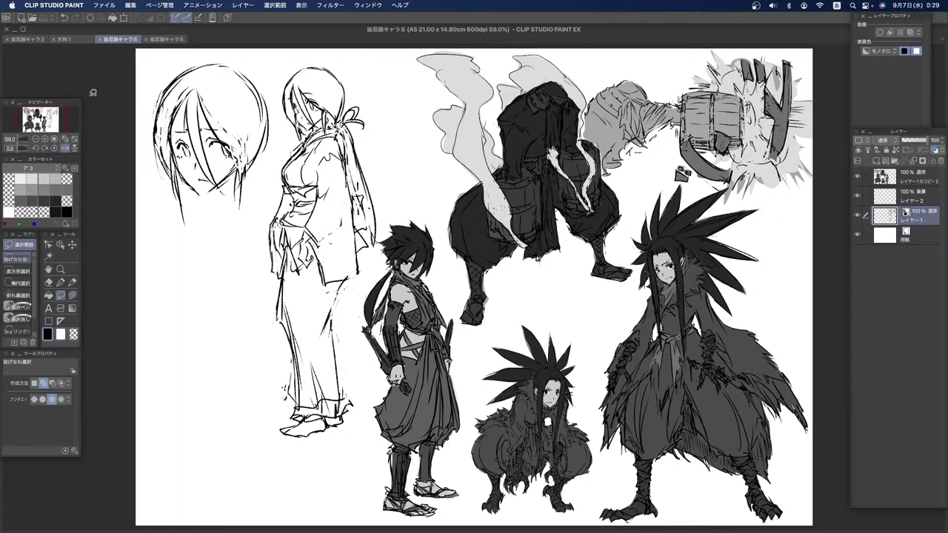
# Step: Set up the 入り抜き鉛筆 pencil with brush size 0.70 and black for sketching on レイヤー1
pyautogui.click(67, 210)
pyautogui.click(61, 283)
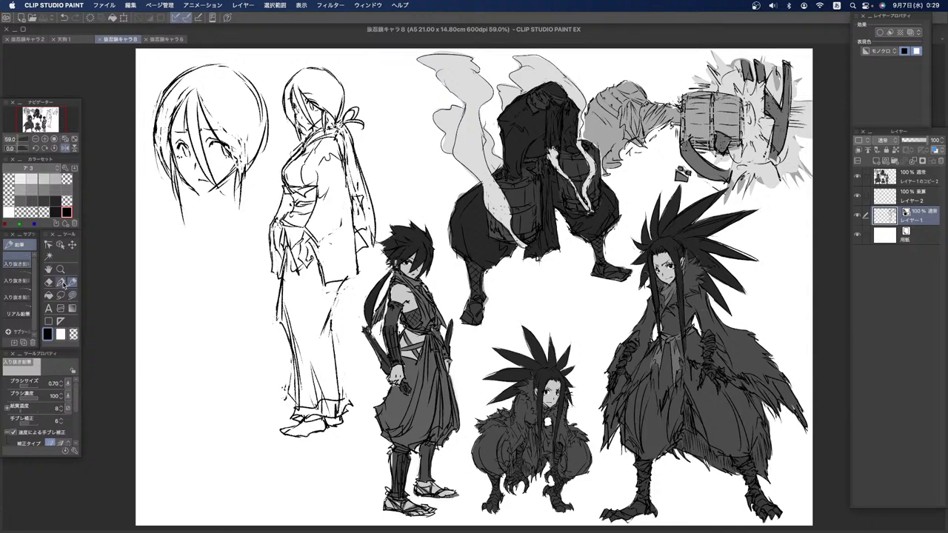
pyautogui.click(16, 281)
pyautogui.moveTo(180, 262)
pyautogui.mouseDown()
pyautogui.moveTo(204, 280)
pyautogui.moveTo(231, 262)
pyautogui.mouseUp()
pyautogui.press('super+z')
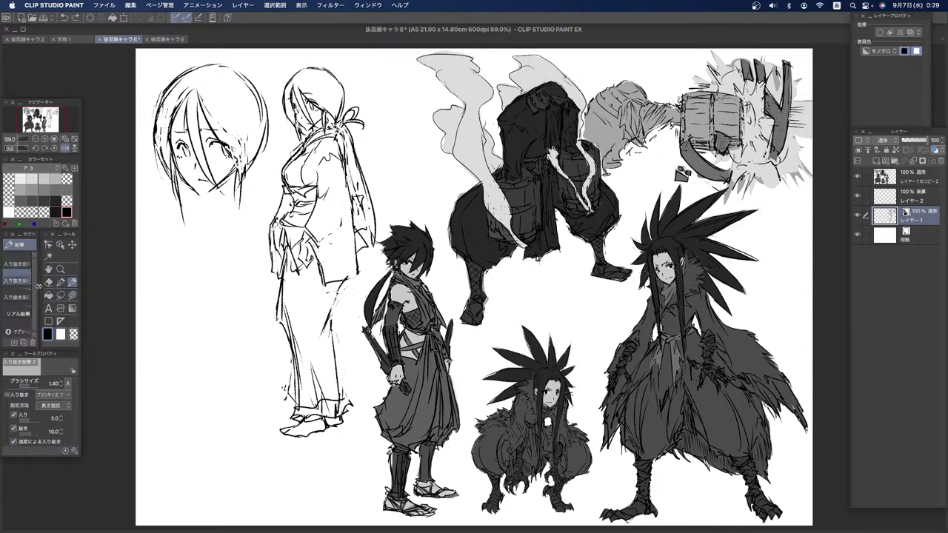
pyautogui.click(17, 264)
pyautogui.click(43, 178)
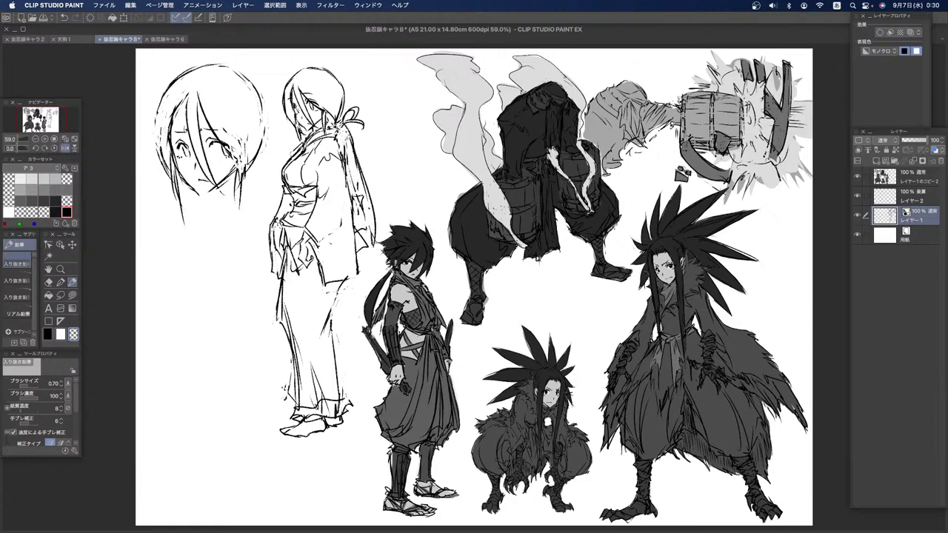
# Step: Erase the standing woman's long back hair and the rear outline of her kimono with the ざっくり2 eraser
pyautogui.click(49, 281)
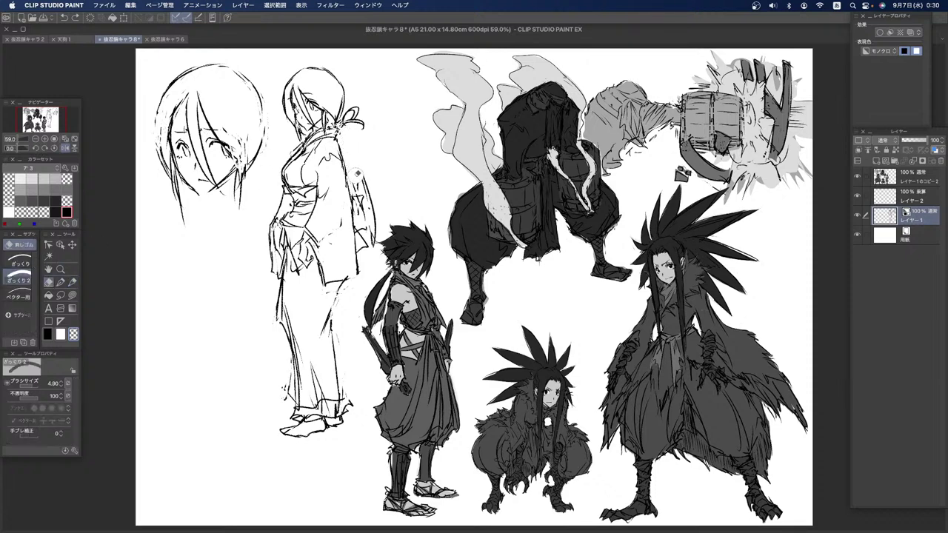
pyautogui.moveTo(364, 241)
pyautogui.mouseDown()
pyautogui.moveTo(370, 198)
pyautogui.moveTo(361, 165)
pyautogui.mouseUp()
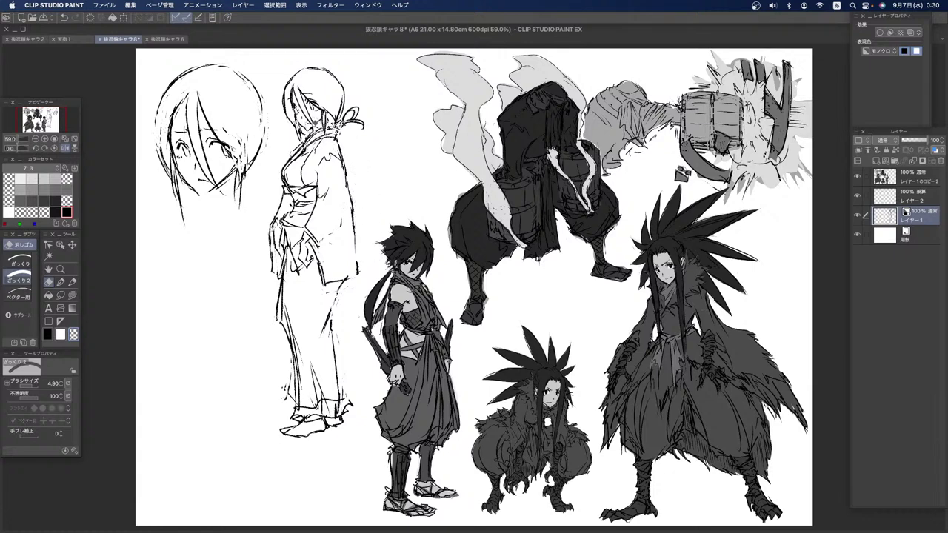
pyautogui.moveTo(326, 250)
pyautogui.mouseDown()
pyautogui.moveTo(325, 287)
pyautogui.moveTo(344, 297)
pyautogui.moveTo(366, 290)
pyautogui.mouseUp()
pyautogui.moveTo(274, 384); pyautogui.dragTo(280, 398)
pyautogui.moveTo(349, 189); pyautogui.dragTo(360, 267)
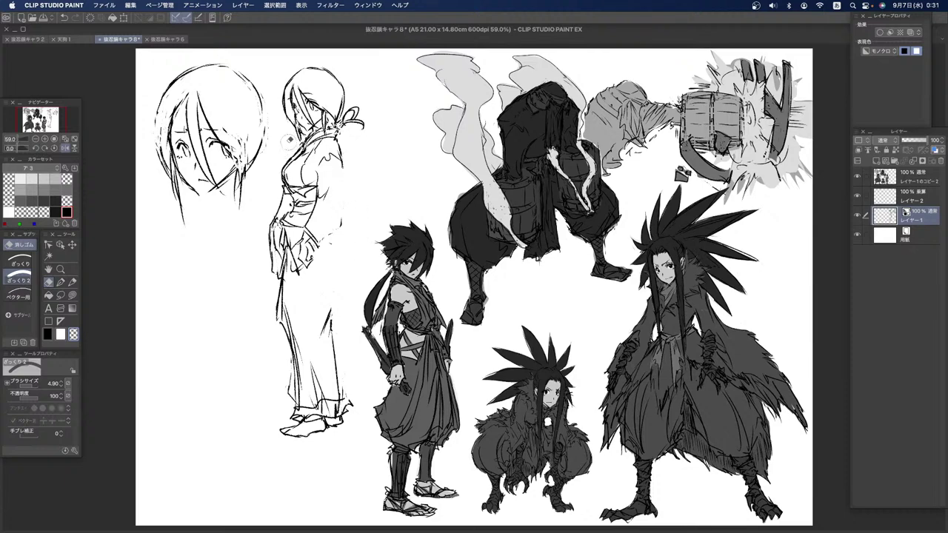
# Step: Redraw the standing woman's back, obi knot and rear kimono sleeve in black pencil
pyautogui.click(71, 281)
pyautogui.click(48, 334)
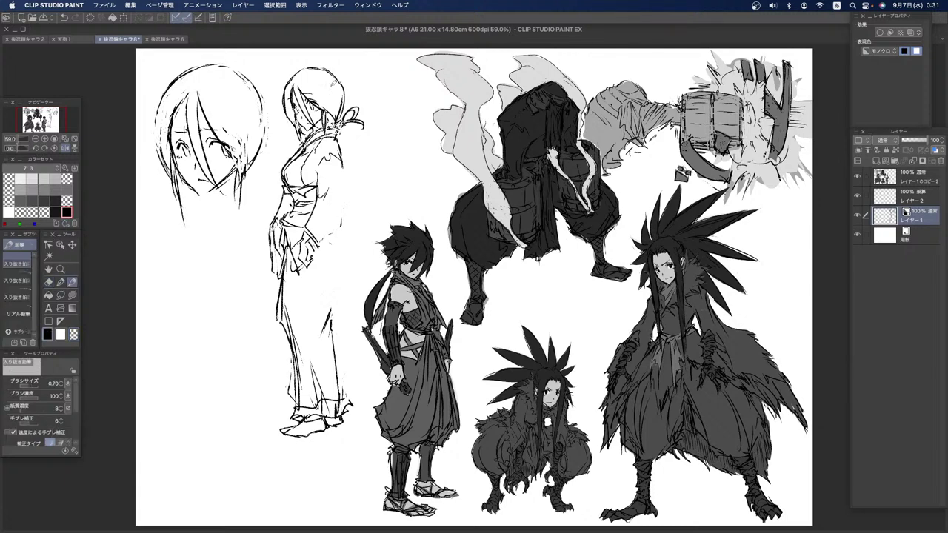
pyautogui.moveTo(345, 157); pyautogui.dragTo(351, 211)
pyautogui.moveTo(349, 206); pyautogui.dragTo(323, 294)
pyautogui.moveTo(323, 259); pyautogui.dragTo(315, 306)
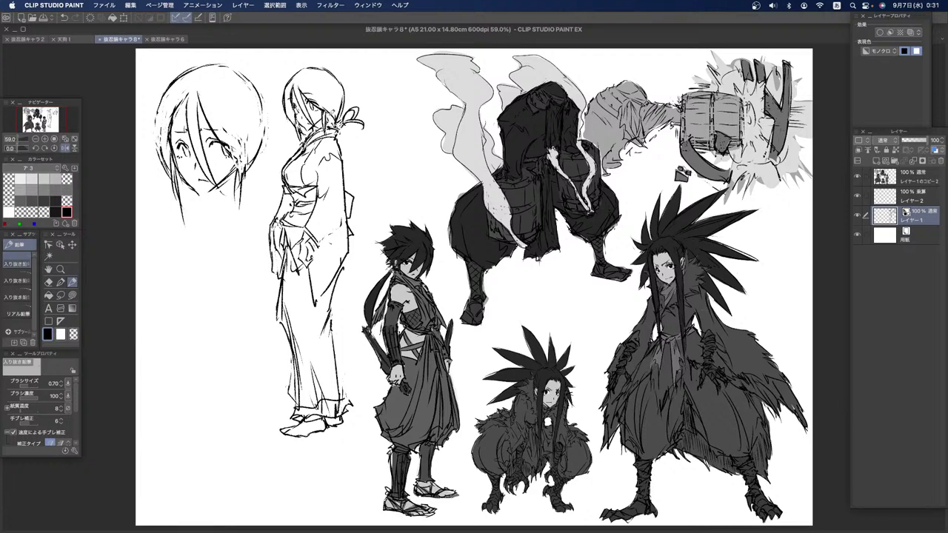
# Step: Draw a long, thin ponytail hanging from the standing woman's hair ribbon down her back
pyautogui.moveTo(342, 122); pyautogui.dragTo(361, 210)
pyautogui.moveTo(345, 128); pyautogui.dragTo(354, 278)
pyautogui.moveTo(366, 211); pyautogui.dragTo(353, 282)
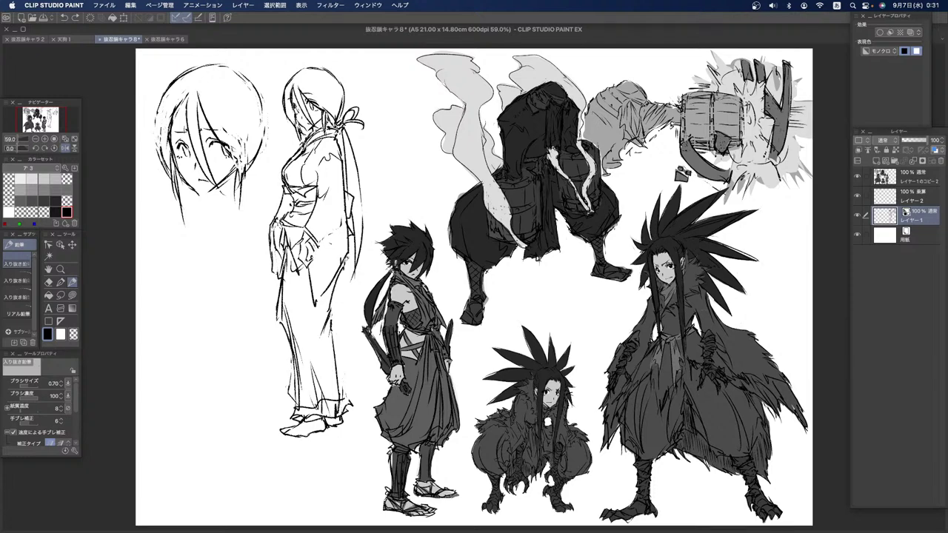
# Step: Rework the standing woman's kimono skirt folds, hem and rear sleeve lines with the pencil and transparent colour
pyautogui.click(73, 337)
pyautogui.moveTo(336, 369); pyautogui.dragTo(346, 407)
pyautogui.moveTo(331, 304); pyautogui.dragTo(334, 348)
pyautogui.press('super+z')
pyautogui.moveTo(334, 299); pyautogui.dragTo(321, 344)
pyautogui.moveTo(321, 238); pyautogui.dragTo(336, 203)
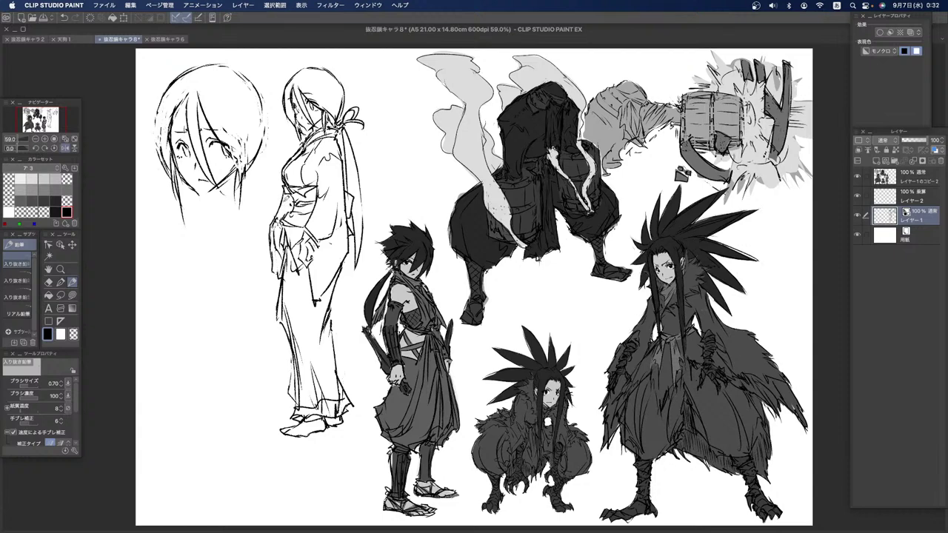
# Step: Touch up the standing woman's sleeve and fringe, and add the chin and outer hair outline to the large head
pyautogui.moveTo(282, 219)
pyautogui.mouseDown()
pyautogui.moveTo(275, 251)
pyautogui.moveTo(277, 234)
pyautogui.mouseUp()
pyautogui.moveTo(294, 102); pyautogui.dragTo(293, 120)
pyautogui.moveTo(192, 182); pyautogui.dragTo(207, 196)
pyautogui.moveTo(162, 99)
pyautogui.mouseDown()
pyautogui.moveTo(160, 166)
pyautogui.moveTo(152, 121)
pyautogui.moveTo(153, 147)
pyautogui.mouseUp()
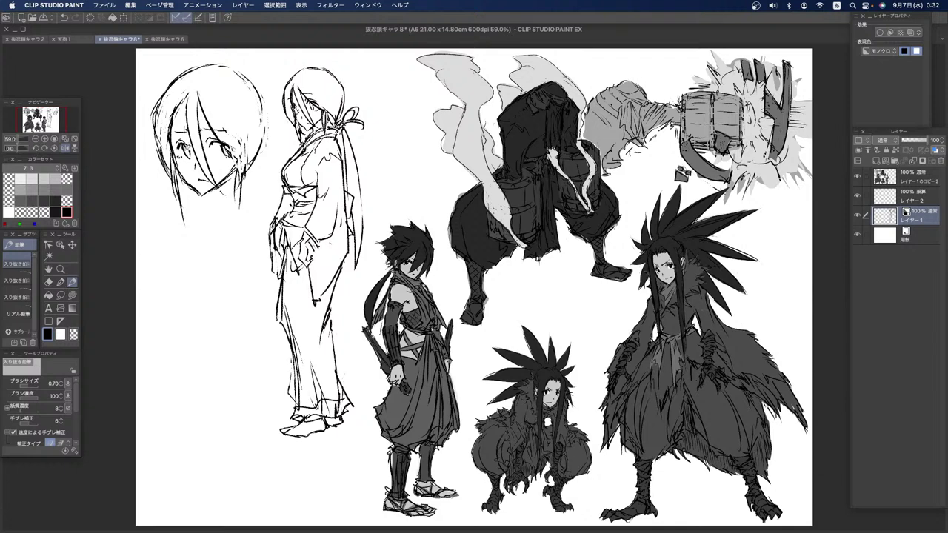
# Step: Clean up the large head's eye next to the rear side hair with transparent colour and redraw it in black
pyautogui.click(74, 334)
pyautogui.moveTo(206, 154); pyautogui.dragTo(241, 151)
pyautogui.moveTo(232, 144); pyautogui.dragTo(212, 135)
pyautogui.click(48, 333)
pyautogui.moveTo(212, 133); pyautogui.dragTo(228, 140)
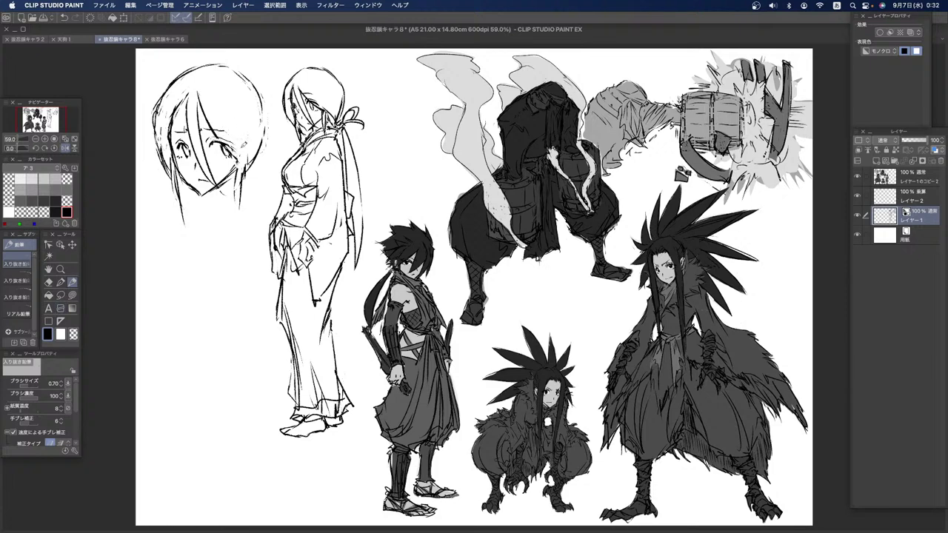
# Step: Sketch the side hair, neck, crossed kimono collar and shoulder lines below the large head
pyautogui.moveTo(237, 164); pyautogui.dragTo(241, 226)
pyautogui.moveTo(232, 183); pyautogui.dragTo(199, 227)
pyautogui.moveTo(195, 193); pyautogui.dragTo(198, 225)
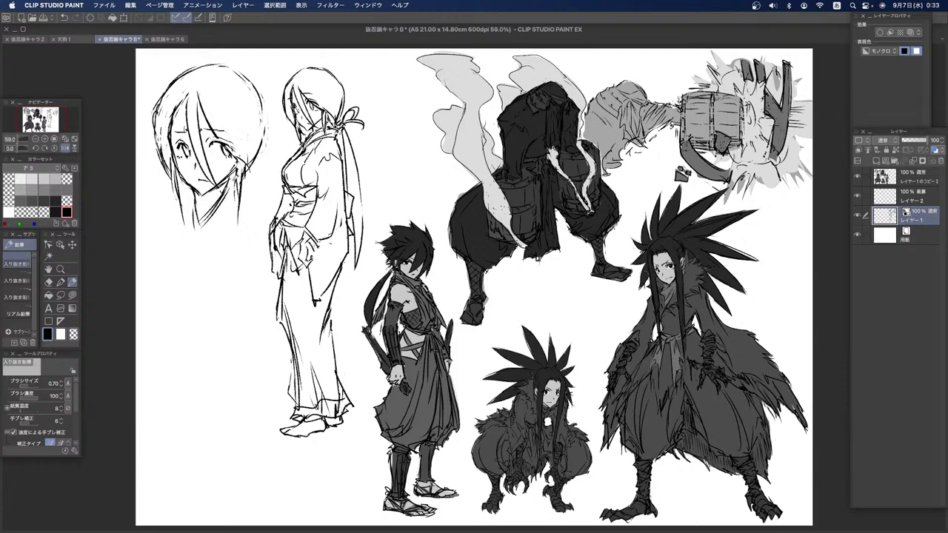
pyautogui.moveTo(183, 190); pyautogui.dragTo(207, 259)
pyautogui.moveTo(212, 212); pyautogui.dragTo(172, 263)
pyautogui.moveTo(189, 193); pyautogui.dragTo(156, 238)
pyautogui.moveTo(247, 184); pyautogui.dragTo(264, 208)
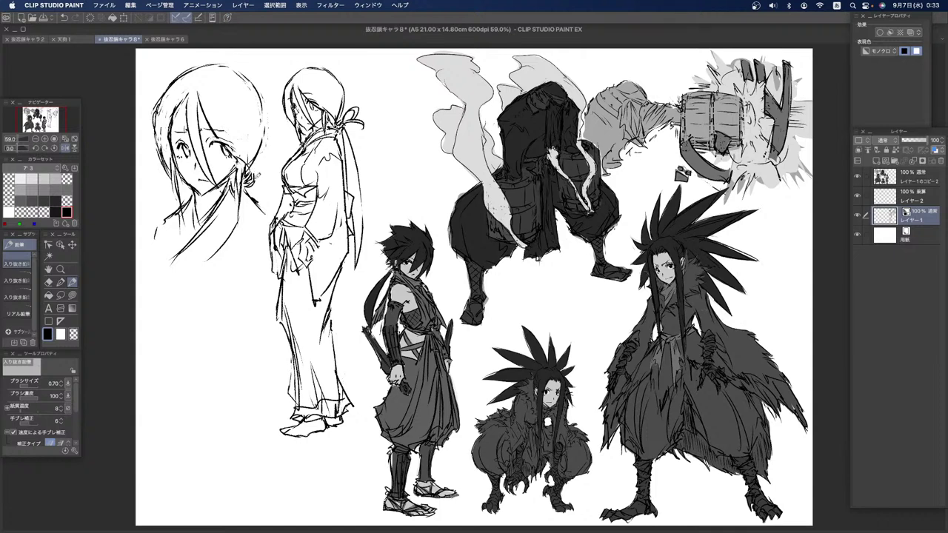
pyautogui.moveTo(260, 191); pyautogui.dragTo(265, 217)
pyautogui.moveTo(256, 167)
pyautogui.mouseDown()
pyautogui.moveTo(278, 151)
pyautogui.moveTo(259, 173)
pyautogui.moveTo(277, 165)
pyautogui.moveTo(289, 146)
pyautogui.moveTo(271, 166)
pyautogui.mouseUp()
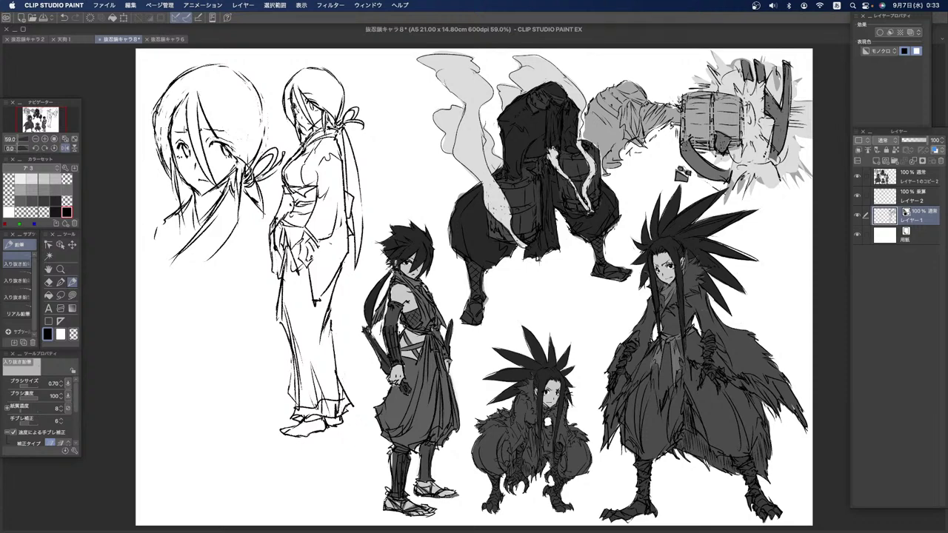
pyautogui.press('super+z')
pyautogui.press('super+z')
pyautogui.press('super+z')
pyautogui.press('super+z')
pyautogui.press('super+z')
pyautogui.moveTo(253, 170); pyautogui.dragTo(275, 208)
pyautogui.press('super+z')
pyautogui.press('super+z')
pyautogui.press('super+z')
pyautogui.press('super+z')
# Step: Draw a gathered ponytail behind the large head's neck and refine the front side lock
pyautogui.moveTo(262, 175)
pyautogui.mouseDown()
pyautogui.moveTo(277, 193)
pyautogui.moveTo(276, 223)
pyautogui.mouseUp()
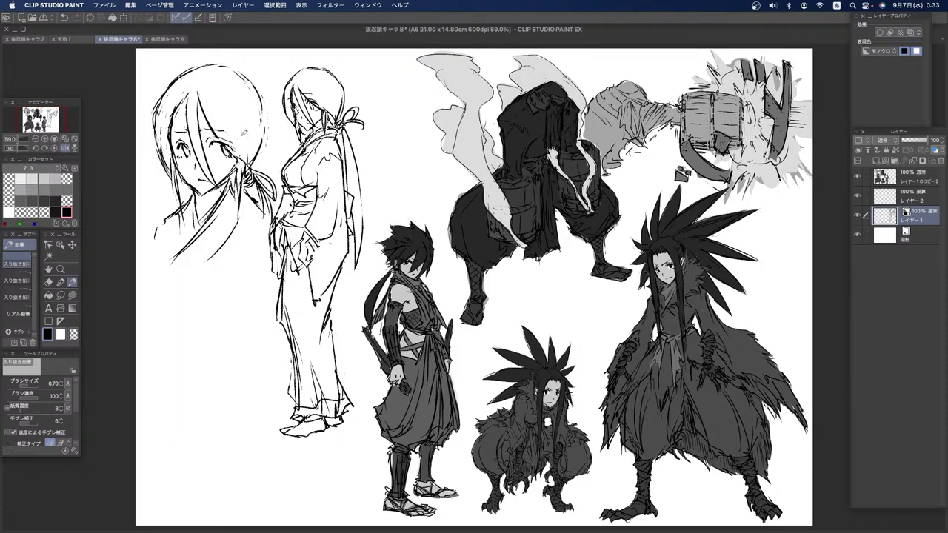
pyautogui.moveTo(179, 189); pyautogui.dragTo(174, 216)
pyautogui.moveTo(247, 179)
pyautogui.mouseDown()
pyautogui.moveTo(228, 326)
pyautogui.moveTo(236, 343)
pyautogui.mouseUp()
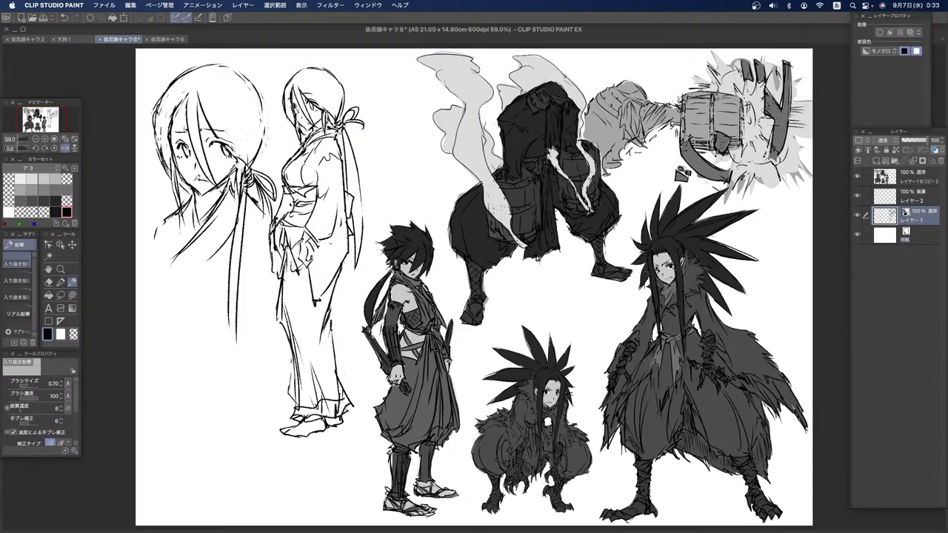
pyautogui.press('super+z')
pyautogui.press('super+z')
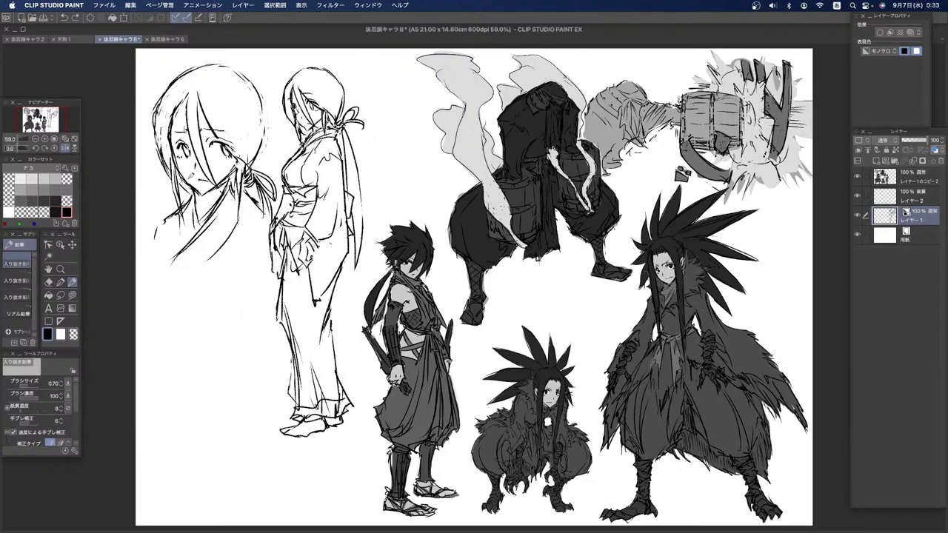
# Step: Sketch the bust's shoulder and upper sleeve outlines with kimono folds
pyautogui.moveTo(241, 216)
pyautogui.mouseDown()
pyautogui.moveTo(250, 199)
pyautogui.moveTo(240, 230)
pyautogui.mouseUp()
pyautogui.moveTo(155, 233)
pyautogui.mouseDown()
pyautogui.moveTo(151, 247)
pyautogui.moveTo(165, 265)
pyautogui.mouseUp()
pyautogui.moveTo(241, 223)
pyautogui.mouseDown()
pyautogui.moveTo(235, 283)
pyautogui.moveTo(156, 267)
pyautogui.moveTo(162, 288)
pyautogui.mouseUp()
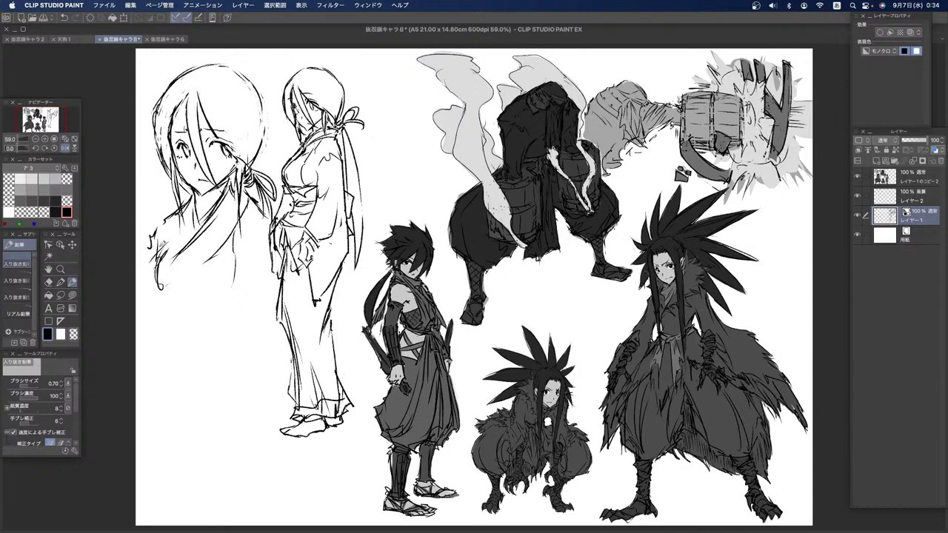
# Step: Draw the bust's inner collar line around the neck and try to trim it with transparent colour
pyautogui.moveTo(193, 182); pyautogui.dragTo(210, 214)
pyautogui.click(73, 335)
pyautogui.moveTo(203, 216); pyautogui.dragTo(229, 185)
pyautogui.press('super+z')
pyautogui.press('super+z')
# Step: Touch up the forelocks and side hair framing the bust's face, cleaning stray lines with transparent colour
pyautogui.moveTo(185, 100)
pyautogui.mouseDown()
pyautogui.moveTo(173, 121)
pyautogui.moveTo(208, 112)
pyautogui.mouseUp()
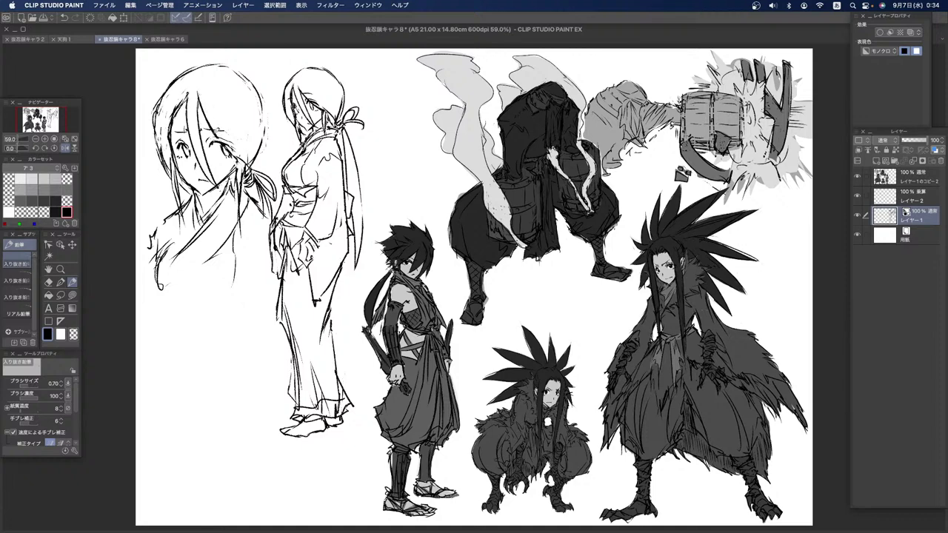
pyautogui.click(73, 334)
pyautogui.moveTo(166, 146)
pyautogui.mouseDown()
pyautogui.moveTo(168, 159)
pyautogui.moveTo(165, 153)
pyautogui.mouseUp()
pyautogui.moveTo(177, 114)
pyautogui.mouseDown()
pyautogui.moveTo(175, 123)
pyautogui.moveTo(186, 100)
pyautogui.mouseUp()
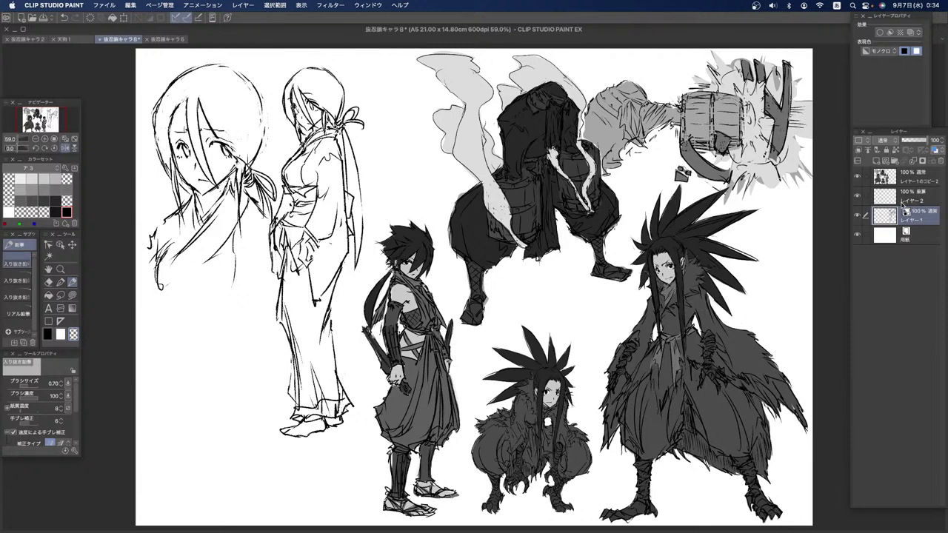
# Step: Fill the bust and the standing woman with the palest grey on multiply layer レイヤー2 using the 投げなわ塗り lasso fill
pyautogui.click(889, 198)
pyautogui.click(888, 214)
pyautogui.click(886, 193)
pyautogui.click(45, 178)
pyautogui.click(72, 295)
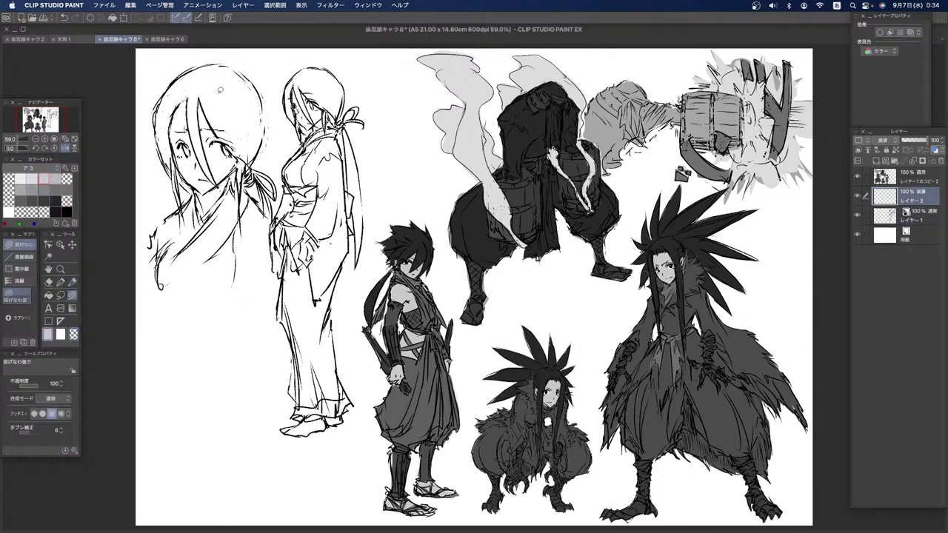
pyautogui.click(20, 178)
pyautogui.moveTo(159, 286); pyautogui.dragTo(158, 283)
pyautogui.press('super+z')
pyautogui.moveTo(270, 217); pyautogui.dragTo(263, 271)
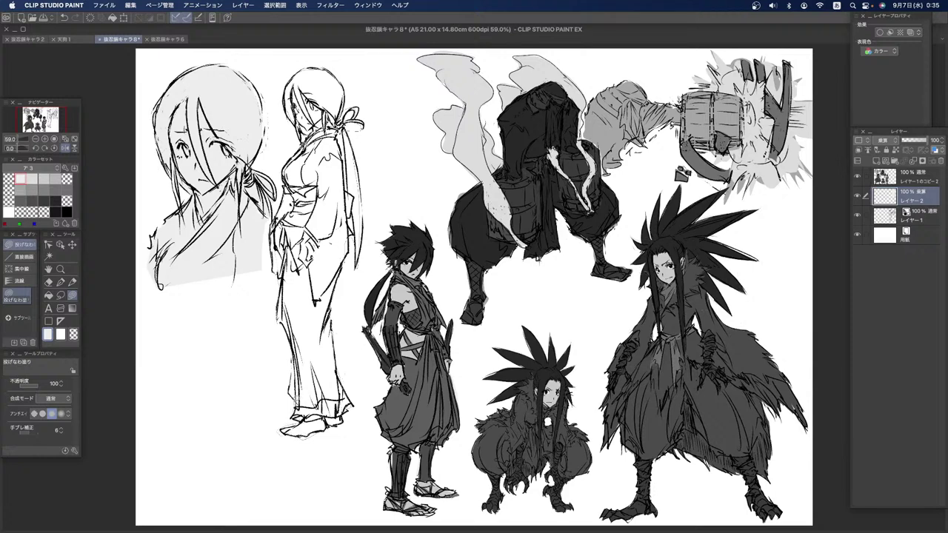
pyautogui.moveTo(289, 333); pyautogui.dragTo(281, 290)
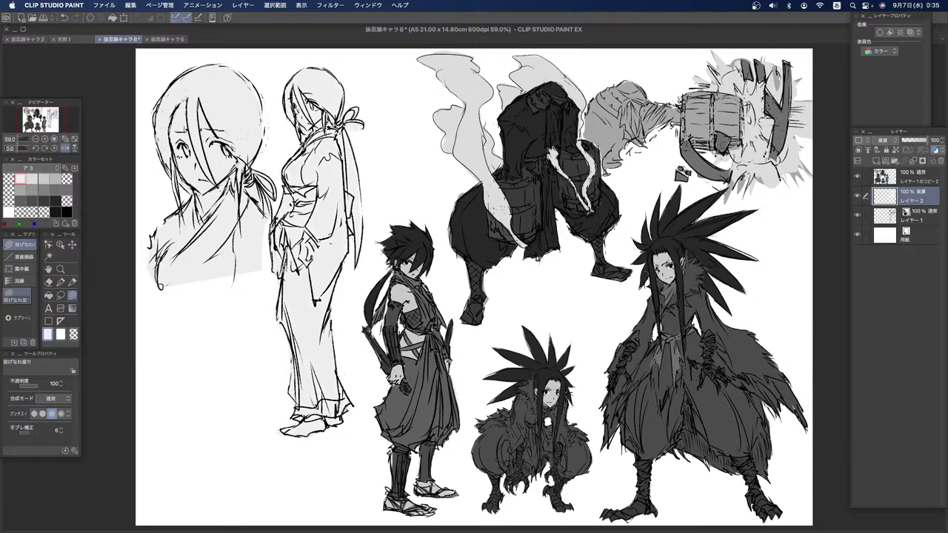
# Step: Lasso-fill the skin of the bust's face and neck and the standing woman's face with light grey
pyautogui.click(55, 201)
pyautogui.click(44, 178)
pyautogui.moveTo(175, 114)
pyautogui.mouseDown()
pyautogui.moveTo(188, 97)
pyautogui.moveTo(197, 150)
pyautogui.moveTo(185, 143)
pyautogui.mouseUp()
pyautogui.moveTo(205, 205)
pyautogui.mouseDown()
pyautogui.moveTo(179, 160)
pyautogui.moveTo(174, 107)
pyautogui.mouseUp()
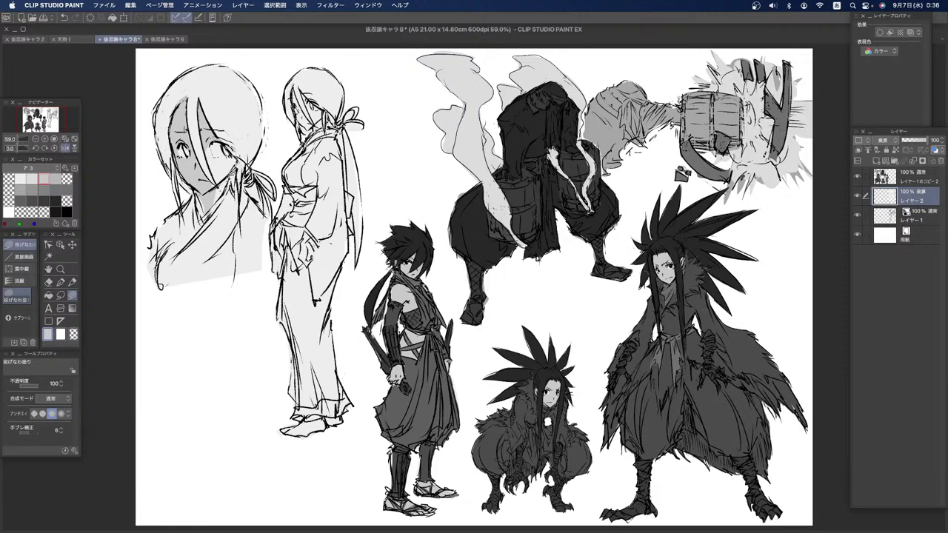
pyautogui.moveTo(218, 182); pyautogui.dragTo(204, 139)
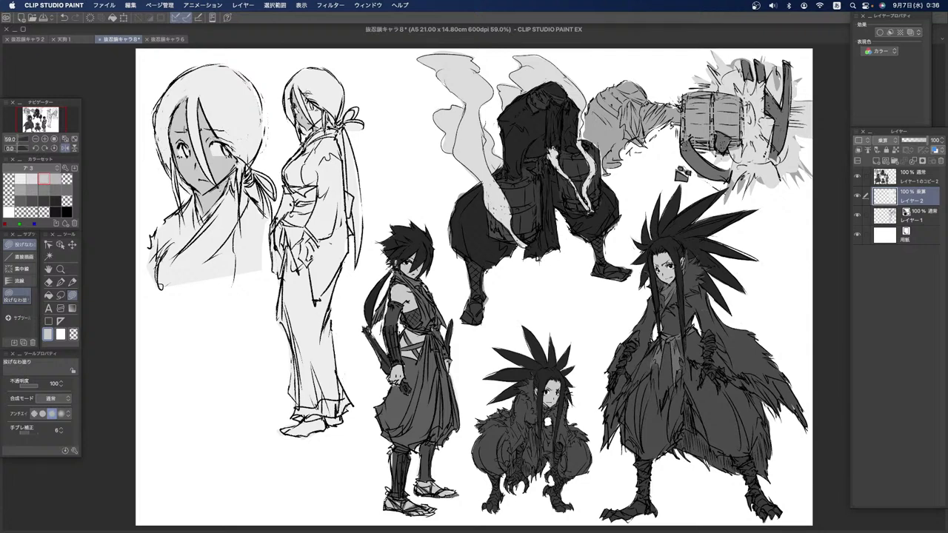
pyautogui.moveTo(304, 92); pyautogui.dragTo(306, 95)
# Step: Lasso-fill the bust's side hair, crown and ponytail with dark grey
pyautogui.click(55, 200)
pyautogui.click(55, 201)
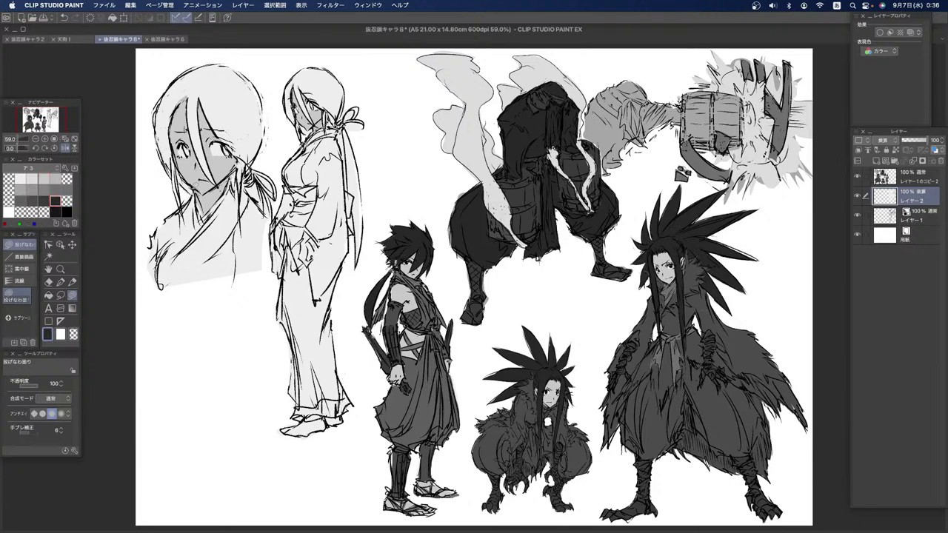
pyautogui.moveTo(172, 164)
pyautogui.mouseDown()
pyautogui.moveTo(178, 198)
pyautogui.moveTo(175, 168)
pyautogui.mouseUp()
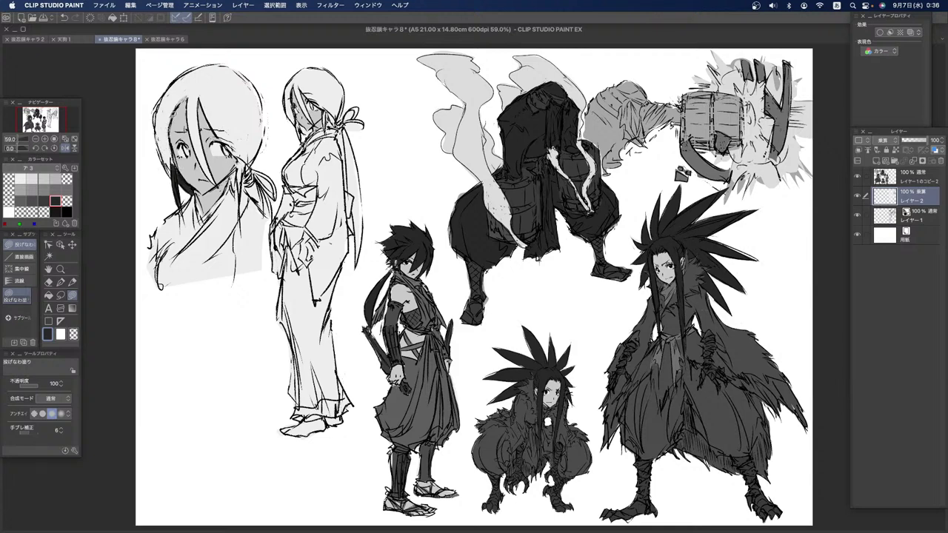
pyautogui.moveTo(157, 118); pyautogui.dragTo(179, 176)
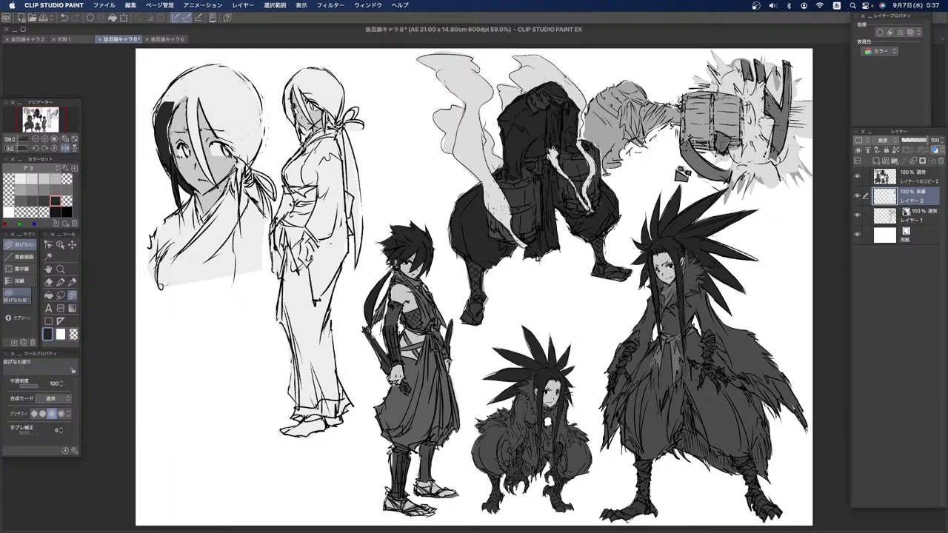
pyautogui.moveTo(171, 156); pyautogui.dragTo(166, 127)
pyautogui.moveTo(159, 130)
pyautogui.mouseDown()
pyautogui.moveTo(172, 97)
pyautogui.moveTo(192, 114)
pyautogui.moveTo(191, 94)
pyautogui.moveTo(235, 84)
pyautogui.moveTo(200, 88)
pyautogui.moveTo(213, 113)
pyautogui.moveTo(199, 72)
pyautogui.mouseUp()
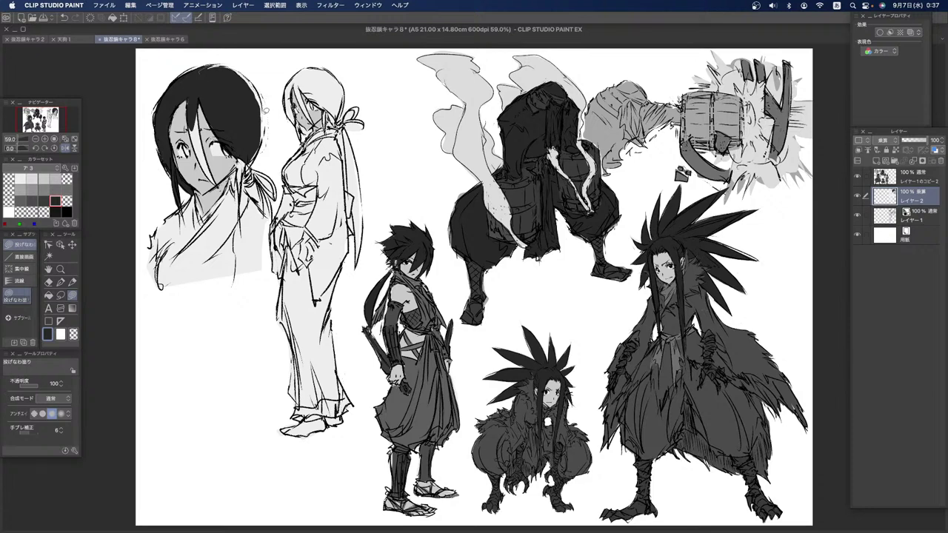
pyautogui.moveTo(248, 164)
pyautogui.mouseDown()
pyautogui.moveTo(245, 140)
pyautogui.moveTo(274, 216)
pyautogui.moveTo(242, 182)
pyautogui.mouseUp()
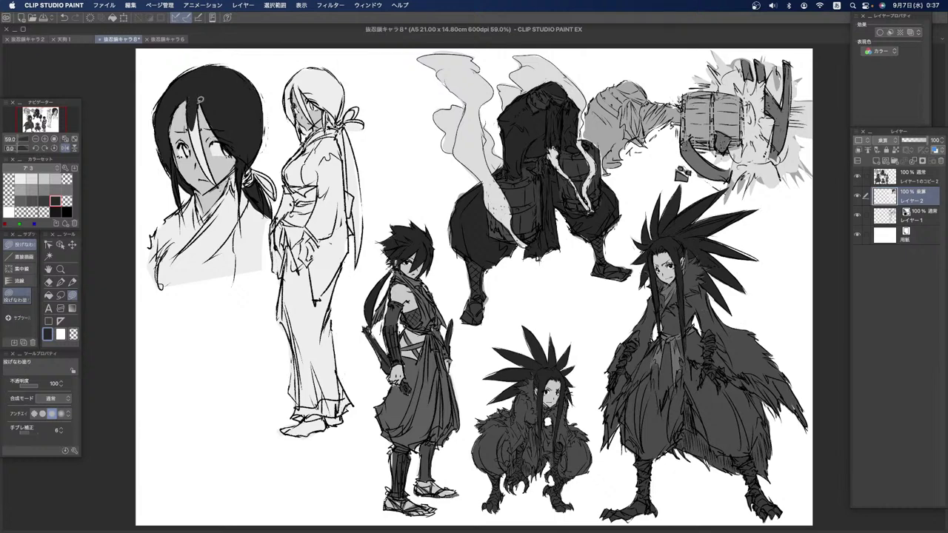
# Step: Lasso-fill the bust's forelocks hanging over the face with the same dark grey
pyautogui.moveTo(191, 105); pyautogui.dragTo(197, 145)
pyautogui.moveTo(191, 108); pyautogui.dragTo(200, 175)
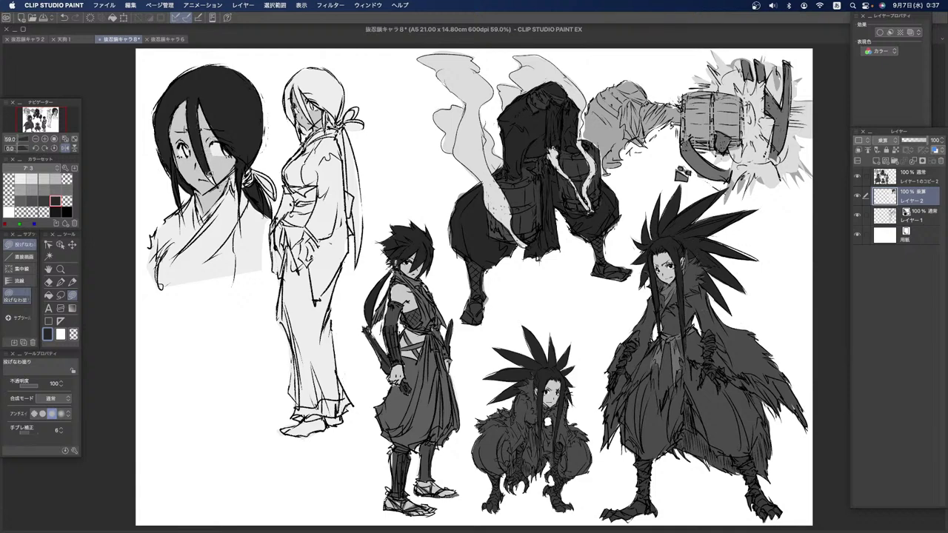
pyautogui.moveTo(214, 170); pyautogui.dragTo(209, 185)
# Step: Lasso-fill the standing woman's hair, forelocks and long ponytail with dark grey
pyautogui.moveTo(299, 121)
pyautogui.mouseDown()
pyautogui.moveTo(303, 134)
pyautogui.moveTo(287, 103)
pyautogui.moveTo(298, 124)
pyautogui.mouseUp()
pyautogui.moveTo(295, 79)
pyautogui.mouseDown()
pyautogui.moveTo(296, 111)
pyautogui.moveTo(304, 67)
pyautogui.moveTo(322, 68)
pyautogui.moveTo(289, 90)
pyautogui.moveTo(299, 82)
pyautogui.mouseUp()
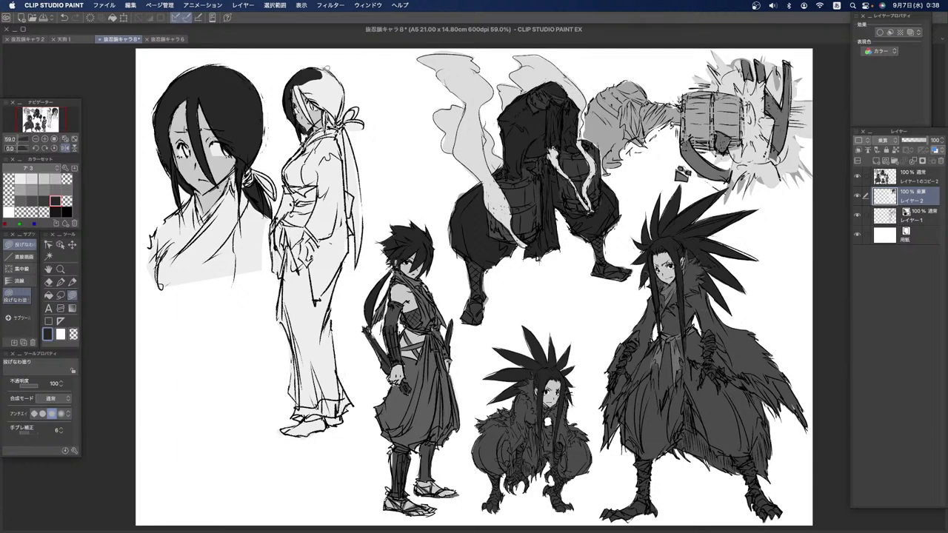
pyautogui.moveTo(314, 63); pyautogui.dragTo(314, 64)
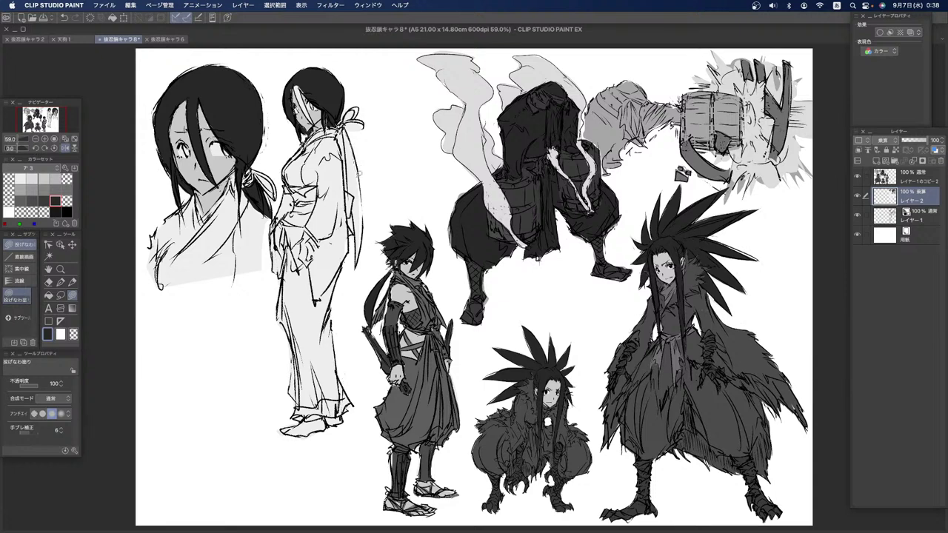
pyautogui.moveTo(350, 178); pyautogui.dragTo(345, 124)
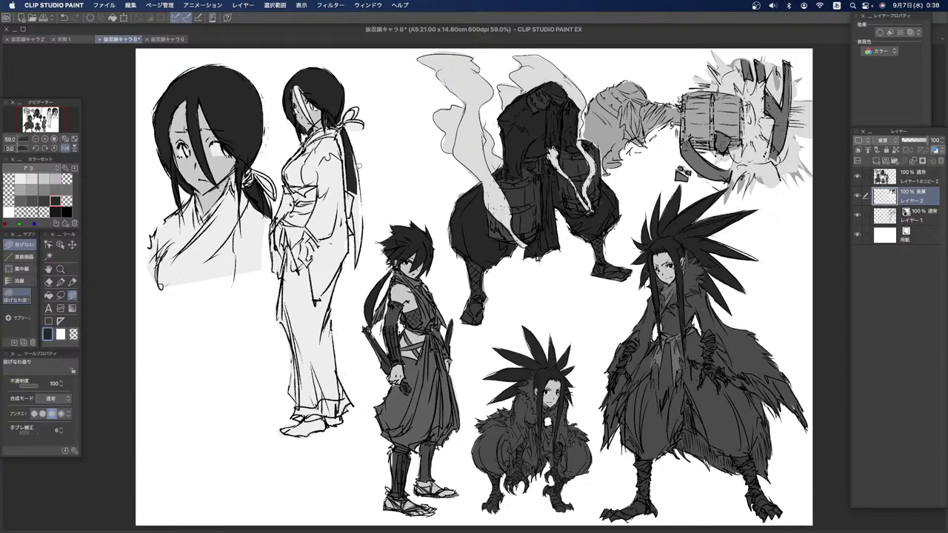
pyautogui.moveTo(353, 191); pyautogui.dragTo(351, 190)
pyautogui.moveTo(366, 225); pyautogui.dragTo(360, 182)
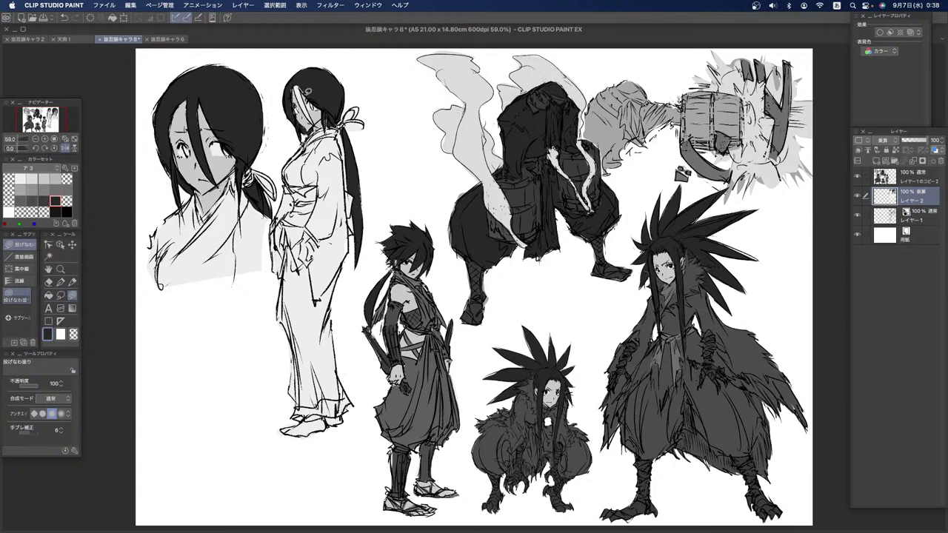
pyautogui.moveTo(302, 88); pyautogui.dragTo(296, 86)
pyautogui.moveTo(299, 95); pyautogui.dragTo(300, 91)
# Step: Lasso-fill the bust's eyes with black and undo the last three surplus fills
pyautogui.click(67, 211)
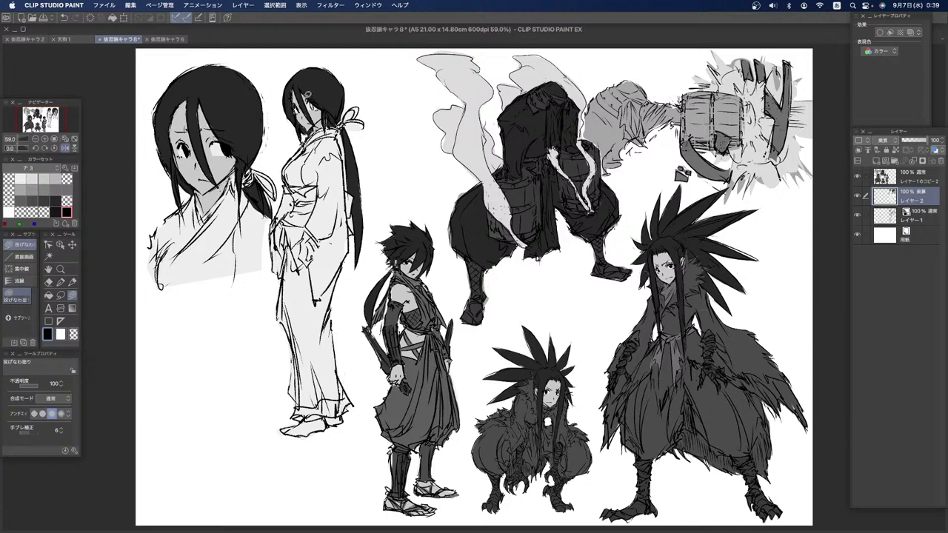
pyautogui.press('super+z')
pyautogui.press('super+z')
pyautogui.press('super+z')
# Step: Lasso-fill the standing woman's hands with the light grey skin tone
pyautogui.click(56, 211)
pyautogui.click(44, 179)
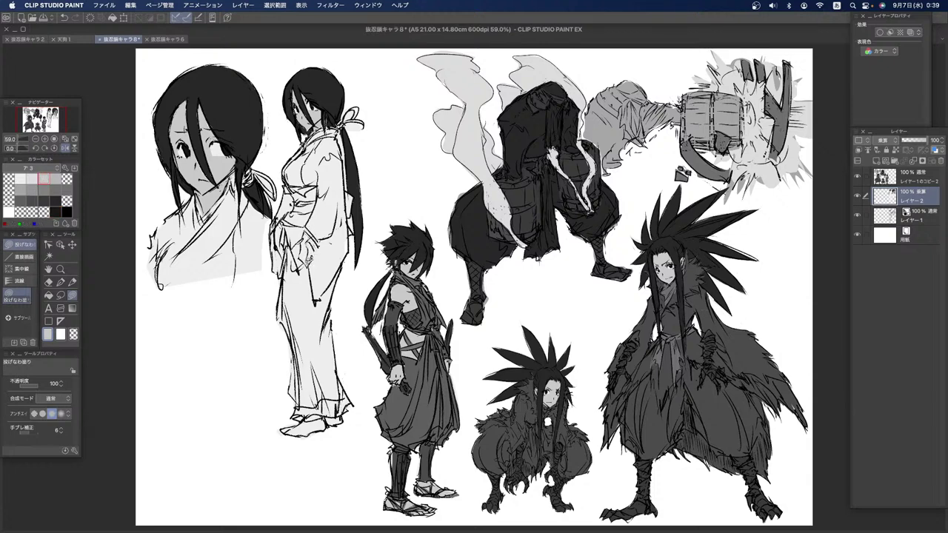
pyautogui.moveTo(303, 253); pyautogui.dragTo(303, 238)
# Step: Bucket-fill the kimonos of the bust and the standing woman with a light grey slightly darker than the base tone
pyautogui.click(55, 179)
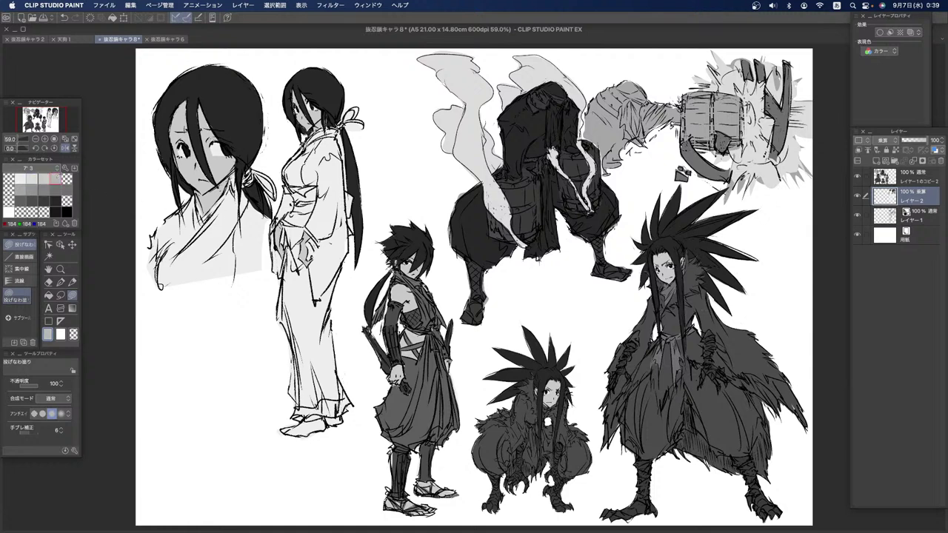
pyautogui.click(49, 294)
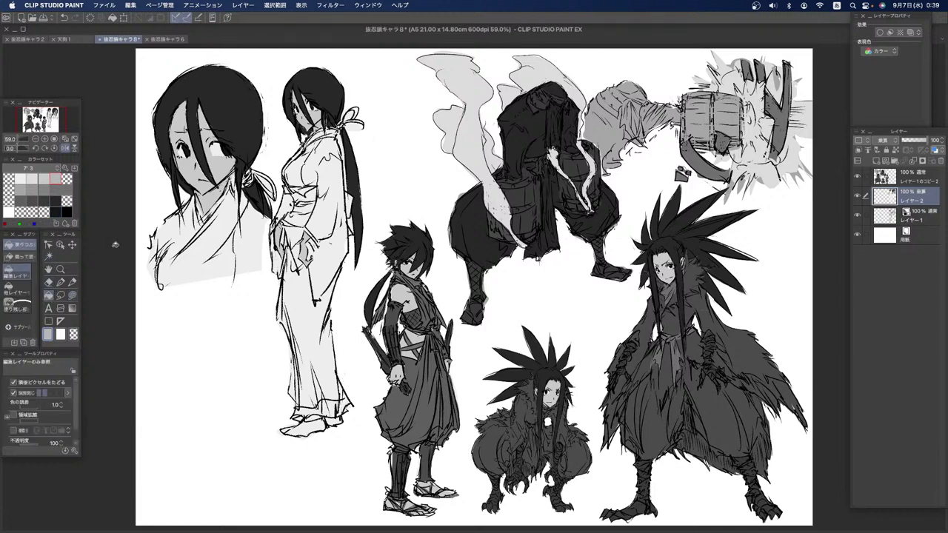
pyautogui.click(190, 236)
pyautogui.press('super+z')
pyautogui.click(30, 179)
pyautogui.click(212, 241)
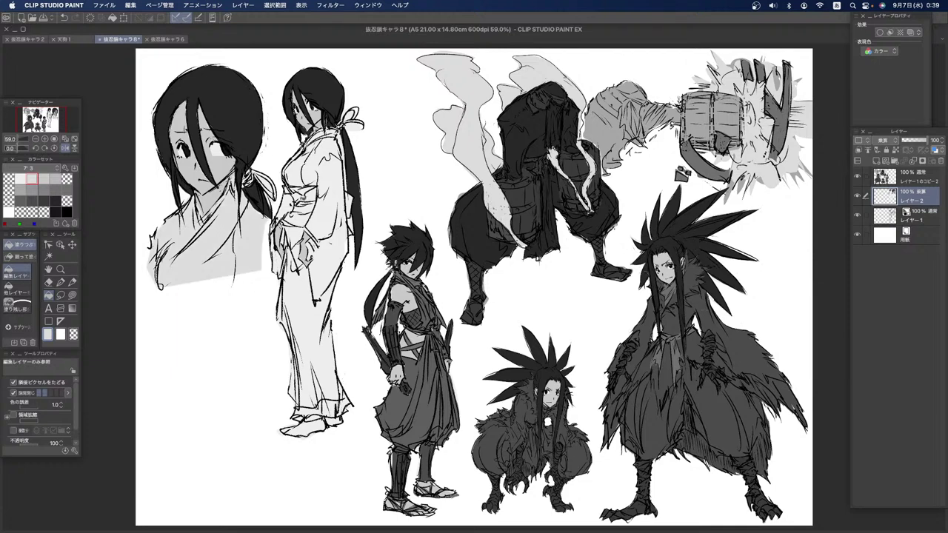
pyautogui.click(326, 191)
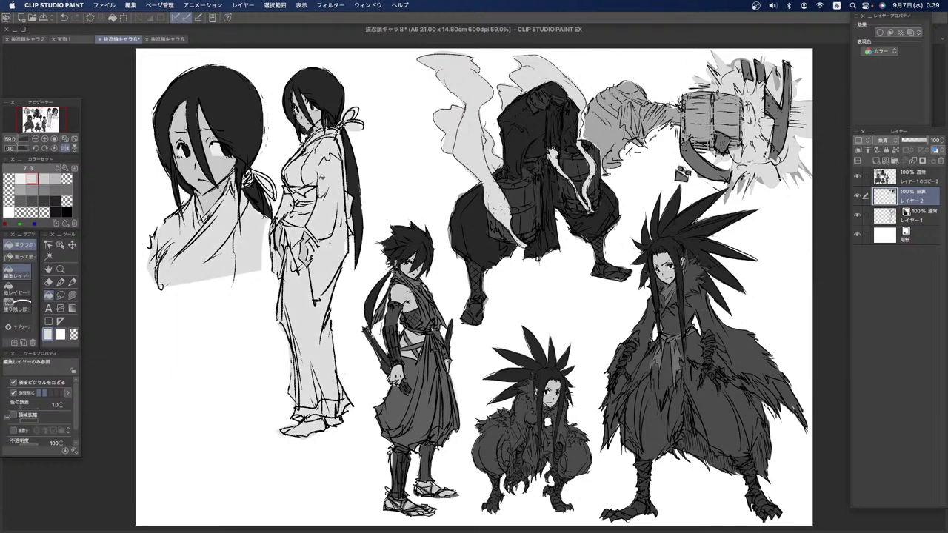
# Step: Lasso-fill the standing woman's obi and the under-layer at the kimono hem with the RGB 184 grey
pyautogui.click(55, 178)
pyautogui.click(73, 295)
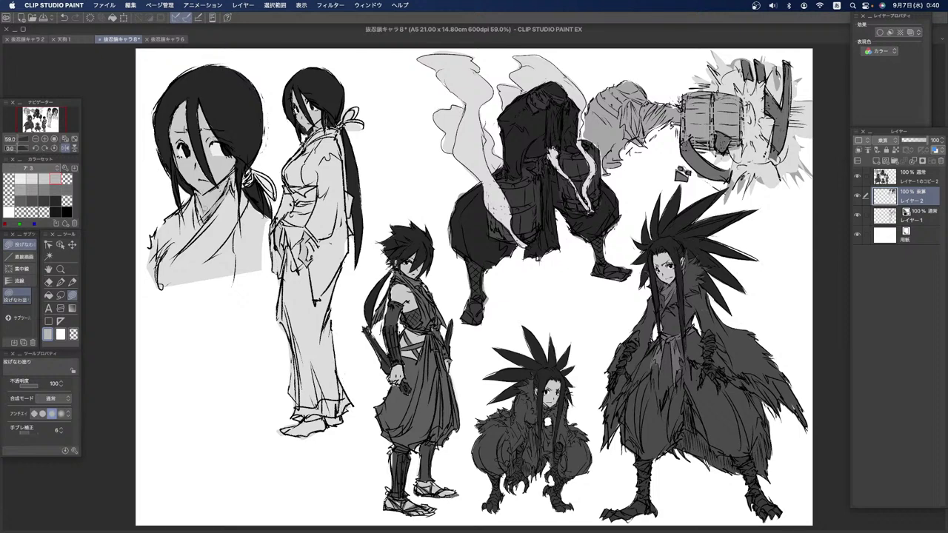
pyautogui.moveTo(316, 206)
pyautogui.mouseDown()
pyautogui.moveTo(318, 184)
pyautogui.moveTo(293, 184)
pyautogui.moveTo(289, 191)
pyautogui.moveTo(315, 212)
pyautogui.moveTo(346, 216)
pyautogui.mouseUp()
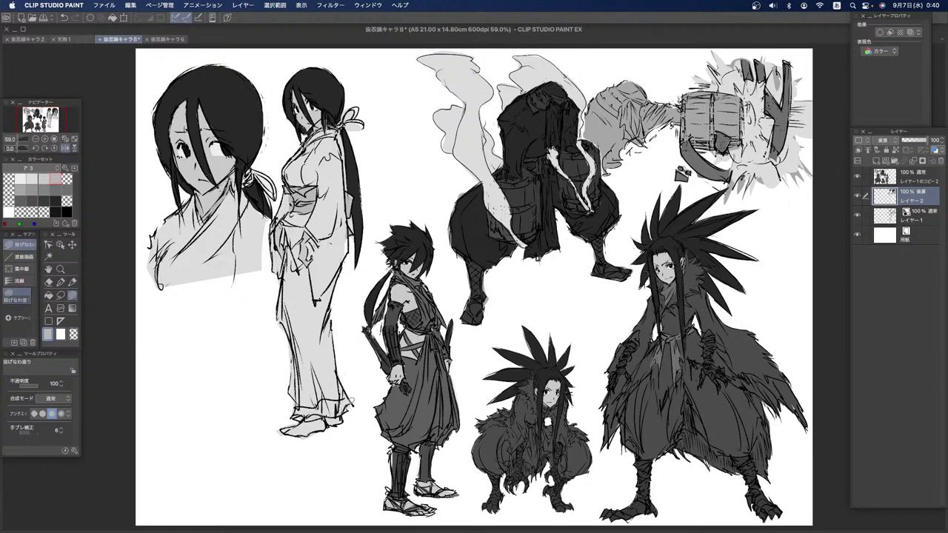
pyautogui.moveTo(310, 406); pyautogui.dragTo(294, 402)
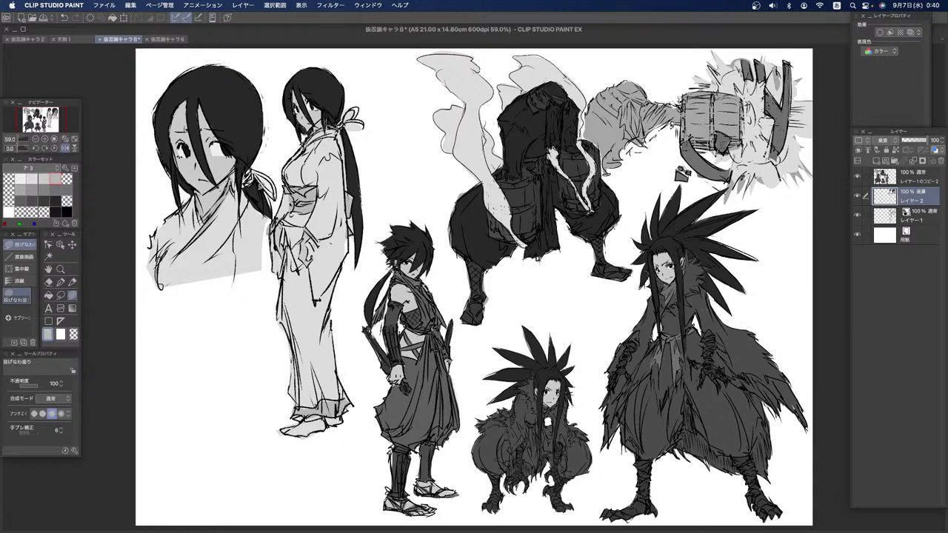
# Step: Try bucket-filling the women's hair with a lighter dark grey of RGB 59
pyautogui.click(44, 200)
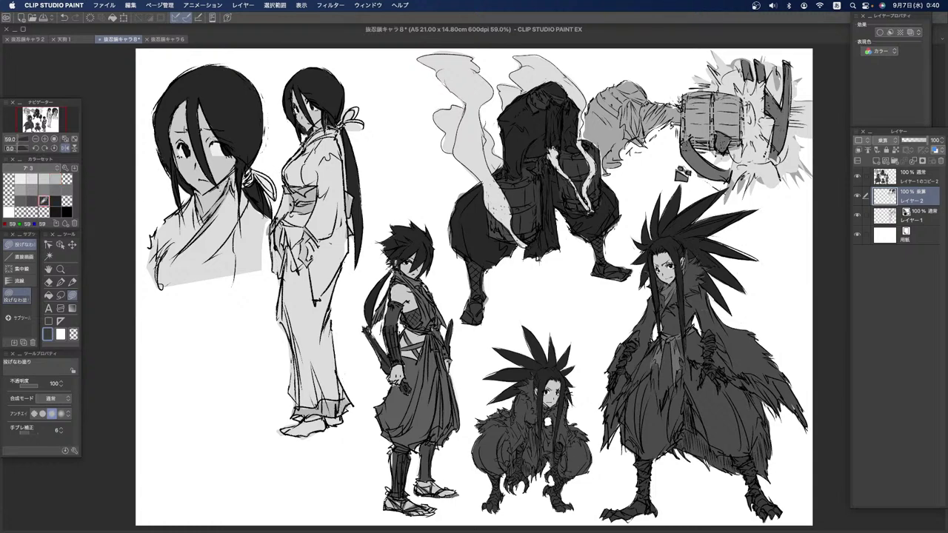
pyautogui.click(49, 294)
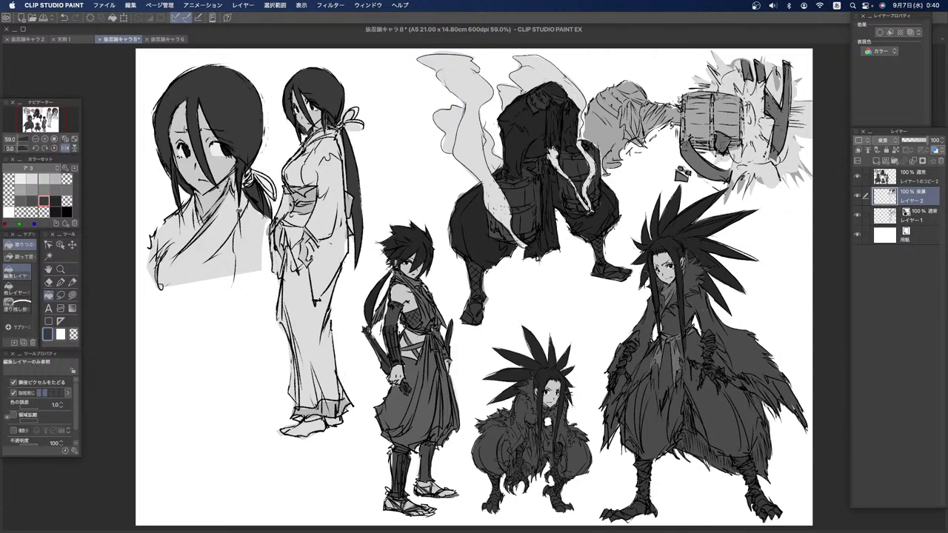
pyautogui.click(67, 178)
pyautogui.click(71, 296)
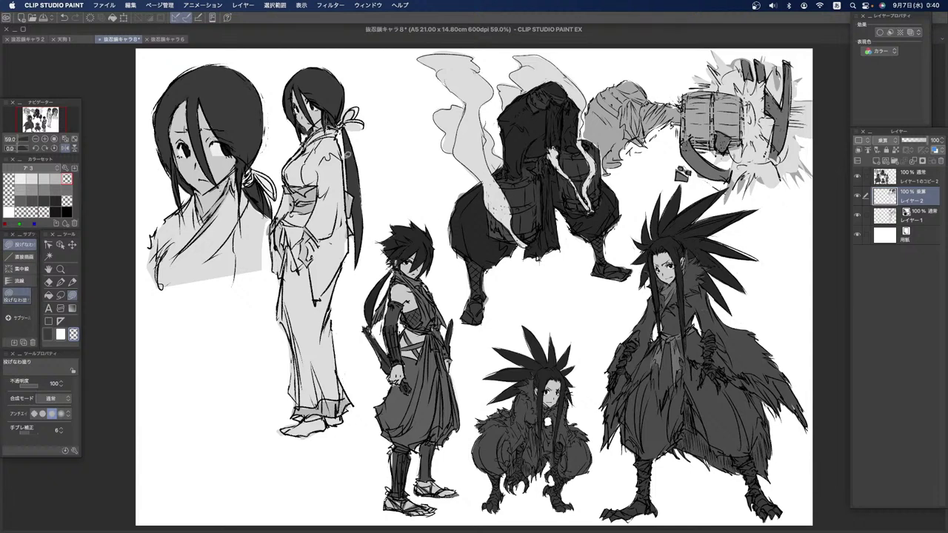
# Step: Bucket-fill the hair and ponytails of the bust and the standing woman with the RGB 23 dark grey
pyautogui.click(55, 202)
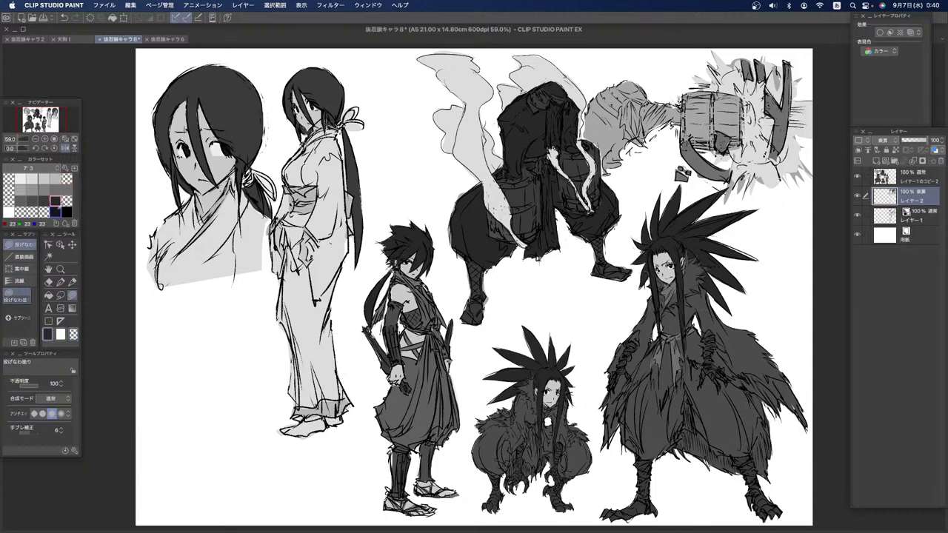
pyautogui.click(48, 295)
pyautogui.click(246, 112)
pyautogui.click(257, 199)
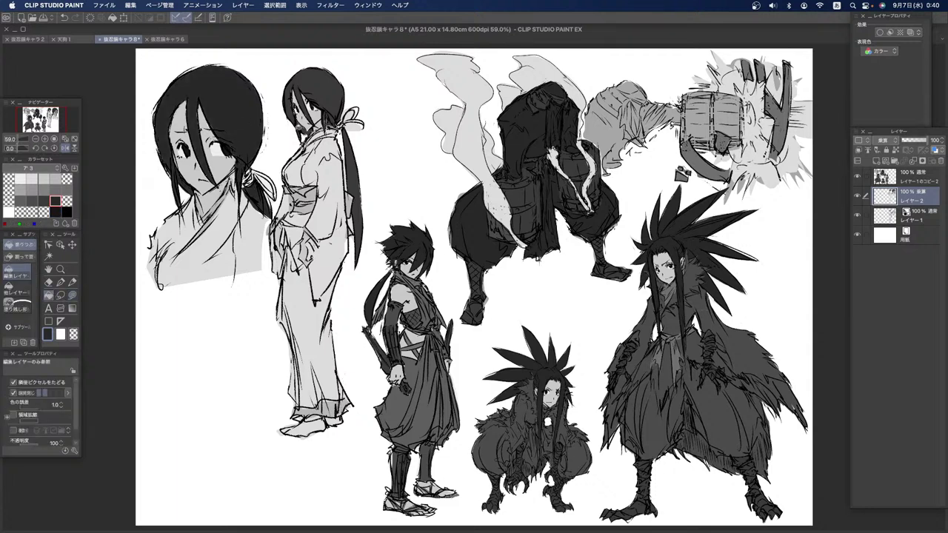
pyautogui.click(319, 96)
pyautogui.click(355, 155)
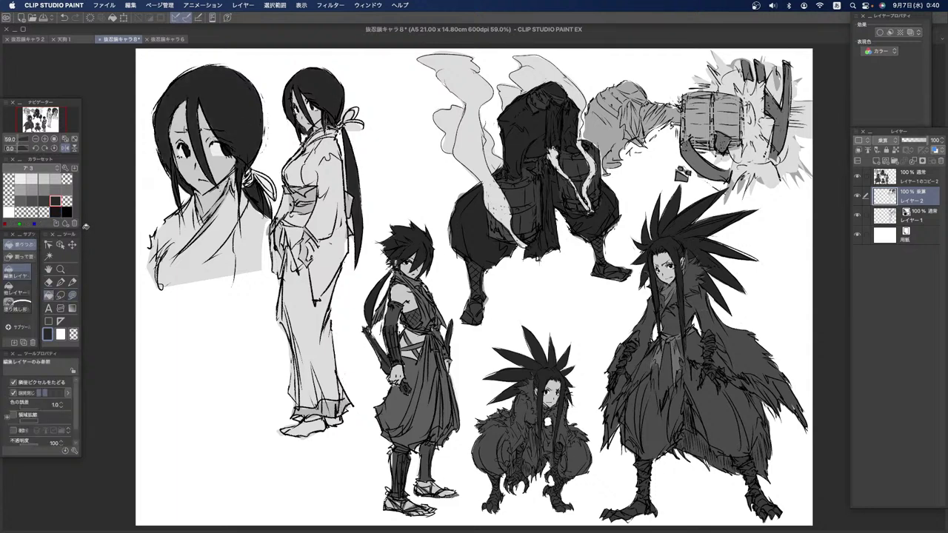
# Step: Clean up the excess fill along the standing woman's ponytail using the 投げなわ塗り lasso fill with transparent colour
pyautogui.click(72, 295)
pyautogui.click(74, 335)
pyautogui.moveTo(346, 151)
pyautogui.mouseDown()
pyautogui.moveTo(349, 191)
pyautogui.moveTo(347, 180)
pyautogui.mouseUp()
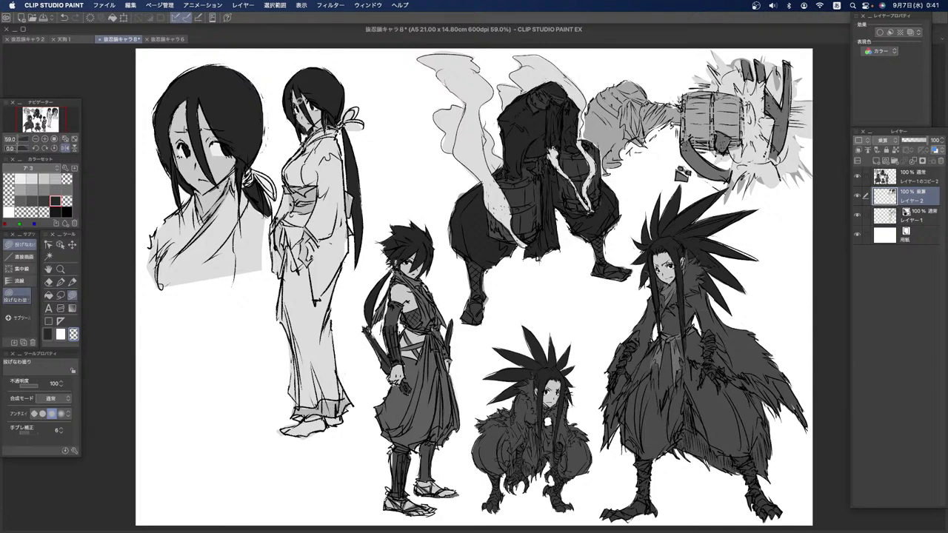
pyautogui.click(20, 179)
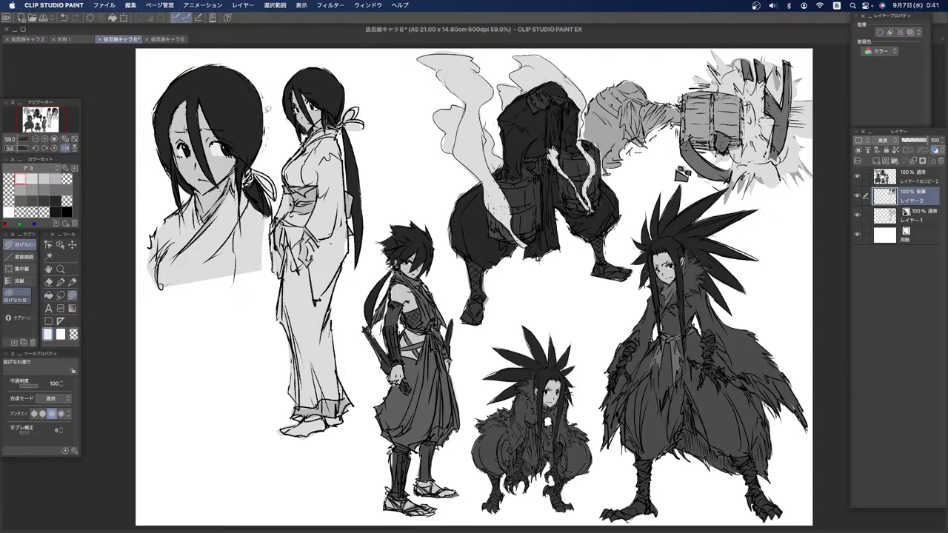
pyautogui.click(30, 180)
# Step: Merge the shading layer レイヤー2 down into レイヤー1 and duplicate the merged layer
pyautogui.click(912, 161)
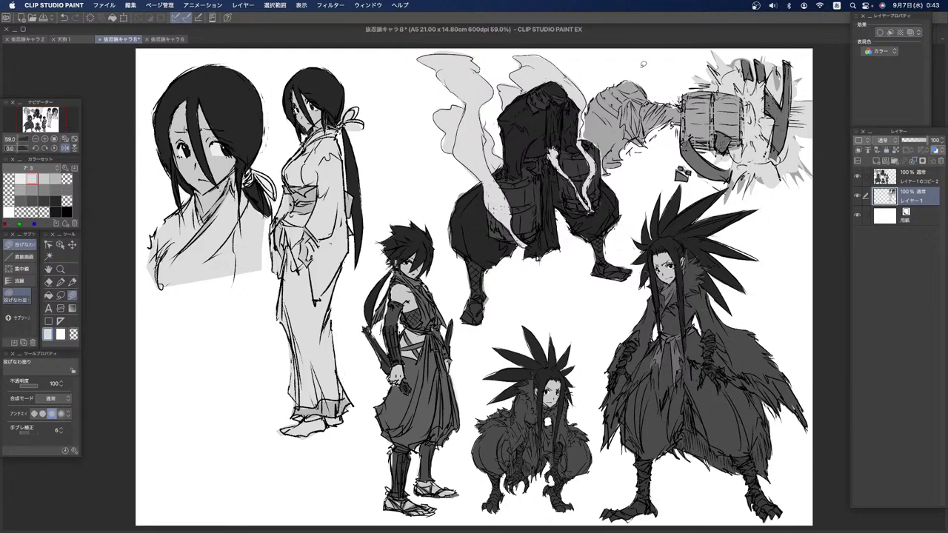
pyautogui.click(243, 6)
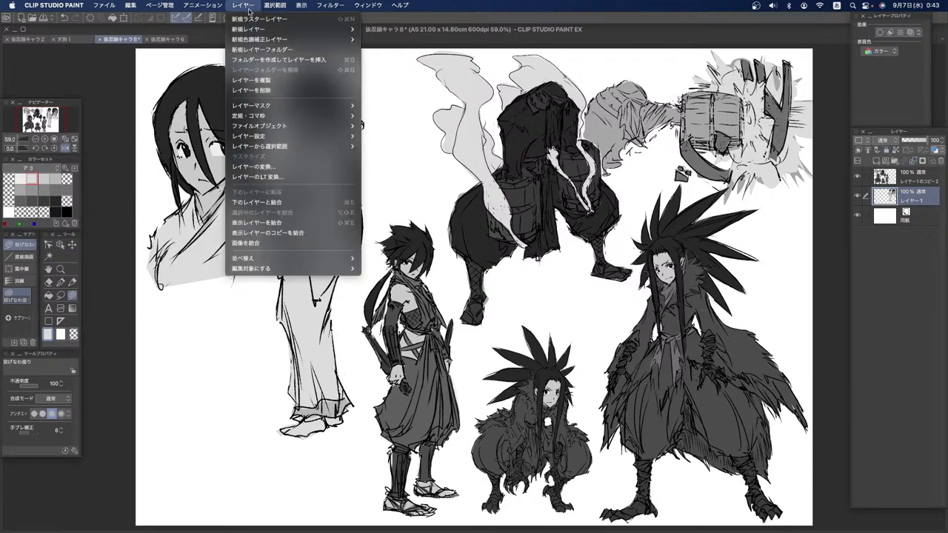
pyautogui.click(282, 79)
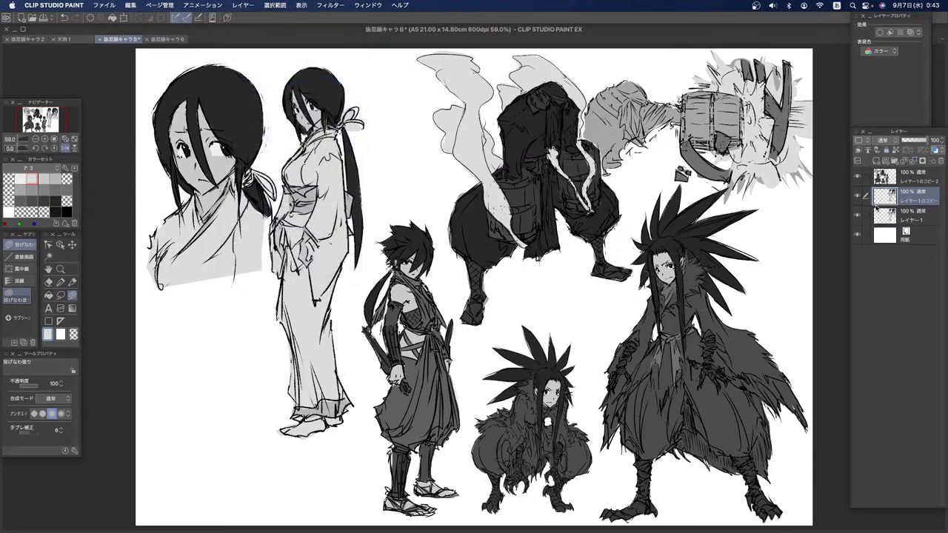
# Step: Clear the original レイヤー1 and add a new raster layer above it in multiply (乗算) blending mode
pyautogui.click(882, 217)
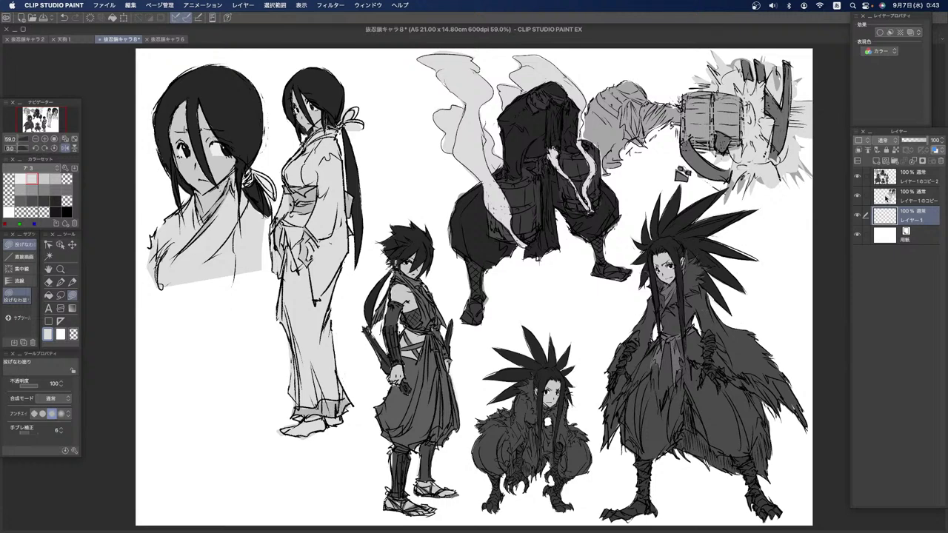
pyautogui.click(874, 162)
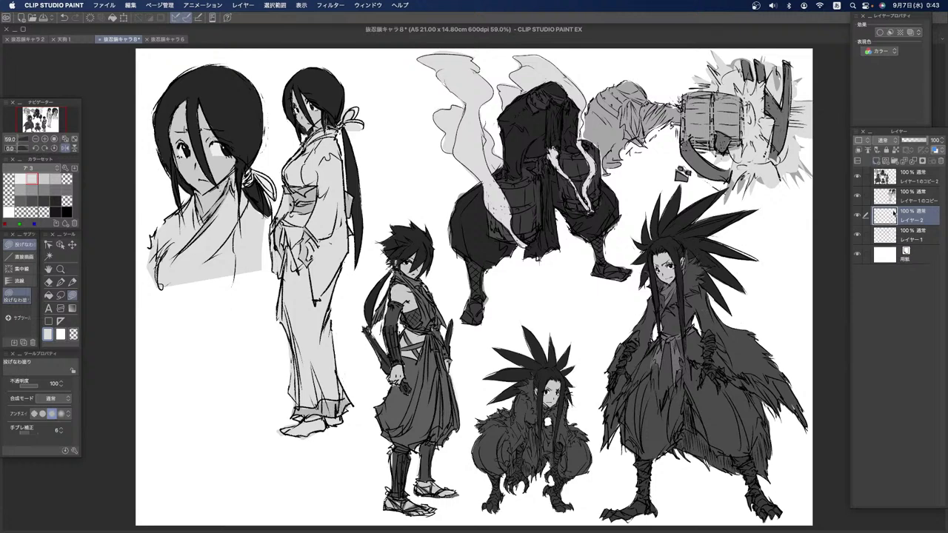
pyautogui.click(881, 143)
pyautogui.click(896, 171)
# Step: Set the expression colour of the emptied レイヤー1 to monochrome (モノクロ)
pyautogui.click(889, 237)
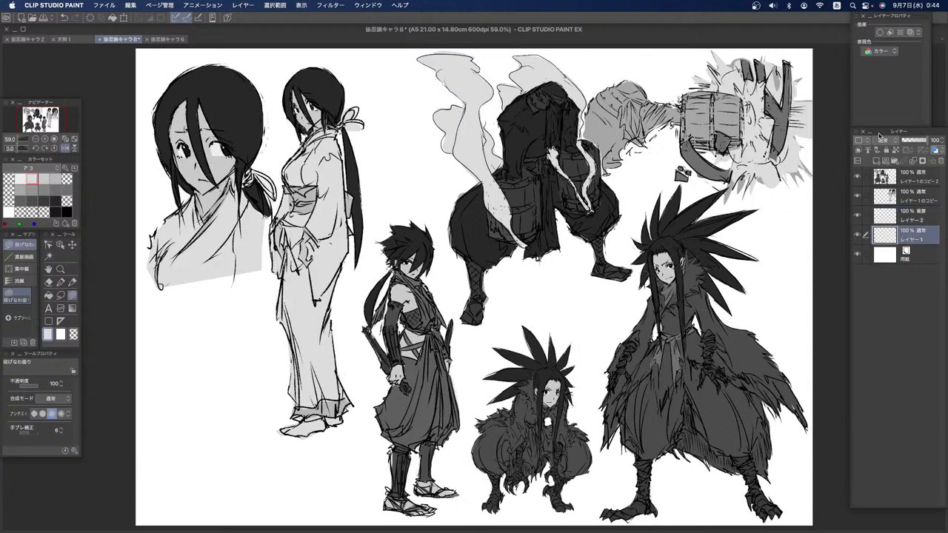
pyautogui.click(878, 51)
pyautogui.click(884, 84)
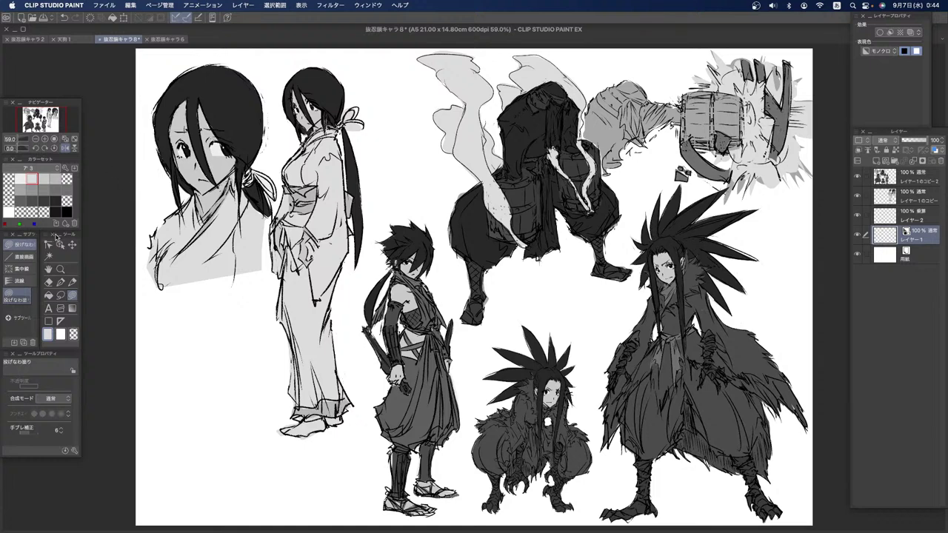
# Step: Choose the 入り抜きペン 2 pen with the dark grey drawing colour
pyautogui.click(67, 211)
pyautogui.click(54, 200)
pyautogui.click(48, 270)
pyautogui.click(61, 282)
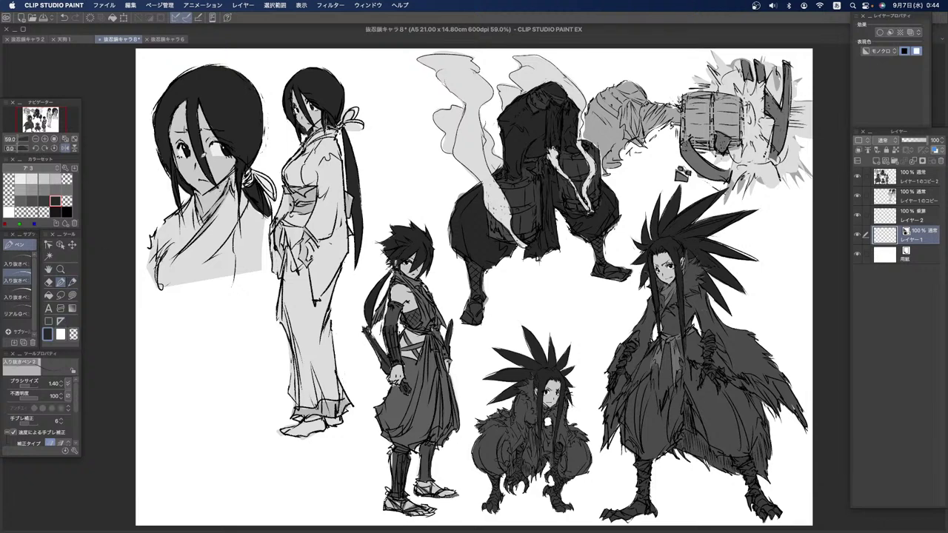
# Step: Make レイヤー1のコピー the active layer with transparent as the drawing colour, and save the file
pyautogui.click(885, 199)
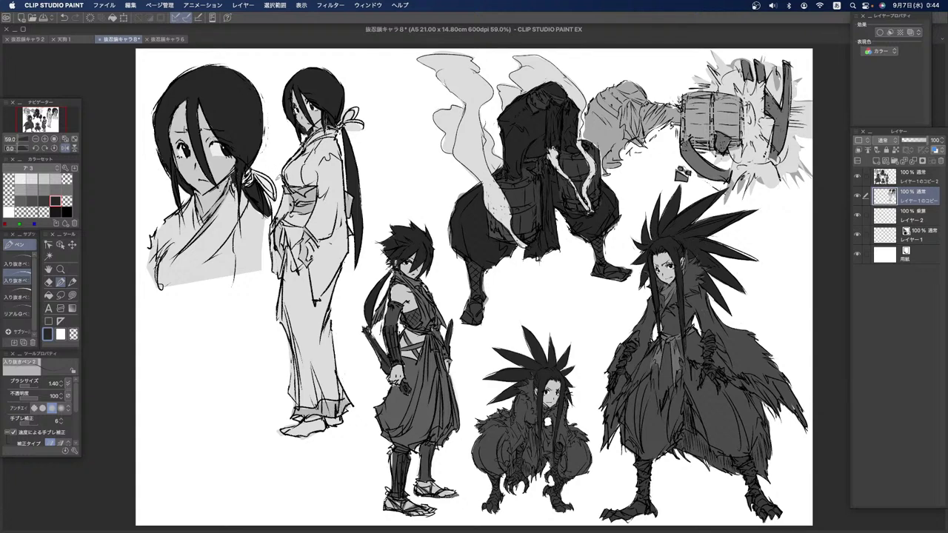
pyautogui.click(67, 178)
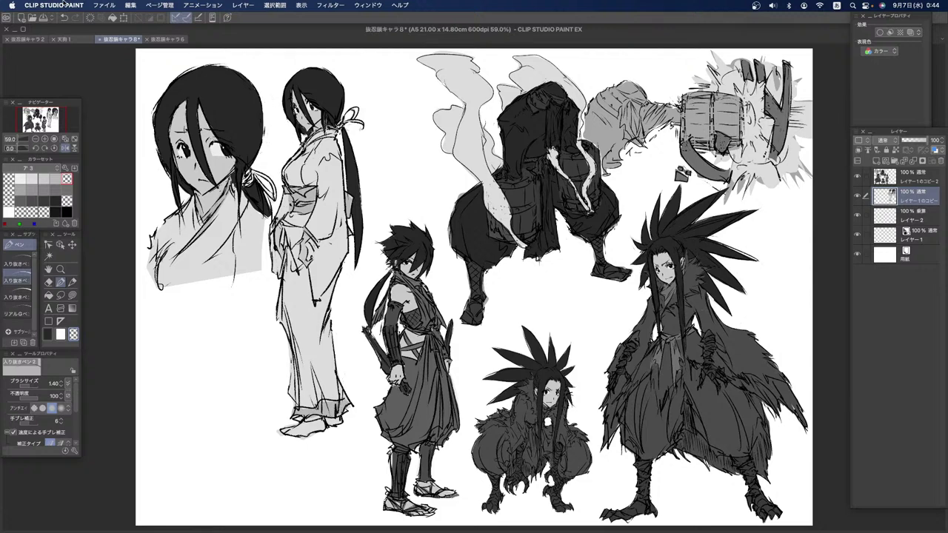
pyautogui.click(101, 5)
pyautogui.click(99, 75)
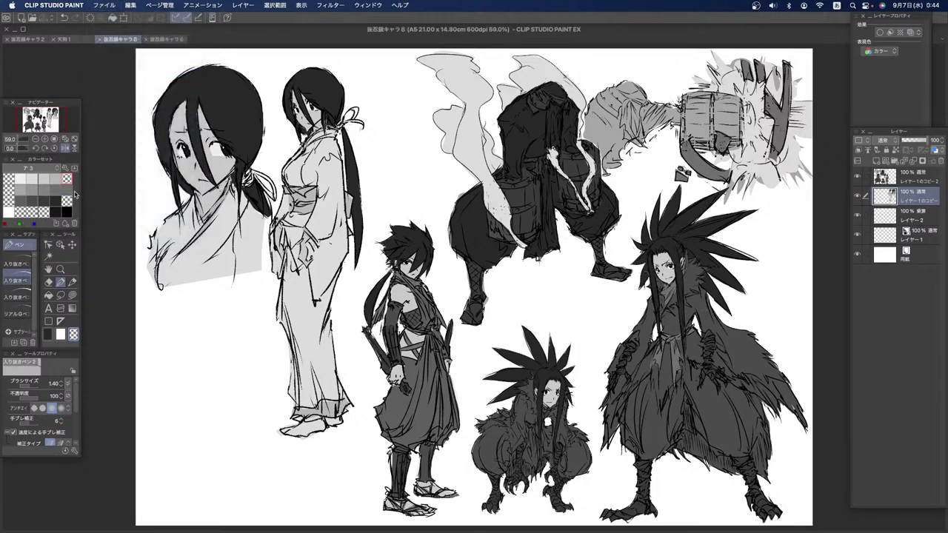
# Step: Examine the shaded bust and standing woman at 100% zoom
pyautogui.doubleClick(61, 269)
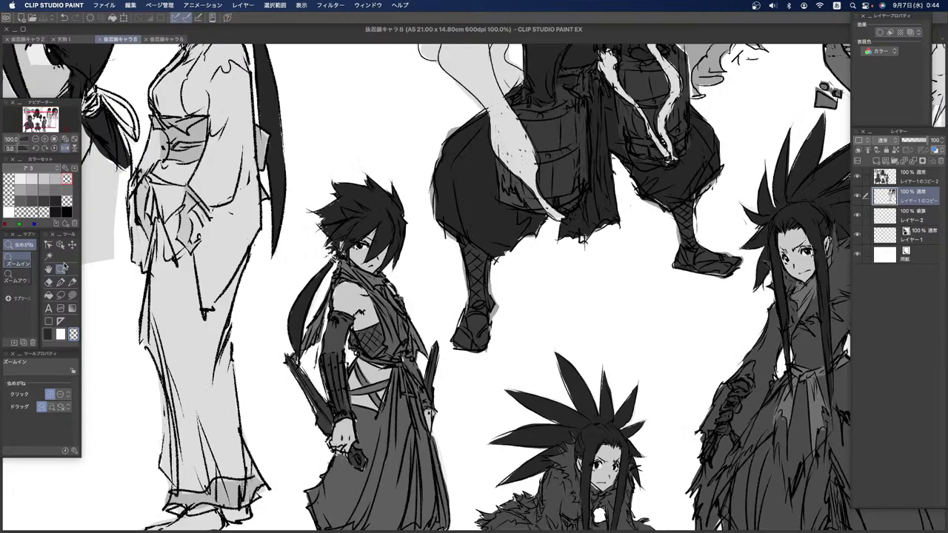
pyautogui.click(48, 269)
pyautogui.moveTo(148, 148); pyautogui.dragTo(323, 206)
pyautogui.moveTo(254, 83); pyautogui.dragTo(246, 160)
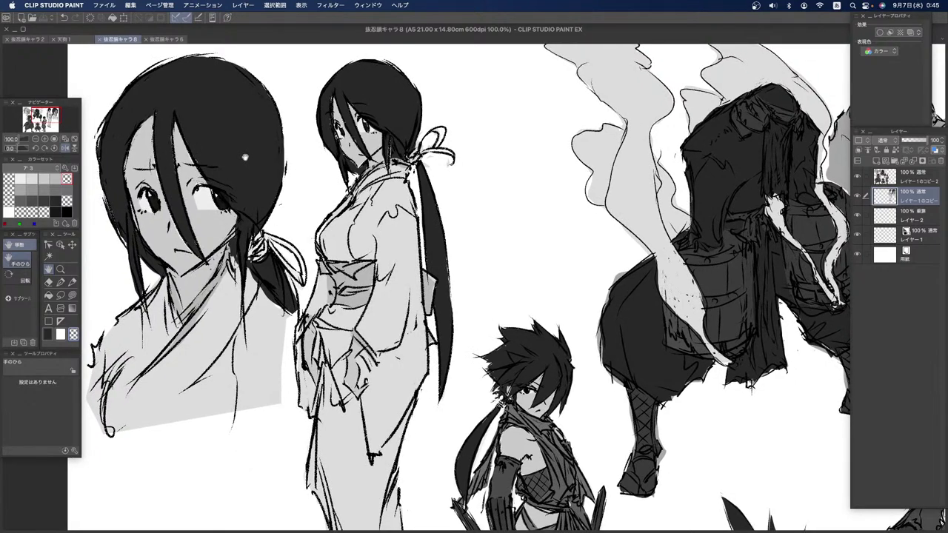
pyautogui.moveTo(171, 164); pyautogui.dragTo(191, 157)
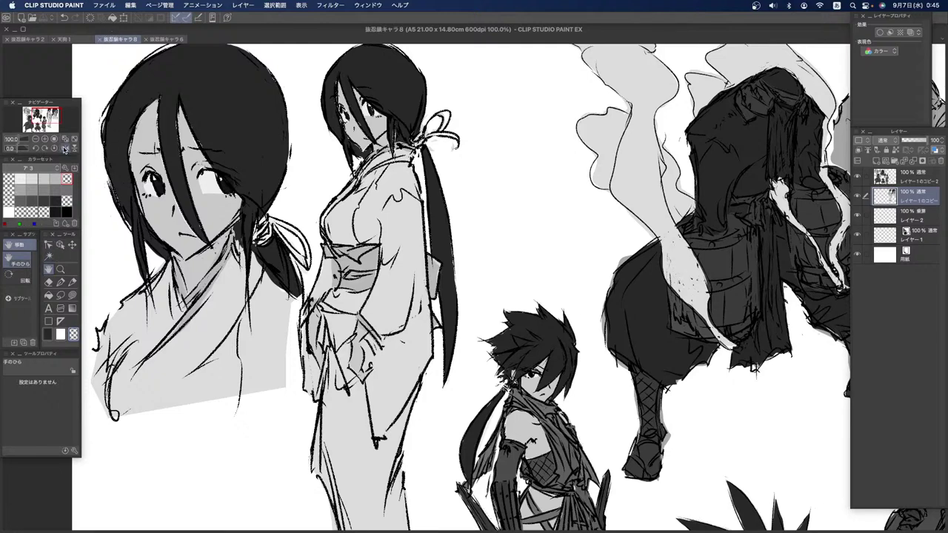
# Step: Flip the canvas view horizontally, choose black as the drawing colour, and fit the whole character sheet in view
pyautogui.click(65, 148)
pyautogui.click(56, 200)
pyautogui.click(67, 211)
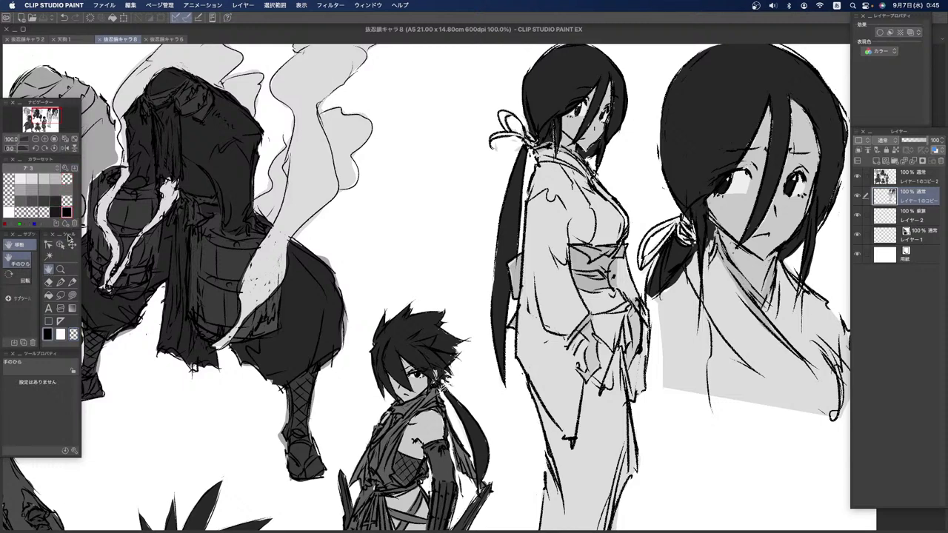
pyautogui.doubleClick(49, 270)
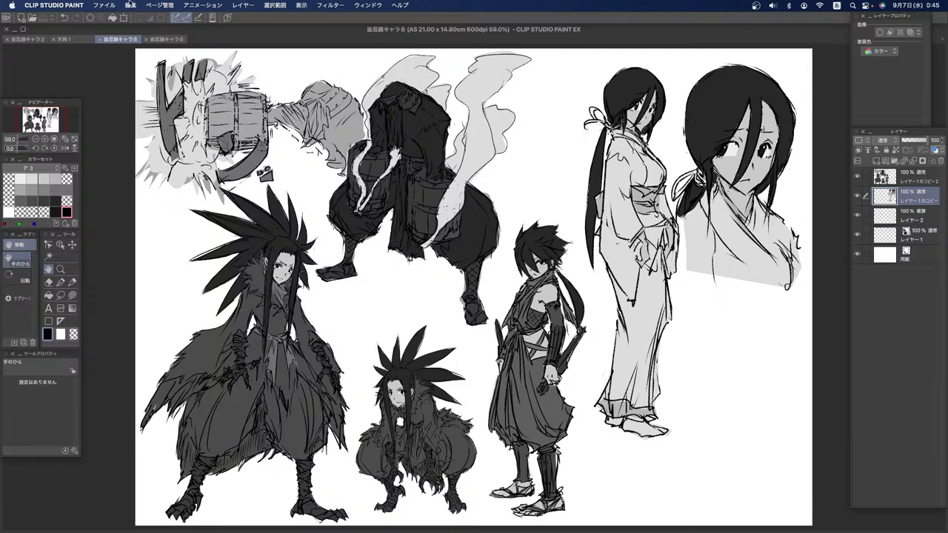
# Step: Close the 抜忍鎖キャラ8 document, fill the active layer of 抜忍鎖キャラ6 with black and undo the fill
pyautogui.click(112, 4)
pyautogui.click(108, 6)
pyautogui.click(100, 39)
pyautogui.hotkey('alt', 'Delete')
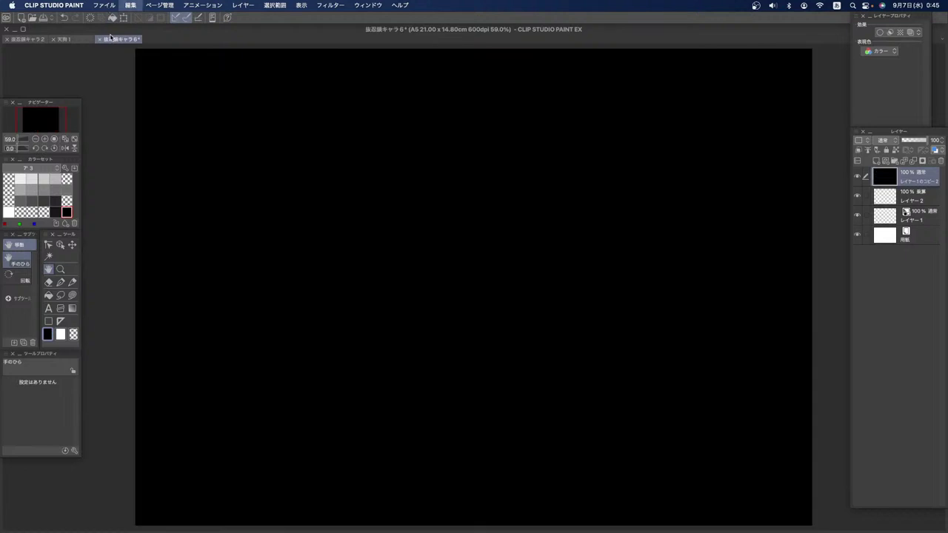
pyautogui.press('super+z')
# Step: Revert 抜忍鎖キャラ6 to its last saved version, discarding the unsaved changes
pyautogui.click(103, 7)
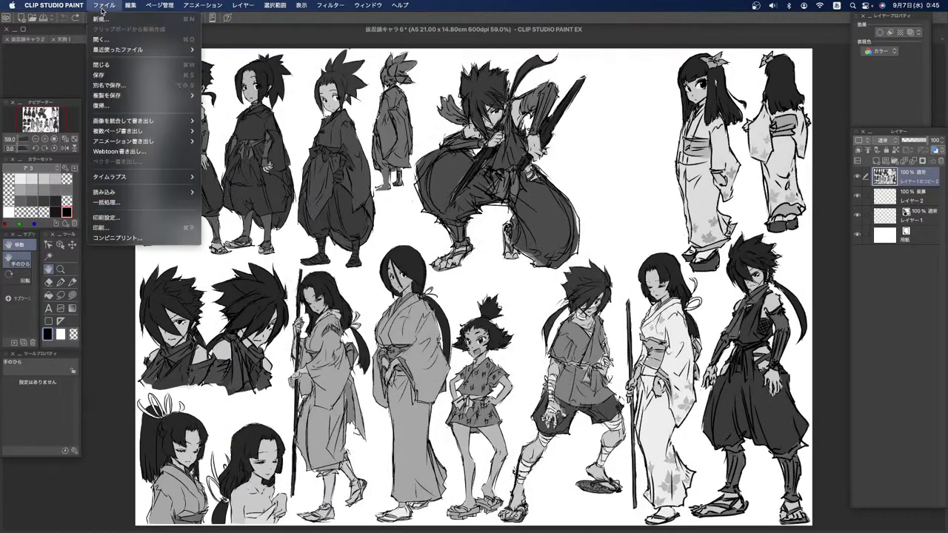
pyautogui.click(102, 9)
pyautogui.click(101, 9)
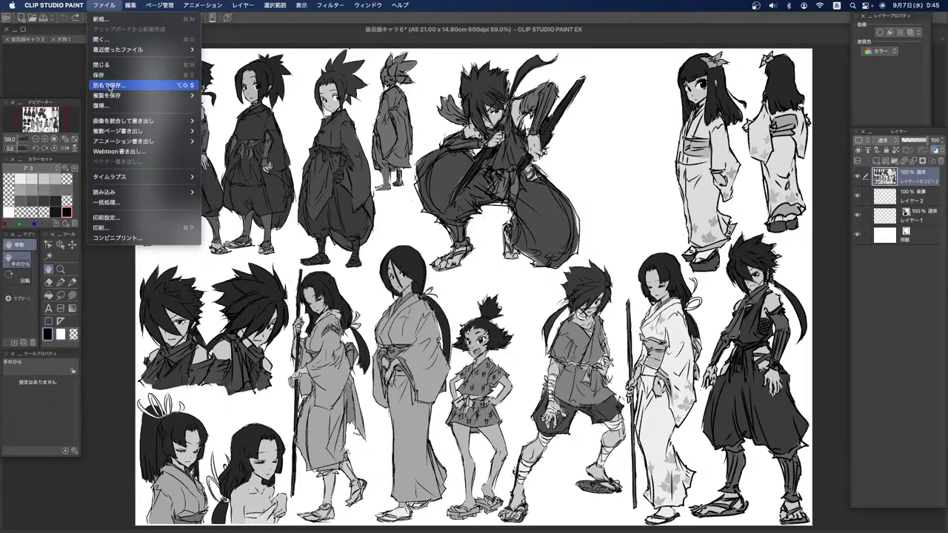
pyautogui.click(109, 103)
pyautogui.click(563, 209)
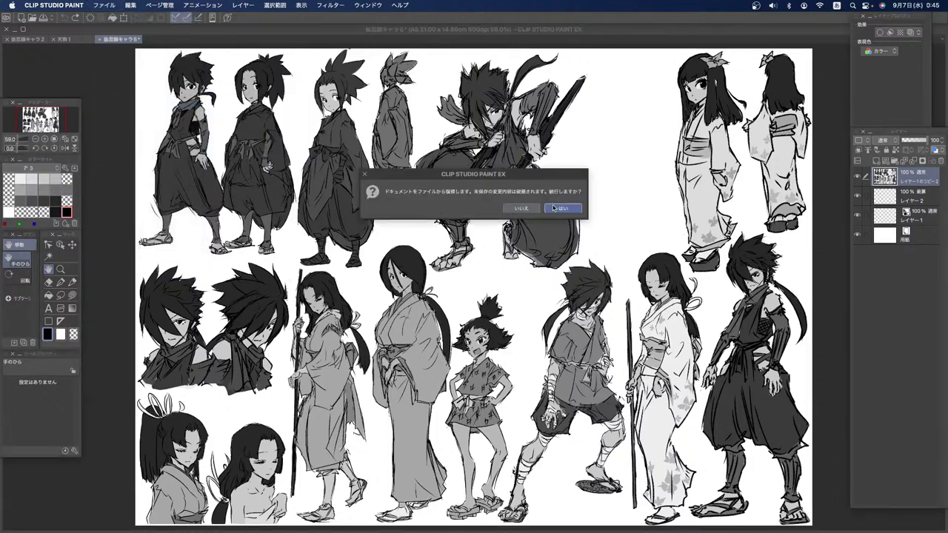
# Step: Open 抜忍鎖キャラ8.clip from the 【キャラデザ】 folder
pyautogui.click(105, 5)
pyautogui.click(108, 40)
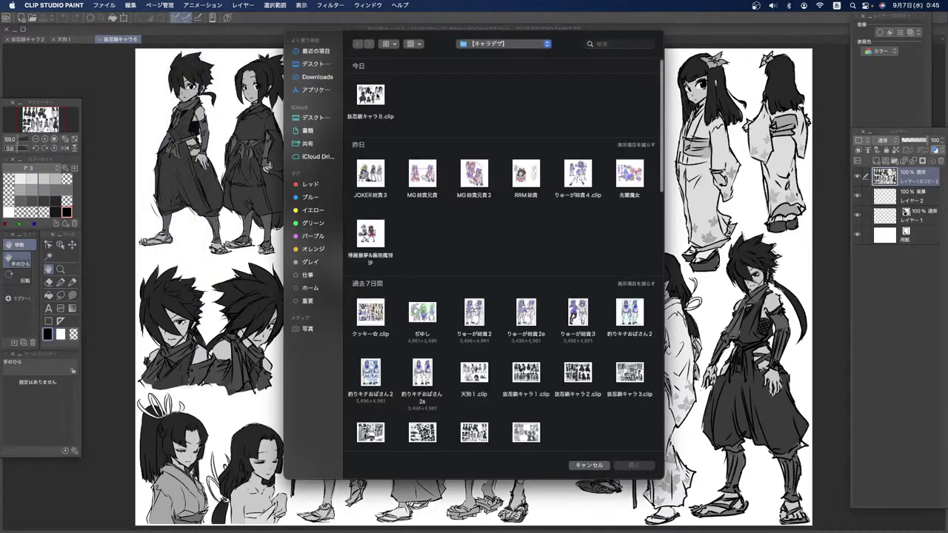
pyautogui.doubleClick(370, 94)
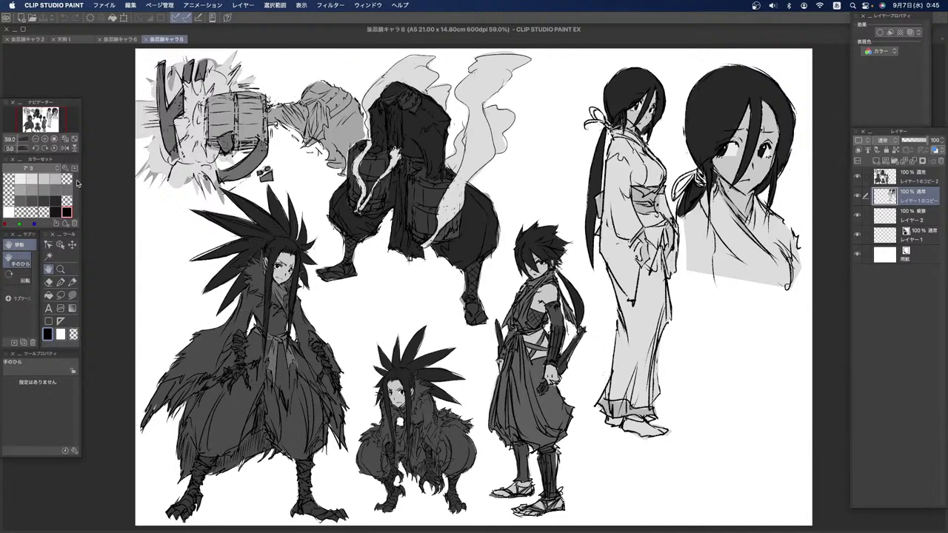
# Step: View the 抜忍鎖キャラ6 sheet and the 天狗1 sheet, and close the 天狗1 document
pyautogui.click(126, 40)
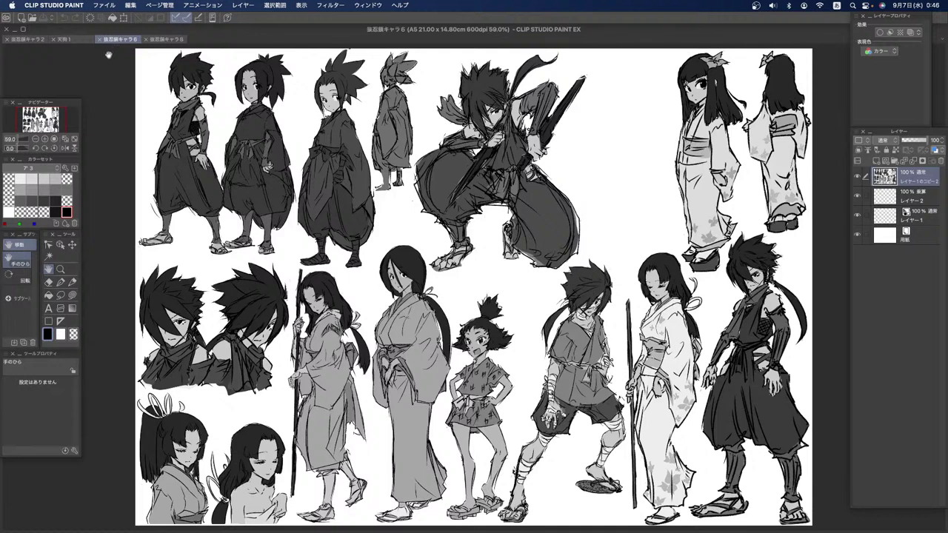
pyautogui.click(87, 38)
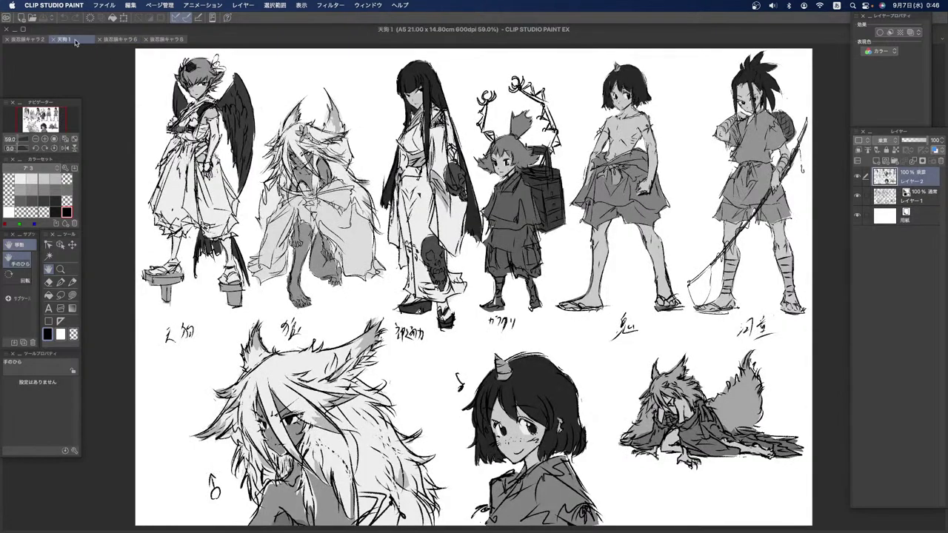
pyautogui.click(53, 40)
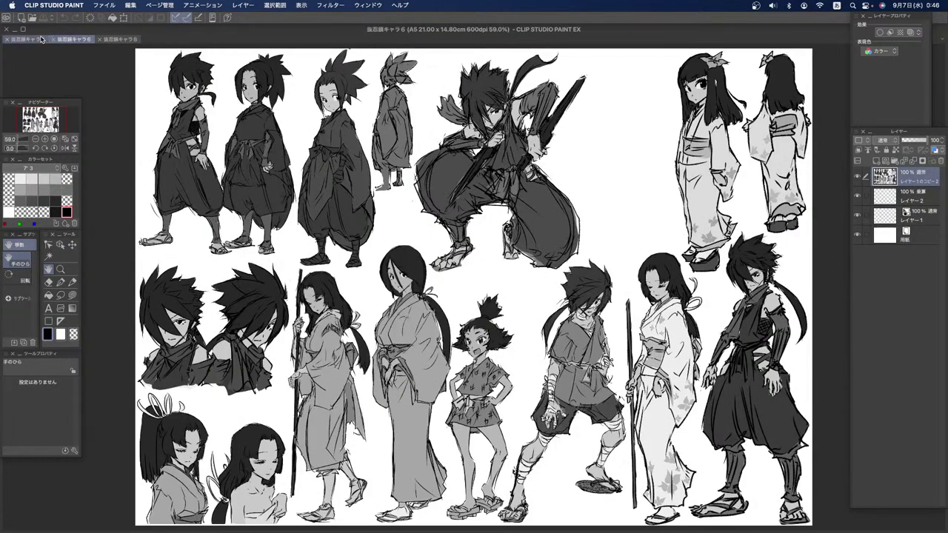
# Step: Look through the character designs on the sheets 抜忍鎖キャラ2, 抜忍鎖キャラ6 and 抜忍鎖キャラ8
pyautogui.click(36, 40)
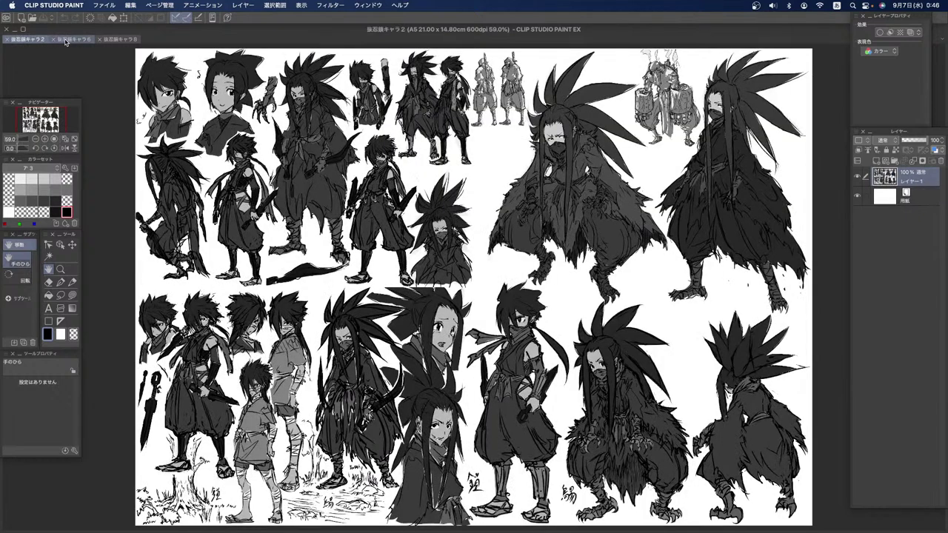
pyautogui.click(64, 40)
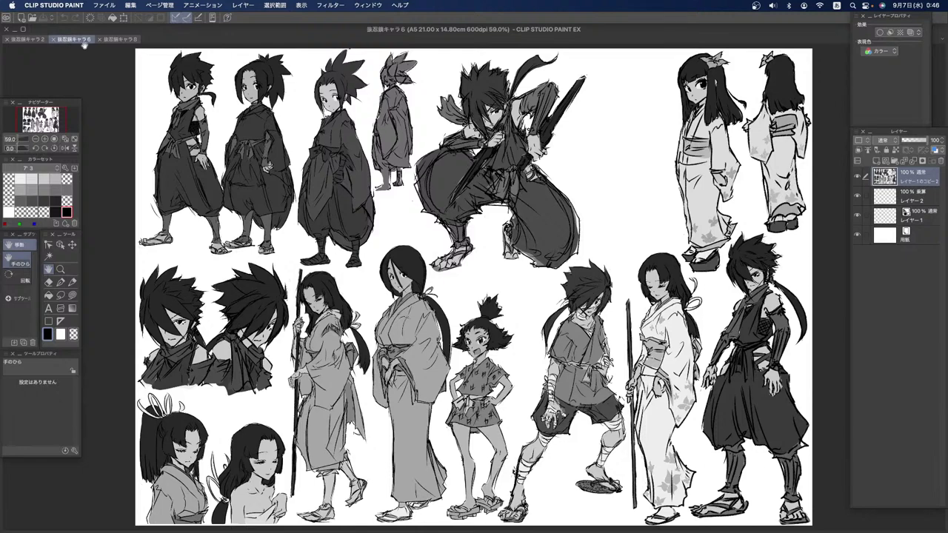
pyautogui.click(112, 41)
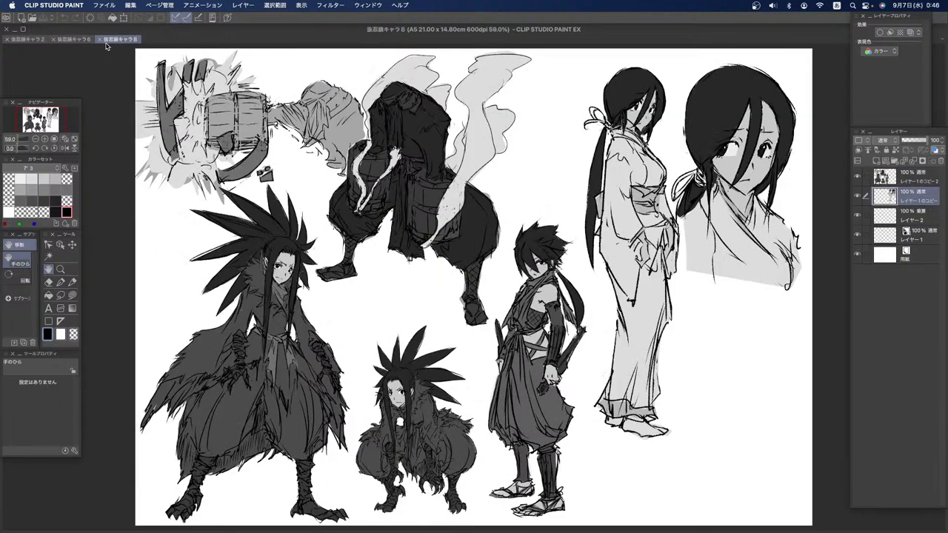
pyautogui.click(65, 41)
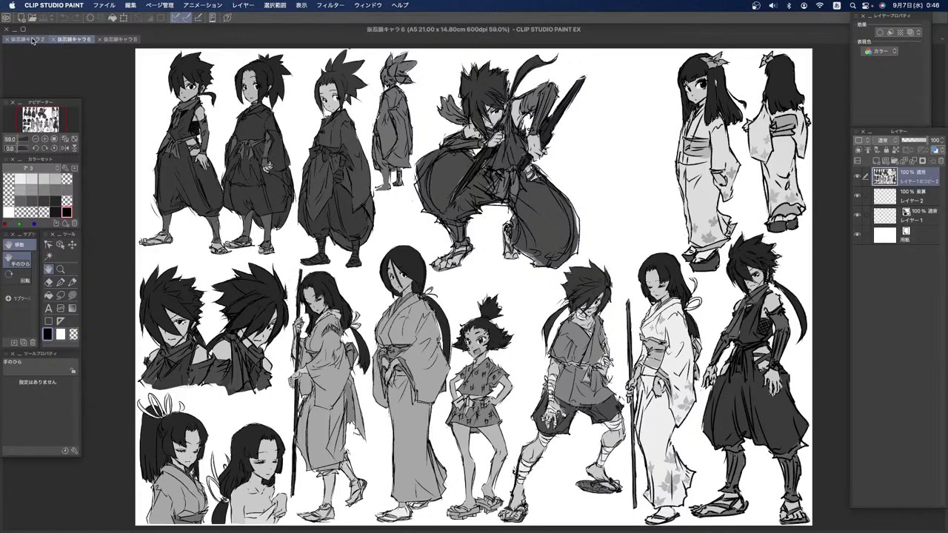
# Step: Close the 抜忍鎖キャラ2 document and bring the 抜忍鎖キャラ8 sheet to the front
pyautogui.click(32, 42)
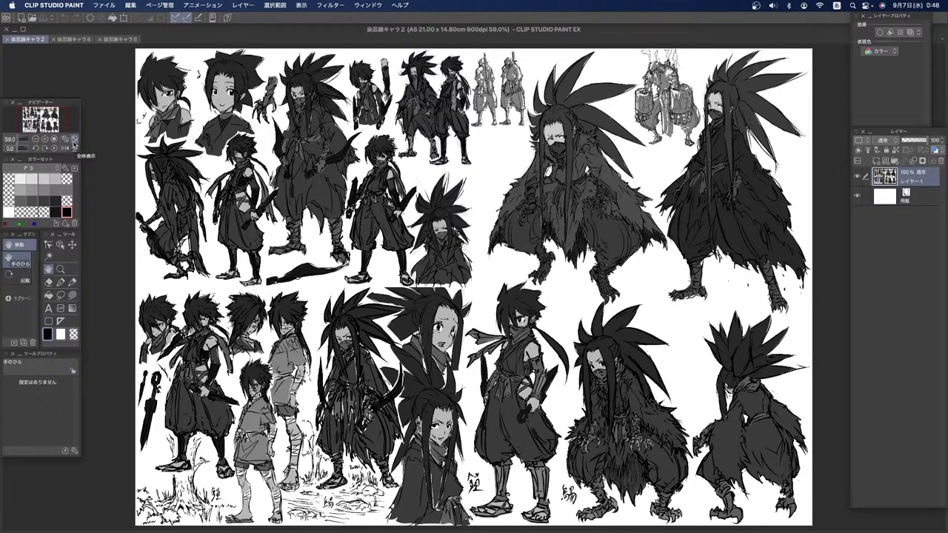
pyautogui.click(6, 39)
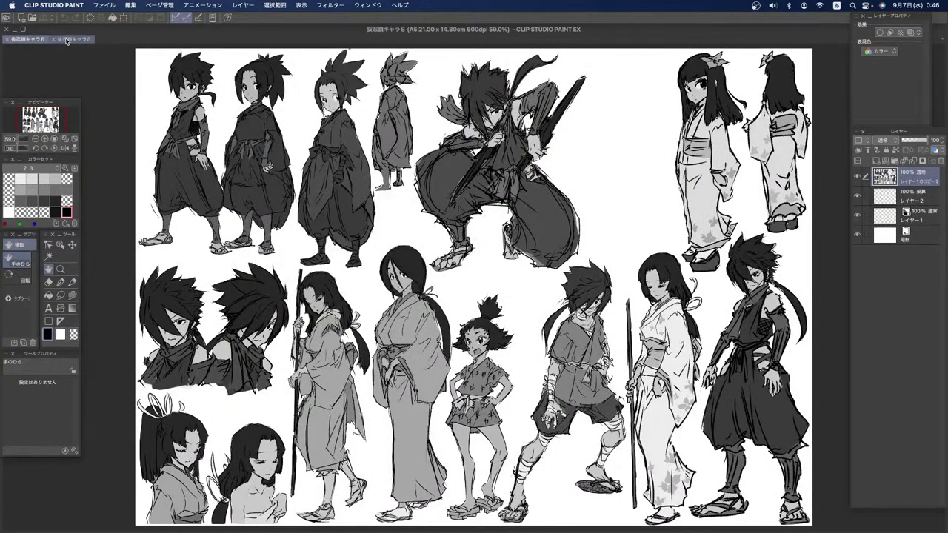
pyautogui.click(66, 40)
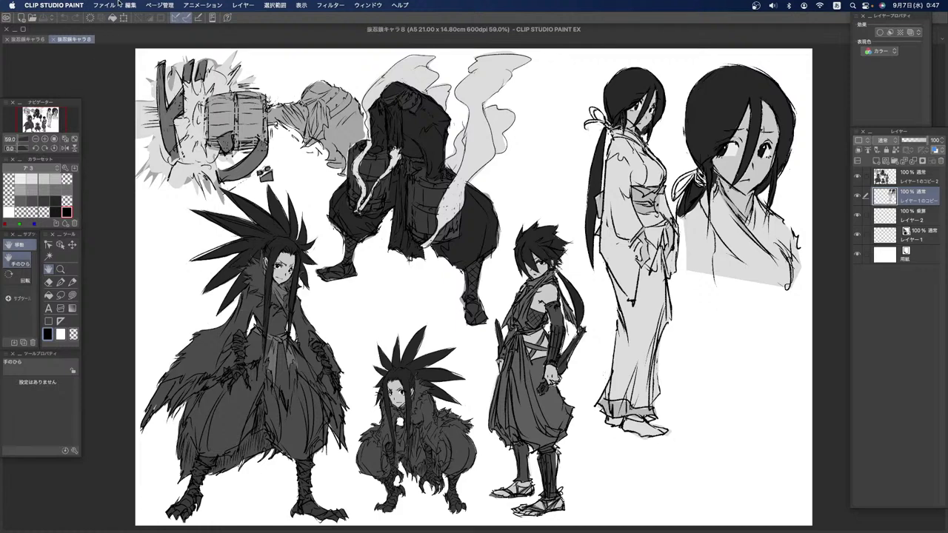
# Step: Open the multi-page manuscript 抜忍鎖7.cmc from the desktop folder 【抜忍鎖】, subfolder 抜忍鎖7
pyautogui.click(113, 5)
pyautogui.click(135, 54)
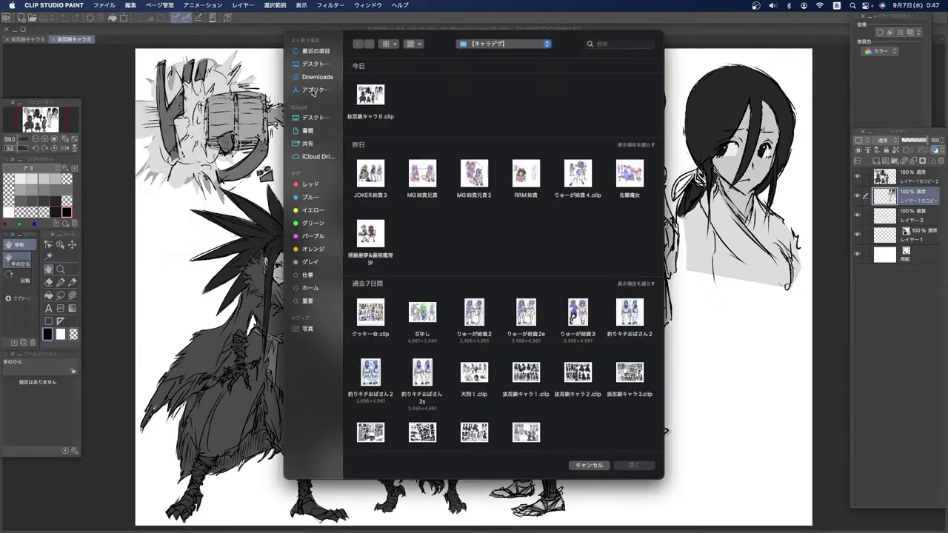
pyautogui.click(319, 64)
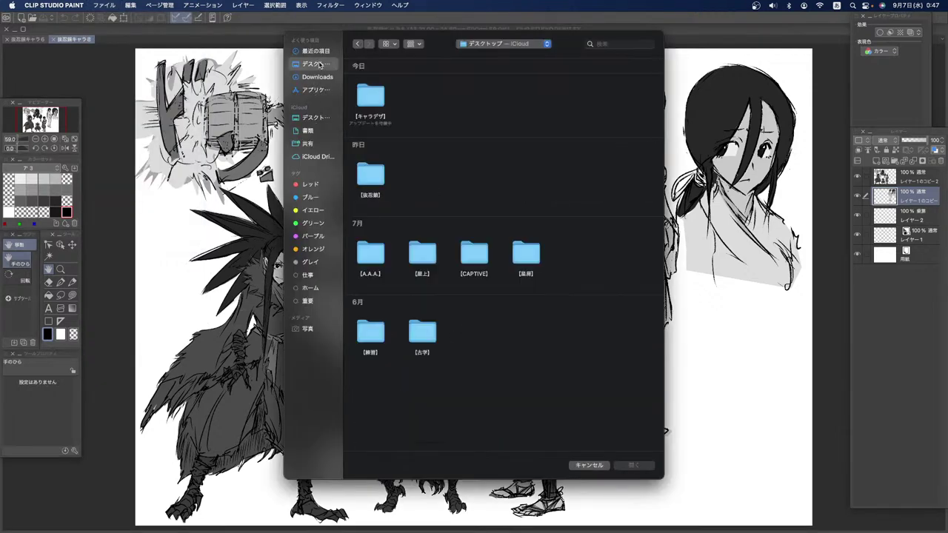
pyautogui.click(370, 176)
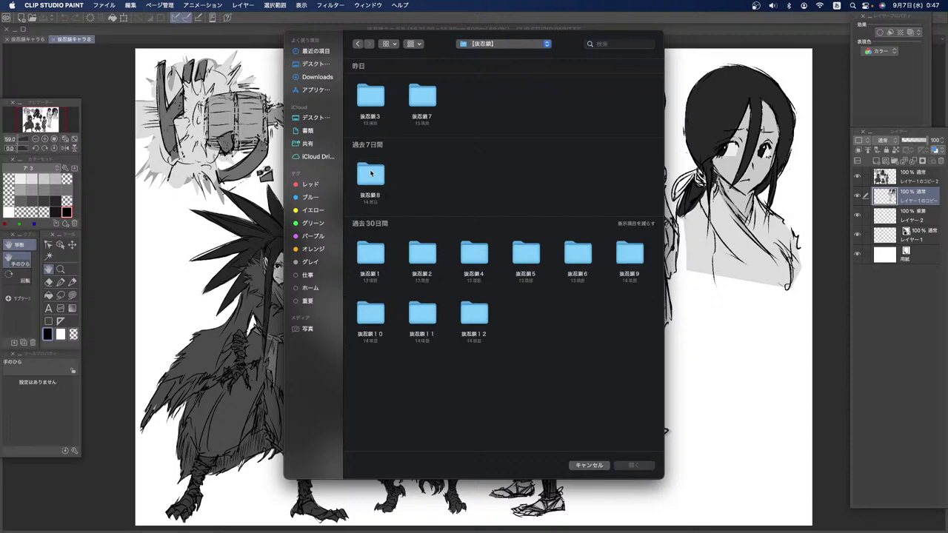
pyautogui.doubleClick(420, 97)
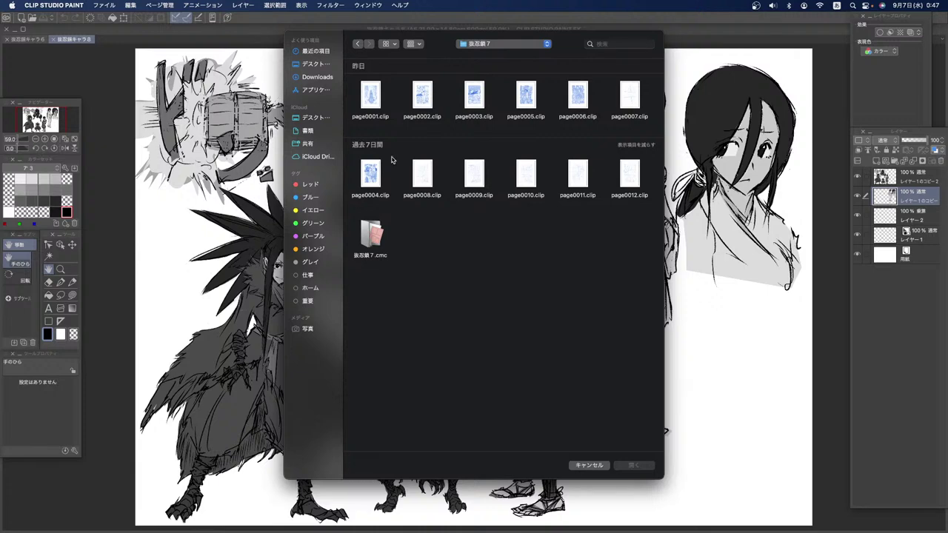
pyautogui.doubleClick(372, 231)
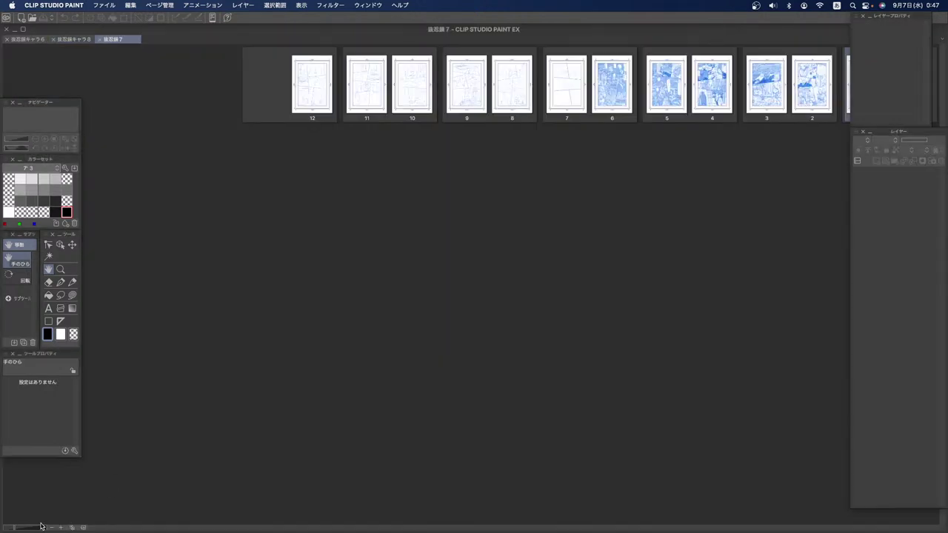
# Step: Enlarge the manuscript's page thumbnails and show the book in the 3D binding preview, zoomed in on page 1
pyautogui.moveTo(15, 527); pyautogui.dragTo(34, 526)
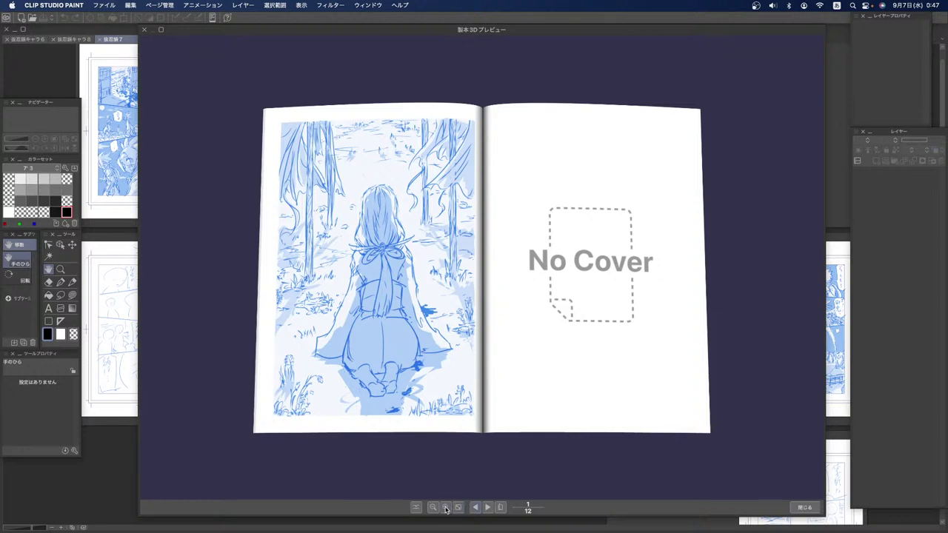
pyautogui.click(488, 505)
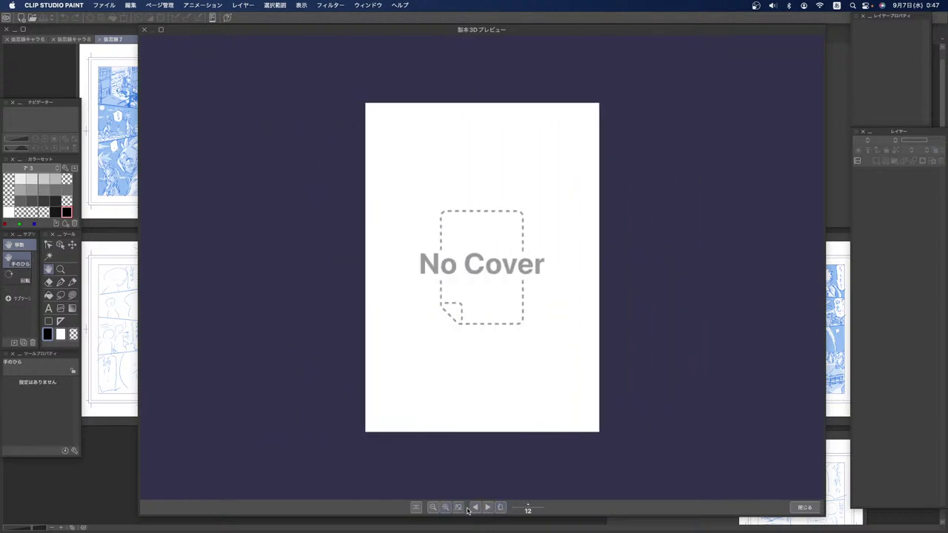
pyautogui.click(473, 507)
pyautogui.click(444, 508)
pyautogui.click(446, 507)
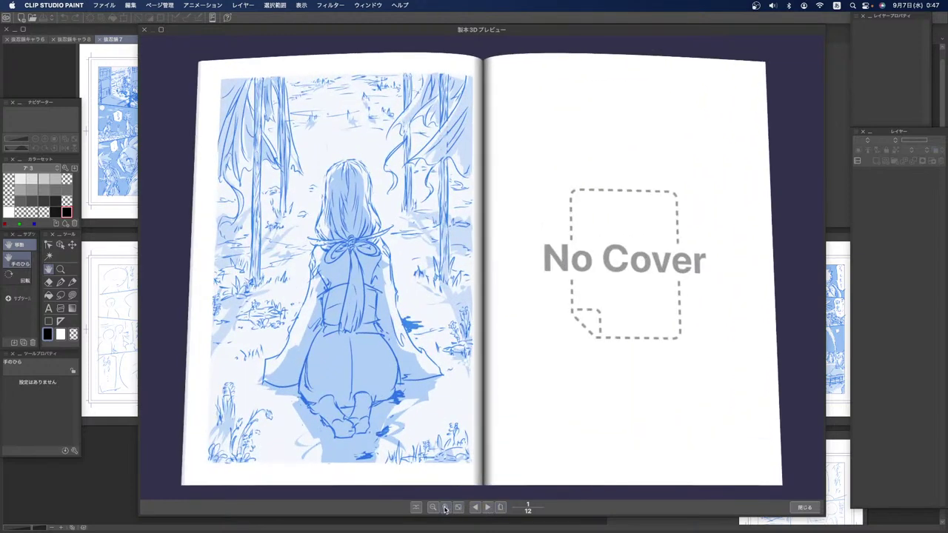
pyautogui.click(447, 508)
# Step: Page through the manuscript's spreads in the 3D binding preview from page 1 past page 12
pyautogui.click(476, 507)
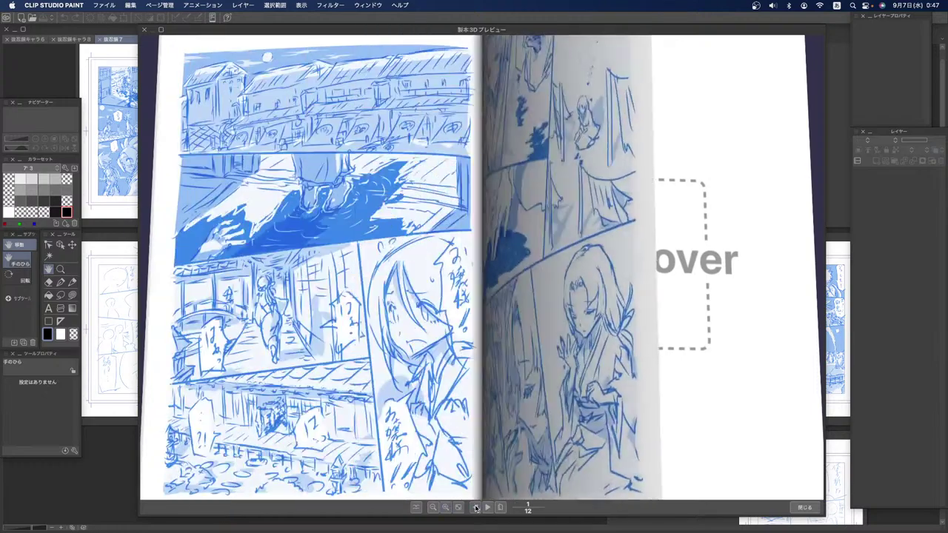
pyautogui.click(482, 508)
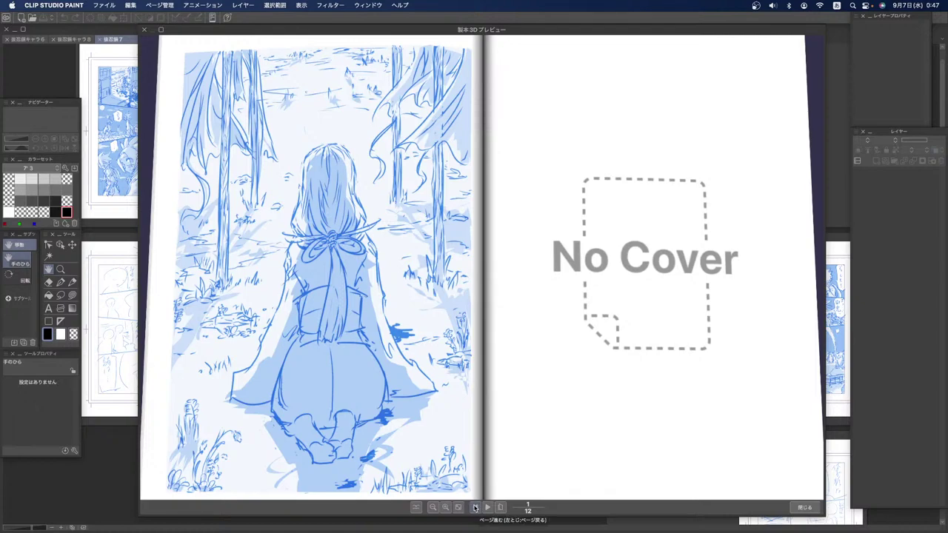
pyautogui.click(474, 507)
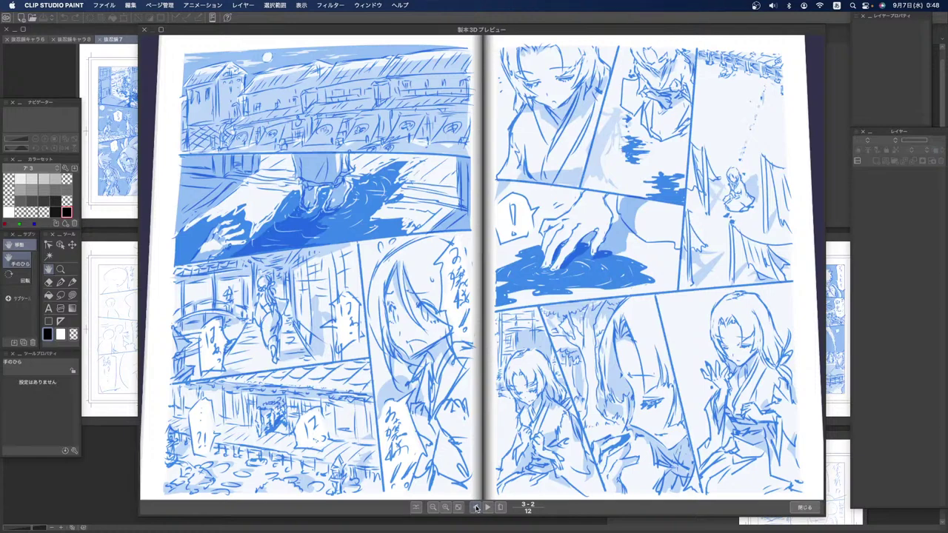
pyautogui.click(476, 508)
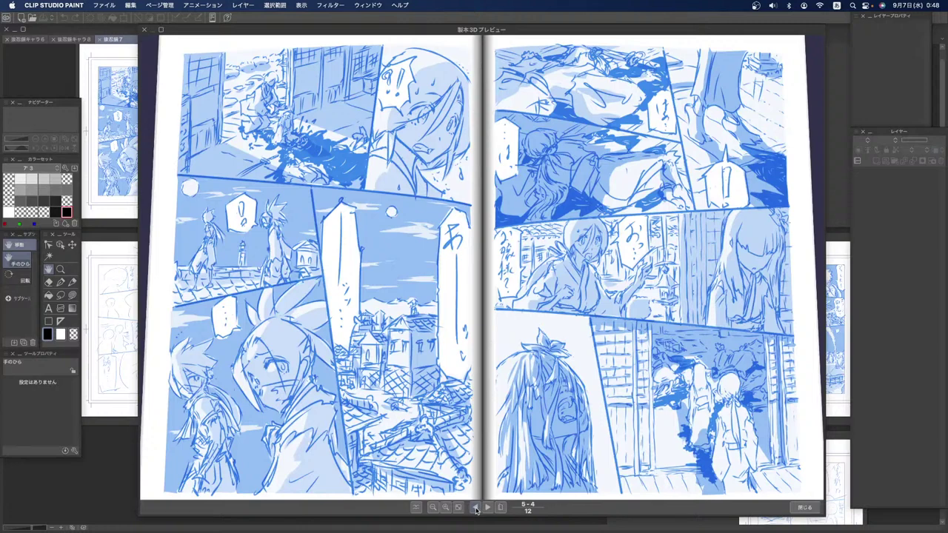
pyautogui.click(475, 508)
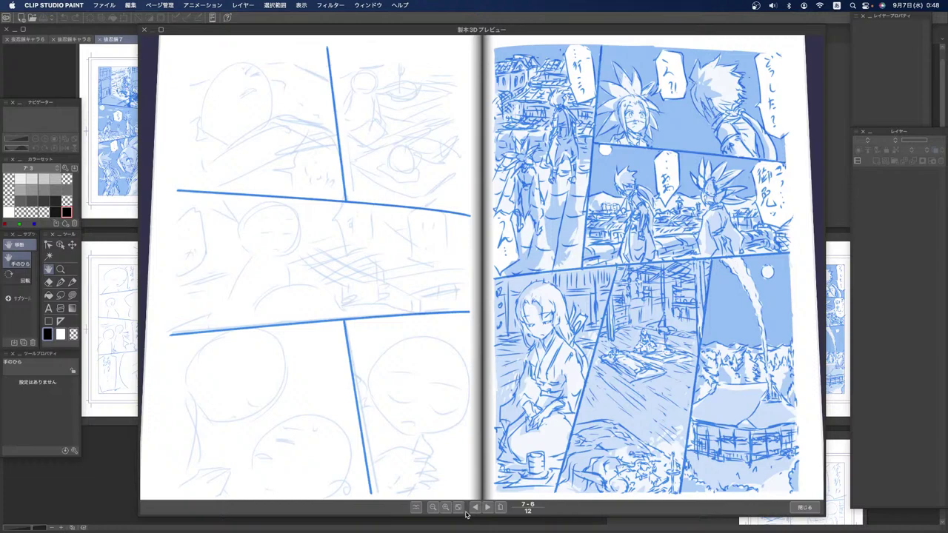
pyautogui.click(473, 507)
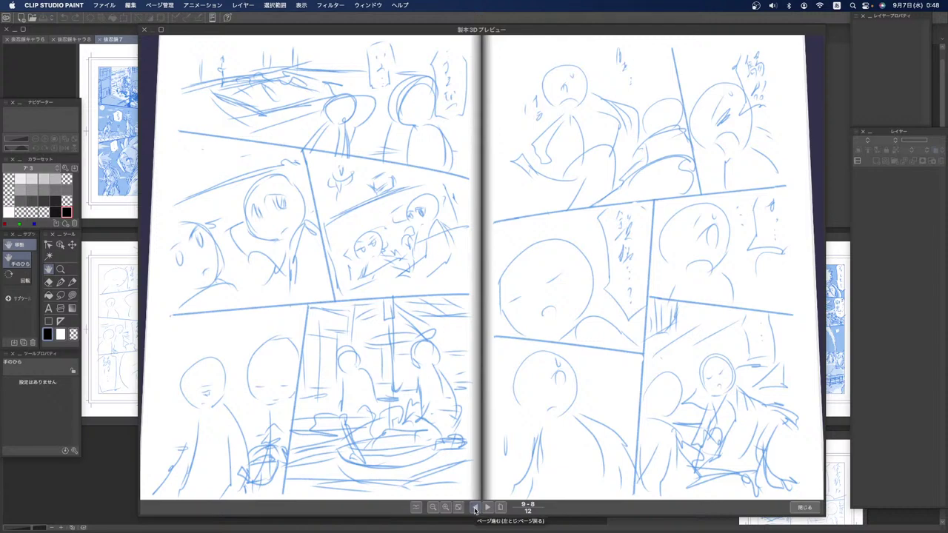
pyautogui.click(475, 508)
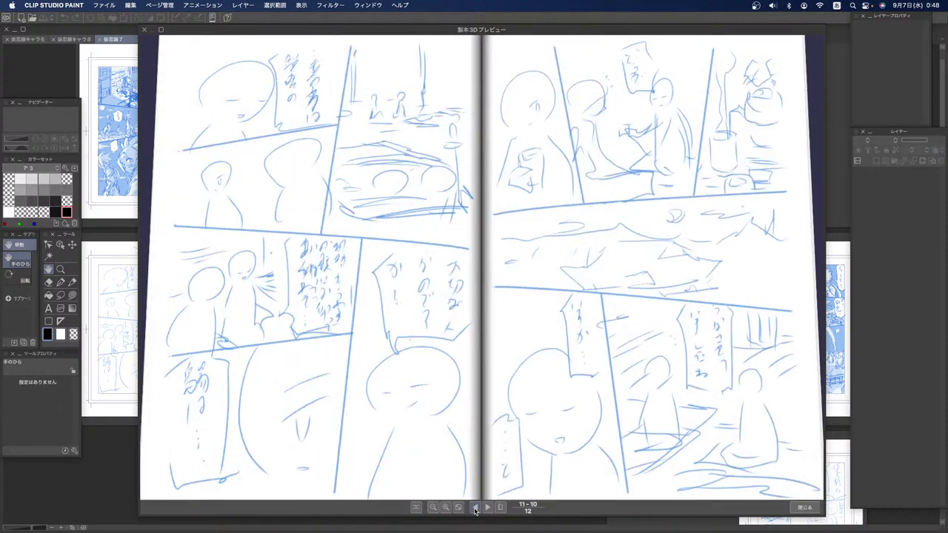
pyautogui.click(475, 508)
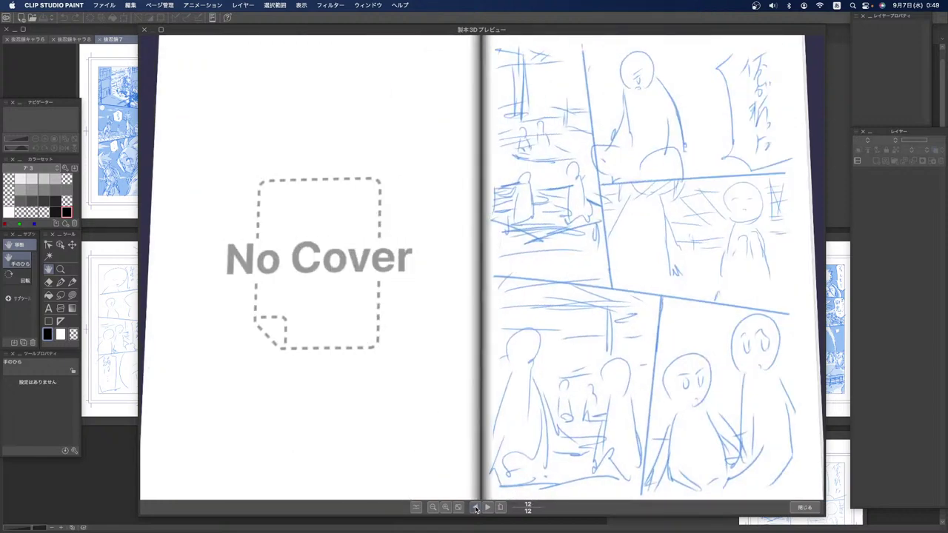
pyautogui.click(475, 508)
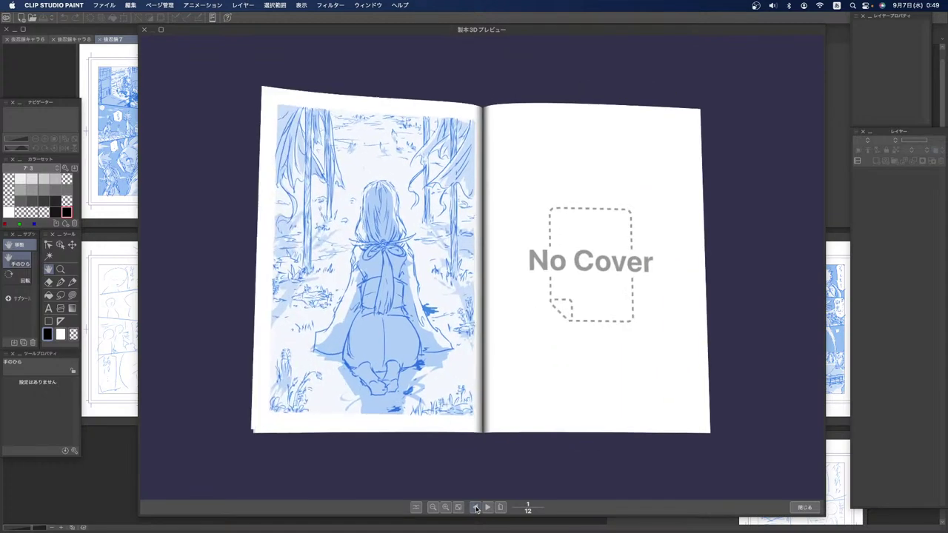
# Step: Leaf forward from page 1 to the spread of pages 6 and 7 in the binding preview and close the preview
pyautogui.click(475, 508)
pyautogui.click(475, 508)
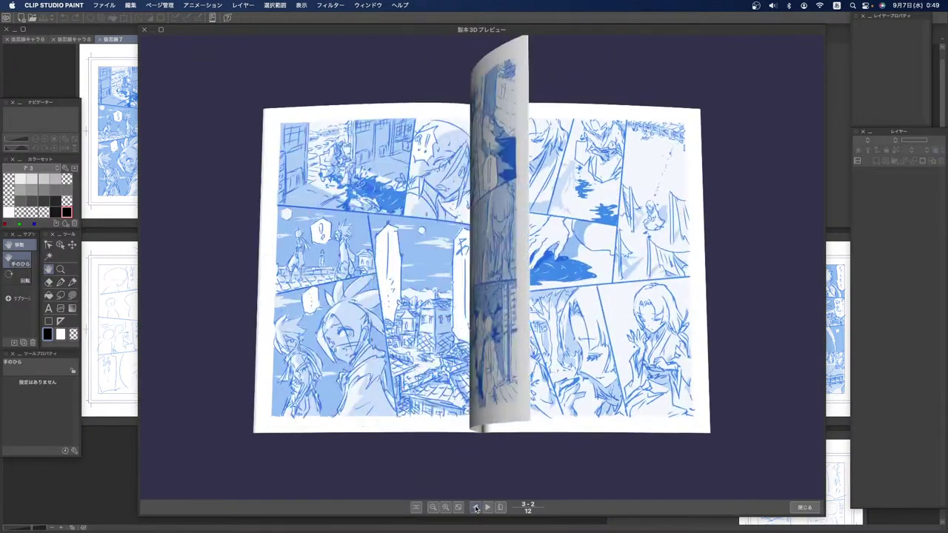
pyautogui.click(475, 507)
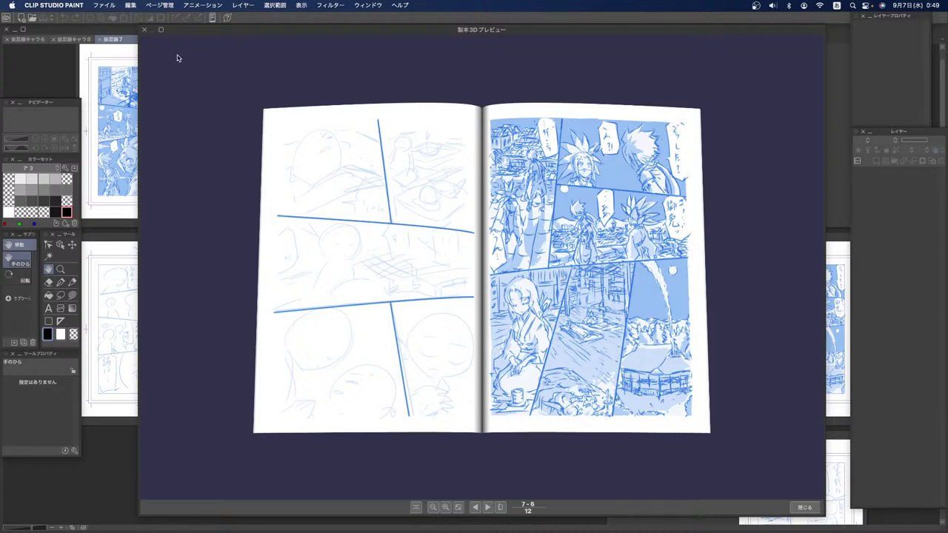
pyautogui.click(145, 31)
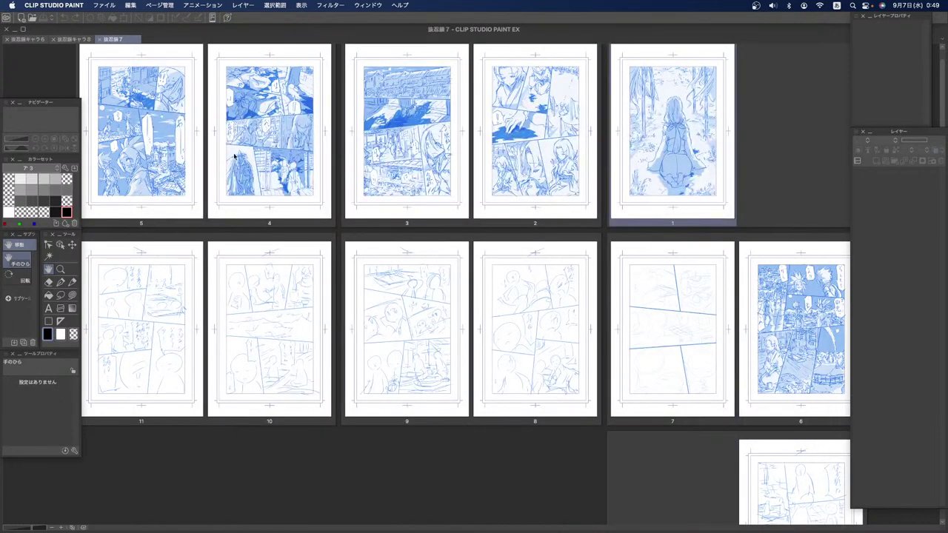
# Step: Open page 6 of the manuscript at 100% and examine the dialogue in its two upper rows of panels
pyautogui.doubleClick(807, 325)
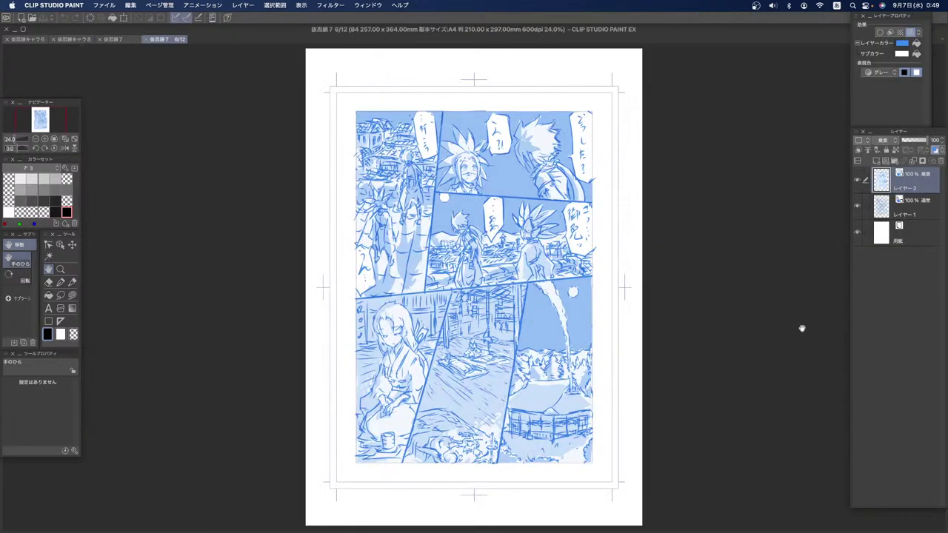
pyautogui.doubleClick(62, 271)
pyautogui.click(49, 270)
pyautogui.moveTo(416, 200); pyautogui.dragTo(170, 415)
pyautogui.moveTo(351, 228); pyautogui.dragTo(312, 367)
pyautogui.scroll(5, 319, 310)
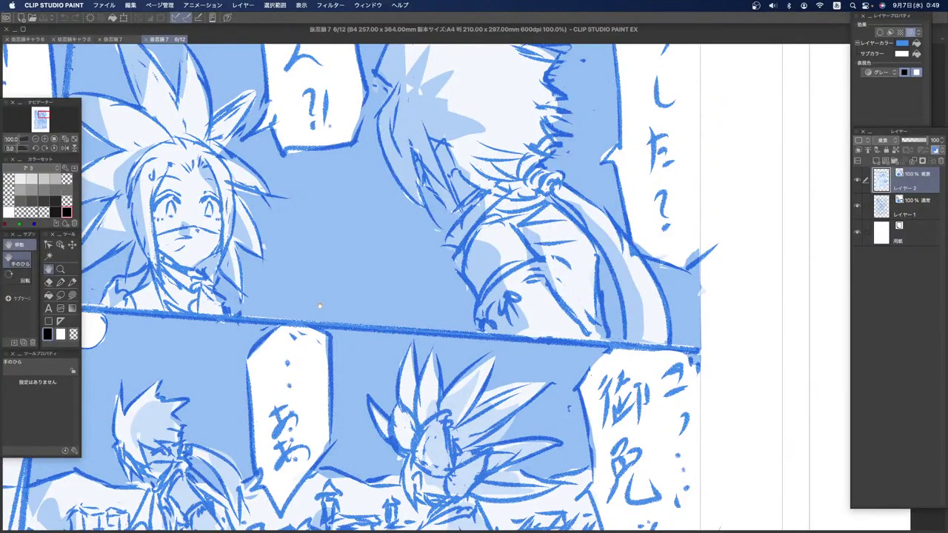
pyautogui.scroll(3, 320, 311)
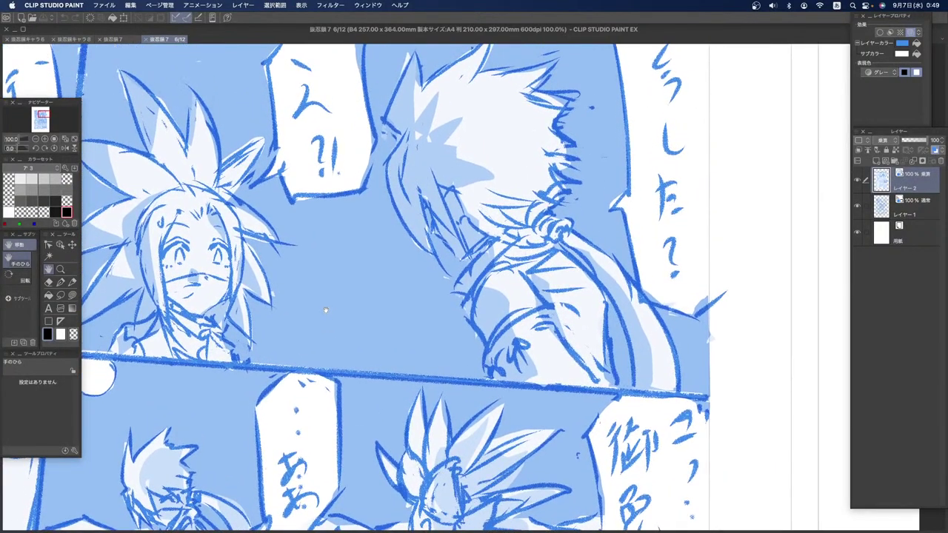
pyautogui.scroll(-6, 325, 310)
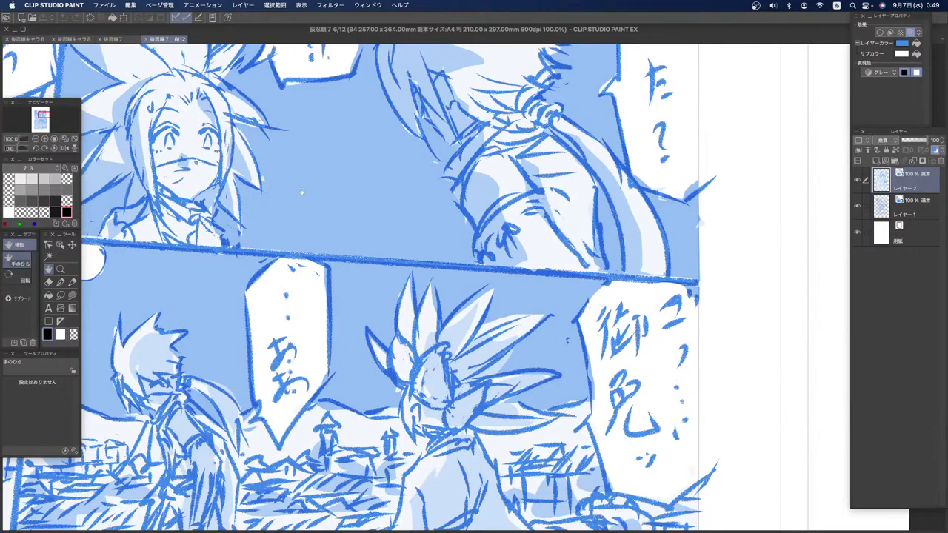
pyautogui.scroll(-8, 338, 280)
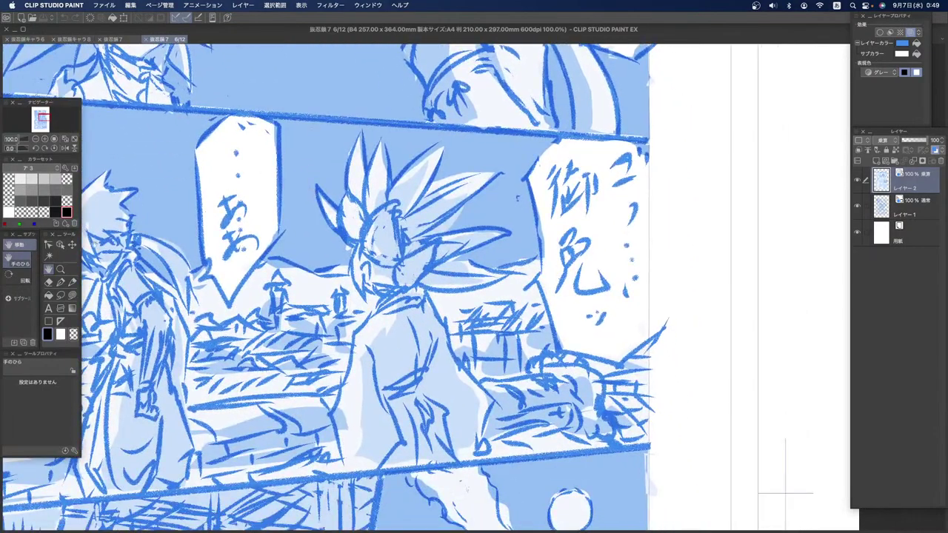
# Step: Erase the lettering in the second row's rightmost speech balloon on レイヤー1 and select the 入り抜き鉛筆 2 pencil
pyautogui.click(50, 283)
pyautogui.moveTo(549, 176); pyautogui.dragTo(572, 178)
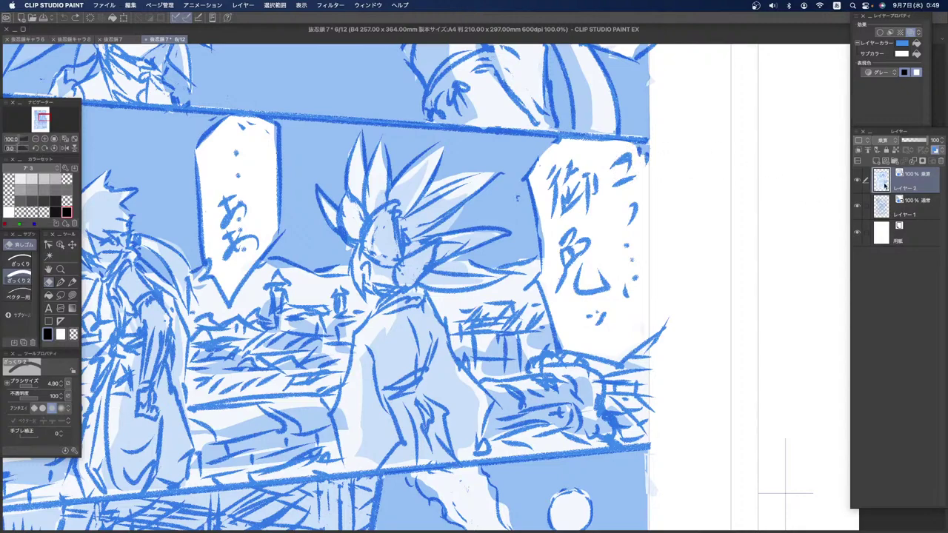
pyautogui.click(881, 208)
pyautogui.moveTo(622, 157)
pyautogui.mouseDown()
pyautogui.moveTo(641, 170)
pyautogui.moveTo(600, 157)
pyautogui.moveTo(557, 180)
pyautogui.moveTo(567, 213)
pyautogui.moveTo(580, 216)
pyautogui.moveTo(568, 275)
pyautogui.moveTo(575, 263)
pyautogui.moveTo(596, 277)
pyautogui.moveTo(596, 328)
pyautogui.moveTo(629, 210)
pyautogui.moveTo(632, 225)
pyautogui.moveTo(569, 281)
pyautogui.moveTo(676, 299)
pyautogui.moveTo(663, 347)
pyautogui.mouseUp()
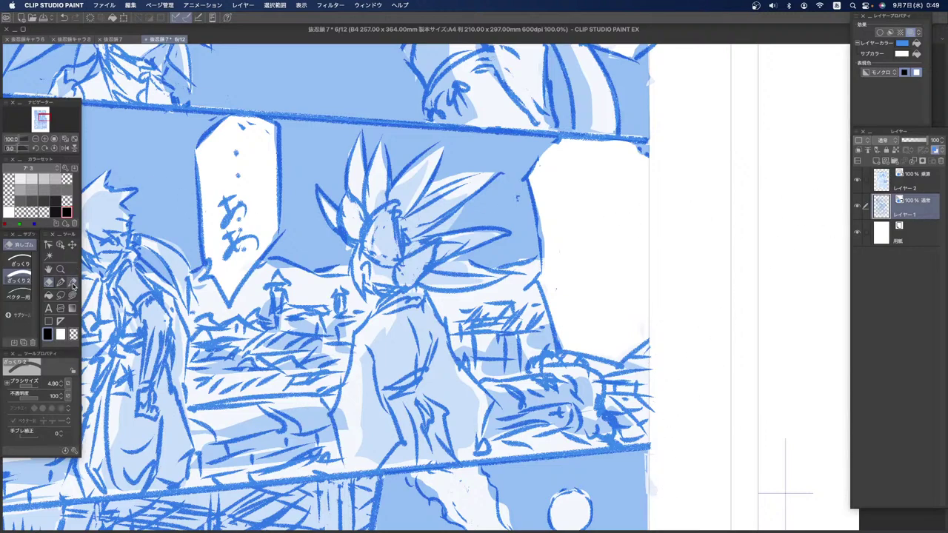
pyautogui.click(72, 282)
pyautogui.click(17, 280)
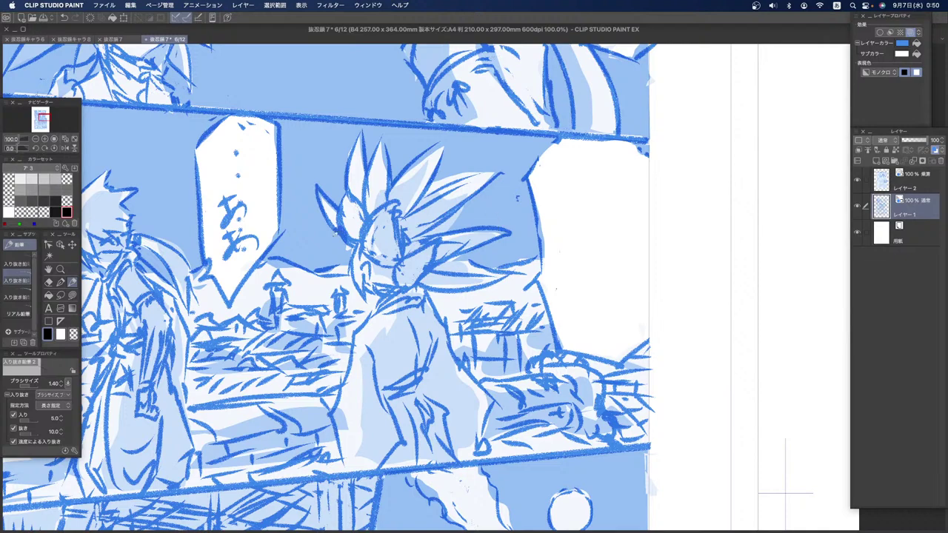
pyautogui.moveTo(330, 337); pyautogui.dragTo(320, 358)
pyautogui.press('super+z')
pyautogui.moveTo(329, 281); pyautogui.dragTo(318, 299)
pyautogui.press('super+z')
# Step: Hand-letter なっ…何でも as the right-hand column of the emptied speech balloon
pyautogui.moveTo(608, 162); pyautogui.dragTo(626, 196)
pyautogui.moveTo(620, 211); pyautogui.dragTo(621, 228)
pyautogui.moveTo(619, 236)
pyautogui.mouseDown()
pyautogui.moveTo(616, 277)
pyautogui.moveTo(628, 290)
pyautogui.moveTo(623, 321)
pyautogui.mouseUp()
pyautogui.moveTo(629, 301); pyautogui.dragTo(640, 303)
pyautogui.moveTo(623, 324)
pyautogui.mouseDown()
pyautogui.moveTo(628, 339)
pyautogui.moveTo(625, 322)
pyautogui.mouseUp()
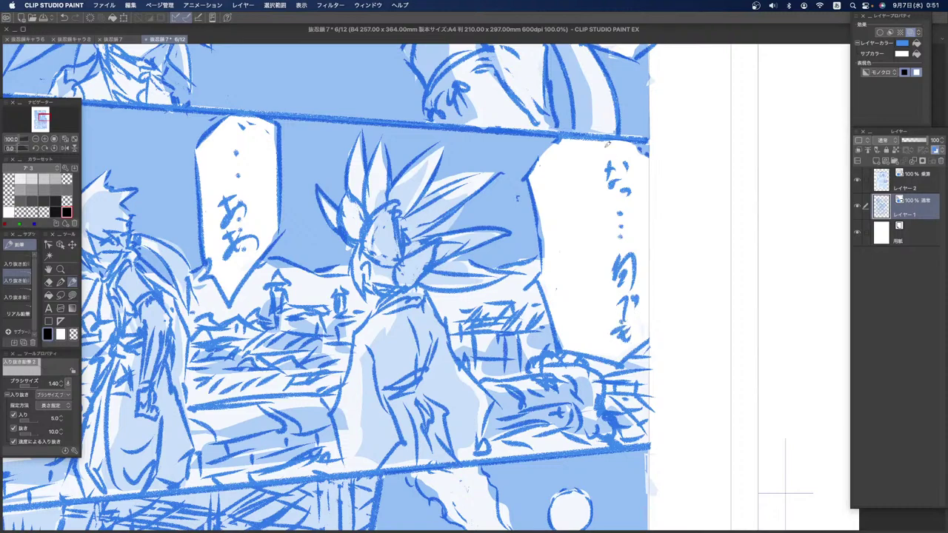
# Step: Hand-letter 無い… as the left-hand column of the same balloon
pyautogui.moveTo(570, 153); pyautogui.dragTo(555, 177)
pyautogui.moveTo(561, 174)
pyautogui.mouseDown()
pyautogui.moveTo(567, 188)
pyautogui.moveTo(582, 184)
pyautogui.mouseUp()
pyautogui.moveTo(569, 178)
pyautogui.mouseDown()
pyautogui.moveTo(584, 175)
pyautogui.moveTo(574, 188)
pyautogui.mouseUp()
pyautogui.moveTo(555, 194)
pyautogui.mouseDown()
pyautogui.moveTo(579, 190)
pyautogui.moveTo(582, 207)
pyautogui.mouseUp()
pyautogui.moveTo(585, 188)
pyautogui.mouseDown()
pyautogui.moveTo(592, 197)
pyautogui.moveTo(565, 236)
pyautogui.mouseUp()
pyautogui.moveTo(584, 216); pyautogui.dragTo(588, 233)
pyautogui.click(576, 259)
pyautogui.click(578, 271)
pyautogui.click(580, 283)
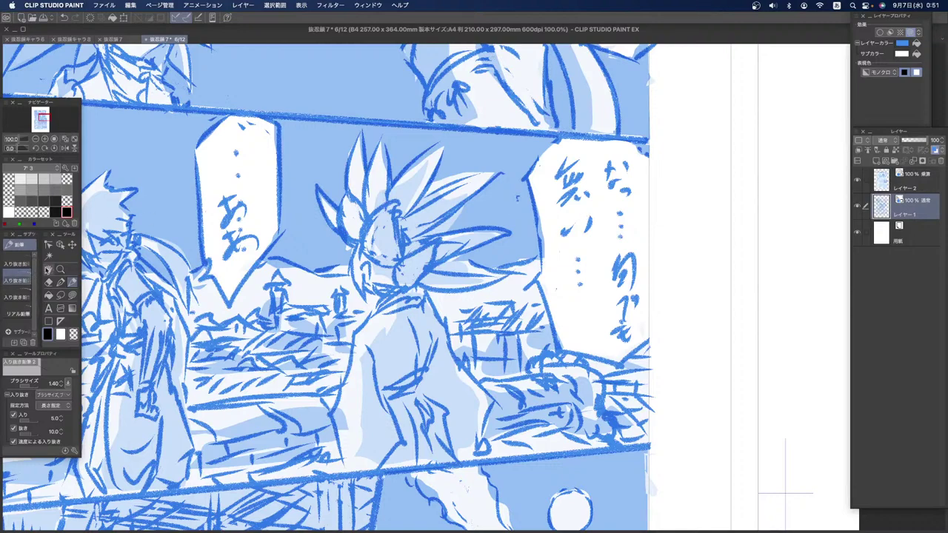
# Step: Erase the …ああ lettering from the second row's middle speech balloon
pyautogui.click(49, 269)
pyautogui.click(49, 283)
pyautogui.moveTo(228, 204)
pyautogui.mouseDown()
pyautogui.moveTo(234, 249)
pyautogui.moveTo(251, 234)
pyautogui.moveTo(249, 132)
pyautogui.mouseUp()
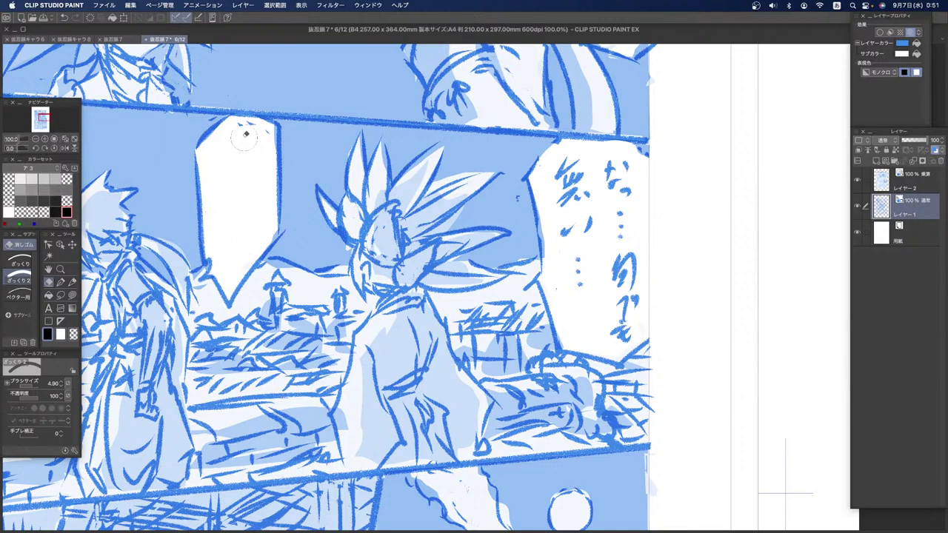
# Step: Hand-letter …行こう vertically in the second row's middle balloon with the pencil
pyautogui.click(72, 282)
pyautogui.click(234, 131)
pyautogui.click(233, 139)
pyautogui.click(232, 147)
pyautogui.moveTo(225, 164); pyautogui.dragTo(218, 177)
pyautogui.moveTo(222, 174)
pyautogui.mouseDown()
pyautogui.moveTo(223, 185)
pyautogui.moveTo(238, 162)
pyautogui.mouseUp()
pyautogui.moveTo(230, 173)
pyautogui.mouseDown()
pyautogui.moveTo(240, 169)
pyautogui.moveTo(233, 190)
pyautogui.mouseUp()
pyautogui.moveTo(227, 205)
pyautogui.mouseDown()
pyautogui.moveTo(230, 233)
pyautogui.moveTo(231, 272)
pyautogui.mouseUp()
pyautogui.click(230, 234)
pyautogui.click(225, 244)
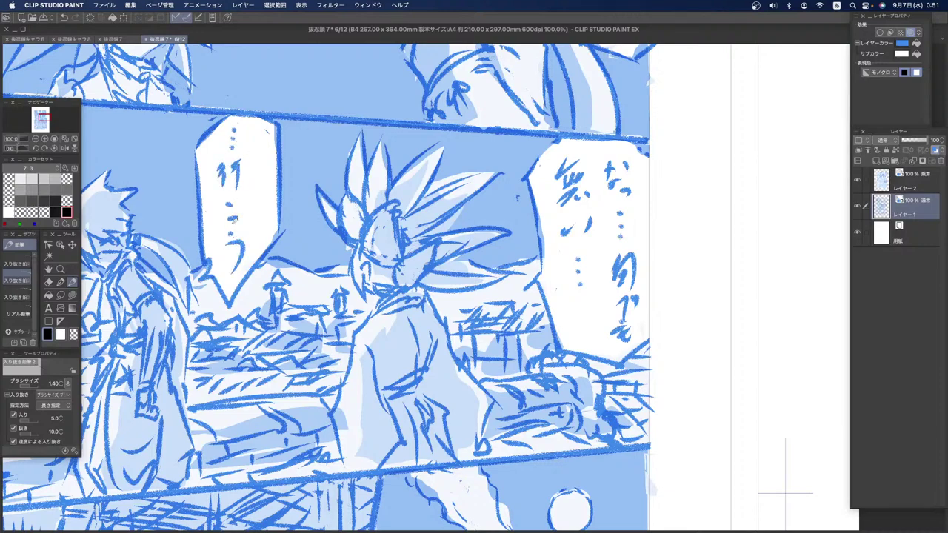
# Step: Erase the …行こう lettering from the balloon at the top of the page's upper-left panel
pyautogui.click(48, 268)
pyautogui.moveTo(257, 185); pyautogui.dragTo(354, 293)
pyautogui.moveTo(216, 67); pyautogui.dragTo(293, 242)
pyautogui.moveTo(267, 295); pyautogui.dragTo(271, 259)
pyautogui.moveTo(297, 117); pyautogui.dragTo(249, 208)
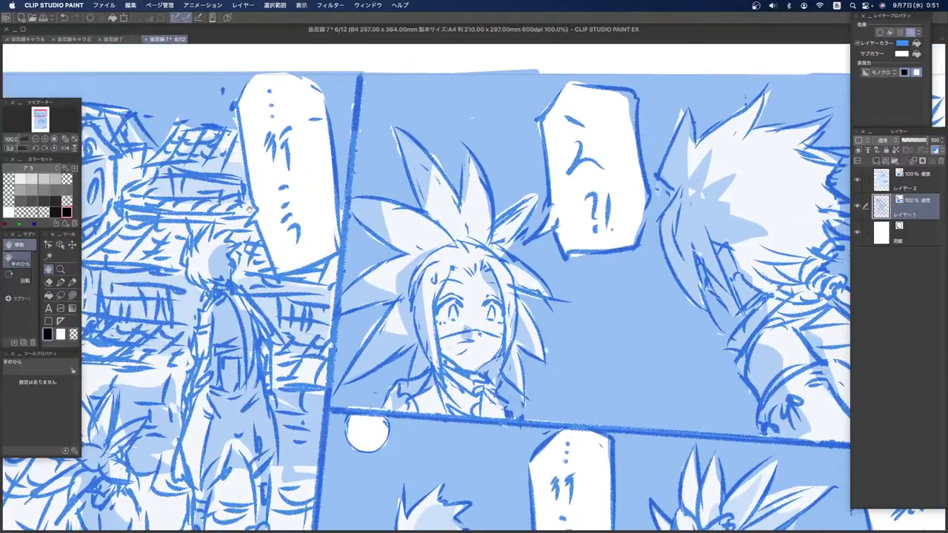
pyautogui.click(49, 281)
pyautogui.moveTo(273, 96); pyautogui.dragTo(296, 141)
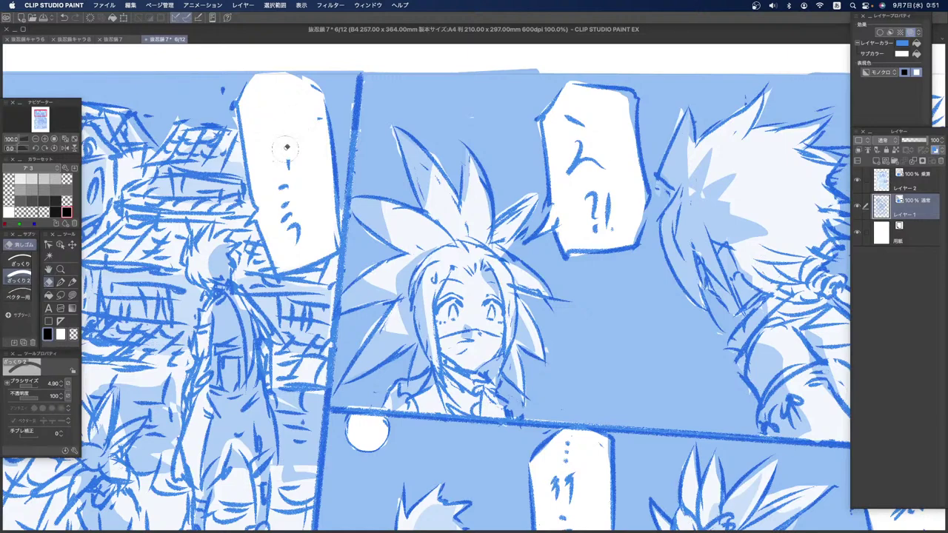
pyautogui.moveTo(282, 185); pyautogui.dragTo(294, 235)
# Step: Hand-letter …急げ！ vertically in the emptied balloon of the upper-left panel with the pencil
pyautogui.click(72, 283)
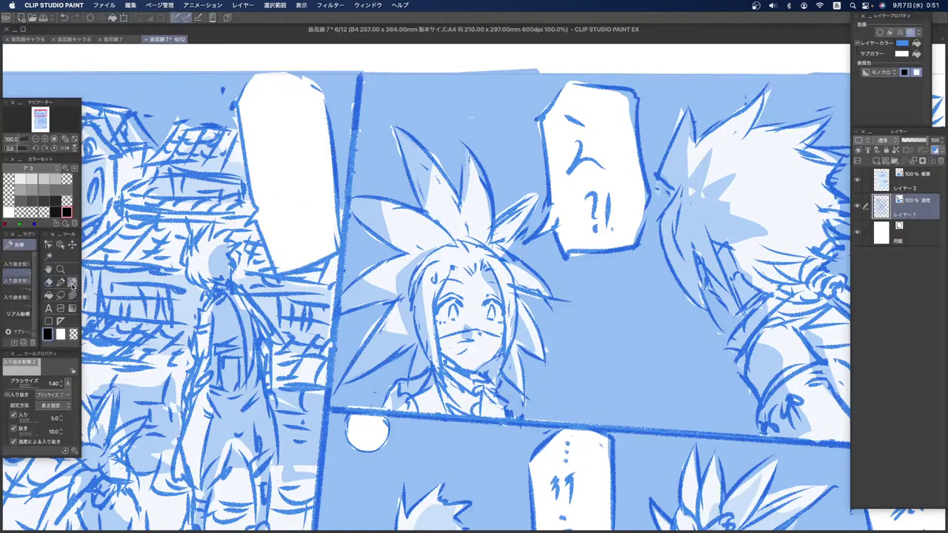
pyautogui.click(281, 100)
pyautogui.click(281, 111)
pyautogui.click(279, 85)
pyautogui.moveTo(281, 127); pyautogui.dragTo(276, 136)
pyautogui.moveTo(285, 127)
pyautogui.mouseDown()
pyautogui.moveTo(288, 162)
pyautogui.moveTo(302, 155)
pyautogui.moveTo(302, 176)
pyautogui.moveTo(283, 216)
pyautogui.mouseUp()
pyautogui.moveTo(305, 178); pyautogui.dragTo(306, 185)
pyautogui.moveTo(311, 178); pyautogui.dragTo(301, 238)
pyautogui.click(297, 250)
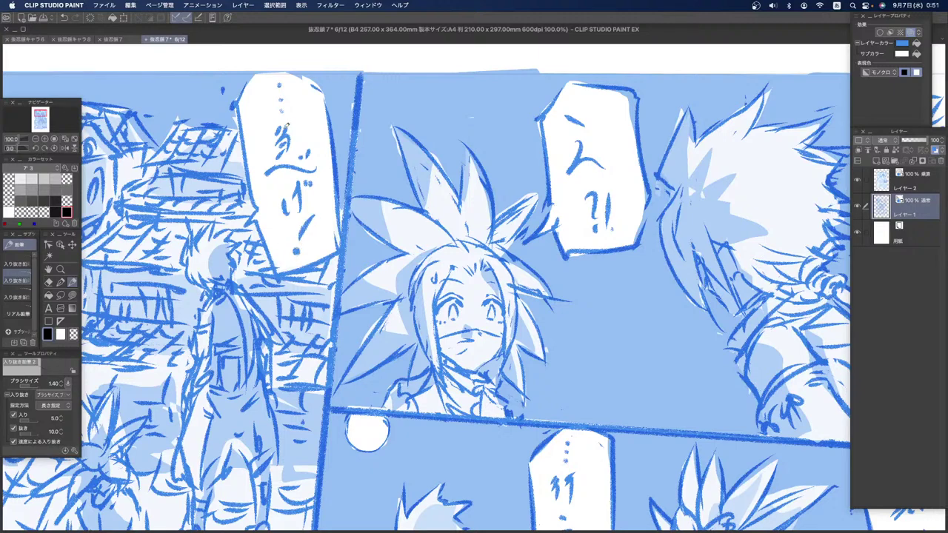
# Step: Erase and redraw the ellipsis after うん in the lower balloon of the upper-left panel
pyautogui.click(48, 268)
pyautogui.moveTo(200, 282); pyautogui.dragTo(308, 112)
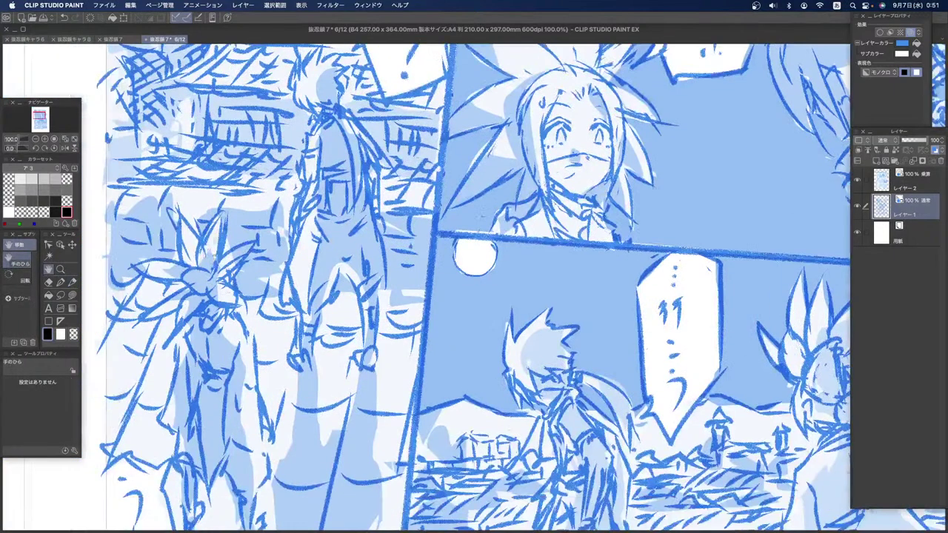
pyautogui.moveTo(213, 238); pyautogui.dragTo(232, 142)
pyautogui.moveTo(512, 152); pyautogui.dragTo(530, 82)
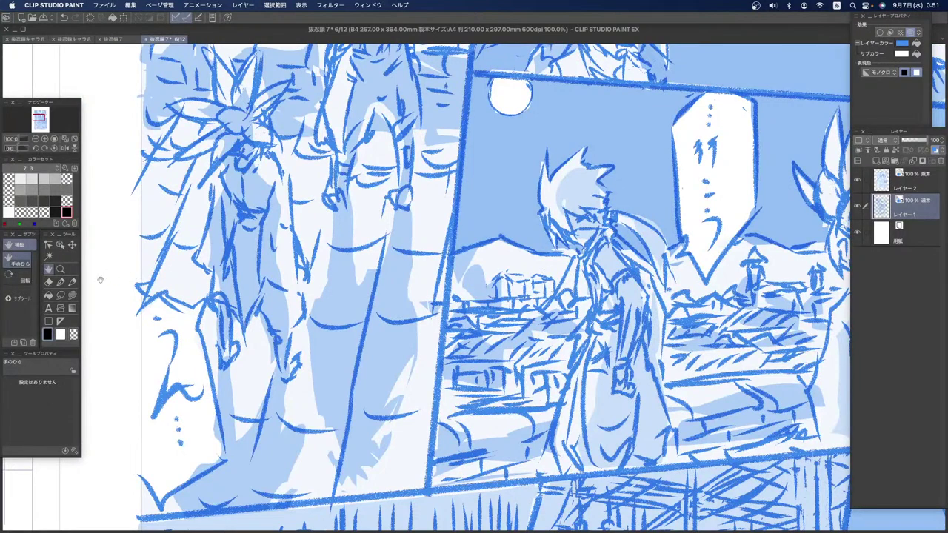
pyautogui.click(72, 282)
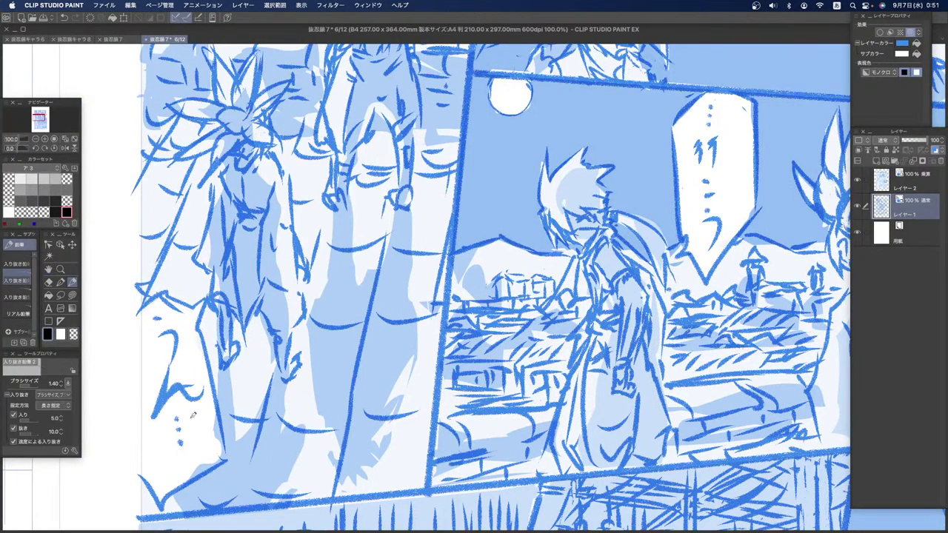
pyautogui.click(48, 282)
pyautogui.moveTo(181, 413); pyautogui.dragTo(178, 448)
pyautogui.click(72, 282)
pyautogui.moveTo(203, 412); pyautogui.dragTo(198, 416)
pyautogui.click(177, 432)
pyautogui.click(179, 446)
# Step: Fit page 6 in view and close it, saving its changes
pyautogui.doubleClick(49, 270)
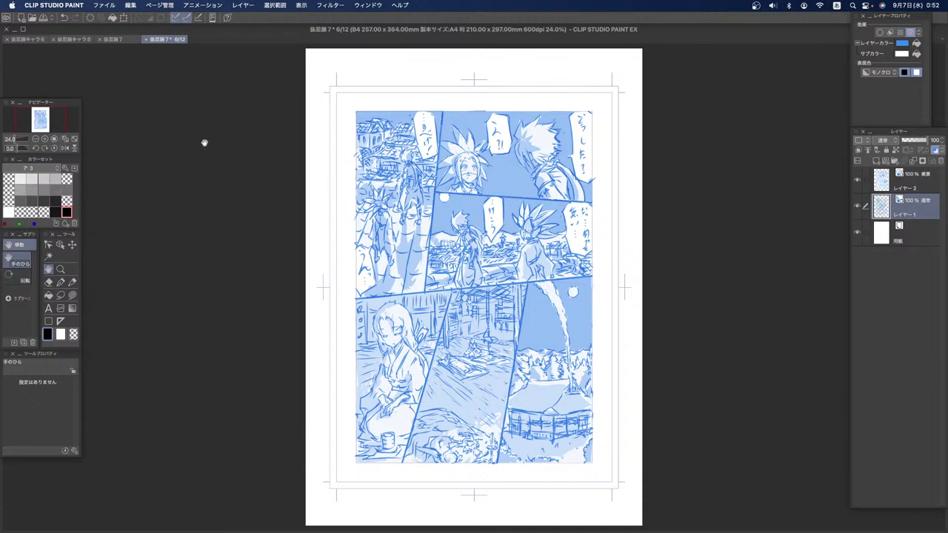
pyautogui.click(146, 39)
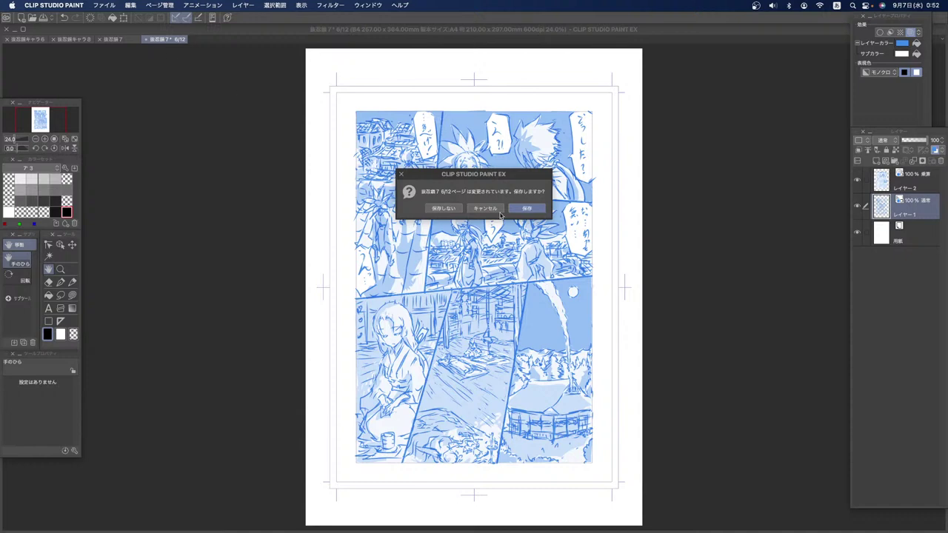
pyautogui.click(527, 209)
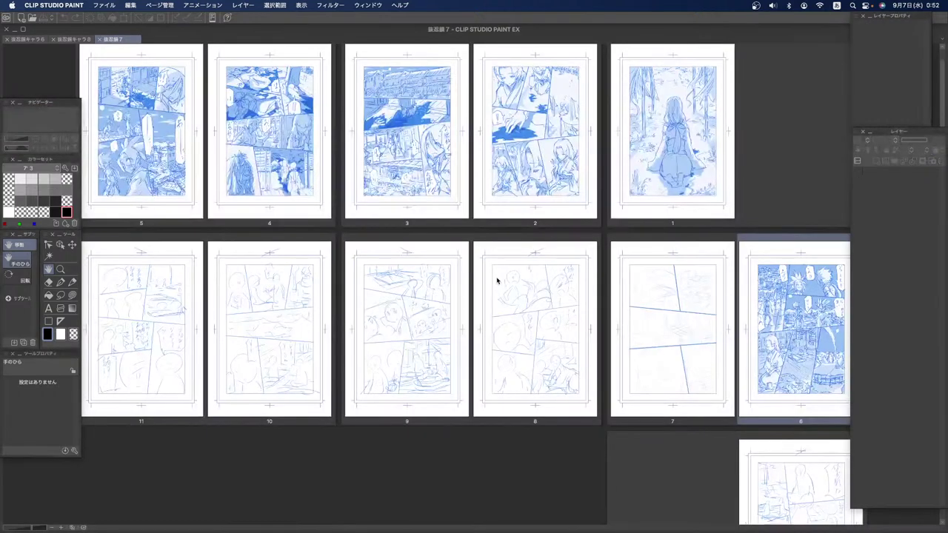
# Step: Open page 7 and clear the rough sketch from its upper-right panel with the lasso fill tool on レイヤー2
pyautogui.doubleClick(709, 331)
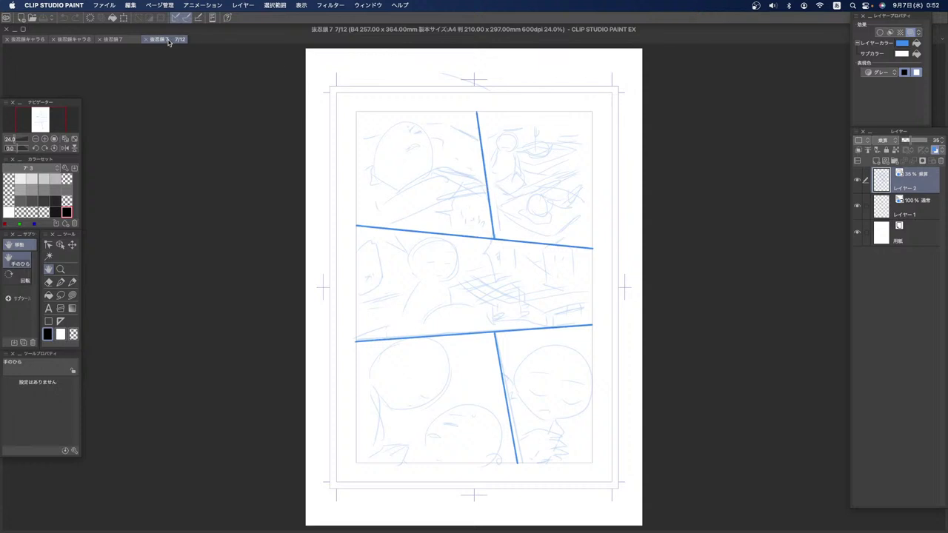
pyautogui.click(130, 40)
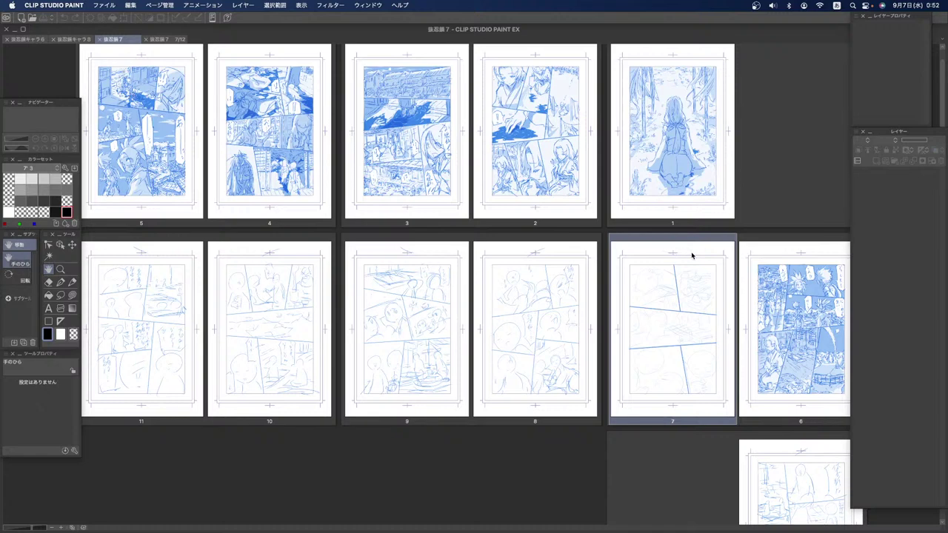
pyautogui.doubleClick(689, 319)
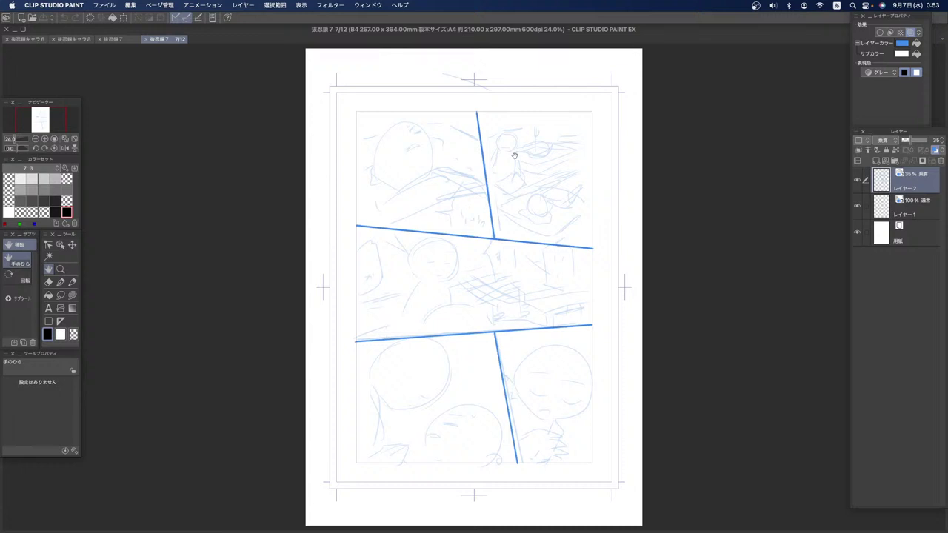
pyautogui.click(49, 282)
pyautogui.click(72, 295)
pyautogui.moveTo(535, 106)
pyautogui.mouseDown()
pyautogui.moveTo(587, 193)
pyautogui.moveTo(570, 225)
pyautogui.moveTo(518, 210)
pyautogui.moveTo(564, 156)
pyautogui.moveTo(570, 230)
pyautogui.moveTo(508, 228)
pyautogui.moveTo(501, 207)
pyautogui.mouseUp()
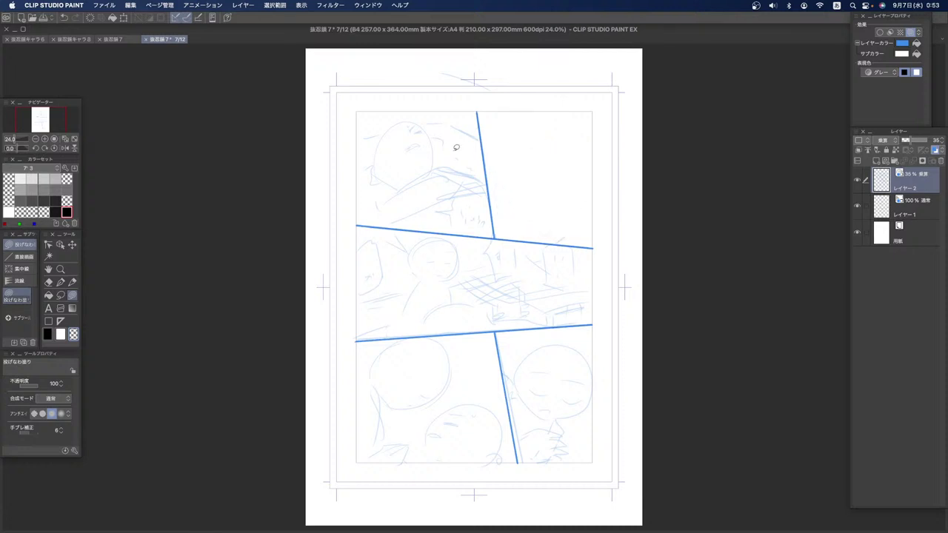
# Step: Pencil a small rough figure near the right edge of page 7's emptied panel and check the manuscript's page overview
pyautogui.click(72, 283)
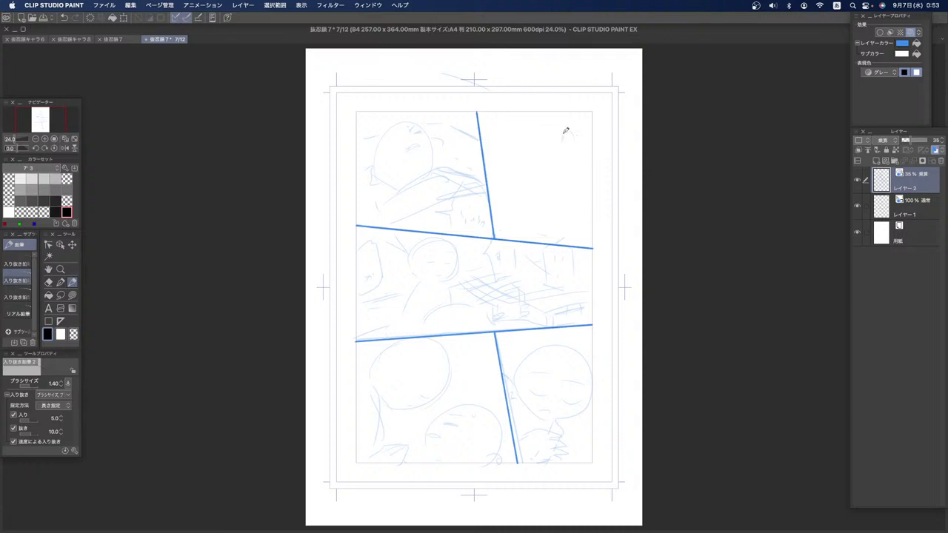
pyautogui.moveTo(568, 144)
pyautogui.mouseDown()
pyautogui.moveTo(565, 170)
pyautogui.moveTo(576, 147)
pyautogui.moveTo(578, 158)
pyautogui.moveTo(557, 172)
pyautogui.moveTo(585, 184)
pyautogui.mouseUp()
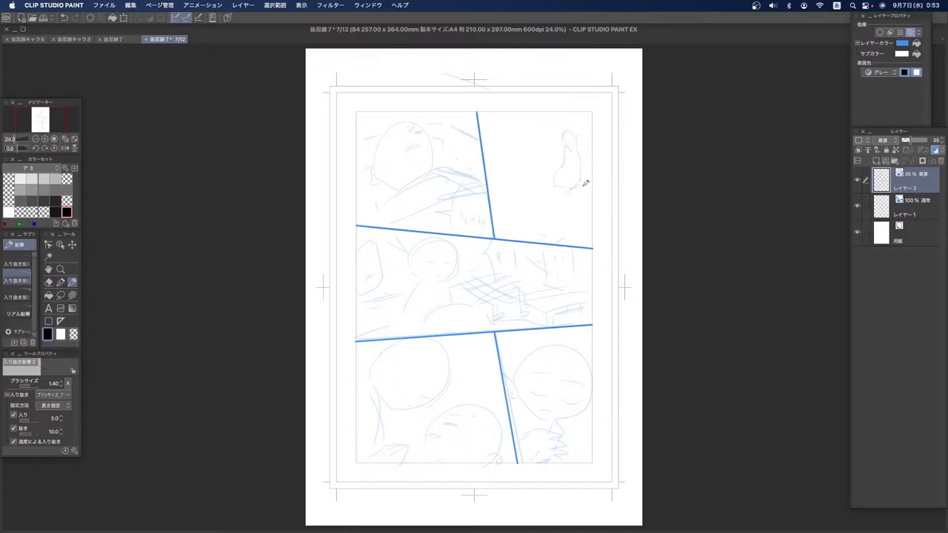
pyautogui.click(115, 38)
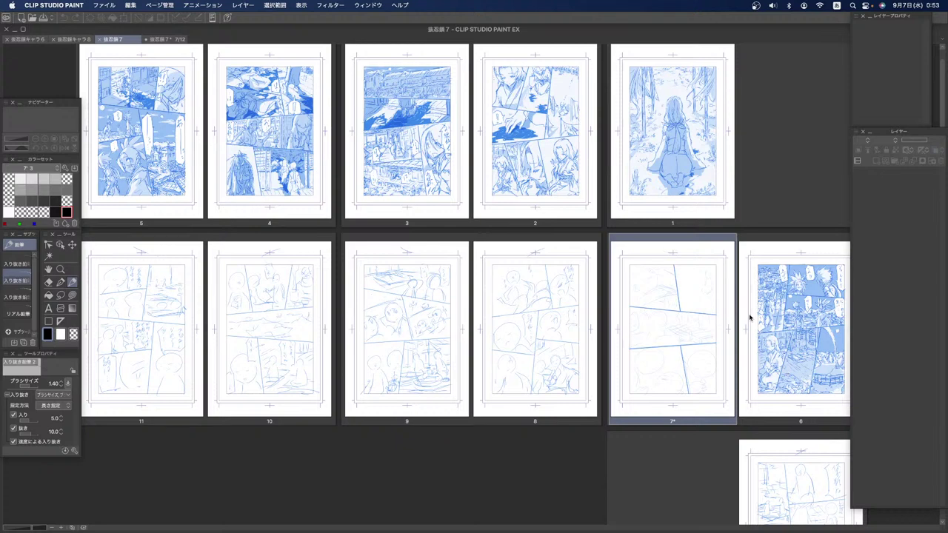
pyautogui.doubleClick(708, 301)
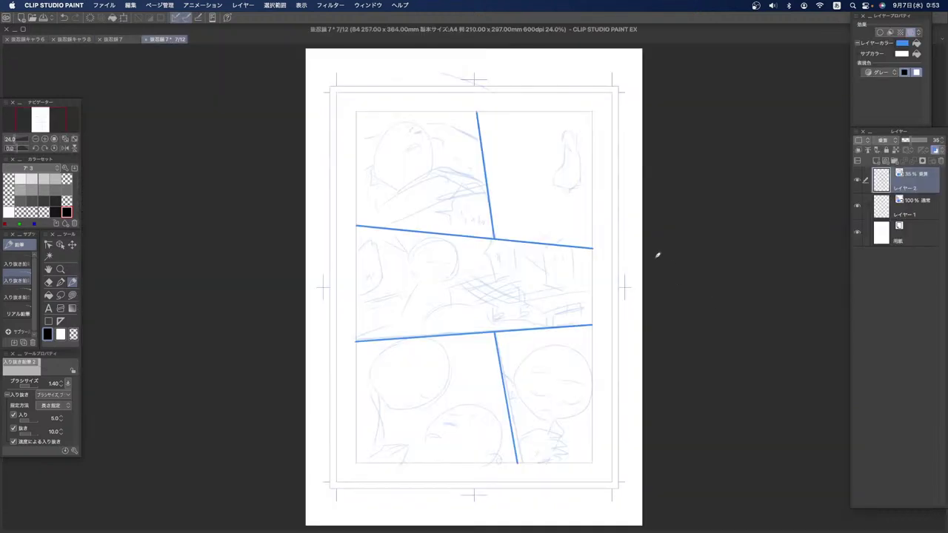
# Step: Rough in a square hearth-like frame in front of the figure, with a hanging hook shape above it and background lines
pyautogui.moveTo(569, 131)
pyautogui.mouseDown()
pyautogui.moveTo(585, 181)
pyautogui.moveTo(534, 196)
pyautogui.moveTo(582, 213)
pyautogui.mouseUp()
pyautogui.moveTo(526, 194)
pyautogui.mouseDown()
pyautogui.moveTo(583, 212)
pyautogui.moveTo(548, 235)
pyautogui.moveTo(530, 234)
pyautogui.moveTo(581, 220)
pyautogui.moveTo(519, 223)
pyautogui.moveTo(509, 214)
pyautogui.moveTo(537, 201)
pyautogui.moveTo(516, 224)
pyautogui.moveTo(508, 215)
pyautogui.moveTo(518, 238)
pyautogui.moveTo(548, 228)
pyautogui.moveTo(517, 202)
pyautogui.moveTo(536, 208)
pyautogui.moveTo(551, 187)
pyautogui.mouseUp()
pyautogui.moveTo(495, 195)
pyautogui.mouseDown()
pyautogui.moveTo(536, 189)
pyautogui.moveTo(580, 210)
pyautogui.mouseUp()
pyautogui.moveTo(530, 192)
pyautogui.mouseDown()
pyautogui.moveTo(579, 214)
pyautogui.moveTo(512, 235)
pyautogui.moveTo(549, 217)
pyautogui.moveTo(494, 217)
pyautogui.moveTo(518, 216)
pyautogui.mouseUp()
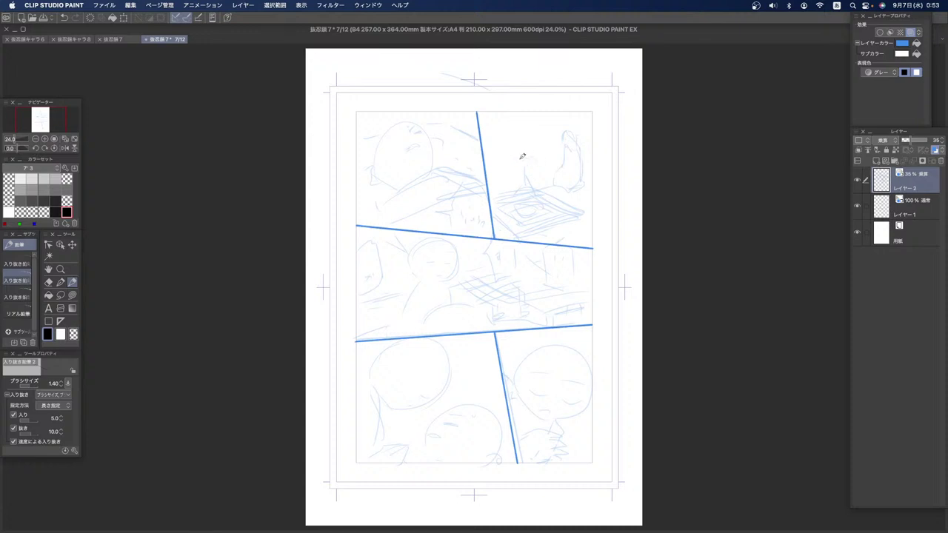
pyautogui.moveTo(529, 150)
pyautogui.mouseDown()
pyautogui.moveTo(527, 109)
pyautogui.moveTo(528, 172)
pyautogui.mouseUp()
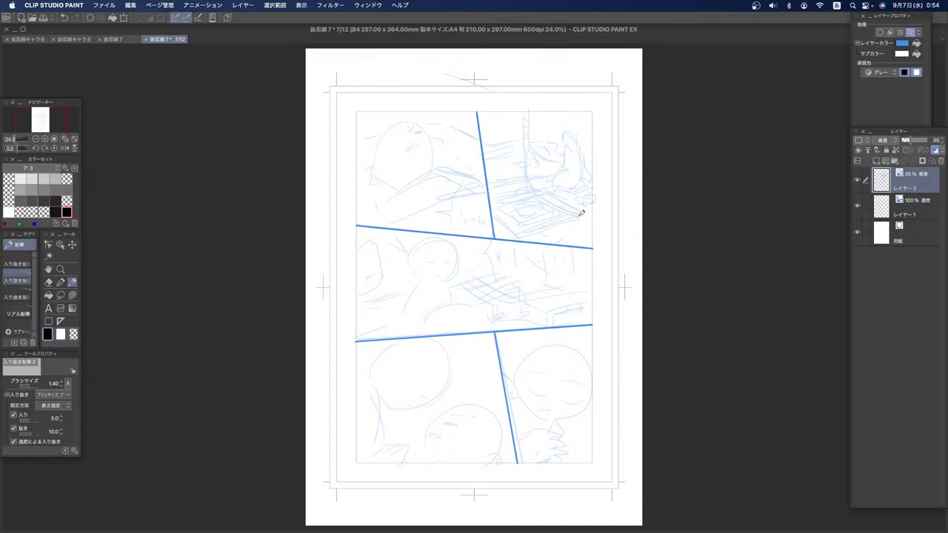
# Step: Rough in the middle panel figure's shoulders and nearby balloon shapes, and close page 7, saving its changes
pyautogui.moveTo(433, 282)
pyautogui.mouseDown()
pyautogui.moveTo(448, 306)
pyautogui.moveTo(425, 282)
pyautogui.moveTo(394, 315)
pyautogui.mouseUp()
pyautogui.moveTo(418, 277)
pyautogui.mouseDown()
pyautogui.moveTo(402, 302)
pyautogui.moveTo(409, 245)
pyautogui.moveTo(397, 275)
pyautogui.mouseUp()
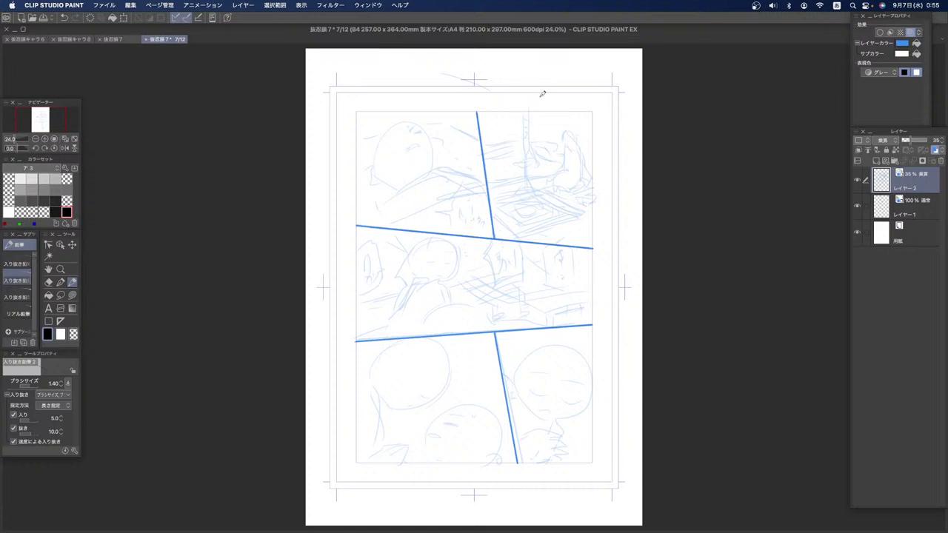
pyautogui.click(146, 40)
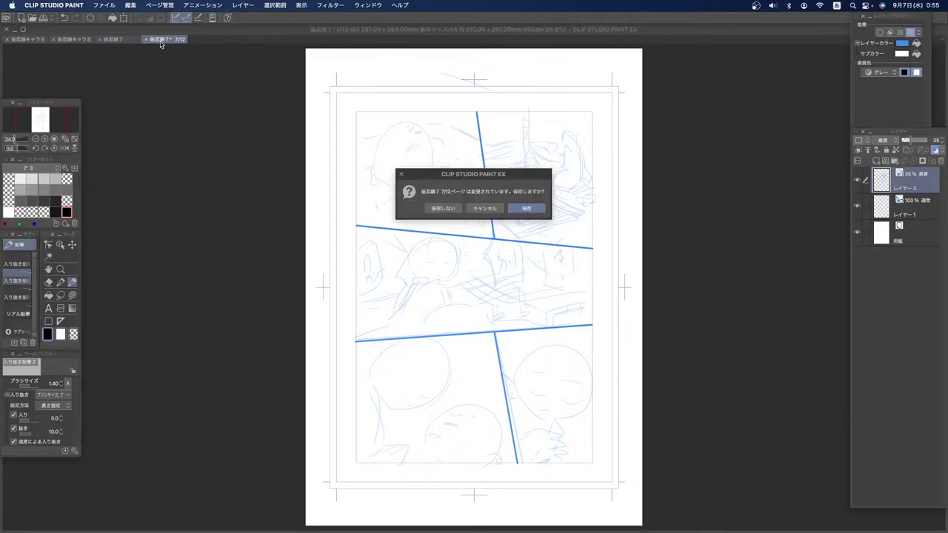
pyautogui.click(530, 210)
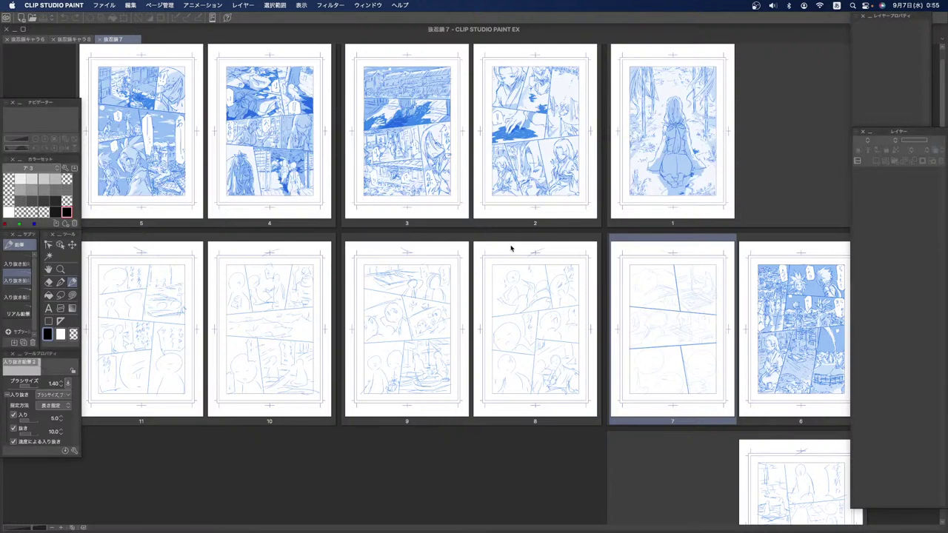
# Step: Open page 8 to check its rough panels, close it and reopen page 7
pyautogui.doubleClick(570, 332)
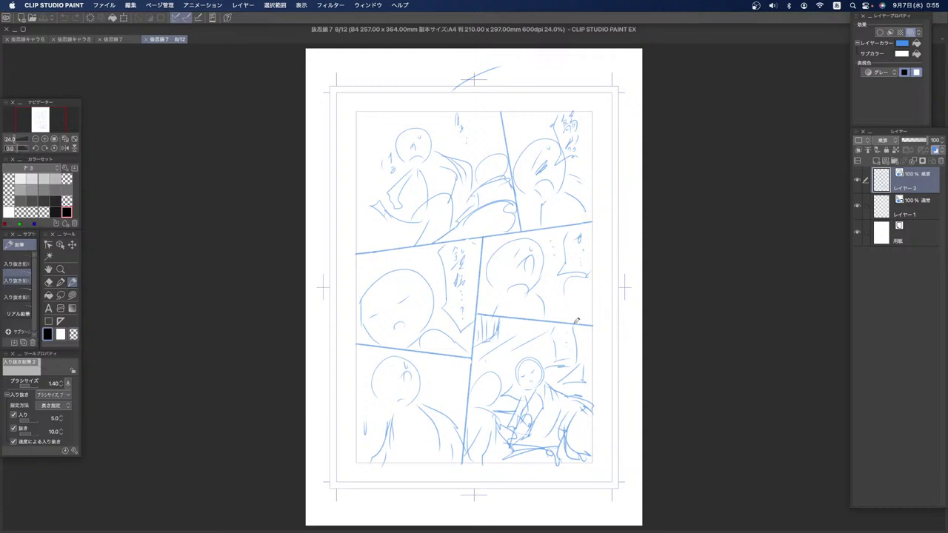
pyautogui.click(146, 39)
pyautogui.doubleClick(687, 353)
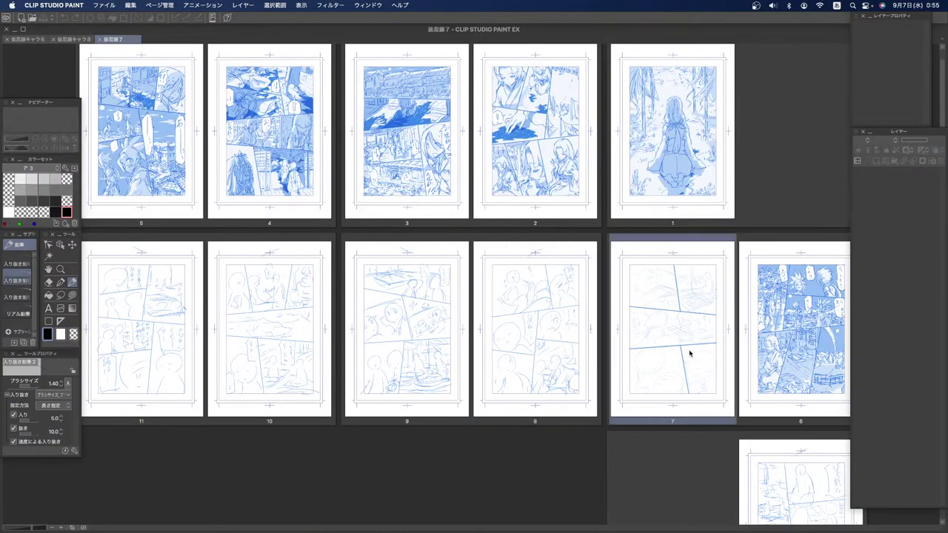
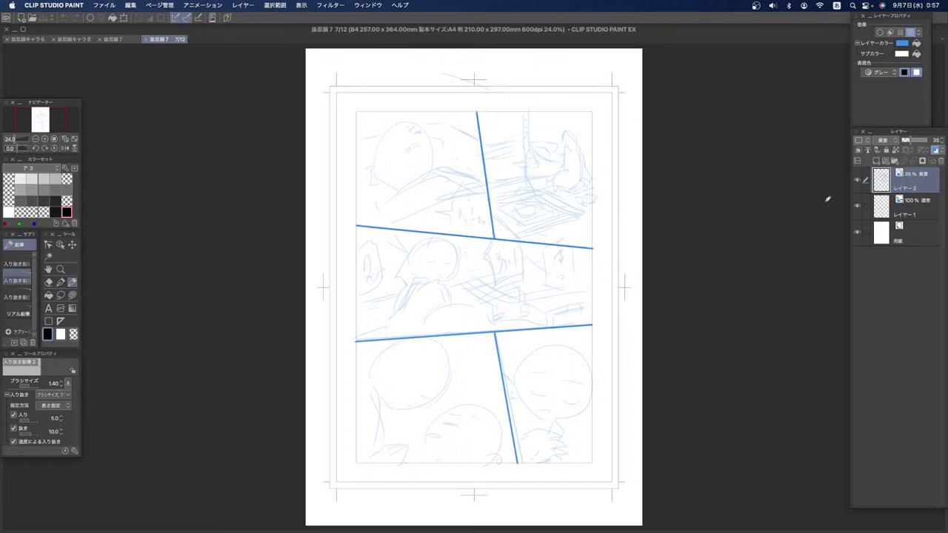
# Step: On レイヤー1, pencil the face contour, eye and mouth of the large head in page 7's upper panel
pyautogui.click(880, 209)
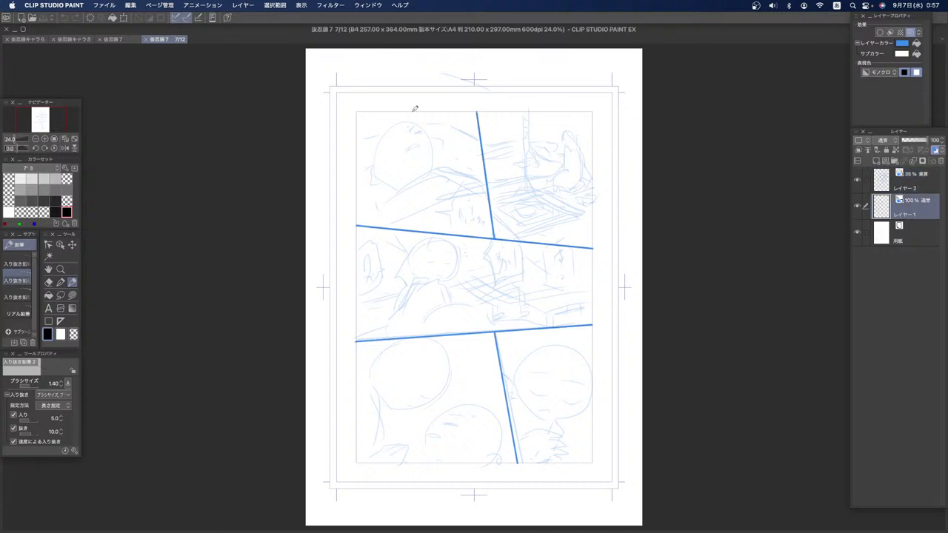
pyautogui.click(62, 269)
pyautogui.click(481, 197)
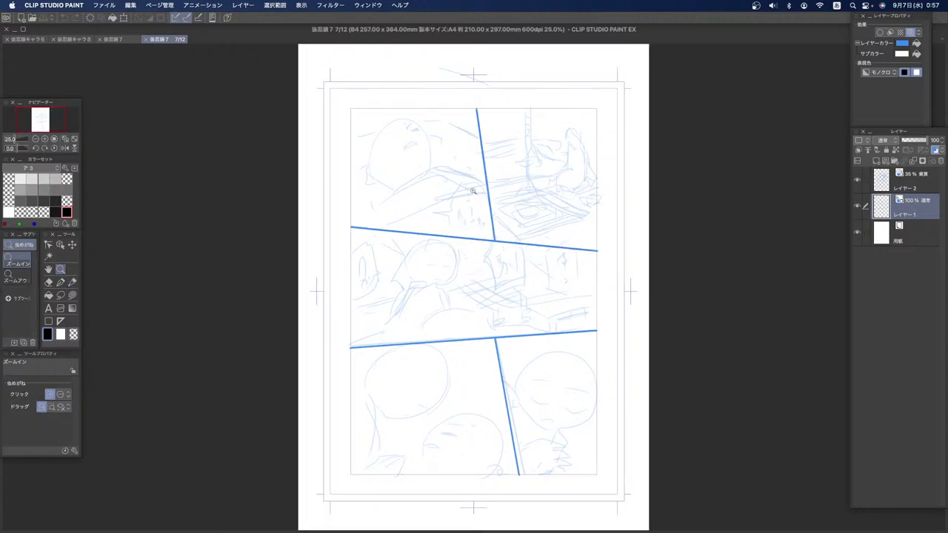
pyautogui.click(471, 191)
pyautogui.click(473, 186)
pyautogui.click(48, 269)
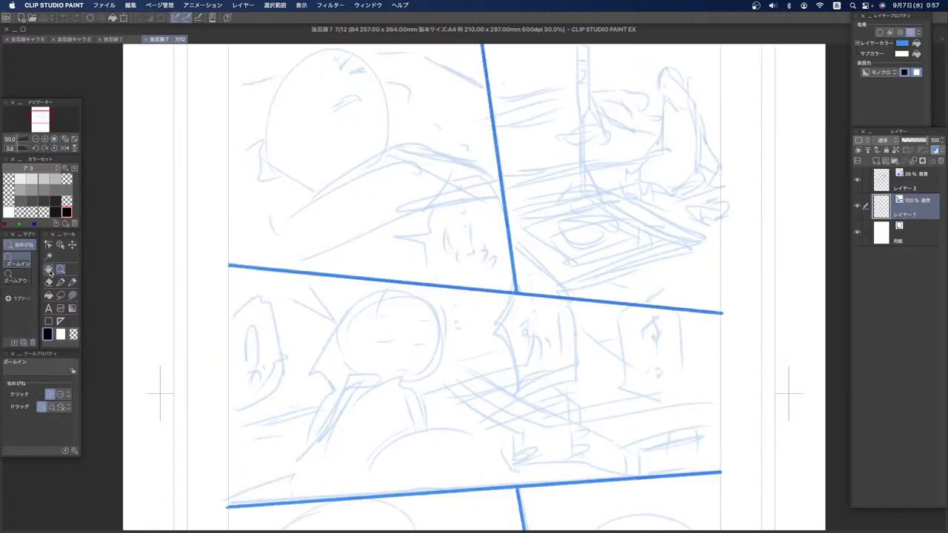
pyautogui.moveTo(279, 184); pyautogui.dragTo(236, 227)
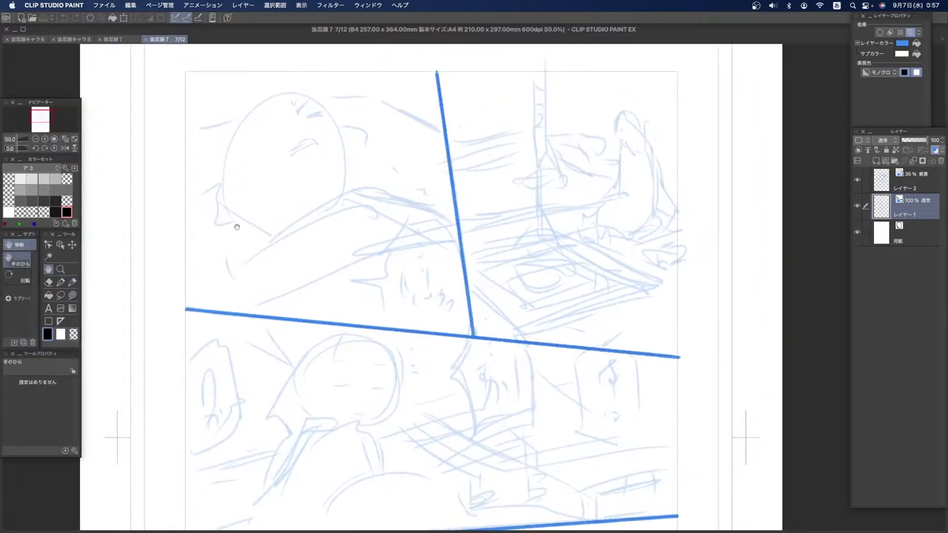
pyautogui.click(66, 147)
pyautogui.moveTo(363, 156); pyautogui.dragTo(287, 188)
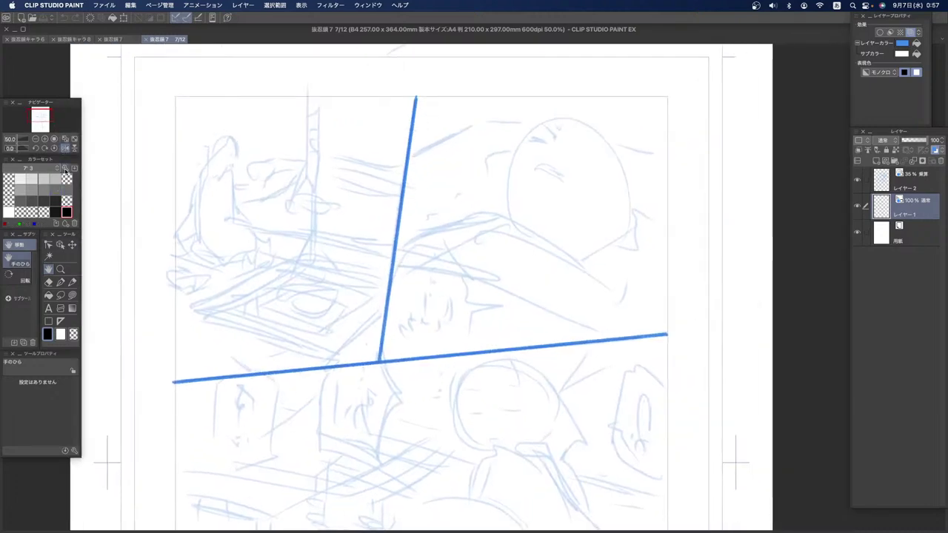
pyautogui.click(22, 148)
pyautogui.moveTo(22, 149); pyautogui.dragTo(13, 150)
pyautogui.click(72, 281)
pyautogui.moveTo(454, 99)
pyautogui.mouseDown()
pyautogui.moveTo(440, 139)
pyautogui.moveTo(444, 172)
pyautogui.moveTo(457, 198)
pyautogui.moveTo(487, 192)
pyautogui.mouseUp()
pyautogui.press('super+z')
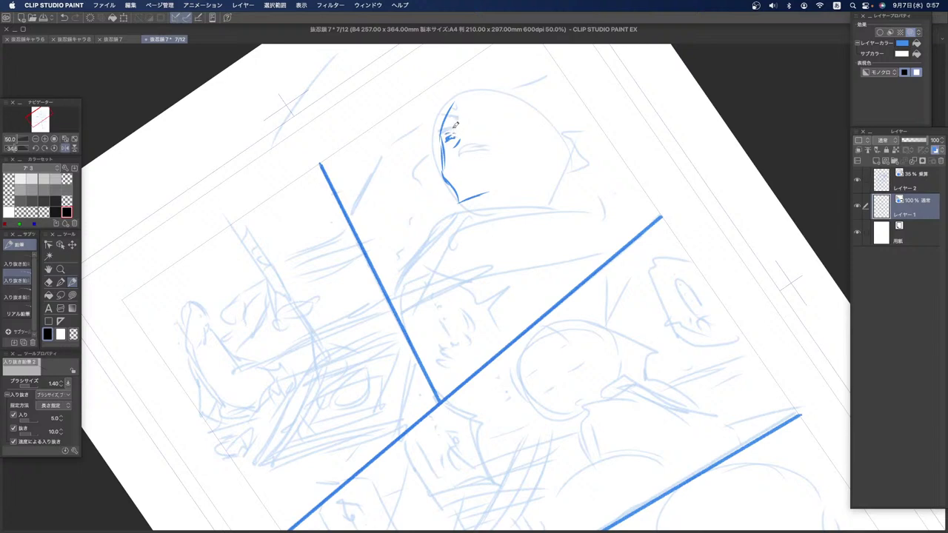
pyautogui.moveTo(457, 159); pyautogui.dragTo(460, 157)
pyautogui.press('super+z')
pyautogui.moveTo(456, 163); pyautogui.dragTo(474, 158)
# Step: Pencil the character's long pointed fringe and spiky hair outline around the top and front of the head
pyautogui.moveTo(454, 102)
pyautogui.mouseDown()
pyautogui.moveTo(465, 147)
pyautogui.moveTo(496, 159)
pyautogui.moveTo(508, 188)
pyautogui.mouseUp()
pyautogui.press('super+z')
pyautogui.moveTo(489, 95)
pyautogui.mouseDown()
pyautogui.moveTo(525, 150)
pyautogui.moveTo(540, 136)
pyautogui.moveTo(543, 159)
pyautogui.mouseUp()
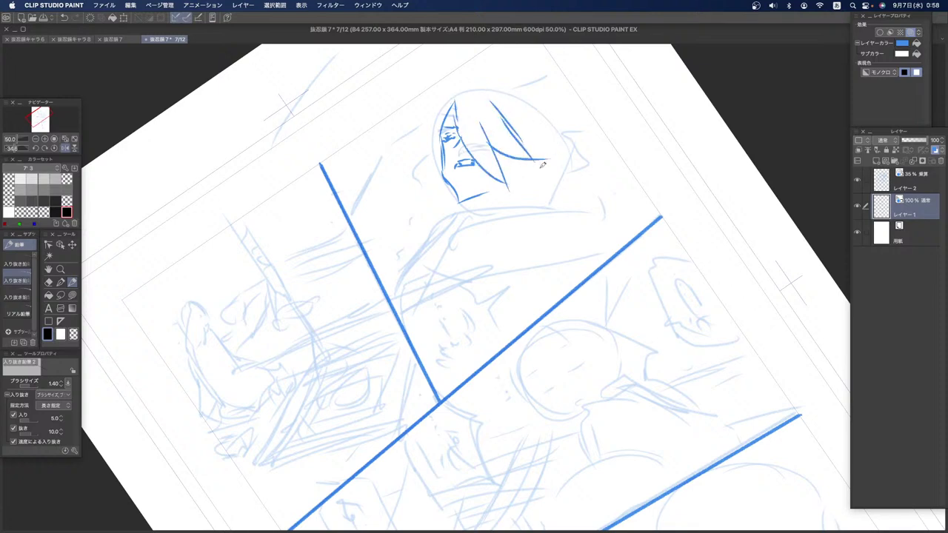
pyautogui.moveTo(492, 92); pyautogui.dragTo(542, 141)
pyautogui.moveTo(506, 134); pyautogui.dragTo(542, 144)
pyautogui.moveTo(454, 98)
pyautogui.mouseDown()
pyautogui.moveTo(494, 72)
pyautogui.moveTo(477, 74)
pyautogui.moveTo(509, 68)
pyautogui.moveTo(562, 86)
pyautogui.moveTo(545, 92)
pyautogui.moveTo(568, 135)
pyautogui.mouseUp()
pyautogui.moveTo(450, 95)
pyautogui.mouseDown()
pyautogui.moveTo(430, 145)
pyautogui.moveTo(451, 179)
pyautogui.mouseUp()
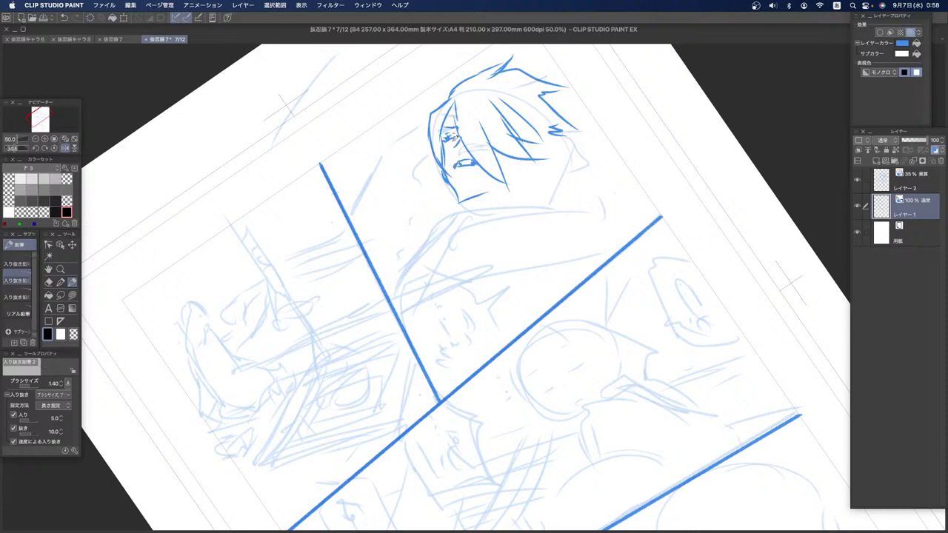
pyautogui.moveTo(448, 97); pyautogui.dragTo(417, 143)
pyautogui.moveTo(443, 96); pyautogui.dragTo(465, 68)
# Step: Draw the collar under the chin, the neck and ear area, and loose hair tufts on both sides of the head
pyautogui.moveTo(464, 206); pyautogui.dragTo(502, 197)
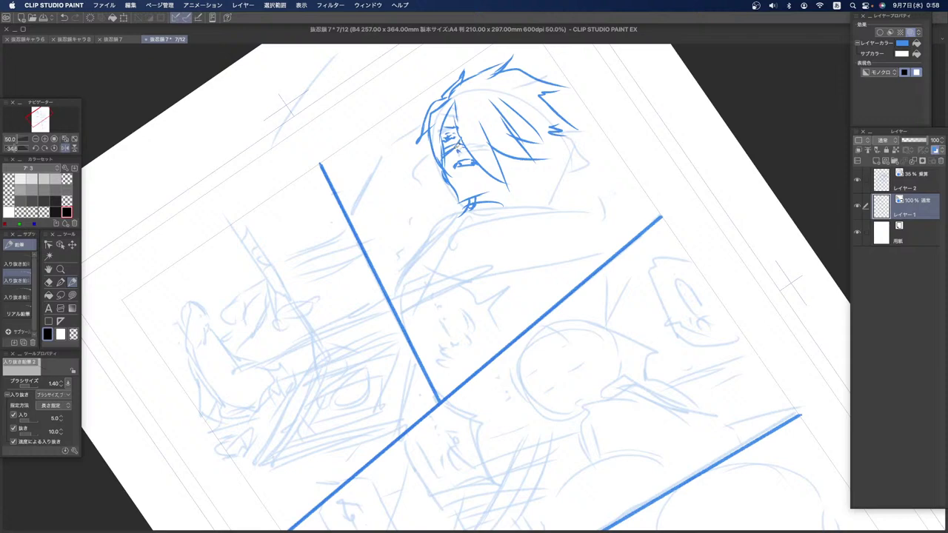
pyautogui.moveTo(495, 154)
pyautogui.mouseDown()
pyautogui.moveTo(510, 174)
pyautogui.moveTo(530, 157)
pyautogui.moveTo(509, 206)
pyautogui.mouseUp()
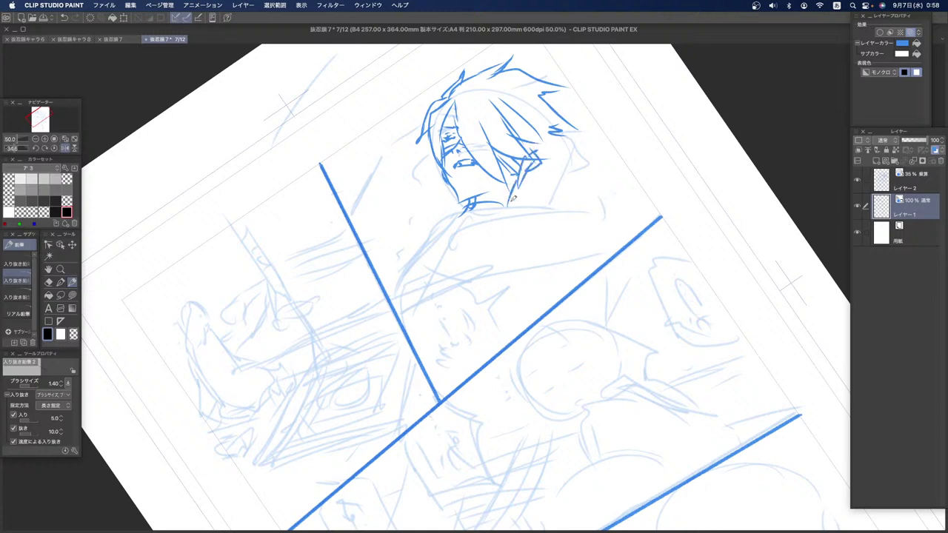
pyautogui.moveTo(559, 145); pyautogui.dragTo(549, 150)
pyautogui.moveTo(548, 154)
pyautogui.mouseDown()
pyautogui.moveTo(519, 184)
pyautogui.moveTo(529, 184)
pyautogui.moveTo(530, 202)
pyautogui.moveTo(517, 205)
pyautogui.mouseUp()
pyautogui.press('super+z')
pyautogui.press('super+z')
pyautogui.moveTo(562, 139)
pyautogui.mouseDown()
pyautogui.moveTo(584, 136)
pyautogui.moveTo(558, 133)
pyautogui.mouseUp()
pyautogui.moveTo(427, 147)
pyautogui.mouseDown()
pyautogui.moveTo(419, 167)
pyautogui.moveTo(428, 191)
pyautogui.moveTo(443, 195)
pyautogui.mouseUp()
pyautogui.moveTo(570, 118)
pyautogui.mouseDown()
pyautogui.moveTo(596, 121)
pyautogui.moveTo(580, 158)
pyautogui.moveTo(590, 171)
pyautogui.mouseUp()
pyautogui.moveTo(597, 135)
pyautogui.mouseDown()
pyautogui.moveTo(615, 147)
pyautogui.moveTo(604, 169)
pyautogui.mouseUp()
pyautogui.moveTo(446, 191); pyautogui.dragTo(459, 195)
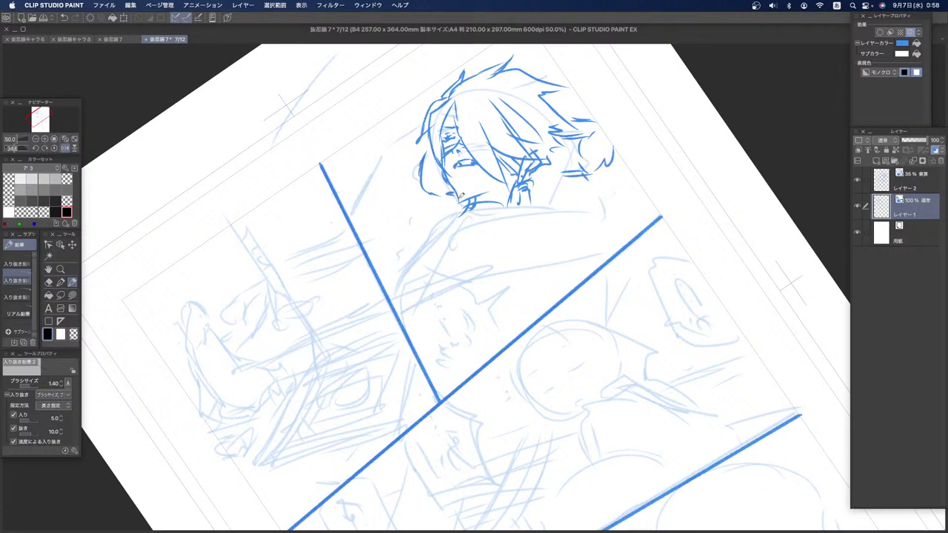
pyautogui.moveTo(574, 178)
pyautogui.mouseDown()
pyautogui.moveTo(551, 200)
pyautogui.moveTo(553, 185)
pyautogui.moveTo(580, 188)
pyautogui.mouseUp()
# Step: Pencil the character's shoulders, torso lines and ragged sleeve below the neck, undoing the unwanted strokes
pyautogui.moveTo(453, 222)
pyautogui.mouseDown()
pyautogui.moveTo(444, 239)
pyautogui.moveTo(501, 211)
pyautogui.mouseUp()
pyautogui.moveTo(423, 231)
pyautogui.mouseDown()
pyautogui.moveTo(483, 221)
pyautogui.moveTo(433, 246)
pyautogui.moveTo(450, 306)
pyautogui.moveTo(473, 267)
pyautogui.mouseUp()
pyautogui.press('super+z')
pyautogui.press('super+z')
pyautogui.press('super+z')
pyautogui.moveTo(431, 226)
pyautogui.mouseDown()
pyautogui.moveTo(481, 271)
pyautogui.moveTo(463, 273)
pyautogui.moveTo(474, 291)
pyautogui.moveTo(456, 293)
pyautogui.moveTo(468, 295)
pyautogui.mouseUp()
pyautogui.moveTo(526, 194)
pyautogui.mouseDown()
pyautogui.moveTo(521, 209)
pyautogui.moveTo(553, 227)
pyautogui.mouseUp()
pyautogui.moveTo(448, 214)
pyautogui.mouseDown()
pyautogui.moveTo(410, 226)
pyautogui.moveTo(387, 255)
pyautogui.mouseUp()
pyautogui.moveTo(561, 233)
pyautogui.mouseDown()
pyautogui.moveTo(554, 237)
pyautogui.moveTo(572, 256)
pyautogui.mouseUp()
pyautogui.moveTo(514, 261); pyautogui.dragTo(547, 238)
pyautogui.moveTo(554, 230)
pyautogui.mouseDown()
pyautogui.moveTo(572, 259)
pyautogui.moveTo(545, 256)
pyautogui.mouseUp()
# Step: Draw the long edge across the lower body with fold marks beneath it, and jagged strokes along the front shoulder
pyautogui.moveTo(377, 285)
pyautogui.mouseDown()
pyautogui.moveTo(400, 273)
pyautogui.moveTo(545, 309)
pyautogui.mouseUp()
pyautogui.moveTo(406, 308)
pyautogui.mouseDown()
pyautogui.moveTo(441, 310)
pyautogui.moveTo(437, 325)
pyautogui.mouseUp()
pyautogui.moveTo(496, 320); pyautogui.dragTo(512, 321)
pyautogui.moveTo(535, 297)
pyautogui.mouseDown()
pyautogui.moveTo(570, 288)
pyautogui.moveTo(570, 265)
pyautogui.moveTo(576, 270)
pyautogui.mouseUp()
pyautogui.moveTo(406, 241); pyautogui.dragTo(386, 261)
pyautogui.moveTo(424, 224); pyautogui.dragTo(406, 246)
pyautogui.moveTo(414, 241); pyautogui.dragTo(388, 266)
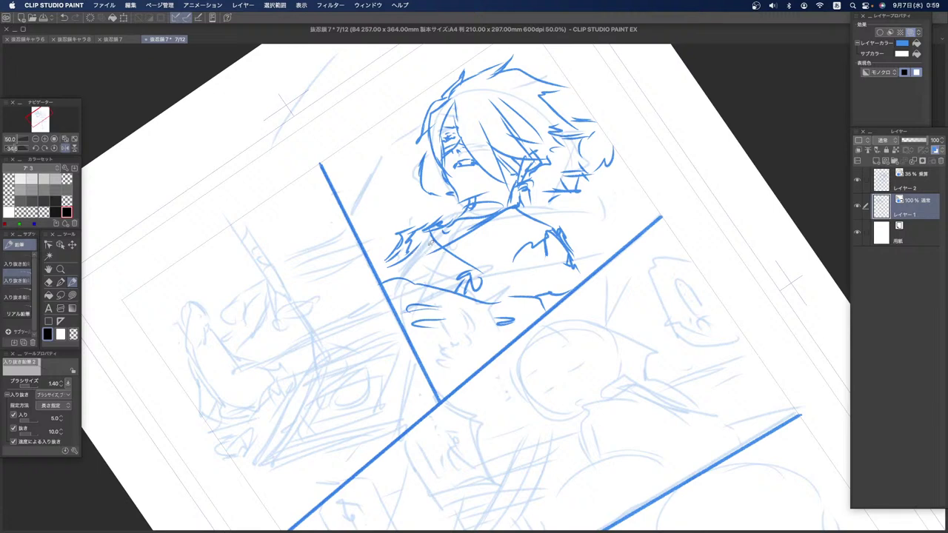
# Step: Pencil a jagged shape and short texture strokes between the character's face and the panel divider
pyautogui.click(73, 334)
pyautogui.click(48, 334)
pyautogui.moveTo(389, 143); pyautogui.dragTo(407, 137)
pyautogui.moveTo(558, 79); pyautogui.dragTo(549, 89)
pyautogui.moveTo(395, 138); pyautogui.dragTo(356, 192)
pyautogui.moveTo(394, 167); pyautogui.dragTo(378, 181)
pyautogui.moveTo(413, 151)
pyautogui.mouseDown()
pyautogui.moveTo(379, 171)
pyautogui.moveTo(360, 208)
pyautogui.moveTo(403, 201)
pyautogui.mouseUp()
pyautogui.moveTo(404, 197)
pyautogui.mouseDown()
pyautogui.moveTo(424, 189)
pyautogui.moveTo(467, 207)
pyautogui.mouseUp()
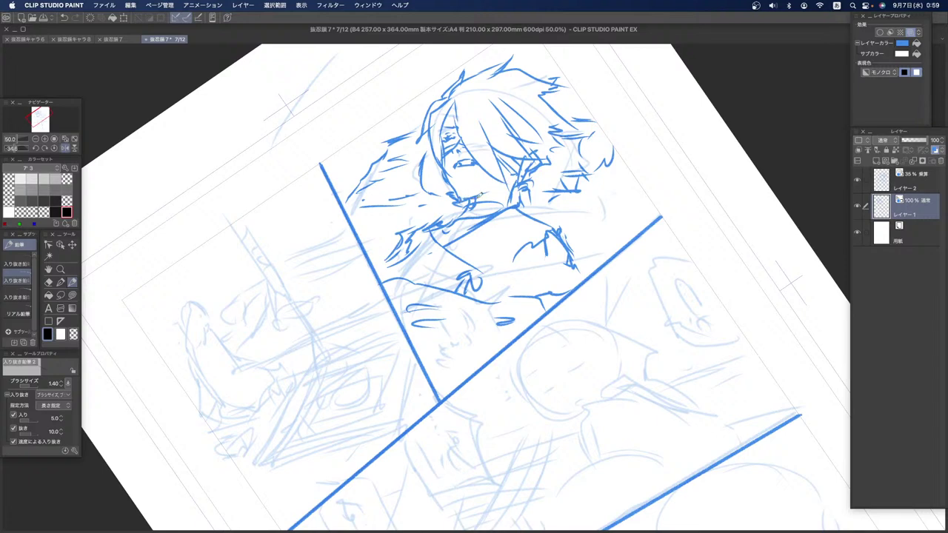
# Step: Erase the loose lock beside the cheek with transparent color and redraw the hair beside the face and behind the head
pyautogui.moveTo(479, 188); pyautogui.dragTo(502, 182)
pyautogui.press('super+z')
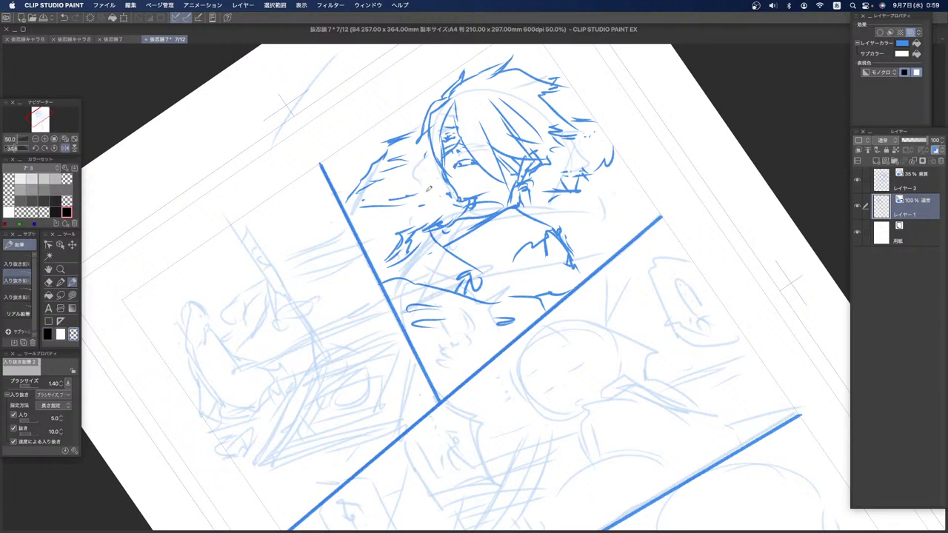
pyautogui.click(51, 334)
pyautogui.moveTo(433, 154); pyautogui.dragTo(442, 181)
pyautogui.moveTo(551, 172); pyautogui.dragTo(573, 168)
pyautogui.moveTo(584, 121)
pyautogui.mouseDown()
pyautogui.moveTo(604, 125)
pyautogui.moveTo(604, 153)
pyautogui.moveTo(574, 169)
pyautogui.moveTo(591, 171)
pyautogui.mouseUp()
pyautogui.moveTo(588, 121)
pyautogui.mouseDown()
pyautogui.moveTo(570, 132)
pyautogui.moveTo(581, 138)
pyautogui.mouseUp()
pyautogui.moveTo(549, 109); pyautogui.dragTo(570, 111)
pyautogui.moveTo(568, 108); pyautogui.dragTo(552, 126)
pyautogui.moveTo(550, 172); pyautogui.dragTo(562, 182)
pyautogui.moveTo(573, 173)
pyautogui.mouseDown()
pyautogui.moveTo(577, 188)
pyautogui.moveTo(551, 196)
pyautogui.mouseUp()
pyautogui.moveTo(556, 185)
pyautogui.mouseDown()
pyautogui.moveTo(581, 187)
pyautogui.moveTo(547, 215)
pyautogui.moveTo(525, 218)
pyautogui.moveTo(552, 219)
pyautogui.mouseUp()
# Step: Add the back arm's outer edge and the vertical and short fold lines near the panel's lower border
pyautogui.moveTo(549, 215)
pyautogui.mouseDown()
pyautogui.moveTo(567, 225)
pyautogui.moveTo(583, 278)
pyautogui.mouseUp()
pyautogui.moveTo(515, 285); pyautogui.dragTo(515, 341)
pyautogui.moveTo(529, 286); pyautogui.dragTo(546, 295)
pyautogui.moveTo(576, 252); pyautogui.dragTo(592, 267)
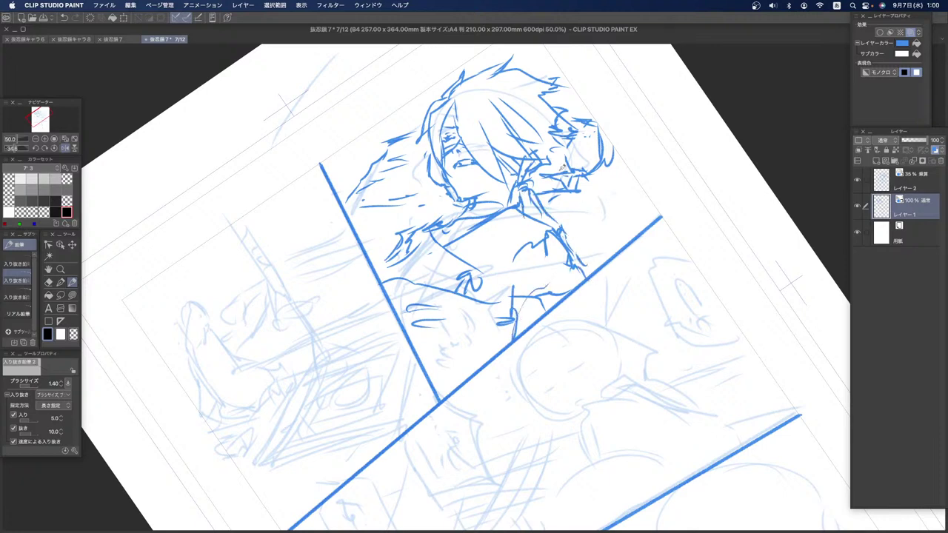
# Step: Add a sweat drop on the hair, tremble marks around the head and short background strokes behind the character
pyautogui.moveTo(488, 110); pyautogui.dragTo(489, 121)
pyautogui.moveTo(539, 68); pyautogui.dragTo(545, 70)
pyautogui.moveTo(419, 115)
pyautogui.mouseDown()
pyautogui.moveTo(414, 145)
pyautogui.moveTo(425, 165)
pyautogui.mouseUp()
pyautogui.moveTo(399, 256)
pyautogui.mouseDown()
pyautogui.moveTo(379, 275)
pyautogui.moveTo(390, 277)
pyautogui.mouseUp()
pyautogui.moveTo(623, 182)
pyautogui.mouseDown()
pyautogui.moveTo(603, 191)
pyautogui.moveTo(634, 200)
pyautogui.moveTo(634, 215)
pyautogui.mouseUp()
pyautogui.moveTo(623, 224); pyautogui.dragTo(633, 221)
pyautogui.moveTo(588, 242); pyautogui.dragTo(627, 240)
pyautogui.moveTo(643, 197); pyautogui.dragTo(650, 206)
pyautogui.moveTo(557, 104)
pyautogui.mouseDown()
pyautogui.moveTo(590, 100)
pyautogui.moveTo(581, 95)
pyautogui.mouseUp()
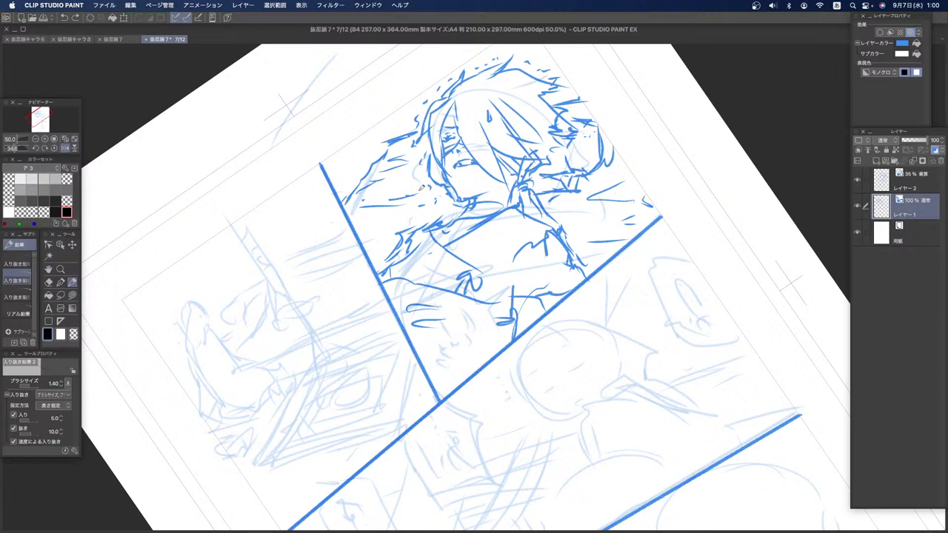
# Step: Lasso the finished character drawing, scale it down proportionally to about 85% within its panel, and deselect it
pyautogui.click(61, 296)
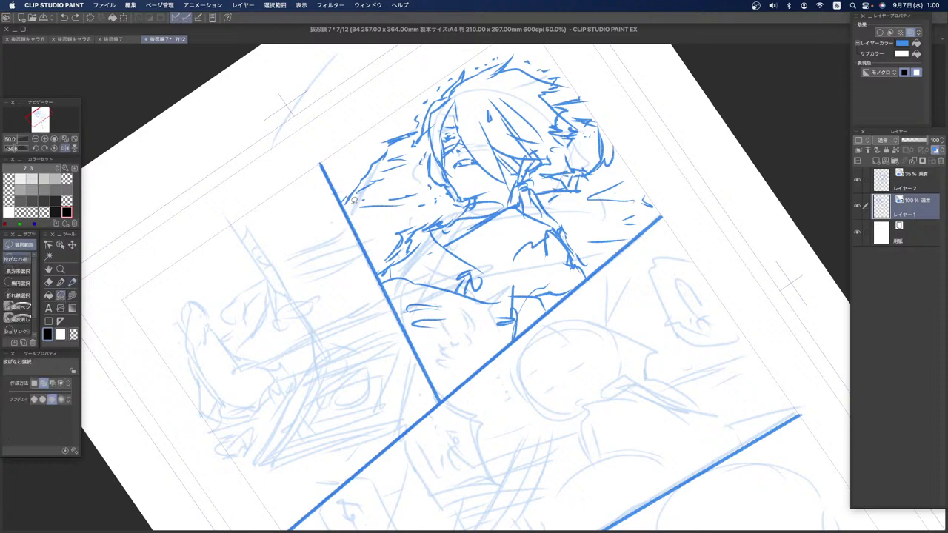
pyautogui.moveTo(345, 198)
pyautogui.mouseDown()
pyautogui.moveTo(354, 119)
pyautogui.moveTo(473, 53)
pyautogui.moveTo(670, 189)
pyautogui.moveTo(661, 220)
pyautogui.moveTo(511, 315)
pyautogui.moveTo(403, 306)
pyautogui.moveTo(384, 297)
pyautogui.moveTo(388, 285)
pyautogui.moveTo(386, 302)
pyautogui.mouseUp()
pyautogui.press('super+z')
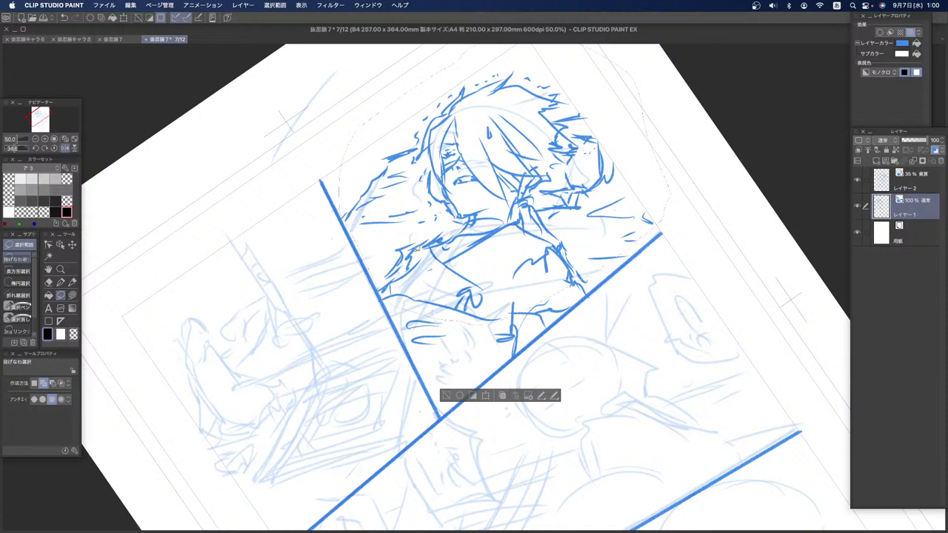
pyautogui.moveTo(400, 312)
pyautogui.mouseDown()
pyautogui.moveTo(450, 380)
pyautogui.moveTo(513, 354)
pyautogui.moveTo(664, 222)
pyautogui.moveTo(661, 196)
pyautogui.moveTo(592, 168)
pyautogui.mouseUp()
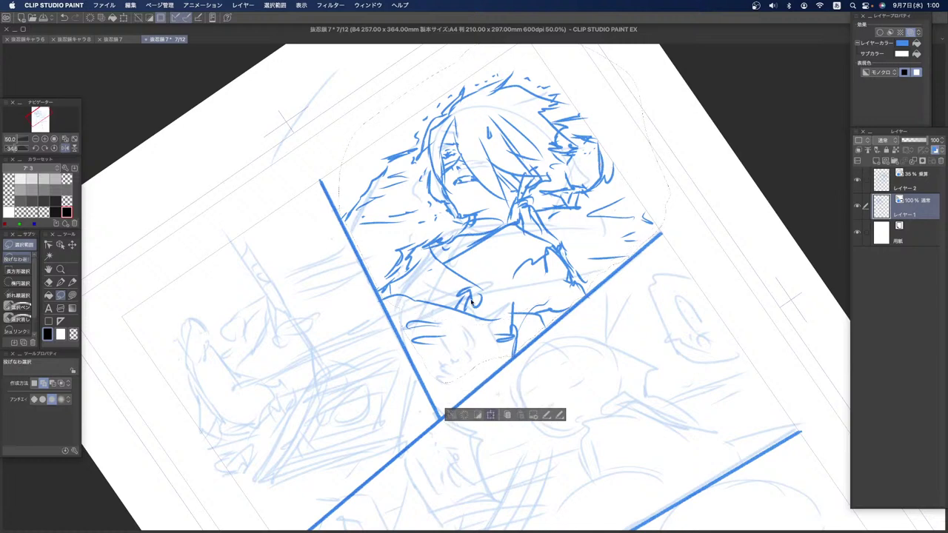
pyautogui.press('super+t')
pyautogui.moveTo(449, 400); pyautogui.dragTo(459, 337)
pyautogui.moveTo(474, 272); pyautogui.dragTo(472, 280)
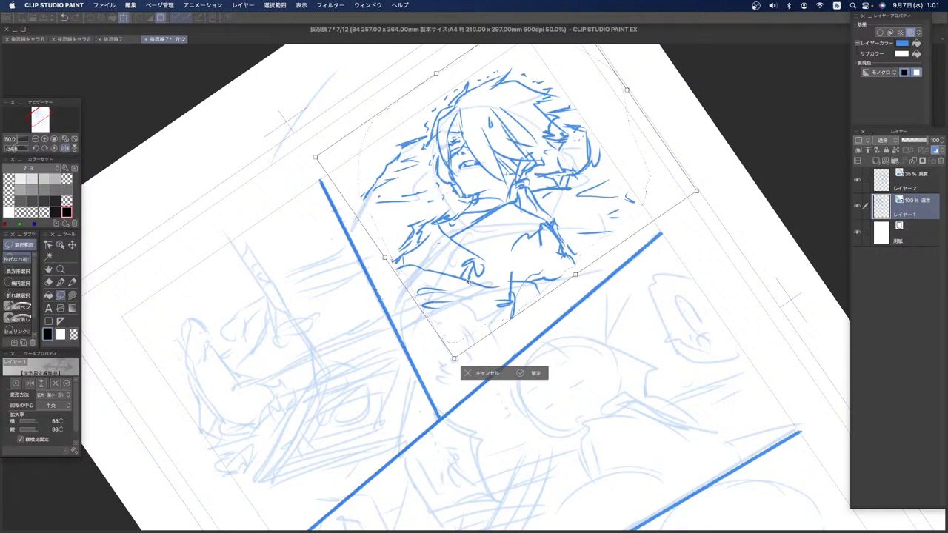
pyautogui.moveTo(454, 357); pyautogui.dragTo(459, 339)
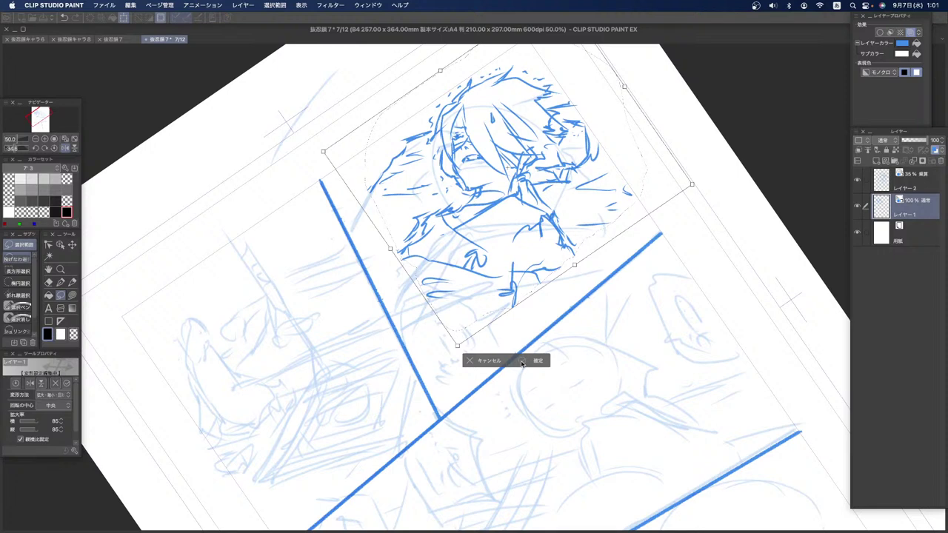
pyautogui.press('Return')
pyautogui.click(454, 359)
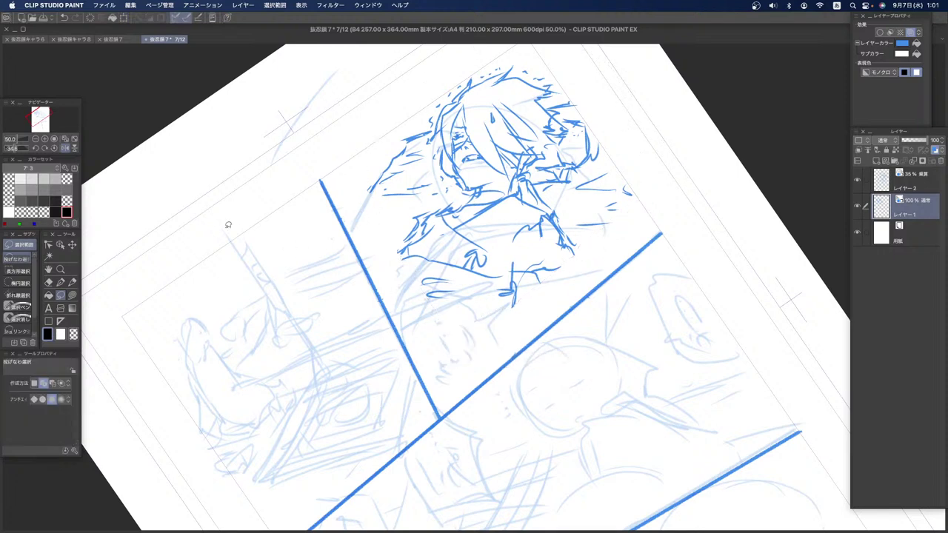
pyautogui.click(54, 148)
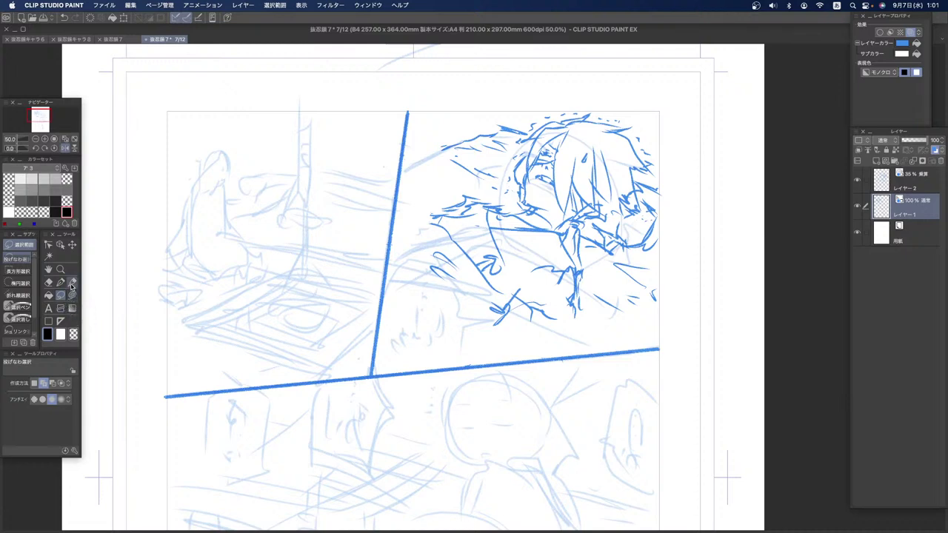
pyautogui.click(72, 282)
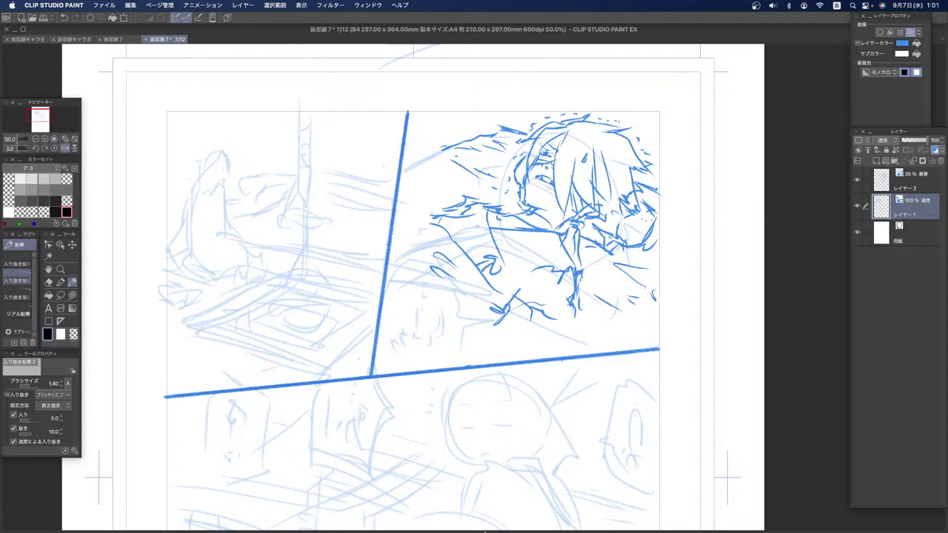
# Step: Switch to OBS, set the media source's local file to the last-summer-prigida MP3 from Downloads, and return to Clip Studio Paint
pyautogui.moveTo(485, 530)
pyautogui.click(436, 494)
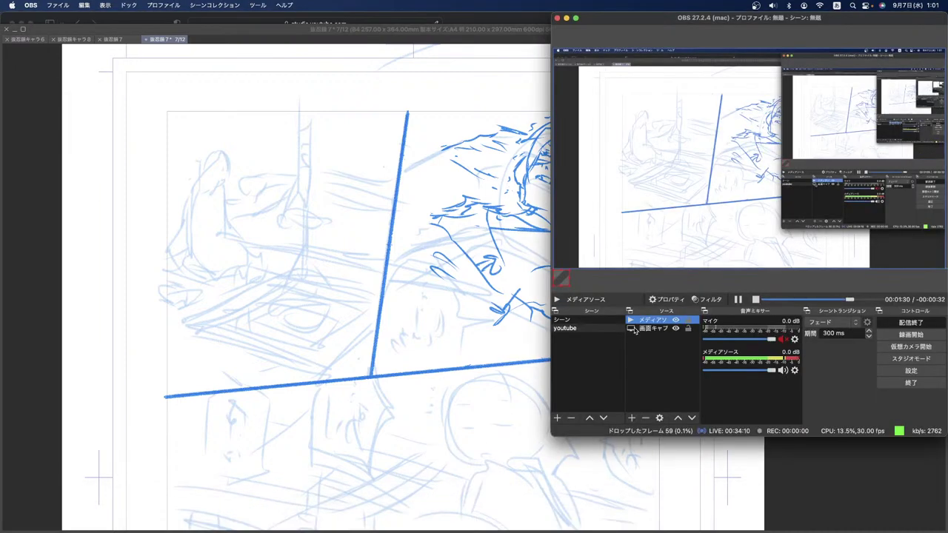
pyautogui.doubleClick(642, 321)
pyautogui.click(852, 288)
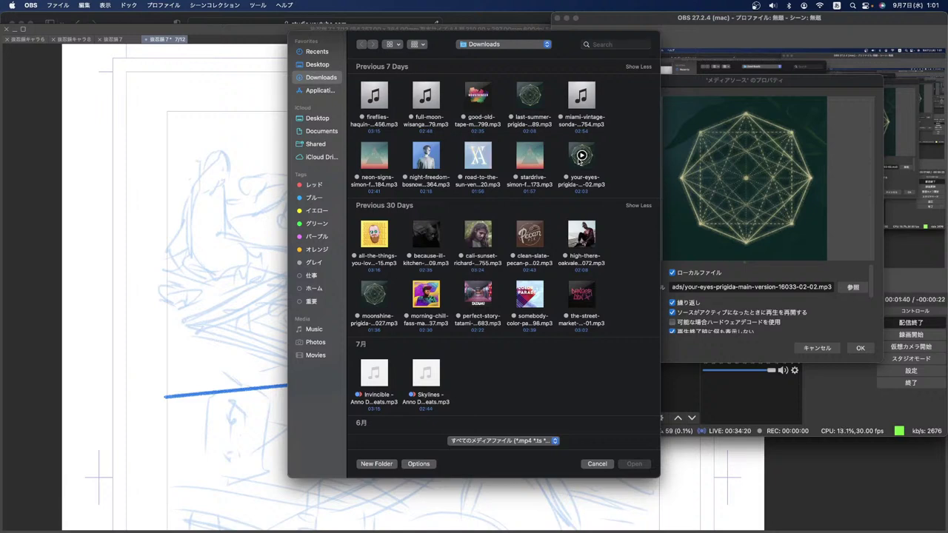
pyautogui.click(529, 95)
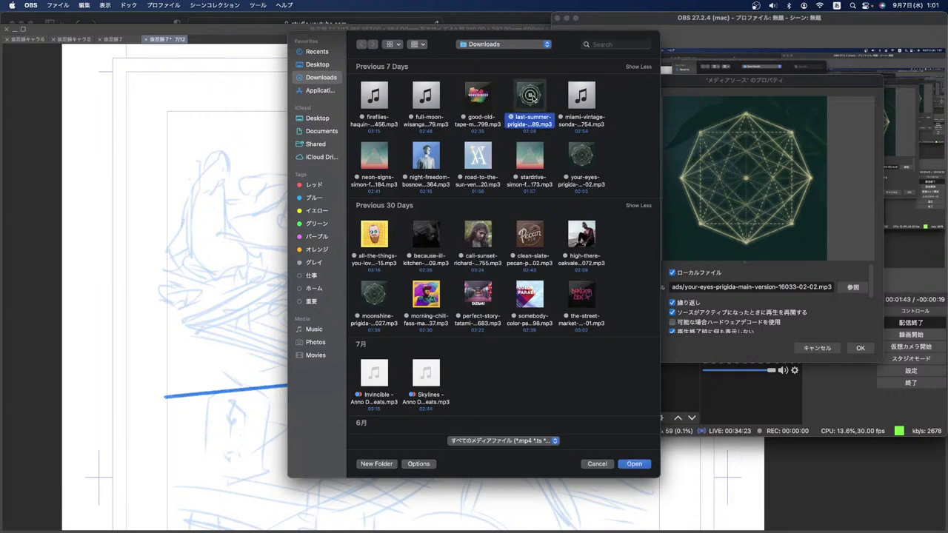
pyautogui.click(634, 463)
pyautogui.click(859, 348)
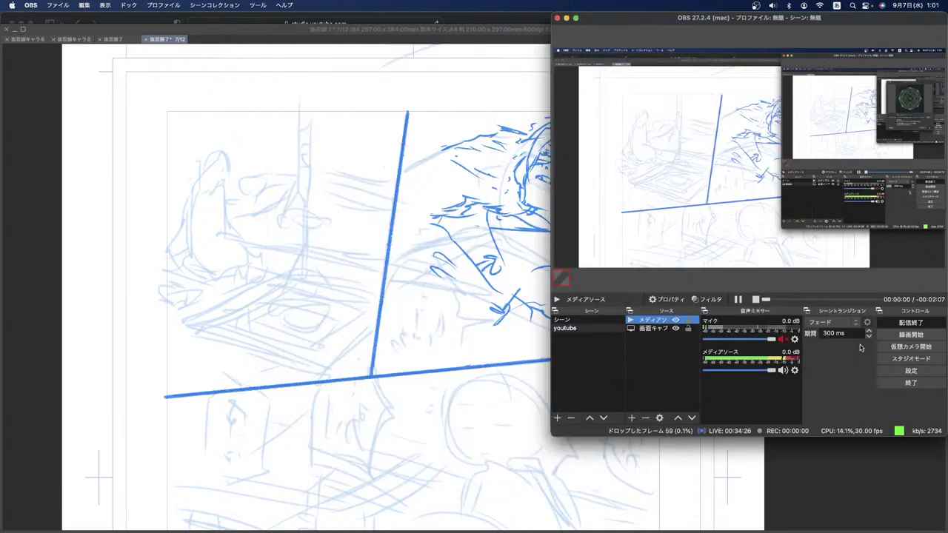
pyautogui.click(505, 326)
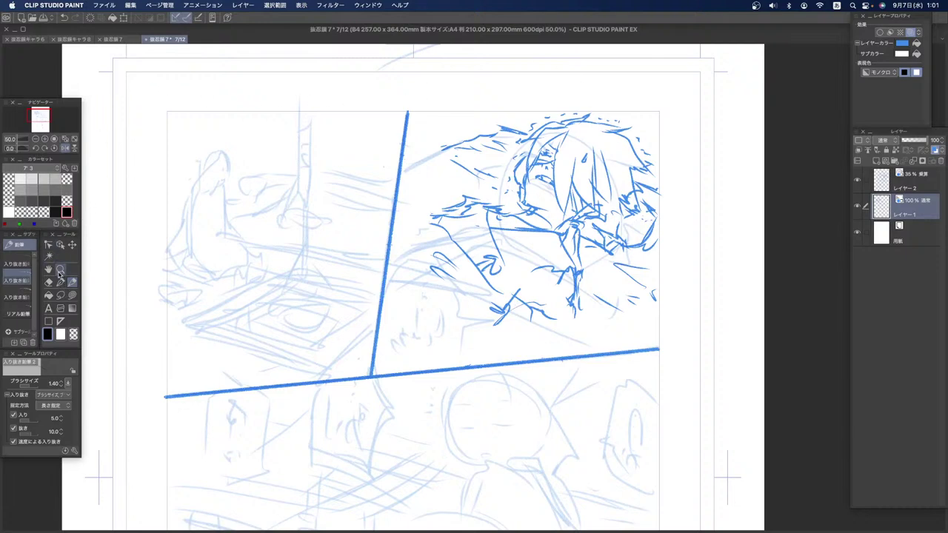
# Step: Sketch the small kneeling long-haired character's head, robe, arms and lap over the rough in the hearth panel
pyautogui.click(64, 148)
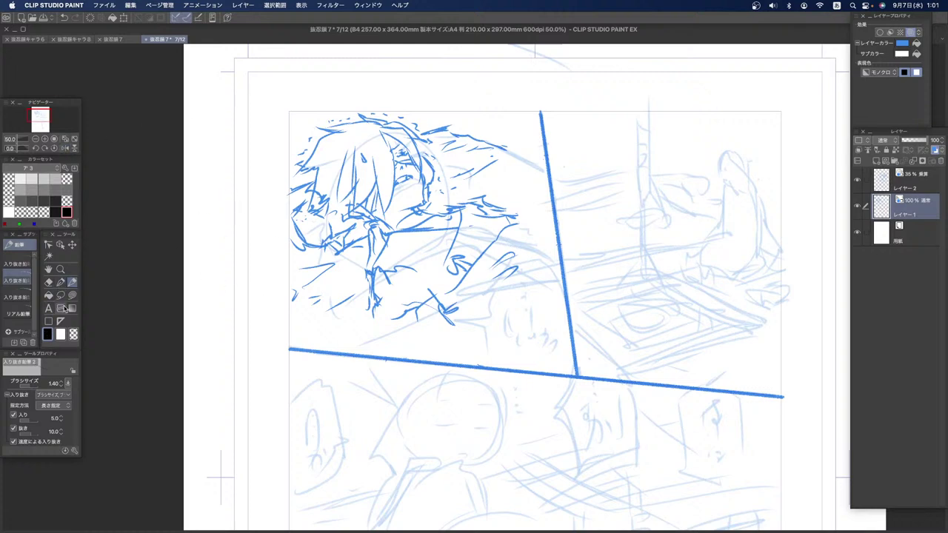
pyautogui.moveTo(724, 169)
pyautogui.mouseDown()
pyautogui.moveTo(737, 178)
pyautogui.moveTo(721, 172)
pyautogui.moveTo(736, 190)
pyautogui.mouseUp()
pyautogui.moveTo(743, 173)
pyautogui.mouseDown()
pyautogui.moveTo(742, 184)
pyautogui.moveTo(723, 176)
pyautogui.mouseUp()
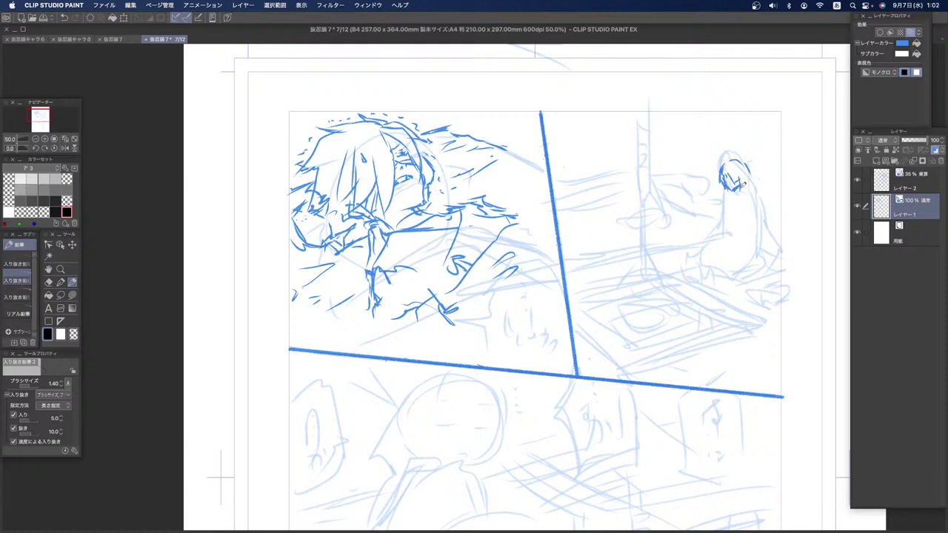
pyautogui.moveTo(738, 159)
pyautogui.mouseDown()
pyautogui.moveTo(739, 198)
pyautogui.moveTo(744, 189)
pyautogui.moveTo(757, 195)
pyautogui.moveTo(727, 214)
pyautogui.moveTo(761, 209)
pyautogui.moveTo(766, 227)
pyautogui.moveTo(752, 202)
pyautogui.moveTo(734, 232)
pyautogui.moveTo(762, 252)
pyautogui.mouseUp()
pyautogui.moveTo(762, 205)
pyautogui.mouseDown()
pyautogui.moveTo(776, 249)
pyautogui.moveTo(758, 255)
pyautogui.moveTo(743, 212)
pyautogui.moveTo(742, 227)
pyautogui.moveTo(740, 213)
pyautogui.moveTo(721, 225)
pyautogui.moveTo(720, 234)
pyautogui.moveTo(740, 236)
pyautogui.moveTo(721, 245)
pyautogui.mouseUp()
pyautogui.moveTo(721, 241)
pyautogui.mouseDown()
pyautogui.moveTo(736, 237)
pyautogui.moveTo(701, 247)
pyautogui.moveTo(703, 268)
pyautogui.moveTo(732, 275)
pyautogui.moveTo(760, 253)
pyautogui.moveTo(707, 262)
pyautogui.moveTo(723, 271)
pyautogui.moveTo(706, 280)
pyautogui.mouseUp()
pyautogui.moveTo(722, 260); pyautogui.dragTo(712, 284)
pyautogui.moveTo(716, 265)
pyautogui.mouseDown()
pyautogui.moveTo(716, 282)
pyautogui.moveTo(709, 277)
pyautogui.moveTo(722, 290)
pyautogui.mouseUp()
# Step: Draw the square sunken hearth frame in front of the kneeling character, with its inner edges, thickness and corner lines
pyautogui.moveTo(667, 270)
pyautogui.mouseDown()
pyautogui.moveTo(721, 291)
pyautogui.moveTo(752, 318)
pyautogui.mouseUp()
pyautogui.moveTo(659, 273)
pyautogui.mouseDown()
pyautogui.moveTo(581, 286)
pyautogui.moveTo(654, 270)
pyautogui.mouseUp()
pyautogui.moveTo(568, 293); pyautogui.dragTo(660, 268)
pyautogui.moveTo(569, 314)
pyautogui.mouseDown()
pyautogui.moveTo(648, 377)
pyautogui.moveTo(701, 352)
pyautogui.mouseUp()
pyautogui.moveTo(653, 370); pyautogui.dragTo(762, 321)
pyautogui.moveTo(638, 351); pyautogui.dragTo(759, 319)
pyautogui.moveTo(656, 274); pyautogui.dragTo(727, 319)
pyautogui.moveTo(591, 305)
pyautogui.mouseDown()
pyautogui.moveTo(660, 272)
pyautogui.moveTo(659, 282)
pyautogui.mouseUp()
pyautogui.moveTo(579, 299)
pyautogui.mouseDown()
pyautogui.moveTo(641, 351)
pyautogui.moveTo(638, 371)
pyautogui.mouseUp()
pyautogui.moveTo(658, 270); pyautogui.dragTo(654, 282)
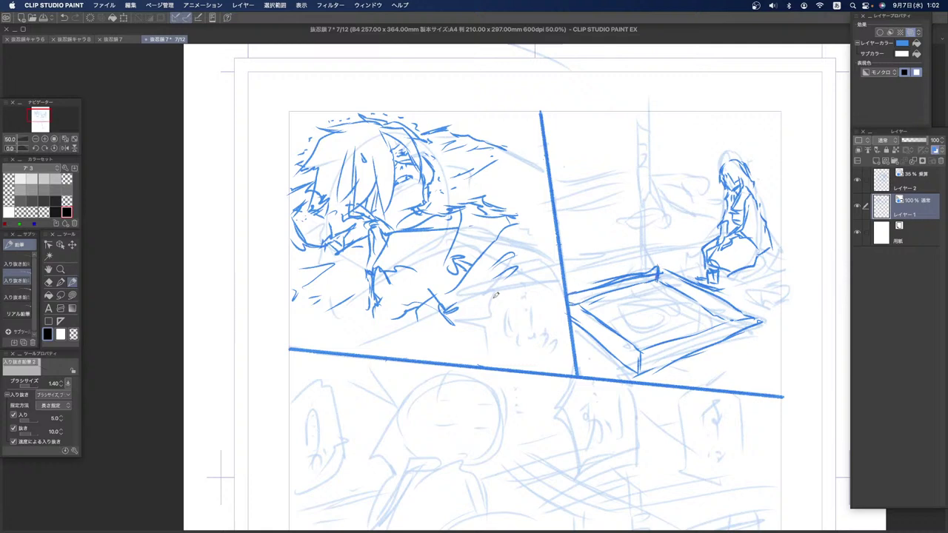
# Step: Erase the excess lines along the hearth's far edge and around the kneeling character's knees with transparent color
pyautogui.click(74, 334)
pyautogui.moveTo(597, 285); pyautogui.dragTo(655, 271)
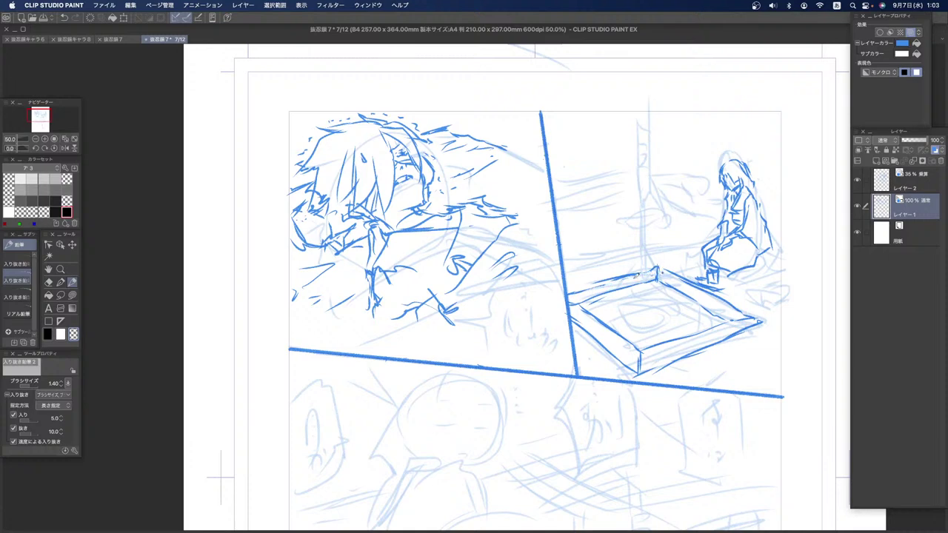
pyautogui.moveTo(613, 279)
pyautogui.mouseDown()
pyautogui.moveTo(641, 272)
pyautogui.moveTo(576, 290)
pyautogui.moveTo(638, 273)
pyautogui.mouseUp()
pyautogui.moveTo(709, 263)
pyautogui.mouseDown()
pyautogui.moveTo(719, 279)
pyautogui.moveTo(705, 280)
pyautogui.moveTo(717, 281)
pyautogui.moveTo(707, 269)
pyautogui.moveTo(749, 259)
pyautogui.moveTo(705, 255)
pyautogui.mouseUp()
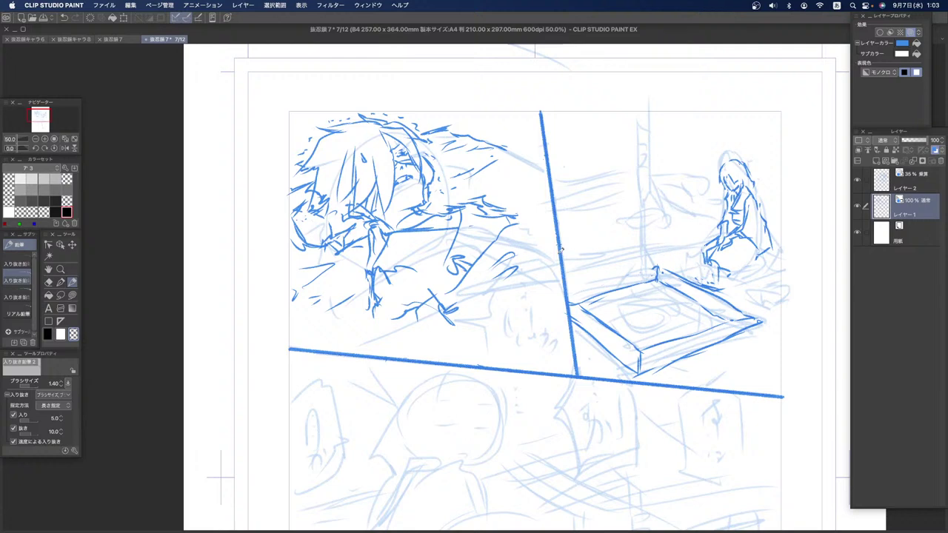
# Step: Draw the small containers beside the kneeling character, plus the handled pot and small object inside the hearth
pyautogui.click(47, 334)
pyautogui.moveTo(715, 259)
pyautogui.mouseDown()
pyautogui.moveTo(712, 278)
pyautogui.moveTo(763, 302)
pyautogui.moveTo(771, 294)
pyautogui.moveTo(784, 301)
pyautogui.moveTo(763, 275)
pyautogui.moveTo(768, 290)
pyautogui.moveTo(776, 275)
pyautogui.moveTo(775, 288)
pyautogui.moveTo(778, 270)
pyautogui.moveTo(785, 289)
pyautogui.moveTo(768, 302)
pyautogui.moveTo(780, 295)
pyautogui.mouseUp()
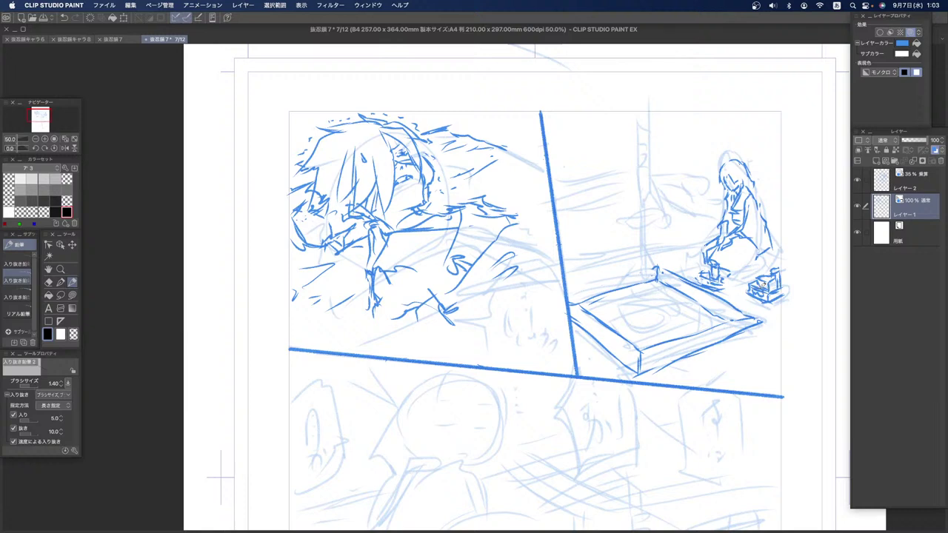
pyautogui.moveTo(707, 310)
pyautogui.mouseDown()
pyautogui.moveTo(697, 304)
pyautogui.moveTo(712, 295)
pyautogui.moveTo(712, 308)
pyautogui.moveTo(712, 292)
pyautogui.moveTo(723, 295)
pyautogui.moveTo(700, 327)
pyautogui.moveTo(720, 326)
pyautogui.moveTo(705, 330)
pyautogui.moveTo(721, 323)
pyautogui.moveTo(704, 319)
pyautogui.mouseUp()
pyautogui.moveTo(623, 316)
pyautogui.mouseDown()
pyautogui.moveTo(663, 324)
pyautogui.moveTo(680, 299)
pyautogui.moveTo(655, 318)
pyautogui.moveTo(682, 305)
pyautogui.moveTo(639, 306)
pyautogui.moveTo(671, 299)
pyautogui.moveTo(648, 304)
pyautogui.moveTo(661, 311)
pyautogui.moveTo(638, 296)
pyautogui.mouseUp()
pyautogui.moveTo(631, 296)
pyautogui.mouseDown()
pyautogui.moveTo(657, 274)
pyautogui.moveTo(678, 296)
pyautogui.mouseUp()
pyautogui.moveTo(642, 112); pyautogui.dragTo(651, 196)
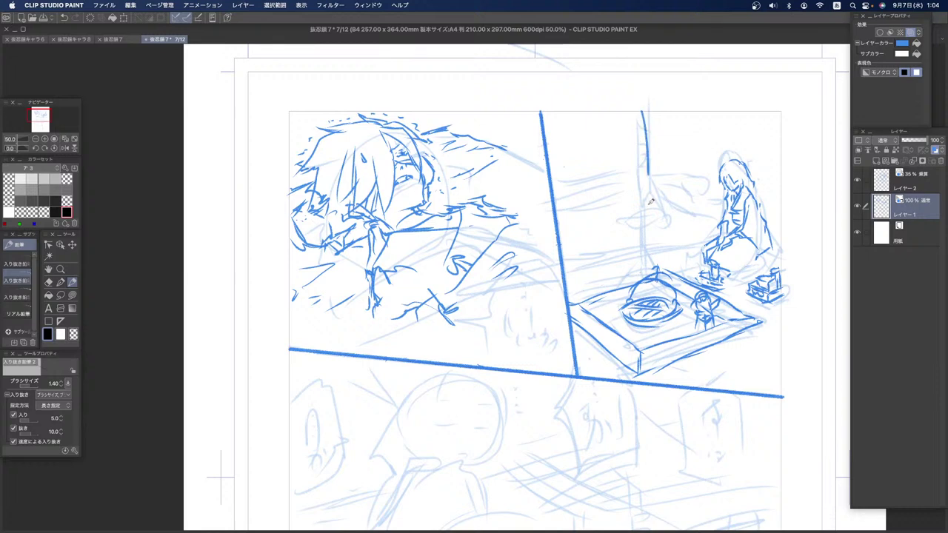
pyautogui.moveTo(649, 111); pyautogui.dragTo(651, 230)
pyautogui.moveTo(657, 193); pyautogui.dragTo(655, 214)
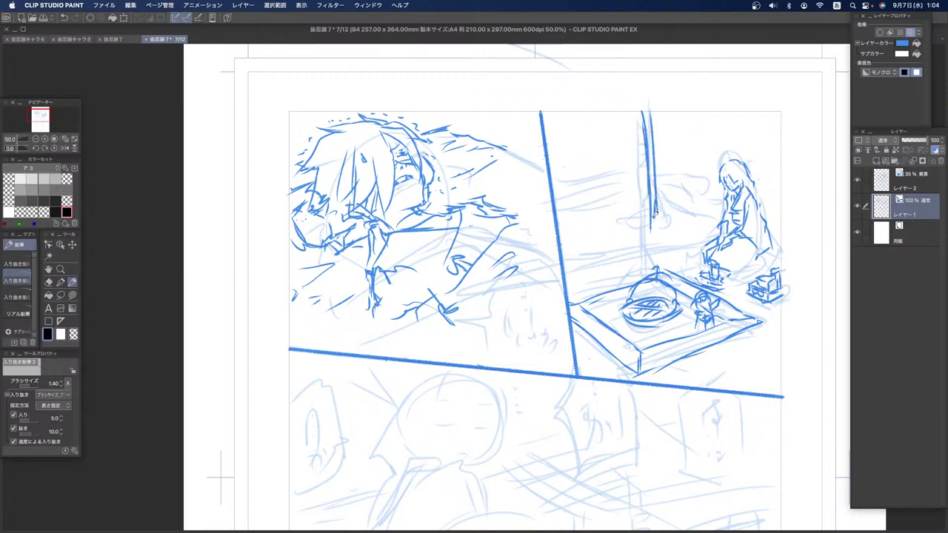
pyautogui.moveTo(651, 138); pyautogui.dragTo(653, 191)
pyautogui.press('super+z')
pyautogui.press('super+z')
pyautogui.press('super+z')
pyautogui.press('super+z')
pyautogui.press('super+z')
# Step: Show the canvas grid and draw the vertical hanging pothook with its fish-shaped crossbar above the hearth pot
pyautogui.click(326, 5)
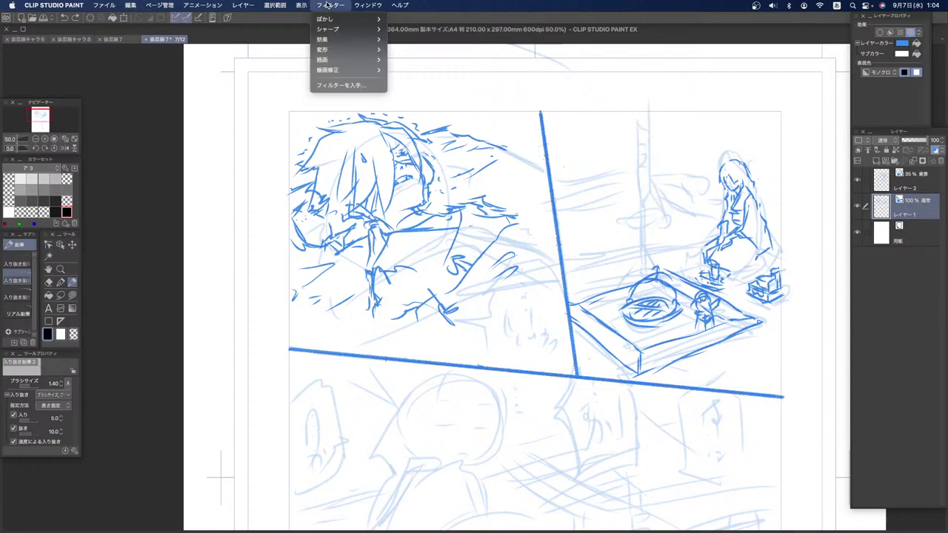
pyautogui.moveTo(360, 5)
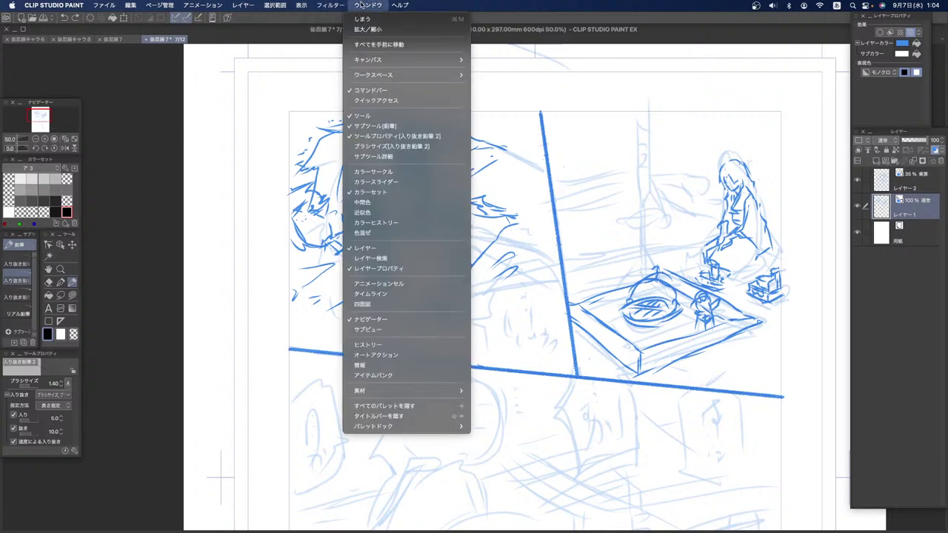
pyautogui.moveTo(301, 5)
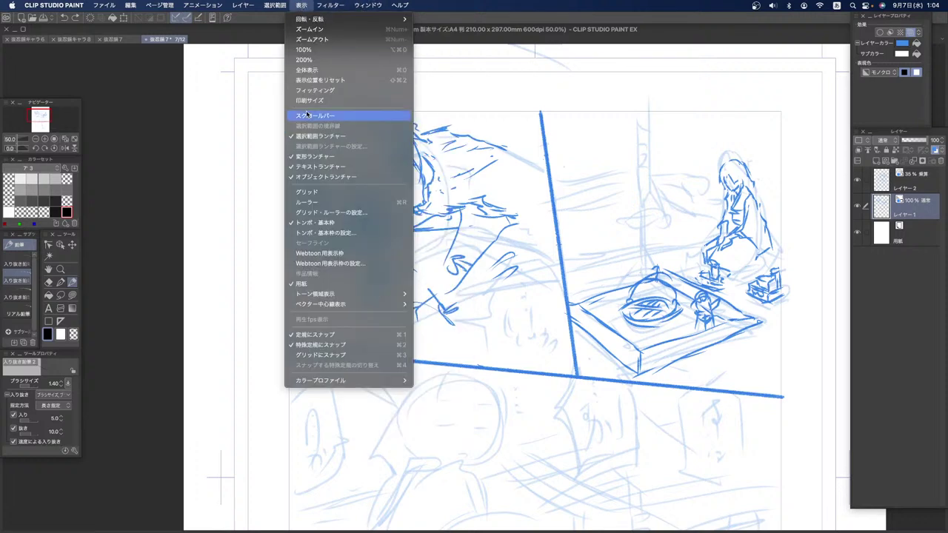
pyautogui.click(306, 191)
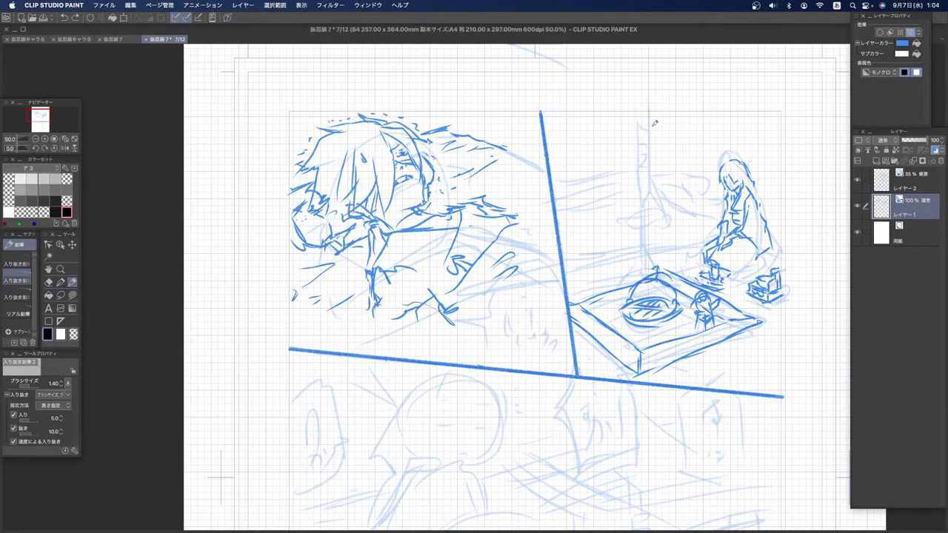
pyautogui.moveTo(650, 112)
pyautogui.mouseDown()
pyautogui.moveTo(652, 191)
pyautogui.moveTo(656, 161)
pyautogui.moveTo(663, 167)
pyautogui.mouseUp()
pyautogui.moveTo(658, 204)
pyautogui.mouseDown()
pyautogui.moveTo(639, 214)
pyautogui.moveTo(673, 208)
pyautogui.mouseUp()
pyautogui.press('super+z')
pyautogui.press('super+z')
pyautogui.press('super+z')
pyautogui.moveTo(637, 214)
pyautogui.mouseDown()
pyautogui.moveTo(671, 213)
pyautogui.moveTo(630, 221)
pyautogui.mouseUp()
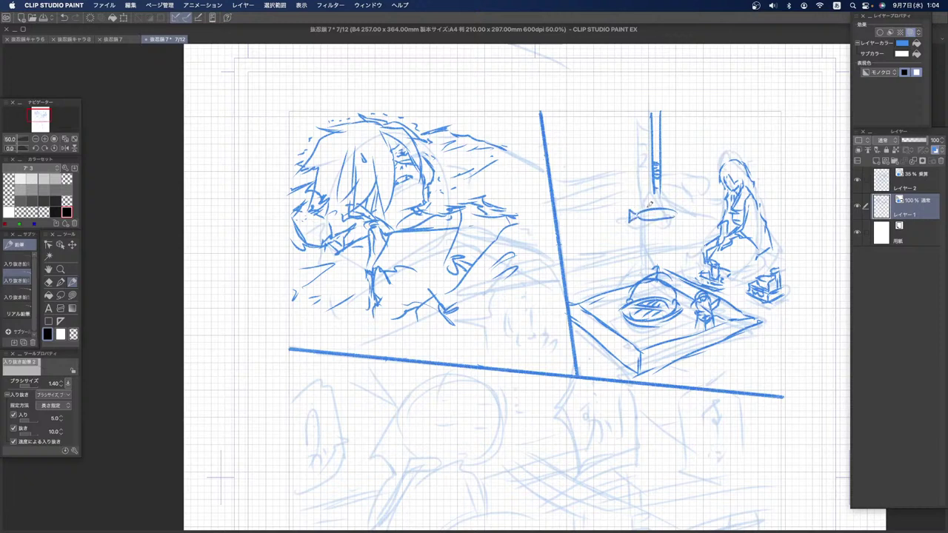
pyautogui.moveTo(655, 171)
pyautogui.mouseDown()
pyautogui.moveTo(634, 215)
pyautogui.moveTo(655, 185)
pyautogui.moveTo(654, 274)
pyautogui.mouseUp()
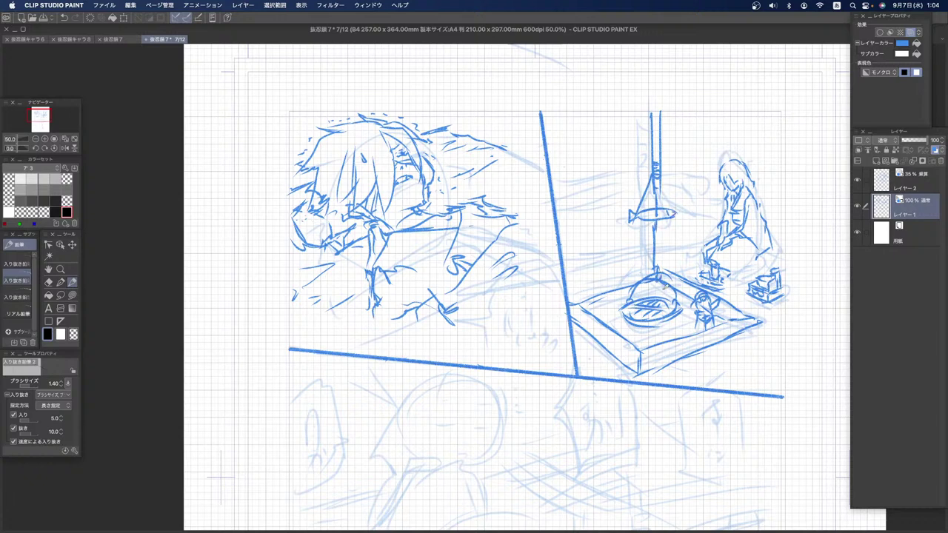
# Step: Add the tie behind the kneeling character's neck and refine the lap, hem and hands
pyautogui.moveTo(752, 188); pyautogui.dragTo(761, 178)
pyautogui.moveTo(744, 179); pyautogui.dragTo(749, 187)
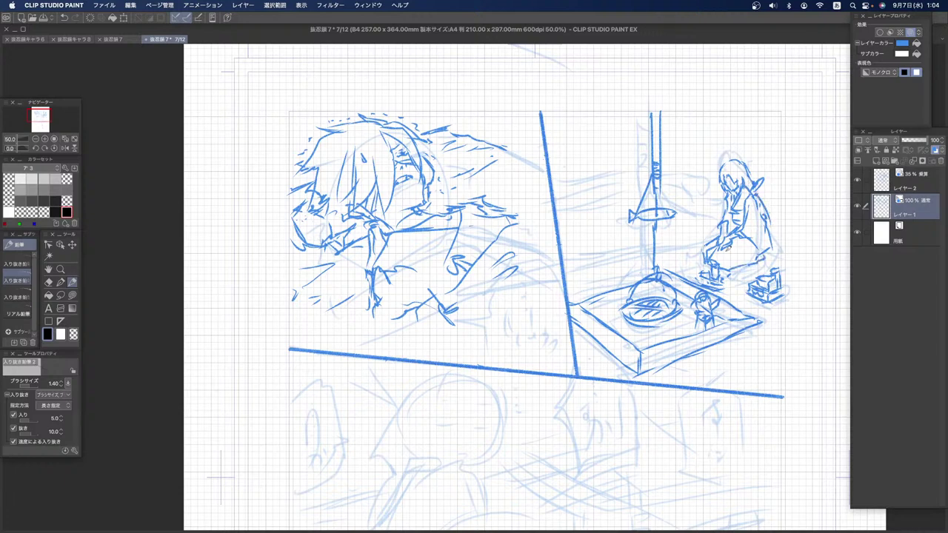
pyautogui.moveTo(709, 243)
pyautogui.mouseDown()
pyautogui.moveTo(703, 260)
pyautogui.moveTo(758, 274)
pyautogui.moveTo(783, 251)
pyautogui.moveTo(770, 268)
pyautogui.mouseUp()
pyautogui.moveTo(692, 254); pyautogui.dragTo(709, 256)
# Step: Draw the floor edge lines behind the hearth and the futon's outline and folds beside the panel divider
pyautogui.moveTo(575, 288); pyautogui.dragTo(638, 267)
pyautogui.moveTo(662, 259); pyautogui.dragTo(713, 235)
pyautogui.moveTo(606, 205)
pyautogui.mouseDown()
pyautogui.moveTo(682, 201)
pyautogui.moveTo(675, 219)
pyautogui.moveTo(692, 229)
pyautogui.moveTo(568, 276)
pyautogui.mouseUp()
pyautogui.moveTo(589, 205)
pyautogui.mouseDown()
pyautogui.moveTo(624, 204)
pyautogui.moveTo(558, 213)
pyautogui.moveTo(603, 211)
pyautogui.mouseUp()
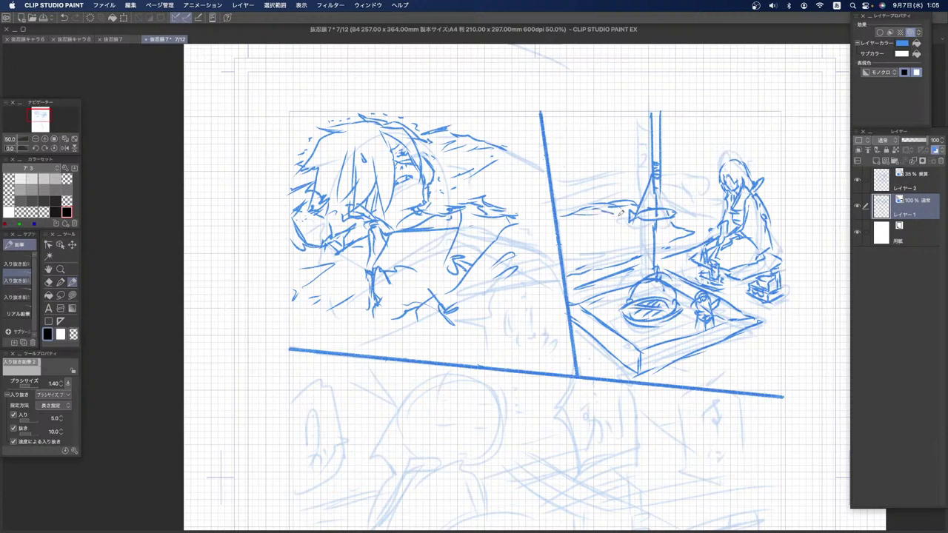
pyautogui.moveTo(611, 247)
pyautogui.mouseDown()
pyautogui.moveTo(629, 252)
pyautogui.moveTo(602, 239)
pyautogui.moveTo(592, 246)
pyautogui.moveTo(605, 256)
pyautogui.moveTo(576, 268)
pyautogui.moveTo(566, 230)
pyautogui.moveTo(620, 194)
pyautogui.moveTo(563, 203)
pyautogui.moveTo(637, 181)
pyautogui.mouseUp()
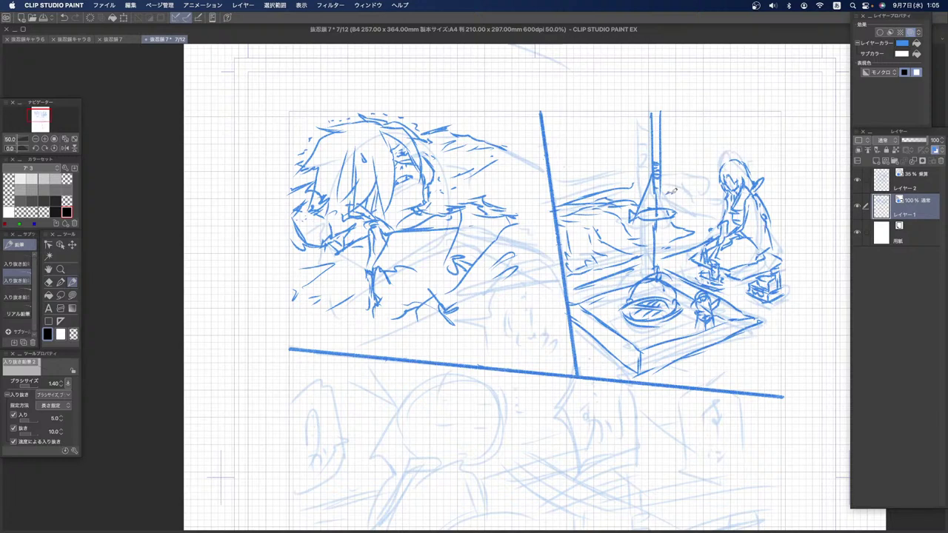
pyautogui.moveTo(670, 194); pyautogui.dragTo(674, 201)
pyautogui.press('super+z')
pyautogui.press('super+z')
pyautogui.press('super+z')
# Step: Rotate the canvas to suit drawing the lying character and hide the grid
pyautogui.moveTo(19, 148); pyautogui.dragTo(13, 150)
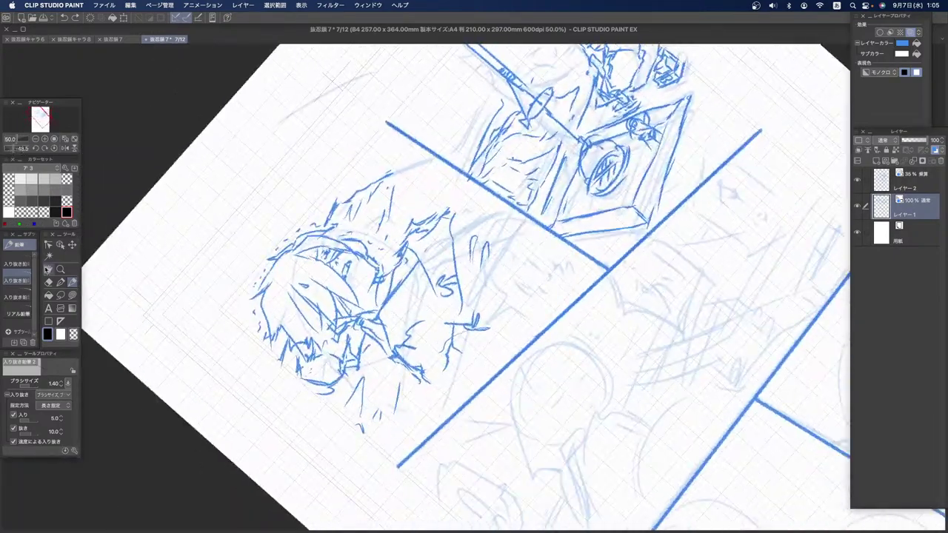
pyautogui.click(49, 268)
pyautogui.moveTo(436, 263); pyautogui.dragTo(436, 265)
pyautogui.moveTo(453, 126); pyautogui.dragTo(416, 280)
pyautogui.moveTo(449, 219); pyautogui.dragTo(417, 162)
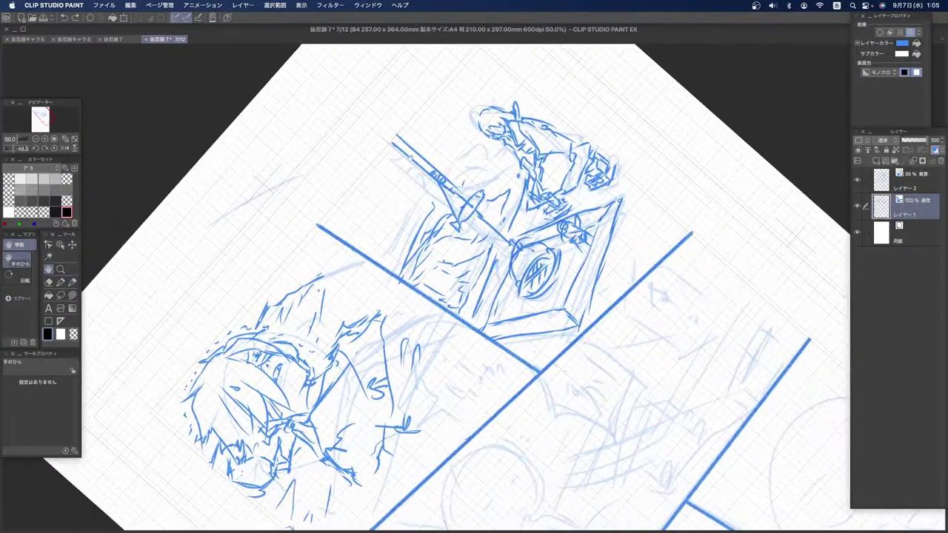
pyautogui.click(248, 6)
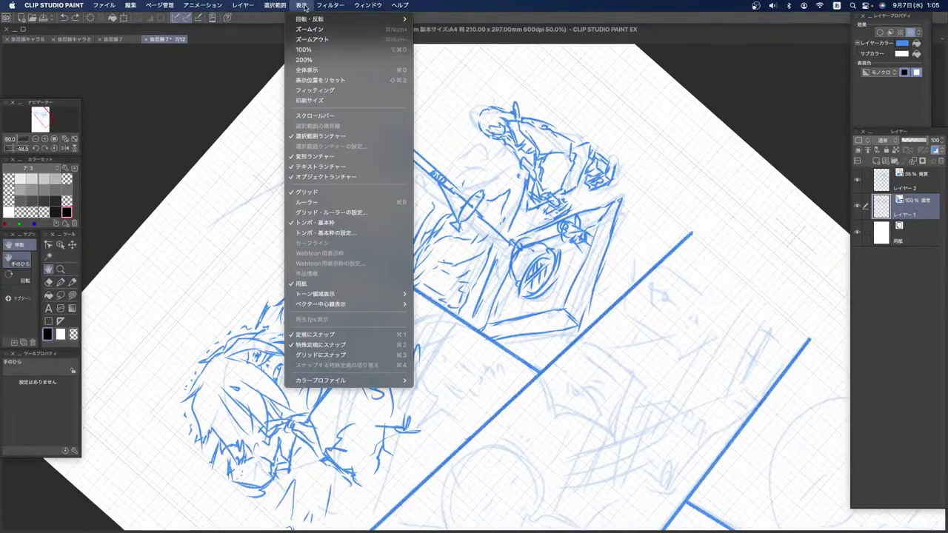
pyautogui.click(306, 192)
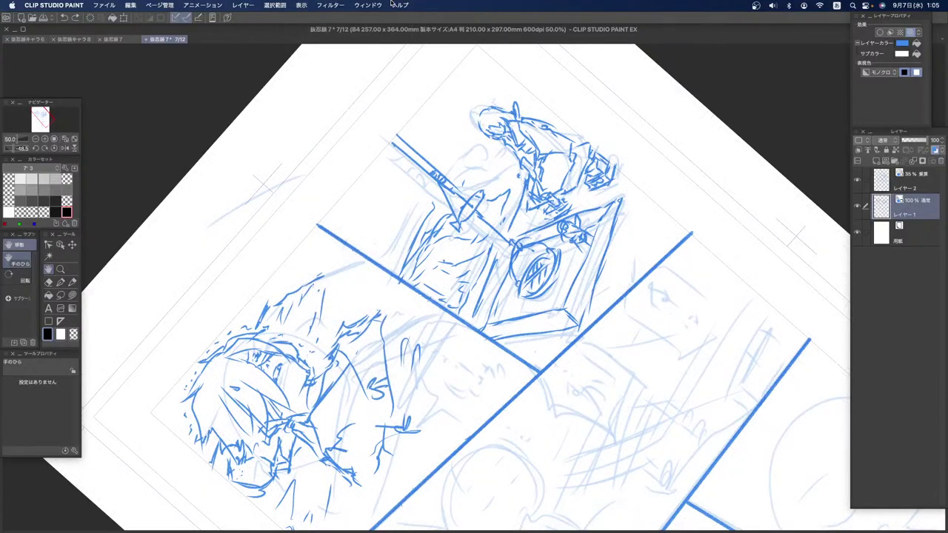
# Step: Pencil the lying character's head behind the pothook, with the pillow, shoulders and upper futon edge
pyautogui.click(72, 282)
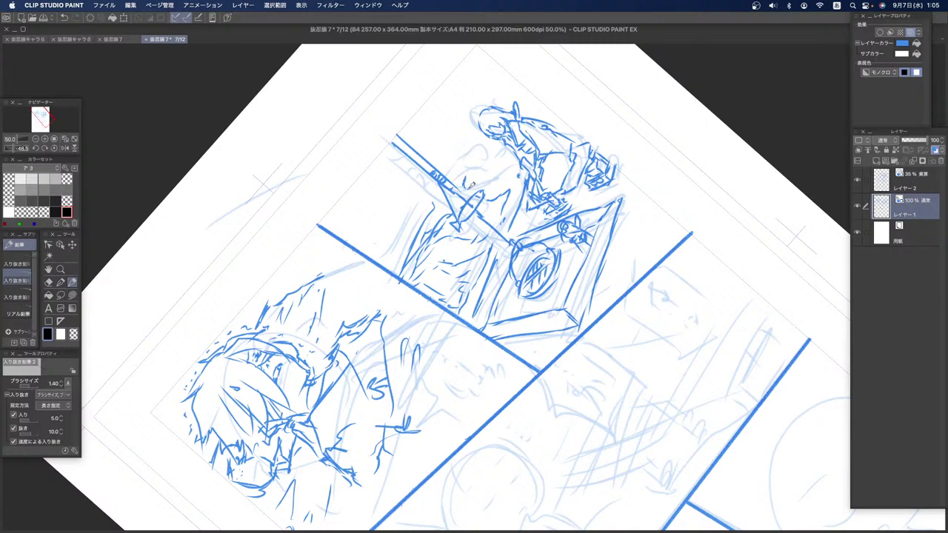
pyautogui.moveTo(470, 175)
pyautogui.mouseDown()
pyautogui.moveTo(475, 183)
pyautogui.moveTo(461, 188)
pyautogui.moveTo(473, 166)
pyautogui.mouseUp()
pyautogui.moveTo(478, 171); pyautogui.dragTo(484, 186)
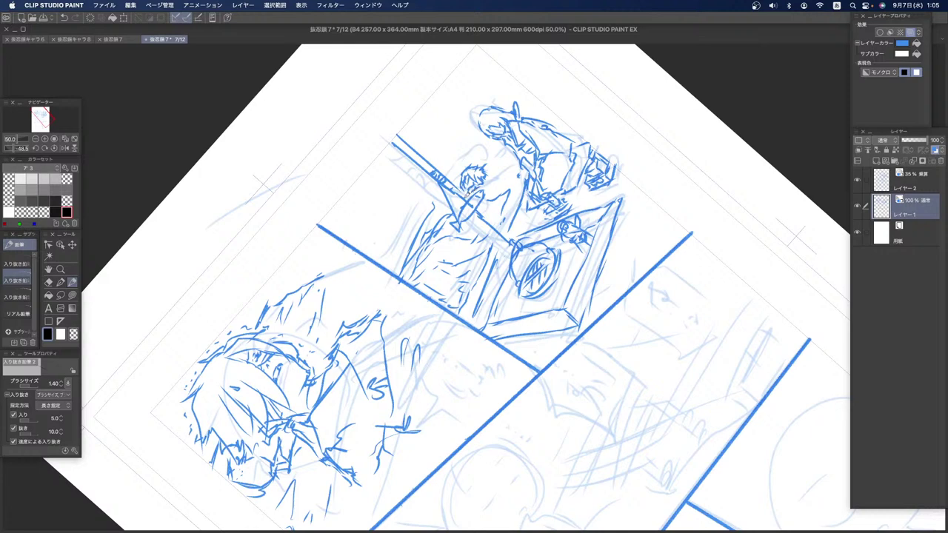
pyautogui.moveTo(490, 185)
pyautogui.mouseDown()
pyautogui.moveTo(495, 198)
pyautogui.moveTo(432, 211)
pyautogui.moveTo(425, 231)
pyautogui.mouseUp()
pyautogui.moveTo(444, 197); pyautogui.dragTo(416, 249)
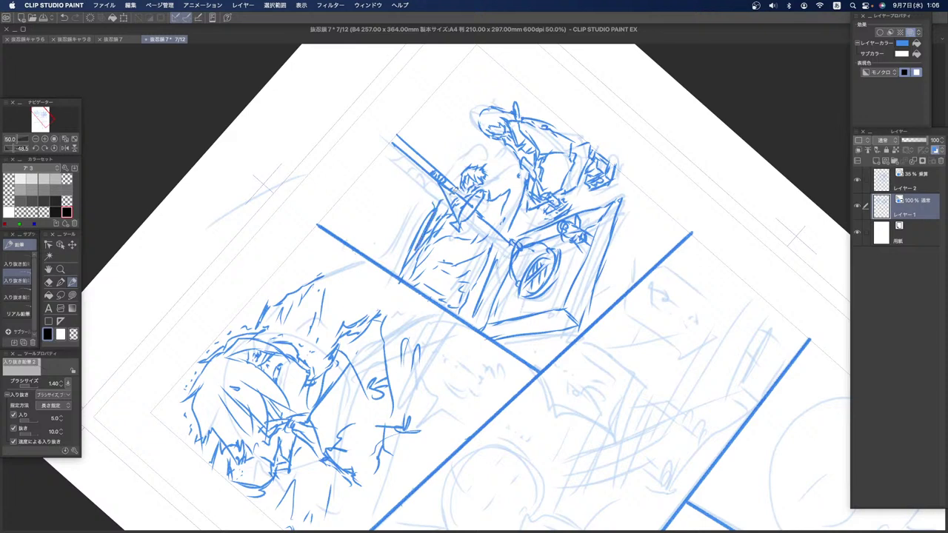
pyautogui.moveTo(452, 184)
pyautogui.mouseDown()
pyautogui.moveTo(514, 153)
pyautogui.moveTo(509, 208)
pyautogui.mouseUp()
pyautogui.moveTo(493, 171); pyautogui.dragTo(485, 182)
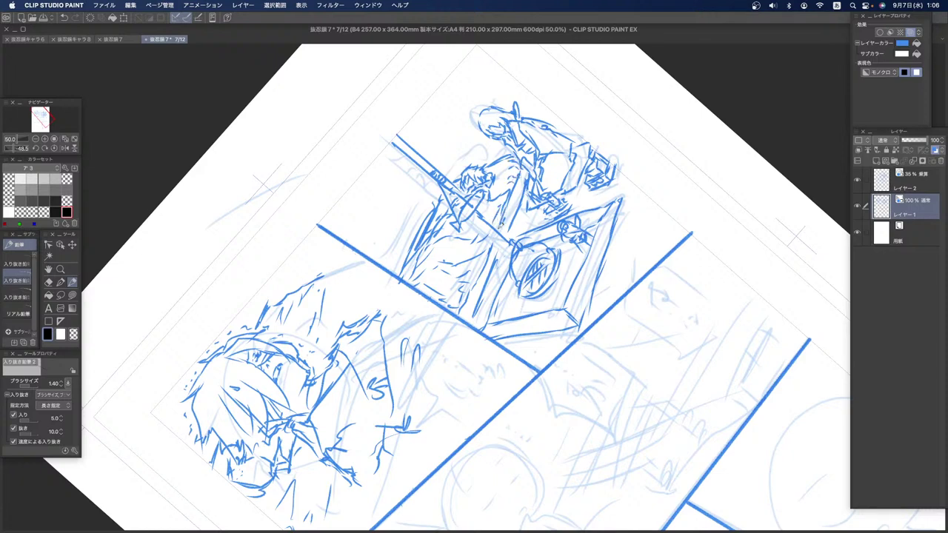
# Step: Add fold lines to the futon and clean up stray lines around its edges with transparent color
pyautogui.moveTo(473, 264); pyautogui.dragTo(451, 303)
pyautogui.press('c')
pyautogui.moveTo(430, 219); pyautogui.dragTo(411, 248)
pyautogui.moveTo(501, 158); pyautogui.dragTo(497, 167)
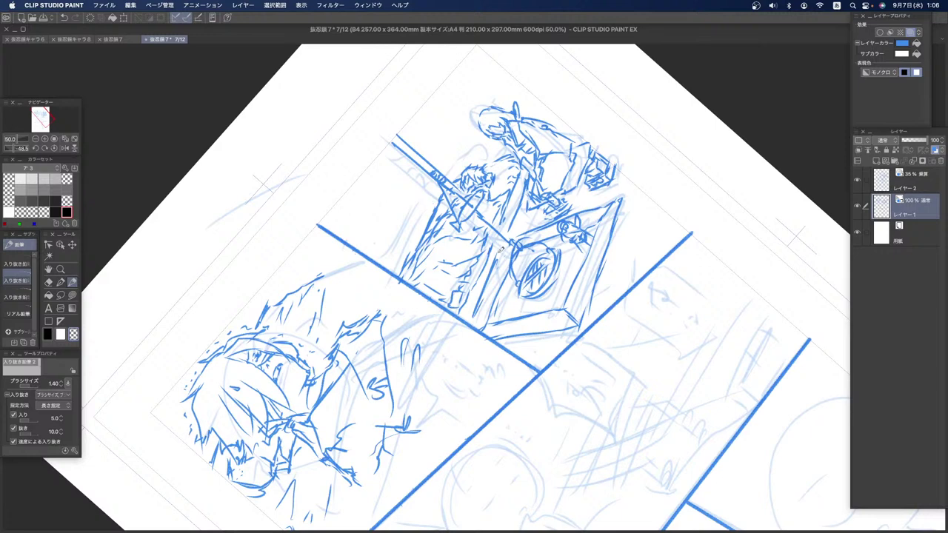
# Step: Draw the floor strokes between futon and hearth and the ash marks around the pot in solid line color
pyautogui.press('c')
pyautogui.moveTo(512, 239); pyautogui.dragTo(475, 318)
pyautogui.moveTo(511, 279)
pyautogui.mouseDown()
pyautogui.moveTo(490, 324)
pyautogui.moveTo(523, 253)
pyautogui.mouseUp()
pyautogui.moveTo(534, 297); pyautogui.dragTo(530, 306)
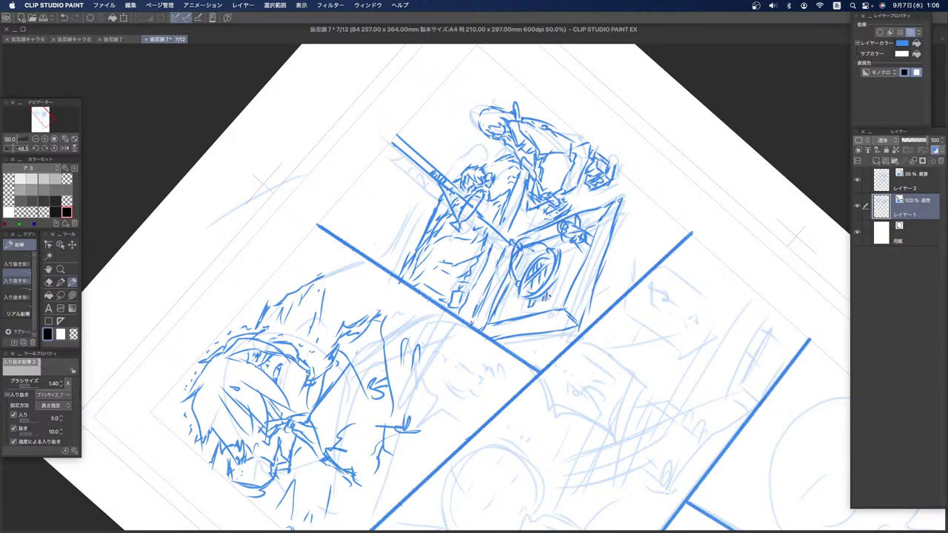
pyautogui.moveTo(568, 242); pyautogui.dragTo(565, 256)
pyautogui.moveTo(520, 298); pyautogui.dragTo(516, 307)
# Step: Level the canvas and draw the ceiling beam, the wall post and scattered wall texture strokes in the hearth panel
pyautogui.click(55, 149)
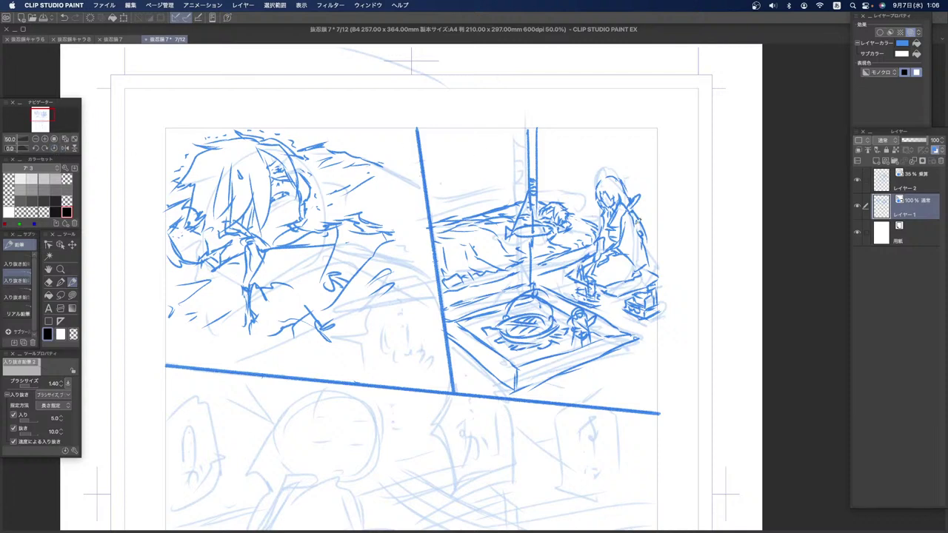
pyautogui.moveTo(426, 150); pyautogui.dragTo(517, 128)
pyautogui.moveTo(448, 129); pyautogui.dragTo(447, 139)
pyautogui.moveTo(450, 129)
pyautogui.mouseDown()
pyautogui.moveTo(462, 135)
pyautogui.moveTo(443, 126)
pyautogui.moveTo(425, 135)
pyautogui.moveTo(513, 128)
pyautogui.mouseUp()
pyautogui.moveTo(646, 131); pyautogui.dragTo(654, 164)
pyautogui.moveTo(646, 132); pyautogui.dragTo(654, 195)
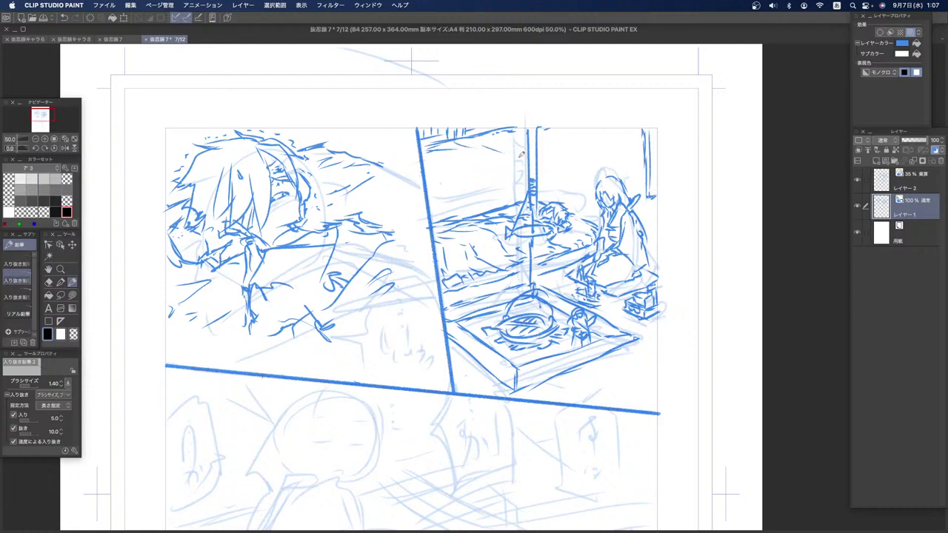
pyautogui.moveTo(549, 160)
pyautogui.mouseDown()
pyautogui.moveTo(562, 169)
pyautogui.moveTo(560, 152)
pyautogui.moveTo(624, 152)
pyautogui.moveTo(621, 139)
pyautogui.mouseUp()
pyautogui.moveTo(448, 145)
pyautogui.mouseDown()
pyautogui.moveTo(435, 166)
pyautogui.moveTo(478, 183)
pyautogui.moveTo(443, 190)
pyautogui.moveTo(445, 199)
pyautogui.mouseUp()
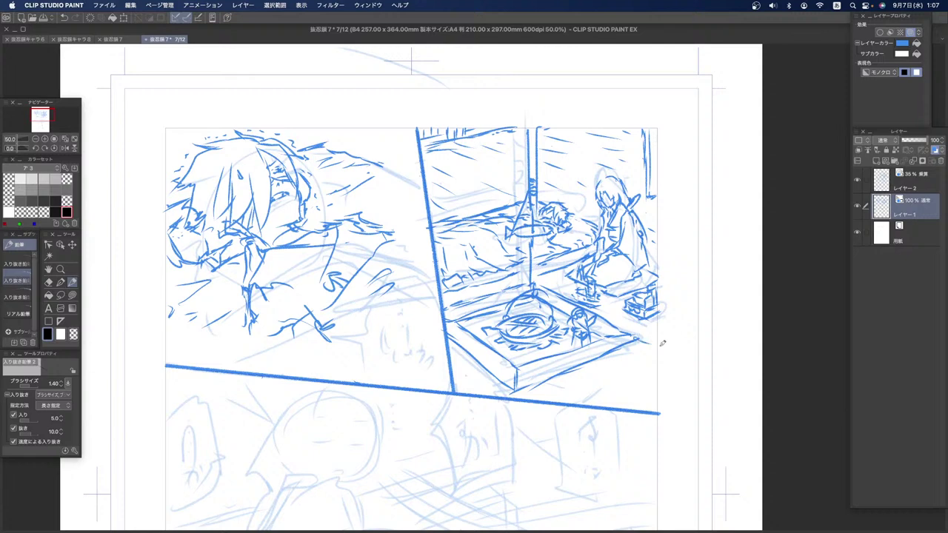
# Step: Sketch the foreground floor strokes and a small star-shaped mark in front of the hearth, redrawing the first attempt
pyautogui.moveTo(611, 372); pyautogui.dragTo(636, 361)
pyautogui.moveTo(578, 377); pyautogui.dragTo(651, 361)
pyautogui.moveTo(570, 389)
pyautogui.mouseDown()
pyautogui.moveTo(604, 408)
pyautogui.moveTo(638, 381)
pyautogui.moveTo(638, 409)
pyautogui.mouseUp()
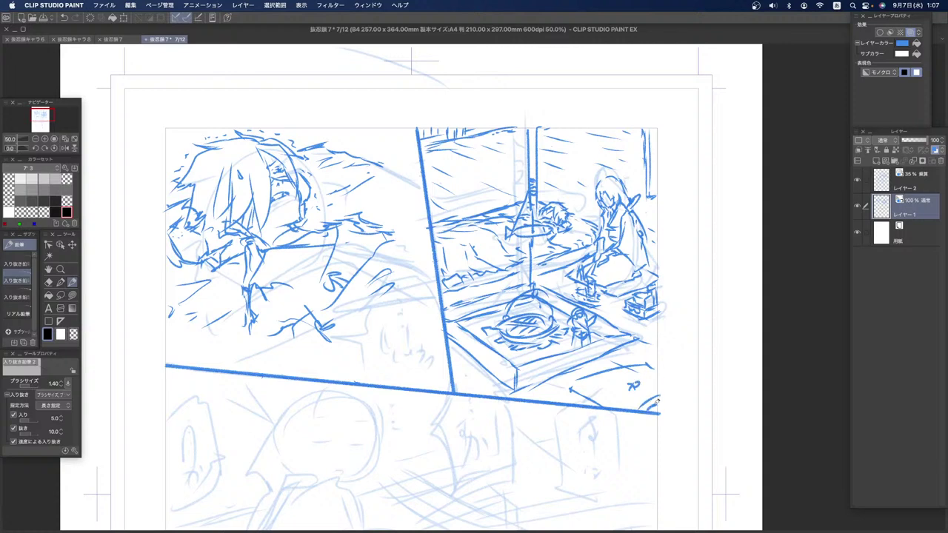
pyautogui.press('super+z')
pyautogui.press('super+z')
pyautogui.moveTo(629, 364); pyautogui.dragTo(650, 363)
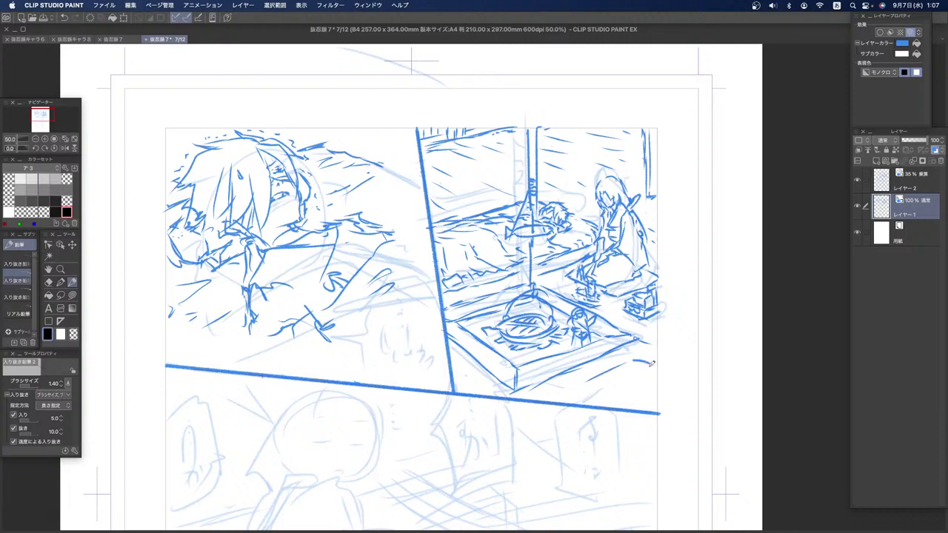
pyautogui.moveTo(585, 395); pyautogui.dragTo(610, 407)
pyautogui.moveTo(656, 367)
pyautogui.mouseDown()
pyautogui.moveTo(646, 395)
pyautogui.moveTo(661, 409)
pyautogui.moveTo(639, 374)
pyautogui.mouseUp()
pyautogui.moveTo(451, 362)
pyautogui.mouseDown()
pyautogui.moveTo(462, 373)
pyautogui.moveTo(454, 382)
pyautogui.mouseUp()
pyautogui.moveTo(544, 380)
pyautogui.mouseDown()
pyautogui.moveTo(563, 391)
pyautogui.moveTo(621, 355)
pyautogui.mouseUp()
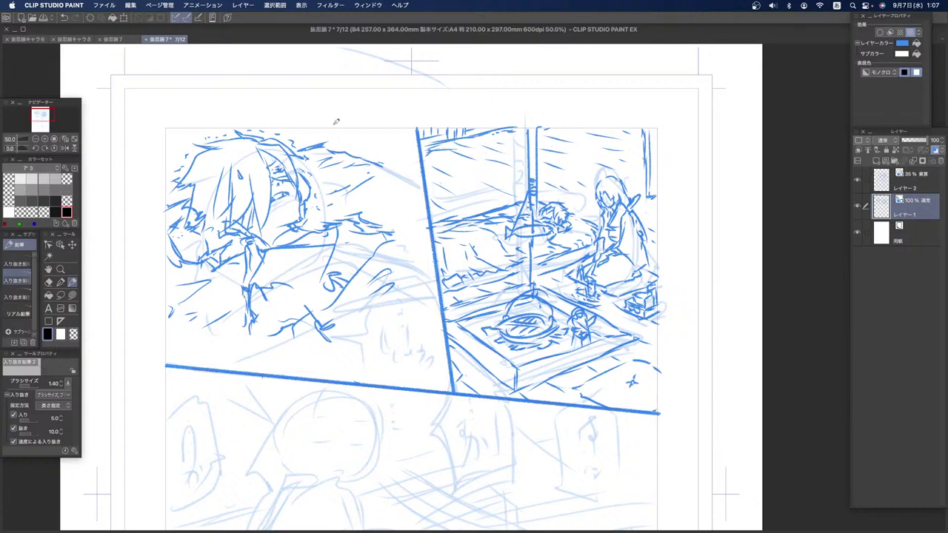
# Step: Draw the lettering and jagged speech bubble outline in the close-up panel's lower corner beside the panel divider
pyautogui.moveTo(384, 323); pyautogui.dragTo(383, 345)
pyautogui.moveTo(404, 329); pyautogui.dragTo(410, 355)
pyautogui.moveTo(362, 309)
pyautogui.mouseDown()
pyautogui.moveTo(405, 281)
pyautogui.moveTo(356, 343)
pyautogui.moveTo(340, 332)
pyautogui.moveTo(362, 352)
pyautogui.moveTo(358, 370)
pyautogui.moveTo(379, 384)
pyautogui.mouseUp()
pyautogui.moveTo(437, 366); pyautogui.dragTo(432, 381)
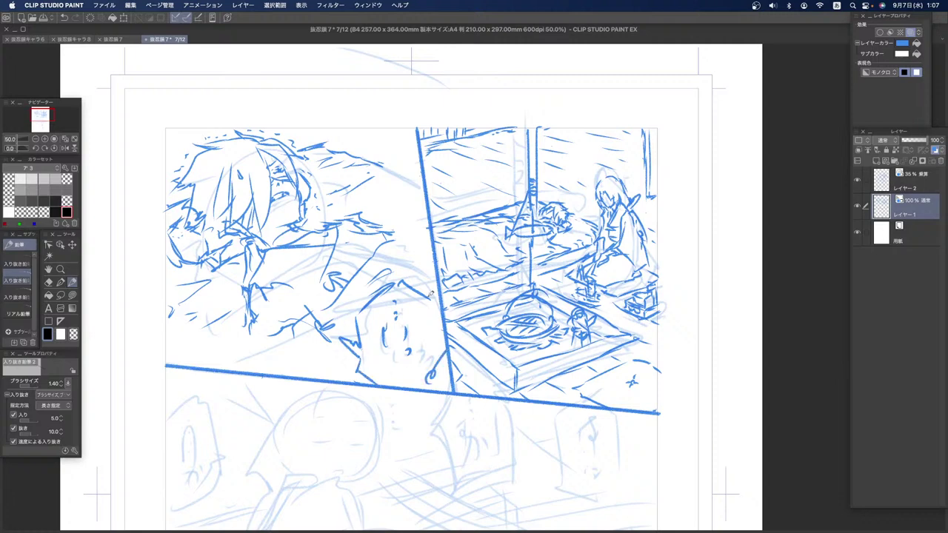
pyautogui.moveTo(429, 295)
pyautogui.mouseDown()
pyautogui.moveTo(447, 370)
pyautogui.moveTo(435, 382)
pyautogui.mouseUp()
# Step: Draw the blanket's lower edge and folds beneath the close-up character, extending its upper edge to the panel divider
pyautogui.moveTo(278, 334)
pyautogui.mouseDown()
pyautogui.moveTo(248, 361)
pyautogui.moveTo(268, 354)
pyautogui.mouseUp()
pyautogui.moveTo(261, 322); pyautogui.dragTo(274, 339)
pyautogui.moveTo(268, 328); pyautogui.dragTo(299, 314)
pyautogui.moveTo(264, 347); pyautogui.dragTo(227, 366)
pyautogui.moveTo(311, 335)
pyautogui.mouseDown()
pyautogui.moveTo(315, 294)
pyautogui.moveTo(331, 309)
pyautogui.moveTo(365, 254)
pyautogui.moveTo(401, 239)
pyautogui.moveTo(416, 242)
pyautogui.moveTo(409, 265)
pyautogui.moveTo(434, 242)
pyautogui.mouseUp()
pyautogui.moveTo(409, 244)
pyautogui.mouseDown()
pyautogui.moveTo(427, 235)
pyautogui.moveTo(403, 223)
pyautogui.moveTo(416, 231)
pyautogui.mouseUp()
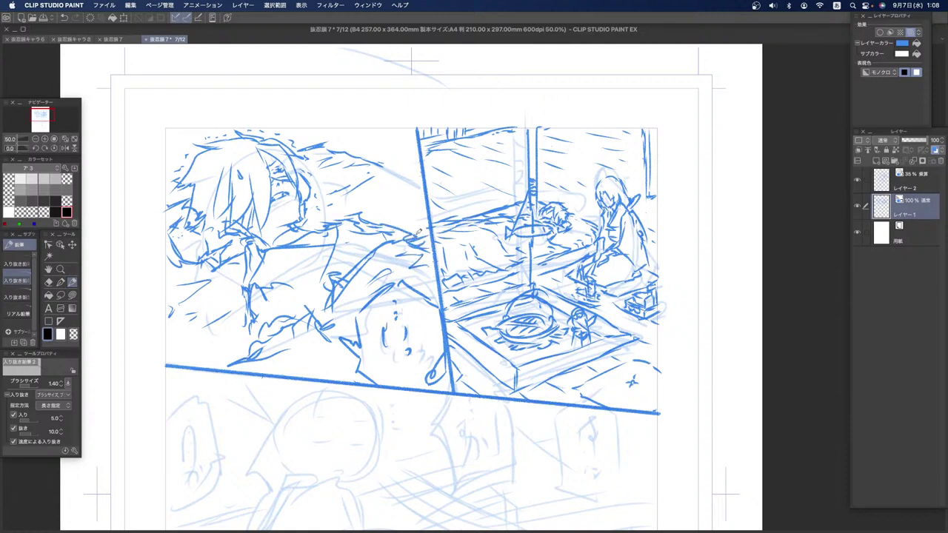
# Step: Extend the blanket contour to the panel divider and add short texture strokes to the close-up panel's lower corner
pyautogui.moveTo(383, 165); pyautogui.dragTo(416, 186)
pyautogui.moveTo(379, 198); pyautogui.dragTo(422, 183)
pyautogui.moveTo(407, 214); pyautogui.dragTo(419, 207)
pyautogui.moveTo(197, 349); pyautogui.dragTo(210, 339)
pyautogui.moveTo(208, 347); pyautogui.dragTo(220, 334)
pyautogui.moveTo(169, 355); pyautogui.dragTo(177, 362)
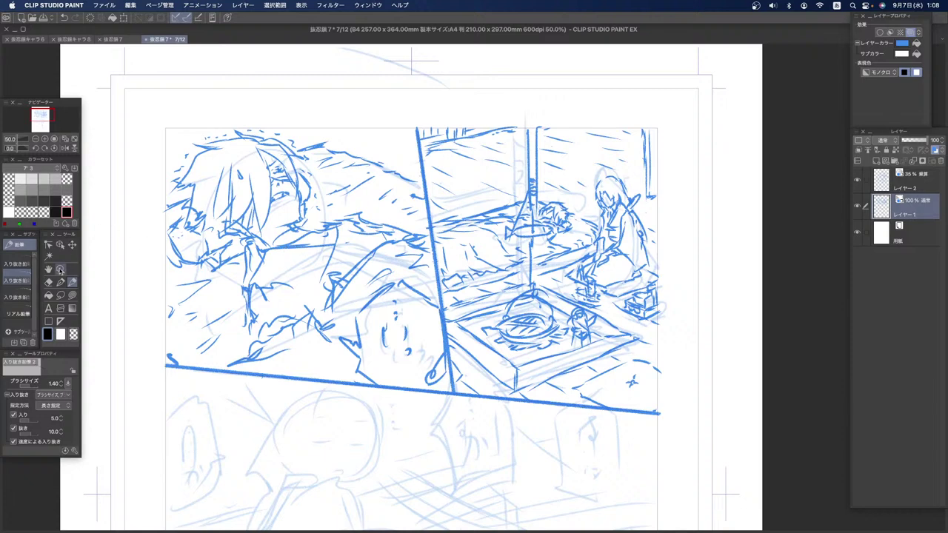
# Step: Scatter background texture strokes above and beside the close-up character's head, plus a few along the lower panel edge
pyautogui.moveTo(397, 165); pyautogui.dragTo(414, 156)
pyautogui.moveTo(352, 153); pyautogui.dragTo(409, 134)
pyautogui.moveTo(293, 143); pyautogui.dragTo(318, 134)
pyautogui.moveTo(183, 165); pyautogui.dragTo(164, 174)
pyautogui.moveTo(167, 141); pyautogui.dragTo(186, 138)
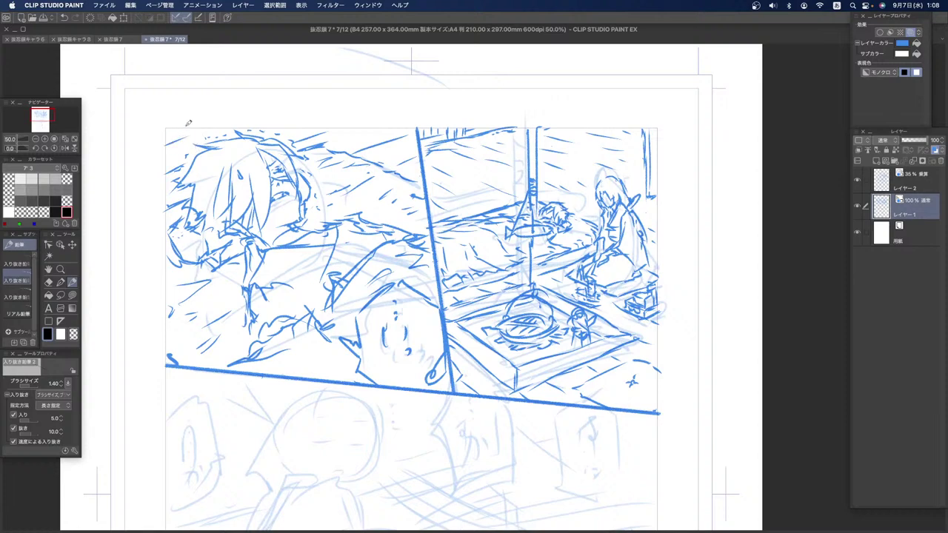
pyautogui.moveTo(182, 339)
pyautogui.mouseDown()
pyautogui.moveTo(174, 350)
pyautogui.moveTo(185, 364)
pyautogui.moveTo(206, 365)
pyautogui.mouseUp()
pyautogui.moveTo(315, 347)
pyautogui.mouseDown()
pyautogui.moveTo(344, 268)
pyautogui.moveTo(312, 324)
pyautogui.moveTo(308, 300)
pyautogui.moveTo(297, 326)
pyautogui.moveTo(274, 322)
pyautogui.moveTo(296, 345)
pyautogui.moveTo(319, 341)
pyautogui.moveTo(330, 309)
pyautogui.moveTo(281, 351)
pyautogui.moveTo(252, 359)
pyautogui.mouseUp()
# Step: Erase the folds beneath the close-up character's arm and redraw the cuff and the blanket folds leading to the speech bubble
pyautogui.click(73, 336)
pyautogui.click(48, 334)
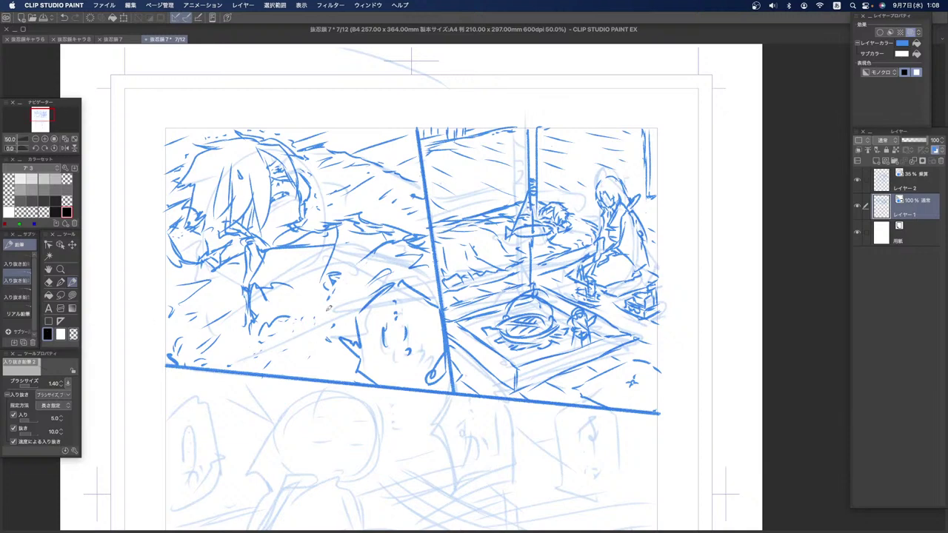
pyautogui.moveTo(349, 268)
pyautogui.mouseDown()
pyautogui.moveTo(305, 343)
pyautogui.moveTo(299, 338)
pyautogui.moveTo(268, 367)
pyautogui.moveTo(299, 353)
pyautogui.moveTo(265, 342)
pyautogui.moveTo(274, 352)
pyautogui.moveTo(301, 325)
pyautogui.moveTo(284, 324)
pyautogui.moveTo(278, 335)
pyautogui.moveTo(304, 329)
pyautogui.moveTo(289, 335)
pyautogui.moveTo(307, 338)
pyautogui.moveTo(277, 350)
pyautogui.moveTo(291, 339)
pyautogui.moveTo(266, 345)
pyautogui.moveTo(255, 330)
pyautogui.moveTo(259, 348)
pyautogui.moveTo(271, 316)
pyautogui.moveTo(267, 324)
pyautogui.mouseUp()
pyautogui.moveTo(276, 279); pyautogui.dragTo(277, 289)
pyautogui.moveTo(285, 282); pyautogui.dragTo(299, 311)
pyautogui.moveTo(301, 303)
pyautogui.mouseDown()
pyautogui.moveTo(311, 316)
pyautogui.moveTo(297, 312)
pyautogui.moveTo(304, 280)
pyautogui.moveTo(314, 320)
pyautogui.moveTo(290, 325)
pyautogui.mouseUp()
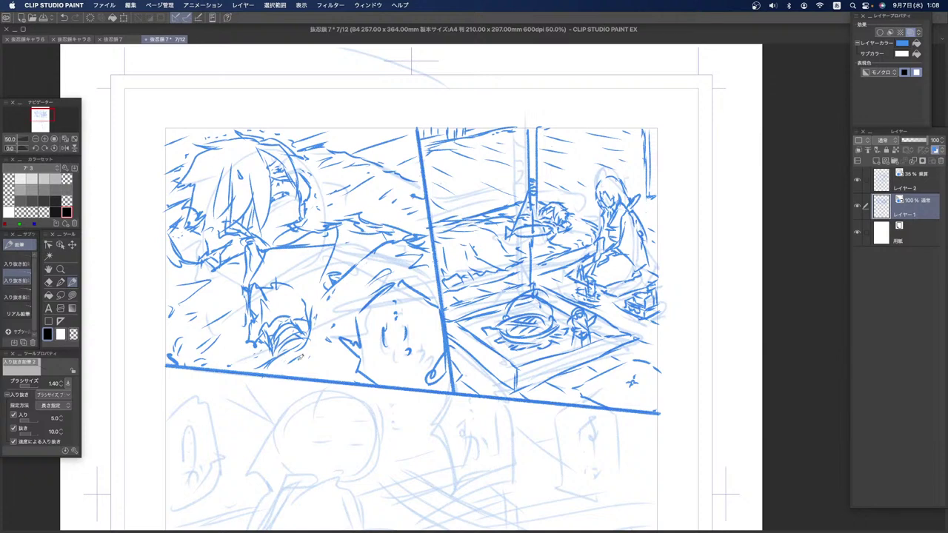
pyautogui.moveTo(311, 354)
pyautogui.mouseDown()
pyautogui.moveTo(333, 318)
pyautogui.moveTo(315, 325)
pyautogui.moveTo(337, 350)
pyautogui.moveTo(352, 311)
pyautogui.moveTo(322, 316)
pyautogui.moveTo(364, 276)
pyautogui.moveTo(334, 306)
pyautogui.moveTo(355, 295)
pyautogui.moveTo(347, 282)
pyautogui.moveTo(344, 363)
pyautogui.mouseUp()
pyautogui.moveTo(438, 383)
pyautogui.mouseDown()
pyautogui.moveTo(431, 373)
pyautogui.moveTo(415, 385)
pyautogui.moveTo(425, 380)
pyautogui.mouseUp()
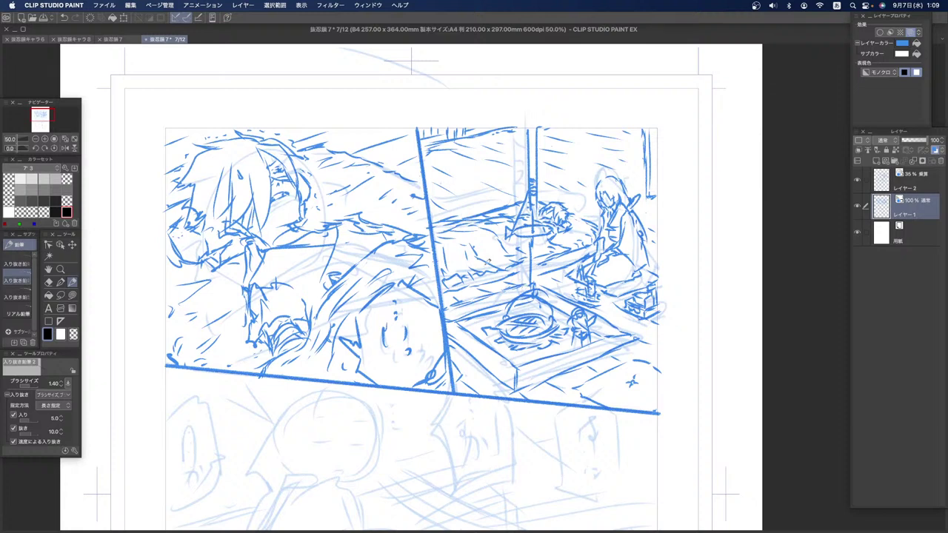
# Step: Erase the wall texture in the hearth panel and redraw it with shorter, sparser strokes
pyautogui.moveTo(255, 143); pyautogui.dragTo(268, 165)
pyautogui.click(73, 335)
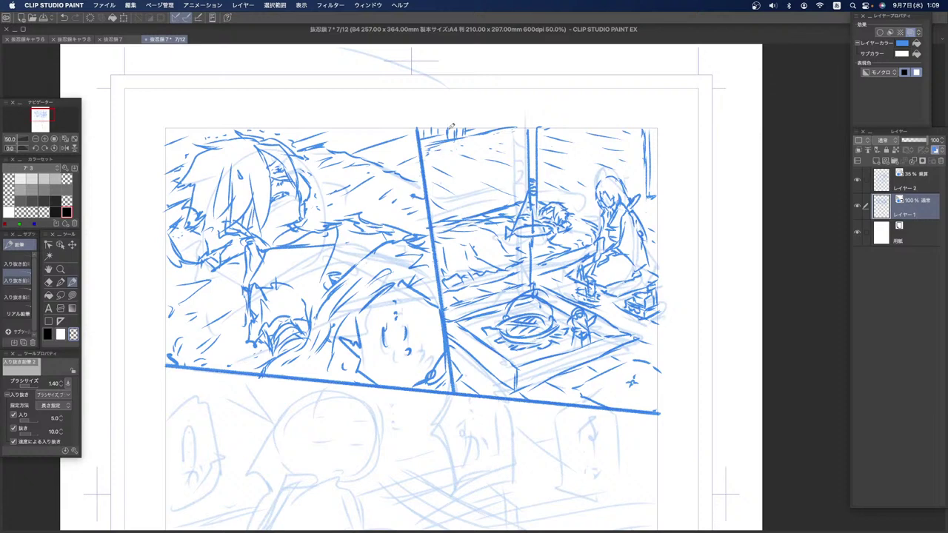
pyautogui.click(49, 282)
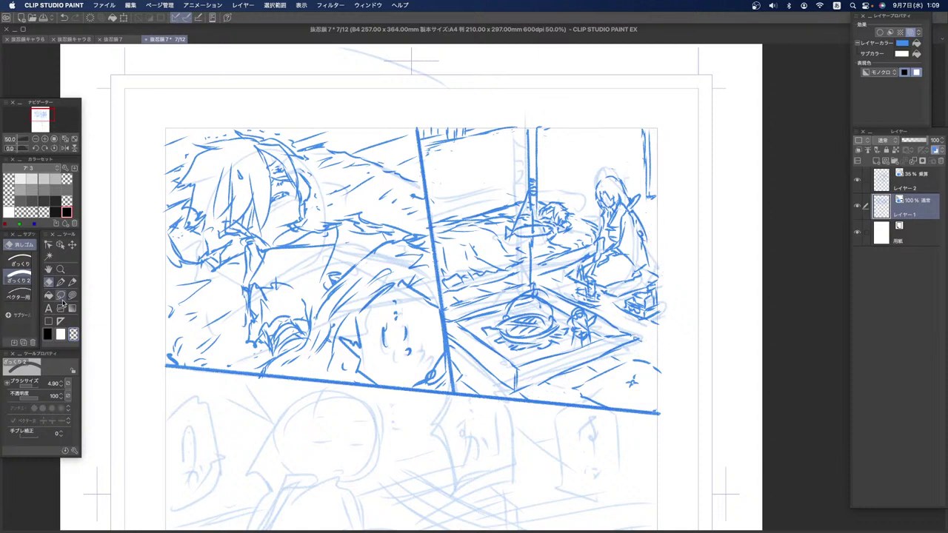
pyautogui.click(72, 282)
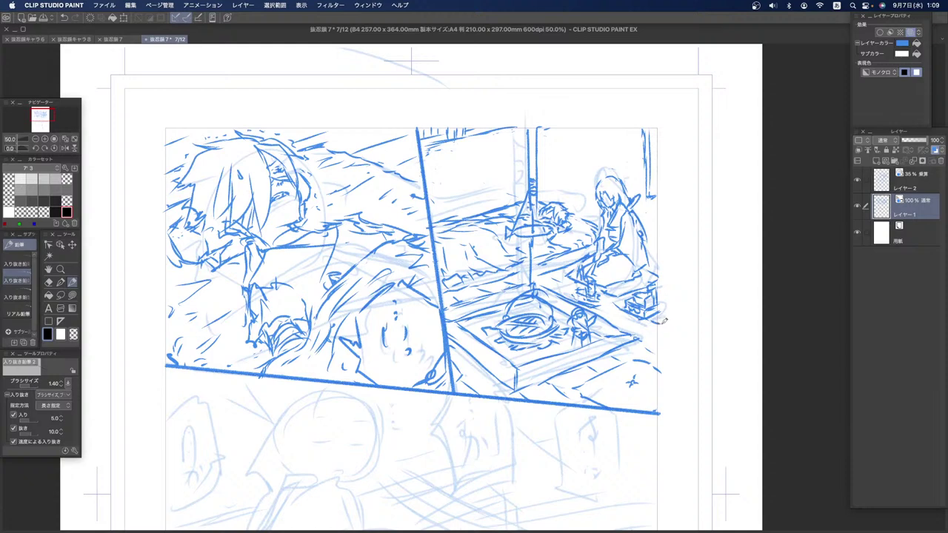
pyautogui.moveTo(442, 164)
pyautogui.mouseDown()
pyautogui.moveTo(496, 189)
pyautogui.moveTo(431, 176)
pyautogui.moveTo(497, 204)
pyautogui.moveTo(448, 180)
pyautogui.moveTo(479, 199)
pyautogui.moveTo(450, 204)
pyautogui.mouseUp()
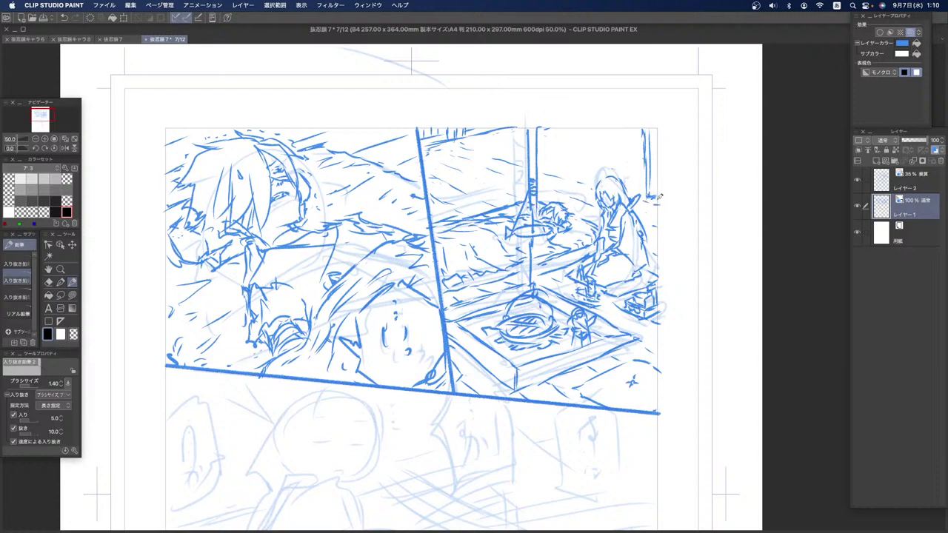
# Step: Erase the hearth panel's wall post, redraw it wider, and add texture strokes across the upper wall
pyautogui.press('e')
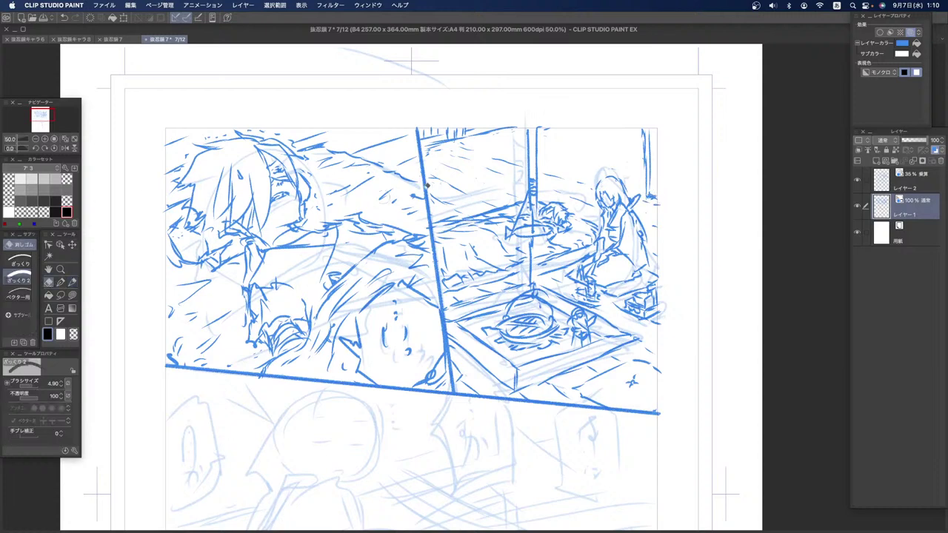
pyautogui.moveTo(655, 193)
pyautogui.mouseDown()
pyautogui.moveTo(644, 133)
pyautogui.moveTo(635, 201)
pyautogui.mouseUp()
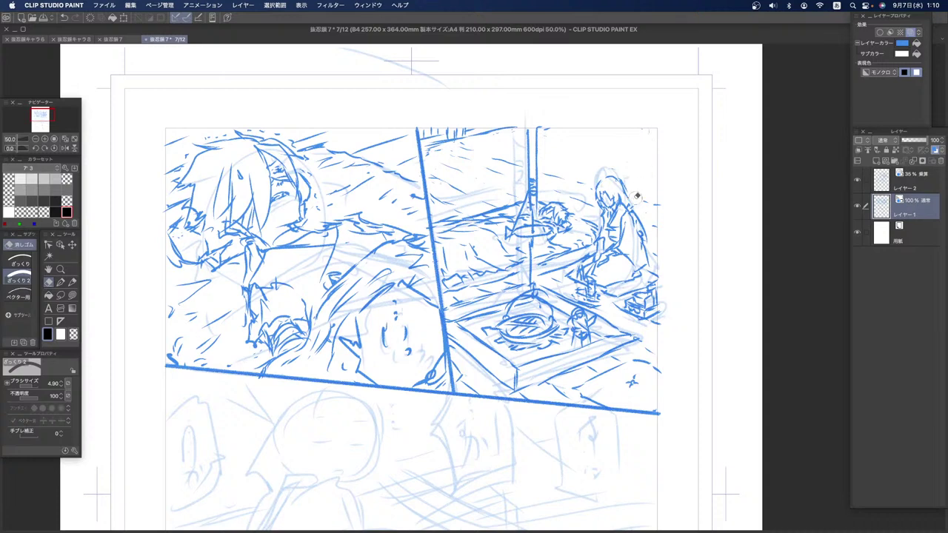
pyautogui.click(72, 282)
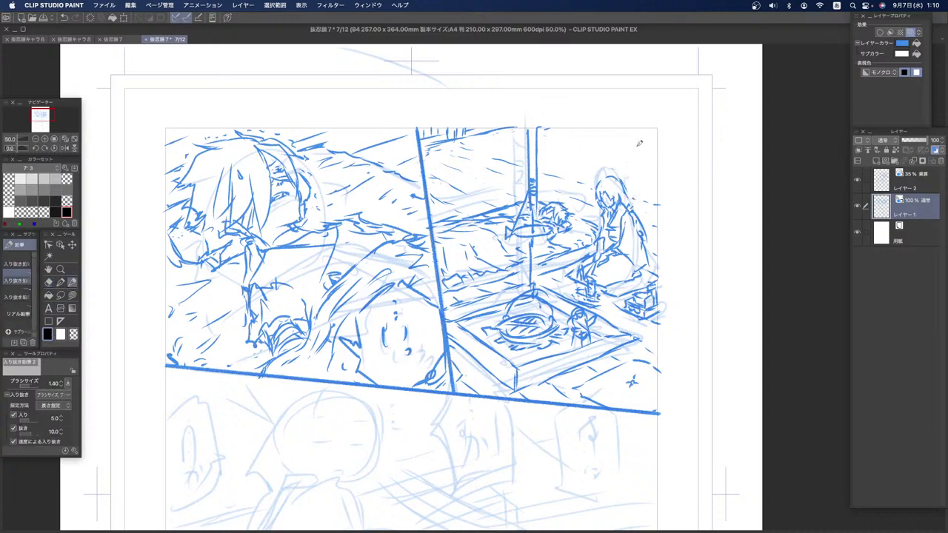
pyautogui.moveTo(634, 129); pyautogui.dragTo(635, 190)
pyautogui.moveTo(646, 128)
pyautogui.mouseDown()
pyautogui.moveTo(648, 201)
pyautogui.moveTo(660, 193)
pyautogui.moveTo(658, 149)
pyautogui.moveTo(658, 197)
pyautogui.mouseUp()
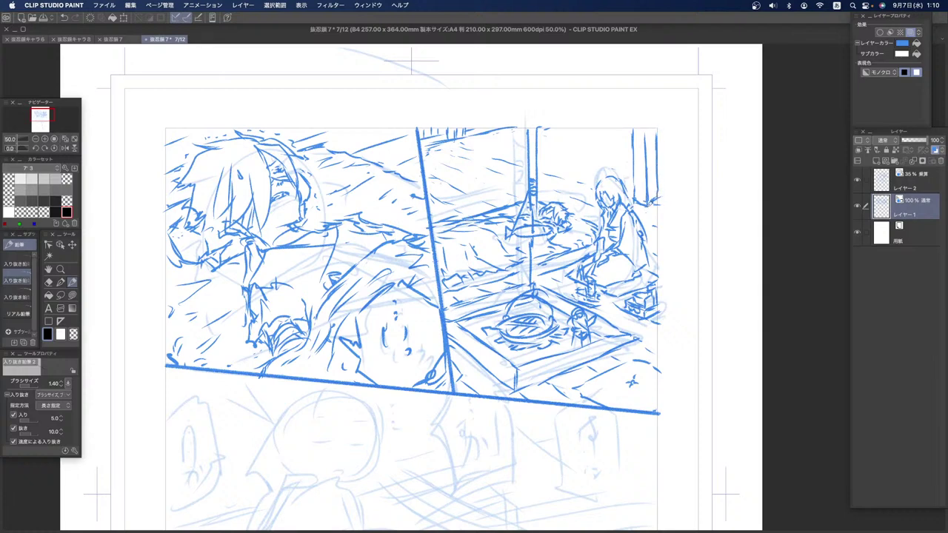
pyautogui.moveTo(635, 132); pyautogui.dragTo(639, 194)
pyautogui.moveTo(481, 137); pyautogui.dragTo(518, 148)
pyautogui.moveTo(554, 146)
pyautogui.mouseDown()
pyautogui.moveTo(594, 152)
pyautogui.moveTo(630, 139)
pyautogui.mouseUp()
pyautogui.click(658, 158)
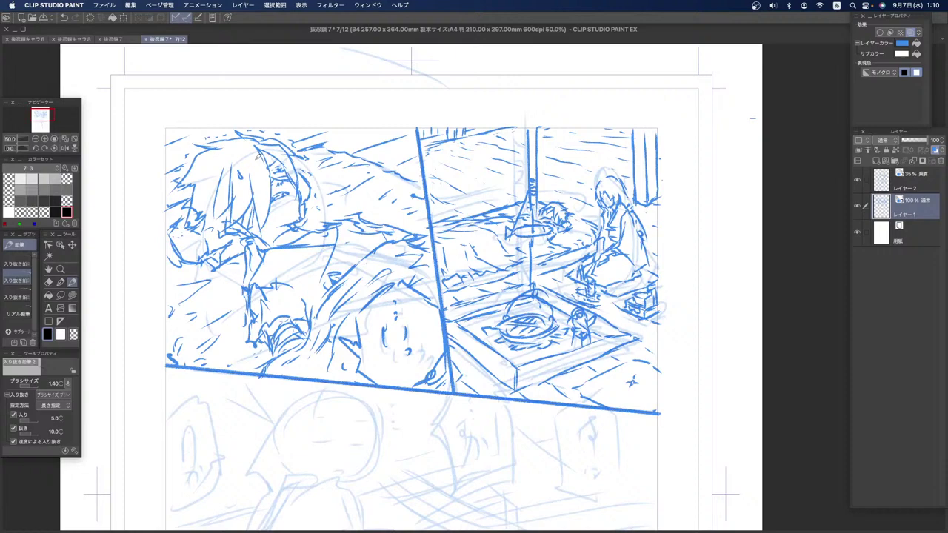
# Step: Flip the canvas horizontally at the wide middle panel and return to the pencil
pyautogui.click(49, 268)
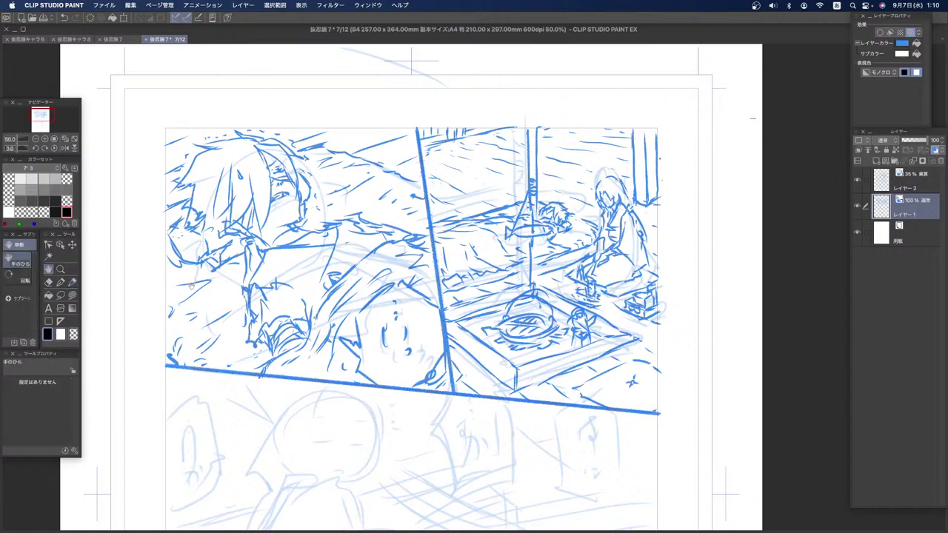
pyautogui.moveTo(335, 253); pyautogui.dragTo(328, 127)
pyautogui.moveTo(310, 239); pyautogui.dragTo(292, 149)
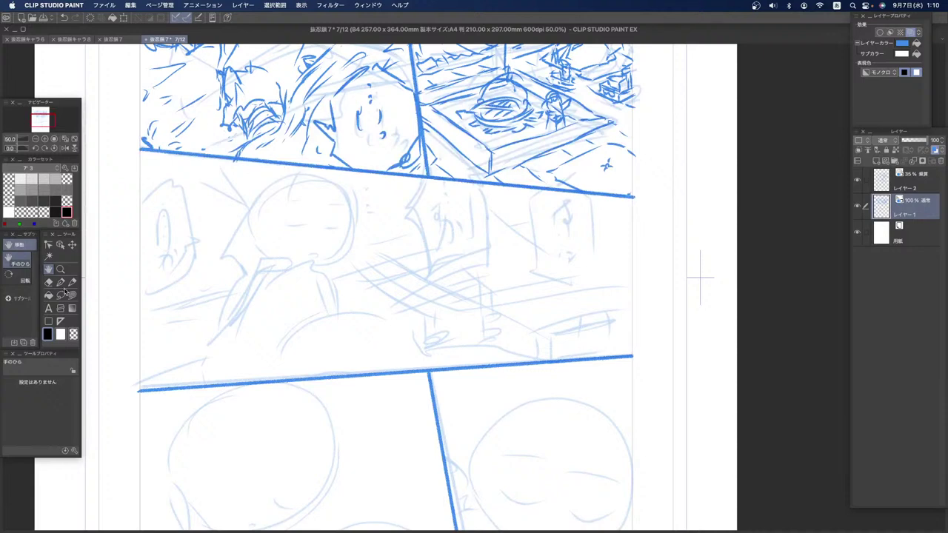
pyautogui.click(66, 149)
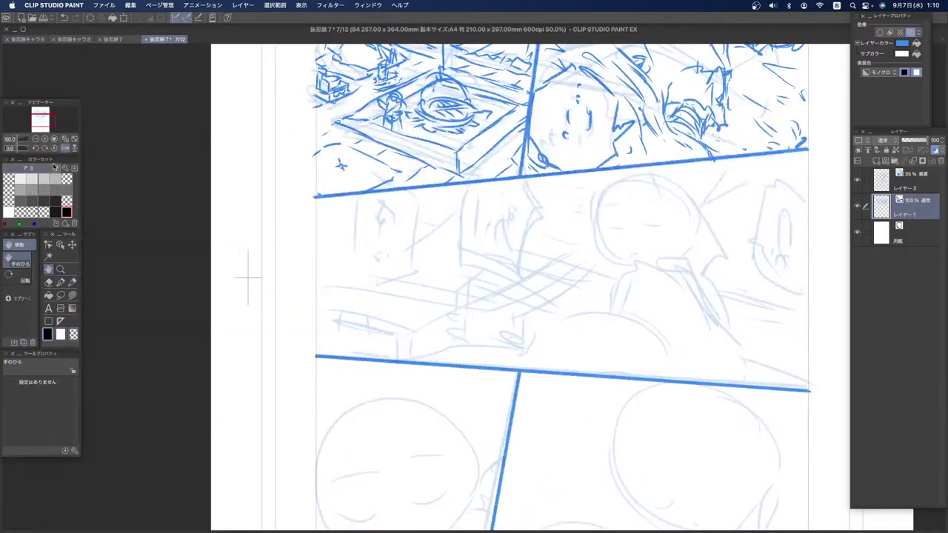
pyautogui.click(72, 282)
pyautogui.moveTo(623, 194); pyautogui.dragTo(624, 227)
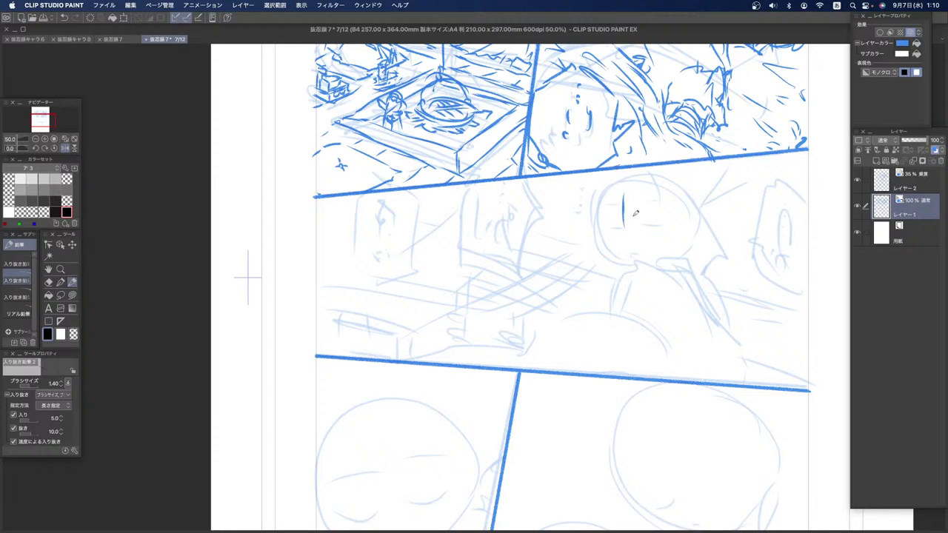
pyautogui.moveTo(635, 242); pyautogui.dragTo(662, 271)
pyautogui.hotkey('ctrl', 'z')
pyautogui.hotkey('ctrl', 'z')
pyautogui.hotkey('ctrl', 'z')
pyautogui.hotkey('ctrl', 'z')
pyautogui.hotkey('ctrl', 'z')
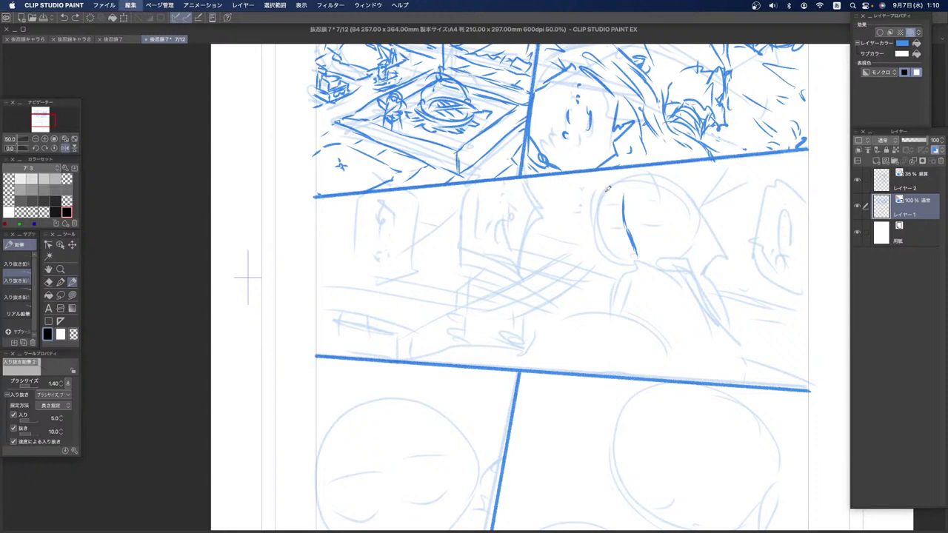
pyautogui.hotkey('ctrl', 'z')
pyautogui.hotkey('ctrl', 'z')
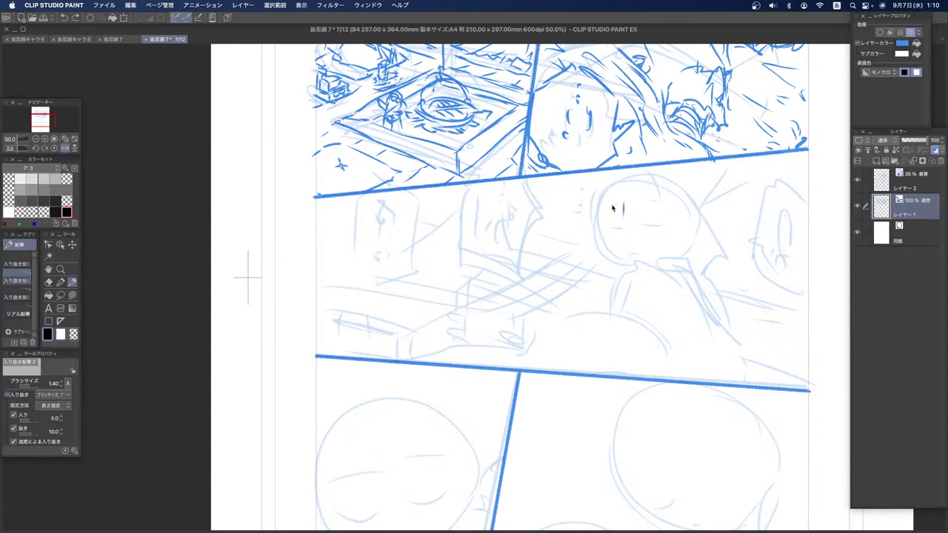
# Step: Pencil the middle panel character's face outline, lowered eyes and parted bangs over the rough head circle
pyautogui.moveTo(601, 194)
pyautogui.mouseDown()
pyautogui.moveTo(630, 260)
pyautogui.moveTo(653, 270)
pyautogui.moveTo(681, 238)
pyautogui.mouseUp()
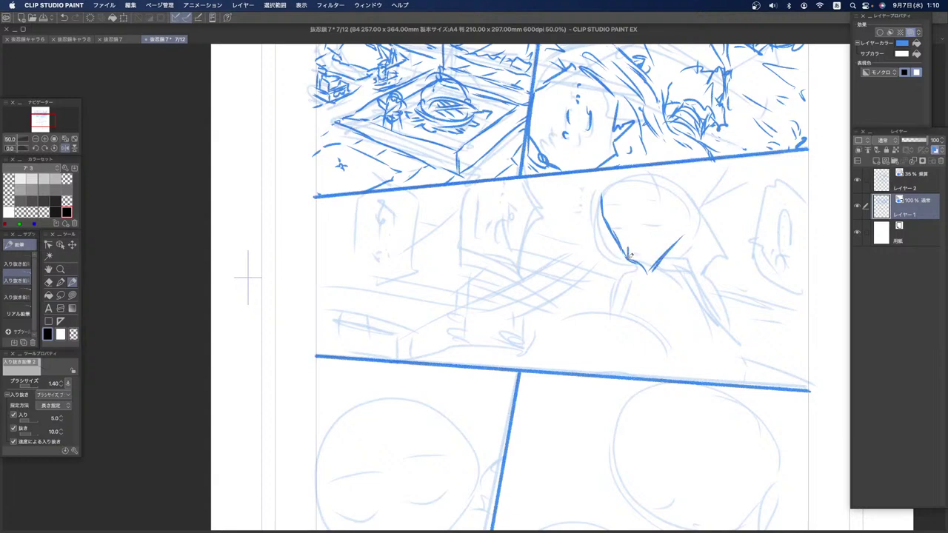
pyautogui.moveTo(638, 233)
pyautogui.mouseDown()
pyautogui.moveTo(657, 209)
pyautogui.moveTo(651, 231)
pyautogui.mouseUp()
pyautogui.moveTo(636, 230); pyautogui.dragTo(655, 229)
pyautogui.moveTo(632, 218); pyautogui.dragTo(656, 216)
pyautogui.moveTo(614, 193)
pyautogui.mouseDown()
pyautogui.moveTo(647, 228)
pyautogui.moveTo(658, 217)
pyautogui.moveTo(663, 224)
pyautogui.moveTo(662, 214)
pyautogui.moveTo(673, 243)
pyautogui.mouseUp()
pyautogui.moveTo(680, 208); pyautogui.dragTo(685, 235)
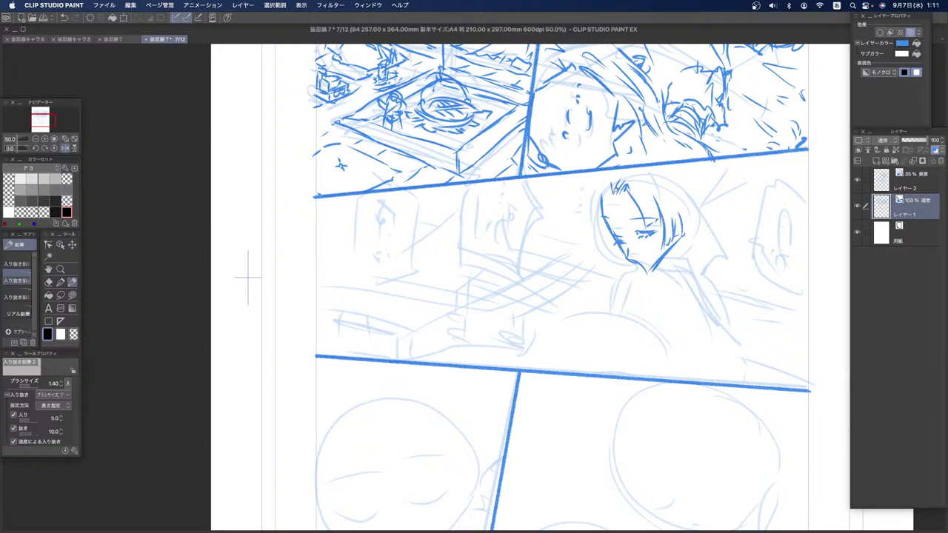
# Step: Draw the middle panel character's outer side hair and the upper back-of-head contour, undoing the stray hair strokes
pyautogui.moveTo(608, 183)
pyautogui.mouseDown()
pyautogui.moveTo(605, 231)
pyautogui.moveTo(593, 217)
pyautogui.moveTo(602, 237)
pyautogui.moveTo(627, 264)
pyautogui.moveTo(650, 262)
pyautogui.mouseUp()
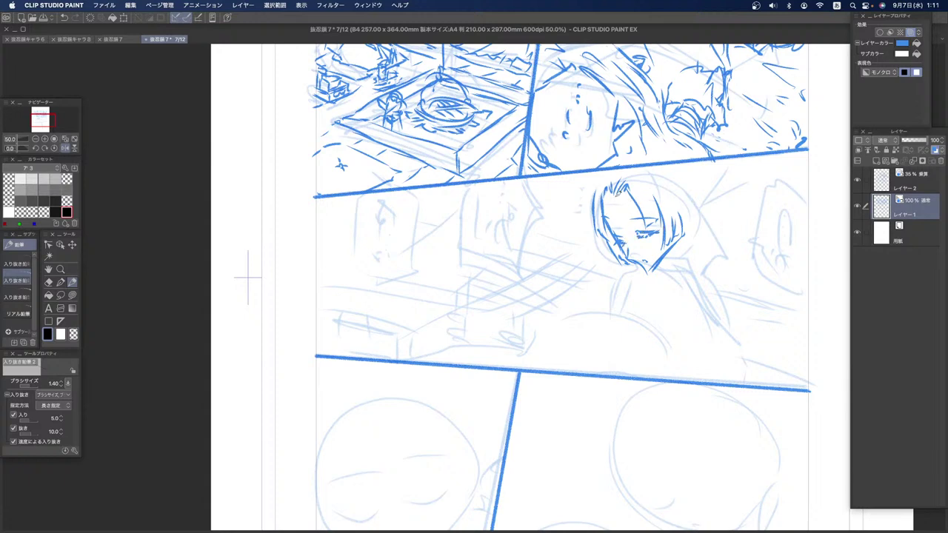
pyautogui.moveTo(619, 184)
pyautogui.mouseDown()
pyautogui.moveTo(615, 193)
pyautogui.moveTo(626, 192)
pyautogui.moveTo(596, 194)
pyautogui.mouseUp()
pyautogui.moveTo(681, 160)
pyautogui.mouseDown()
pyautogui.moveTo(700, 170)
pyautogui.moveTo(717, 231)
pyautogui.moveTo(669, 274)
pyautogui.moveTo(678, 277)
pyautogui.mouseUp()
pyautogui.moveTo(675, 222); pyautogui.dragTo(710, 286)
pyautogui.press('super+z')
pyautogui.press('super+z')
pyautogui.press('super+z')
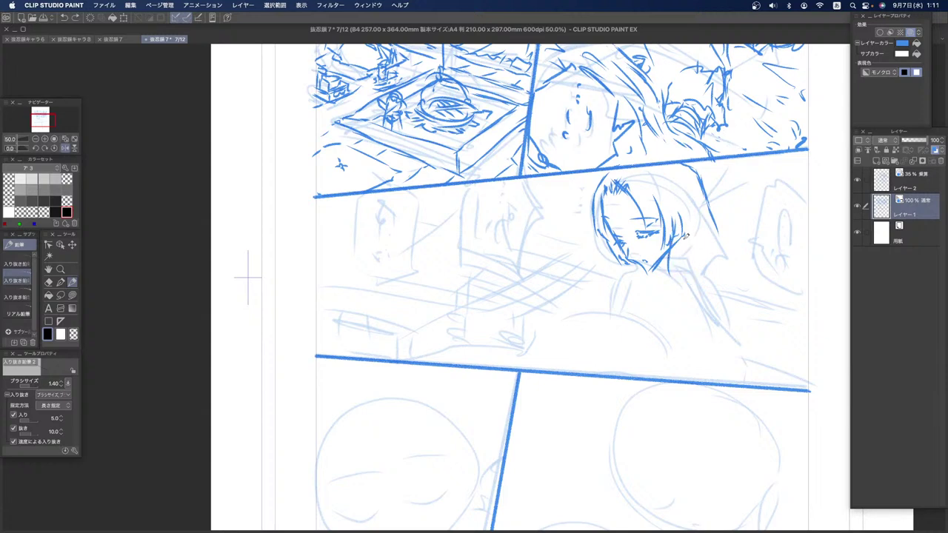
# Step: Refine the side lock beside the character's cheek and draw the collar lines around the neck and shoulder
pyautogui.moveTo(673, 203)
pyautogui.mouseDown()
pyautogui.moveTo(674, 247)
pyautogui.moveTo(680, 237)
pyautogui.mouseUp()
pyautogui.press('c')
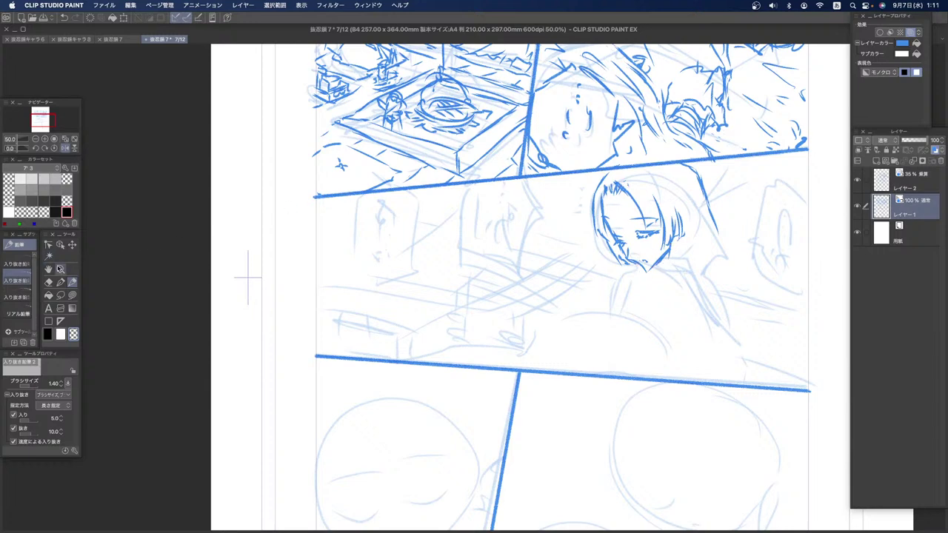
pyautogui.click(48, 334)
pyautogui.moveTo(662, 264)
pyautogui.mouseDown()
pyautogui.moveTo(688, 252)
pyautogui.moveTo(702, 259)
pyautogui.moveTo(661, 284)
pyautogui.moveTo(689, 254)
pyautogui.moveTo(713, 262)
pyautogui.mouseUp()
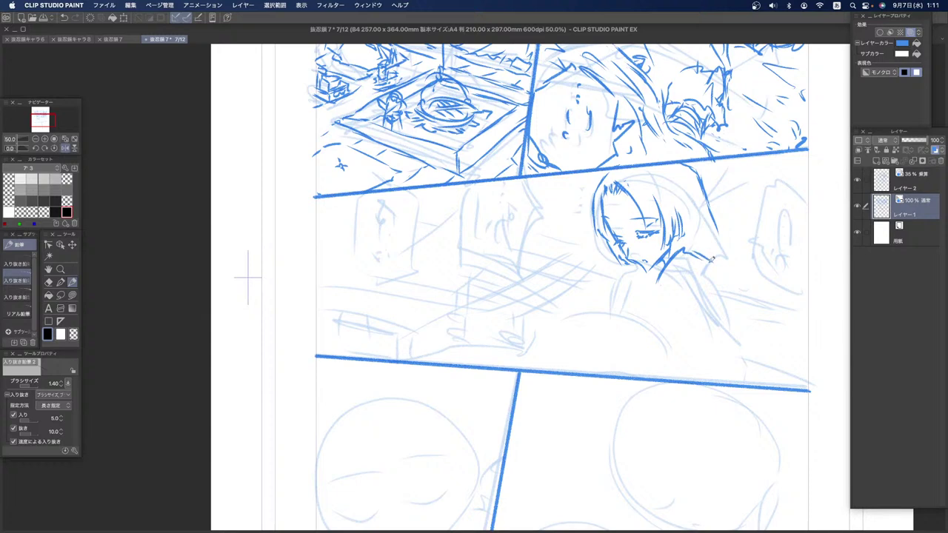
pyautogui.moveTo(663, 284)
pyautogui.mouseDown()
pyautogui.moveTo(683, 265)
pyautogui.moveTo(712, 259)
pyautogui.moveTo(697, 251)
pyautogui.moveTo(724, 254)
pyautogui.moveTo(700, 253)
pyautogui.moveTo(722, 281)
pyautogui.mouseUp()
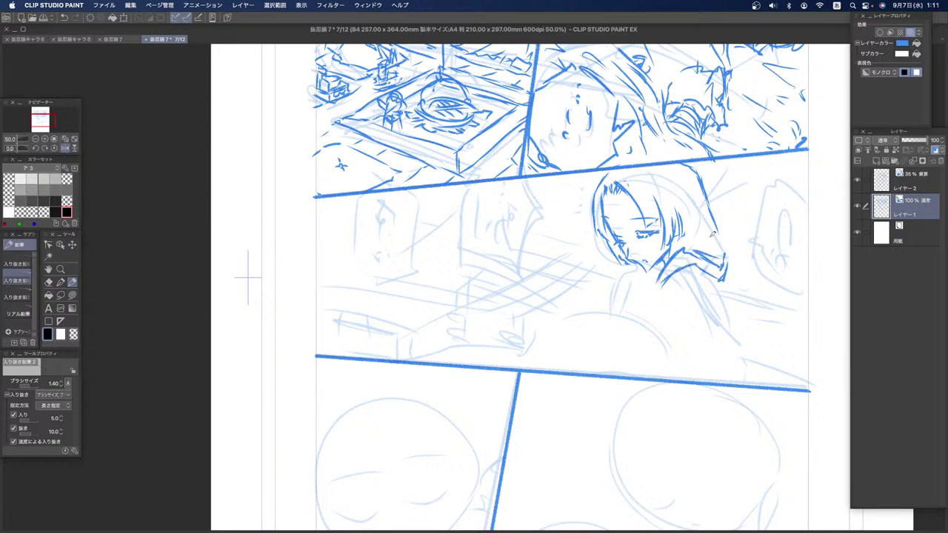
pyautogui.moveTo(705, 202)
pyautogui.mouseDown()
pyautogui.moveTo(735, 236)
pyautogui.moveTo(748, 295)
pyautogui.mouseUp()
pyautogui.press('super+z')
pyautogui.press('super+z')
pyautogui.press('super+z')
pyautogui.press('super+z')
pyautogui.press('super+z')
# Step: Draw the long back hair running down to a tied knot with fanned loops and long ends trailing to the panel's lower edge
pyautogui.moveTo(708, 208)
pyautogui.mouseDown()
pyautogui.moveTo(745, 237)
pyautogui.moveTo(751, 276)
pyautogui.mouseUp()
pyautogui.moveTo(711, 235)
pyautogui.mouseDown()
pyautogui.moveTo(741, 275)
pyautogui.moveTo(731, 279)
pyautogui.moveTo(759, 268)
pyautogui.moveTo(746, 281)
pyautogui.mouseUp()
pyautogui.moveTo(764, 198)
pyautogui.mouseDown()
pyautogui.moveTo(755, 256)
pyautogui.moveTo(792, 268)
pyautogui.moveTo(740, 283)
pyautogui.mouseUp()
pyautogui.moveTo(786, 210); pyautogui.dragTo(773, 241)
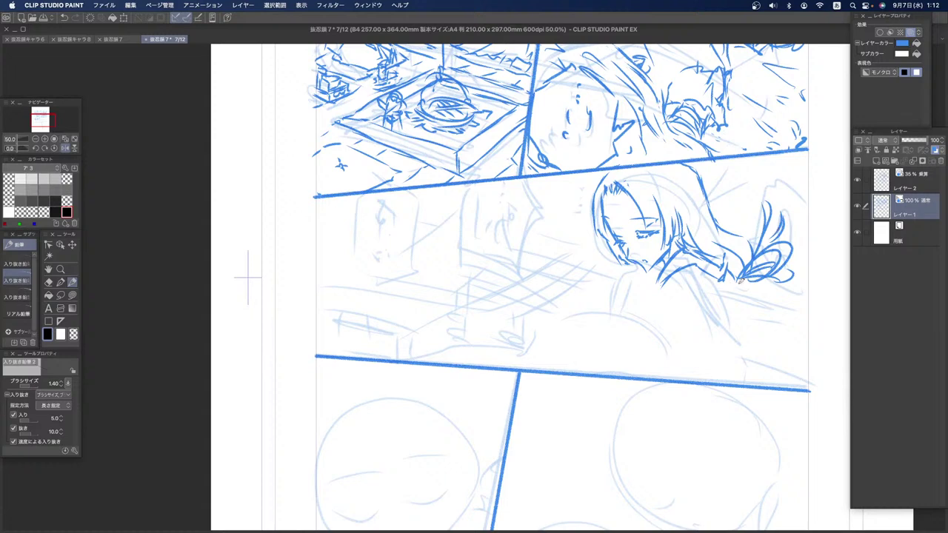
pyautogui.moveTo(743, 282)
pyautogui.mouseDown()
pyautogui.moveTo(776, 378)
pyautogui.moveTo(795, 383)
pyautogui.moveTo(758, 384)
pyautogui.mouseUp()
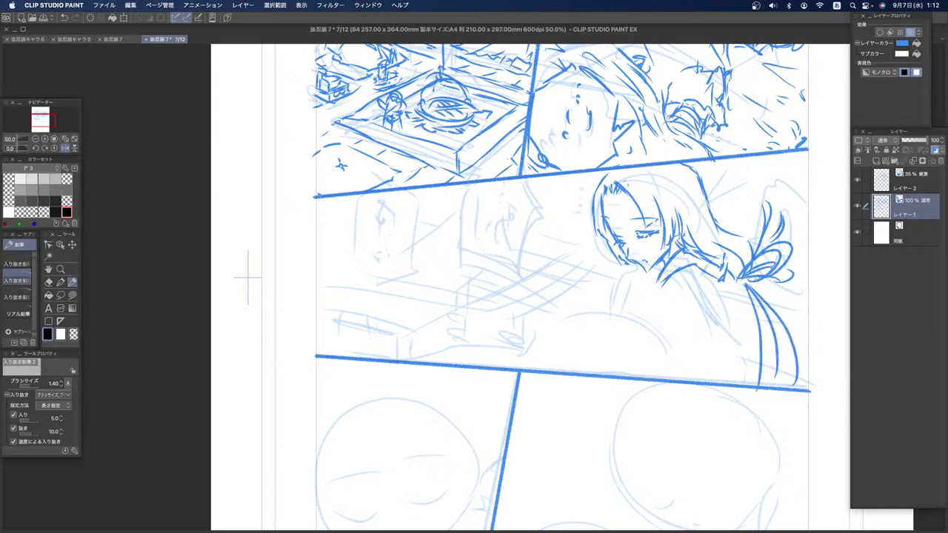
# Step: Sketch the character's shoulder, chest and sleeve folds below the collar in the middle panel
pyautogui.moveTo(664, 279); pyautogui.dragTo(655, 308)
pyautogui.moveTo(729, 278); pyautogui.dragTo(737, 308)
pyautogui.moveTo(664, 290)
pyautogui.mouseDown()
pyautogui.moveTo(697, 280)
pyautogui.moveTo(707, 305)
pyautogui.moveTo(690, 343)
pyautogui.mouseUp()
pyautogui.moveTo(666, 286); pyautogui.dragTo(650, 311)
pyautogui.moveTo(707, 320)
pyautogui.mouseDown()
pyautogui.moveTo(702, 372)
pyautogui.moveTo(714, 379)
pyautogui.mouseUp()
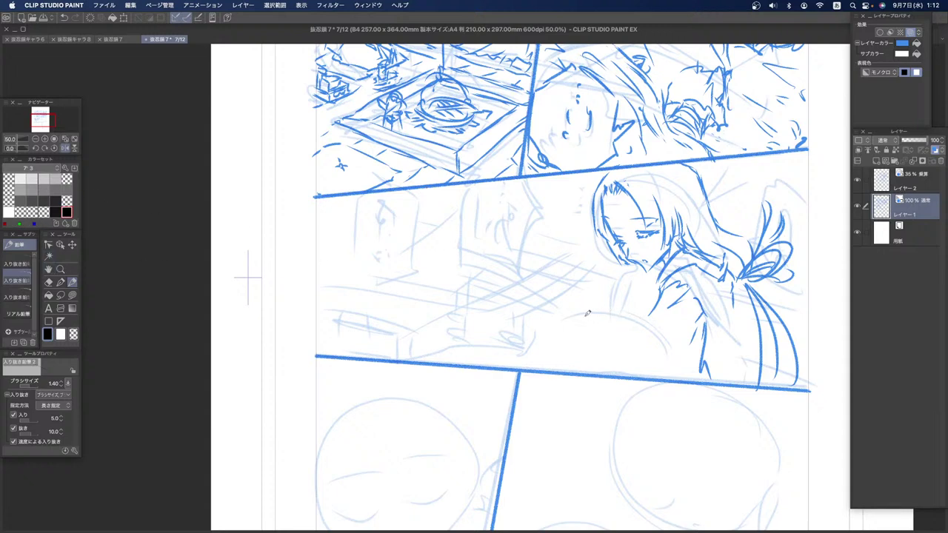
pyautogui.moveTo(604, 309)
pyautogui.mouseDown()
pyautogui.moveTo(639, 299)
pyautogui.moveTo(661, 321)
pyautogui.moveTo(641, 326)
pyautogui.moveTo(692, 367)
pyautogui.moveTo(672, 361)
pyautogui.moveTo(690, 379)
pyautogui.mouseUp()
pyautogui.moveTo(640, 324); pyautogui.dragTo(685, 337)
pyautogui.moveTo(665, 345); pyautogui.dragTo(687, 338)
pyautogui.moveTo(601, 309)
pyautogui.mouseDown()
pyautogui.moveTo(616, 295)
pyautogui.moveTo(513, 326)
pyautogui.mouseUp()
pyautogui.moveTo(564, 313)
pyautogui.mouseDown()
pyautogui.moveTo(486, 356)
pyautogui.moveTo(547, 325)
pyautogui.moveTo(505, 367)
pyautogui.mouseUp()
pyautogui.moveTo(569, 342)
pyautogui.mouseDown()
pyautogui.moveTo(562, 369)
pyautogui.moveTo(561, 331)
pyautogui.moveTo(531, 366)
pyautogui.mouseUp()
pyautogui.moveTo(641, 277)
pyautogui.mouseDown()
pyautogui.moveTo(597, 310)
pyautogui.moveTo(565, 293)
pyautogui.moveTo(482, 321)
pyautogui.mouseUp()
pyautogui.moveTo(547, 317)
pyautogui.mouseDown()
pyautogui.moveTo(502, 325)
pyautogui.moveTo(453, 354)
pyautogui.mouseUp()
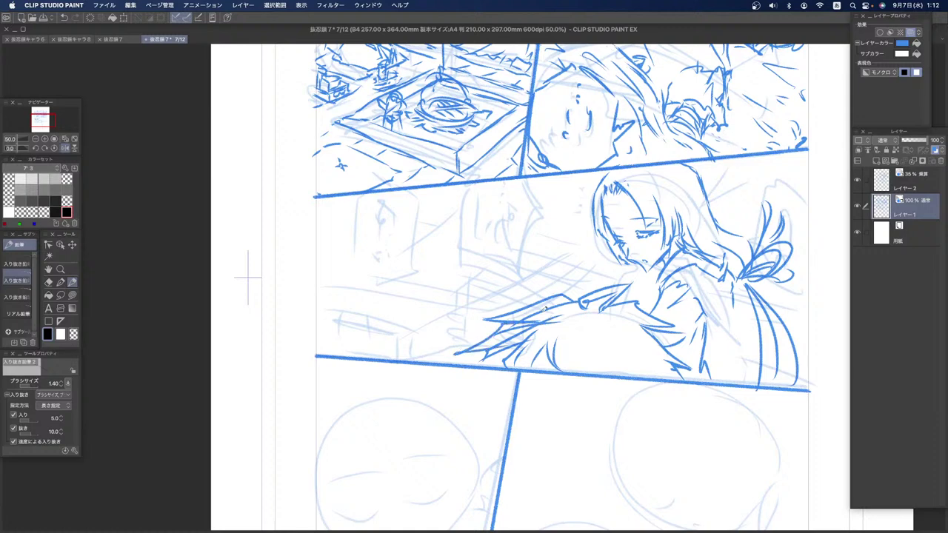
pyautogui.press('super+z')
pyautogui.press('super+z')
pyautogui.press('super+z')
pyautogui.press('super+z')
pyautogui.press('super+z')
pyautogui.press('super+z')
pyautogui.press('super+z')
pyautogui.press('super+z')
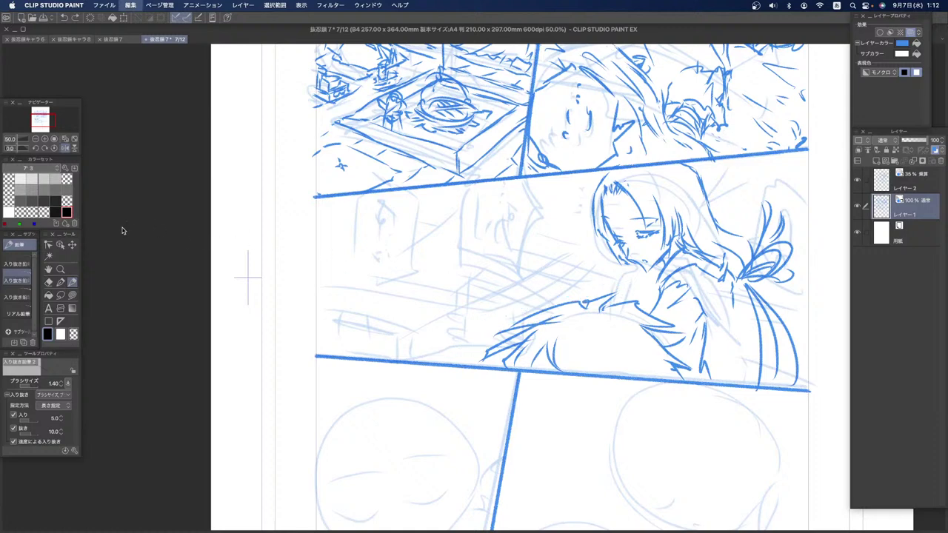
pyautogui.press('super+z')
pyautogui.press('super+z')
pyautogui.press('super+z')
pyautogui.press('super+z')
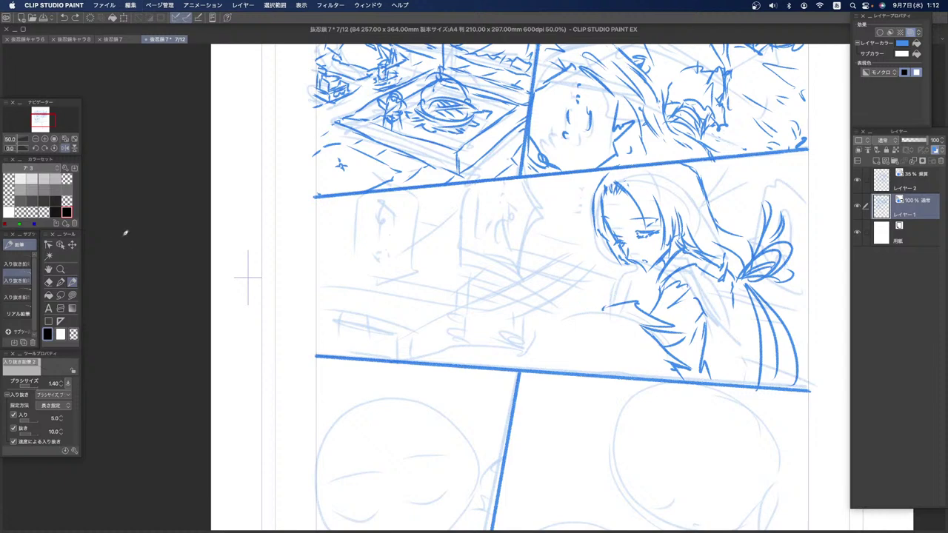
pyautogui.press('super+z')
pyautogui.press('super+z')
pyautogui.press('super+z')
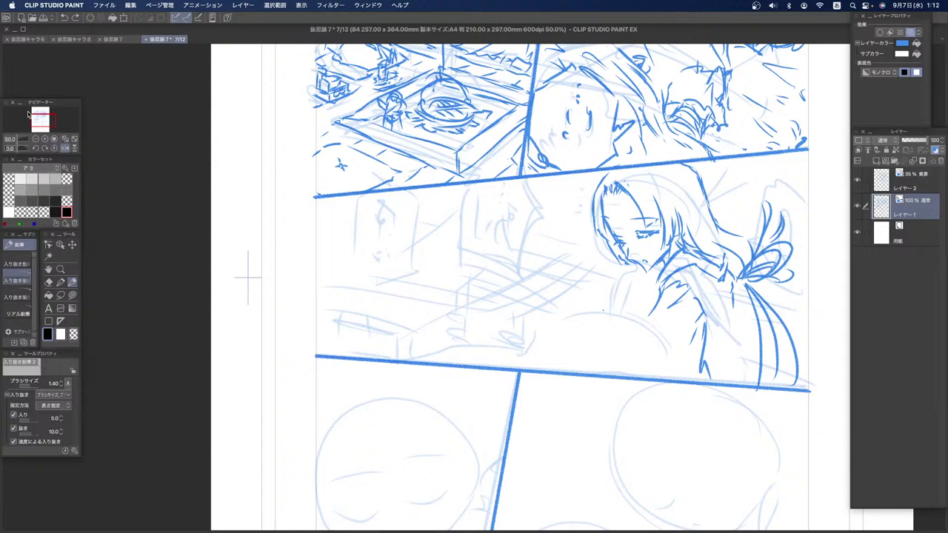
# Step: Shift the Navigator palette slightly down by adjusting the palette dock's upper edge
pyautogui.doubleClick(35, 103)
pyautogui.doubleClick(30, 104)
pyautogui.moveTo(39, 103); pyautogui.dragTo(40, 110)
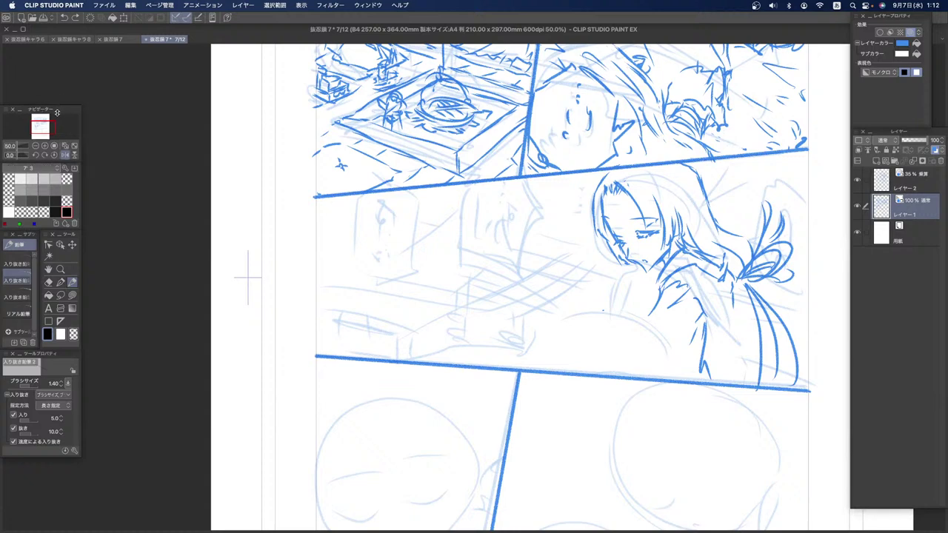
# Step: Detach the Navigator palette and float it beside the Tool palette, checking the drawing mirrored and back
pyautogui.moveTo(38, 112); pyautogui.dragTo(120, 234)
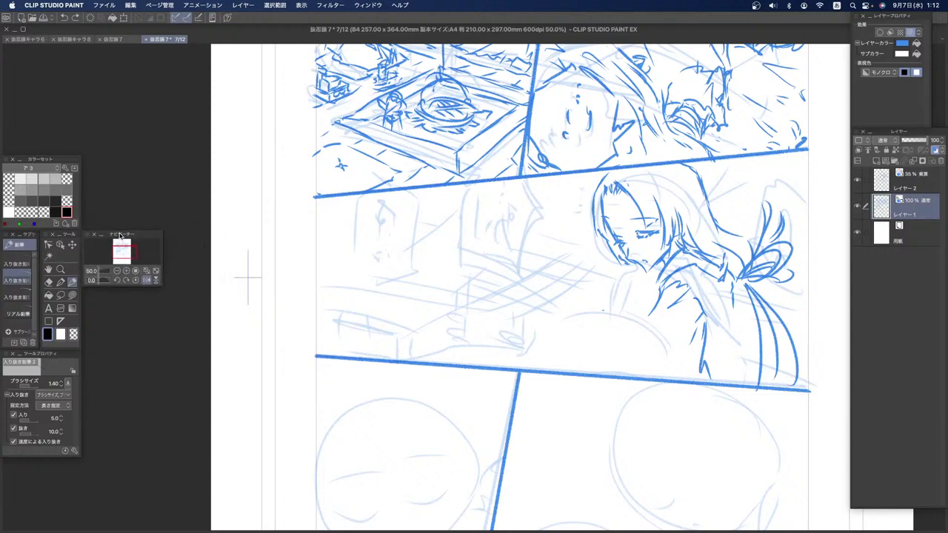
pyautogui.click(146, 280)
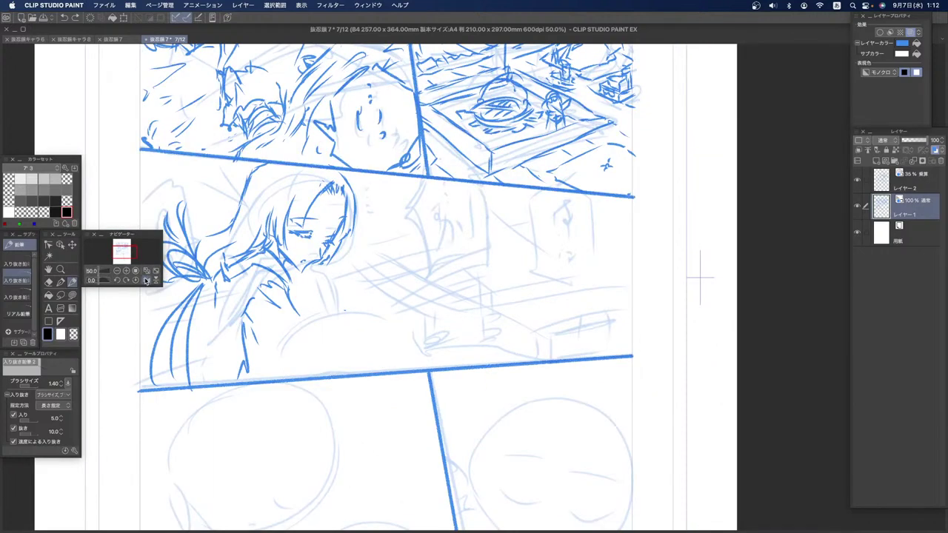
pyautogui.click(146, 279)
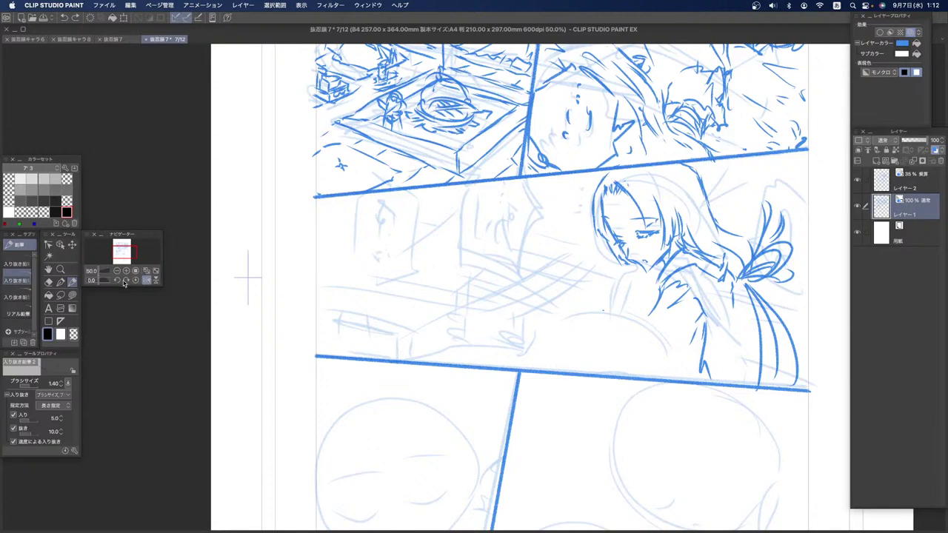
# Step: Try pencilling the foreground character's head outline and spiky hair below the seated character in the middle panel
pyautogui.moveTo(98, 281); pyautogui.dragTo(93, 274)
pyautogui.moveTo(128, 245); pyautogui.dragTo(124, 248)
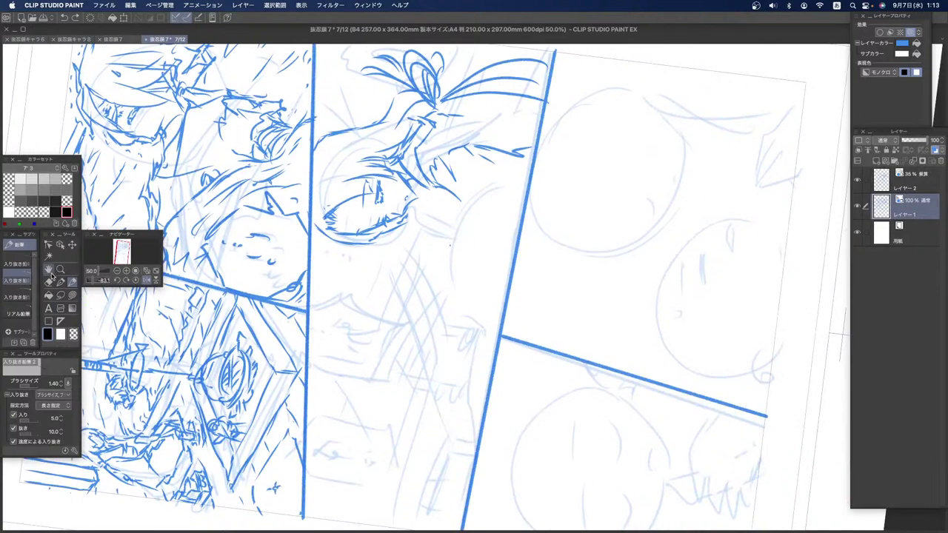
pyautogui.click(50, 273)
pyautogui.moveTo(398, 194); pyautogui.dragTo(322, 169)
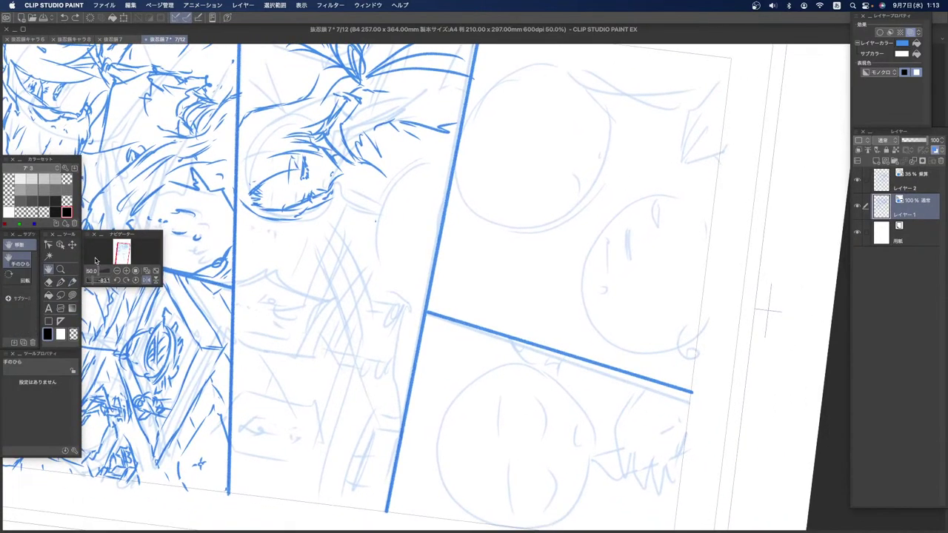
pyautogui.moveTo(92, 283); pyautogui.dragTo(93, 282)
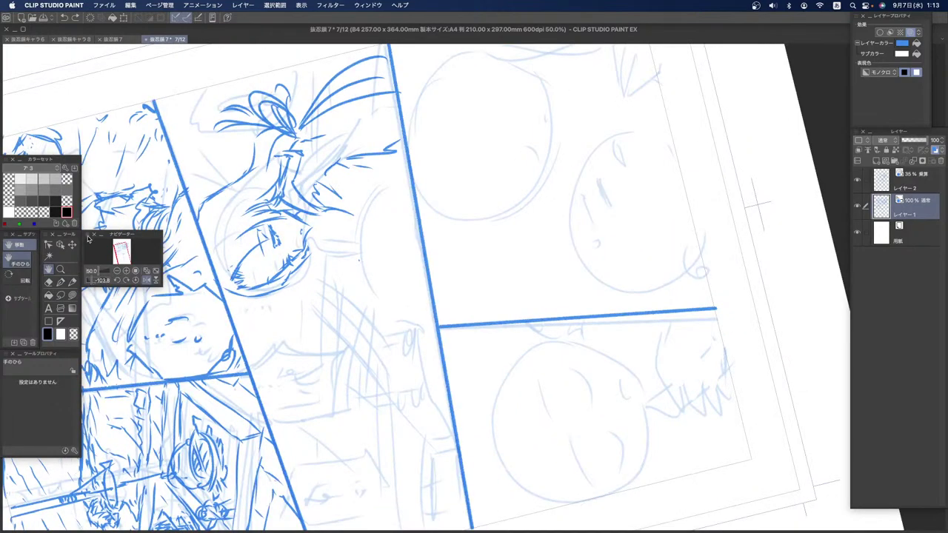
pyautogui.click(71, 281)
pyautogui.moveTo(362, 217)
pyautogui.mouseDown()
pyautogui.moveTo(368, 205)
pyautogui.moveTo(356, 221)
pyautogui.moveTo(351, 282)
pyautogui.moveTo(380, 317)
pyautogui.mouseUp()
pyautogui.moveTo(374, 247); pyautogui.dragTo(382, 324)
pyautogui.moveTo(370, 269); pyautogui.dragTo(408, 354)
pyautogui.moveTo(402, 300); pyautogui.dragTo(441, 346)
pyautogui.moveTo(376, 173); pyautogui.dragTo(365, 209)
pyautogui.moveTo(383, 121); pyautogui.dragTo(368, 197)
pyautogui.moveTo(405, 160); pyautogui.dragTo(397, 198)
# Step: Try extending the foreground hair in long tapering strands along the panel's lower border and adding inner strands
pyautogui.moveTo(399, 280)
pyautogui.mouseDown()
pyautogui.moveTo(423, 305)
pyautogui.moveTo(434, 395)
pyautogui.mouseUp()
pyautogui.moveTo(427, 341); pyautogui.dragTo(457, 474)
pyautogui.moveTo(445, 434); pyautogui.dragTo(466, 510)
pyautogui.moveTo(424, 337)
pyautogui.mouseDown()
pyautogui.moveTo(441, 394)
pyautogui.moveTo(441, 380)
pyautogui.mouseUp()
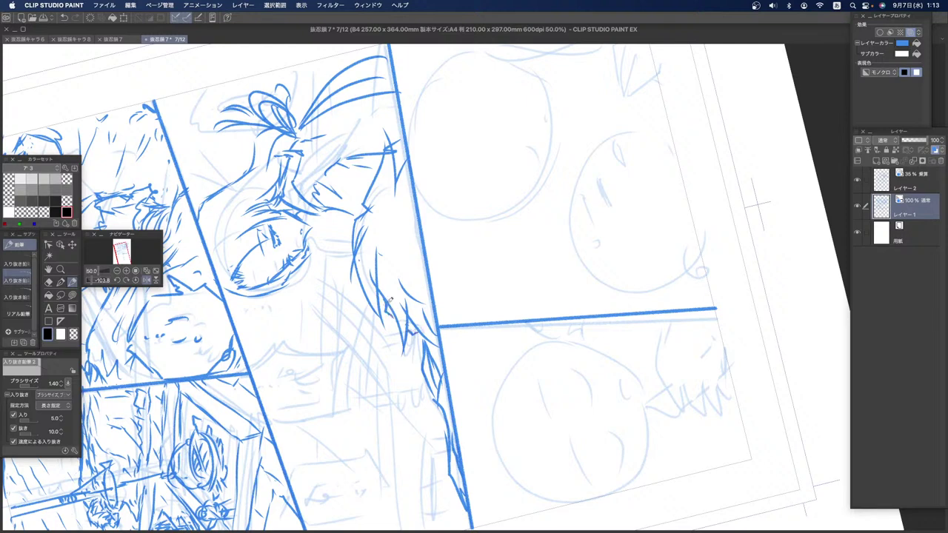
pyautogui.moveTo(392, 254); pyautogui.dragTo(419, 339)
pyautogui.moveTo(398, 279); pyautogui.dragTo(432, 309)
pyautogui.moveTo(398, 231)
pyautogui.mouseDown()
pyautogui.moveTo(428, 263)
pyautogui.moveTo(407, 236)
pyautogui.moveTo(413, 204)
pyautogui.mouseUp()
pyautogui.moveTo(356, 227); pyautogui.dragTo(345, 293)
pyautogui.moveTo(364, 238); pyautogui.dragTo(351, 286)
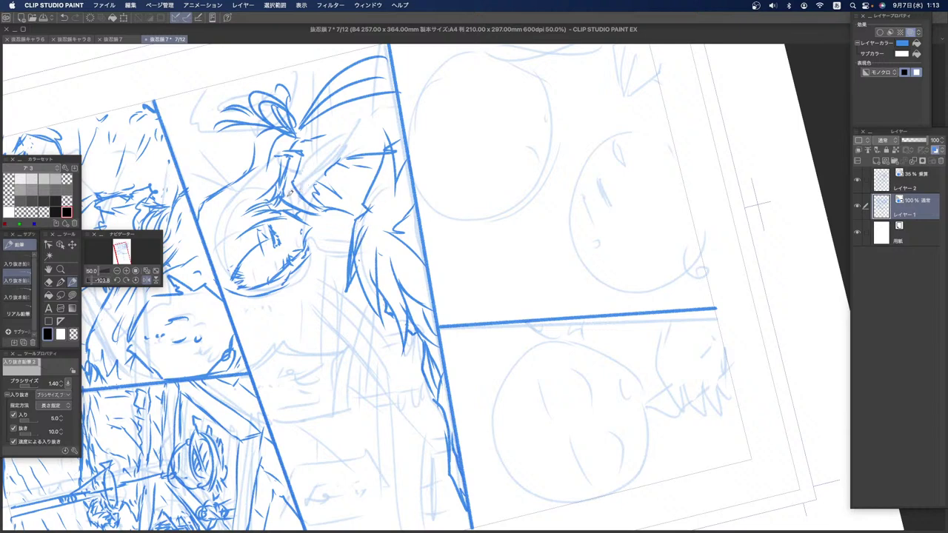
# Step: Undo the foreground head and hair strokes along the middle panel's lower border
pyautogui.press('super+z')
pyautogui.press('super+z')
pyautogui.press('super+z')
pyautogui.press('super+z')
pyautogui.press('super+z')
pyautogui.press('super+z')
pyautogui.press('super+z')
pyautogui.press('super+z')
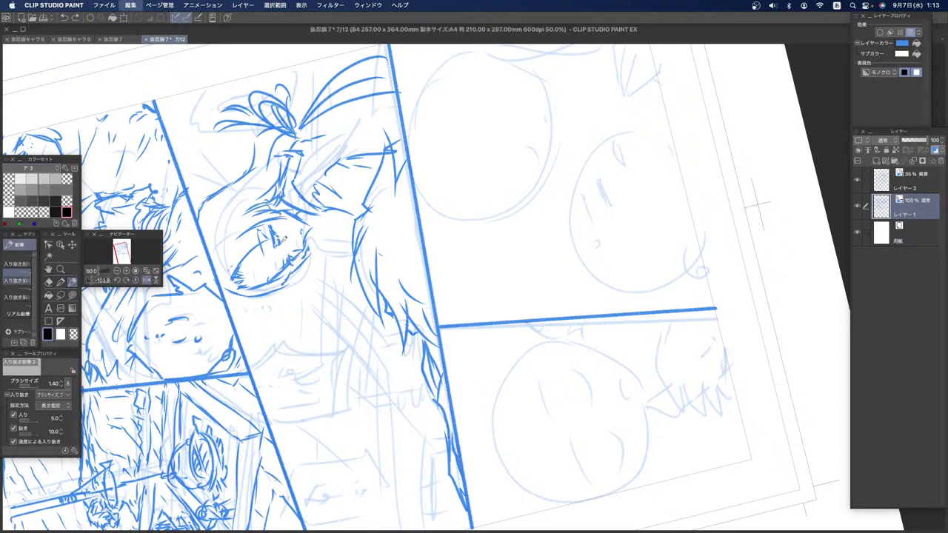
pyautogui.press('super+z')
pyautogui.press('super+z')
pyautogui.press('super+z')
pyautogui.press('super+z')
pyautogui.press('super+z')
pyautogui.press('super+z')
pyautogui.press('super+z')
pyautogui.press('super+z')
pyautogui.press('super+z')
pyautogui.press('super+z')
pyautogui.press('super+z')
pyautogui.press('super+z')
pyautogui.press('super+z')
pyautogui.press('super+z')
pyautogui.press('super+z')
pyautogui.press('super+z')
pyautogui.press('super+z')
pyautogui.press('super+z')
pyautogui.press('super+z')
pyautogui.press('super+z')
pyautogui.press('super+z')
# Step: Try a simpler curved outline for the foreground head and undo its last strokes
pyautogui.moveTo(362, 211)
pyautogui.mouseDown()
pyautogui.moveTo(347, 271)
pyautogui.moveTo(360, 297)
pyautogui.mouseUp()
pyautogui.moveTo(361, 262)
pyautogui.mouseDown()
pyautogui.moveTo(353, 312)
pyautogui.moveTo(400, 335)
pyautogui.mouseUp()
pyautogui.moveTo(388, 277); pyautogui.dragTo(400, 339)
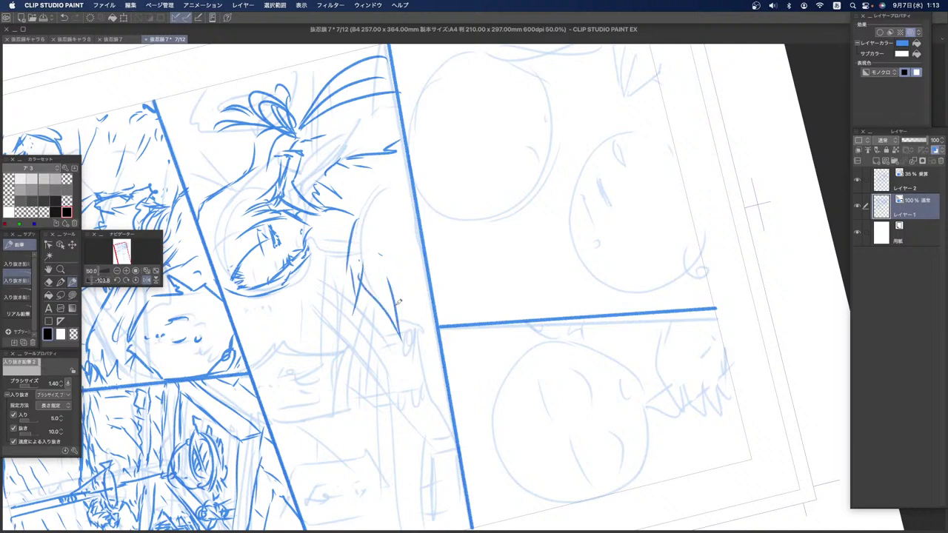
pyautogui.press('super+z')
pyautogui.press('super+z')
pyautogui.press('super+z')
pyautogui.press('super+z')
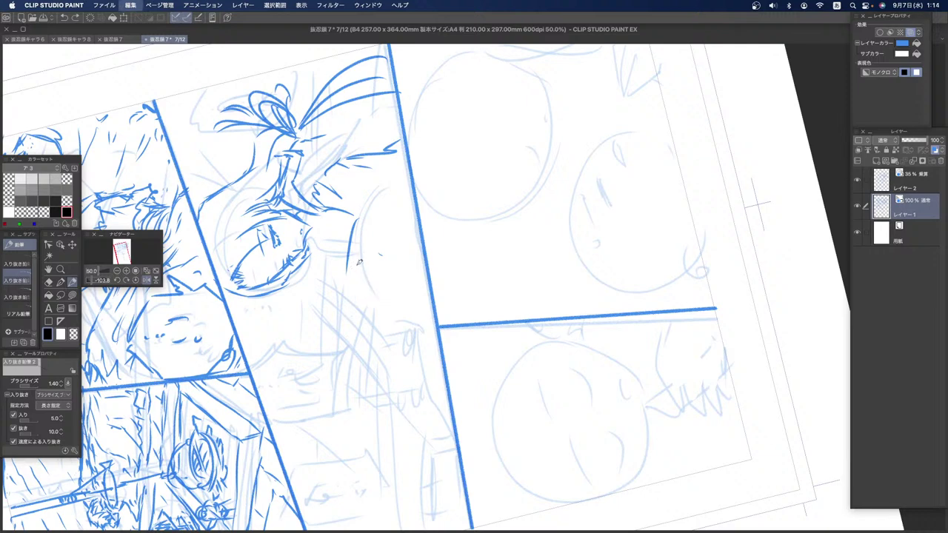
# Step: Try drawing the foreground head with long curved strands and pointed tufts reaching toward the panel border
pyautogui.moveTo(360, 240); pyautogui.dragTo(356, 282)
pyautogui.moveTo(376, 263)
pyautogui.mouseDown()
pyautogui.moveTo(422, 354)
pyautogui.moveTo(432, 351)
pyautogui.mouseUp()
pyautogui.moveTo(394, 246); pyautogui.dragTo(430, 358)
pyautogui.moveTo(345, 265); pyautogui.dragTo(367, 317)
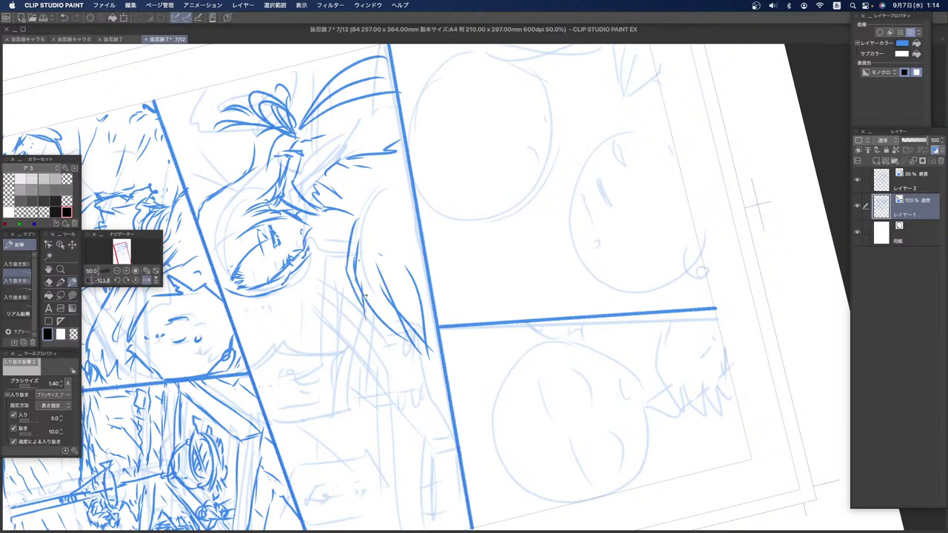
pyautogui.moveTo(358, 218)
pyautogui.mouseDown()
pyautogui.moveTo(374, 145)
pyautogui.moveTo(382, 194)
pyautogui.moveTo(401, 149)
pyautogui.moveTo(406, 194)
pyautogui.mouseUp()
pyautogui.moveTo(351, 227); pyautogui.dragTo(359, 187)
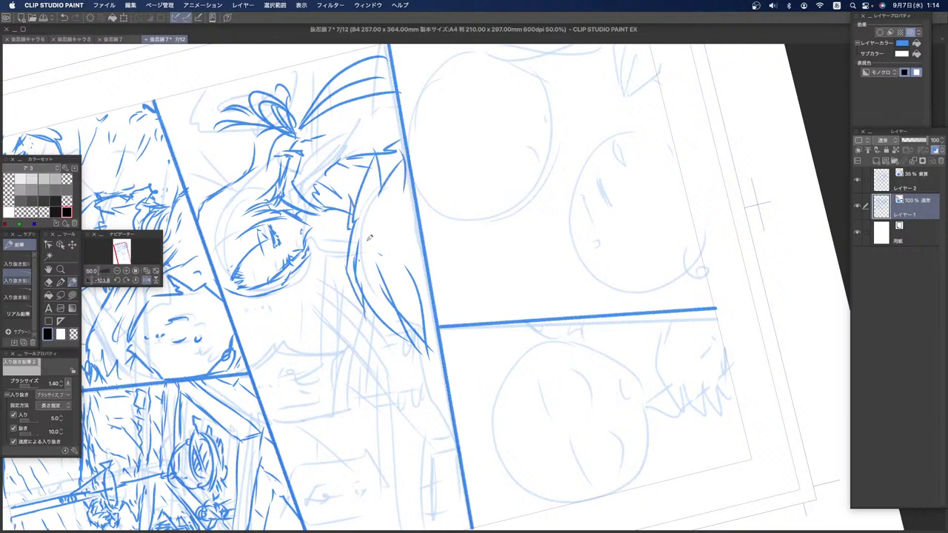
pyautogui.moveTo(425, 317); pyautogui.dragTo(439, 334)
# Step: Undo the curved strands and tufts of the foreground head and return the canvas to its upright rotation
pyautogui.press('super+z')
pyautogui.press('super+z')
pyautogui.press('super+z')
pyautogui.press('super+z')
pyautogui.press('super+z')
pyautogui.press('super+z')
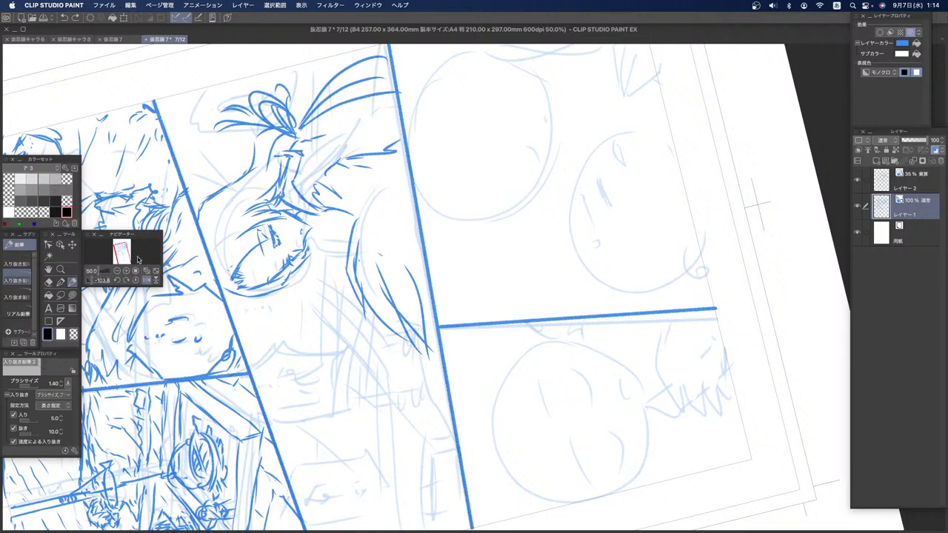
pyautogui.click(137, 280)
pyautogui.press('super+z')
pyautogui.press('super+z')
pyautogui.press('super+z')
pyautogui.press('super+z')
pyautogui.press('super+z')
pyautogui.press('super+z')
pyautogui.press('super+z')
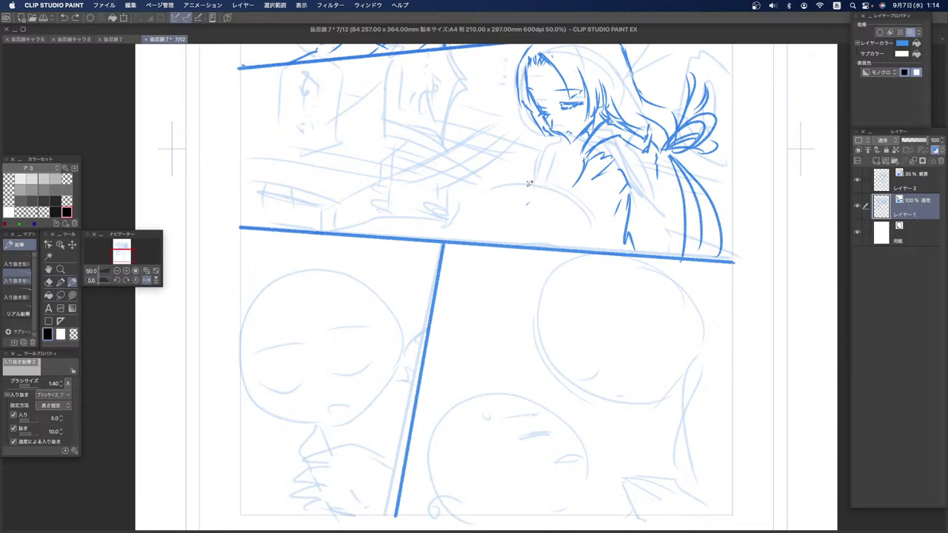
# Step: Draw the foreground character's spiky hair outline over the rounded rough at the middle panel's lower edge
pyautogui.moveTo(530, 185)
pyautogui.mouseDown()
pyautogui.moveTo(484, 157)
pyautogui.moveTo(488, 181)
pyautogui.moveTo(427, 191)
pyautogui.moveTo(456, 208)
pyautogui.moveTo(403, 230)
pyautogui.moveTo(438, 234)
pyautogui.moveTo(573, 167)
pyautogui.moveTo(591, 194)
pyautogui.moveTo(569, 195)
pyautogui.moveTo(611, 245)
pyautogui.mouseUp()
pyautogui.press('super+z')
pyautogui.press('super+z')
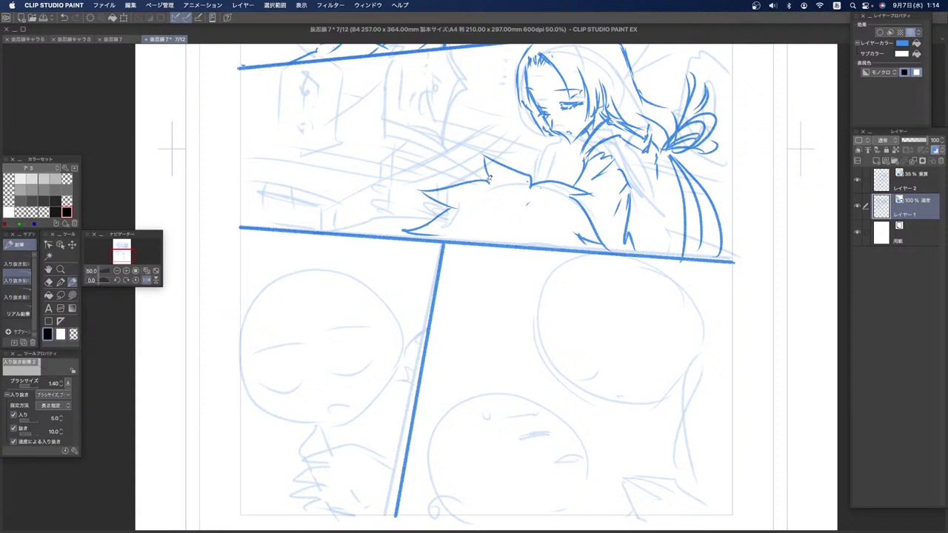
# Step: Try adding short strands beneath the side spikes of the foreground hair and undo them
pyautogui.moveTo(471, 197); pyautogui.dragTo(442, 234)
pyautogui.moveTo(454, 221); pyautogui.dragTo(456, 240)
pyautogui.moveTo(466, 213); pyautogui.dragTo(461, 242)
pyautogui.press('super+z')
pyautogui.press('super+z')
pyautogui.press('super+z')
pyautogui.press('super+z')
pyautogui.press('super+z')
# Step: Draw the foreground head's inner strands and add extra spikes at its crown and along the panel border
pyautogui.moveTo(490, 196)
pyautogui.mouseDown()
pyautogui.moveTo(439, 217)
pyautogui.moveTo(477, 223)
pyautogui.moveTo(481, 242)
pyautogui.moveTo(508, 240)
pyautogui.mouseUp()
pyautogui.moveTo(531, 181); pyautogui.dragTo(551, 167)
pyautogui.moveTo(376, 234); pyautogui.dragTo(415, 222)
pyautogui.moveTo(529, 197)
pyautogui.mouseDown()
pyautogui.moveTo(553, 226)
pyautogui.moveTo(538, 221)
pyautogui.moveTo(565, 222)
pyautogui.moveTo(574, 244)
pyautogui.mouseUp()
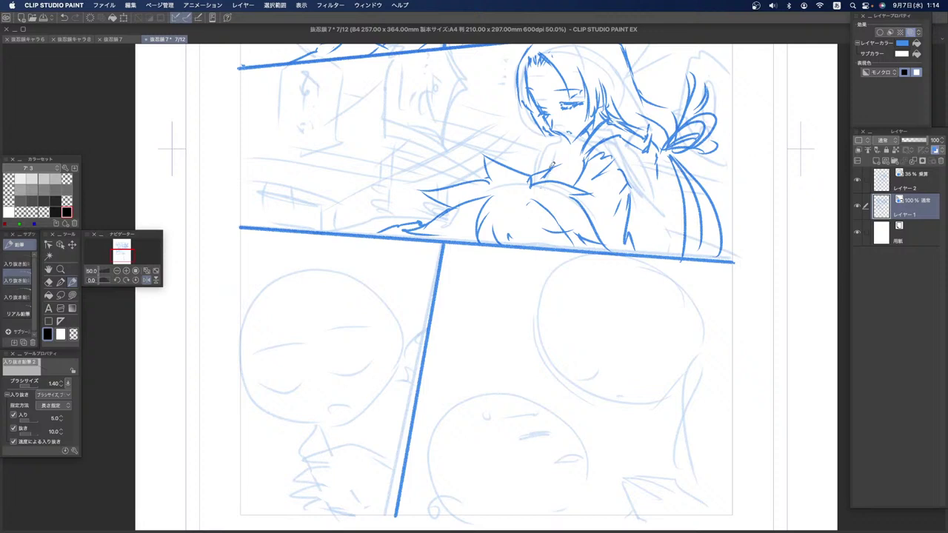
# Step: Try adding a collar edge and sleeve folds to the seated character's torso
pyautogui.moveTo(592, 141); pyautogui.dragTo(580, 183)
pyautogui.moveTo(657, 170)
pyautogui.mouseDown()
pyautogui.moveTo(641, 226)
pyautogui.moveTo(667, 255)
pyautogui.moveTo(681, 236)
pyautogui.moveTo(677, 256)
pyautogui.moveTo(637, 245)
pyautogui.mouseUp()
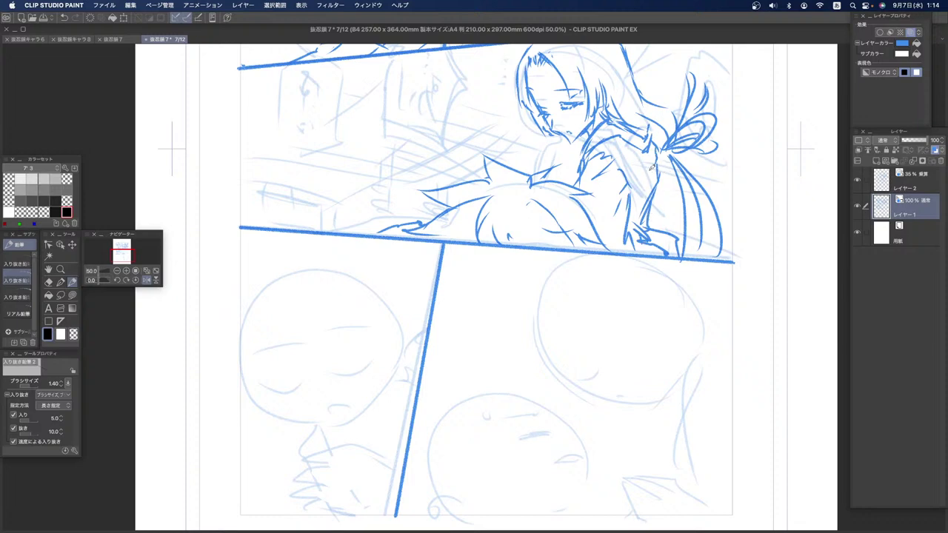
pyautogui.moveTo(650, 134)
pyautogui.mouseDown()
pyautogui.moveTo(641, 197)
pyautogui.moveTo(650, 191)
pyautogui.moveTo(645, 225)
pyautogui.mouseUp()
pyautogui.press('super+z')
pyautogui.press('super+z')
# Step: Erase the seated character's torso, back hair and ribbon knot using the lasso fill with transparent colour
pyautogui.click(72, 295)
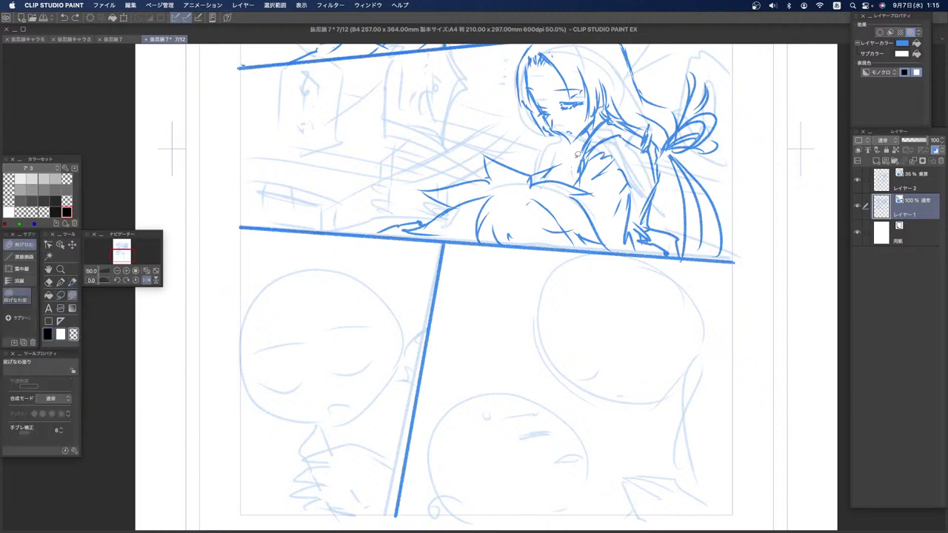
pyautogui.moveTo(655, 124)
pyautogui.mouseDown()
pyautogui.moveTo(630, 111)
pyautogui.moveTo(664, 108)
pyautogui.moveTo(633, 94)
pyautogui.moveTo(628, 75)
pyautogui.moveTo(709, 55)
pyautogui.moveTo(743, 137)
pyautogui.moveTo(740, 230)
pyautogui.moveTo(723, 247)
pyautogui.moveTo(650, 250)
pyautogui.moveTo(616, 238)
pyautogui.moveTo(569, 178)
pyautogui.mouseUp()
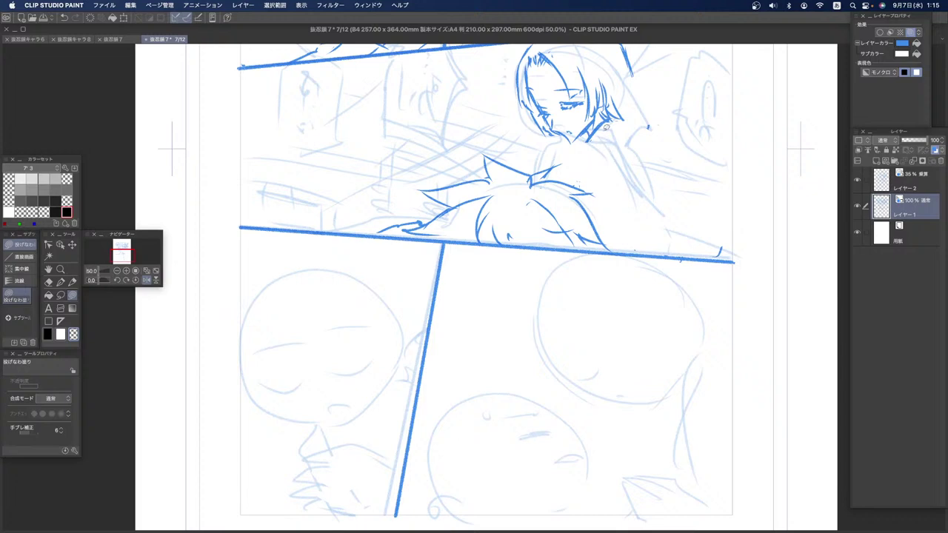
# Step: Redraw the seated character's collar, shoulder folds and upper arm down to the panel's lower border with the pencil
pyautogui.click(72, 282)
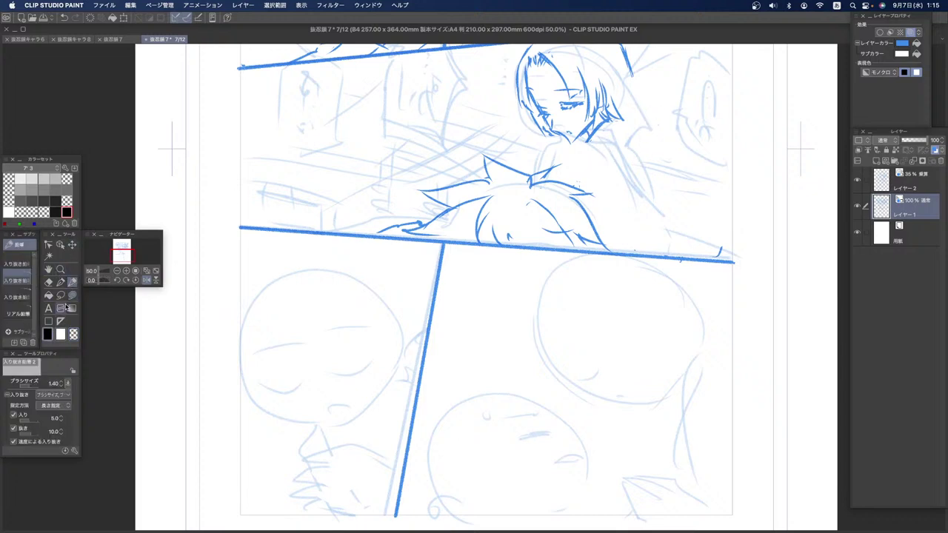
pyautogui.moveTo(584, 160); pyautogui.dragTo(609, 119)
pyautogui.moveTo(582, 153); pyautogui.dragTo(584, 175)
pyautogui.moveTo(589, 155)
pyautogui.mouseDown()
pyautogui.moveTo(604, 132)
pyautogui.moveTo(587, 174)
pyautogui.mouseUp()
pyautogui.moveTo(612, 131)
pyautogui.mouseDown()
pyautogui.moveTo(632, 159)
pyautogui.moveTo(592, 185)
pyautogui.moveTo(590, 211)
pyautogui.moveTo(625, 152)
pyautogui.moveTo(669, 254)
pyautogui.mouseUp()
pyautogui.moveTo(619, 225)
pyautogui.mouseDown()
pyautogui.moveTo(642, 239)
pyautogui.moveTo(634, 240)
pyautogui.mouseUp()
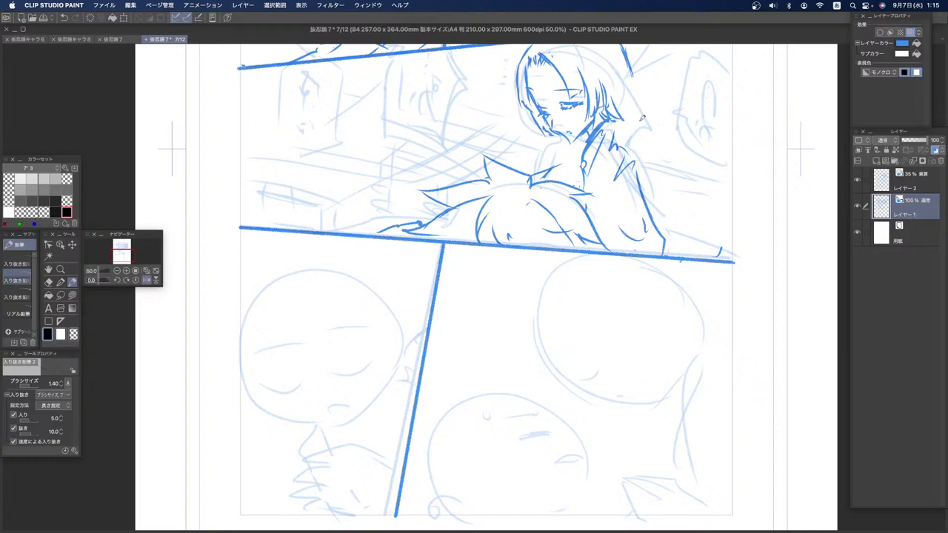
# Step: Redraw the back hair gathered behind the shoulder, with the back line and sleeve hem reaching the panel border
pyautogui.moveTo(624, 113)
pyautogui.mouseDown()
pyautogui.moveTo(656, 121)
pyautogui.moveTo(636, 133)
pyautogui.mouseUp()
pyautogui.moveTo(636, 133)
pyautogui.mouseDown()
pyautogui.moveTo(656, 142)
pyautogui.moveTo(654, 120)
pyautogui.moveTo(671, 144)
pyautogui.moveTo(681, 180)
pyautogui.moveTo(667, 221)
pyautogui.moveTo(693, 228)
pyautogui.moveTo(696, 252)
pyautogui.mouseUp()
pyautogui.moveTo(654, 217)
pyautogui.mouseDown()
pyautogui.moveTo(670, 253)
pyautogui.moveTo(695, 253)
pyautogui.mouseUp()
pyautogui.moveTo(633, 63)
pyautogui.mouseDown()
pyautogui.moveTo(671, 89)
pyautogui.moveTo(670, 146)
pyautogui.mouseUp()
pyautogui.moveTo(653, 110); pyautogui.dragTo(663, 152)
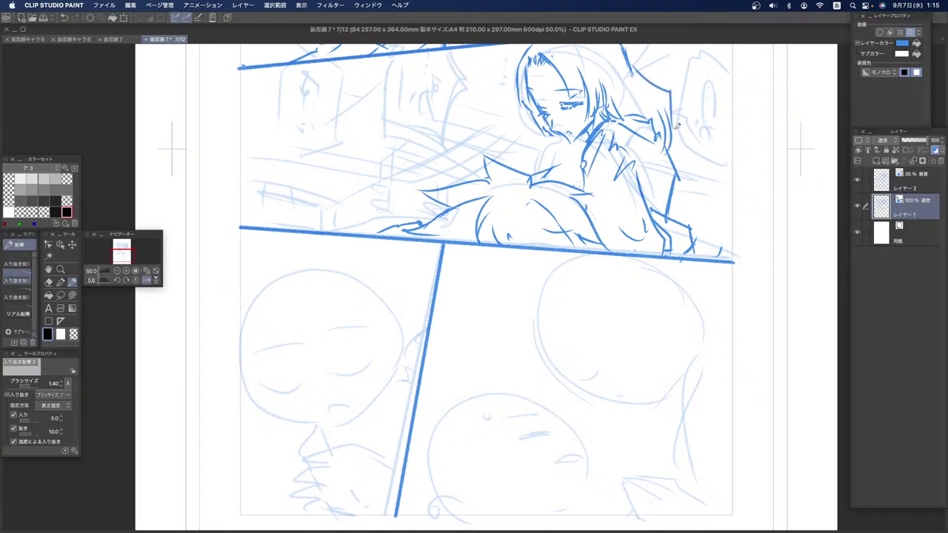
# Step: Draw the ribbon loops and the long tied hair falling to the panel's lower edge, and touch up the collar
pyautogui.moveTo(673, 130)
pyautogui.mouseDown()
pyautogui.moveTo(730, 236)
pyautogui.moveTo(706, 257)
pyautogui.mouseUp()
pyautogui.moveTo(727, 212)
pyautogui.mouseDown()
pyautogui.moveTo(727, 239)
pyautogui.moveTo(712, 253)
pyautogui.mouseUp()
pyautogui.moveTo(715, 231); pyautogui.dragTo(721, 252)
pyautogui.moveTo(730, 228); pyautogui.dragTo(729, 249)
pyautogui.moveTo(674, 132)
pyautogui.mouseDown()
pyautogui.moveTo(707, 133)
pyautogui.moveTo(670, 204)
pyautogui.mouseUp()
pyautogui.moveTo(670, 158); pyautogui.dragTo(682, 217)
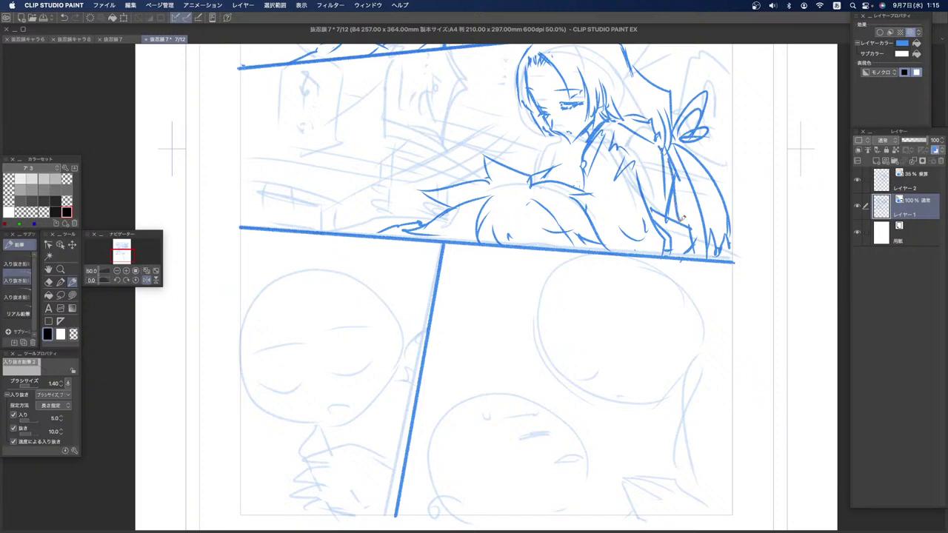
pyautogui.moveTo(584, 171); pyautogui.dragTo(578, 184)
# Step: Mirror the view and lasso-select the seated character, including her long hair and ribbon, in the middle panel
pyautogui.click(146, 280)
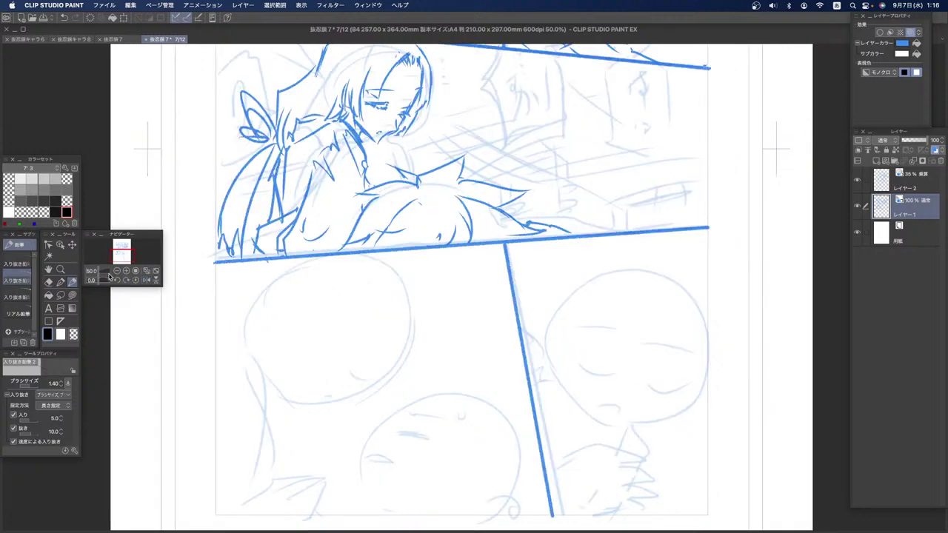
pyautogui.moveTo(122, 258); pyautogui.dragTo(120, 252)
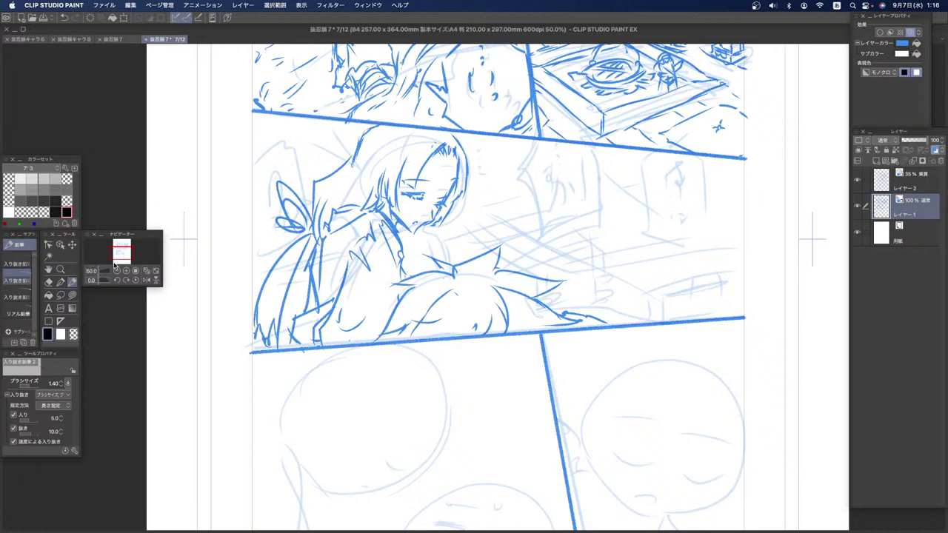
pyautogui.click(48, 282)
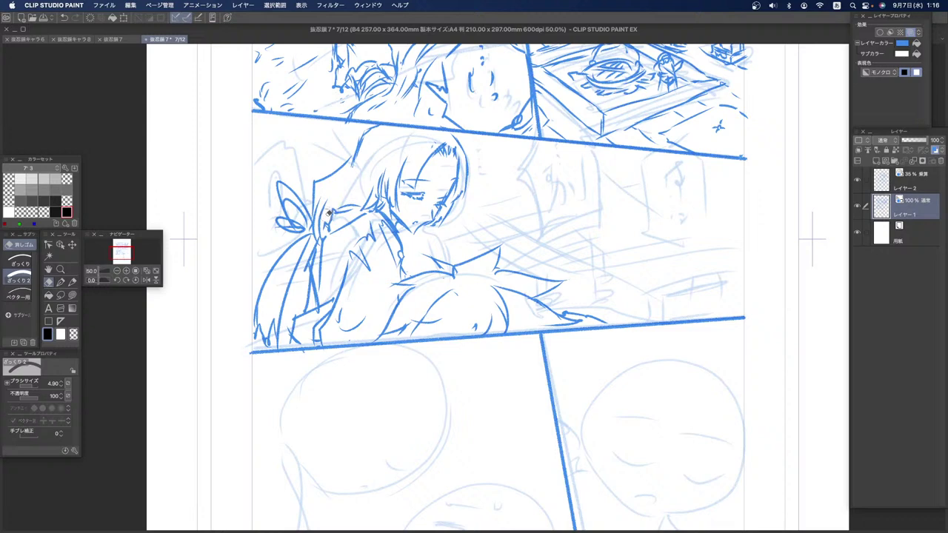
pyautogui.click(62, 295)
pyautogui.moveTo(426, 245)
pyautogui.mouseDown()
pyautogui.moveTo(486, 197)
pyautogui.moveTo(475, 152)
pyautogui.moveTo(452, 131)
pyautogui.moveTo(374, 120)
pyautogui.moveTo(244, 163)
pyautogui.moveTo(234, 283)
pyautogui.moveTo(252, 341)
pyautogui.moveTo(366, 336)
pyautogui.moveTo(389, 285)
pyautogui.moveTo(418, 259)
pyautogui.mouseUp()
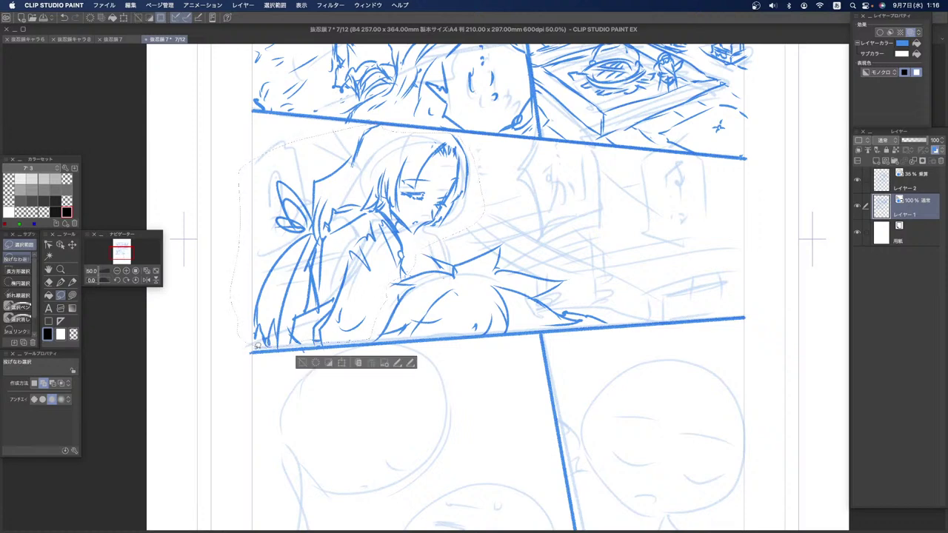
pyautogui.moveTo(249, 323)
pyautogui.mouseDown()
pyautogui.moveTo(355, 300)
pyautogui.moveTo(375, 315)
pyautogui.moveTo(366, 341)
pyautogui.mouseUp()
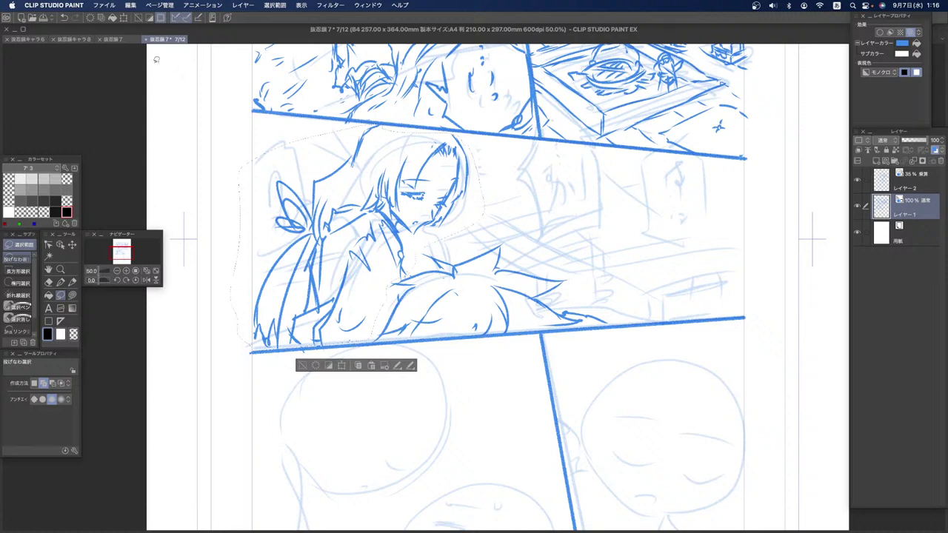
# Step: Open page 12 from the 抜忍鎖7 page overview to view it, and return to page 7
pyautogui.click(127, 41)
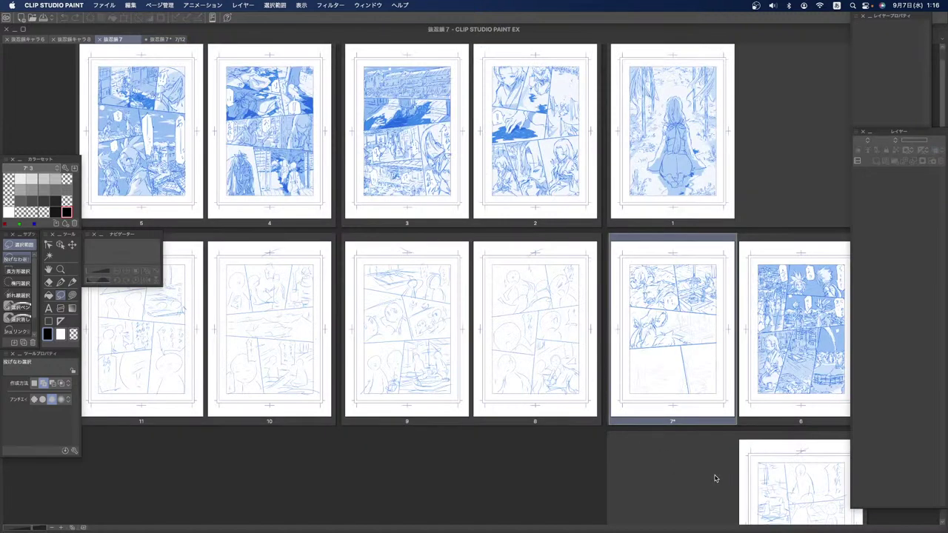
pyautogui.click(774, 485)
pyautogui.doubleClick(773, 490)
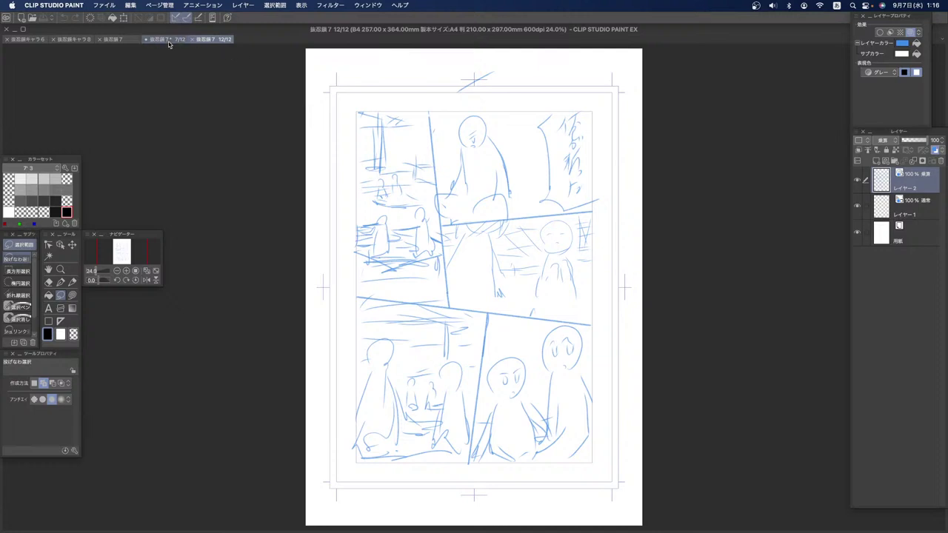
pyautogui.click(192, 39)
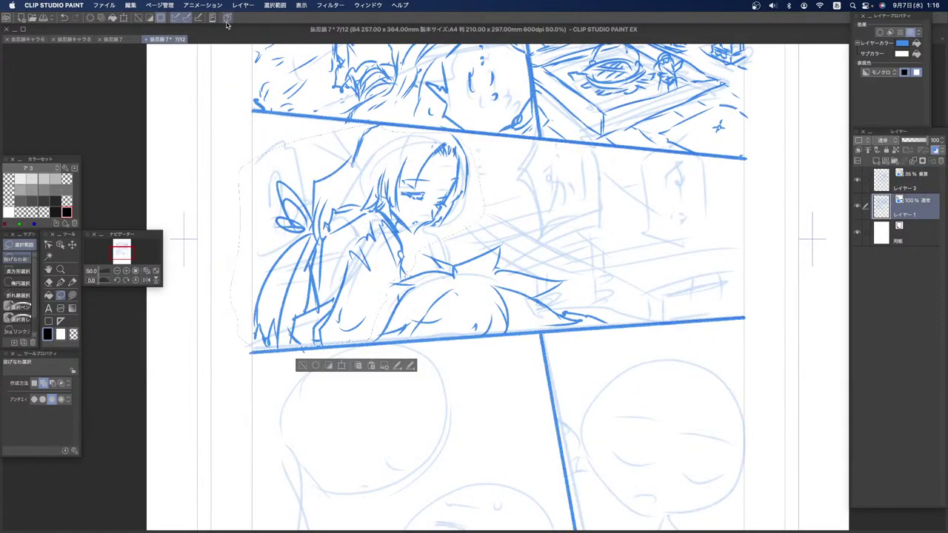
# Step: Add a blank page after page 12 in the 抜忍鎖7 page overview and realign the page file names
pyautogui.click(129, 39)
pyautogui.click(798, 396)
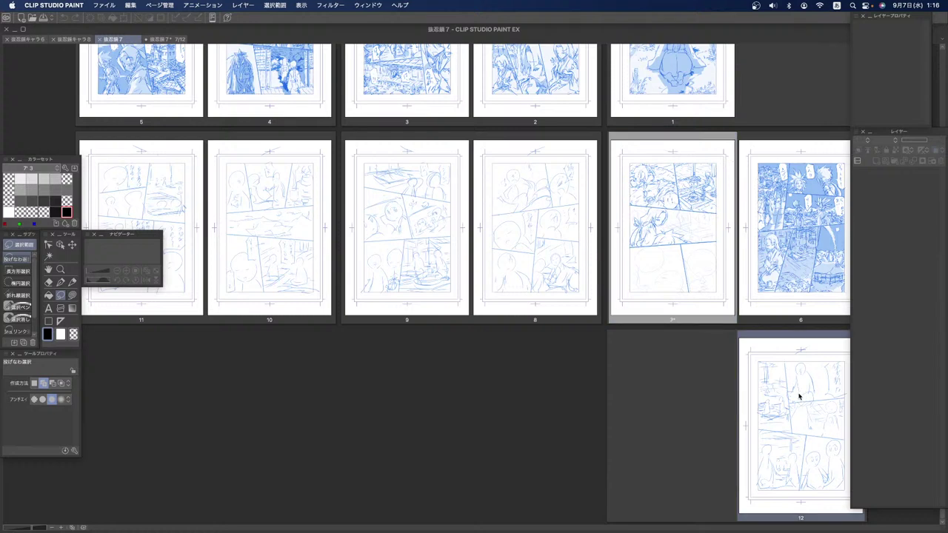
pyautogui.click(133, 5)
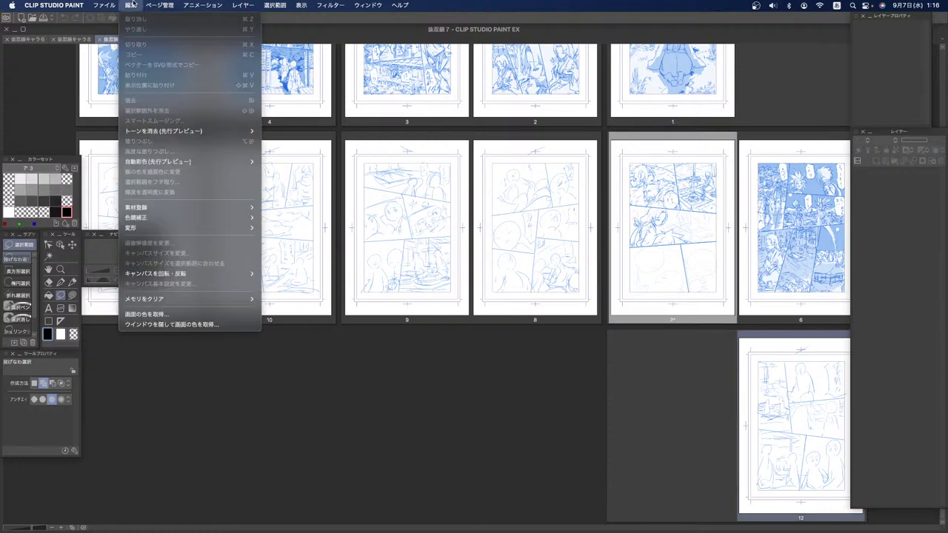
pyautogui.moveTo(160, 4)
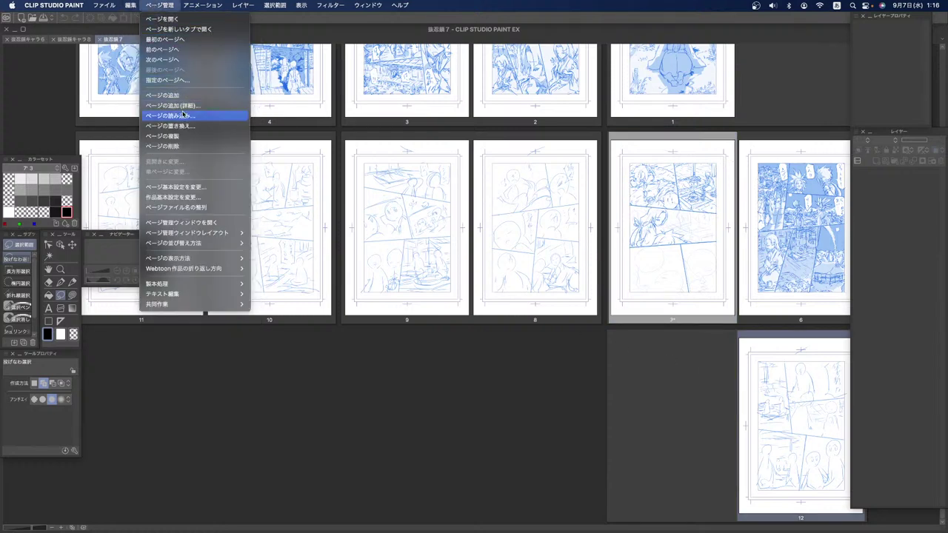
pyautogui.click(181, 96)
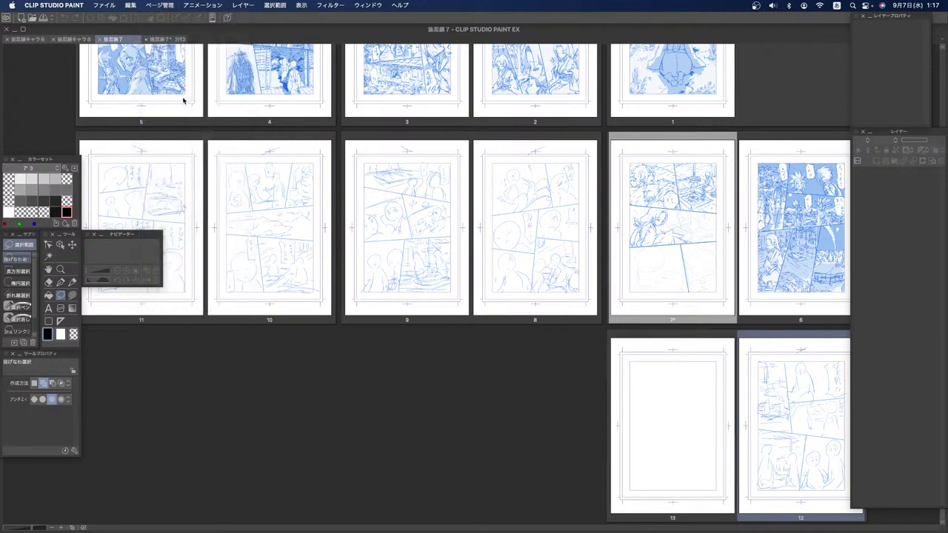
pyautogui.click(146, 6)
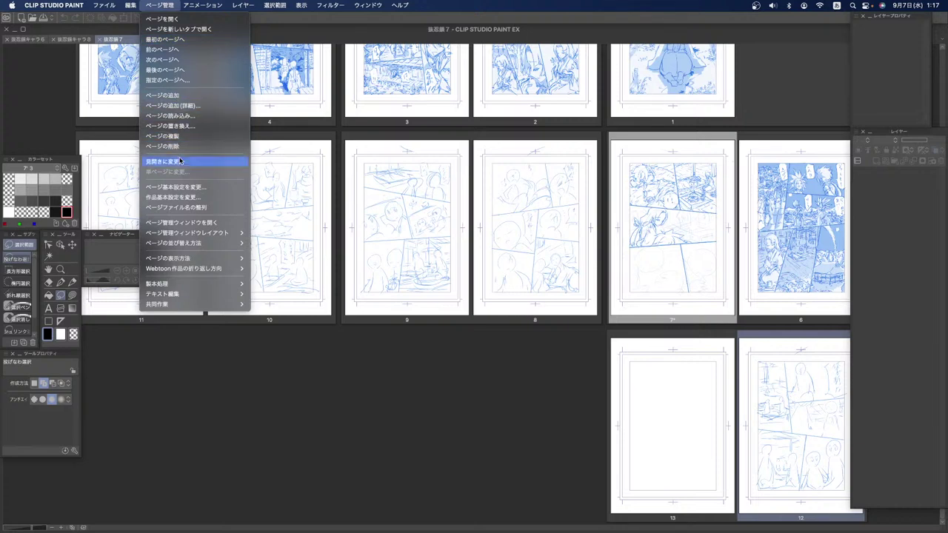
pyautogui.click(190, 209)
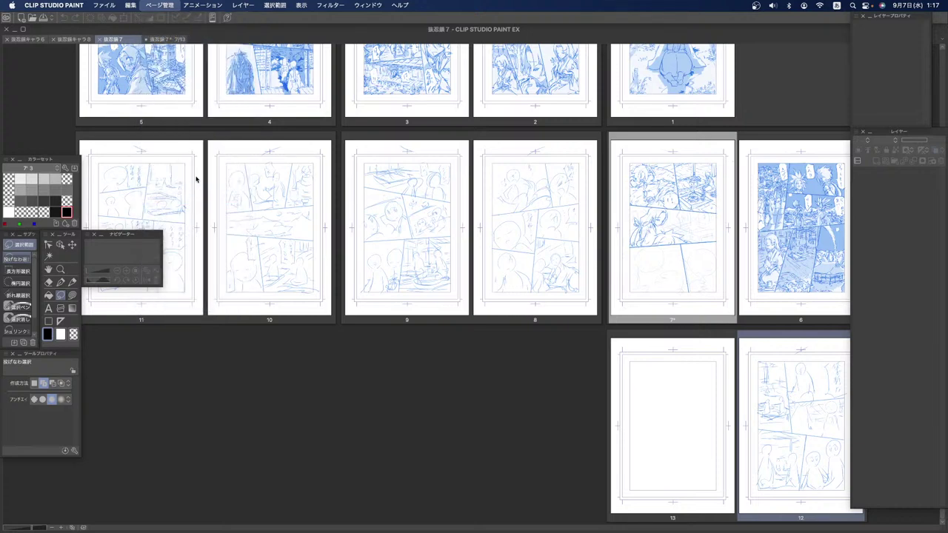
# Step: Open page 13, paste the copied seated character onto it, and remove the selection
pyautogui.click(670, 405)
pyautogui.doubleClick(670, 405)
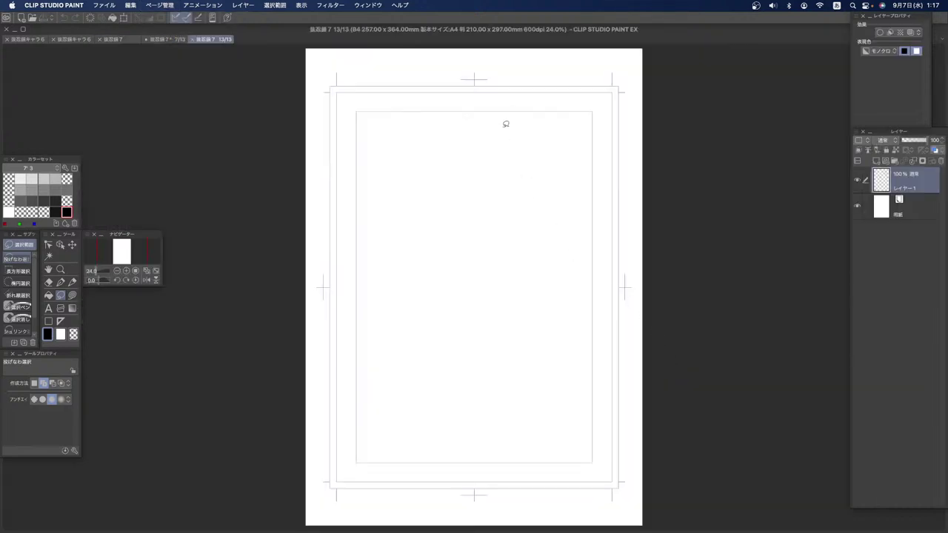
pyautogui.moveTo(508, 119); pyautogui.dragTo(521, 136)
pyautogui.click(539, 153)
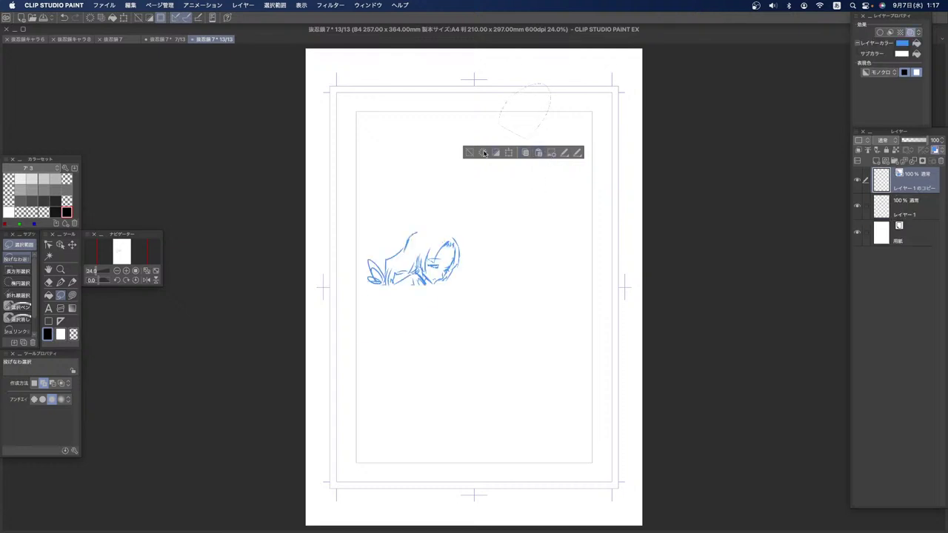
pyautogui.click(470, 152)
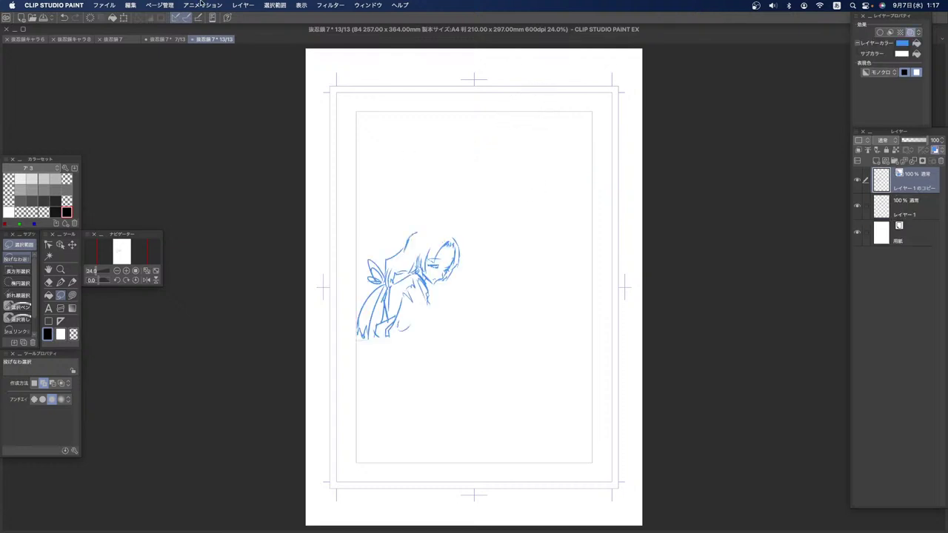
# Step: Return to page 7, clear the selected seated character from the middle panel, and deselect
pyautogui.click(166, 39)
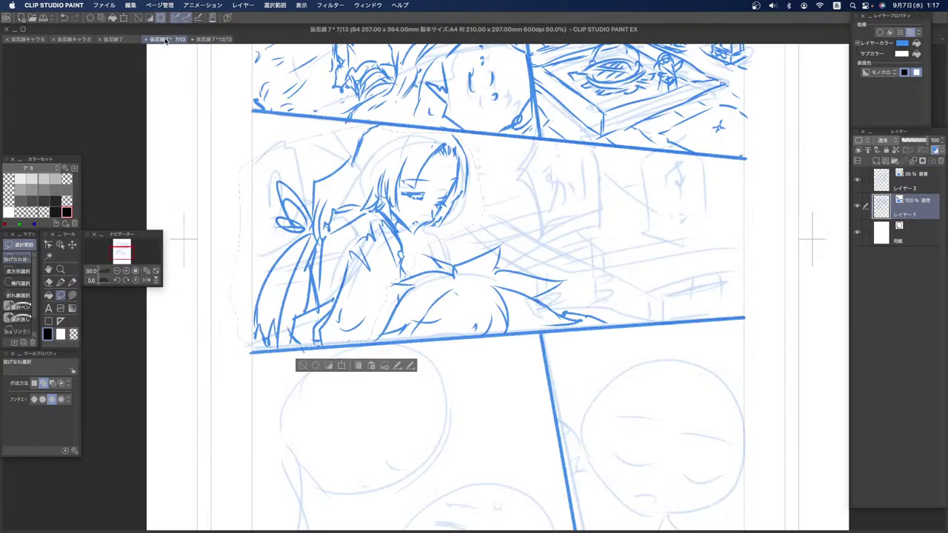
pyautogui.click(314, 365)
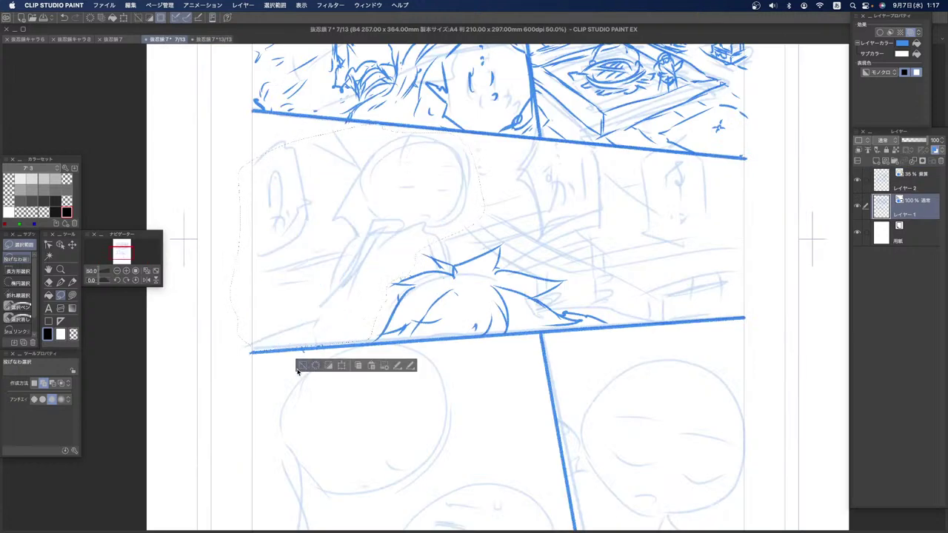
pyautogui.click(302, 365)
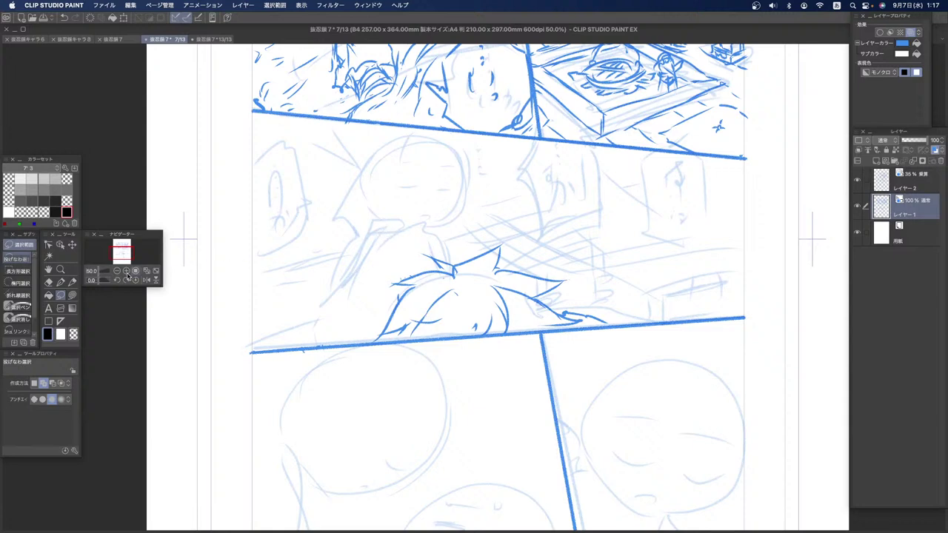
# Step: Erase the trailing line beside the spiky-haired foreground head and redraw shorter hair tips along its sides
pyautogui.click(48, 282)
pyautogui.moveTo(561, 315)
pyautogui.mouseDown()
pyautogui.moveTo(554, 311)
pyautogui.moveTo(615, 315)
pyautogui.mouseUp()
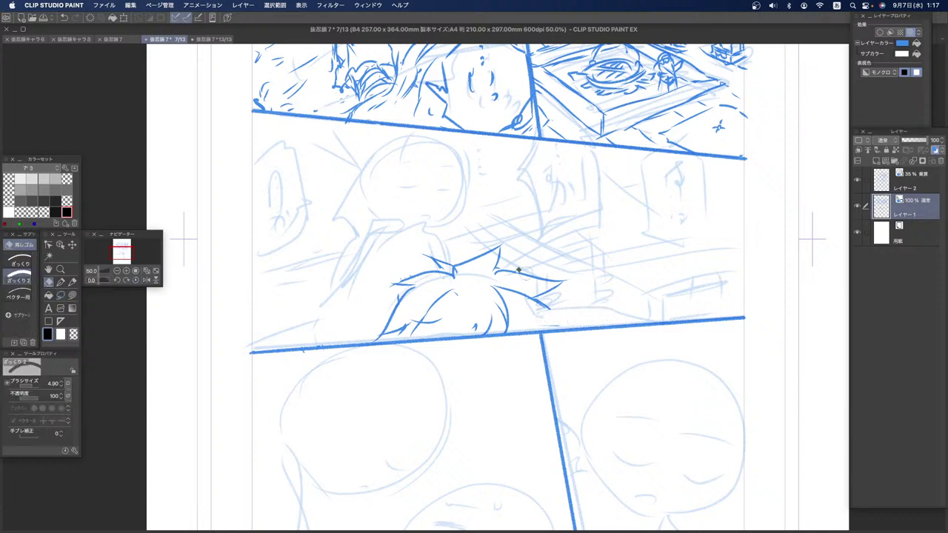
pyautogui.click(72, 282)
pyautogui.moveTo(542, 304)
pyautogui.mouseDown()
pyautogui.moveTo(555, 317)
pyautogui.moveTo(547, 325)
pyautogui.mouseUp()
pyautogui.moveTo(397, 326); pyautogui.dragTo(387, 339)
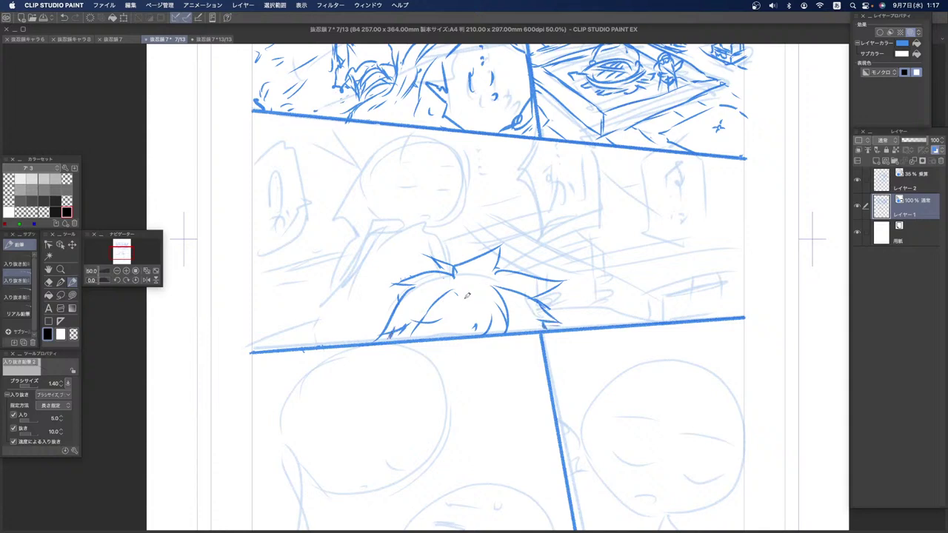
# Step: Draw the inner hair strands fanning from the crown of the foreground head to the panel's lower border
pyautogui.moveTo(480, 268); pyautogui.dragTo(446, 329)
pyautogui.moveTo(491, 293); pyautogui.dragTo(464, 329)
pyautogui.moveTo(468, 270); pyautogui.dragTo(421, 320)
pyautogui.moveTo(492, 279); pyautogui.dragTo(519, 323)
pyautogui.moveTo(501, 270)
pyautogui.mouseDown()
pyautogui.moveTo(506, 317)
pyautogui.moveTo(479, 323)
pyautogui.mouseUp()
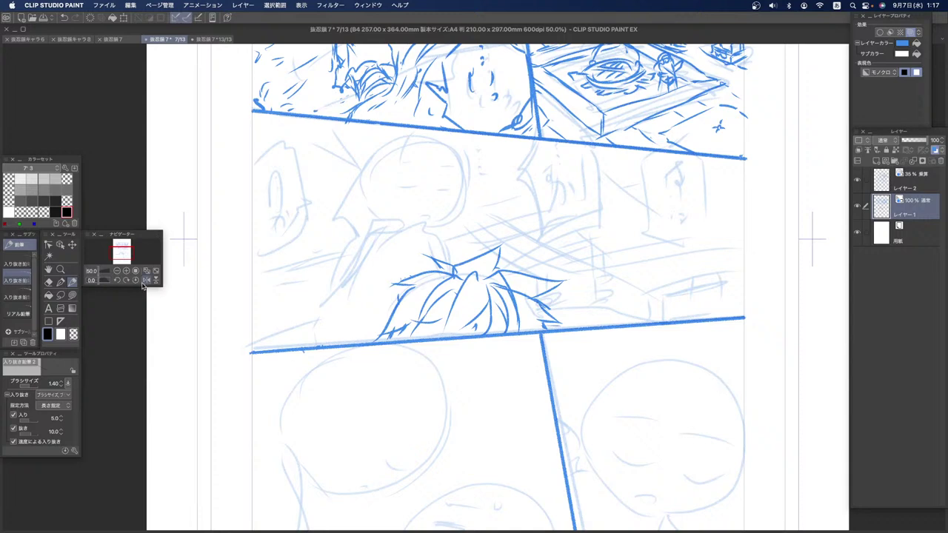
# Step: Mirror the view and try drawing the seated character's face, fringe and eyes at the edge of the rough head circle
pyautogui.click(146, 279)
pyautogui.moveTo(481, 175)
pyautogui.mouseDown()
pyautogui.moveTo(515, 219)
pyautogui.moveTo(548, 199)
pyautogui.mouseUp()
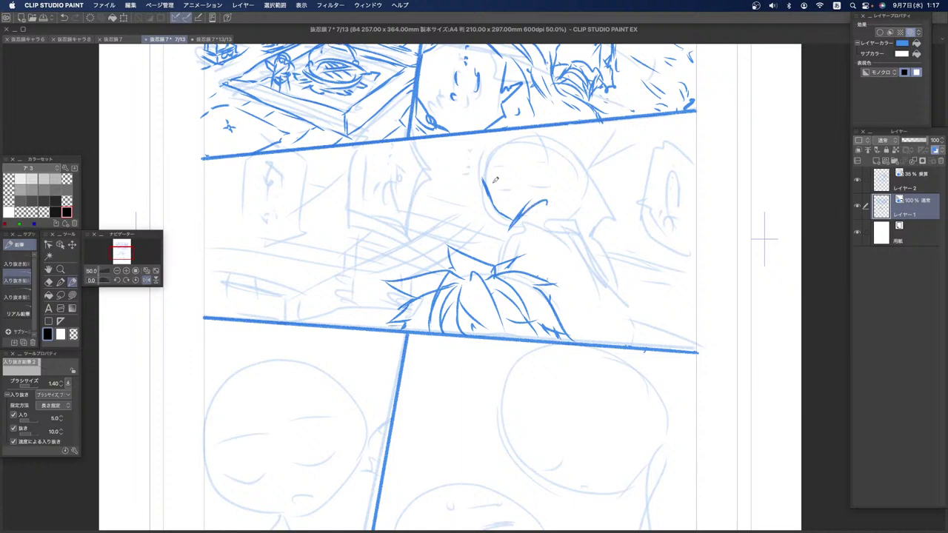
pyautogui.moveTo(487, 152); pyautogui.dragTo(484, 190)
pyautogui.moveTo(498, 157)
pyautogui.mouseDown()
pyautogui.moveTo(516, 157)
pyautogui.moveTo(528, 181)
pyautogui.moveTo(499, 191)
pyautogui.moveTo(523, 173)
pyautogui.moveTo(494, 173)
pyautogui.mouseUp()
pyautogui.hotkey('ctrl', 'z')
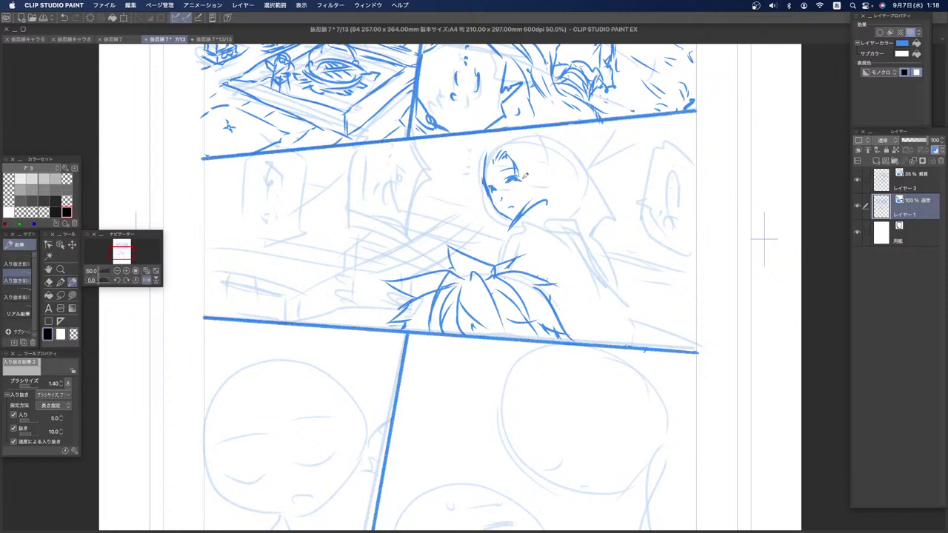
pyautogui.moveTo(505, 181); pyautogui.dragTo(524, 177)
# Step: Erase the newly drawn face from the middle panel using a lasso fill in transparent color
pyautogui.click(72, 294)
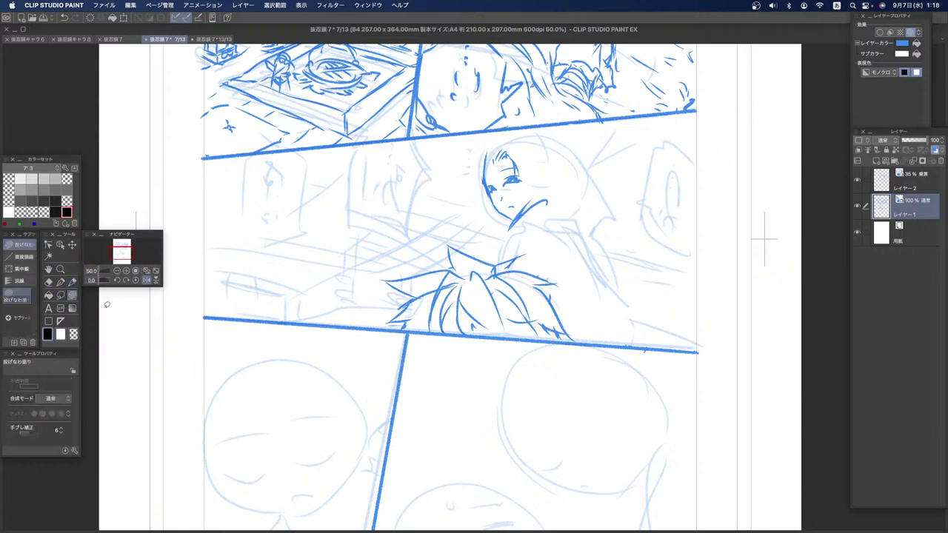
pyautogui.moveTo(475, 215)
pyautogui.mouseDown()
pyautogui.moveTo(487, 145)
pyautogui.moveTo(518, 239)
pyautogui.mouseUp()
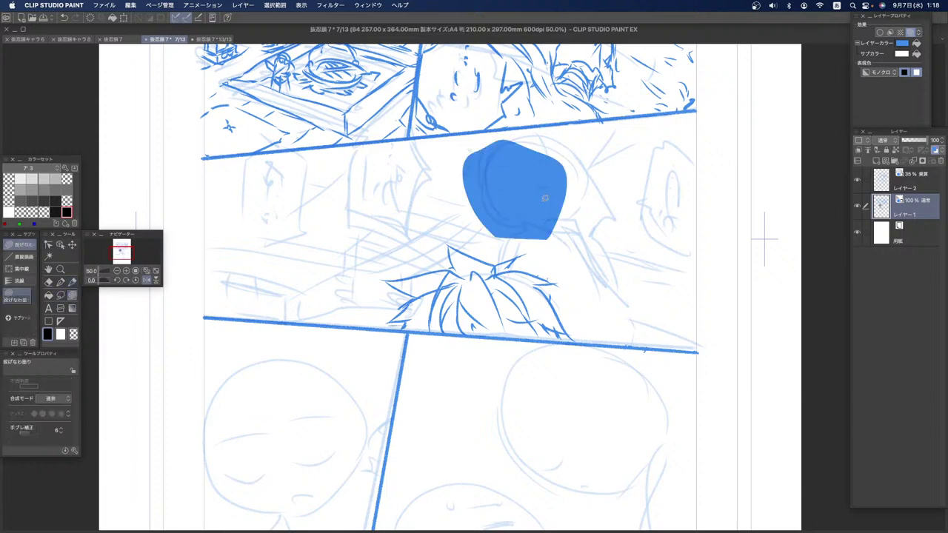
pyautogui.press('super+z')
pyautogui.click(72, 334)
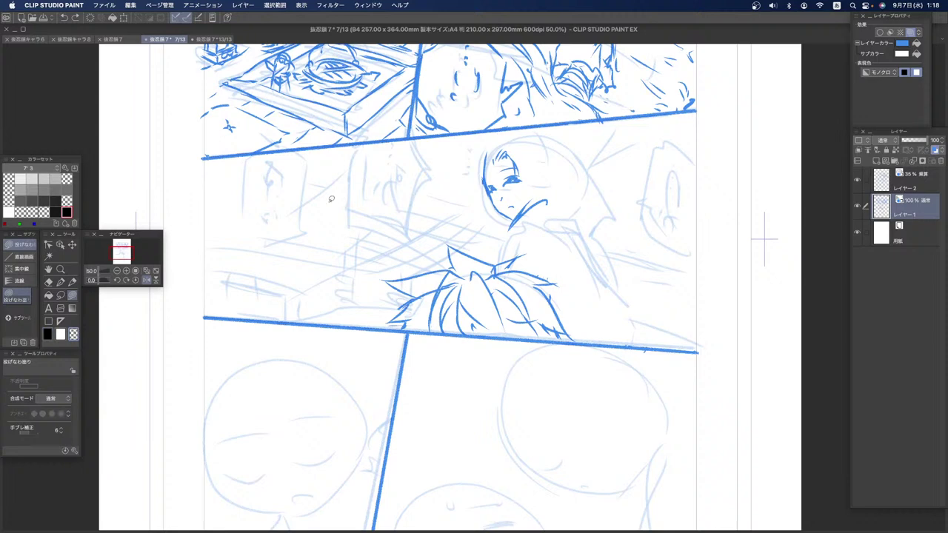
pyautogui.moveTo(500, 227)
pyautogui.mouseDown()
pyautogui.moveTo(476, 139)
pyautogui.moveTo(567, 181)
pyautogui.moveTo(501, 216)
pyautogui.mouseUp()
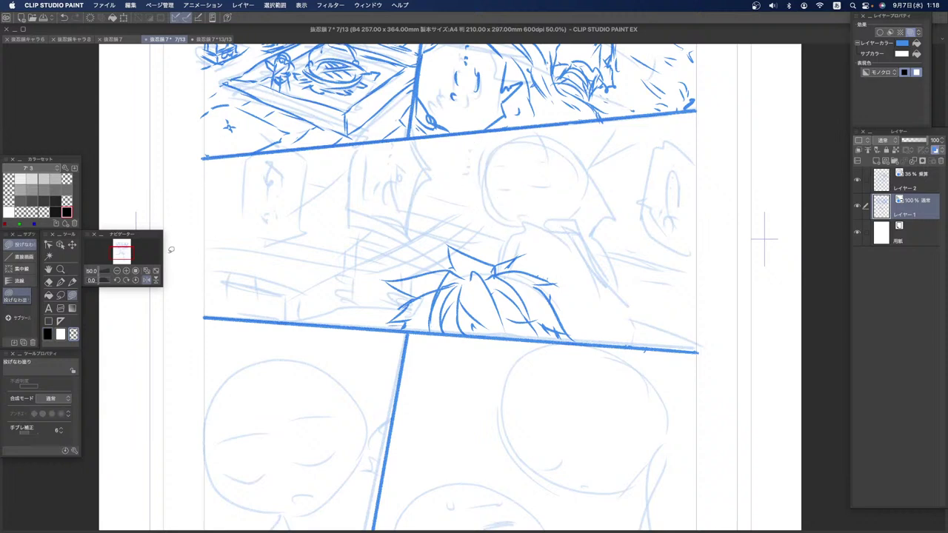
# Step: Try sketching a more detailed rough of the seated character's face, hair and upper body on レイヤー2 in black pencil
pyautogui.click(72, 282)
pyautogui.click(48, 334)
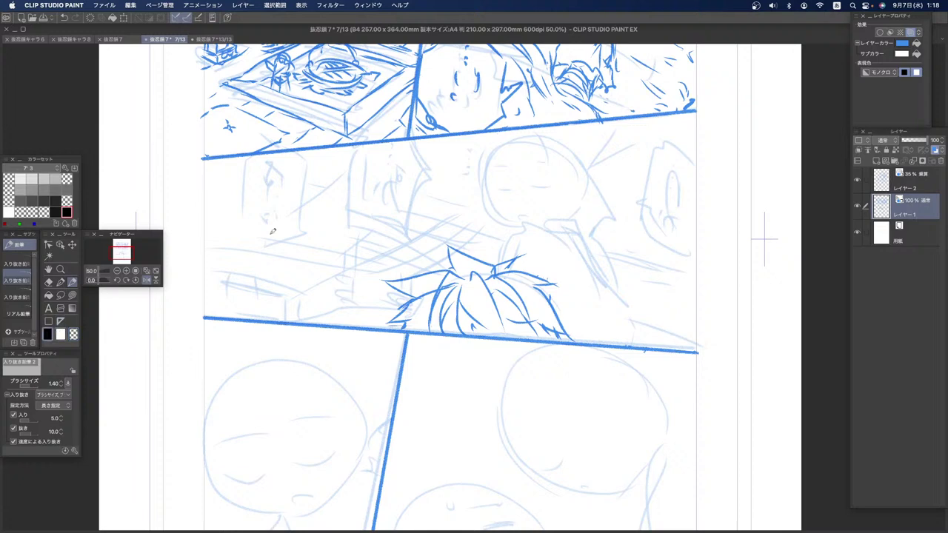
pyautogui.click(890, 186)
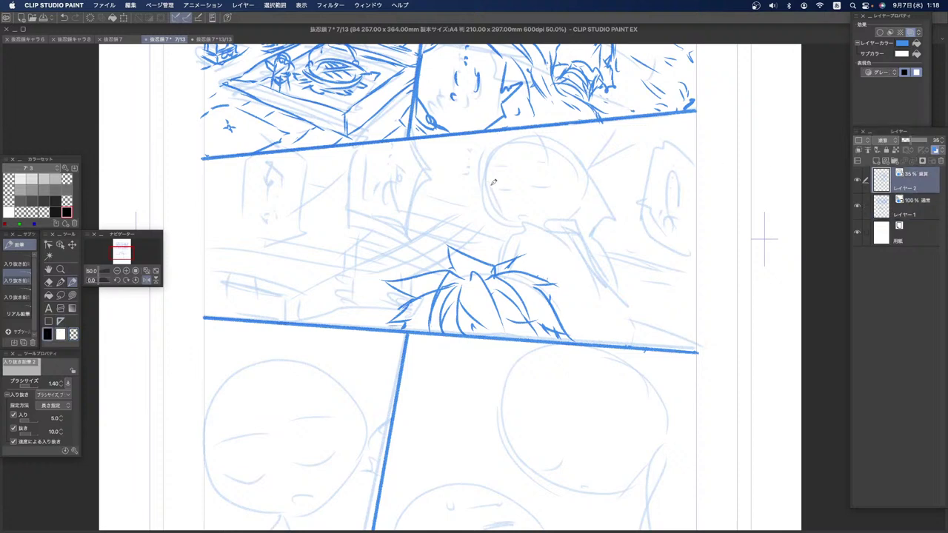
pyautogui.press('super+z')
pyautogui.moveTo(567, 170); pyautogui.dragTo(547, 222)
pyautogui.moveTo(530, 185)
pyautogui.mouseDown()
pyautogui.moveTo(548, 185)
pyautogui.moveTo(508, 189)
pyautogui.moveTo(515, 191)
pyautogui.mouseUp()
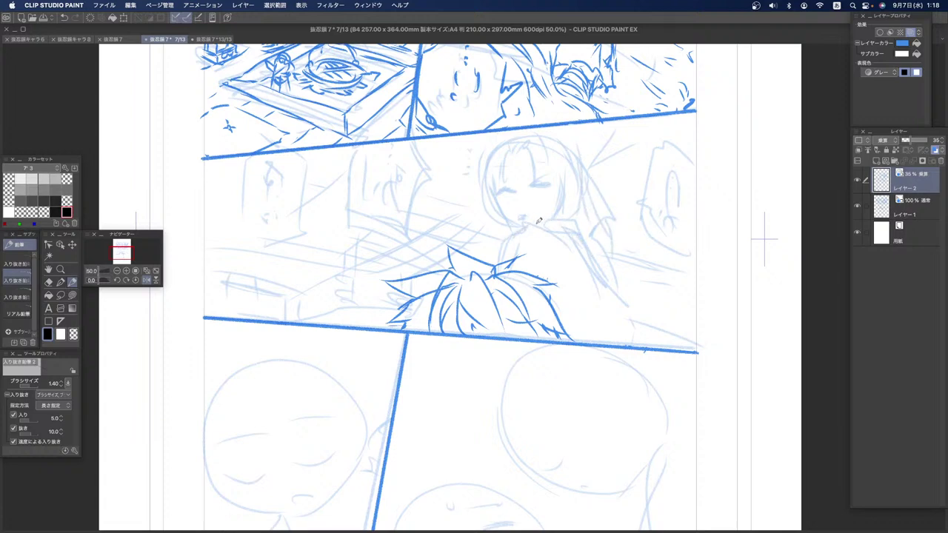
pyautogui.moveTo(545, 246)
pyautogui.mouseDown()
pyautogui.moveTo(590, 294)
pyautogui.moveTo(612, 276)
pyautogui.moveTo(592, 316)
pyautogui.moveTo(616, 272)
pyautogui.mouseUp()
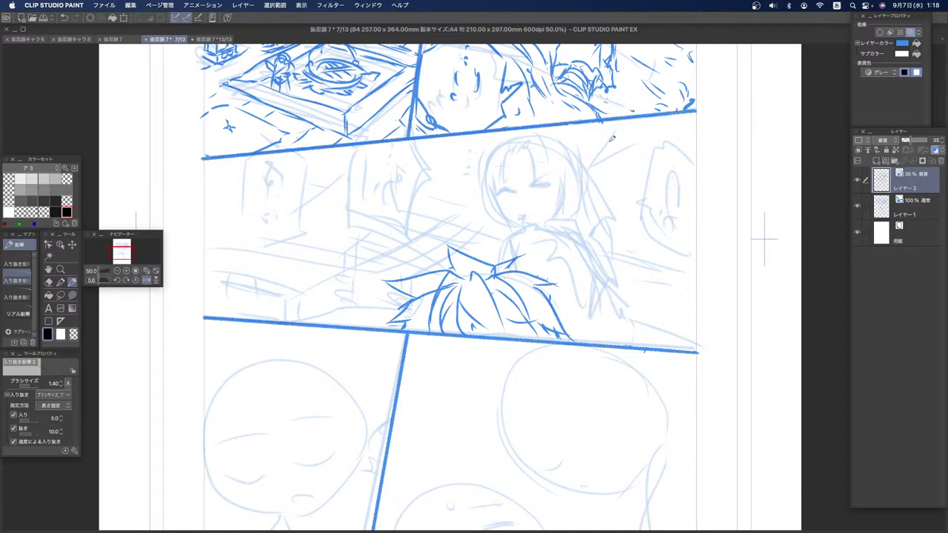
# Step: Undo the seated character's new rough strokes on レイヤー2, back to the original head circle
pyautogui.press('super+z')
pyautogui.press('super+z')
pyautogui.press('super+z')
pyautogui.press('super+z')
pyautogui.press('super+z')
pyautogui.press('super+z')
pyautogui.press('super+z')
pyautogui.press('super+z')
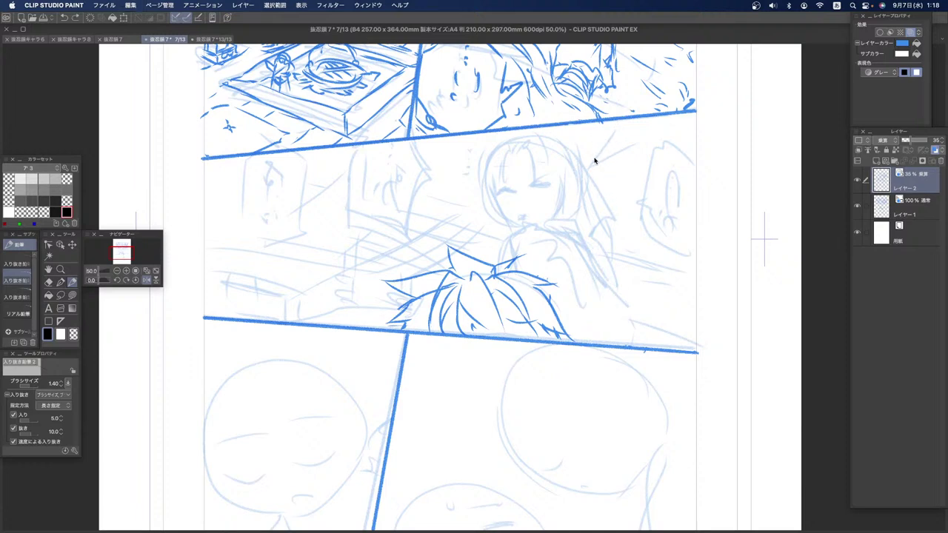
pyautogui.press('super+z')
pyautogui.press('super+z')
pyautogui.press('super+z')
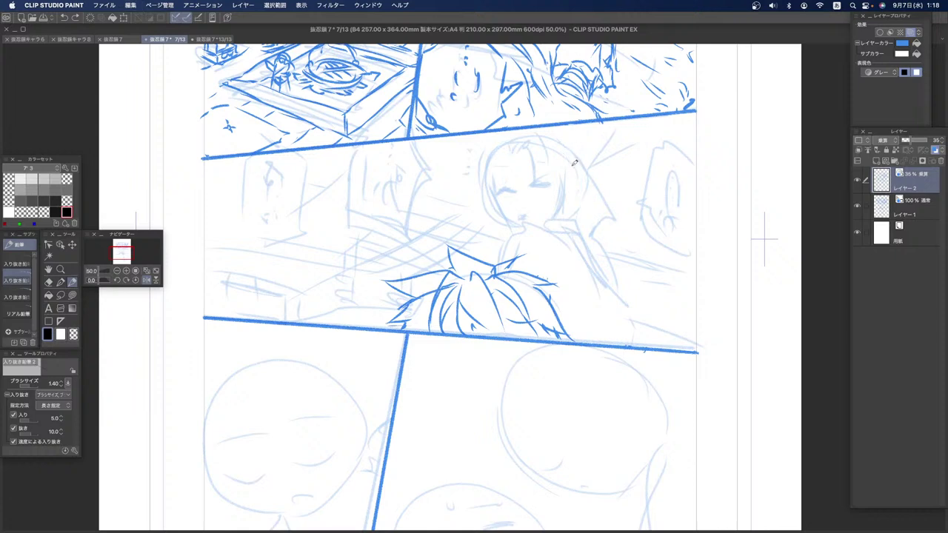
pyautogui.press('super+z')
pyautogui.press('super+z')
pyautogui.press('super+z')
pyautogui.press('super+z')
pyautogui.press('super+z')
pyautogui.press('super+z')
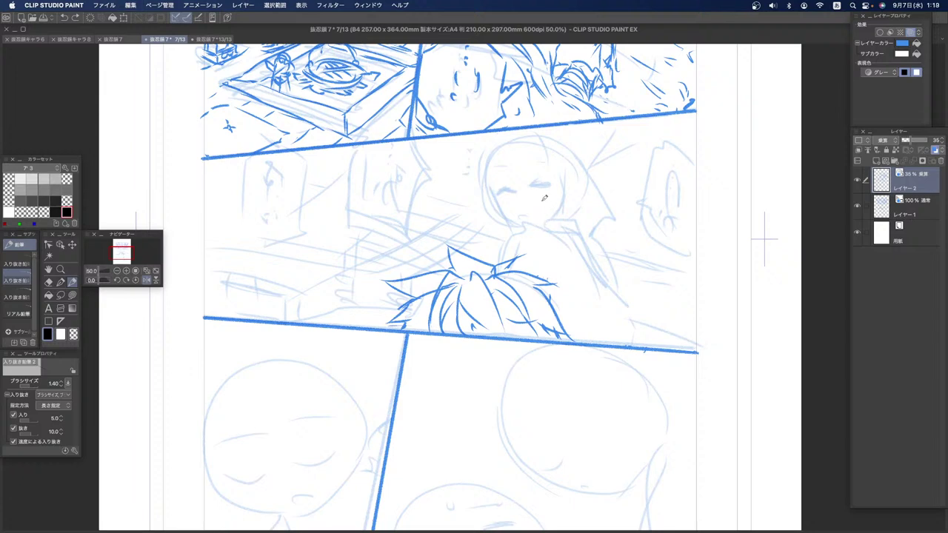
pyautogui.press('super+z')
pyautogui.press('super+z')
pyautogui.press('super+z')
pyautogui.press('super+z')
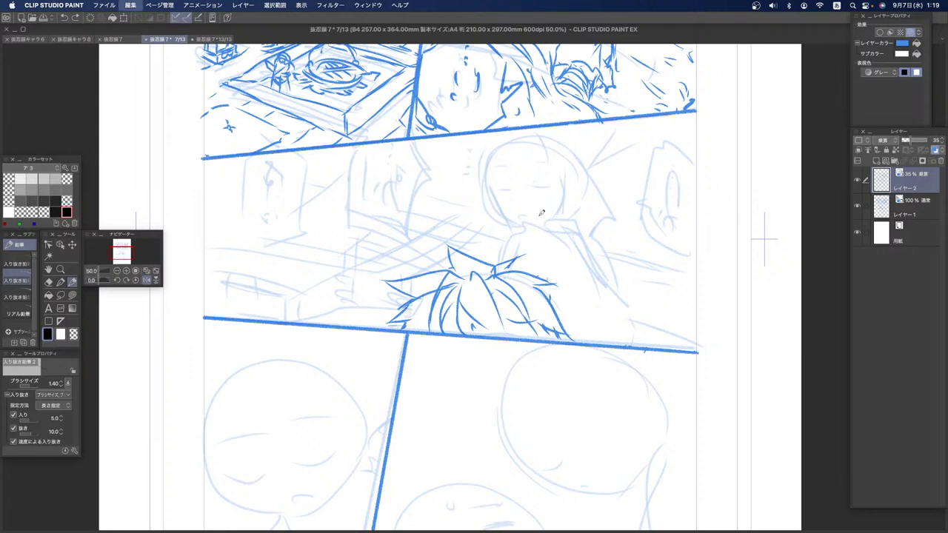
pyautogui.press('super+z')
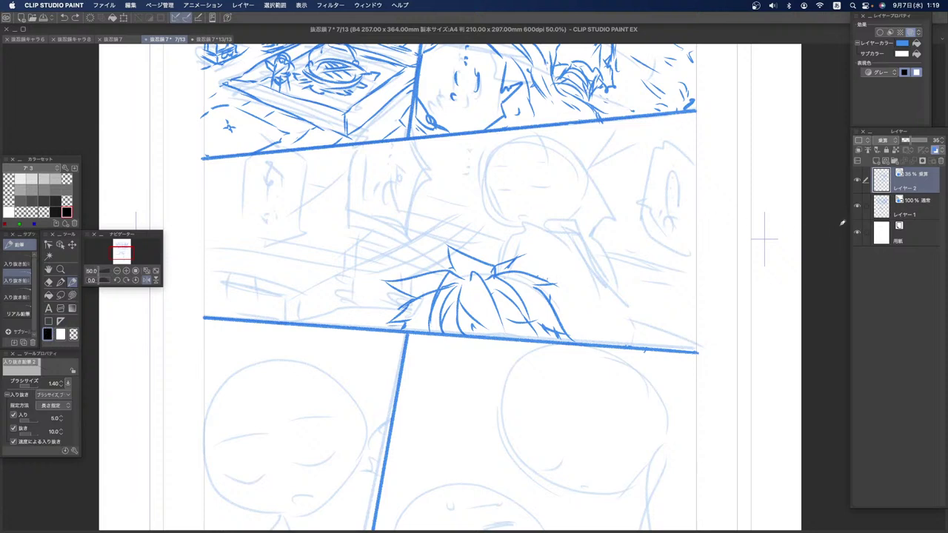
# Step: Draw the seated character's cheek lines and pointed chin on レイヤー1, inside the lower part of the rough head
pyautogui.click(887, 208)
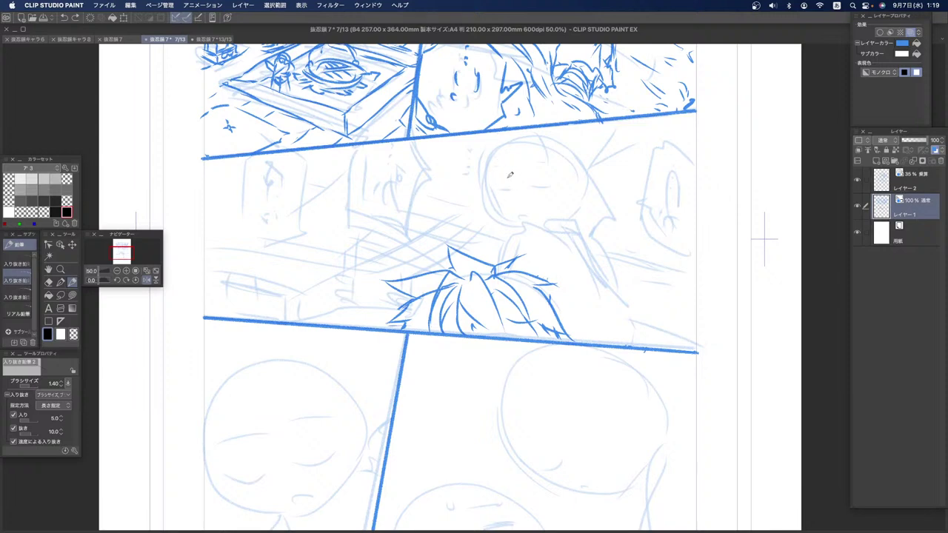
pyautogui.moveTo(511, 179)
pyautogui.mouseDown()
pyautogui.moveTo(516, 215)
pyautogui.moveTo(540, 240)
pyautogui.mouseUp()
pyautogui.press('super+z')
pyautogui.press('super+z')
pyautogui.press('super+z')
pyautogui.press('super+z')
pyautogui.press('super+z')
pyautogui.press('super+z')
pyautogui.moveTo(512, 196)
pyautogui.mouseDown()
pyautogui.moveTo(532, 225)
pyautogui.moveTo(551, 231)
pyautogui.moveTo(555, 217)
pyautogui.moveTo(540, 233)
pyautogui.moveTo(566, 213)
pyautogui.mouseUp()
pyautogui.moveTo(512, 172); pyautogui.dragTo(515, 195)
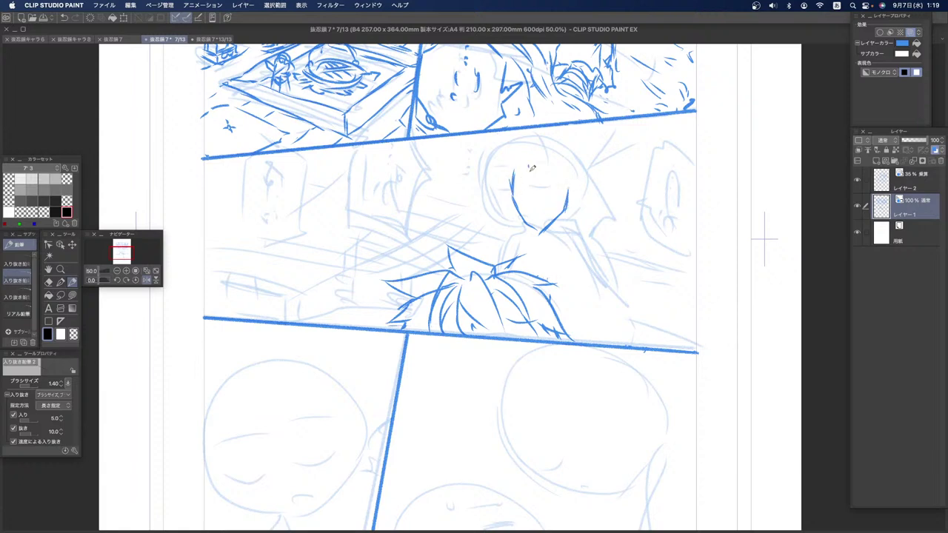
# Step: Draw the parted fringe and the side locks framing the seated character's face
pyautogui.moveTo(538, 163)
pyautogui.mouseDown()
pyautogui.moveTo(530, 173)
pyautogui.moveTo(544, 178)
pyautogui.moveTo(547, 193)
pyautogui.moveTo(558, 188)
pyautogui.mouseUp()
pyautogui.moveTo(559, 185); pyautogui.dragTo(563, 204)
pyautogui.moveTo(518, 176)
pyautogui.mouseDown()
pyautogui.moveTo(510, 204)
pyautogui.moveTo(529, 220)
pyautogui.mouseUp()
pyautogui.moveTo(511, 172)
pyautogui.mouseDown()
pyautogui.moveTo(507, 197)
pyautogui.moveTo(527, 226)
pyautogui.mouseUp()
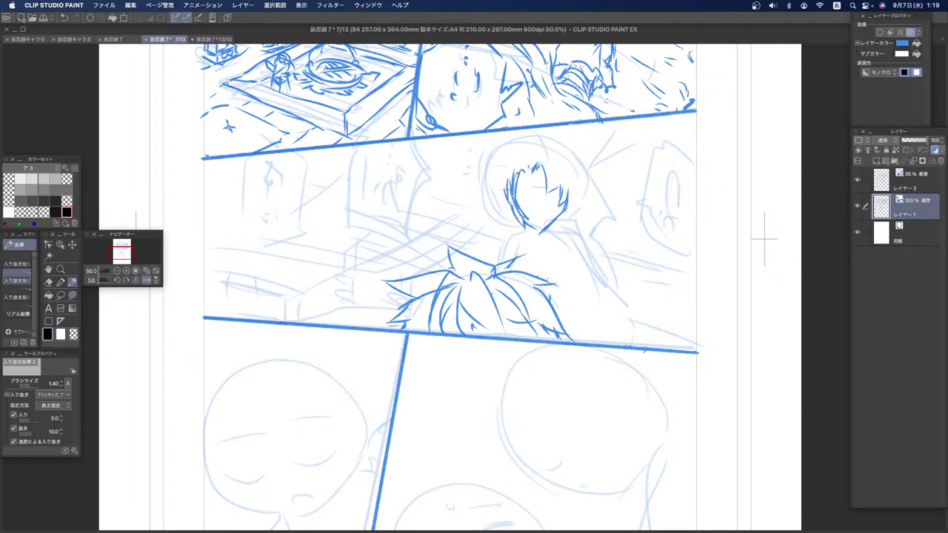
# Step: Draw the rounded top of the seated character's head and trim the side hair lines with transparent color
pyautogui.moveTo(511, 181)
pyautogui.mouseDown()
pyautogui.moveTo(522, 151)
pyautogui.moveTo(541, 150)
pyautogui.moveTo(570, 158)
pyautogui.moveTo(586, 191)
pyautogui.mouseUp()
pyautogui.click(73, 334)
pyautogui.moveTo(514, 168)
pyautogui.mouseDown()
pyautogui.moveTo(516, 208)
pyautogui.moveTo(526, 213)
pyautogui.moveTo(505, 197)
pyautogui.mouseUp()
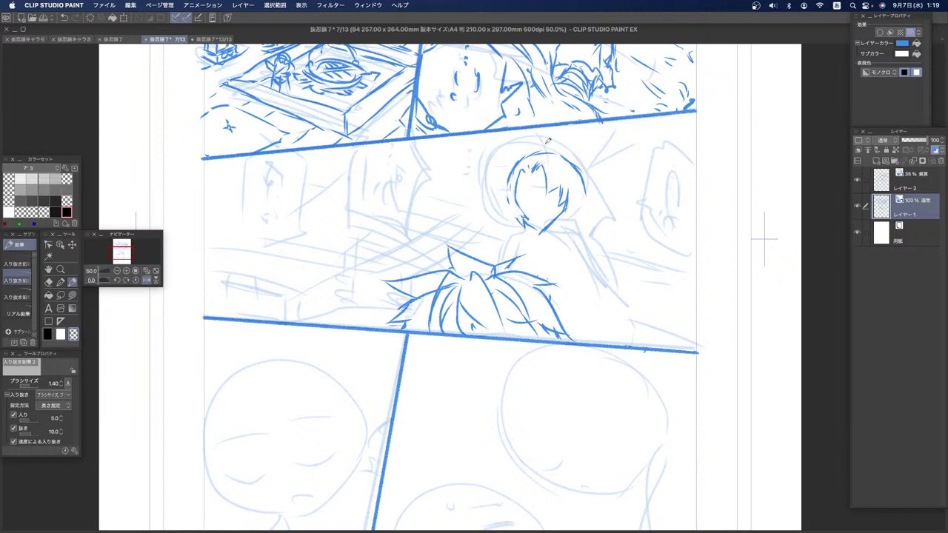
# Step: Redraw the side hair in black down to the chin and add the seated character's lowered eyes
pyautogui.click(49, 333)
pyautogui.moveTo(510, 179)
pyautogui.mouseDown()
pyautogui.moveTo(517, 209)
pyautogui.moveTo(539, 235)
pyautogui.mouseUp()
pyautogui.moveTo(549, 194)
pyautogui.mouseDown()
pyautogui.moveTo(563, 193)
pyautogui.moveTo(531, 197)
pyautogui.moveTo(561, 191)
pyautogui.mouseUp()
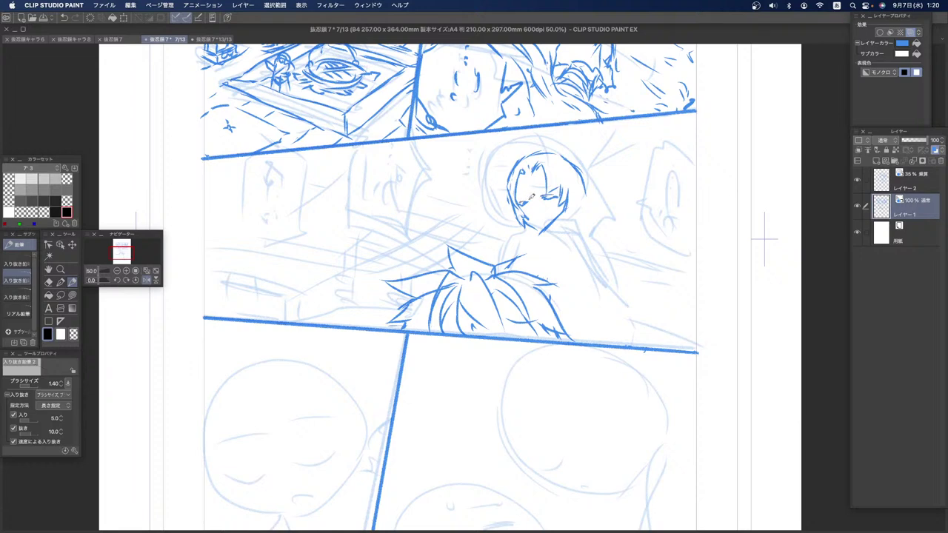
# Step: Refine the seated character's fringe and eyes, clean the side of the face with transparent color, and redraw that cheek in black
pyautogui.moveTo(518, 193)
pyautogui.mouseDown()
pyautogui.moveTo(542, 169)
pyautogui.moveTo(546, 179)
pyautogui.moveTo(532, 159)
pyautogui.mouseUp()
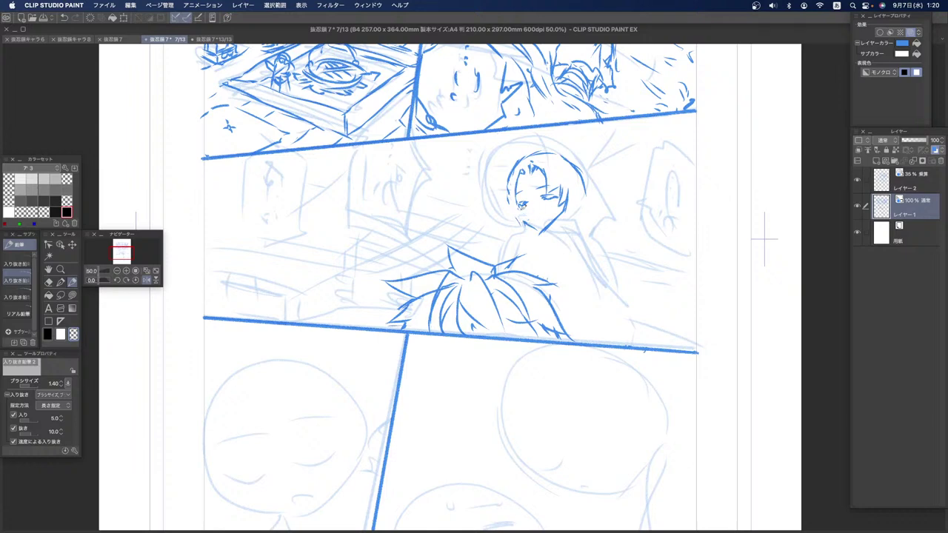
pyautogui.moveTo(527, 214); pyautogui.dragTo(524, 217)
pyautogui.click(47, 333)
pyautogui.moveTo(506, 199)
pyautogui.mouseDown()
pyautogui.moveTo(522, 195)
pyautogui.moveTo(522, 229)
pyautogui.mouseUp()
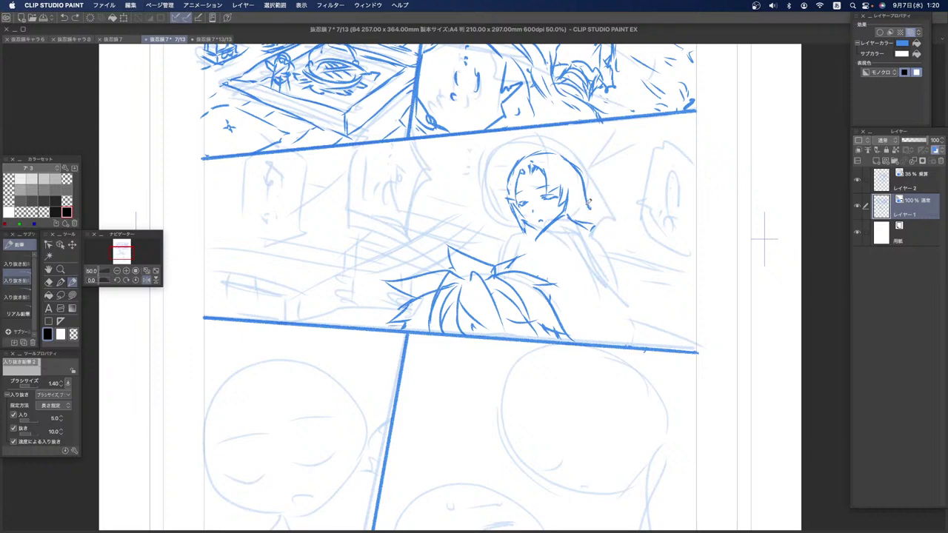
# Step: Draw the seated character's hair sweeping back behind the neck, undoing rejected strokes and redrawing the gathered lock
pyautogui.moveTo(571, 214)
pyautogui.mouseDown()
pyautogui.moveTo(592, 248)
pyautogui.moveTo(613, 219)
pyautogui.moveTo(597, 242)
pyautogui.moveTo(612, 235)
pyautogui.moveTo(605, 228)
pyautogui.mouseUp()
pyautogui.press('super+z')
pyautogui.press('super+z')
pyautogui.press('super+z')
pyautogui.press('super+z')
pyautogui.press('super+z')
pyautogui.moveTo(608, 214); pyautogui.dragTo(610, 239)
pyautogui.moveTo(589, 198)
pyautogui.mouseDown()
pyautogui.moveTo(609, 208)
pyautogui.moveTo(606, 219)
pyautogui.moveTo(592, 213)
pyautogui.mouseUp()
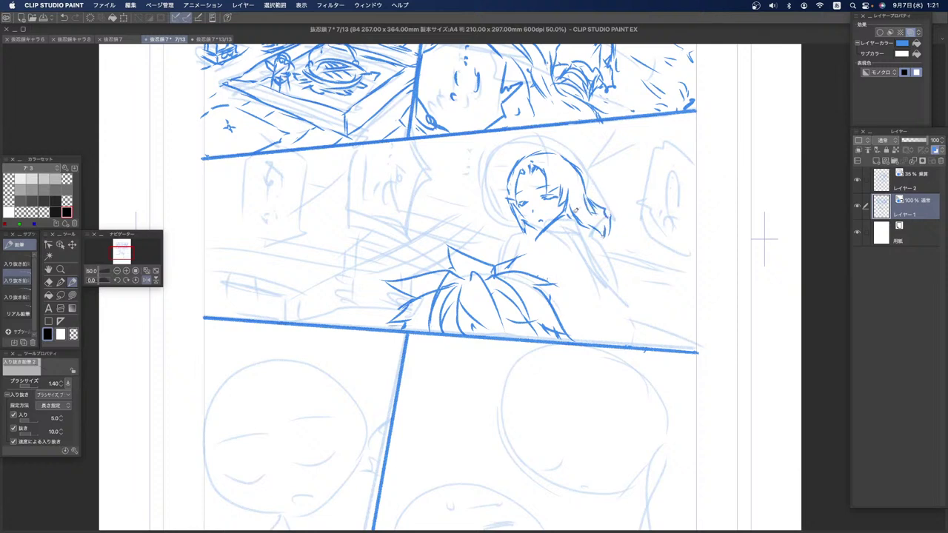
# Step: Draw the seated character's neck, collar, shoulder, bent arm and rounded sleeve down to the panel's lower border
pyautogui.moveTo(529, 225)
pyautogui.mouseDown()
pyautogui.moveTo(539, 241)
pyautogui.moveTo(554, 225)
pyautogui.moveTo(539, 238)
pyautogui.moveTo(549, 247)
pyautogui.moveTo(589, 246)
pyautogui.moveTo(524, 267)
pyautogui.mouseUp()
pyautogui.moveTo(582, 250)
pyautogui.mouseDown()
pyautogui.moveTo(583, 282)
pyautogui.moveTo(583, 273)
pyautogui.moveTo(612, 304)
pyautogui.moveTo(604, 343)
pyautogui.mouseUp()
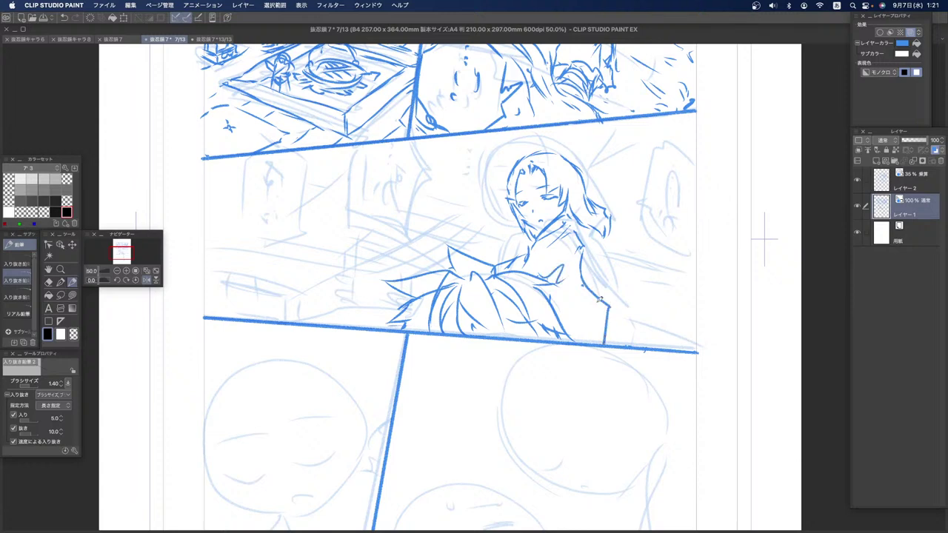
pyautogui.moveTo(585, 228)
pyautogui.mouseDown()
pyautogui.moveTo(603, 249)
pyautogui.moveTo(599, 234)
pyautogui.moveTo(614, 239)
pyautogui.moveTo(654, 310)
pyautogui.mouseUp()
pyautogui.moveTo(611, 255)
pyautogui.mouseDown()
pyautogui.moveTo(620, 332)
pyautogui.moveTo(634, 315)
pyautogui.mouseUp()
pyautogui.moveTo(628, 317)
pyautogui.mouseDown()
pyautogui.moveTo(650, 315)
pyautogui.moveTo(645, 339)
pyautogui.mouseUp()
pyautogui.moveTo(652, 290); pyautogui.dragTo(653, 343)
pyautogui.moveTo(597, 241)
pyautogui.mouseDown()
pyautogui.moveTo(605, 287)
pyautogui.moveTo(592, 288)
pyautogui.moveTo(594, 278)
pyautogui.moveTo(621, 297)
pyautogui.moveTo(590, 277)
pyautogui.moveTo(621, 301)
pyautogui.moveTo(613, 319)
pyautogui.moveTo(623, 312)
pyautogui.moveTo(614, 320)
pyautogui.moveTo(628, 335)
pyautogui.moveTo(596, 284)
pyautogui.mouseUp()
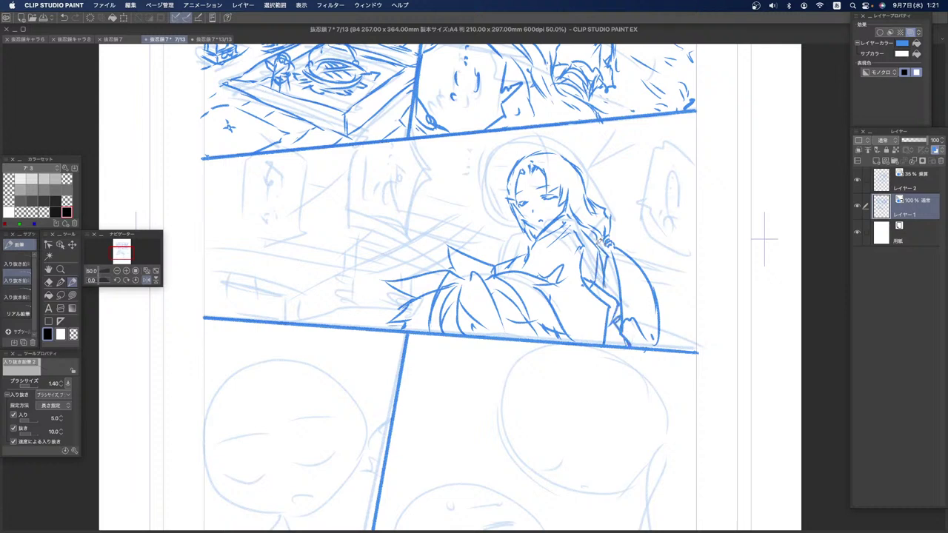
# Step: Clean up the gathered hair with transparent color, add a looped ribbon at the tie in black, and touch up the face
pyautogui.moveTo(566, 217); pyautogui.dragTo(585, 228)
pyautogui.moveTo(510, 176)
pyautogui.mouseDown()
pyautogui.moveTo(506, 196)
pyautogui.moveTo(540, 151)
pyautogui.moveTo(563, 152)
pyautogui.moveTo(594, 213)
pyautogui.mouseUp()
pyautogui.click(74, 334)
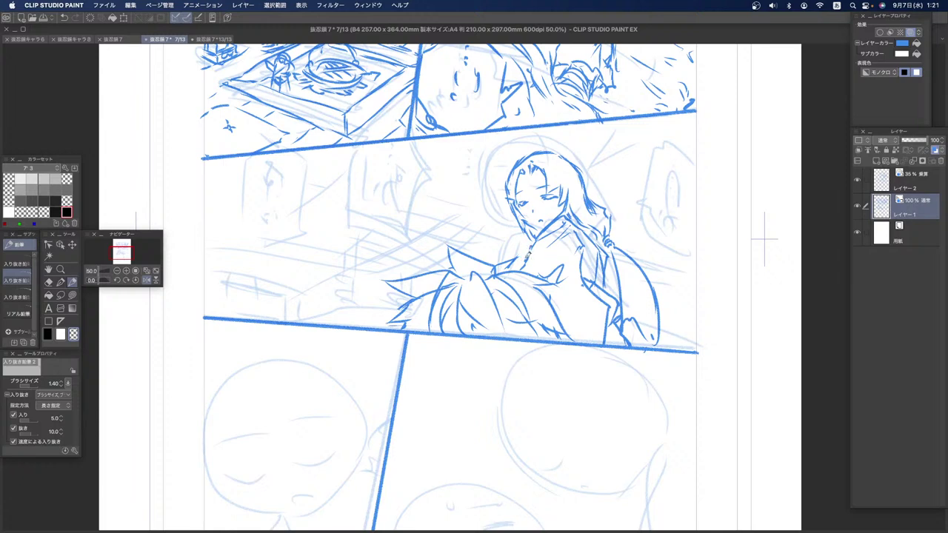
pyautogui.moveTo(591, 190); pyautogui.dragTo(601, 211)
pyautogui.moveTo(582, 218)
pyautogui.mouseDown()
pyautogui.moveTo(617, 245)
pyautogui.moveTo(606, 227)
pyautogui.moveTo(605, 241)
pyautogui.moveTo(612, 183)
pyautogui.moveTo(601, 220)
pyautogui.moveTo(641, 176)
pyautogui.moveTo(607, 220)
pyautogui.moveTo(595, 178)
pyautogui.moveTo(628, 208)
pyautogui.moveTo(637, 204)
pyautogui.moveTo(612, 220)
pyautogui.mouseUp()
pyautogui.click(47, 333)
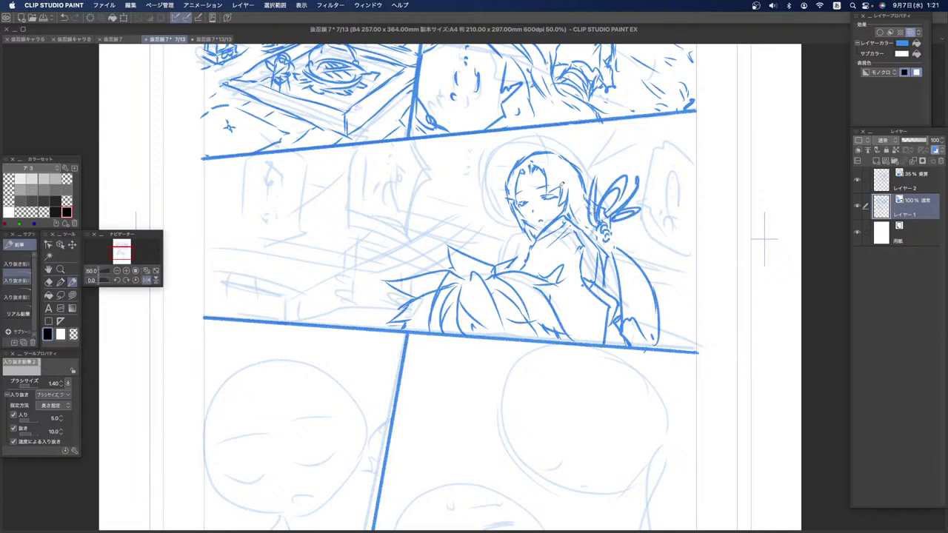
pyautogui.moveTo(569, 174); pyautogui.dragTo(560, 208)
pyautogui.moveTo(524, 211); pyautogui.dragTo(528, 212)
# Step: Flip the view horizontally and draw the long tied hair falling down the seated character's back, trimming stray lines with transparent color
pyautogui.click(146, 280)
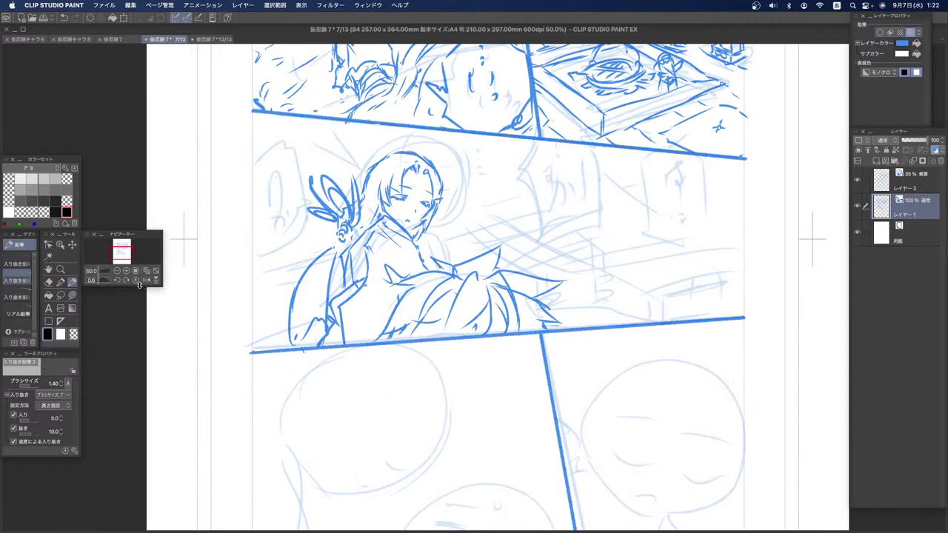
pyautogui.moveTo(348, 234); pyautogui.dragTo(327, 271)
pyautogui.moveTo(345, 230); pyautogui.dragTo(300, 285)
pyautogui.click(73, 335)
pyautogui.moveTo(341, 238)
pyautogui.mouseDown()
pyautogui.moveTo(322, 262)
pyautogui.moveTo(334, 252)
pyautogui.mouseUp()
# Step: Draw the angular speech balloon with its handwritten character and dots over the rough at the middle panel's far right
pyautogui.moveTo(690, 175); pyautogui.dragTo(695, 232)
pyautogui.moveTo(679, 155); pyautogui.dragTo(659, 176)
pyautogui.moveTo(665, 179)
pyautogui.mouseDown()
pyautogui.moveTo(679, 244)
pyautogui.moveTo(718, 235)
pyautogui.mouseUp()
pyautogui.moveTo(681, 156)
pyautogui.mouseDown()
pyautogui.moveTo(721, 195)
pyautogui.moveTo(722, 234)
pyautogui.mouseUp()
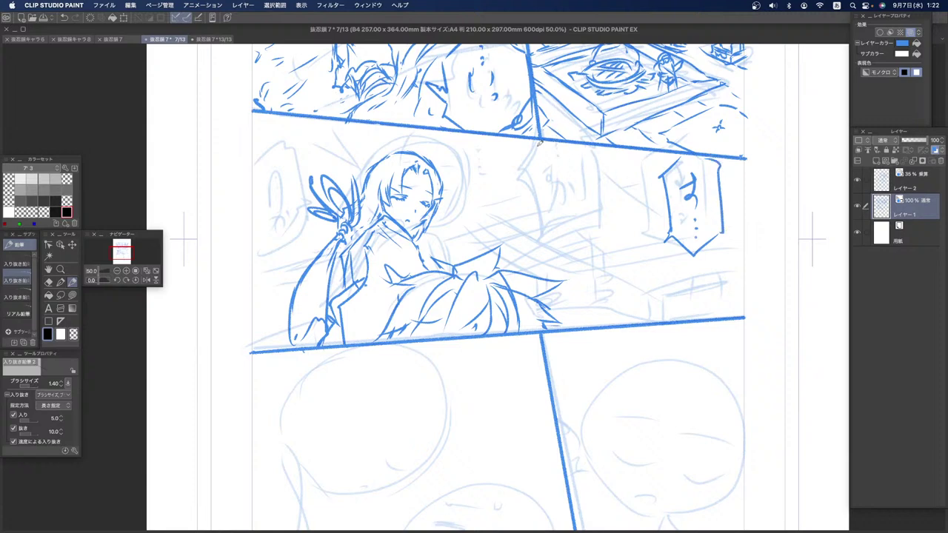
# Step: Draw the second angular speech balloon with dots and か, and add silence dots beside the seated character's head
pyautogui.moveTo(548, 145); pyautogui.dragTo(549, 158)
pyautogui.moveTo(549, 165)
pyautogui.mouseDown()
pyautogui.moveTo(552, 204)
pyautogui.moveTo(542, 200)
pyautogui.mouseUp()
pyautogui.moveTo(567, 174); pyautogui.dragTo(568, 181)
pyautogui.moveTo(570, 174); pyautogui.dragTo(572, 179)
pyautogui.moveTo(538, 138)
pyautogui.mouseDown()
pyautogui.moveTo(528, 222)
pyautogui.moveTo(584, 222)
pyautogui.moveTo(599, 204)
pyautogui.mouseUp()
pyautogui.moveTo(592, 150); pyautogui.dragTo(601, 209)
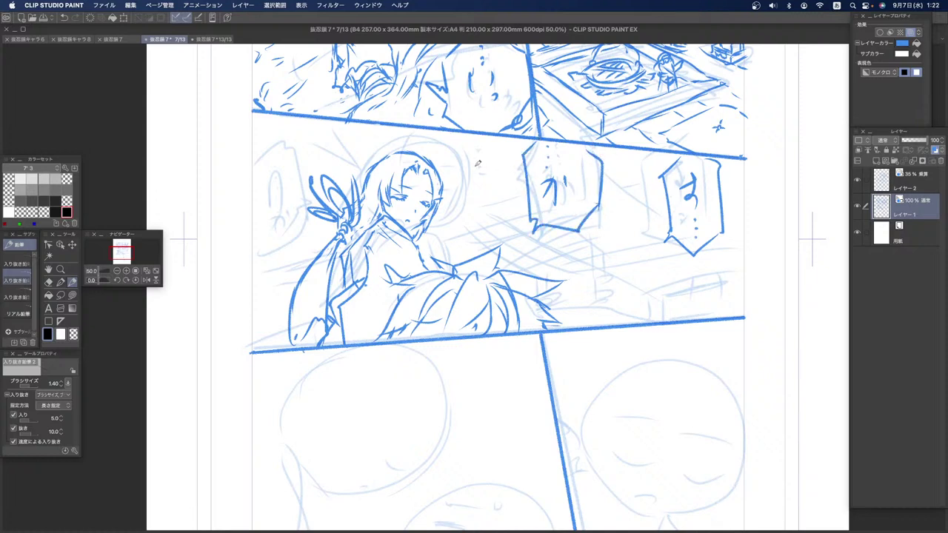
pyautogui.moveTo(453, 164); pyautogui.dragTo(454, 168)
pyautogui.moveTo(455, 174); pyautogui.dragTo(455, 178)
# Step: Lasso-select the two characters and the silence dots in the middle panel
pyautogui.click(61, 295)
pyautogui.moveTo(294, 342)
pyautogui.mouseDown()
pyautogui.moveTo(277, 324)
pyautogui.moveTo(281, 207)
pyautogui.moveTo(311, 162)
pyautogui.moveTo(391, 139)
pyautogui.moveTo(447, 140)
pyautogui.moveTo(481, 157)
pyautogui.moveTo(521, 249)
pyautogui.moveTo(571, 280)
pyautogui.moveTo(551, 328)
pyautogui.mouseUp()
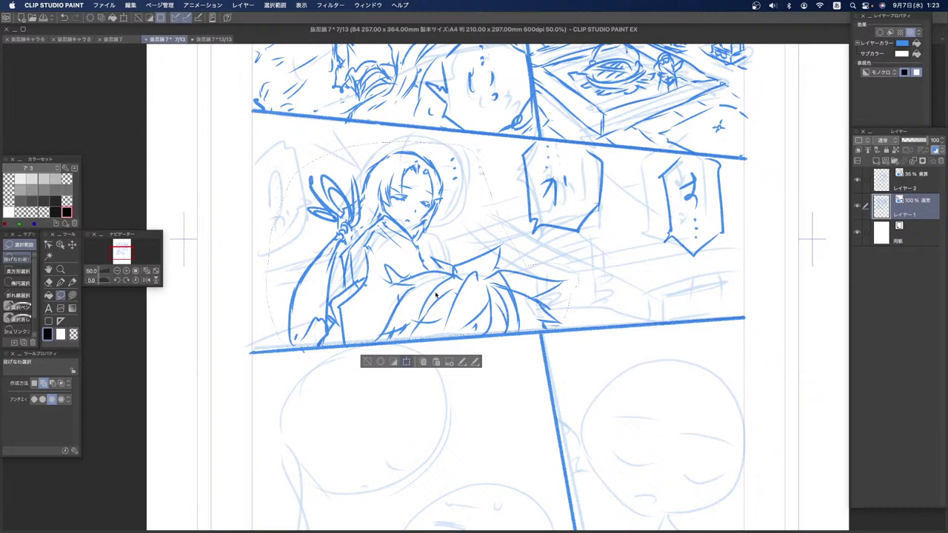
pyautogui.click(406, 361)
pyautogui.moveTo(451, 286); pyautogui.dragTo(470, 298)
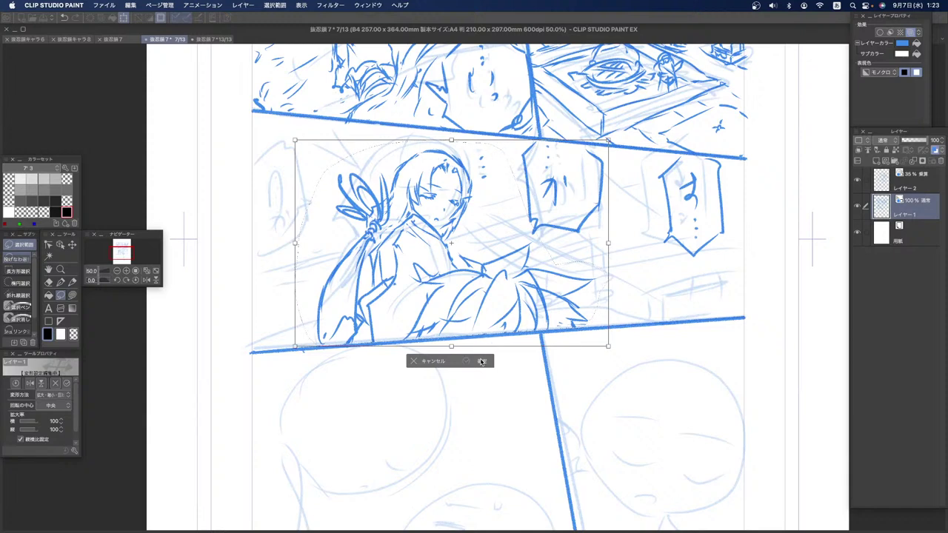
pyautogui.click(482, 360)
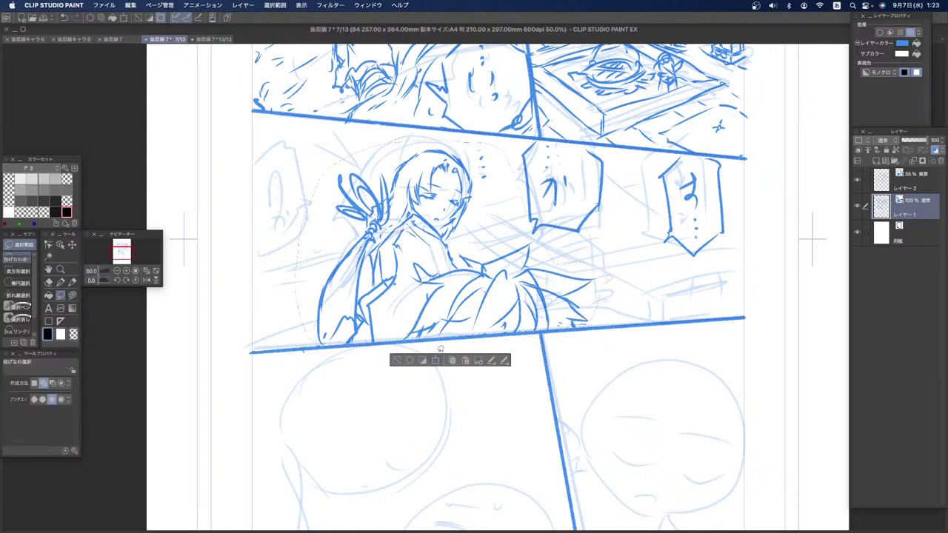
pyautogui.press('super+t')
pyautogui.press('super+z')
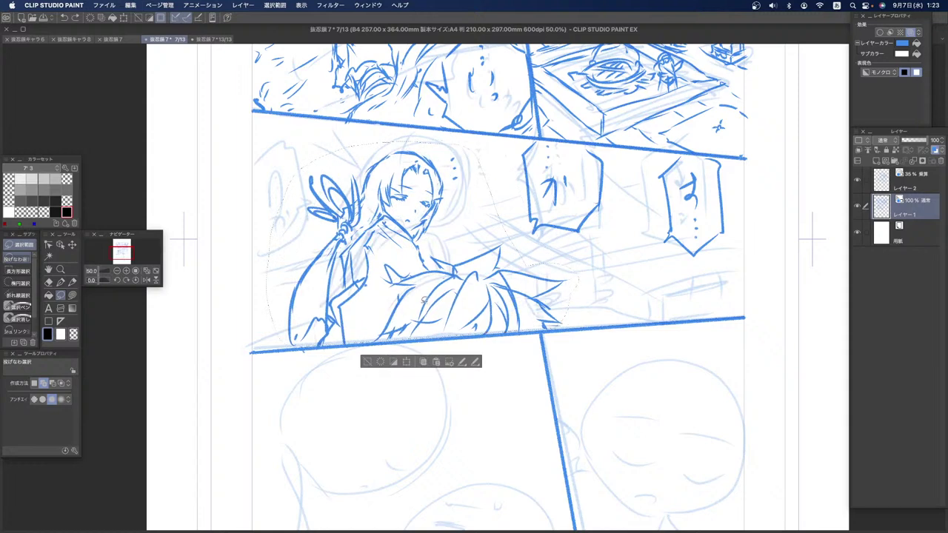
# Step: Enlarge the selected characters to 104%, shift them toward the panel's center, apply the transform and deselect
pyautogui.click(408, 362)
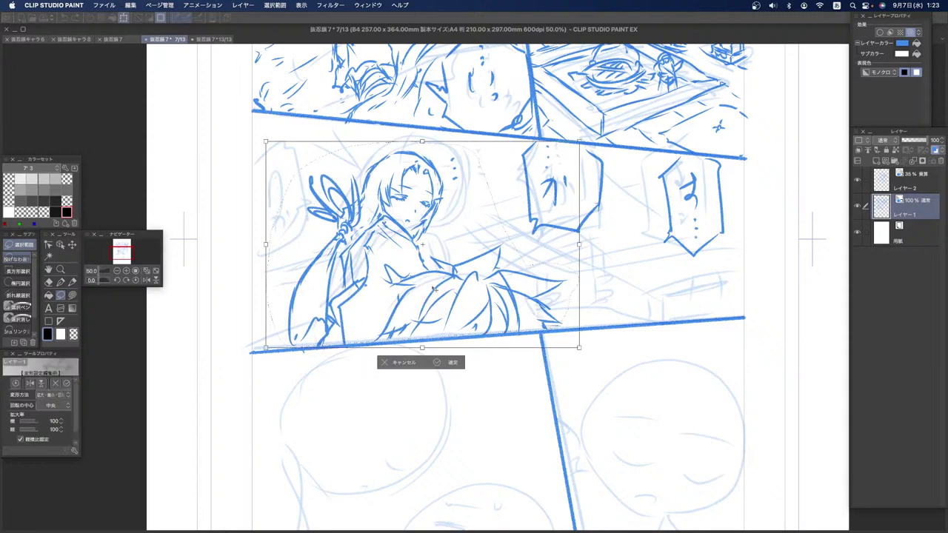
pyautogui.moveTo(435, 293); pyautogui.dragTo(464, 298)
pyautogui.moveTo(288, 140); pyautogui.dragTo(275, 130)
pyautogui.moveTo(441, 224); pyautogui.dragTo(461, 232)
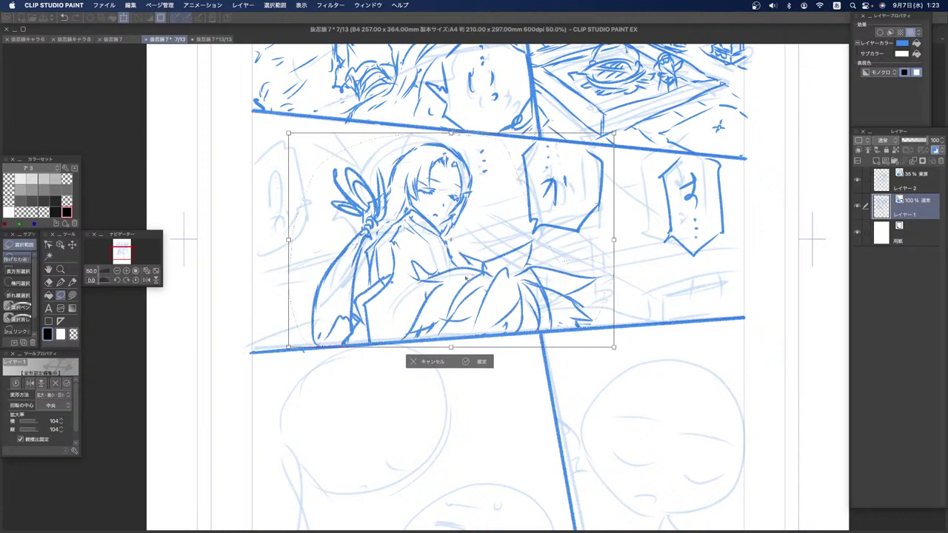
pyautogui.press('Return')
pyautogui.click(395, 362)
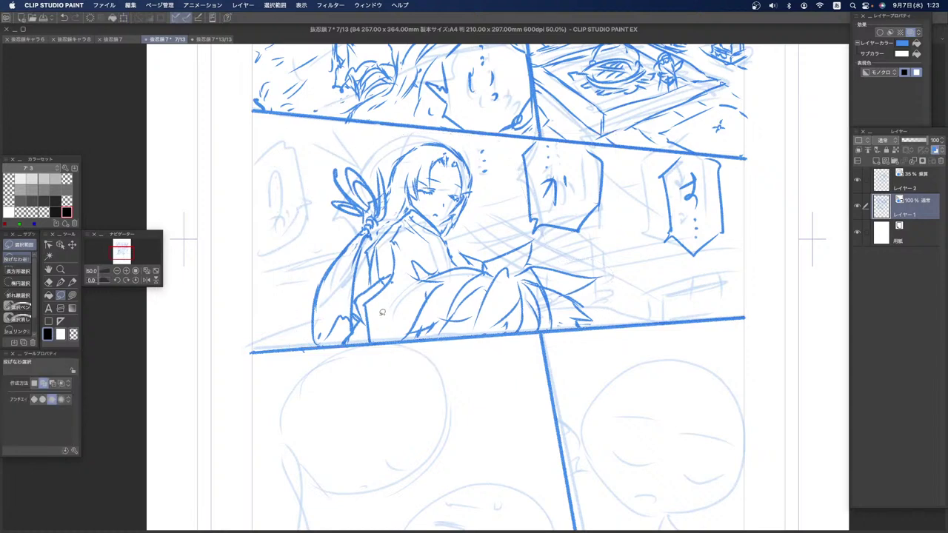
# Step: Draw the angular speech balloon outline at the middle panel's left edge with the pencil
pyautogui.click(72, 282)
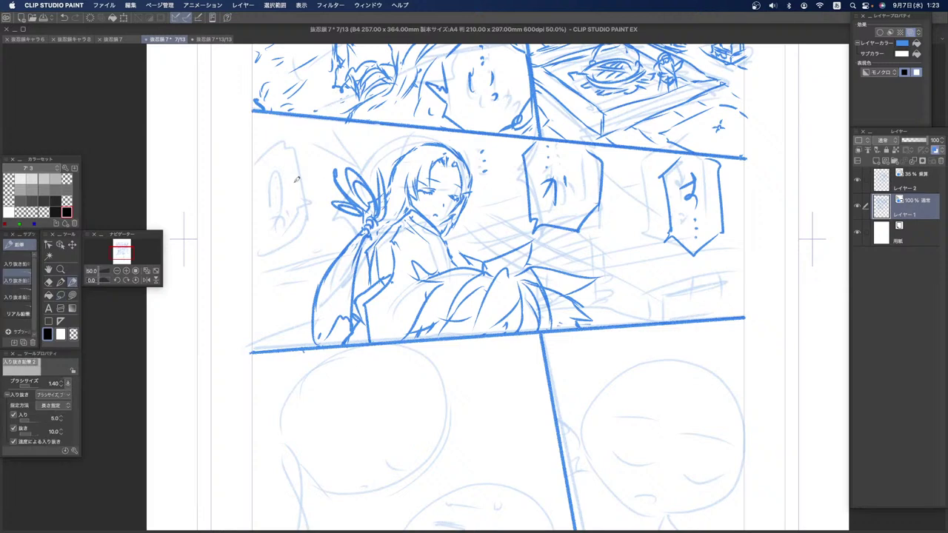
pyautogui.moveTo(252, 156)
pyautogui.mouseDown()
pyautogui.moveTo(302, 137)
pyautogui.moveTo(314, 161)
pyautogui.moveTo(311, 194)
pyautogui.mouseUp()
pyautogui.moveTo(254, 194)
pyautogui.mouseDown()
pyautogui.moveTo(267, 216)
pyautogui.moveTo(315, 206)
pyautogui.mouseUp()
# Step: Draw the floor edge lines on both sides of the characters and a short post near the panel's lower right
pyautogui.moveTo(629, 286)
pyautogui.mouseDown()
pyautogui.moveTo(728, 269)
pyautogui.moveTo(641, 283)
pyautogui.moveTo(651, 257)
pyautogui.moveTo(602, 288)
pyautogui.moveTo(713, 259)
pyautogui.mouseUp()
pyautogui.press('super+z')
pyautogui.press('super+z')
pyautogui.press('super+z')
pyautogui.moveTo(615, 277); pyautogui.dragTo(734, 252)
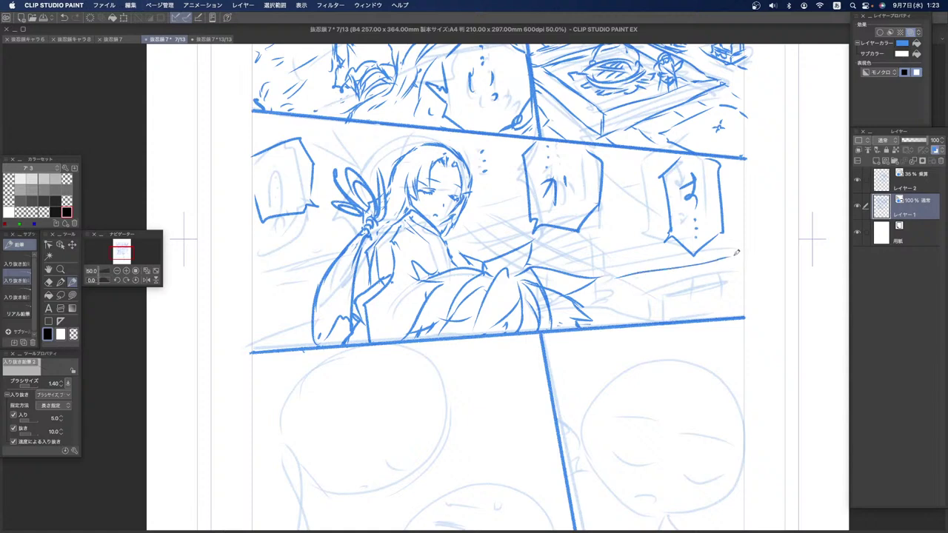
pyautogui.moveTo(629, 272); pyautogui.dragTo(732, 257)
pyautogui.moveTo(652, 284)
pyautogui.mouseDown()
pyautogui.moveTo(728, 271)
pyautogui.moveTo(646, 305)
pyautogui.moveTo(642, 318)
pyautogui.mouseUp()
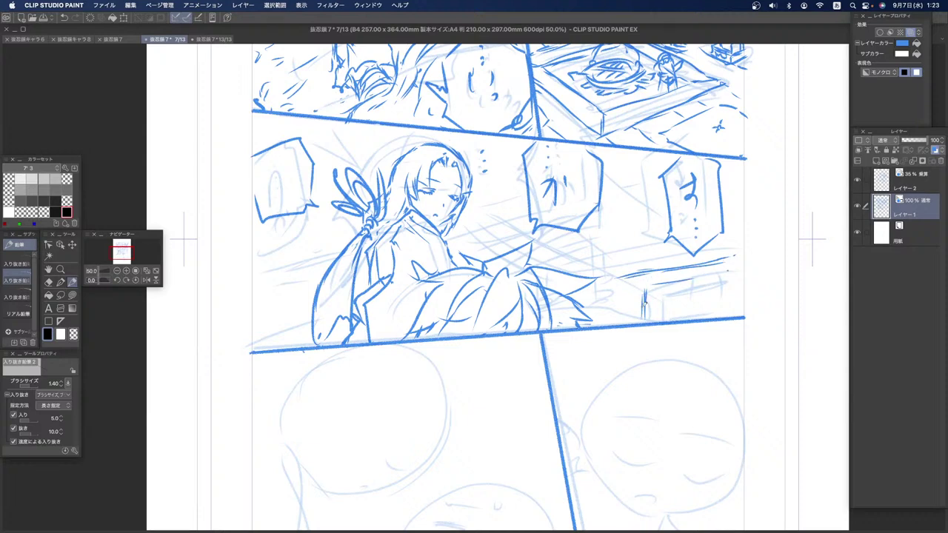
pyautogui.moveTo(592, 293); pyautogui.dragTo(617, 284)
pyautogui.moveTo(593, 287); pyautogui.dragTo(615, 281)
pyautogui.moveTo(252, 336); pyautogui.dragTo(305, 325)
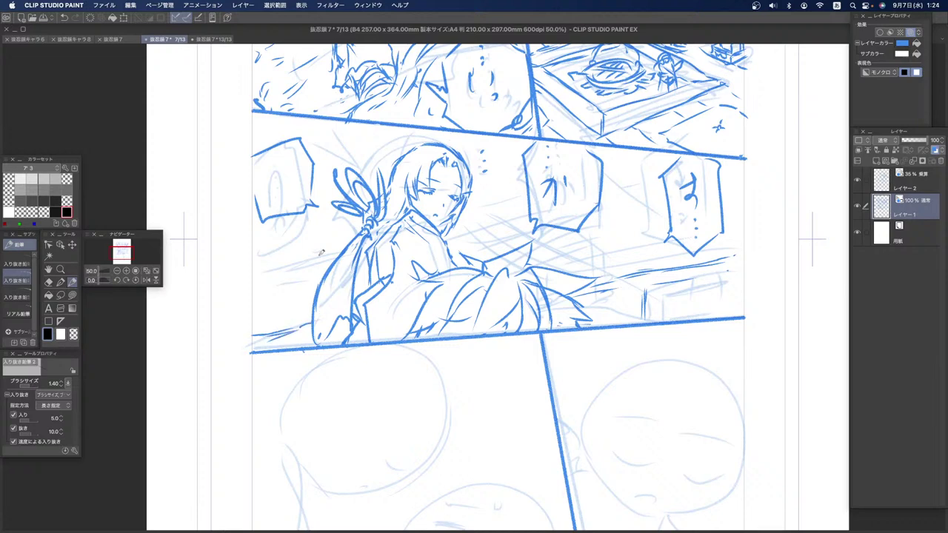
# Step: Draw the diagonal background beams beside the left balloon and between the two right balloons, plus short horizontal edges
pyautogui.moveTo(253, 231); pyautogui.dragTo(296, 258)
pyautogui.moveTo(282, 217)
pyautogui.mouseDown()
pyautogui.moveTo(332, 256)
pyautogui.moveTo(306, 211)
pyautogui.moveTo(337, 241)
pyautogui.mouseUp()
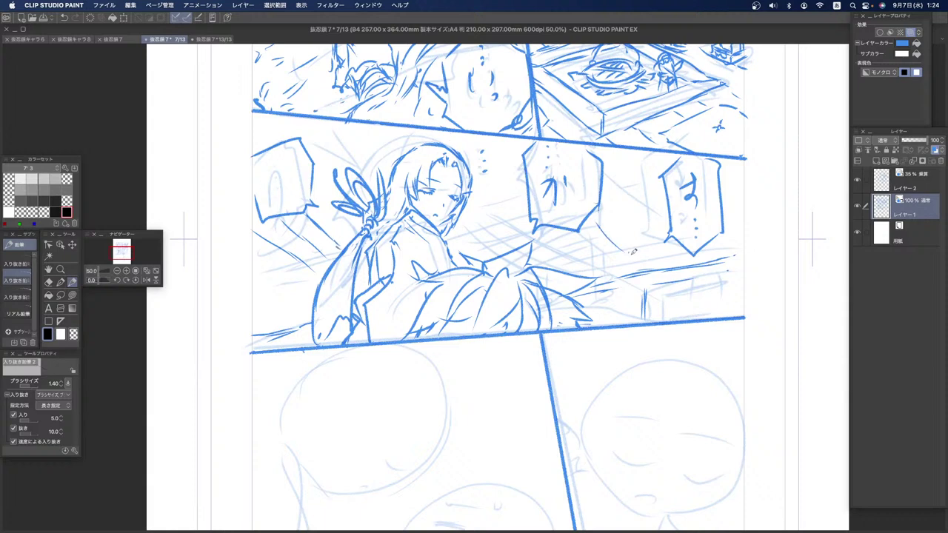
pyautogui.moveTo(592, 217); pyautogui.dragTo(651, 264)
pyautogui.moveTo(609, 192); pyautogui.dragTo(683, 260)
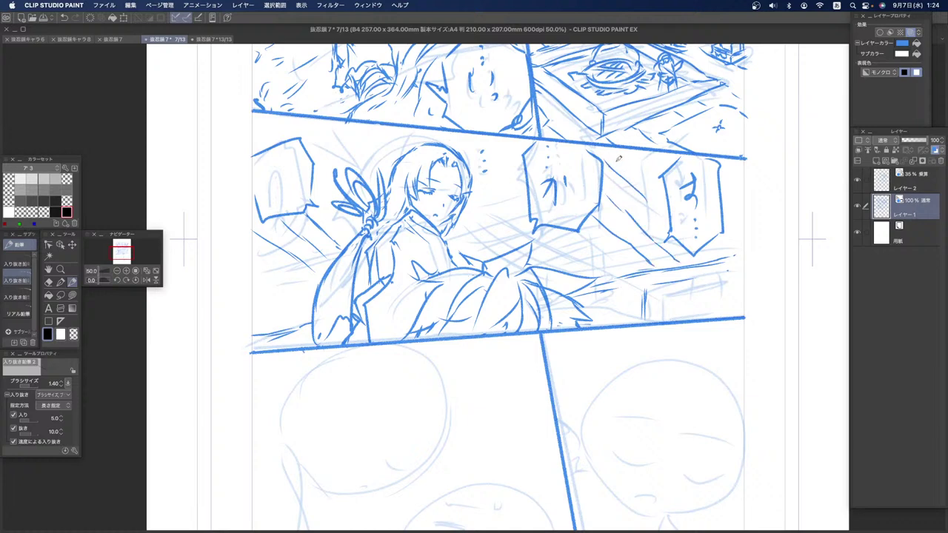
pyautogui.moveTo(605, 157); pyautogui.dragTo(627, 182)
pyautogui.moveTo(641, 192); pyautogui.dragTo(664, 223)
pyautogui.moveTo(715, 235); pyautogui.dragTo(733, 230)
pyautogui.moveTo(573, 263); pyautogui.dragTo(632, 251)
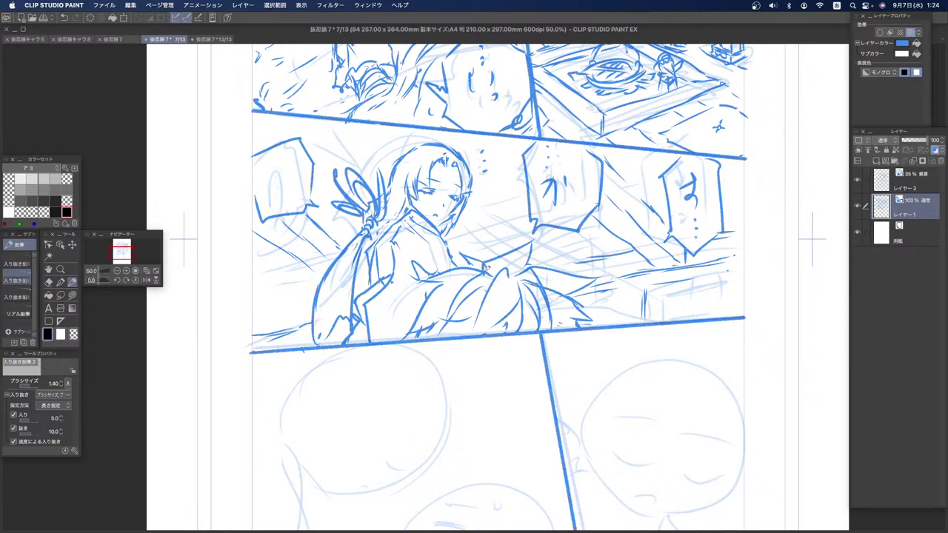
# Step: Add floorboard lines beside the seated character's back and slanted background lines between the head and the か balloon
pyautogui.moveTo(280, 305)
pyautogui.mouseDown()
pyautogui.moveTo(252, 319)
pyautogui.moveTo(312, 299)
pyautogui.mouseUp()
pyautogui.moveTo(318, 224); pyautogui.dragTo(356, 214)
pyautogui.press('super+z')
pyautogui.moveTo(475, 182); pyautogui.dragTo(528, 164)
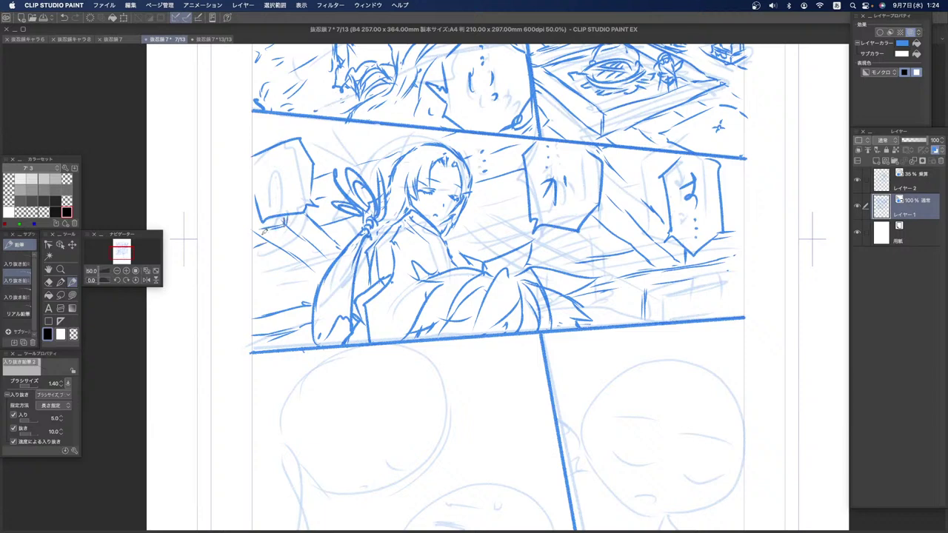
# Step: Hatch the dark gap beneath the left speech balloon with short vertical strokes
pyautogui.moveTo(287, 229); pyautogui.dragTo(265, 235)
pyautogui.moveTo(303, 210)
pyautogui.mouseDown()
pyautogui.moveTo(296, 232)
pyautogui.moveTo(271, 241)
pyautogui.moveTo(300, 237)
pyautogui.mouseUp()
pyautogui.moveTo(310, 209); pyautogui.dragTo(304, 240)
pyautogui.moveTo(316, 219); pyautogui.dragTo(305, 238)
pyautogui.moveTo(315, 211); pyautogui.dragTo(308, 240)
pyautogui.moveTo(316, 213)
pyautogui.mouseDown()
pyautogui.moveTo(320, 254)
pyautogui.moveTo(289, 256)
pyautogui.mouseUp()
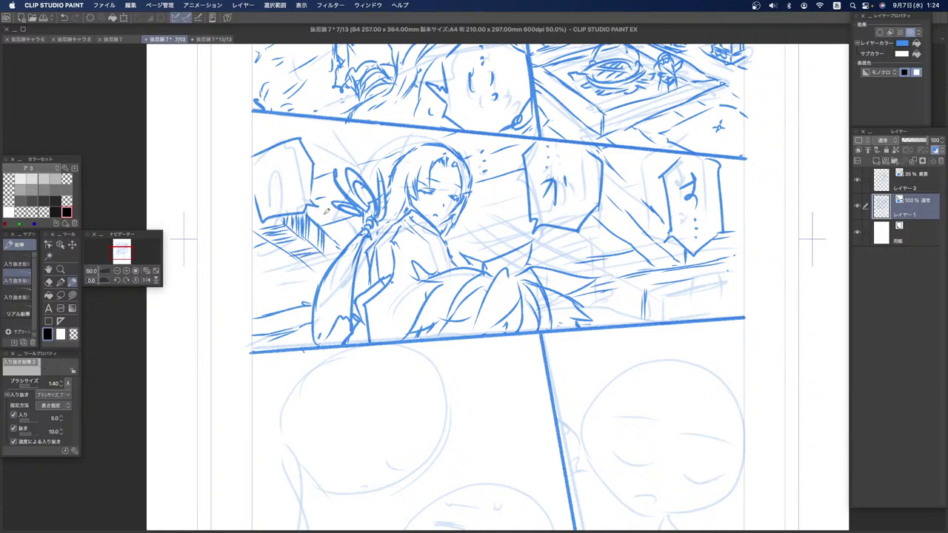
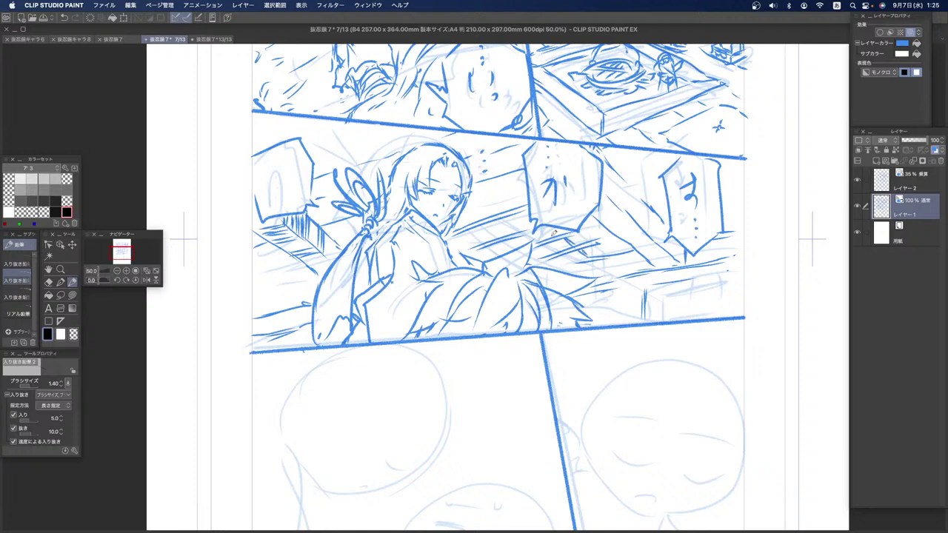
# Step: Draw crossing lattice lines behind the characters and a leafy upright beside the spiky hair, undoing the stray strokes at left
pyautogui.moveTo(506, 185); pyautogui.dragTo(523, 201)
pyautogui.moveTo(514, 180)
pyautogui.mouseDown()
pyautogui.moveTo(522, 194)
pyautogui.moveTo(530, 171)
pyautogui.moveTo(493, 169)
pyautogui.mouseUp()
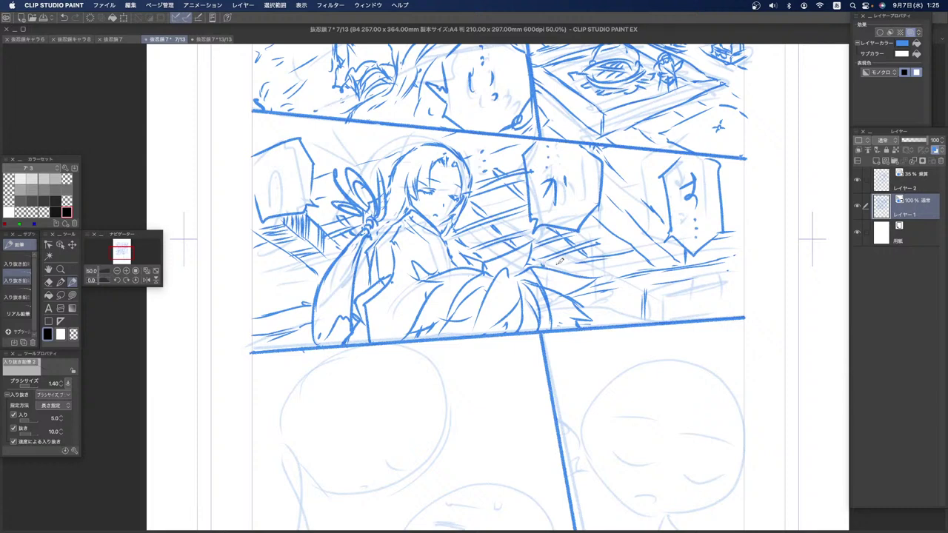
pyautogui.moveTo(581, 252)
pyautogui.mouseDown()
pyautogui.moveTo(584, 272)
pyautogui.moveTo(615, 274)
pyautogui.moveTo(588, 299)
pyautogui.moveTo(617, 304)
pyautogui.mouseUp()
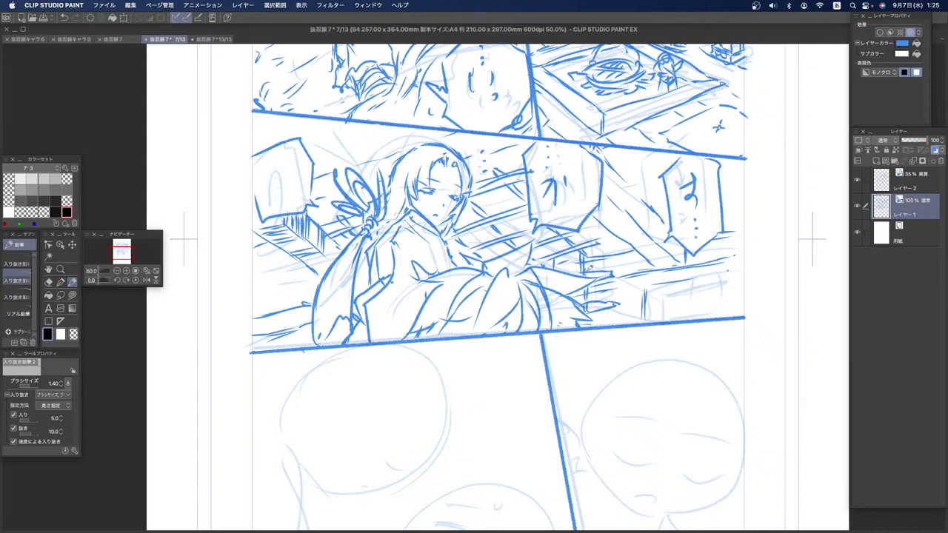
pyautogui.moveTo(581, 262)
pyautogui.mouseDown()
pyautogui.moveTo(594, 318)
pyautogui.moveTo(623, 320)
pyautogui.moveTo(593, 319)
pyautogui.moveTo(618, 323)
pyautogui.mouseUp()
pyautogui.moveTo(267, 257)
pyautogui.mouseDown()
pyautogui.moveTo(283, 253)
pyautogui.moveTo(262, 259)
pyautogui.moveTo(295, 268)
pyautogui.mouseUp()
pyautogui.press('super+z')
pyautogui.press('super+z')
pyautogui.moveTo(459, 231)
pyautogui.mouseDown()
pyautogui.moveTo(463, 251)
pyautogui.moveTo(476, 253)
pyautogui.moveTo(463, 254)
pyautogui.mouseUp()
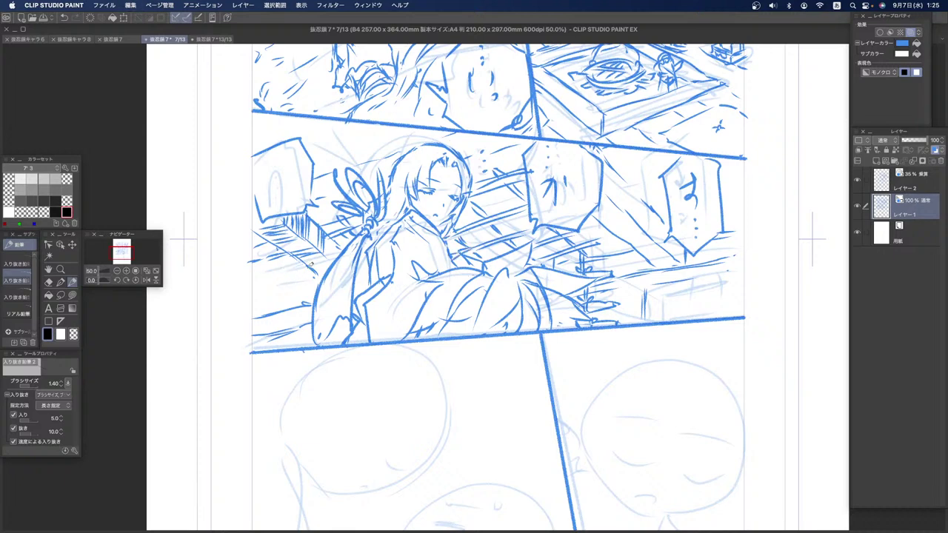
# Step: Add floorboard strokes and a vertical stack of round shapes at the panel's lower left, undoing rejected strokes
pyautogui.moveTo(305, 262); pyautogui.dragTo(280, 272)
pyautogui.moveTo(311, 262)
pyautogui.mouseDown()
pyautogui.moveTo(308, 285)
pyautogui.moveTo(289, 291)
pyautogui.moveTo(322, 284)
pyautogui.moveTo(296, 293)
pyautogui.mouseUp()
pyautogui.press('super+z')
pyautogui.press('super+z')
pyautogui.press('super+z')
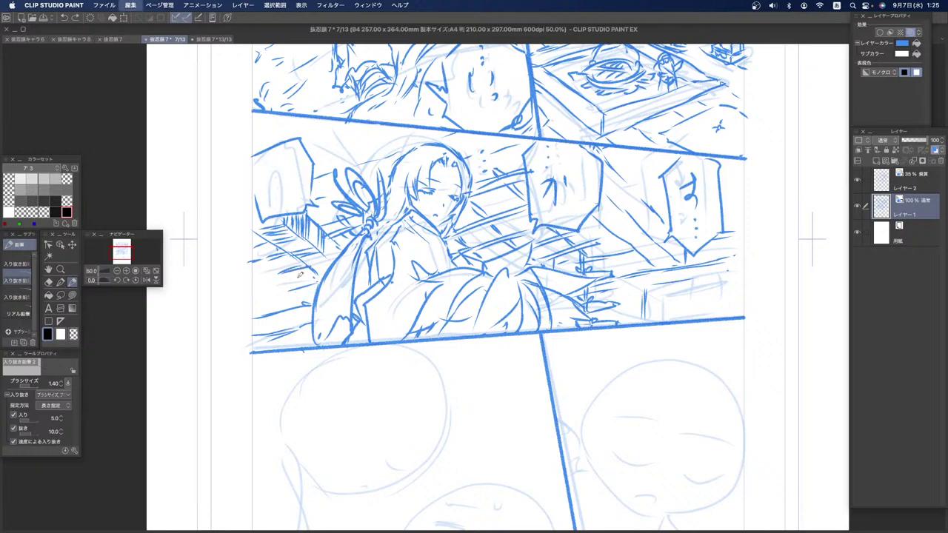
pyautogui.moveTo(288, 283)
pyautogui.mouseDown()
pyautogui.moveTo(314, 278)
pyautogui.moveTo(293, 283)
pyautogui.moveTo(299, 297)
pyautogui.mouseUp()
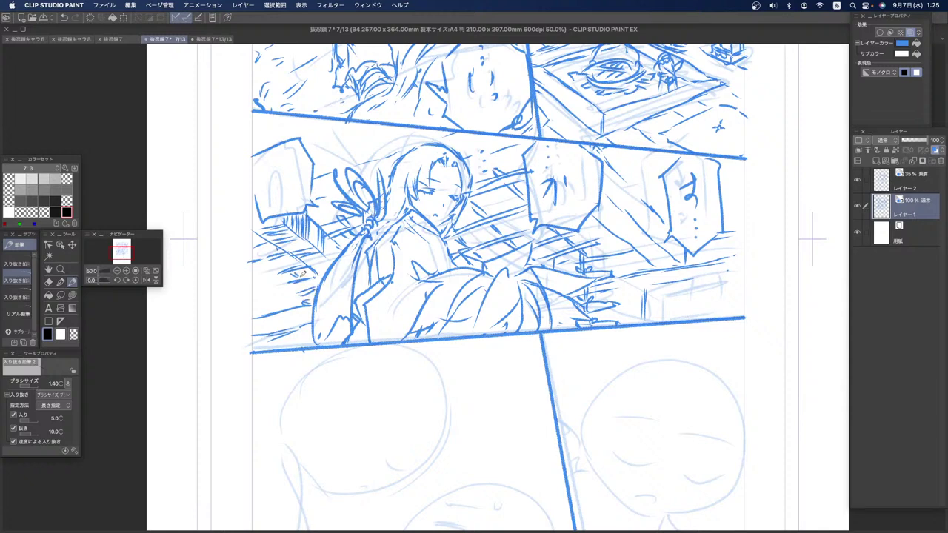
pyautogui.moveTo(269, 274)
pyautogui.mouseDown()
pyautogui.moveTo(299, 288)
pyautogui.moveTo(275, 296)
pyautogui.mouseUp()
pyautogui.moveTo(277, 279); pyautogui.dragTo(274, 345)
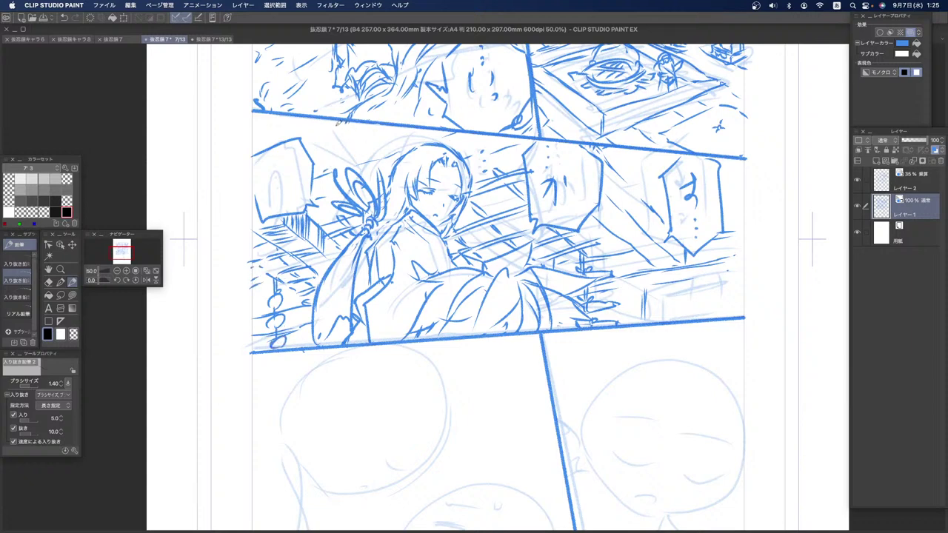
# Step: Draw a slanted beam above the seated character and detail the boxy railed structure in the panel's lower right corner
pyautogui.moveTo(333, 121); pyautogui.dragTo(371, 148)
pyautogui.moveTo(661, 299)
pyautogui.mouseDown()
pyautogui.moveTo(731, 284)
pyautogui.moveTo(645, 286)
pyautogui.moveTo(669, 299)
pyautogui.moveTo(620, 281)
pyautogui.moveTo(644, 288)
pyautogui.moveTo(636, 285)
pyautogui.moveTo(730, 275)
pyautogui.mouseUp()
pyautogui.moveTo(664, 275)
pyautogui.mouseDown()
pyautogui.moveTo(696, 286)
pyautogui.moveTo(693, 269)
pyautogui.moveTo(735, 260)
pyautogui.mouseUp()
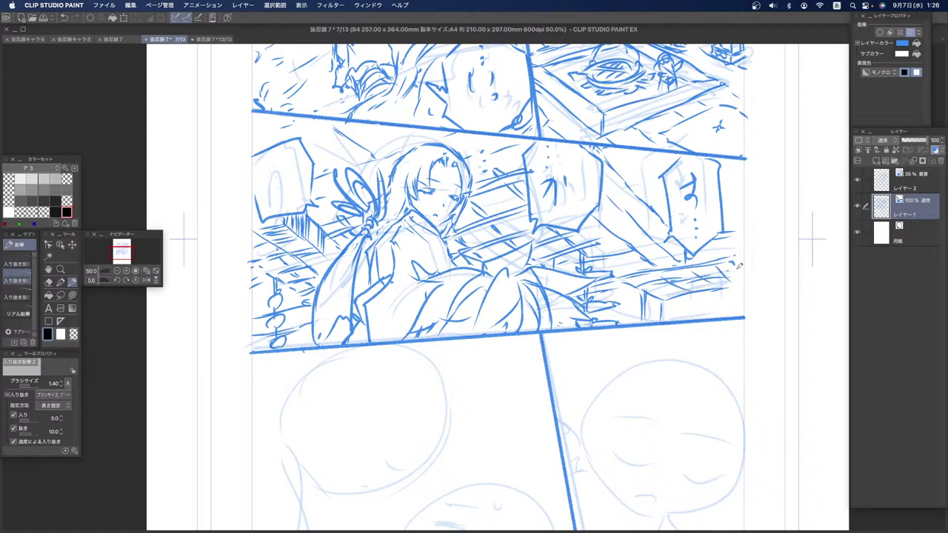
pyautogui.moveTo(629, 290)
pyautogui.mouseDown()
pyautogui.moveTo(633, 312)
pyautogui.moveTo(637, 292)
pyautogui.moveTo(606, 298)
pyautogui.moveTo(664, 285)
pyautogui.moveTo(690, 308)
pyautogui.moveTo(664, 307)
pyautogui.moveTo(711, 296)
pyautogui.moveTo(716, 303)
pyautogui.moveTo(664, 312)
pyautogui.moveTo(723, 316)
pyautogui.mouseUp()
pyautogui.moveTo(725, 300)
pyautogui.mouseDown()
pyautogui.moveTo(749, 293)
pyautogui.moveTo(725, 311)
pyautogui.mouseUp()
pyautogui.moveTo(665, 314)
pyautogui.mouseDown()
pyautogui.moveTo(704, 306)
pyautogui.moveTo(706, 316)
pyautogui.mouseUp()
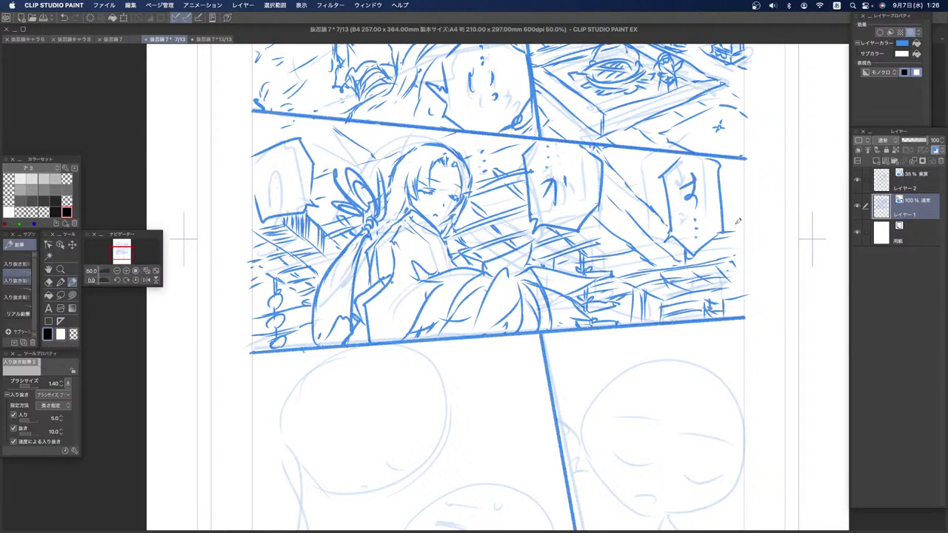
pyautogui.moveTo(727, 234)
pyautogui.mouseDown()
pyautogui.moveTo(739, 230)
pyautogui.moveTo(744, 251)
pyautogui.mouseUp()
pyautogui.moveTo(340, 125); pyautogui.dragTo(374, 165)
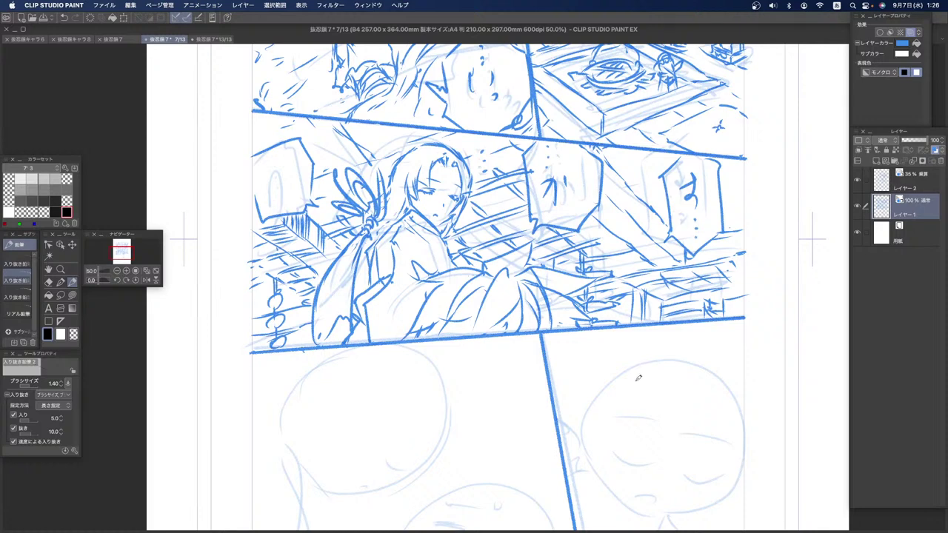
pyautogui.press('super+z')
pyautogui.press('super+z')
pyautogui.press('super+z')
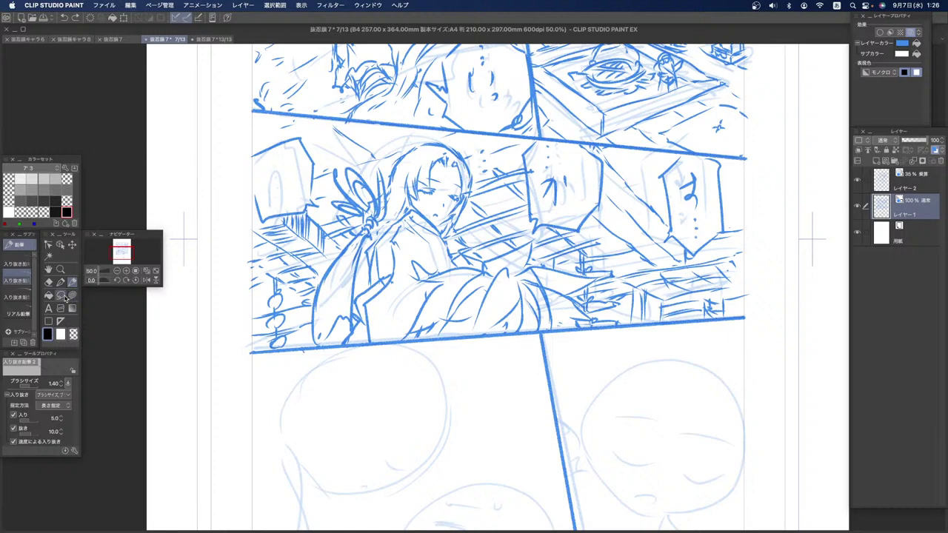
# Step: Lasso-erase the pencilled background around the left speech balloon and behind the long-haired character, undoing the one erasure that goes astray
pyautogui.click(49, 282)
pyautogui.click(72, 294)
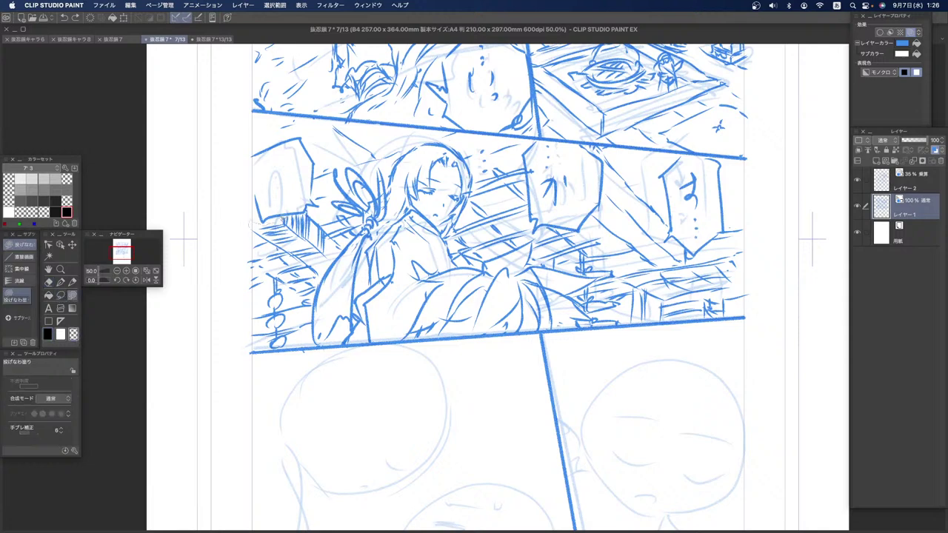
pyautogui.moveTo(362, 217)
pyautogui.mouseDown()
pyautogui.moveTo(335, 256)
pyautogui.moveTo(237, 263)
pyautogui.moveTo(248, 215)
pyautogui.mouseUp()
pyautogui.moveTo(326, 256)
pyautogui.mouseDown()
pyautogui.moveTo(310, 329)
pyautogui.moveTo(284, 342)
pyautogui.moveTo(245, 335)
pyautogui.moveTo(317, 274)
pyautogui.mouseUp()
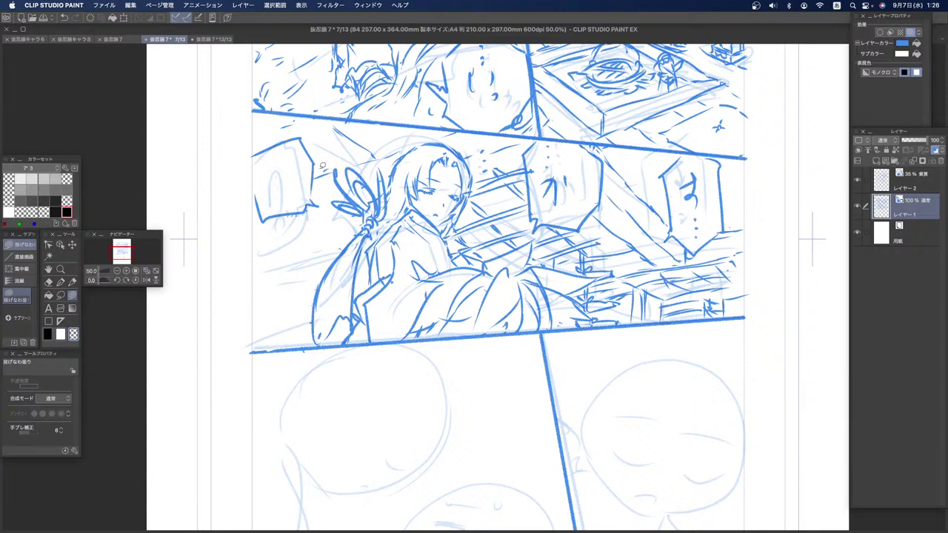
pyautogui.moveTo(356, 131)
pyautogui.mouseDown()
pyautogui.moveTo(346, 125)
pyautogui.moveTo(357, 162)
pyautogui.moveTo(399, 157)
pyautogui.moveTo(357, 129)
pyautogui.mouseUp()
pyautogui.moveTo(467, 152)
pyautogui.mouseDown()
pyautogui.moveTo(529, 138)
pyautogui.moveTo(518, 158)
pyautogui.moveTo(528, 163)
pyautogui.moveTo(528, 200)
pyautogui.moveTo(487, 230)
pyautogui.moveTo(453, 232)
pyautogui.moveTo(474, 152)
pyautogui.mouseUp()
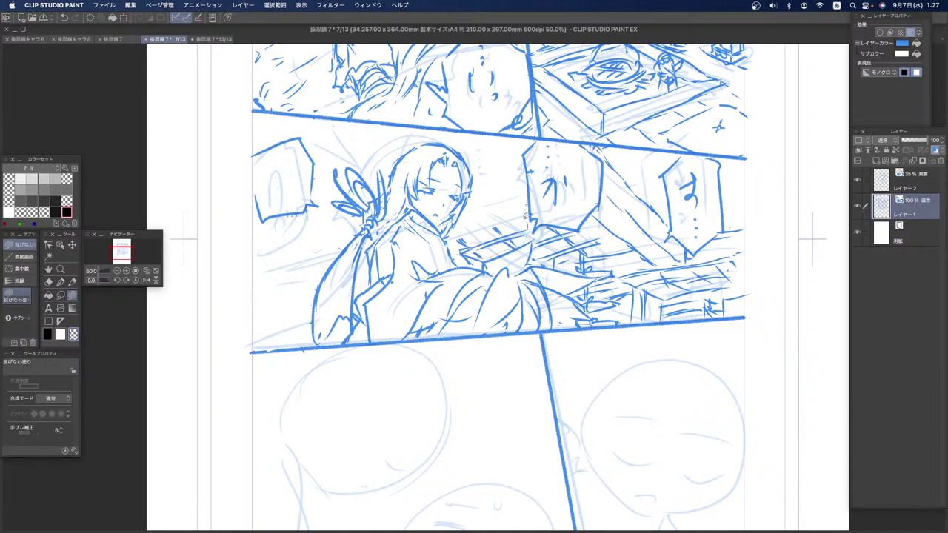
pyautogui.press('super+z')
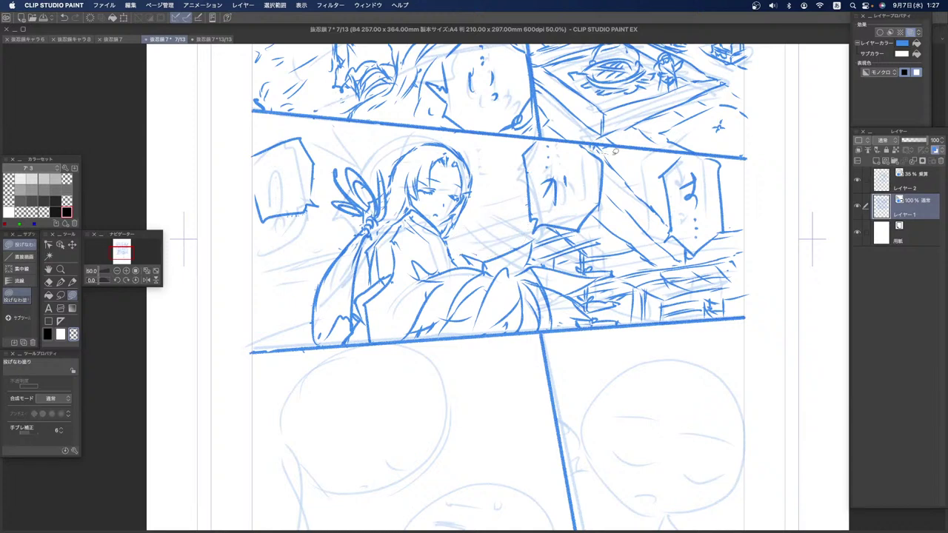
# Step: Lasso-erase the slanted beams, lattice and railed structure around the middle panel's two right-hand speech balloons, leaving the spiky hair
pyautogui.moveTo(604, 151)
pyautogui.mouseDown()
pyautogui.moveTo(608, 202)
pyautogui.moveTo(584, 225)
pyautogui.moveTo(557, 223)
pyautogui.mouseUp()
pyautogui.moveTo(676, 237)
pyautogui.mouseDown()
pyautogui.moveTo(666, 215)
pyautogui.moveTo(623, 157)
pyautogui.mouseUp()
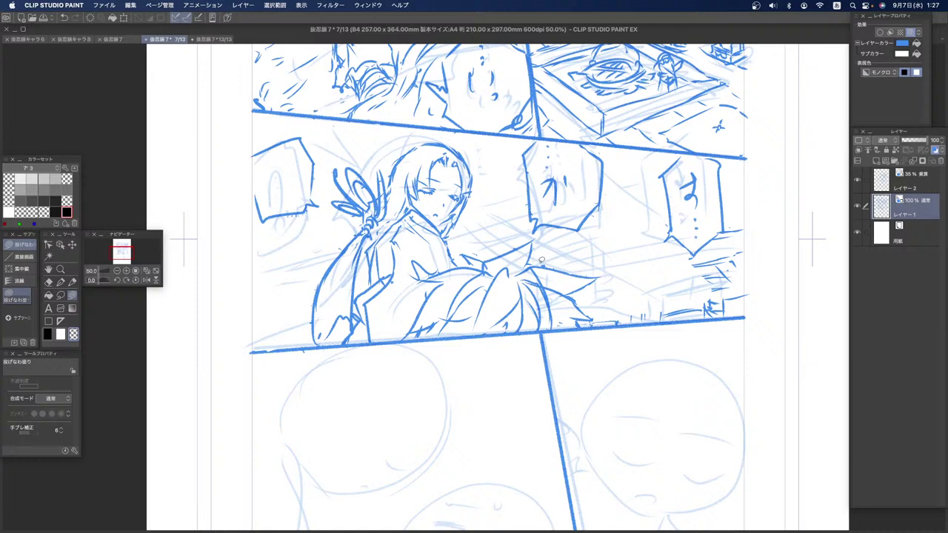
pyautogui.moveTo(711, 251)
pyautogui.mouseDown()
pyautogui.moveTo(724, 231)
pyautogui.moveTo(769, 285)
pyautogui.moveTo(711, 307)
pyautogui.moveTo(650, 279)
pyautogui.moveTo(646, 302)
pyautogui.mouseUp()
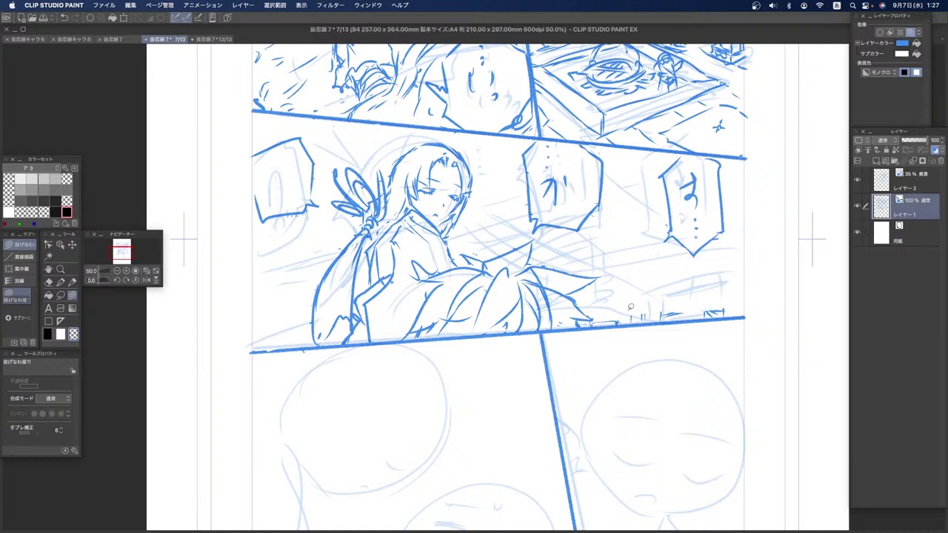
pyautogui.moveTo(590, 320)
pyautogui.mouseDown()
pyautogui.moveTo(666, 291)
pyautogui.moveTo(729, 311)
pyautogui.moveTo(725, 305)
pyautogui.mouseUp()
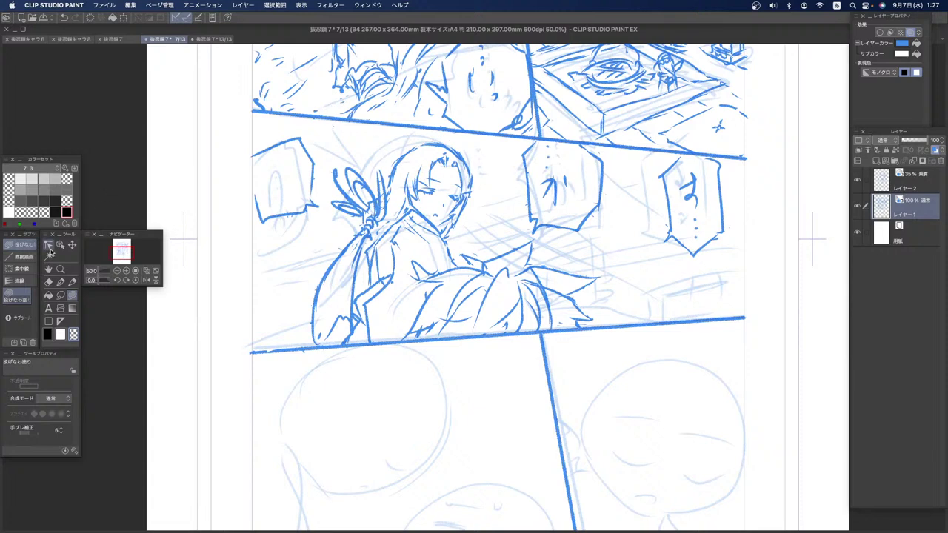
# Step: Pencil an exclamation mark inside the middle panel's left speech balloon, undoing rejected strokes
pyautogui.click(72, 282)
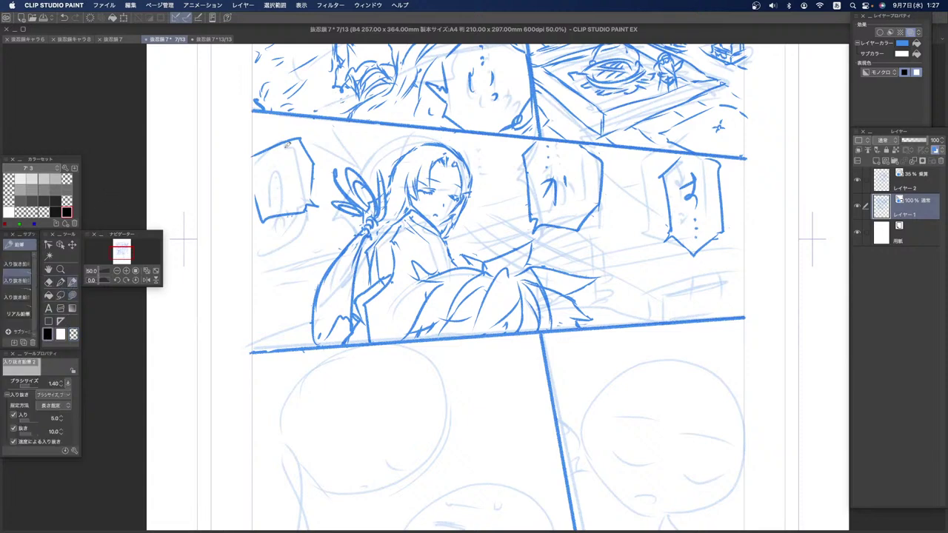
pyautogui.moveTo(277, 164); pyautogui.dragTo(278, 184)
pyautogui.click(278, 196)
pyautogui.click(280, 193)
pyautogui.press('super+z')
pyautogui.press('super+z')
# Step: Try slanted floor lines right of the spiky hair, crossing floor strokes at the panel's lower left and diagonals above the hair ornament
pyautogui.moveTo(571, 268); pyautogui.dragTo(741, 231)
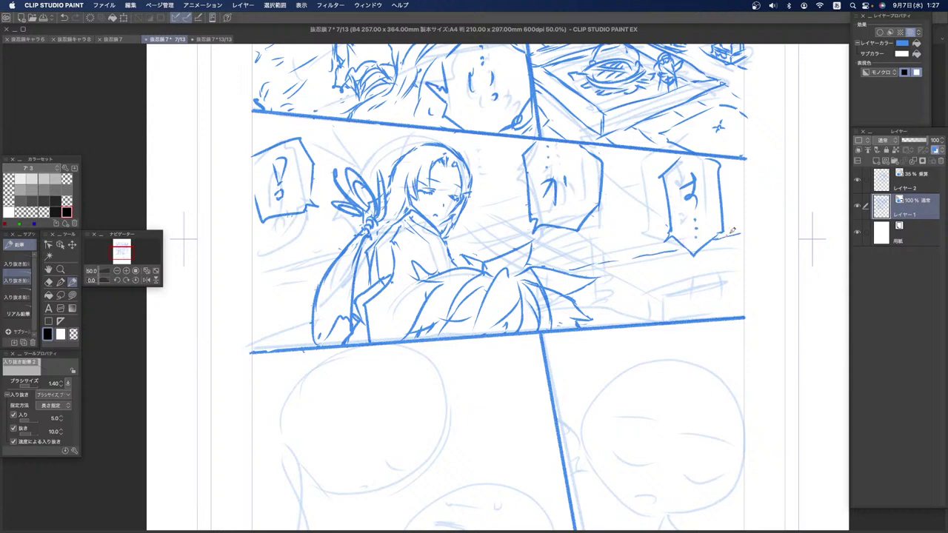
pyautogui.moveTo(605, 259); pyautogui.dragTo(642, 253)
pyautogui.moveTo(561, 270); pyautogui.dragTo(569, 267)
pyautogui.moveTo(307, 315); pyautogui.dragTo(247, 334)
pyautogui.moveTo(262, 298)
pyautogui.mouseDown()
pyautogui.moveTo(290, 316)
pyautogui.moveTo(254, 295)
pyautogui.moveTo(280, 311)
pyautogui.moveTo(254, 276)
pyautogui.moveTo(293, 315)
pyautogui.mouseUp()
pyautogui.moveTo(260, 266)
pyautogui.mouseDown()
pyautogui.moveTo(299, 313)
pyautogui.moveTo(292, 296)
pyautogui.moveTo(306, 309)
pyautogui.moveTo(256, 322)
pyautogui.mouseUp()
pyautogui.moveTo(305, 298); pyautogui.dragTo(312, 306)
pyautogui.moveTo(256, 265); pyautogui.dragTo(309, 297)
pyautogui.moveTo(320, 125); pyautogui.dragTo(355, 166)
pyautogui.moveTo(344, 118)
pyautogui.mouseDown()
pyautogui.moveTo(383, 164)
pyautogui.moveTo(373, 138)
pyautogui.moveTo(384, 167)
pyautogui.mouseUp()
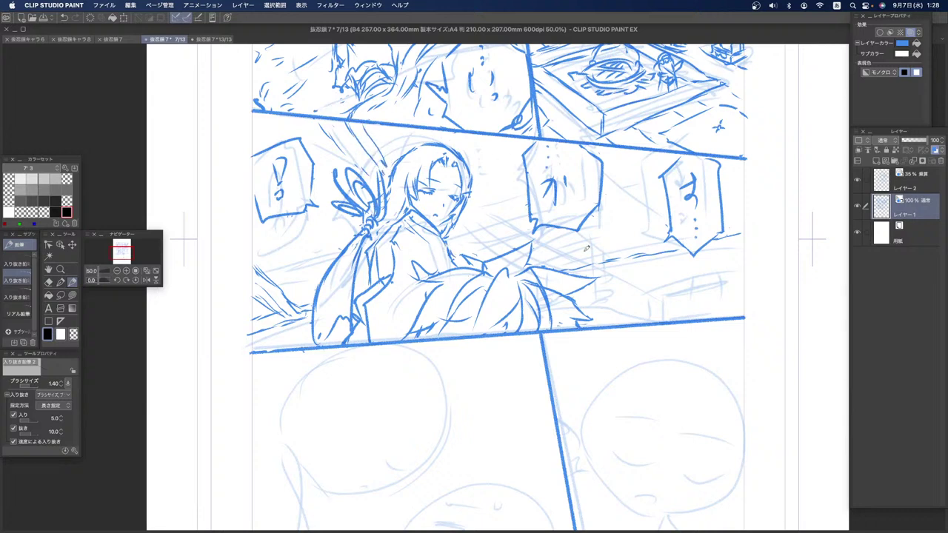
# Step: Undo the new floor lines and diagonal background strokes in the middle panel
pyautogui.press('super+z')
pyautogui.press('super+z')
pyautogui.press('super+z')
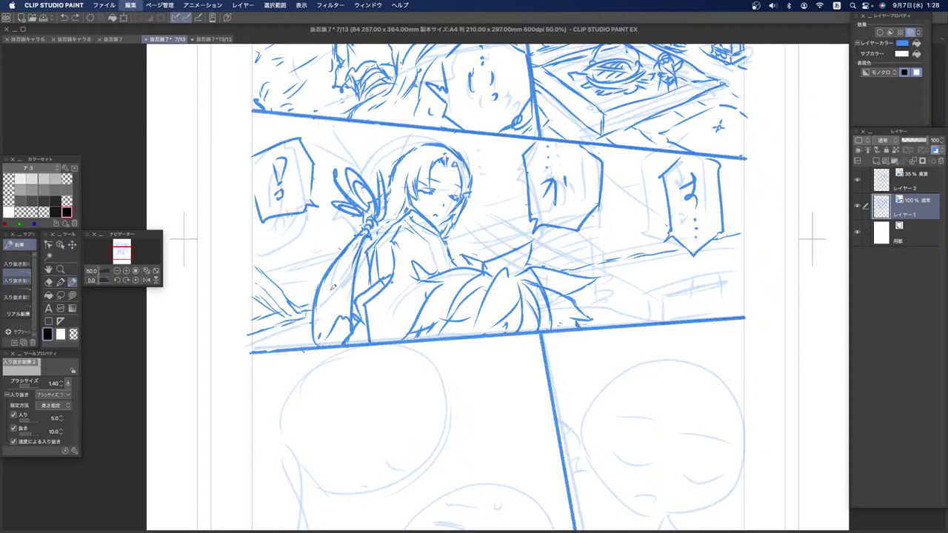
pyautogui.press('super+z')
pyautogui.press('super+z')
pyautogui.press('super+z')
pyautogui.press('super+z')
pyautogui.press('super+z')
pyautogui.press('super+z')
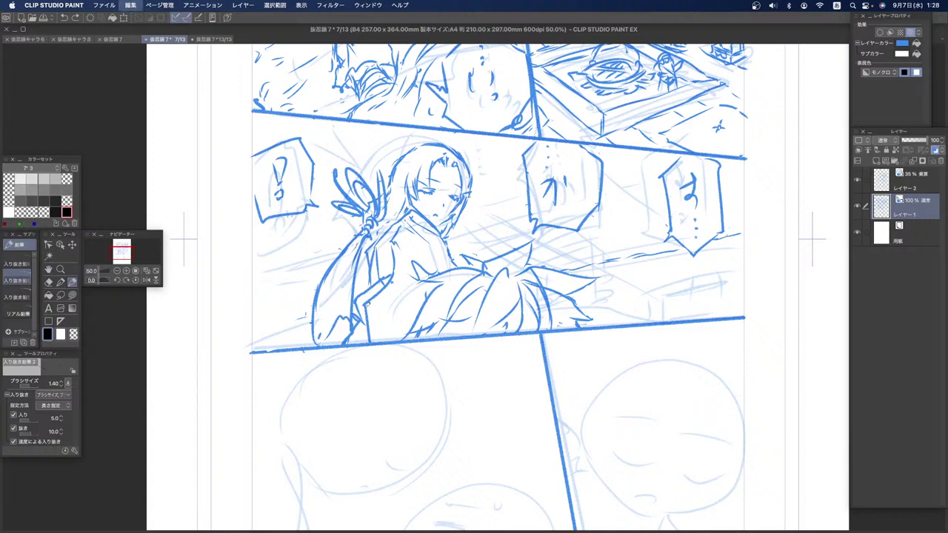
pyautogui.press('super+z')
pyautogui.press('super+z')
pyautogui.press('super+z')
pyautogui.press('super+z')
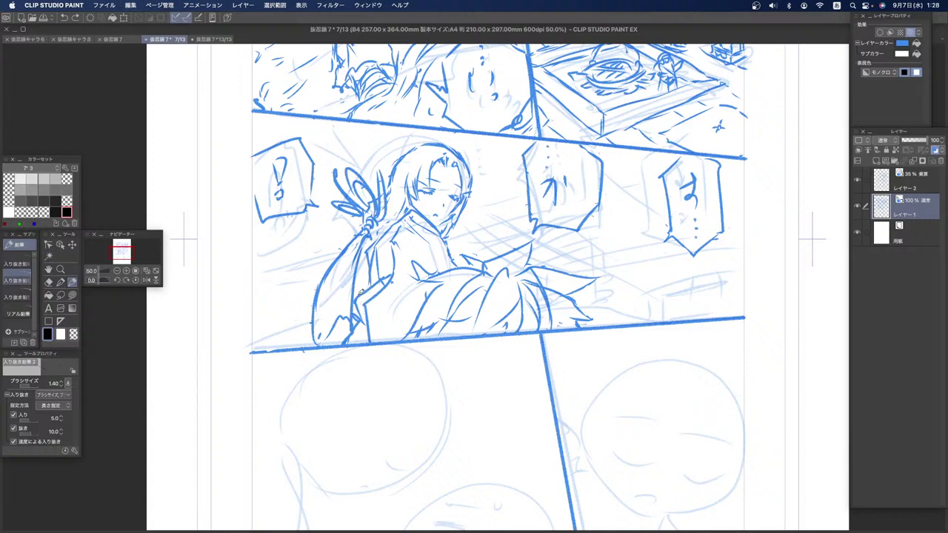
# Step: Lower the opacity of レイヤー2 to 24%
pyautogui.click(891, 186)
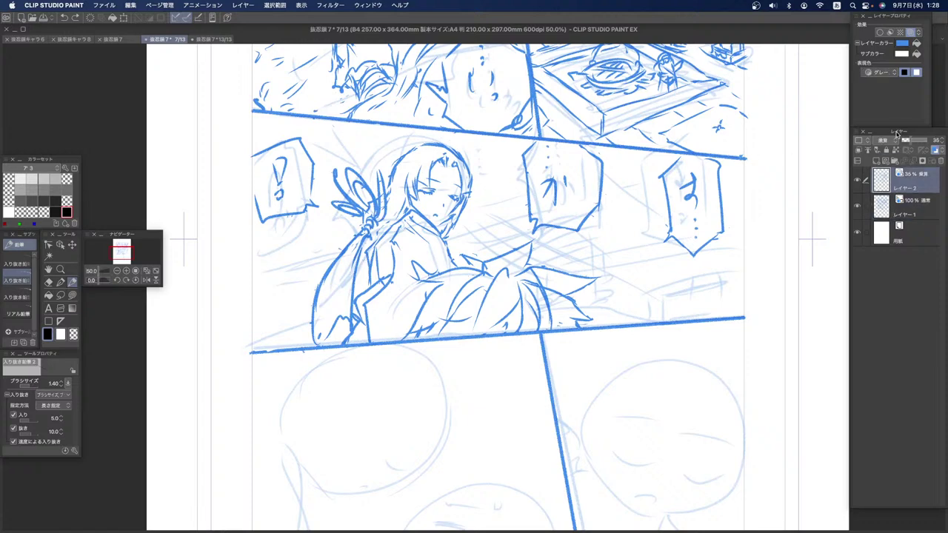
pyautogui.moveTo(909, 143); pyautogui.dragTo(902, 144)
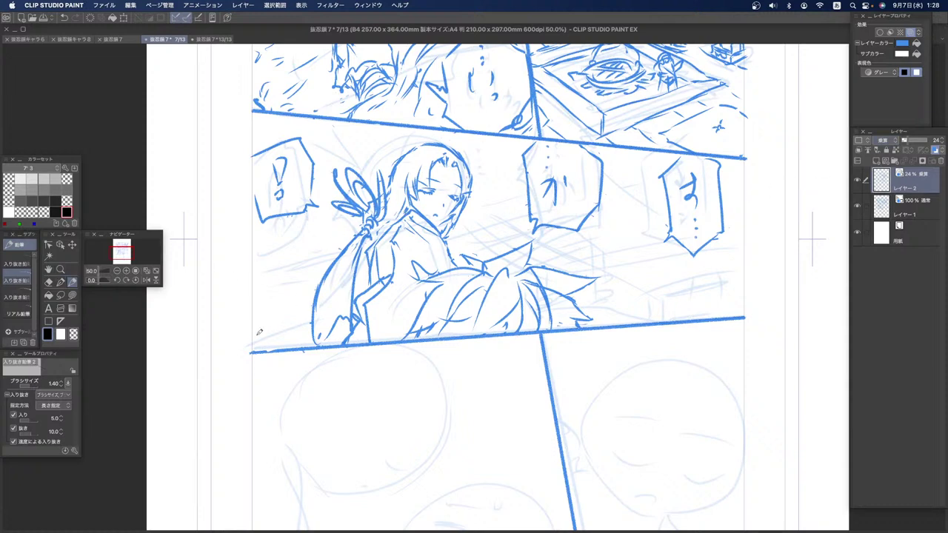
pyautogui.press('super+z')
# Step: On レイヤー1, pencil slanted floor edges at the middle panel's lower left and from the spiky hair to the right border
pyautogui.click(884, 209)
pyautogui.moveTo(262, 332)
pyautogui.mouseDown()
pyautogui.moveTo(255, 339)
pyautogui.moveTo(305, 326)
pyautogui.mouseUp()
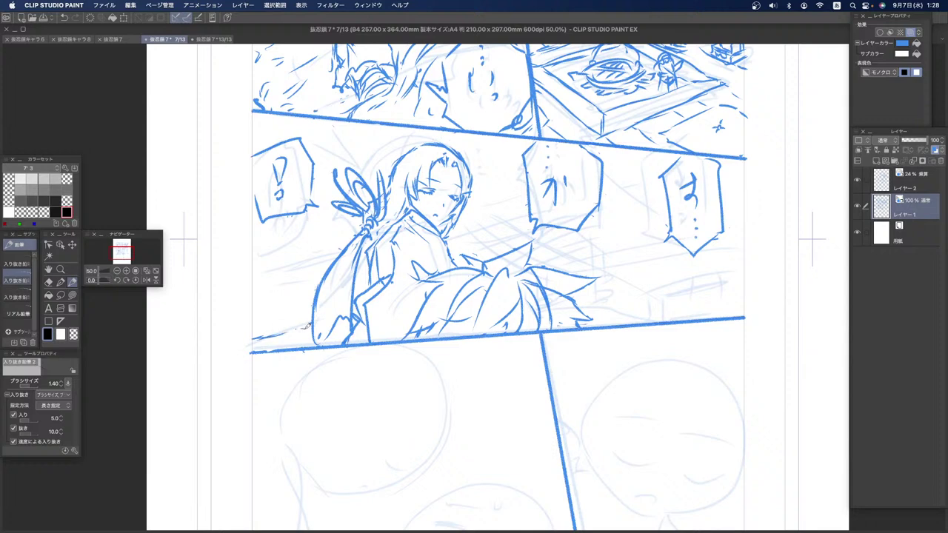
pyautogui.moveTo(607, 277); pyautogui.dragTo(743, 253)
pyautogui.moveTo(594, 279); pyautogui.dragTo(626, 275)
pyautogui.moveTo(297, 329); pyautogui.dragTo(305, 325)
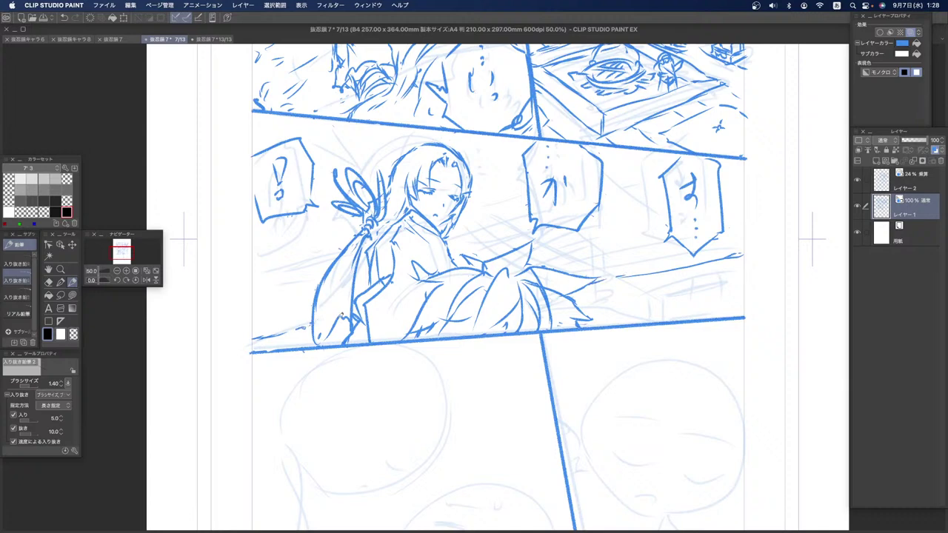
# Step: Pencil diagonal beams between the two right-hand speech balloons, undoing the stray stroke behind the long-haired character
pyautogui.moveTo(592, 221); pyautogui.dragTo(672, 268)
pyautogui.moveTo(597, 210); pyautogui.dragTo(692, 263)
pyautogui.moveTo(600, 209)
pyautogui.mouseDown()
pyautogui.moveTo(623, 224)
pyautogui.moveTo(601, 196)
pyautogui.moveTo(661, 233)
pyautogui.mouseUp()
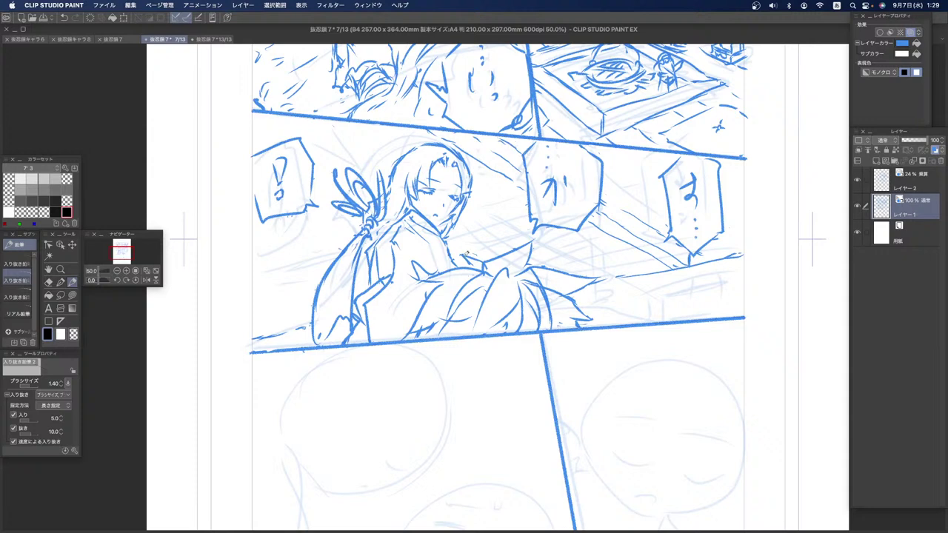
pyautogui.moveTo(340, 245); pyautogui.dragTo(277, 220)
pyautogui.press('super+z')
# Step: Lasso-erase the middle panel's three speech balloons together with the beams and floor line on the right
pyautogui.click(71, 295)
pyautogui.moveTo(237, 139)
pyautogui.mouseDown()
pyautogui.moveTo(267, 242)
pyautogui.moveTo(326, 207)
pyautogui.moveTo(323, 151)
pyautogui.moveTo(276, 129)
pyautogui.mouseUp()
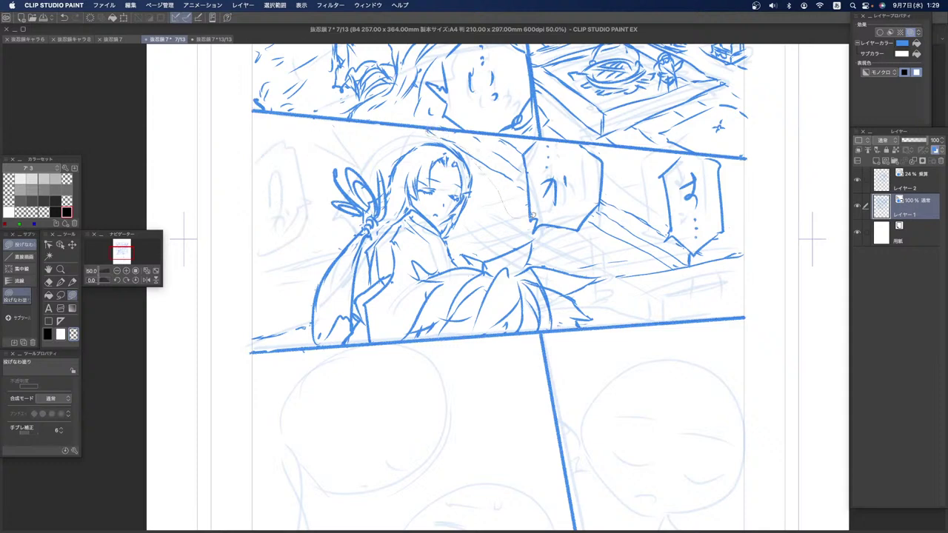
pyautogui.moveTo(539, 231)
pyautogui.mouseDown()
pyautogui.moveTo(621, 202)
pyautogui.moveTo(610, 157)
pyautogui.moveTo(581, 141)
pyautogui.mouseUp()
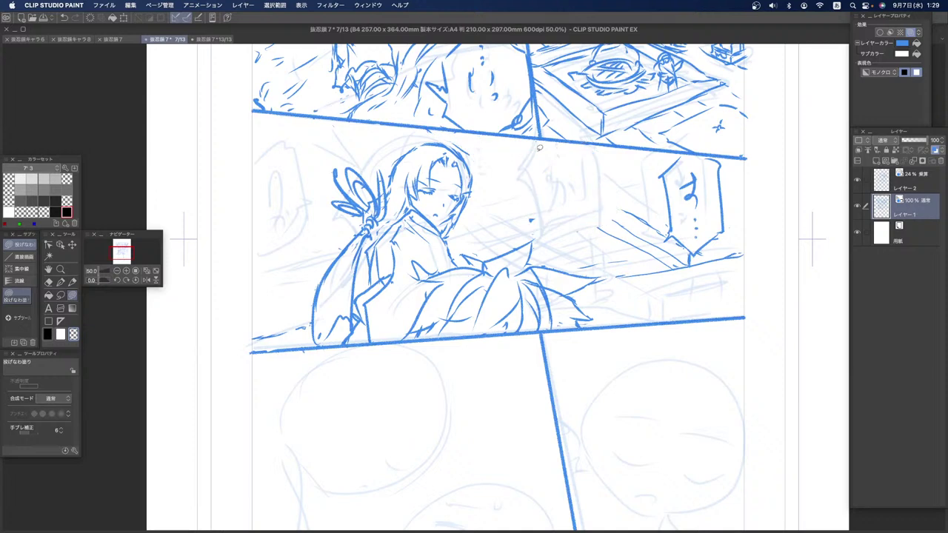
pyautogui.moveTo(675, 159)
pyautogui.mouseDown()
pyautogui.moveTo(574, 204)
pyautogui.moveTo(579, 265)
pyautogui.moveTo(605, 272)
pyautogui.moveTo(598, 277)
pyautogui.moveTo(671, 279)
pyautogui.moveTo(755, 260)
pyautogui.moveTo(738, 176)
pyautogui.moveTo(702, 154)
pyautogui.mouseUp()
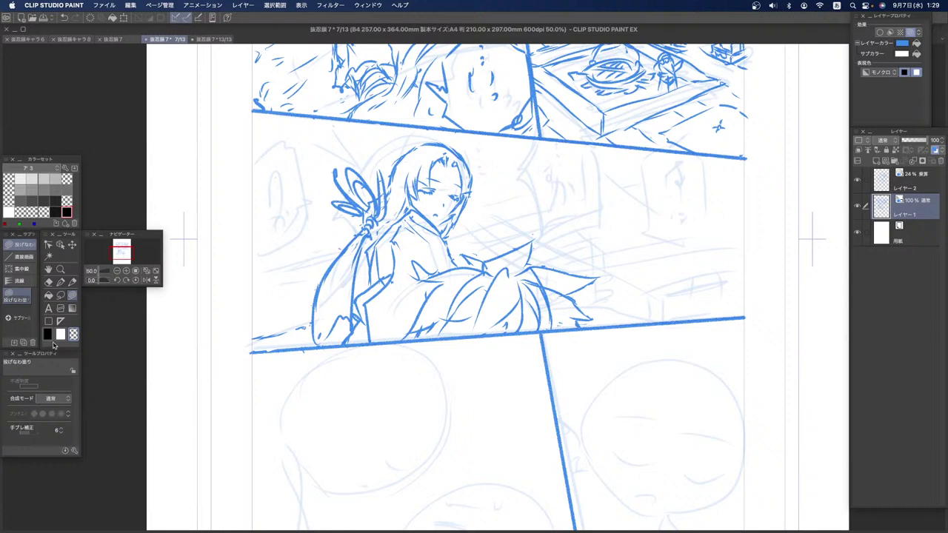
# Step: Pencil a slanted floor line from the spiky hair to the right border and a long diagonal descending to meet it
pyautogui.click(72, 282)
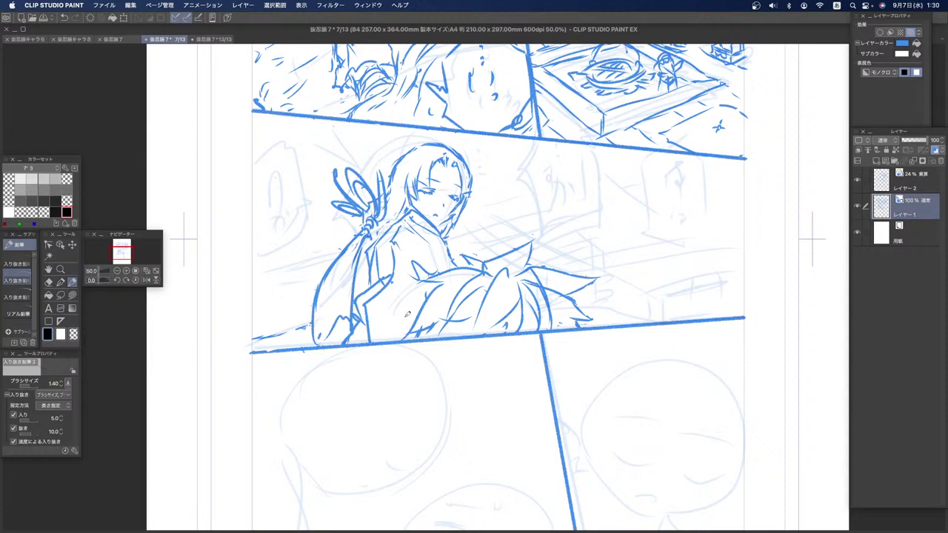
pyautogui.moveTo(600, 270); pyautogui.dragTo(743, 238)
pyautogui.moveTo(585, 139); pyautogui.dragTo(703, 246)
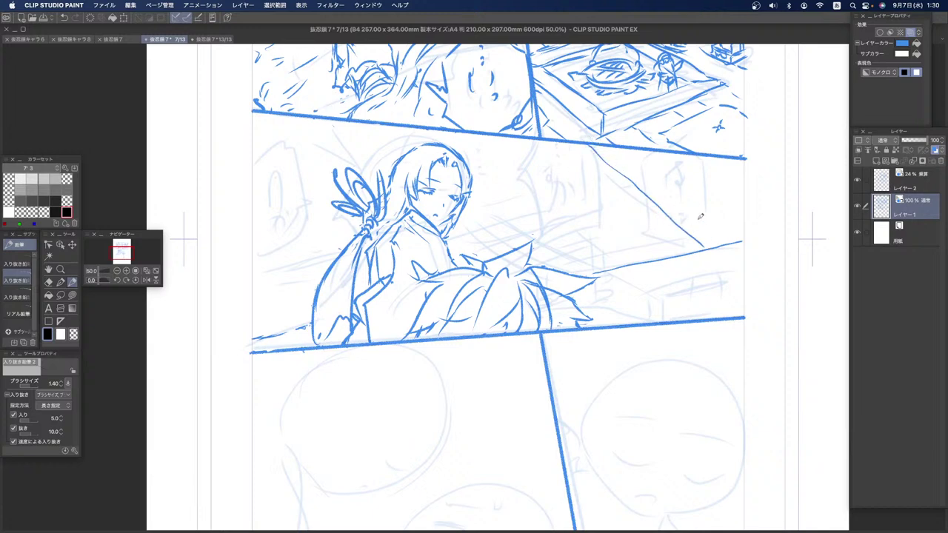
# Step: Pencil parallel background diagonals above, left and right of the long-haired character, undoing and redrawing the first attempts
pyautogui.moveTo(465, 210); pyautogui.dragTo(515, 249)
pyautogui.moveTo(390, 155); pyautogui.dragTo(330, 129)
pyautogui.press('super+z')
pyautogui.press('super+z')
pyautogui.moveTo(336, 117)
pyautogui.mouseDown()
pyautogui.moveTo(381, 152)
pyautogui.moveTo(426, 163)
pyautogui.mouseUp()
pyautogui.moveTo(462, 211); pyautogui.dragTo(522, 245)
pyautogui.moveTo(255, 218); pyautogui.dragTo(346, 257)
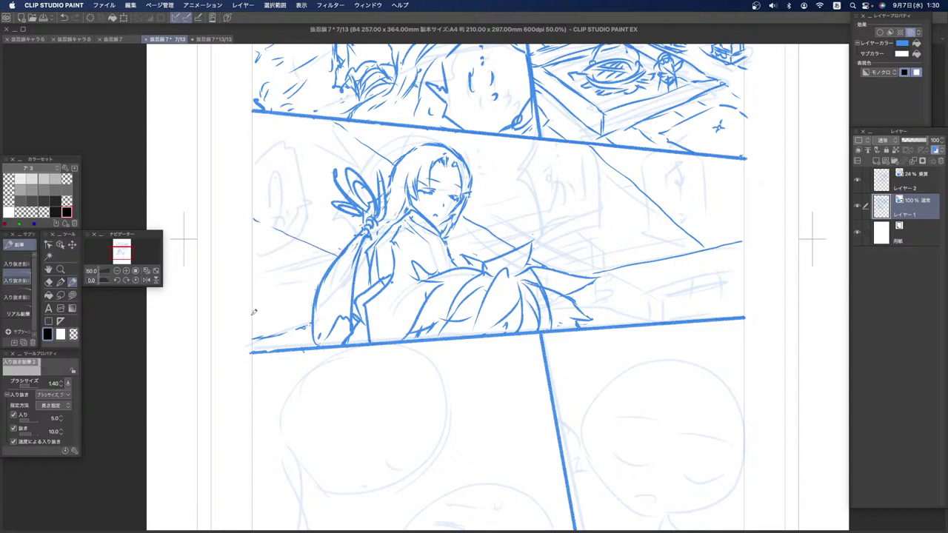
# Step: Sketch the parallel second edges of the diagonal beam right of the characters and the beam in the middle panel's lower-left corner
pyautogui.moveTo(256, 316); pyautogui.dragTo(311, 325)
pyautogui.moveTo(628, 154); pyautogui.dragTo(648, 176)
pyautogui.moveTo(613, 145); pyautogui.dragTo(708, 241)
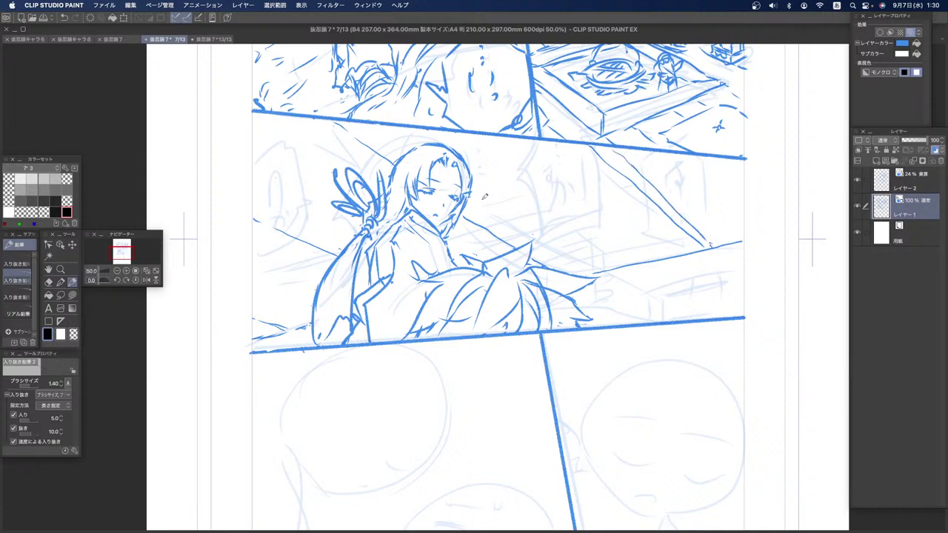
# Step: Sketch the parallel edges of the diagonal beams behind the long-haired girl, on both sides of her
pyautogui.moveTo(467, 207); pyautogui.dragTo(524, 244)
pyautogui.press('super+z')
pyautogui.moveTo(478, 213); pyautogui.dragTo(525, 246)
pyautogui.press('super+z')
pyautogui.moveTo(466, 207); pyautogui.dragTo(530, 246)
pyautogui.press('super+z')
pyautogui.moveTo(473, 206); pyautogui.dragTo(568, 271)
pyautogui.moveTo(254, 205); pyautogui.dragTo(349, 251)
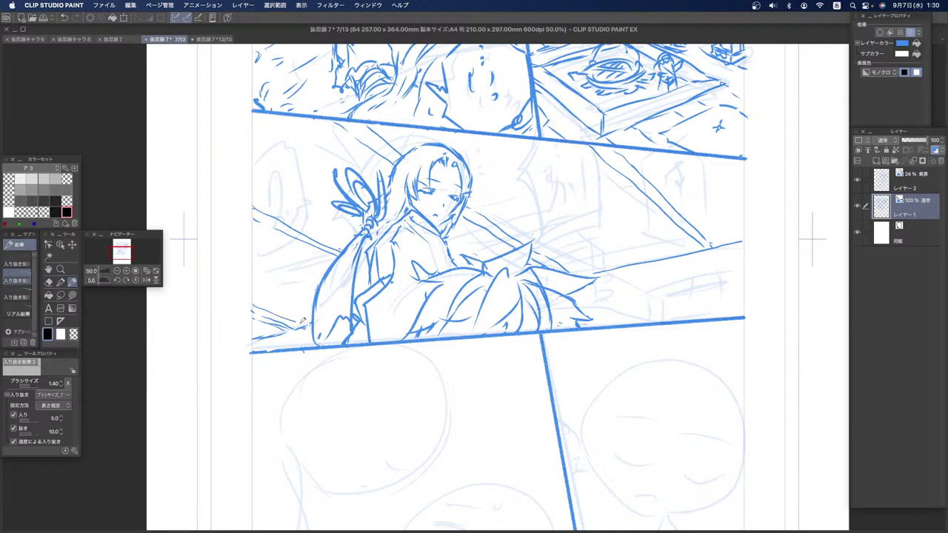
# Step: Add side-face lines to the diagonal beams beside the girl and close off the lower end of the right beam
pyautogui.moveTo(251, 191); pyautogui.dragTo(357, 246)
pyautogui.press('super+z')
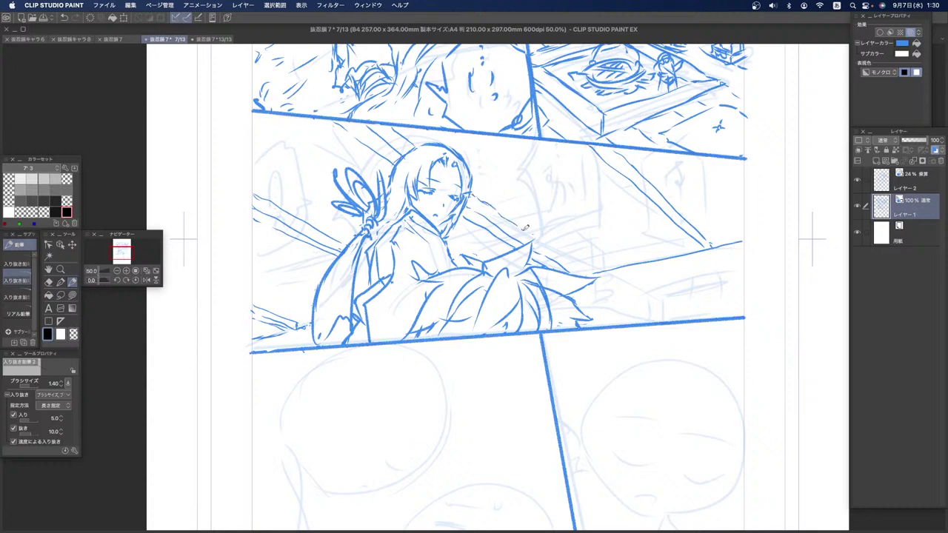
pyautogui.moveTo(527, 228); pyautogui.dragTo(585, 268)
pyautogui.moveTo(707, 236); pyautogui.dragTo(712, 244)
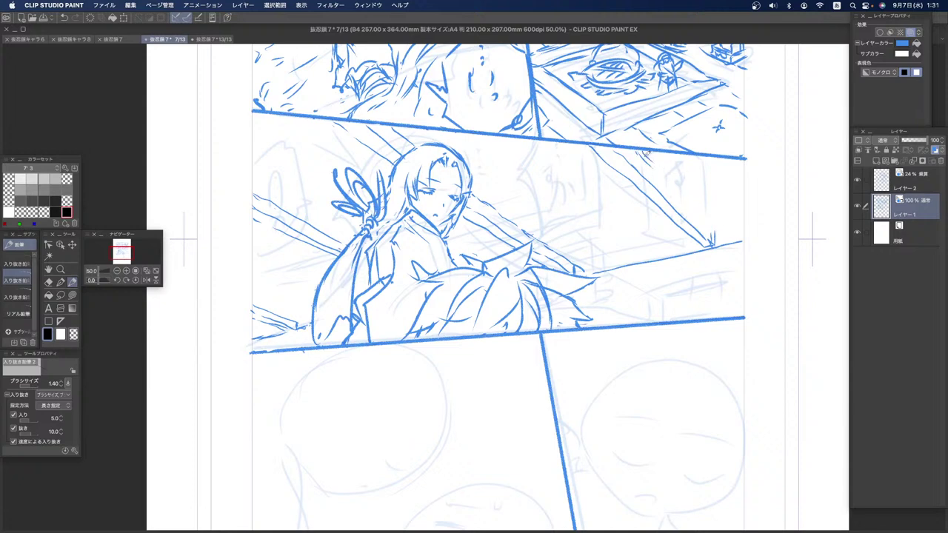
pyautogui.moveTo(712, 230); pyautogui.dragTo(713, 241)
# Step: Draw the crossbeams that intersect the diagonal beams, from the right panel edge past the characters to the left side
pyautogui.moveTo(548, 239)
pyautogui.mouseDown()
pyautogui.moveTo(643, 222)
pyautogui.moveTo(555, 238)
pyautogui.moveTo(742, 186)
pyautogui.mouseUp()
pyautogui.press('super+z')
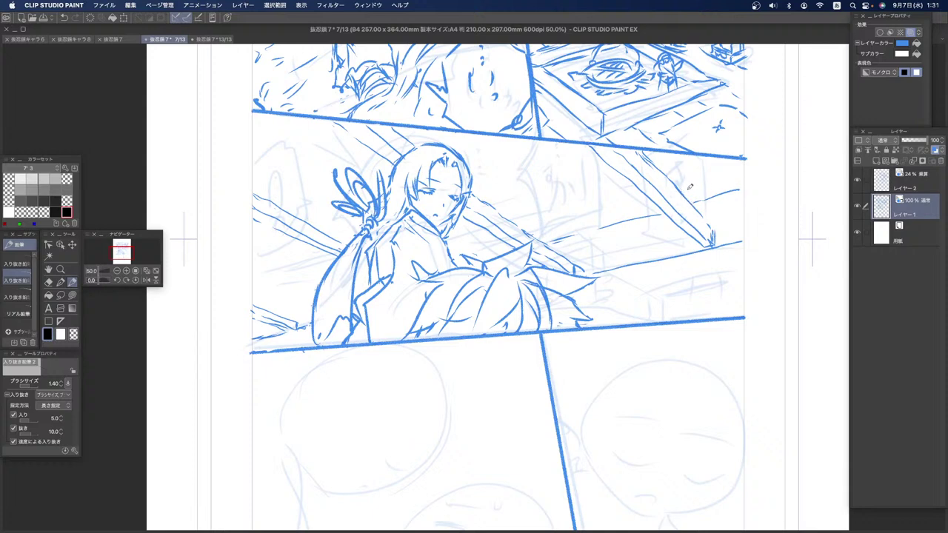
pyautogui.moveTo(691, 194); pyautogui.dragTo(741, 181)
pyautogui.press('super+z')
pyautogui.moveTo(676, 187); pyautogui.dragTo(746, 170)
pyautogui.moveTo(529, 226); pyautogui.dragTo(643, 197)
pyautogui.moveTo(551, 226); pyautogui.dragTo(630, 207)
pyautogui.press('super+z')
pyautogui.moveTo(564, 226); pyautogui.dragTo(741, 178)
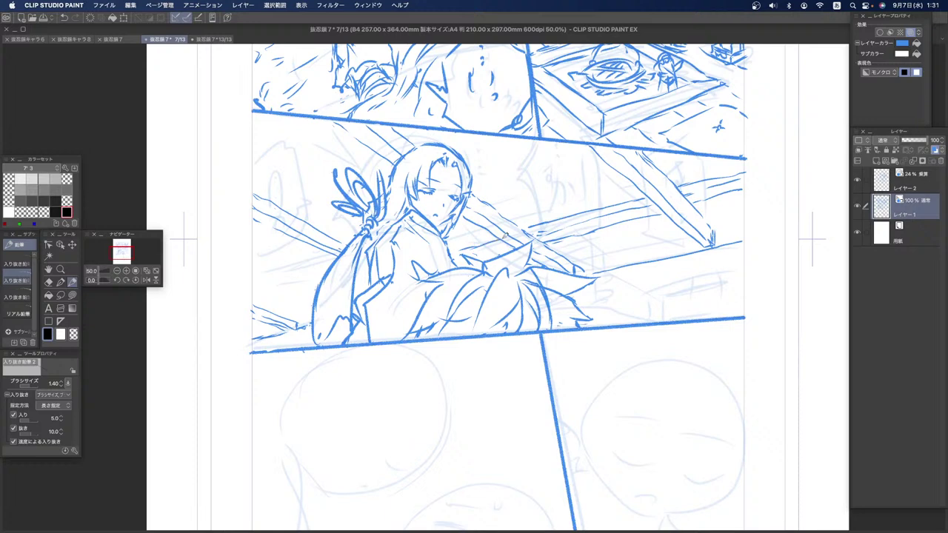
pyautogui.moveTo(501, 238)
pyautogui.mouseDown()
pyautogui.moveTo(457, 250)
pyautogui.moveTo(514, 248)
pyautogui.mouseUp()
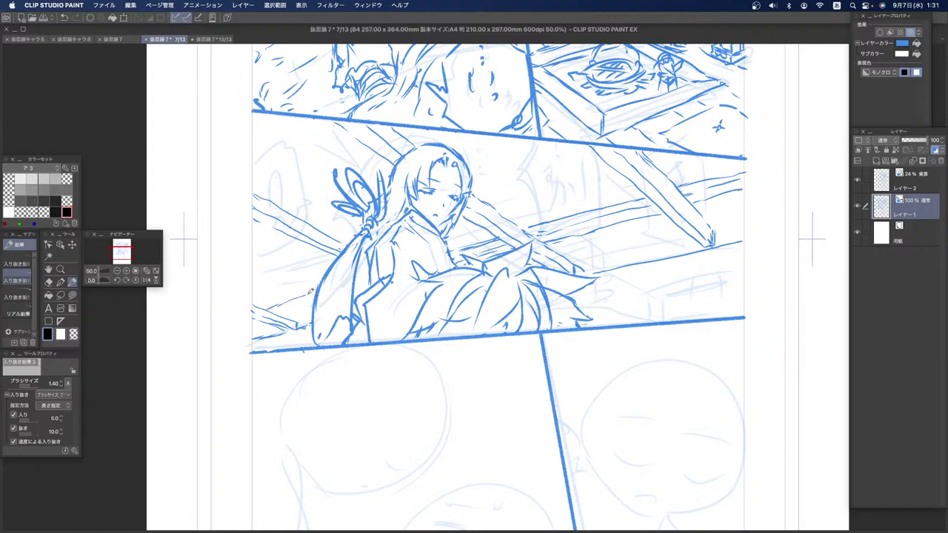
pyautogui.moveTo(262, 305)
pyautogui.mouseDown()
pyautogui.moveTo(323, 283)
pyautogui.moveTo(312, 296)
pyautogui.mouseUp()
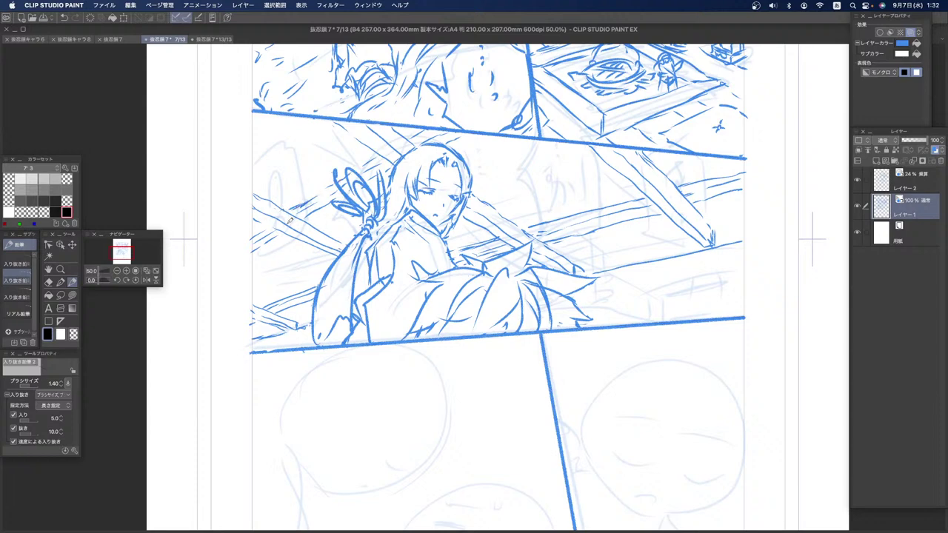
# Step: Try adding short joint lines where the crossbeams meet the diagonal beams
pyautogui.moveTo(289, 209); pyautogui.dragTo(291, 237)
pyautogui.moveTo(283, 314); pyautogui.dragTo(255, 320)
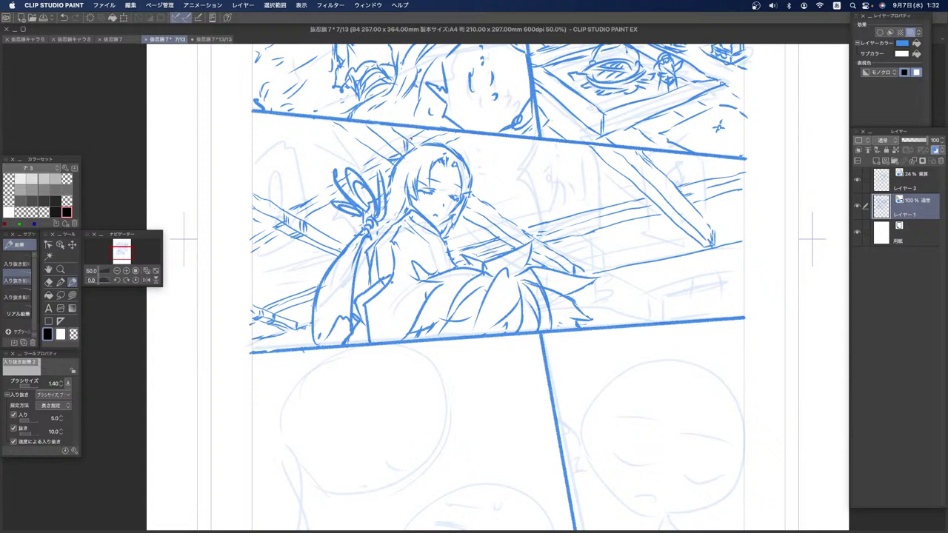
pyautogui.moveTo(527, 231)
pyautogui.mouseDown()
pyautogui.moveTo(521, 242)
pyautogui.moveTo(543, 255)
pyautogui.mouseUp()
pyautogui.moveTo(696, 200)
pyautogui.mouseDown()
pyautogui.moveTo(693, 225)
pyautogui.moveTo(683, 228)
pyautogui.mouseUp()
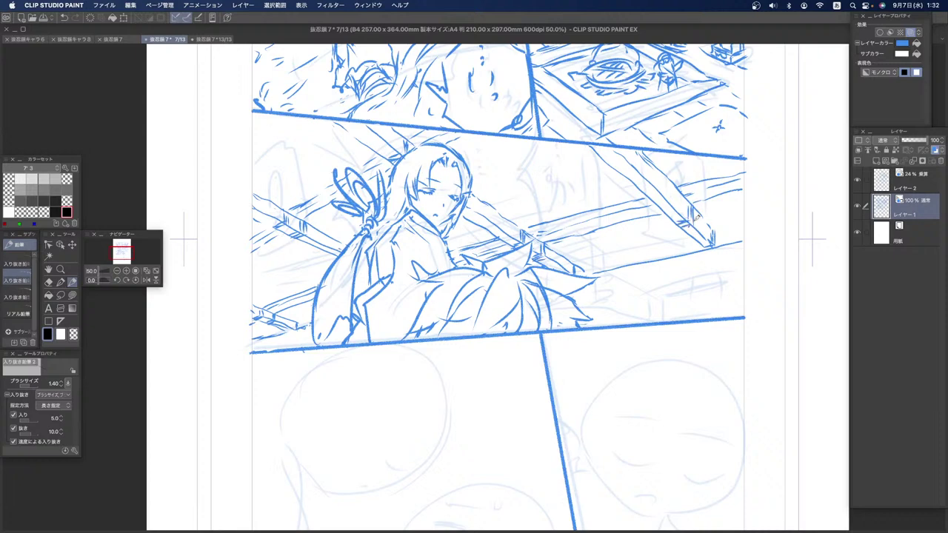
pyautogui.moveTo(675, 182); pyautogui.dragTo(682, 207)
pyautogui.press('super+z')
pyautogui.moveTo(530, 224); pyautogui.dragTo(527, 240)
pyautogui.moveTo(683, 187); pyautogui.dragTo(684, 216)
pyautogui.press('super+z')
pyautogui.hotkey('ctrl', 'z')
pyautogui.hotkey('ctrl', 'z')
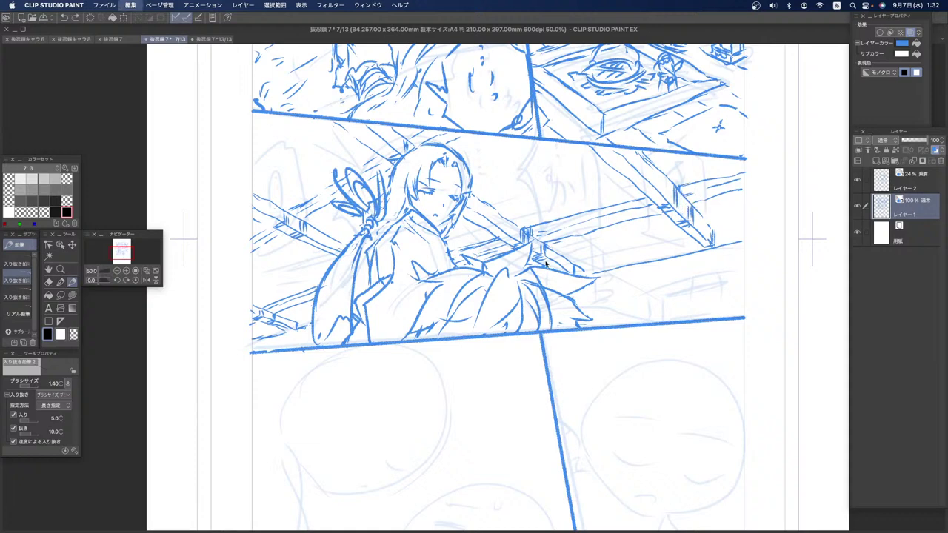
# Step: Undo the joint lines drawn at the beam crossings
pyautogui.press('super+z')
pyautogui.press('super+z')
pyautogui.press('super+z')
pyautogui.press('super+z')
pyautogui.press('super+z')
pyautogui.hotkey('ctrl', 'z')
pyautogui.hotkey('ctrl', 'z')
pyautogui.hotkey('ctrl', 'z')
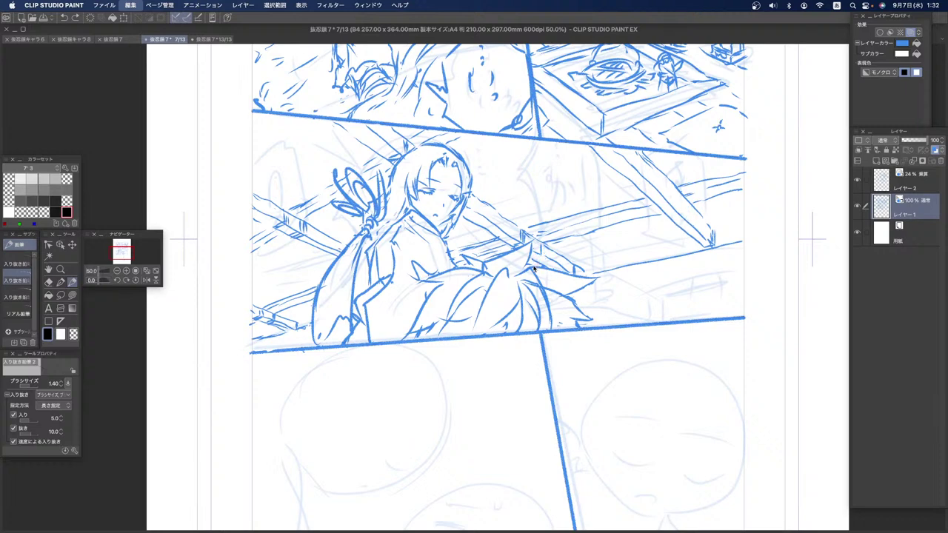
pyautogui.hotkey('ctrl', 'z')
pyautogui.hotkey('ctrl', 'z')
pyautogui.hotkey('ctrl', 'z')
pyautogui.hotkey('ctrl', 'z')
pyautogui.hotkey('ctrl', 'z')
pyautogui.hotkey('ctrl', 'z')
pyautogui.hotkey('ctrl', 'z')
pyautogui.hotkey('ctrl', 'z')
pyautogui.hotkey('ctrl', 'z')
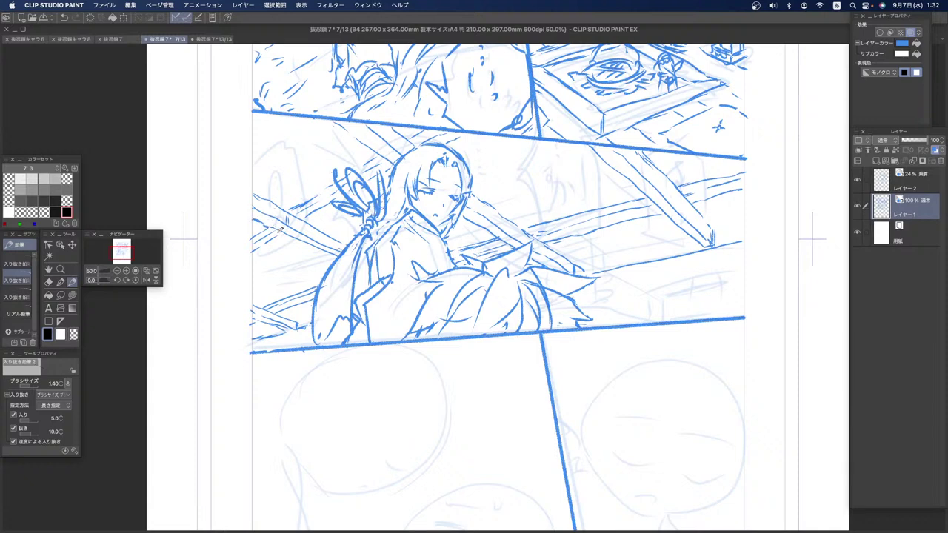
# Step: Switch to the tapered pencil at size 0.70 and draw thin crossbeam lines at the panel's left and right sides
pyautogui.moveTo(285, 211); pyautogui.dragTo(297, 204)
pyautogui.click(20, 262)
pyautogui.moveTo(256, 313)
pyautogui.mouseDown()
pyautogui.moveTo(268, 303)
pyautogui.moveTo(293, 325)
pyautogui.moveTo(278, 325)
pyautogui.mouseUp()
pyautogui.moveTo(583, 265)
pyautogui.mouseDown()
pyautogui.moveTo(666, 242)
pyautogui.moveTo(676, 217)
pyautogui.moveTo(717, 225)
pyautogui.moveTo(696, 235)
pyautogui.mouseUp()
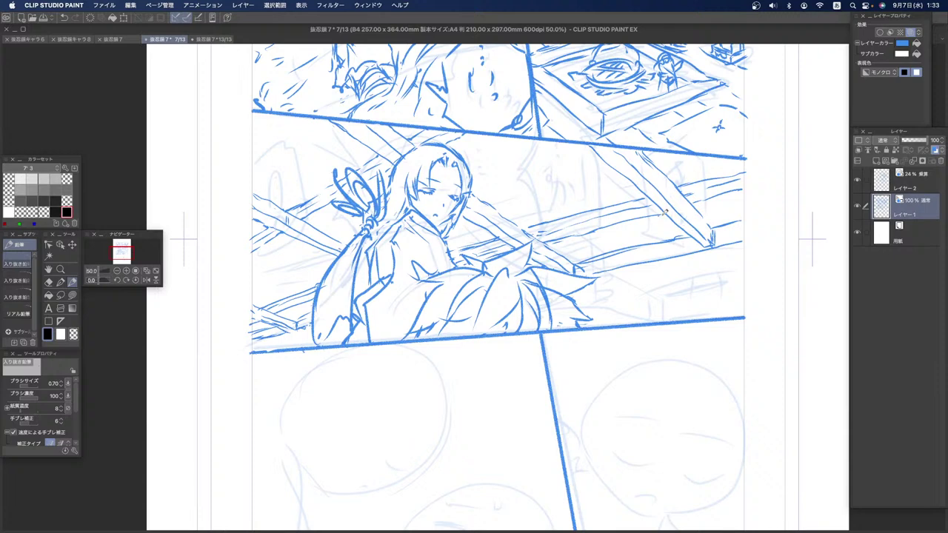
pyautogui.moveTo(697, 208); pyautogui.dragTo(715, 225)
pyautogui.moveTo(641, 149)
pyautogui.mouseDown()
pyautogui.moveTo(665, 170)
pyautogui.moveTo(737, 180)
pyautogui.moveTo(745, 166)
pyautogui.mouseUp()
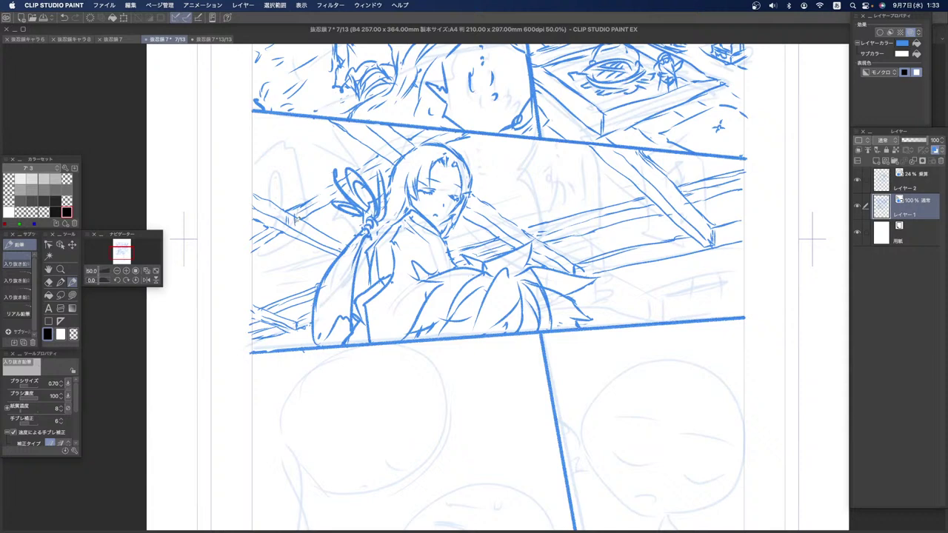
# Step: Draw notched joints with short shading lines where the crossbeams meet the diagonal beams
pyautogui.moveTo(296, 210); pyautogui.dragTo(303, 236)
pyautogui.moveTo(277, 315)
pyautogui.mouseDown()
pyautogui.moveTo(276, 323)
pyautogui.moveTo(267, 307)
pyautogui.moveTo(264, 321)
pyautogui.mouseUp()
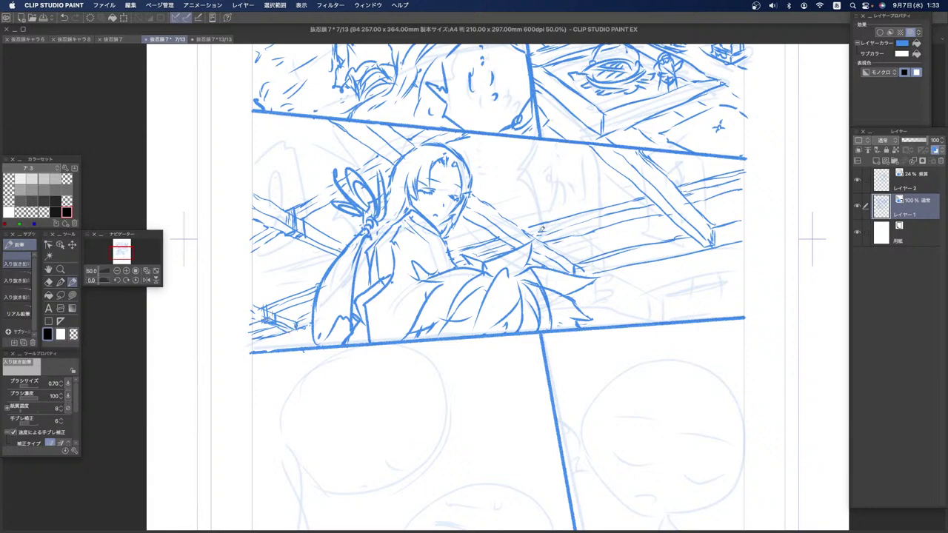
pyautogui.moveTo(535, 229)
pyautogui.mouseDown()
pyautogui.moveTo(537, 252)
pyautogui.moveTo(549, 260)
pyautogui.mouseUp()
pyautogui.moveTo(684, 185)
pyautogui.mouseDown()
pyautogui.moveTo(688, 213)
pyautogui.moveTo(689, 199)
pyautogui.moveTo(684, 214)
pyautogui.moveTo(672, 216)
pyautogui.moveTo(696, 200)
pyautogui.moveTo(695, 228)
pyautogui.mouseUp()
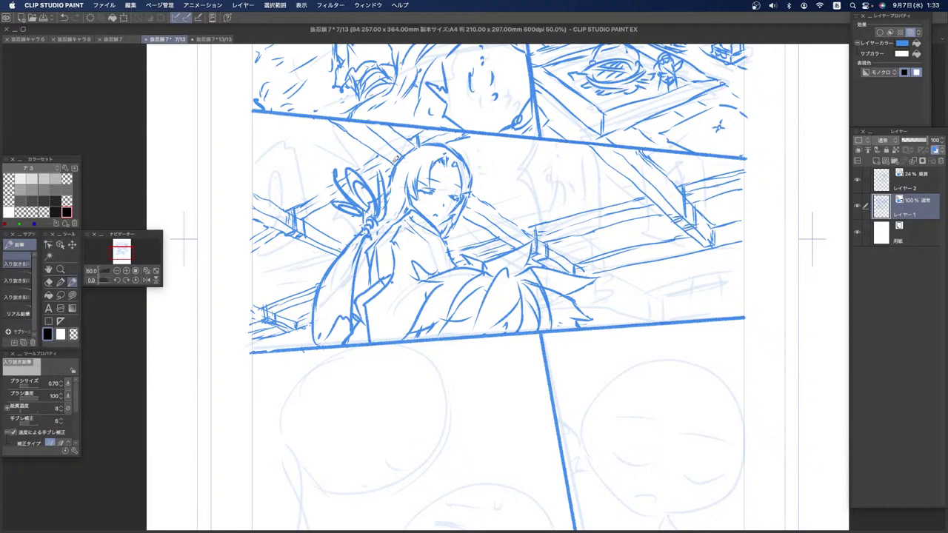
pyautogui.moveTo(310, 212); pyautogui.dragTo(308, 241)
# Step: Draw the lower horizontal beam and vertical posts above and below it at the right end of the middle panel
pyautogui.moveTo(592, 287); pyautogui.dragTo(744, 250)
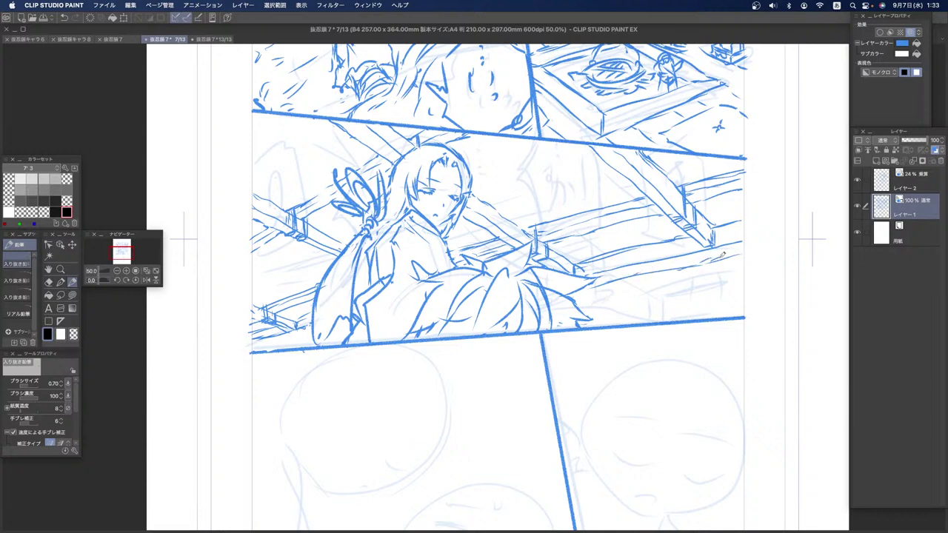
pyautogui.moveTo(725, 257)
pyautogui.mouseDown()
pyautogui.moveTo(724, 292)
pyautogui.moveTo(703, 307)
pyautogui.mouseUp()
pyautogui.moveTo(726, 275); pyautogui.dragTo(724, 318)
pyautogui.moveTo(707, 266); pyautogui.dragTo(728, 253)
pyautogui.moveTo(723, 194)
pyautogui.mouseDown()
pyautogui.moveTo(707, 175)
pyautogui.moveTo(704, 214)
pyautogui.mouseUp()
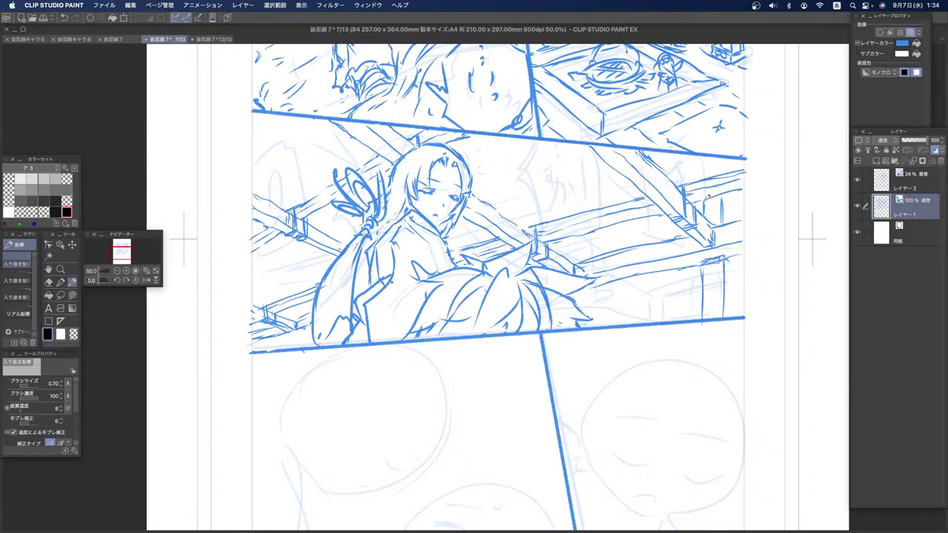
pyautogui.moveTo(707, 158)
pyautogui.mouseDown()
pyautogui.moveTo(708, 179)
pyautogui.moveTo(727, 176)
pyautogui.mouseUp()
pyautogui.moveTo(729, 262); pyautogui.dragTo(727, 317)
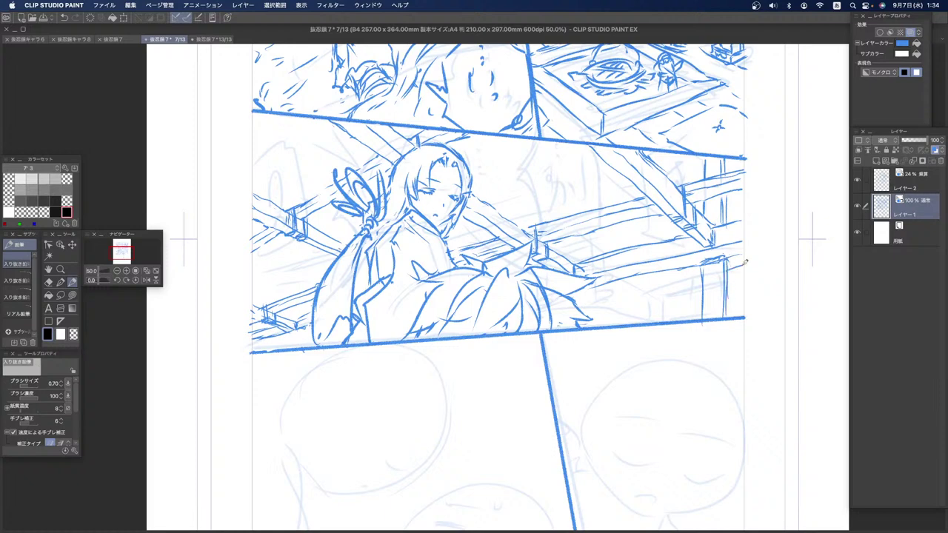
# Step: Draw the lower rails and the row of short vertical slats between the spiky hair and the right post
pyautogui.moveTo(598, 297); pyautogui.dragTo(697, 272)
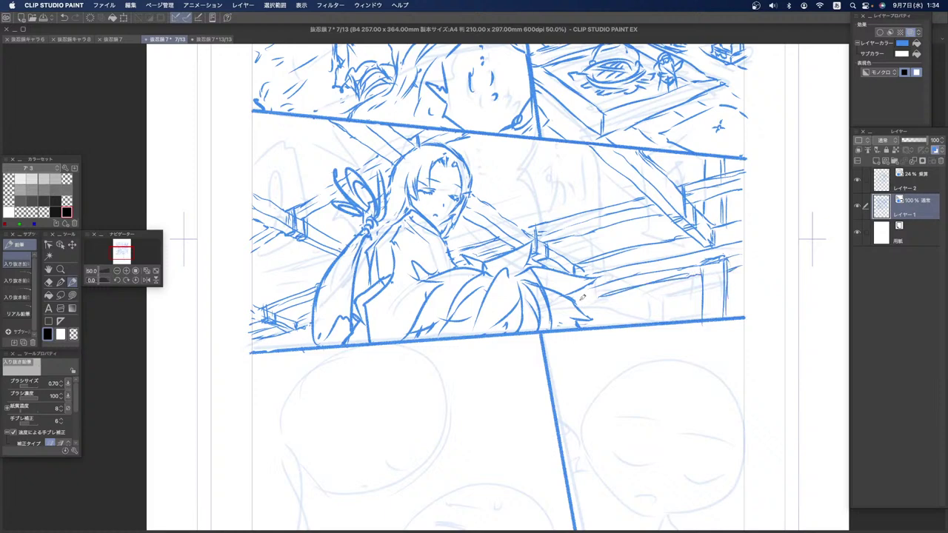
pyautogui.moveTo(579, 298)
pyautogui.mouseDown()
pyautogui.moveTo(635, 298)
pyautogui.moveTo(615, 305)
pyautogui.moveTo(700, 294)
pyautogui.mouseUp()
pyautogui.moveTo(589, 325)
pyautogui.mouseDown()
pyautogui.moveTo(708, 290)
pyautogui.moveTo(644, 318)
pyautogui.moveTo(699, 314)
pyautogui.mouseUp()
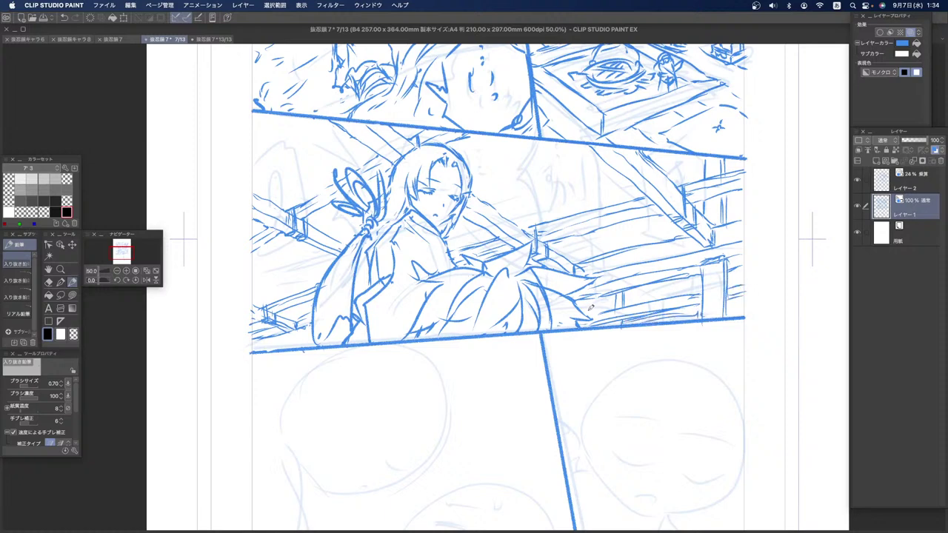
pyautogui.moveTo(640, 288)
pyautogui.mouseDown()
pyautogui.moveTo(638, 302)
pyautogui.moveTo(683, 295)
pyautogui.mouseUp()
pyautogui.moveTo(600, 296)
pyautogui.mouseDown()
pyautogui.moveTo(604, 309)
pyautogui.moveTo(589, 313)
pyautogui.mouseUp()
pyautogui.moveTo(585, 299)
pyautogui.mouseDown()
pyautogui.moveTo(737, 268)
pyautogui.moveTo(624, 307)
pyautogui.mouseUp()
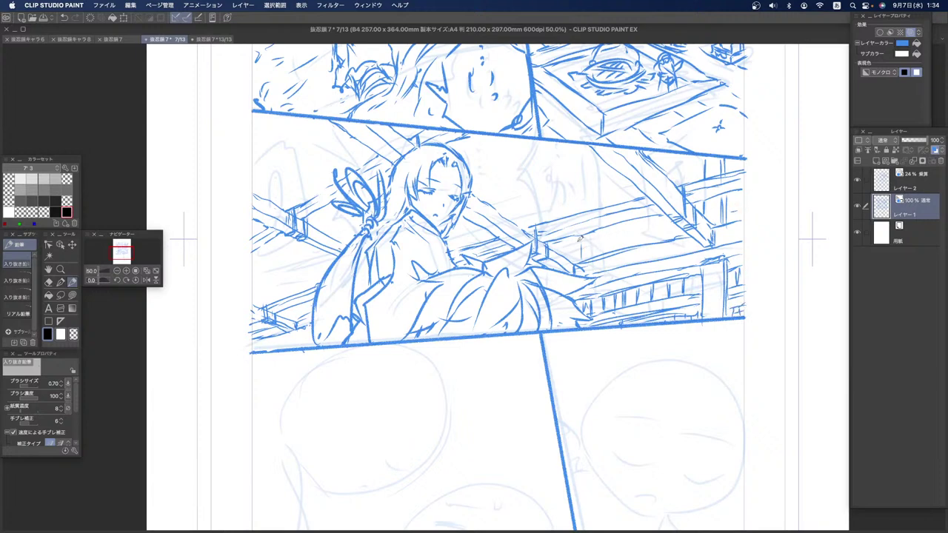
# Step: Draw background posts, a crossbeam and diagonal braces between the girl's head and the right diagonal beam
pyautogui.moveTo(581, 157); pyautogui.dragTo(586, 210)
pyautogui.moveTo(478, 142); pyautogui.dragTo(477, 186)
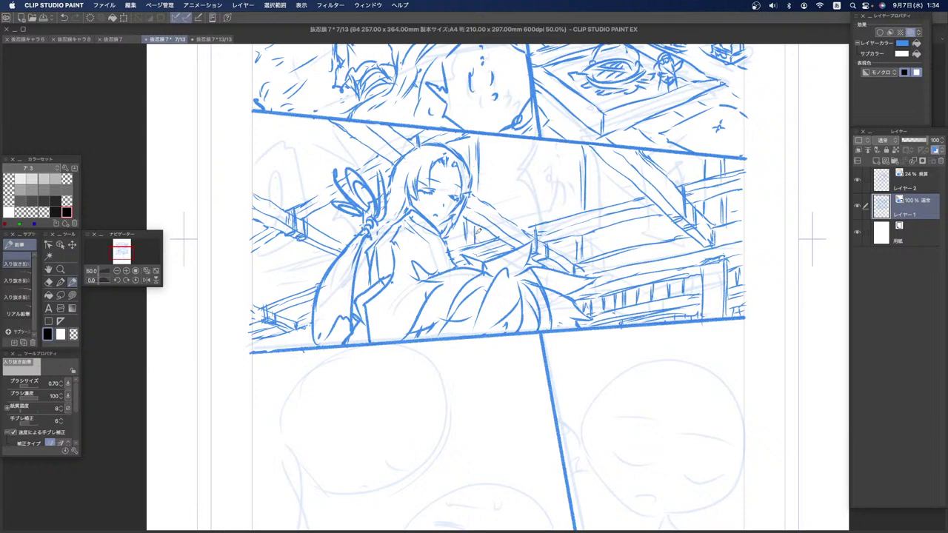
pyautogui.moveTo(486, 194)
pyautogui.mouseDown()
pyautogui.moveTo(575, 162)
pyautogui.moveTo(497, 194)
pyautogui.moveTo(573, 171)
pyautogui.mouseUp()
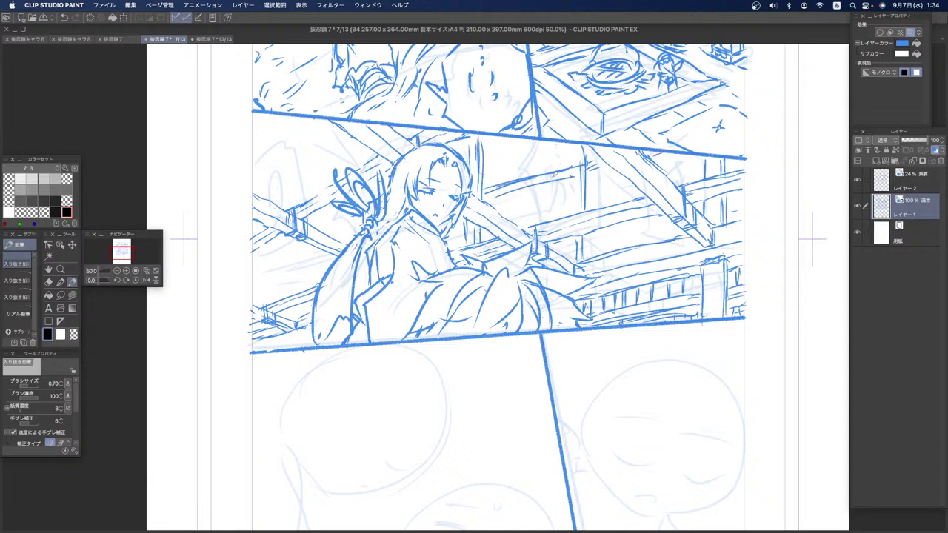
pyautogui.moveTo(574, 174)
pyautogui.mouseDown()
pyautogui.moveTo(529, 225)
pyautogui.moveTo(545, 225)
pyautogui.mouseUp()
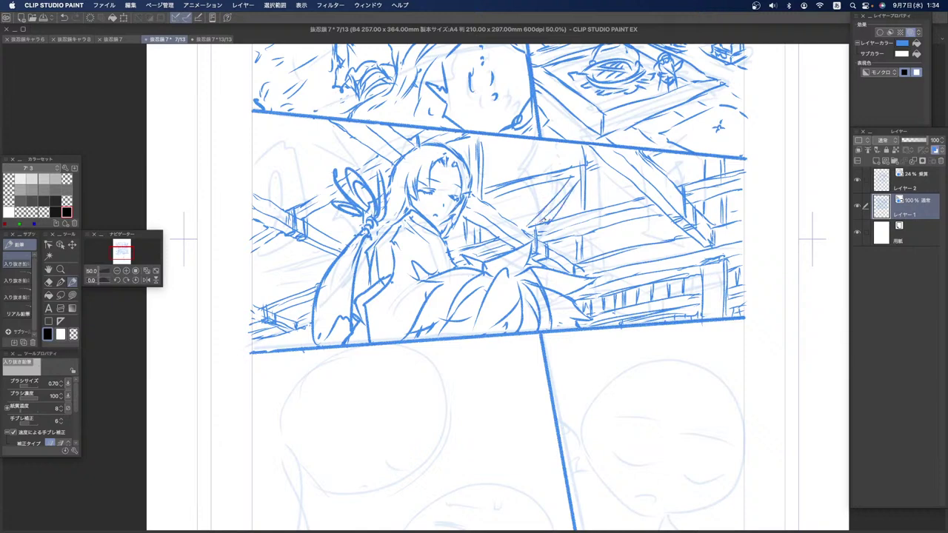
pyautogui.moveTo(488, 140)
pyautogui.mouseDown()
pyautogui.moveTo(555, 159)
pyautogui.moveTo(522, 138)
pyautogui.moveTo(560, 165)
pyautogui.mouseUp()
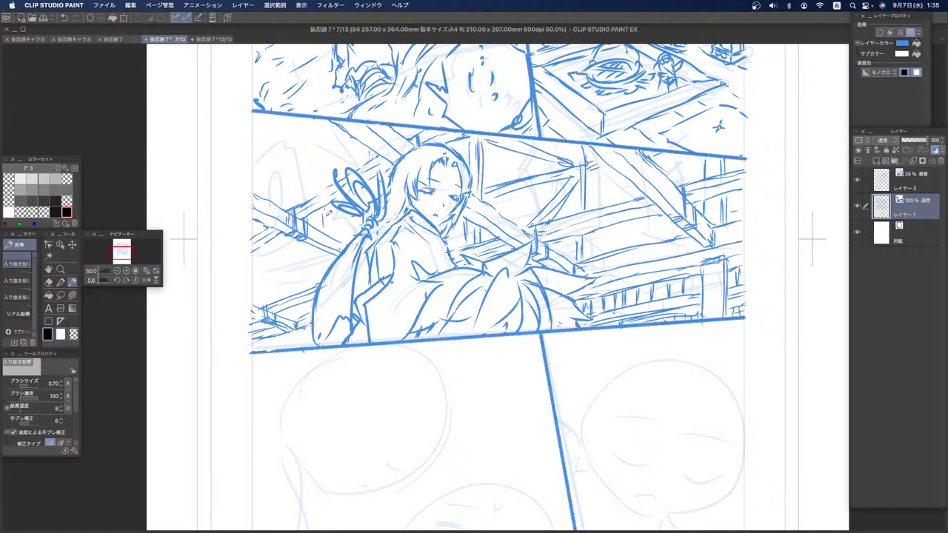
# Step: Fill the background left of the girl with posts, braces and hatching, and add brace lines right of her head
pyautogui.moveTo(276, 260); pyautogui.dragTo(274, 306)
pyautogui.moveTo(280, 238); pyautogui.dragTo(275, 279)
pyautogui.moveTo(287, 169)
pyautogui.mouseDown()
pyautogui.moveTo(293, 169)
pyautogui.moveTo(273, 181)
pyautogui.moveTo(289, 166)
pyautogui.moveTo(269, 183)
pyautogui.moveTo(330, 126)
pyautogui.mouseUp()
pyautogui.moveTo(261, 159)
pyautogui.mouseDown()
pyautogui.moveTo(276, 157)
pyautogui.moveTo(253, 142)
pyautogui.moveTo(299, 158)
pyautogui.mouseUp()
pyautogui.moveTo(269, 128)
pyautogui.mouseDown()
pyautogui.moveTo(297, 148)
pyautogui.moveTo(276, 138)
pyautogui.moveTo(268, 145)
pyautogui.moveTo(298, 126)
pyautogui.moveTo(309, 135)
pyautogui.mouseUp()
pyautogui.moveTo(256, 166)
pyautogui.mouseDown()
pyautogui.moveTo(273, 177)
pyautogui.moveTo(264, 198)
pyautogui.moveTo(284, 206)
pyautogui.mouseUp()
pyautogui.moveTo(316, 152); pyautogui.dragTo(311, 193)
pyautogui.moveTo(287, 257)
pyautogui.mouseDown()
pyautogui.moveTo(300, 245)
pyautogui.moveTo(312, 278)
pyautogui.mouseUp()
pyautogui.moveTo(285, 269)
pyautogui.mouseDown()
pyautogui.moveTo(311, 282)
pyautogui.moveTo(314, 252)
pyautogui.mouseUp()
pyautogui.moveTo(278, 275); pyautogui.dragTo(314, 253)
pyautogui.moveTo(252, 284); pyautogui.dragTo(272, 281)
pyautogui.moveTo(328, 181); pyautogui.dragTo(341, 154)
pyautogui.moveTo(320, 151)
pyautogui.mouseDown()
pyautogui.moveTo(341, 137)
pyautogui.moveTo(322, 139)
pyautogui.moveTo(339, 141)
pyautogui.moveTo(314, 171)
pyautogui.moveTo(271, 192)
pyautogui.mouseUp()
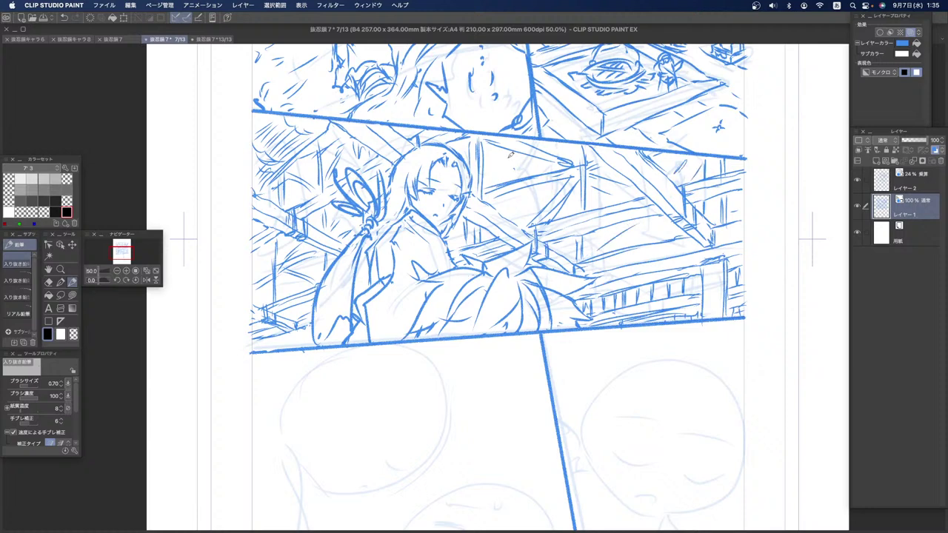
pyautogui.moveTo(526, 147); pyautogui.dragTo(509, 174)
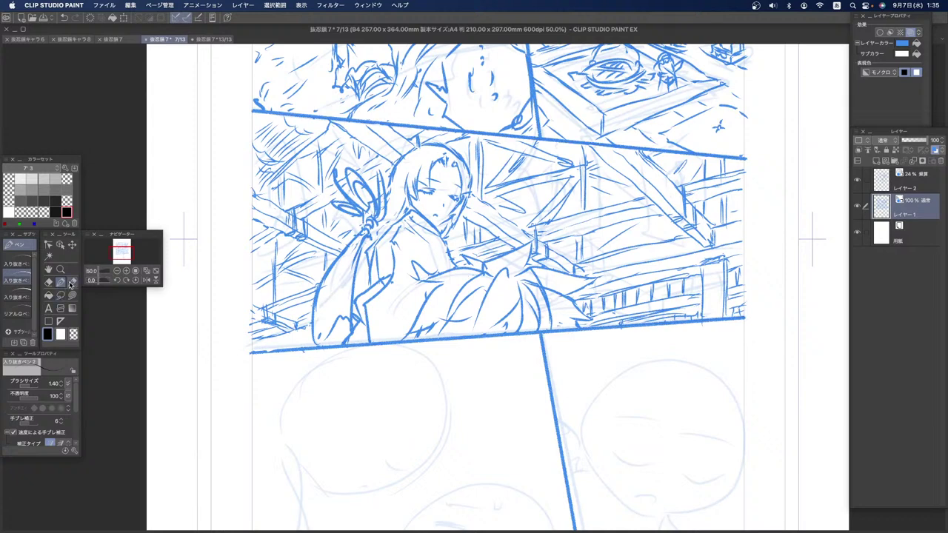
# Step: Switch to the tapered pencil 2 at size 1.40 and draw bold diagonal strokes rising rightward from the girl's shoulder
pyautogui.click(22, 280)
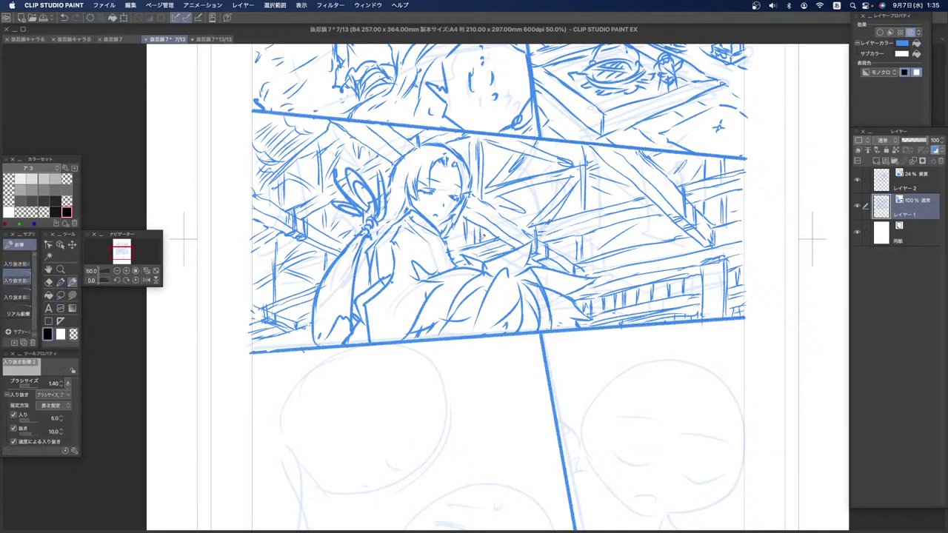
pyautogui.moveTo(449, 243); pyautogui.dragTo(616, 180)
pyautogui.moveTo(459, 241); pyautogui.dragTo(627, 173)
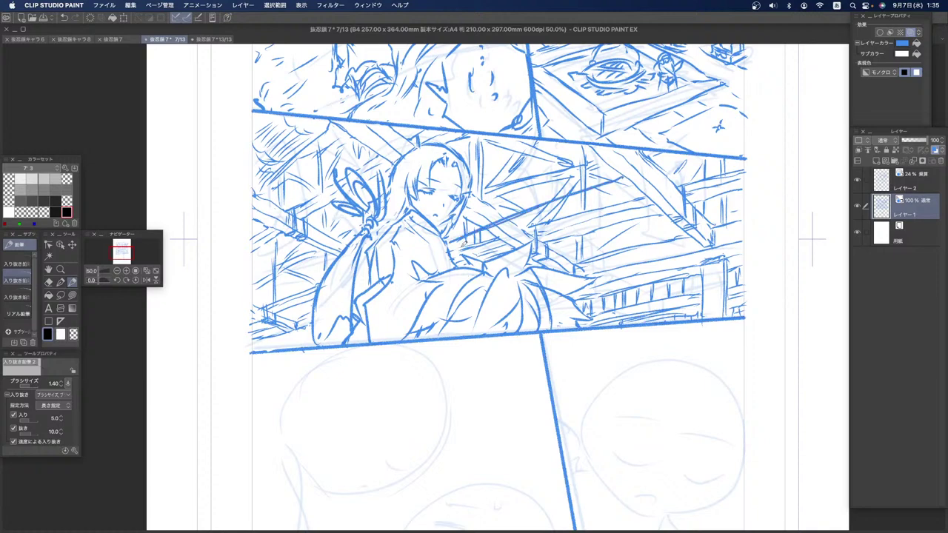
pyautogui.moveTo(463, 253); pyautogui.dragTo(629, 190)
pyautogui.moveTo(486, 259); pyautogui.dragTo(643, 194)
pyautogui.press('super+z')
pyautogui.press('super+z')
# Step: Fill the space between the girl's face and the right diagonal beam with bold parallel slanted strokes
pyautogui.moveTo(457, 253)
pyautogui.mouseDown()
pyautogui.moveTo(634, 186)
pyautogui.moveTo(464, 250)
pyautogui.moveTo(589, 211)
pyautogui.mouseUp()
pyautogui.press('super+z')
pyautogui.press('super+z')
pyautogui.moveTo(525, 228); pyautogui.dragTo(634, 188)
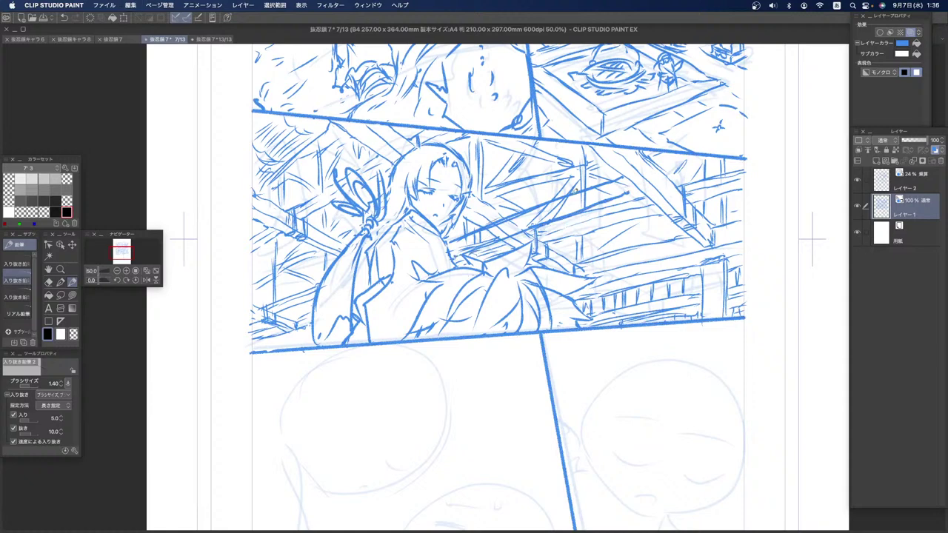
pyautogui.moveTo(464, 217); pyautogui.dragTo(582, 164)
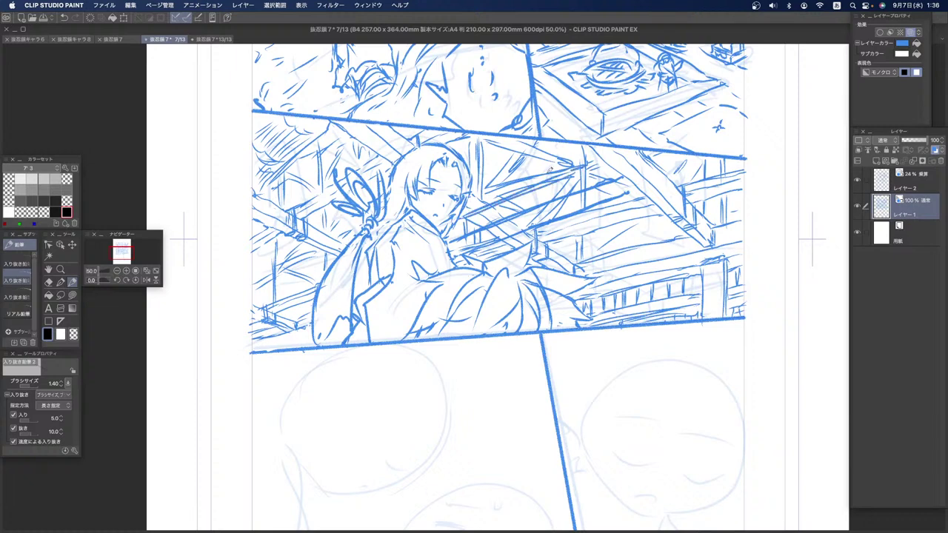
pyautogui.moveTo(474, 190)
pyautogui.mouseDown()
pyautogui.moveTo(576, 141)
pyautogui.moveTo(551, 177)
pyautogui.moveTo(456, 224)
pyautogui.mouseUp()
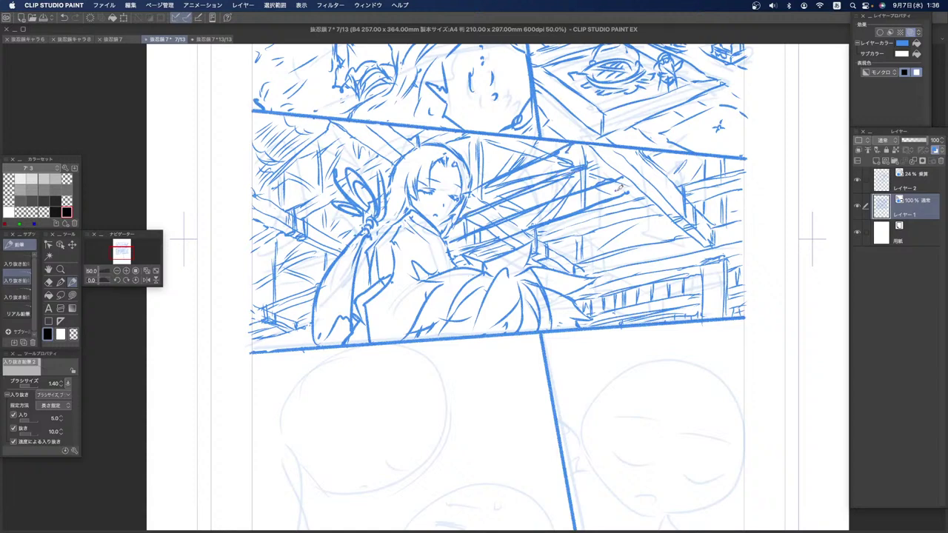
pyautogui.moveTo(621, 189); pyautogui.dragTo(456, 257)
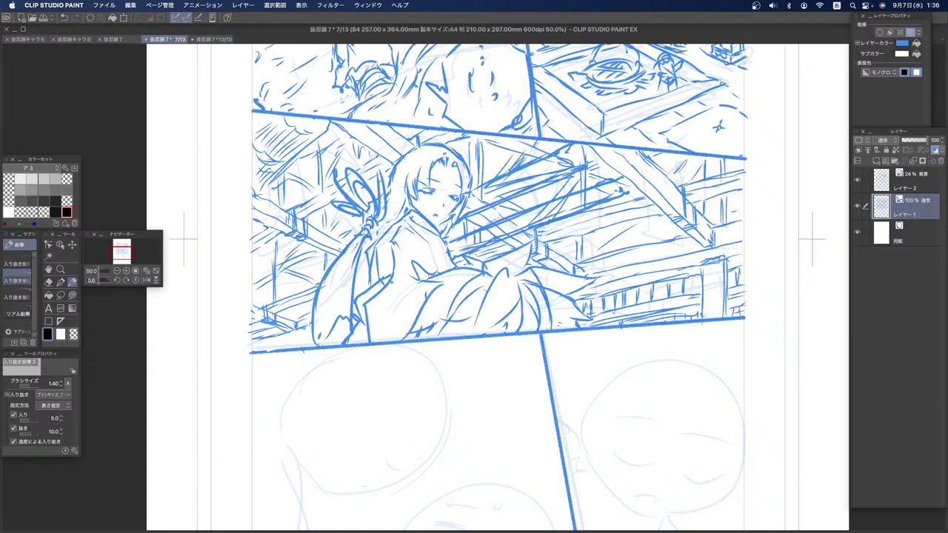
# Step: Cross the slanted strokes between the girl's face and the right diagonal beam with bold strokes descending rightward
pyautogui.moveTo(546, 237)
pyautogui.mouseDown()
pyautogui.moveTo(633, 203)
pyautogui.moveTo(535, 248)
pyautogui.moveTo(650, 220)
pyautogui.mouseUp()
pyautogui.moveTo(548, 263)
pyautogui.mouseDown()
pyautogui.moveTo(648, 222)
pyautogui.moveTo(624, 228)
pyautogui.moveTo(634, 240)
pyautogui.mouseUp()
pyautogui.moveTo(610, 209)
pyautogui.mouseDown()
pyautogui.moveTo(528, 149)
pyautogui.moveTo(636, 239)
pyautogui.mouseUp()
pyautogui.moveTo(495, 165); pyautogui.dragTo(596, 253)
pyautogui.moveTo(523, 139)
pyautogui.mouseDown()
pyautogui.moveTo(472, 163)
pyautogui.moveTo(487, 149)
pyautogui.moveTo(533, 156)
pyautogui.moveTo(499, 170)
pyautogui.mouseUp()
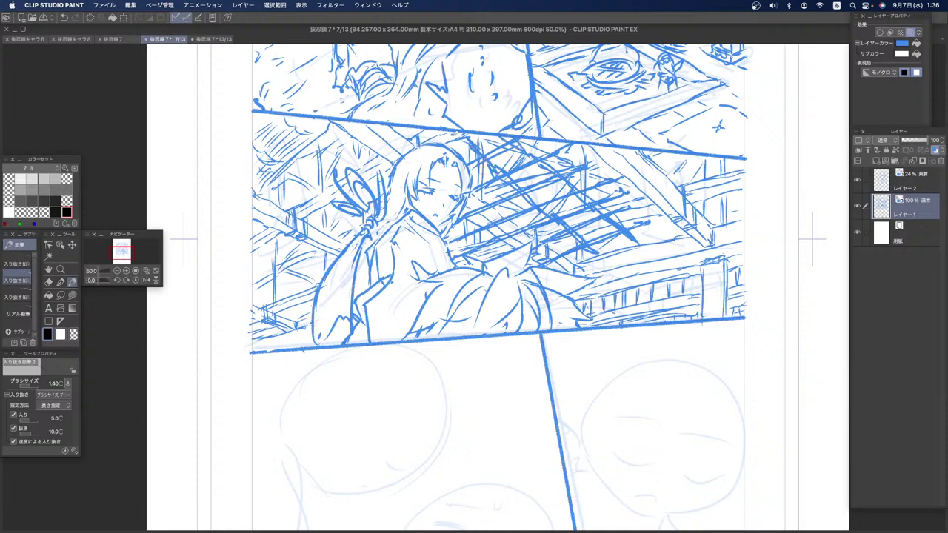
pyautogui.moveTo(473, 186); pyautogui.dragTo(574, 264)
pyautogui.moveTo(530, 238); pyautogui.dragTo(557, 255)
pyautogui.moveTo(478, 190)
pyautogui.mouseDown()
pyautogui.moveTo(497, 205)
pyautogui.moveTo(502, 248)
pyautogui.mouseUp()
pyautogui.moveTo(464, 221)
pyautogui.mouseDown()
pyautogui.moveTo(505, 249)
pyautogui.moveTo(464, 242)
pyautogui.mouseUp()
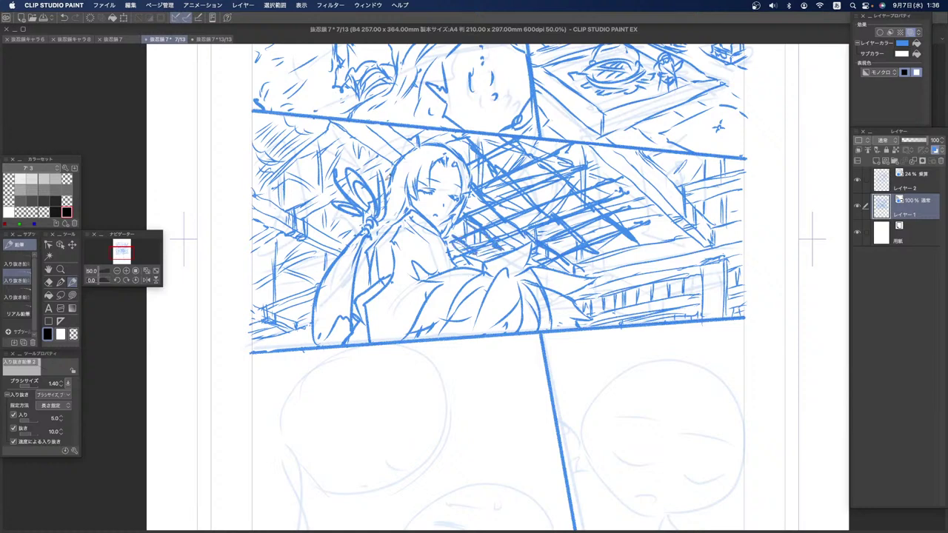
# Step: Add dense hatching beside the girl's hair ornament and over the railing area right of the second character's hair
pyautogui.moveTo(348, 210)
pyautogui.mouseDown()
pyautogui.moveTo(331, 220)
pyautogui.moveTo(366, 231)
pyautogui.moveTo(336, 238)
pyautogui.moveTo(320, 230)
pyautogui.moveTo(338, 242)
pyautogui.mouseUp()
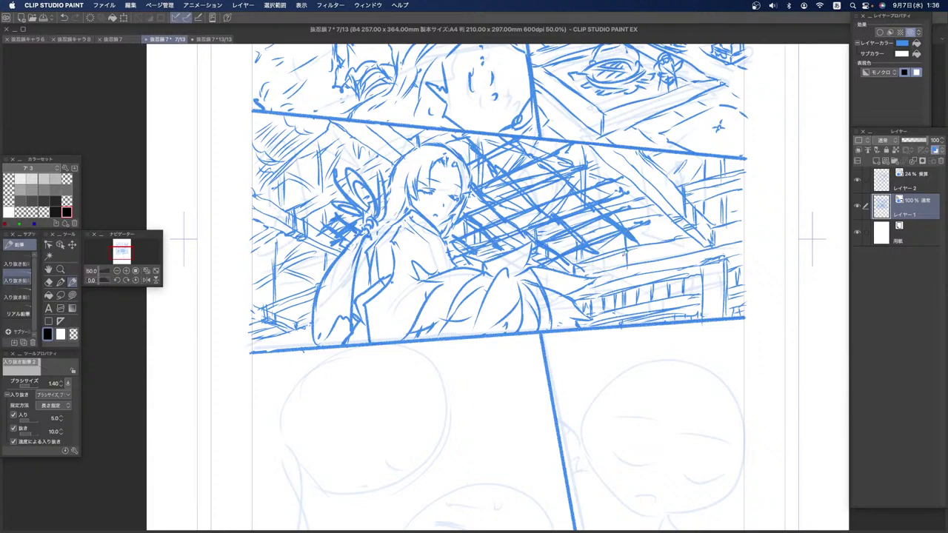
pyautogui.moveTo(605, 246)
pyautogui.mouseDown()
pyautogui.moveTo(605, 276)
pyautogui.moveTo(634, 258)
pyautogui.moveTo(639, 270)
pyautogui.moveTo(639, 293)
pyautogui.moveTo(612, 307)
pyautogui.moveTo(645, 303)
pyautogui.mouseUp()
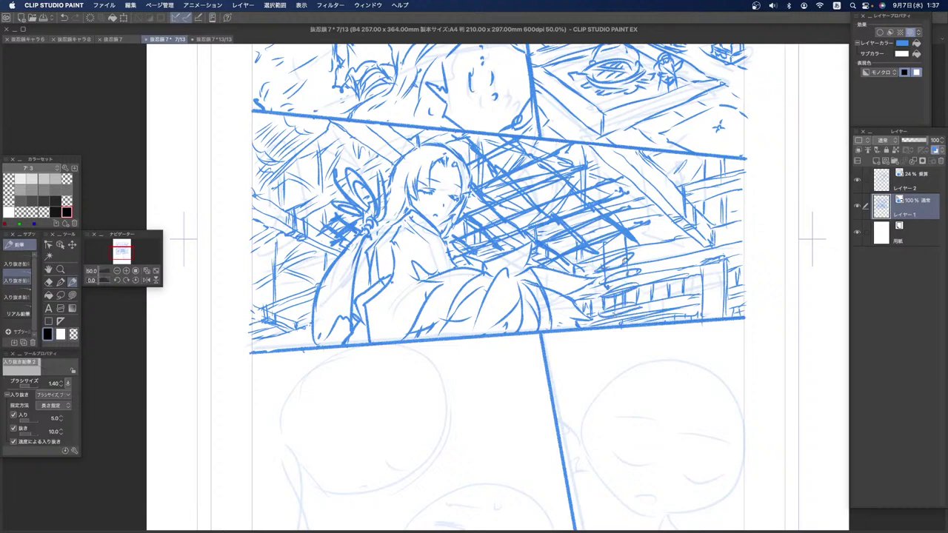
pyautogui.moveTo(605, 299)
pyautogui.mouseDown()
pyautogui.moveTo(624, 302)
pyautogui.moveTo(607, 316)
pyautogui.mouseUp()
# Step: Cut thin gaps through the bold background strokes on both sides of the girl by drawing over them in transparent colour
pyautogui.click(73, 333)
pyautogui.moveTo(605, 293)
pyautogui.mouseDown()
pyautogui.moveTo(641, 282)
pyautogui.moveTo(626, 263)
pyautogui.mouseUp()
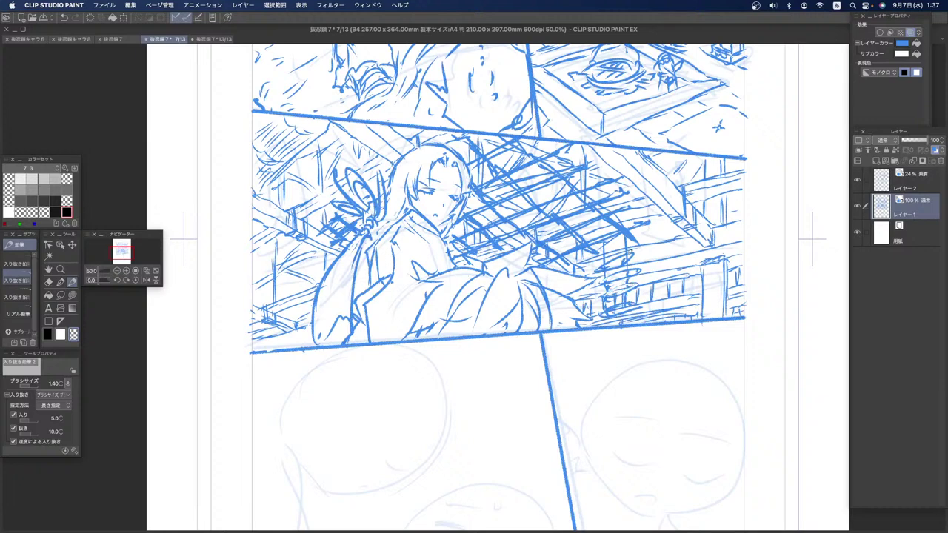
pyautogui.moveTo(621, 227)
pyautogui.mouseDown()
pyautogui.moveTo(603, 214)
pyautogui.moveTo(574, 229)
pyautogui.moveTo(590, 243)
pyautogui.moveTo(554, 246)
pyautogui.moveTo(565, 253)
pyautogui.mouseUp()
pyautogui.moveTo(559, 217)
pyautogui.mouseDown()
pyautogui.moveTo(570, 228)
pyautogui.moveTo(550, 214)
pyautogui.moveTo(612, 196)
pyautogui.moveTo(571, 191)
pyautogui.moveTo(482, 223)
pyautogui.moveTo(473, 240)
pyautogui.mouseUp()
pyautogui.moveTo(487, 209)
pyautogui.mouseDown()
pyautogui.moveTo(511, 194)
pyautogui.moveTo(477, 179)
pyautogui.mouseUp()
pyautogui.moveTo(526, 159)
pyautogui.mouseDown()
pyautogui.moveTo(584, 178)
pyautogui.moveTo(571, 184)
pyautogui.moveTo(605, 177)
pyautogui.mouseUp()
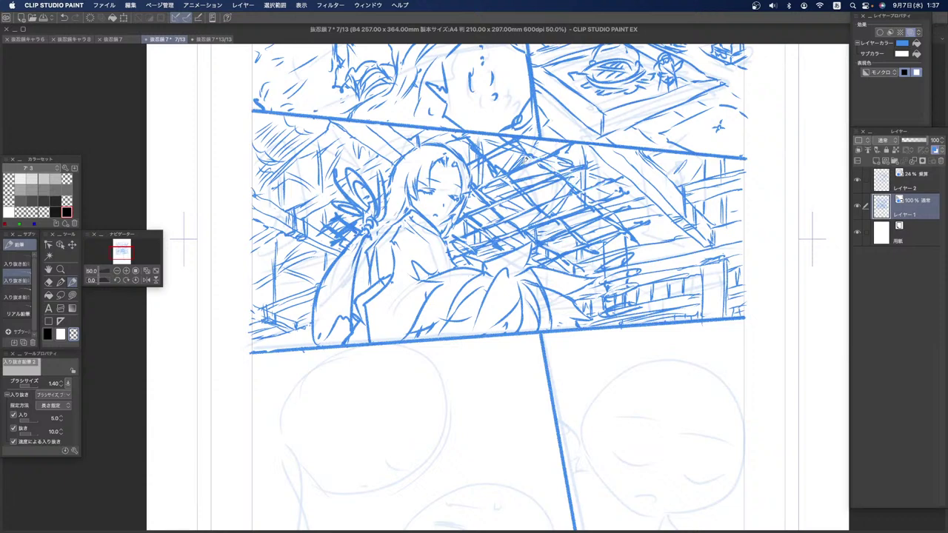
pyautogui.moveTo(476, 149)
pyautogui.mouseDown()
pyautogui.moveTo(504, 165)
pyautogui.moveTo(484, 153)
pyautogui.moveTo(489, 162)
pyautogui.mouseUp()
pyautogui.moveTo(324, 228)
pyautogui.mouseDown()
pyautogui.moveTo(341, 215)
pyautogui.moveTo(352, 225)
pyautogui.moveTo(340, 235)
pyautogui.mouseUp()
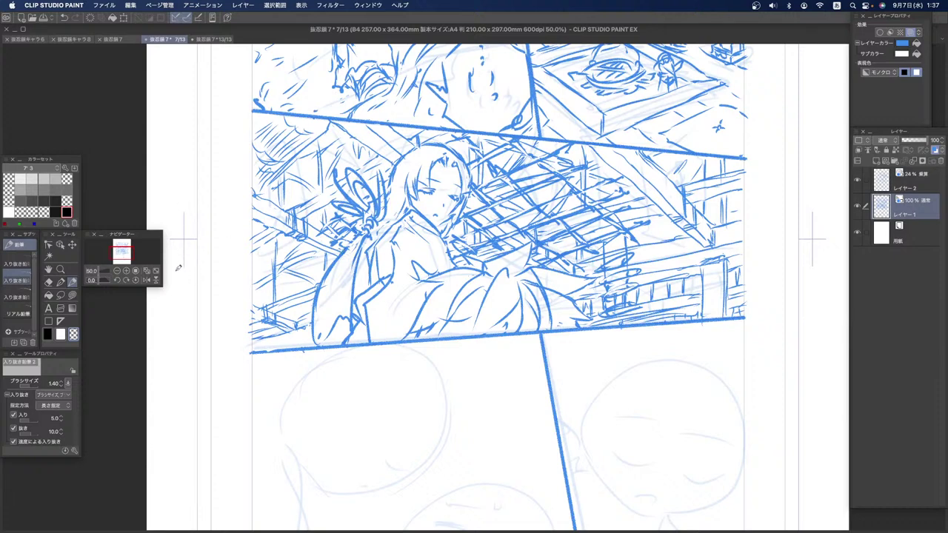
# Step: Draw a column of small rounded shapes over the crossed beams, clear their interiors with transparent colour and touch up the outlines
pyautogui.press('c')
pyautogui.moveTo(555, 198)
pyautogui.mouseDown()
pyautogui.moveTo(543, 218)
pyautogui.moveTo(534, 213)
pyautogui.moveTo(540, 248)
pyautogui.mouseUp()
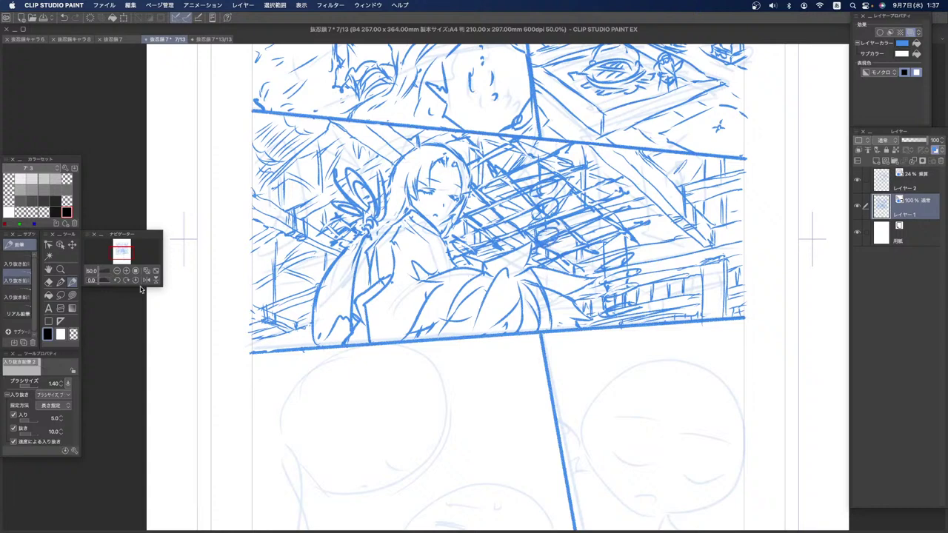
pyautogui.click(74, 335)
pyautogui.moveTo(548, 229)
pyautogui.mouseDown()
pyautogui.moveTo(540, 244)
pyautogui.moveTo(551, 243)
pyautogui.mouseUp()
pyautogui.moveTo(546, 205)
pyautogui.mouseDown()
pyautogui.moveTo(534, 217)
pyautogui.moveTo(551, 209)
pyautogui.moveTo(540, 189)
pyautogui.moveTo(548, 184)
pyautogui.moveTo(537, 211)
pyautogui.mouseUp()
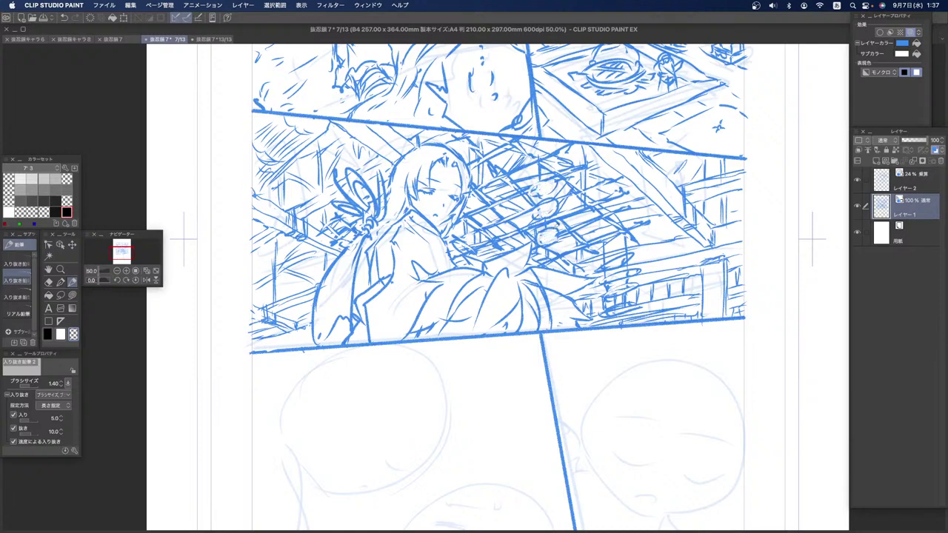
pyautogui.click(57, 335)
pyautogui.moveTo(539, 188)
pyautogui.mouseDown()
pyautogui.moveTo(546, 178)
pyautogui.moveTo(546, 241)
pyautogui.moveTo(555, 210)
pyautogui.moveTo(538, 152)
pyautogui.mouseUp()
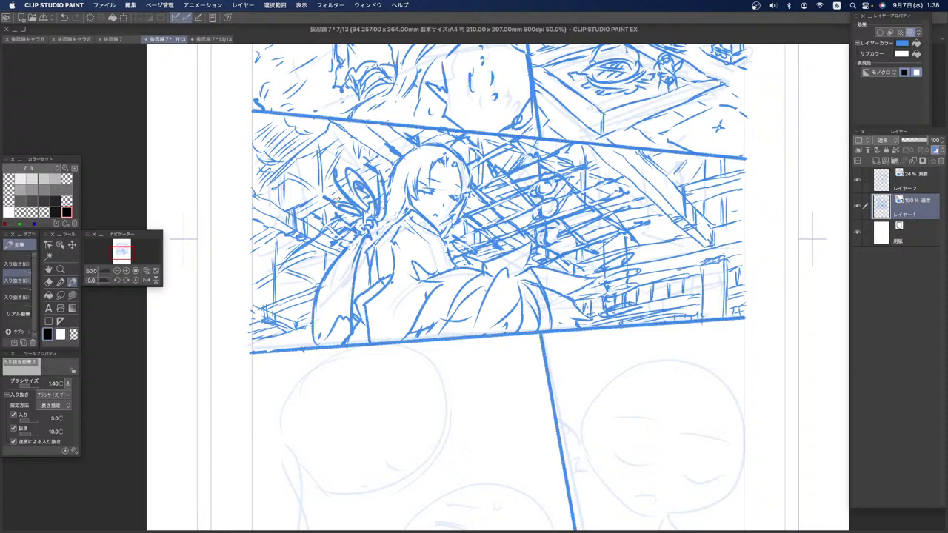
# Step: Add bold short strokes and hatching around the hair ornament and the crossed beams left of the girl
pyautogui.moveTo(345, 180)
pyautogui.mouseDown()
pyautogui.moveTo(350, 193)
pyautogui.moveTo(308, 234)
pyautogui.moveTo(330, 256)
pyautogui.mouseUp()
pyautogui.moveTo(278, 237)
pyautogui.mouseDown()
pyautogui.moveTo(326, 268)
pyautogui.moveTo(307, 261)
pyautogui.mouseUp()
pyautogui.moveTo(324, 248); pyautogui.dragTo(345, 233)
pyautogui.moveTo(312, 274); pyautogui.dragTo(333, 260)
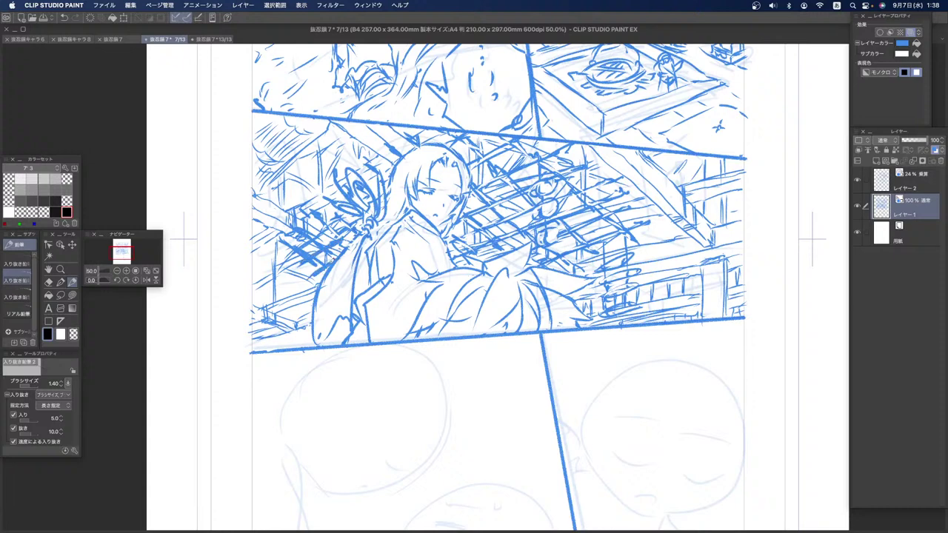
pyautogui.moveTo(278, 244); pyautogui.dragTo(289, 255)
pyautogui.moveTo(286, 243); pyautogui.dragTo(300, 256)
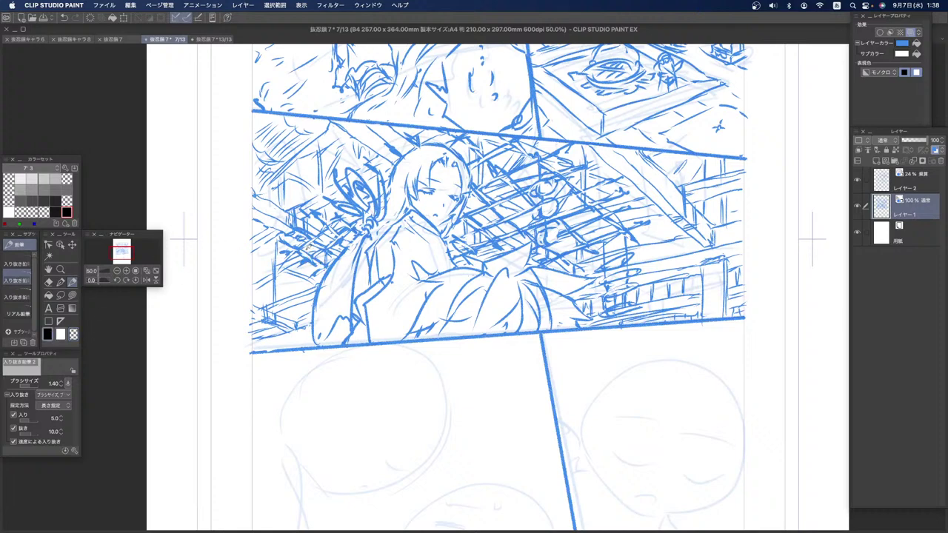
# Step: Fill the lower-left background beside the girl's back with steep hatching and cut through it with transparent strokes
pyautogui.moveTo(306, 265)
pyautogui.mouseDown()
pyautogui.moveTo(307, 288)
pyautogui.moveTo(291, 286)
pyautogui.mouseUp()
pyautogui.moveTo(319, 235)
pyautogui.mouseDown()
pyautogui.moveTo(322, 260)
pyautogui.moveTo(293, 305)
pyautogui.mouseUp()
pyautogui.moveTo(318, 277)
pyautogui.mouseDown()
pyautogui.moveTo(292, 330)
pyautogui.moveTo(305, 319)
pyautogui.mouseUp()
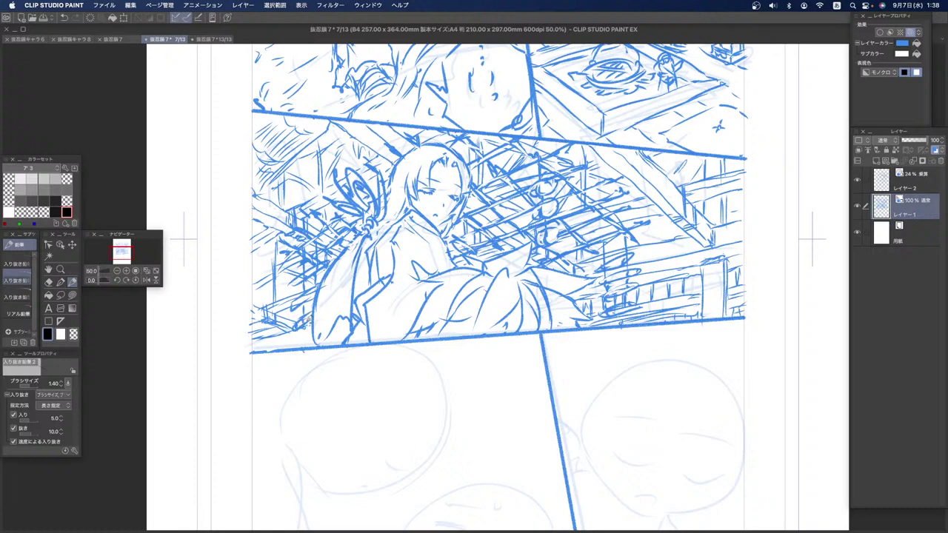
pyautogui.moveTo(319, 286)
pyautogui.mouseDown()
pyautogui.moveTo(302, 300)
pyautogui.moveTo(304, 337)
pyautogui.moveTo(293, 348)
pyautogui.moveTo(303, 345)
pyautogui.mouseUp()
pyautogui.moveTo(305, 304); pyautogui.dragTo(297, 336)
pyautogui.click(76, 334)
pyautogui.moveTo(309, 252); pyautogui.dragTo(302, 330)
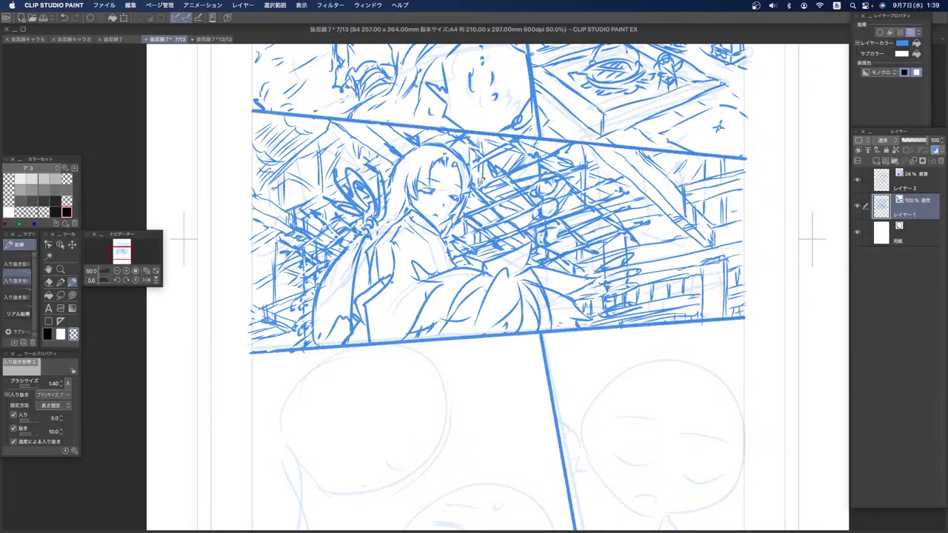
# Step: Rework the strokes just right of the girl's hair, cleaning them with the rough eraser at size 2.10, and return to the pencil
pyautogui.click(49, 334)
pyautogui.press('super+z')
pyautogui.moveTo(475, 175); pyautogui.dragTo(486, 189)
pyautogui.click(48, 282)
pyautogui.click(22, 262)
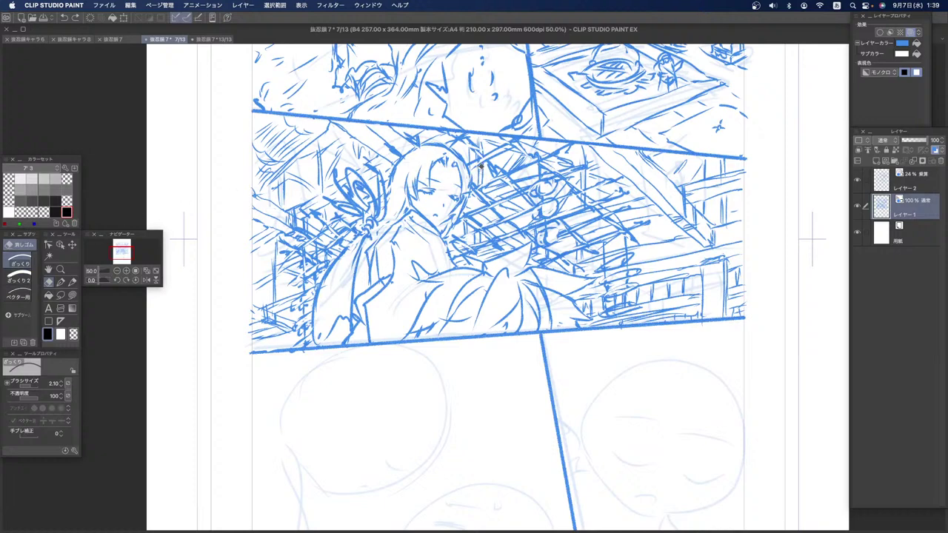
pyautogui.moveTo(476, 157); pyautogui.dragTo(484, 172)
pyautogui.click(71, 282)
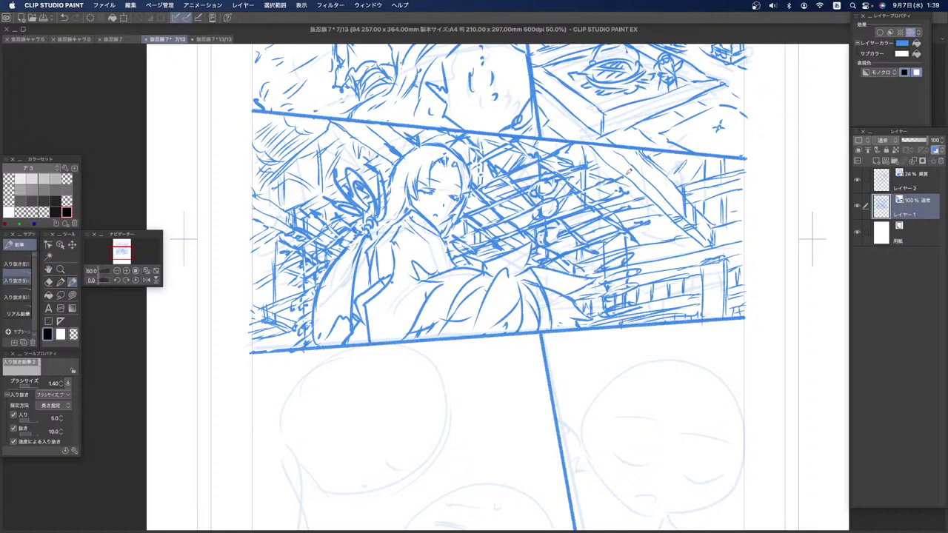
pyautogui.moveTo(613, 169)
pyautogui.mouseDown()
pyautogui.moveTo(645, 149)
pyautogui.moveTo(671, 167)
pyautogui.moveTo(678, 180)
pyautogui.moveTo(637, 235)
pyautogui.moveTo(670, 231)
pyautogui.mouseUp()
pyautogui.moveTo(673, 196); pyautogui.dragTo(673, 233)
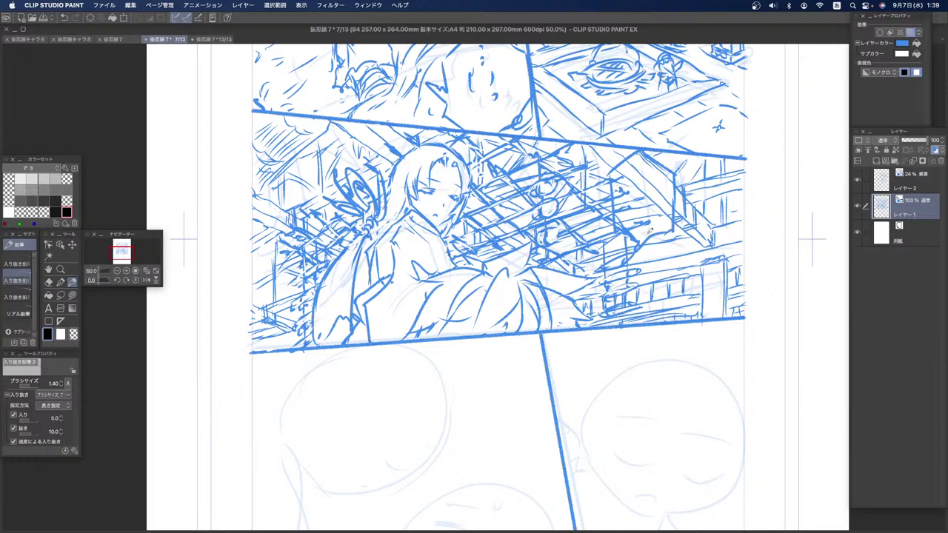
pyautogui.press('super+z')
pyautogui.press('super+z')
pyautogui.press('super+z')
pyautogui.moveTo(608, 176)
pyautogui.mouseDown()
pyautogui.moveTo(624, 238)
pyautogui.moveTo(658, 250)
pyautogui.moveTo(674, 228)
pyautogui.mouseUp()
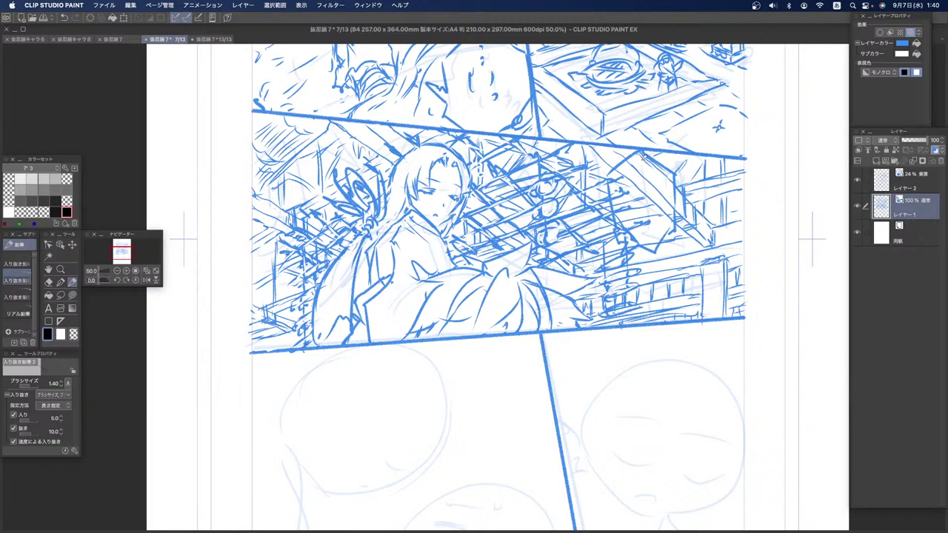
pyautogui.press('super+z')
pyautogui.press('super+z')
pyautogui.press('super+z')
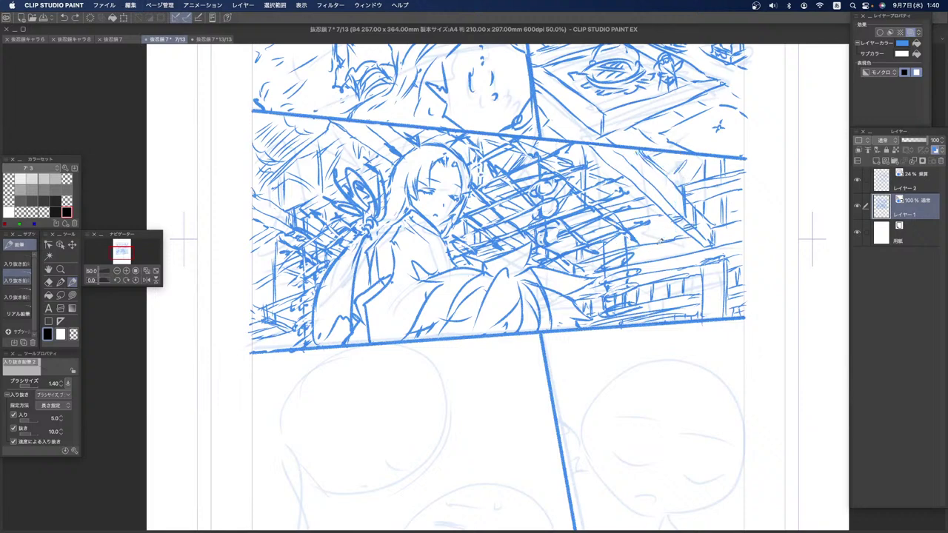
# Step: Outline three angular speech balloons: above the lower-right railing, right of the crossed beams, and left of the girl's hair ornament
pyautogui.moveTo(638, 254); pyautogui.dragTo(668, 230)
pyautogui.moveTo(665, 227)
pyautogui.mouseDown()
pyautogui.moveTo(697, 249)
pyautogui.moveTo(701, 296)
pyautogui.mouseUp()
pyautogui.moveTo(653, 255)
pyautogui.mouseDown()
pyautogui.moveTo(648, 292)
pyautogui.moveTo(661, 303)
pyautogui.moveTo(684, 310)
pyautogui.moveTo(703, 286)
pyautogui.mouseUp()
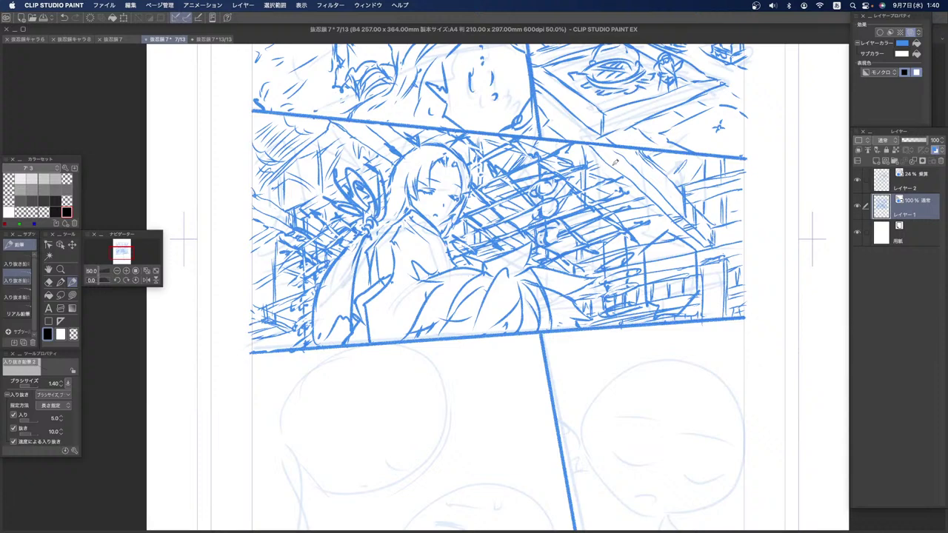
pyautogui.moveTo(567, 184)
pyautogui.mouseDown()
pyautogui.moveTo(612, 157)
pyautogui.moveTo(631, 217)
pyautogui.moveTo(576, 233)
pyautogui.moveTo(591, 258)
pyautogui.moveTo(623, 228)
pyautogui.moveTo(626, 212)
pyautogui.mouseUp()
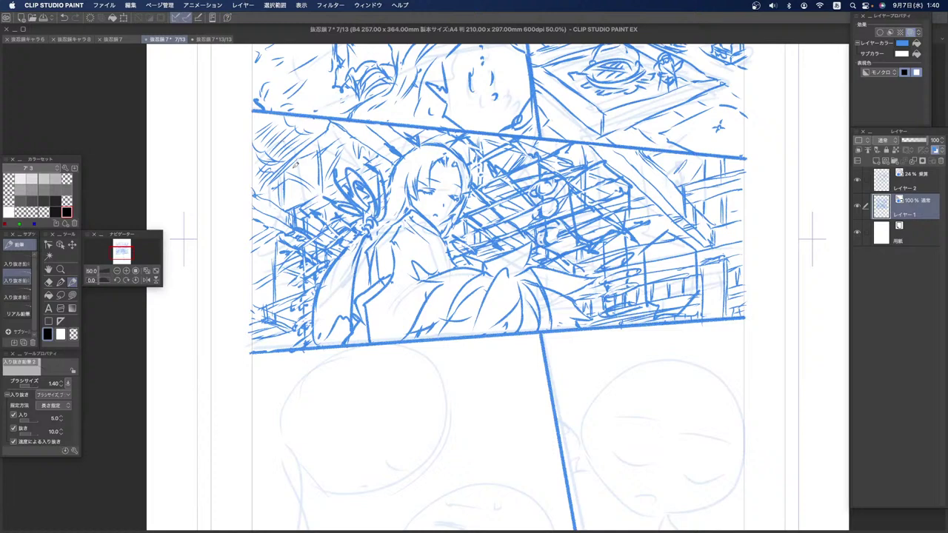
pyautogui.moveTo(271, 177)
pyautogui.mouseDown()
pyautogui.moveTo(296, 133)
pyautogui.moveTo(327, 182)
pyautogui.moveTo(278, 215)
pyautogui.mouseUp()
pyautogui.moveTo(274, 209); pyautogui.dragTo(327, 214)
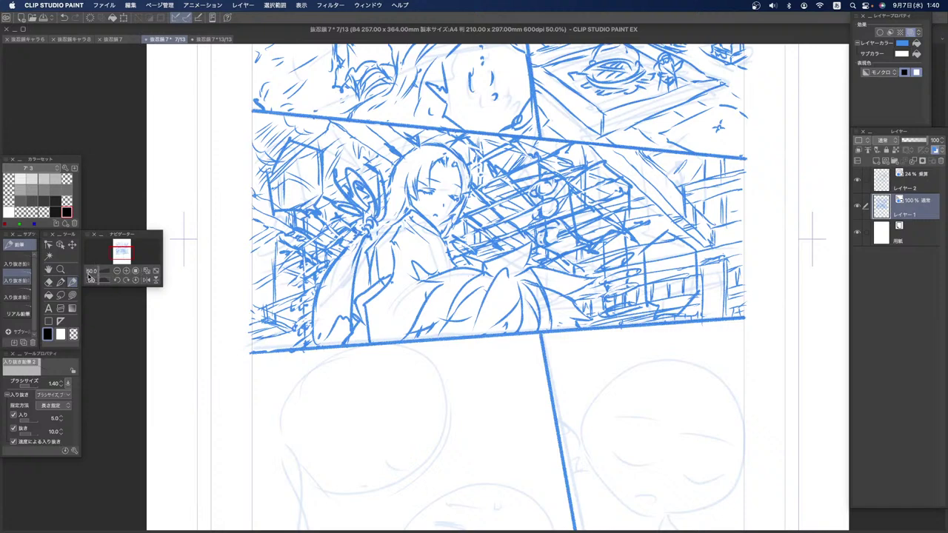
# Step: Clear the background lines inside the three speech balloons using the lasso fill tool with transparent colour
pyautogui.click(72, 295)
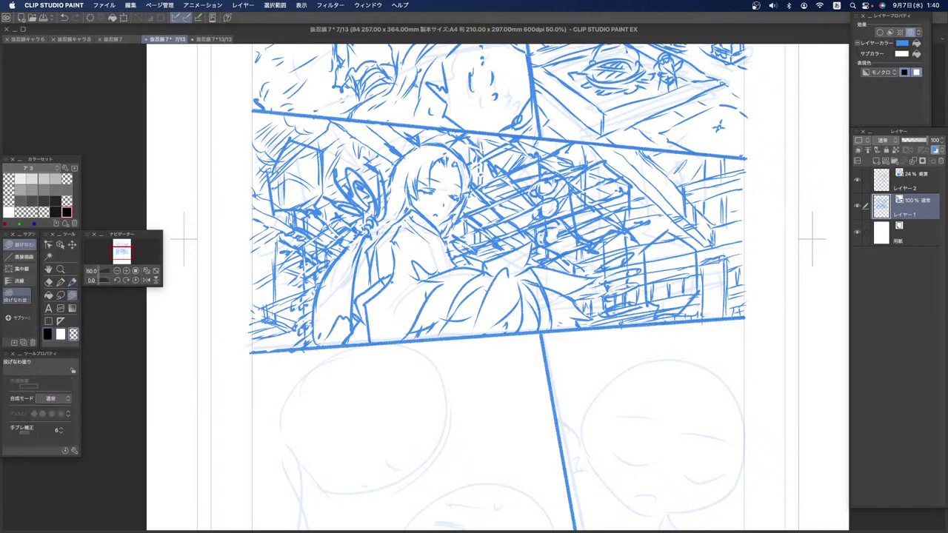
pyautogui.moveTo(314, 152)
pyautogui.mouseDown()
pyautogui.moveTo(322, 173)
pyautogui.moveTo(317, 203)
pyautogui.moveTo(274, 182)
pyautogui.moveTo(309, 147)
pyautogui.moveTo(322, 173)
pyautogui.moveTo(316, 194)
pyautogui.moveTo(293, 202)
pyautogui.mouseUp()
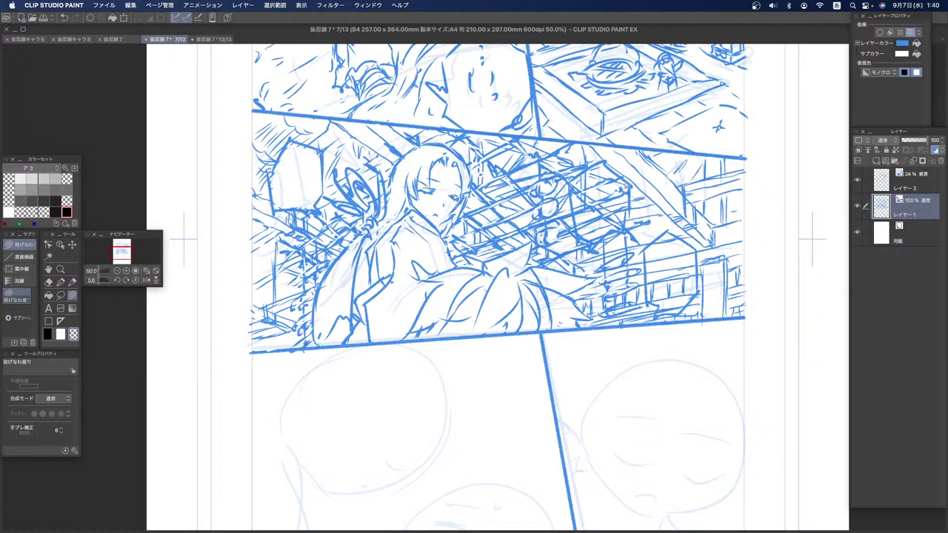
pyautogui.moveTo(607, 162)
pyautogui.mouseDown()
pyautogui.moveTo(629, 191)
pyautogui.moveTo(626, 218)
pyautogui.moveTo(596, 244)
pyautogui.moveTo(583, 231)
pyautogui.moveTo(575, 181)
pyautogui.moveTo(603, 176)
pyautogui.mouseUp()
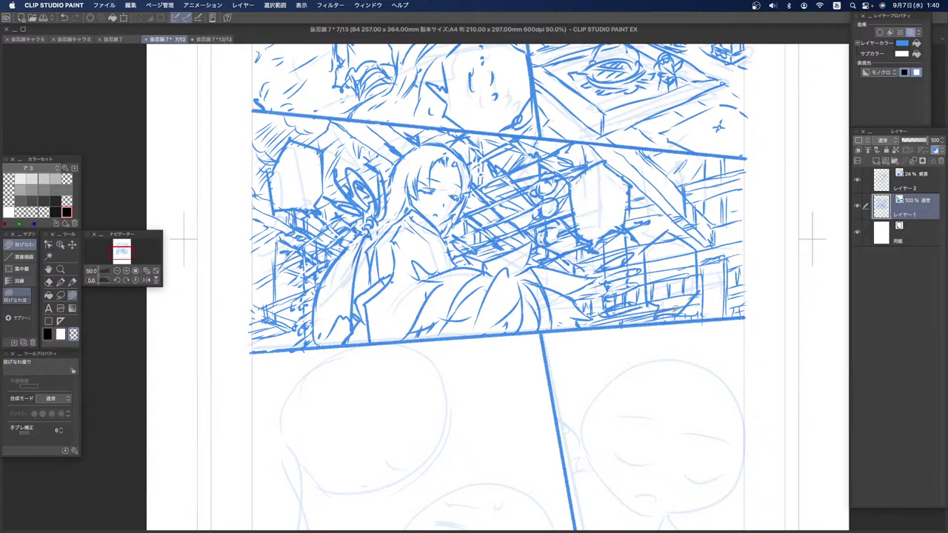
pyautogui.moveTo(695, 290)
pyautogui.mouseDown()
pyautogui.moveTo(694, 245)
pyautogui.moveTo(675, 235)
pyautogui.moveTo(650, 255)
pyautogui.mouseUp()
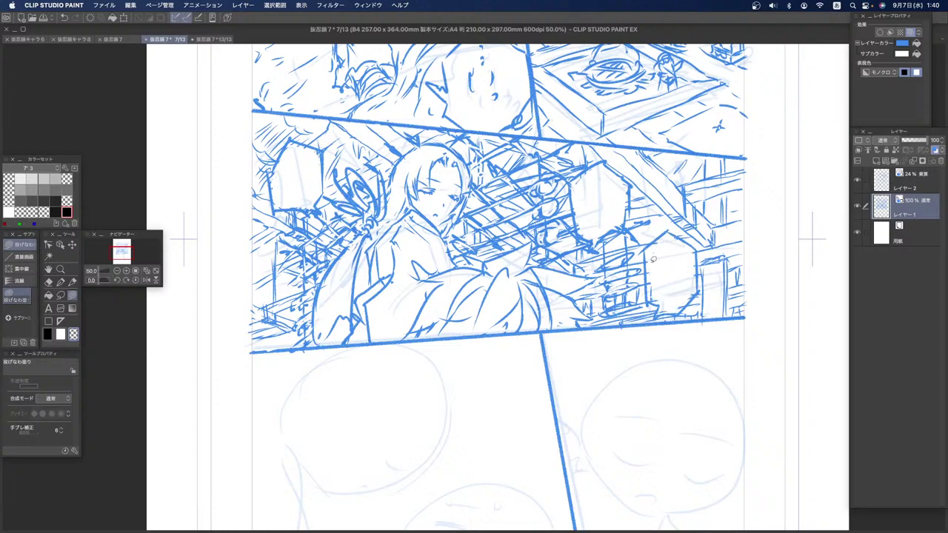
pyautogui.moveTo(666, 291); pyautogui.dragTo(664, 259)
# Step: Undo the stray pencil strokes and handwrite the balloon texts: dots at lower right, dots with "か" at right, exclamation marks at left
pyautogui.click(48, 335)
pyautogui.click(72, 282)
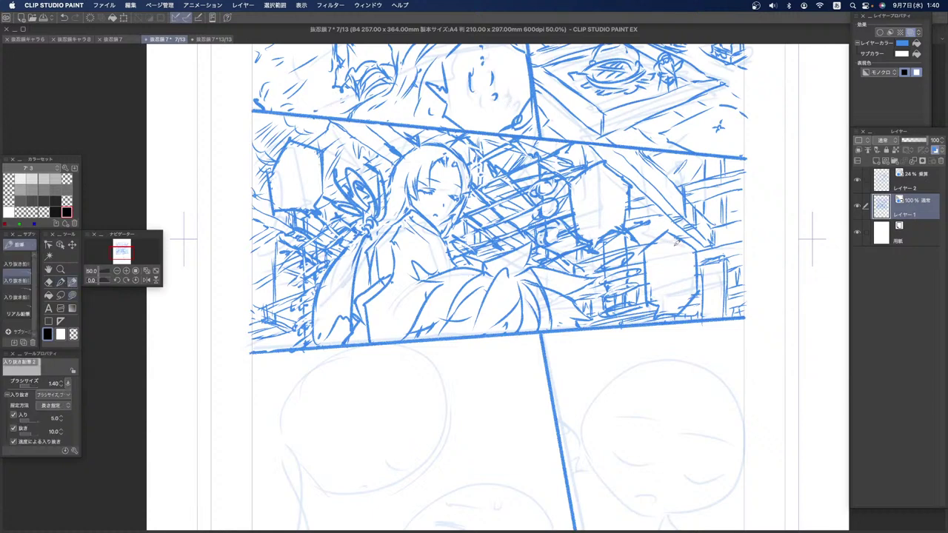
pyautogui.press('super+z')
pyautogui.press('super+z')
pyautogui.press('super+z')
pyautogui.moveTo(657, 257)
pyautogui.mouseDown()
pyautogui.moveTo(666, 244)
pyautogui.moveTo(665, 261)
pyautogui.mouseUp()
pyautogui.click(670, 277)
pyautogui.click(670, 285)
pyautogui.click(670, 292)
pyautogui.click(598, 174)
pyautogui.click(598, 179)
pyautogui.click(599, 185)
pyautogui.moveTo(590, 205); pyautogui.dragTo(595, 216)
pyautogui.moveTo(597, 198)
pyautogui.mouseDown()
pyautogui.moveTo(590, 215)
pyautogui.moveTo(610, 206)
pyautogui.mouseUp()
pyautogui.moveTo(293, 151); pyautogui.dragTo(300, 190)
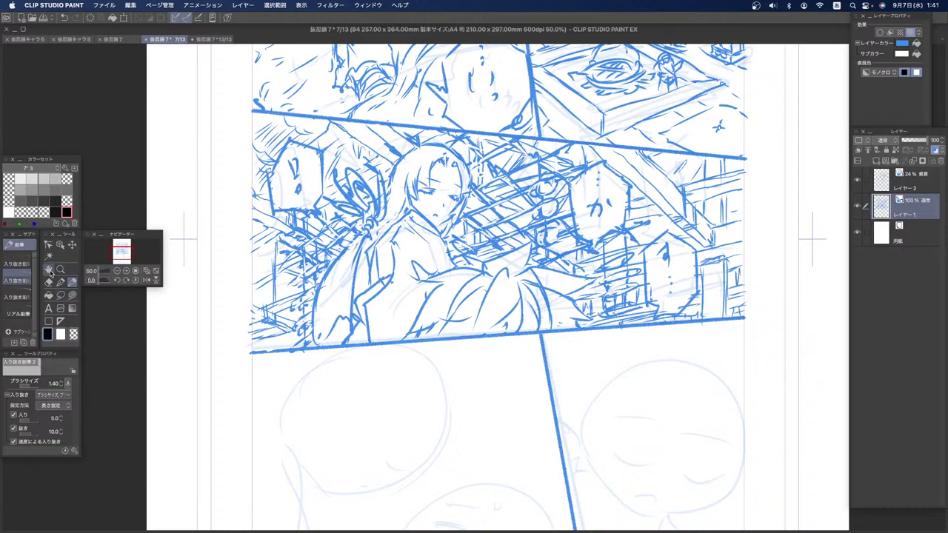
# Step: Flip the canvas view horizontally and sketch the fringe, face outline and first eye lines of the character in the narrow lower panel
pyautogui.click(48, 269)
pyautogui.moveTo(455, 410); pyautogui.dragTo(459, 279)
pyautogui.moveTo(470, 451); pyautogui.dragTo(449, 308)
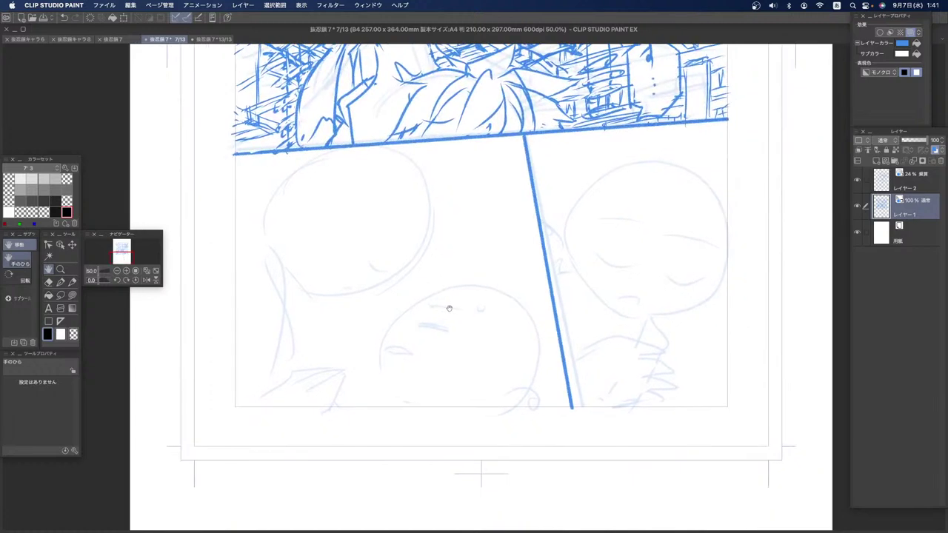
pyautogui.click(146, 280)
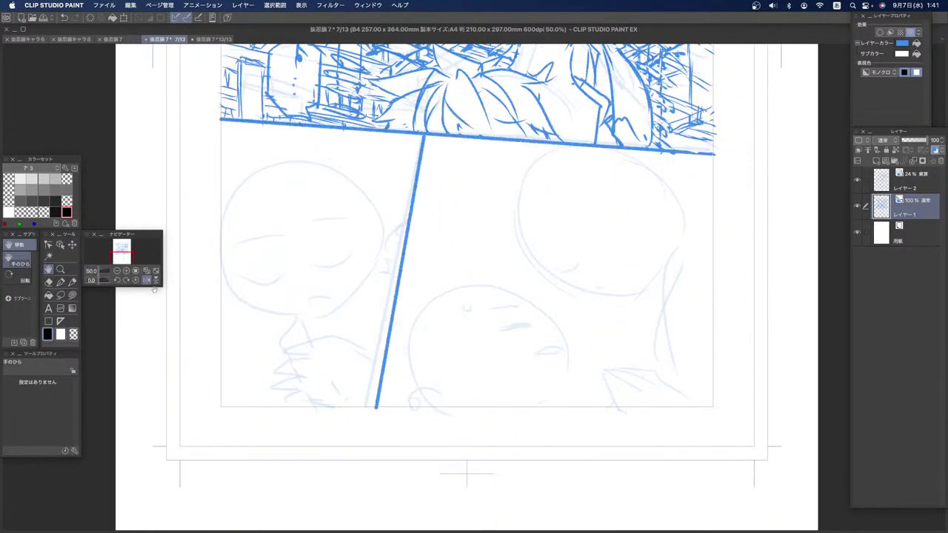
pyautogui.click(72, 283)
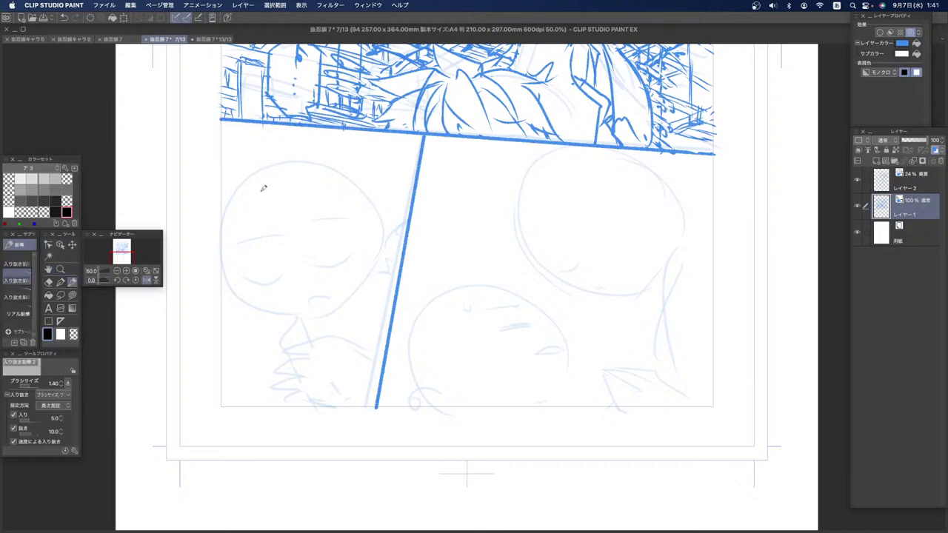
pyautogui.moveTo(248, 207)
pyautogui.mouseDown()
pyautogui.moveTo(258, 231)
pyautogui.moveTo(305, 272)
pyautogui.moveTo(337, 237)
pyautogui.moveTo(334, 248)
pyautogui.mouseUp()
pyautogui.moveTo(264, 187); pyautogui.dragTo(270, 202)
pyautogui.moveTo(272, 182)
pyautogui.mouseDown()
pyautogui.moveTo(275, 192)
pyautogui.moveTo(282, 181)
pyautogui.moveTo(302, 228)
pyautogui.moveTo(313, 221)
pyautogui.moveTo(323, 231)
pyautogui.moveTo(319, 250)
pyautogui.moveTo(333, 240)
pyautogui.moveTo(263, 200)
pyautogui.moveTo(264, 219)
pyautogui.mouseUp()
pyautogui.moveTo(256, 210); pyautogui.dragTo(271, 263)
pyautogui.moveTo(244, 208)
pyautogui.mouseDown()
pyautogui.moveTo(249, 248)
pyautogui.moveTo(284, 284)
pyautogui.mouseUp()
pyautogui.moveTo(300, 240); pyautogui.dragTo(326, 228)
pyautogui.moveTo(276, 247); pyautogui.dragTo(280, 251)
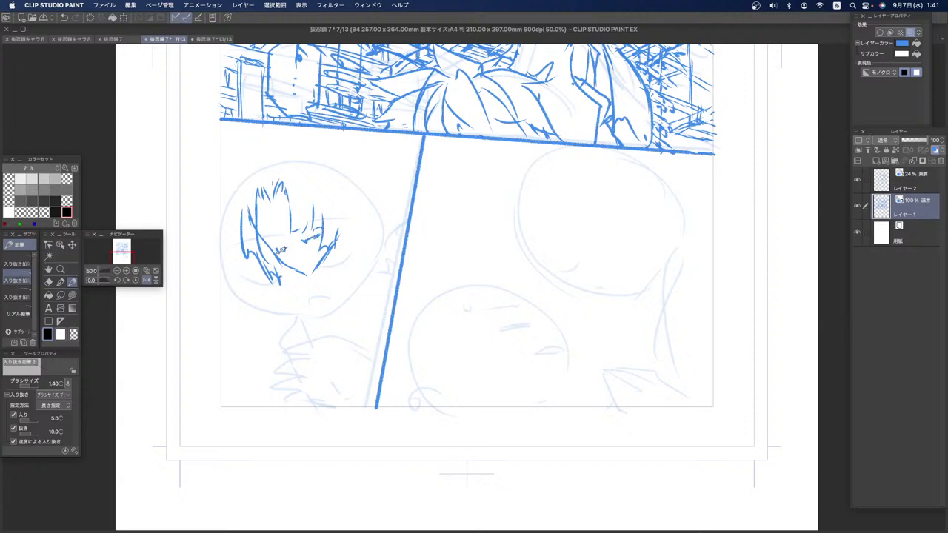
# Step: Add the brows and fringe detail, and draw the rounded top and side outline of the character's hair
pyautogui.moveTo(311, 234)
pyautogui.mouseDown()
pyautogui.moveTo(299, 238)
pyautogui.moveTo(327, 228)
pyautogui.moveTo(320, 217)
pyautogui.mouseUp()
pyautogui.moveTo(261, 234); pyautogui.dragTo(274, 230)
pyautogui.moveTo(279, 196); pyautogui.dragTo(283, 182)
pyautogui.moveTo(284, 197)
pyautogui.mouseDown()
pyautogui.moveTo(289, 185)
pyautogui.moveTo(253, 208)
pyautogui.moveTo(253, 166)
pyautogui.mouseUp()
pyautogui.moveTo(244, 210)
pyautogui.mouseDown()
pyautogui.moveTo(262, 164)
pyautogui.moveTo(286, 145)
pyautogui.moveTo(338, 162)
pyautogui.moveTo(350, 184)
pyautogui.mouseUp()
pyautogui.moveTo(319, 152)
pyautogui.mouseDown()
pyautogui.moveTo(352, 182)
pyautogui.moveTo(348, 249)
pyautogui.mouseUp()
pyautogui.moveTo(342, 225); pyautogui.dragTo(357, 252)
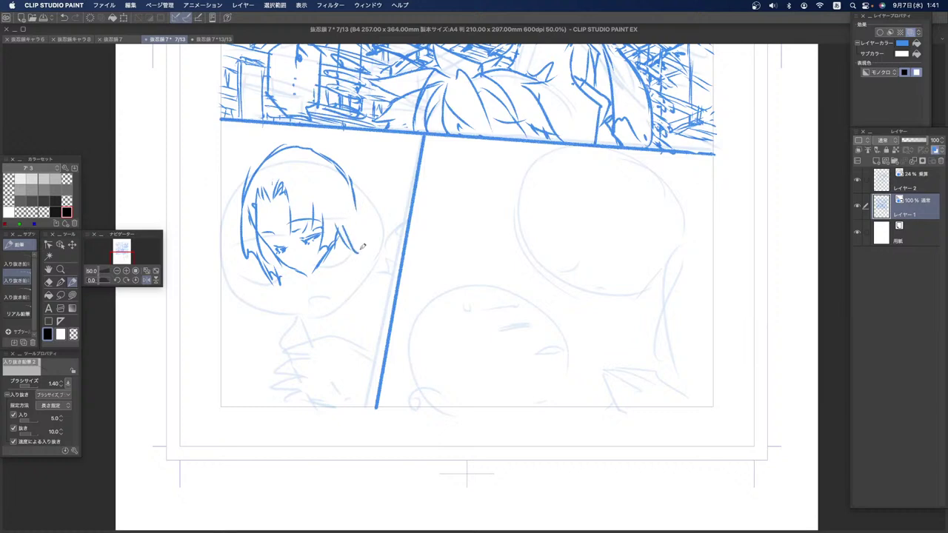
# Step: Draw the side locks, one neck line and the wavy outer hair contour reaching toward the panel divider
pyautogui.moveTo(339, 207); pyautogui.dragTo(339, 244)
pyautogui.moveTo(319, 268)
pyautogui.mouseDown()
pyautogui.moveTo(338, 252)
pyautogui.moveTo(333, 285)
pyautogui.mouseUp()
pyautogui.moveTo(334, 255)
pyautogui.mouseDown()
pyautogui.moveTo(332, 291)
pyautogui.moveTo(345, 306)
pyautogui.mouseUp()
pyautogui.moveTo(318, 274); pyautogui.dragTo(354, 315)
pyautogui.moveTo(352, 239)
pyautogui.mouseDown()
pyautogui.moveTo(342, 284)
pyautogui.moveTo(347, 271)
pyautogui.mouseUp()
pyautogui.moveTo(345, 222); pyautogui.dragTo(358, 249)
pyautogui.moveTo(354, 189)
pyautogui.mouseDown()
pyautogui.moveTo(380, 233)
pyautogui.moveTo(367, 238)
pyautogui.moveTo(369, 248)
pyautogui.moveTo(394, 261)
pyautogui.mouseUp()
# Step: Sketch the neck and lower locks plus the angular folded shape near the divider, and replace the crown outline with a lower curve
pyautogui.moveTo(292, 267); pyautogui.dragTo(289, 323)
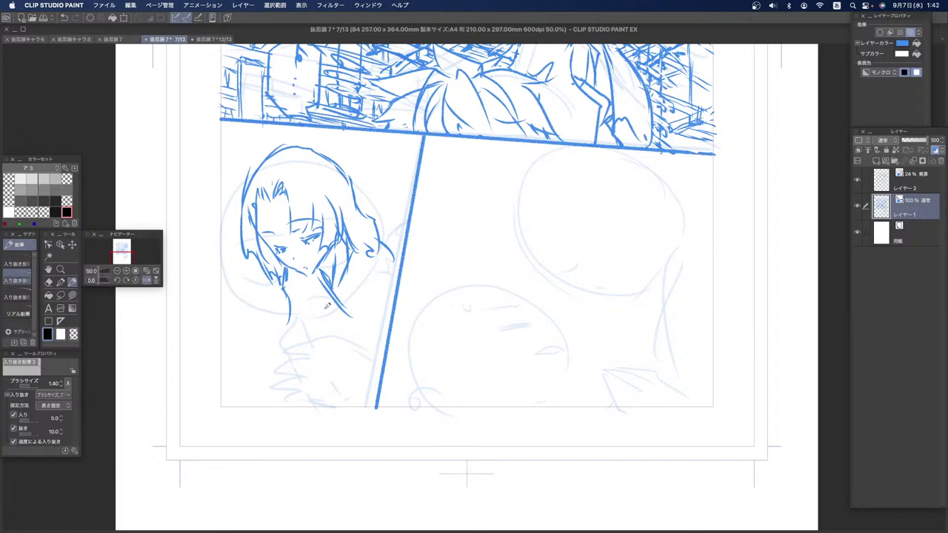
pyautogui.moveTo(376, 336)
pyautogui.mouseDown()
pyautogui.moveTo(337, 328)
pyautogui.moveTo(367, 329)
pyautogui.moveTo(360, 322)
pyautogui.moveTo(348, 335)
pyautogui.moveTo(372, 339)
pyautogui.moveTo(357, 320)
pyautogui.moveTo(342, 324)
pyautogui.moveTo(346, 332)
pyautogui.moveTo(353, 324)
pyautogui.moveTo(348, 338)
pyautogui.moveTo(338, 333)
pyautogui.moveTo(355, 321)
pyautogui.moveTo(342, 319)
pyautogui.moveTo(337, 336)
pyautogui.moveTo(348, 349)
pyautogui.moveTo(374, 351)
pyautogui.moveTo(338, 340)
pyautogui.moveTo(354, 321)
pyautogui.mouseUp()
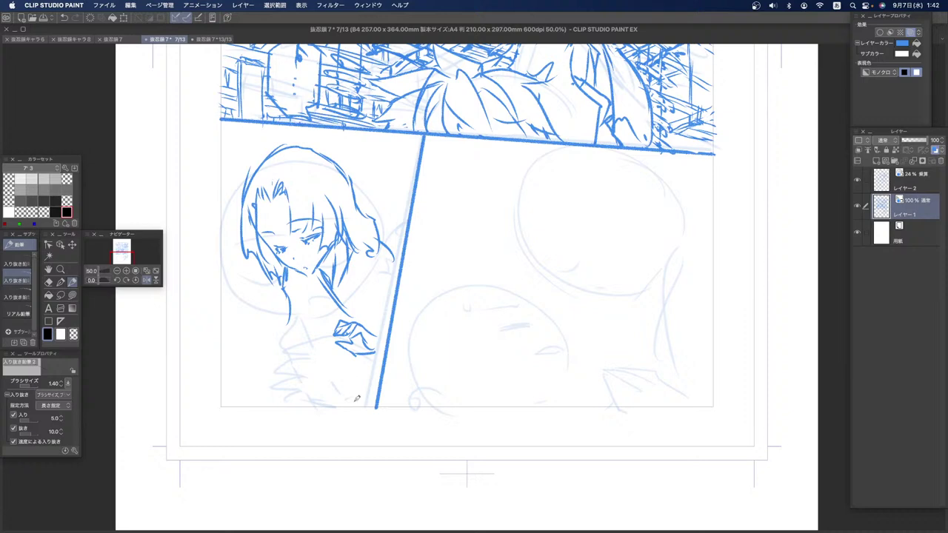
pyautogui.click(72, 333)
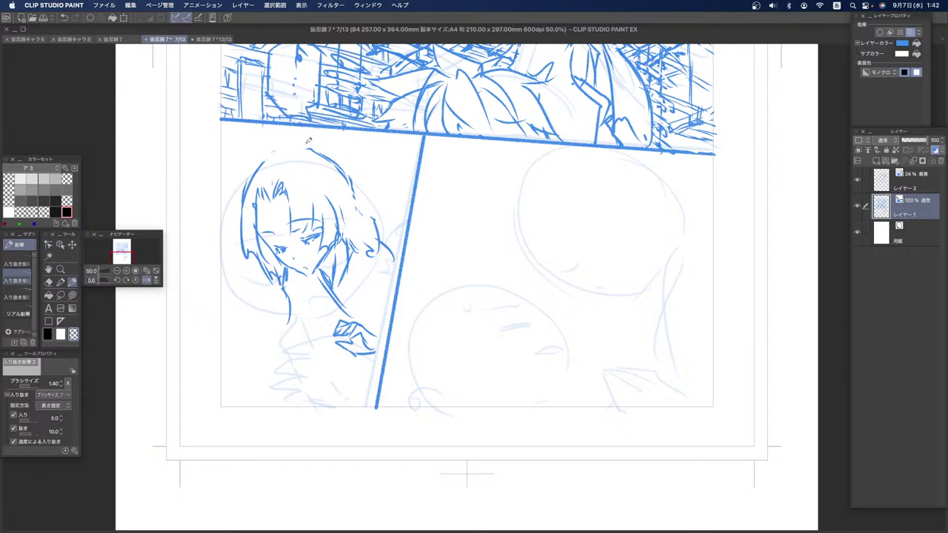
pyautogui.click(48, 334)
pyautogui.moveTo(248, 224)
pyautogui.mouseDown()
pyautogui.moveTo(251, 252)
pyautogui.moveTo(273, 279)
pyautogui.mouseUp()
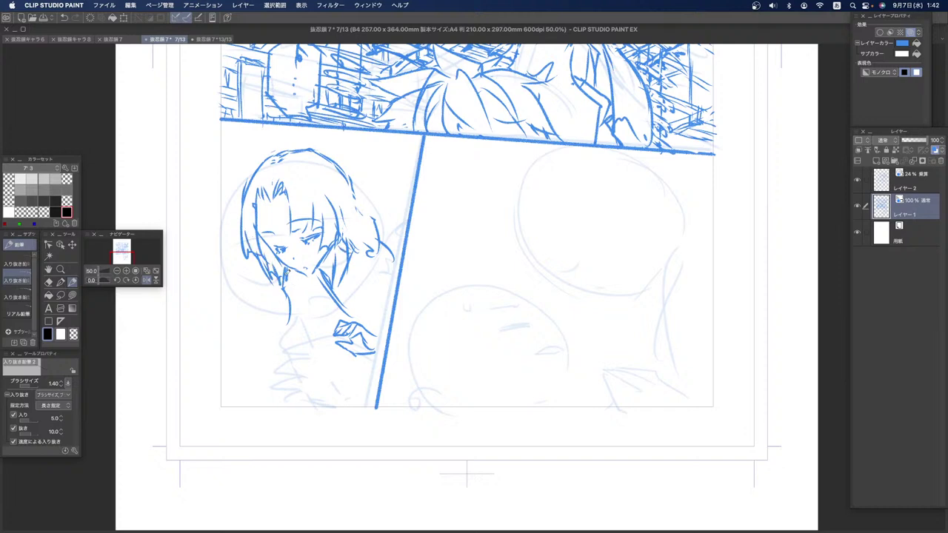
# Step: Refine the chin and side locks, and extend the wavy outer hair and the folded shape to the panel divider
pyautogui.moveTo(299, 283); pyautogui.dragTo(320, 269)
pyautogui.moveTo(355, 194)
pyautogui.mouseDown()
pyautogui.moveTo(386, 240)
pyautogui.moveTo(378, 300)
pyautogui.mouseUp()
pyautogui.moveTo(388, 255)
pyautogui.mouseDown()
pyautogui.moveTo(385, 276)
pyautogui.moveTo(392, 271)
pyautogui.mouseUp()
pyautogui.moveTo(376, 336)
pyautogui.mouseDown()
pyautogui.moveTo(386, 340)
pyautogui.moveTo(381, 362)
pyautogui.mouseUp()
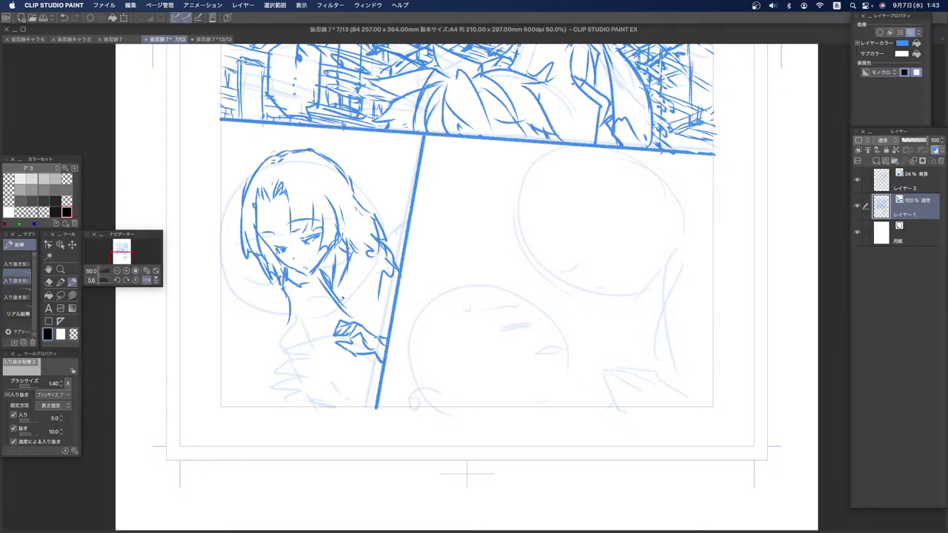
# Step: Draw the collar and the long garment lines from the chin to the divider, and erase stray strands in the fringe
pyautogui.moveTo(313, 272); pyautogui.dragTo(324, 310)
pyautogui.moveTo(321, 297)
pyautogui.mouseDown()
pyautogui.moveTo(335, 319)
pyautogui.moveTo(362, 263)
pyautogui.moveTo(345, 301)
pyautogui.moveTo(296, 288)
pyautogui.moveTo(309, 317)
pyautogui.moveTo(345, 346)
pyautogui.moveTo(326, 338)
pyautogui.mouseUp()
pyautogui.moveTo(261, 198); pyautogui.dragTo(256, 215)
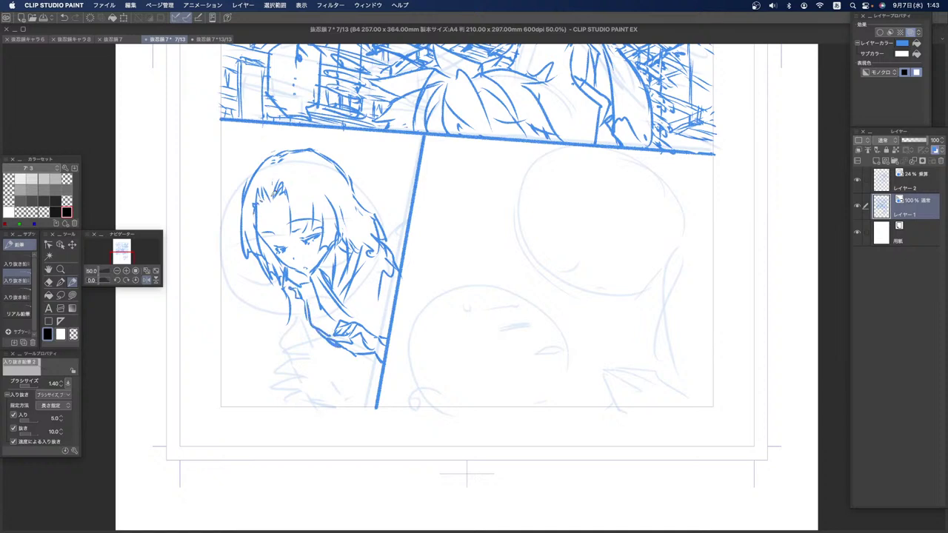
pyautogui.click(73, 333)
pyautogui.moveTo(282, 178); pyautogui.dragTo(284, 191)
# Step: Switch to OBS, set the media source's local file to the fireflies MP3 from Downloads, and return to Clip Studio Paint
pyautogui.moveTo(544, 518)
pyautogui.click(444, 495)
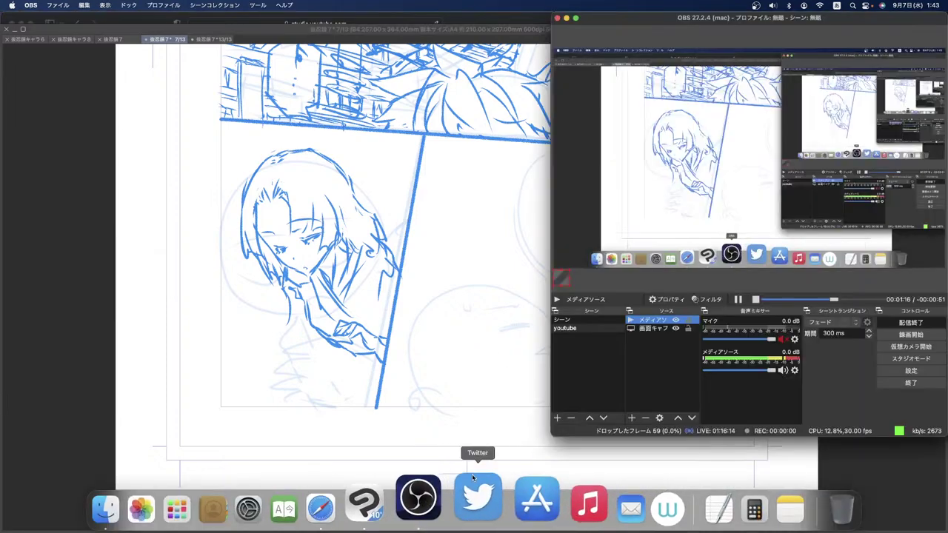
pyautogui.doubleClick(655, 322)
pyautogui.click(851, 287)
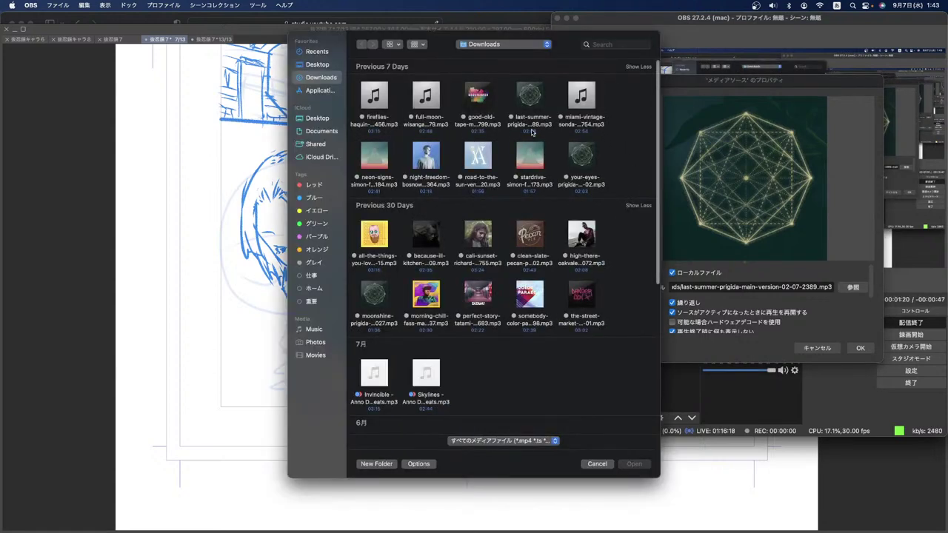
pyautogui.click(374, 95)
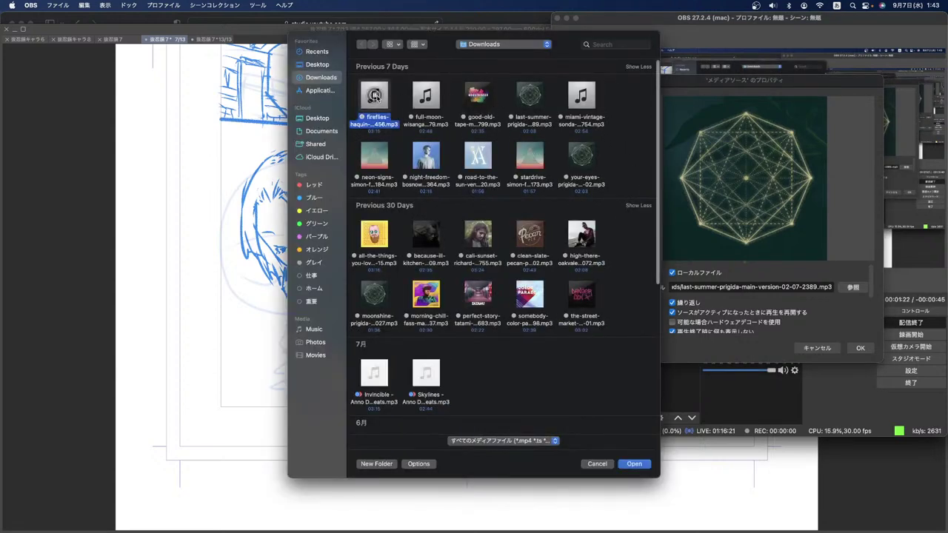
pyautogui.click(634, 463)
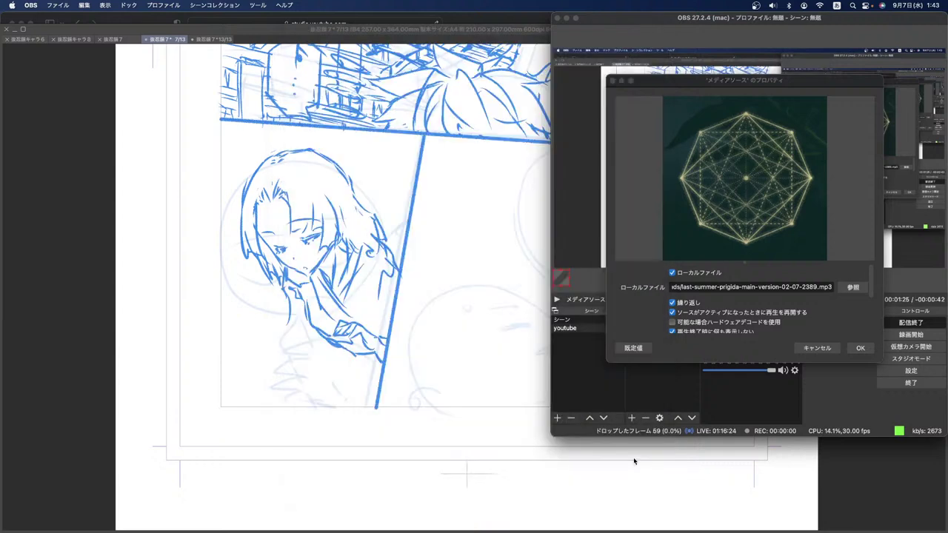
pyautogui.click(859, 348)
pyautogui.click(479, 295)
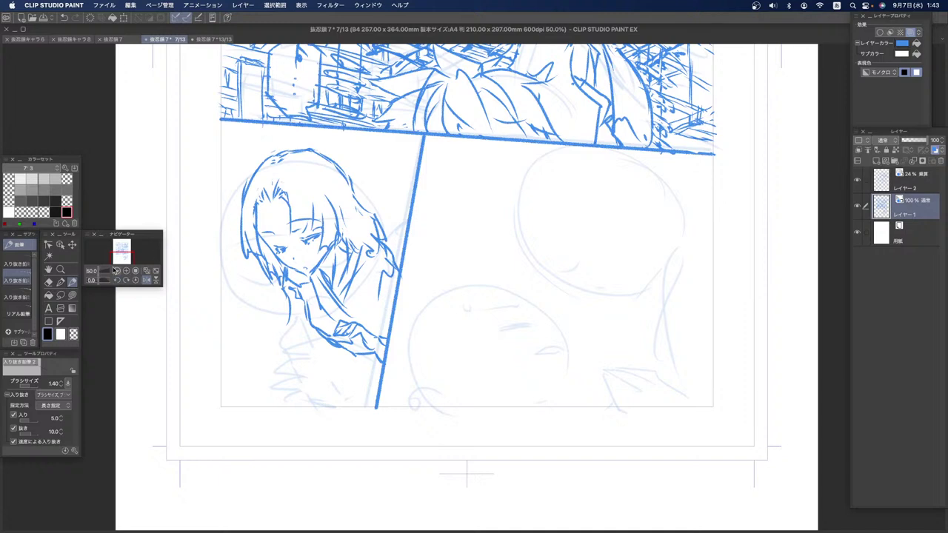
# Step: Add a hair line beside the panel divider and draw the character's shoulder outline descending from the neck
pyautogui.click(48, 269)
pyautogui.moveTo(321, 137); pyautogui.dragTo(300, 164)
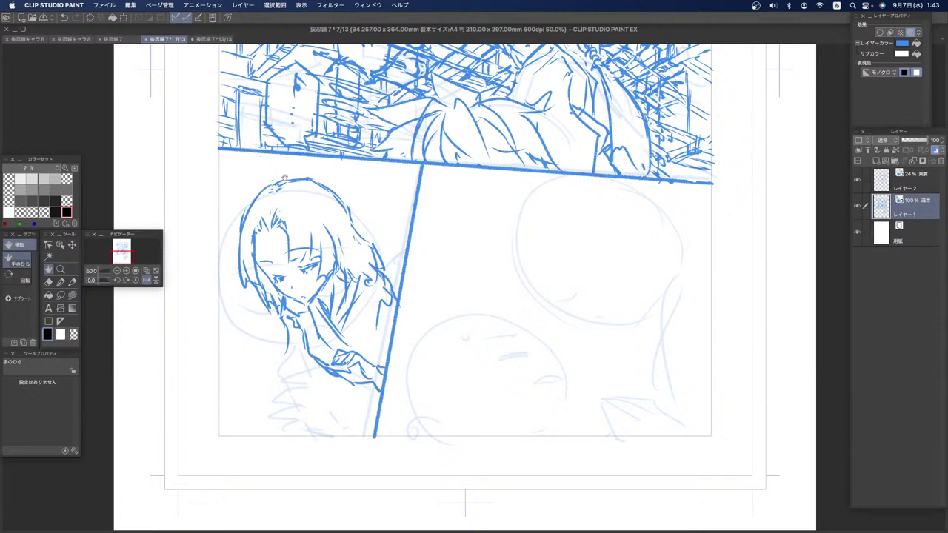
pyautogui.click(72, 281)
pyautogui.moveTo(375, 345); pyautogui.dragTo(379, 366)
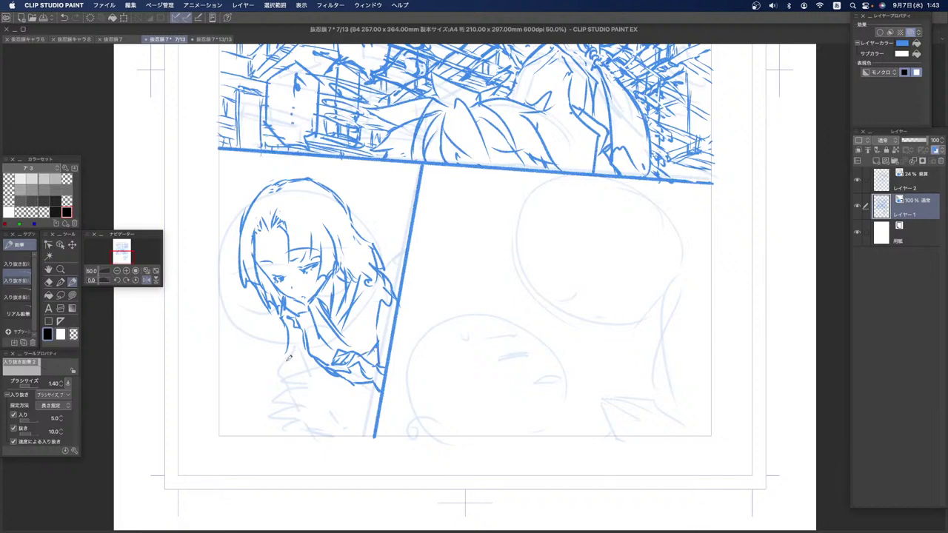
pyautogui.moveTo(286, 358)
pyautogui.mouseDown()
pyautogui.moveTo(268, 398)
pyautogui.moveTo(287, 385)
pyautogui.mouseUp()
pyautogui.moveTo(289, 384); pyautogui.dragTo(299, 394)
# Step: Try long zigzag lines across the character's body and the lower corner of the narrow panel, and undo them
pyautogui.moveTo(217, 401)
pyautogui.mouseDown()
pyautogui.moveTo(244, 364)
pyautogui.moveTo(240, 396)
pyautogui.moveTo(307, 393)
pyautogui.moveTo(283, 419)
pyautogui.moveTo(316, 439)
pyautogui.mouseUp()
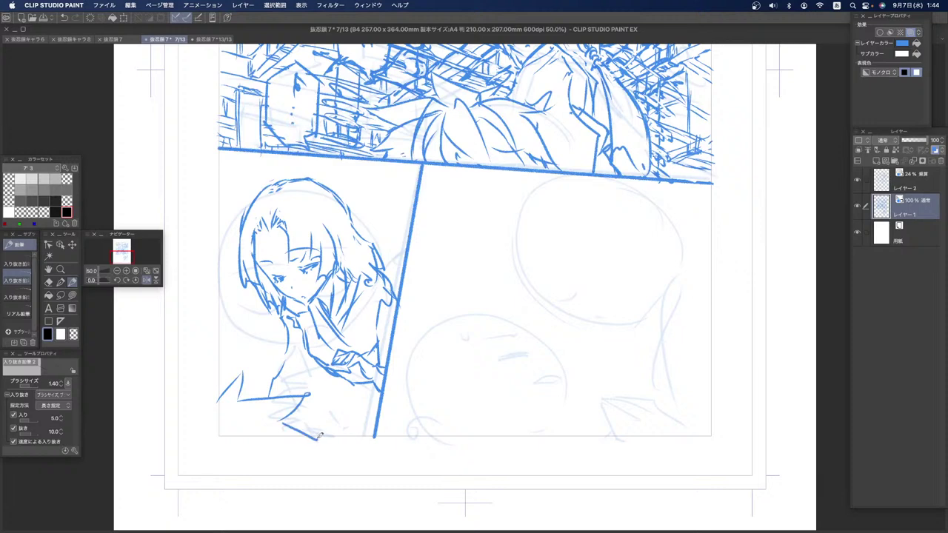
pyautogui.press('super+z')
pyautogui.press('super+z')
pyautogui.press('super+z')
pyautogui.press('super+z')
pyautogui.press('super+z')
pyautogui.press('super+z')
# Step: Try shorter spikes beside the shoulder and a jagged line below it, and undo them
pyautogui.moveTo(239, 400)
pyautogui.mouseDown()
pyautogui.moveTo(220, 377)
pyautogui.moveTo(222, 400)
pyautogui.moveTo(232, 365)
pyautogui.moveTo(263, 397)
pyautogui.moveTo(282, 391)
pyautogui.mouseUp()
pyautogui.moveTo(282, 391)
pyautogui.mouseDown()
pyautogui.moveTo(273, 404)
pyautogui.moveTo(324, 422)
pyautogui.moveTo(319, 437)
pyautogui.mouseUp()
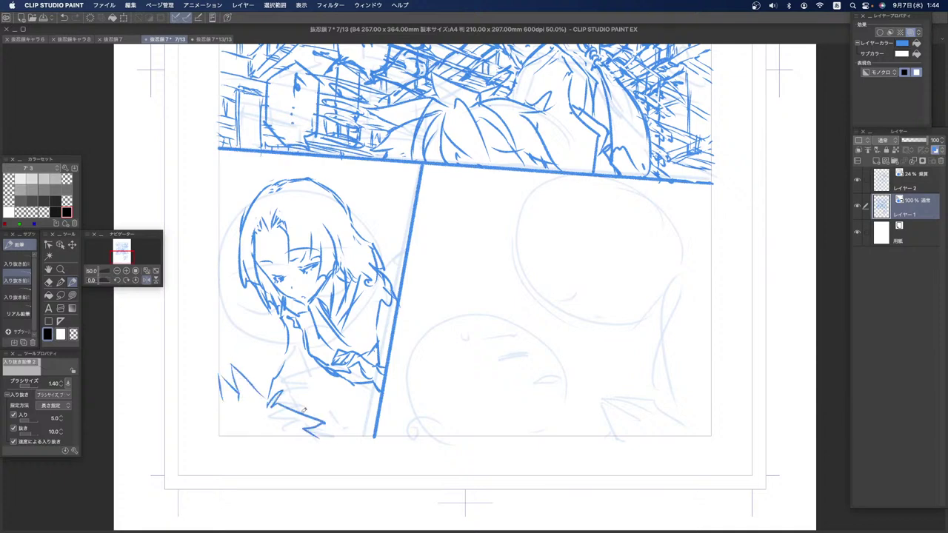
pyautogui.press('super+z')
pyautogui.press('super+z')
pyautogui.press('super+z')
pyautogui.press('super+z')
pyautogui.press('super+z')
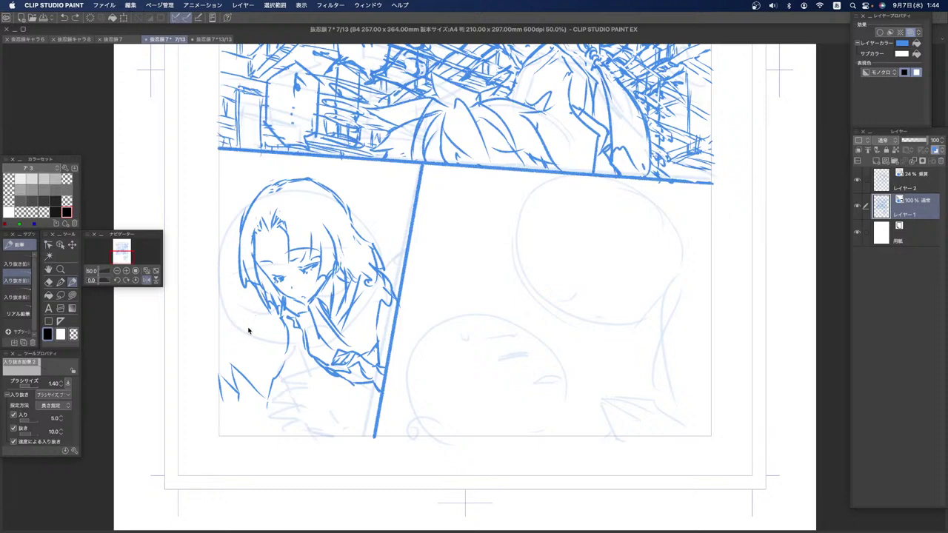
pyautogui.press('super+z')
pyautogui.press('super+z')
# Step: Try erasing the inner side lock and fringe and redrawing them with straighter strands around the forehead
pyautogui.click(73, 334)
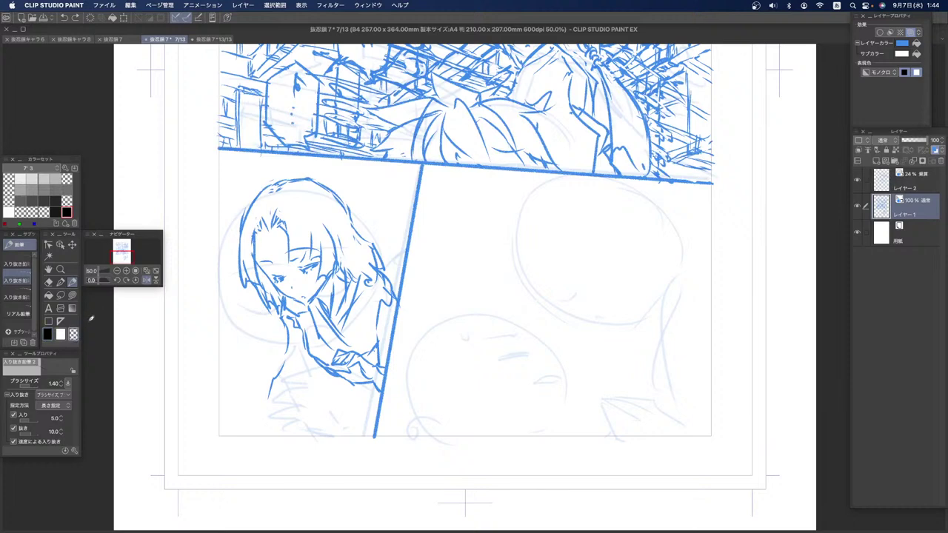
pyautogui.moveTo(259, 222)
pyautogui.mouseDown()
pyautogui.moveTo(254, 257)
pyautogui.moveTo(265, 292)
pyautogui.mouseUp()
pyautogui.moveTo(253, 243)
pyautogui.mouseDown()
pyautogui.moveTo(272, 199)
pyautogui.moveTo(262, 238)
pyautogui.moveTo(288, 227)
pyautogui.mouseUp()
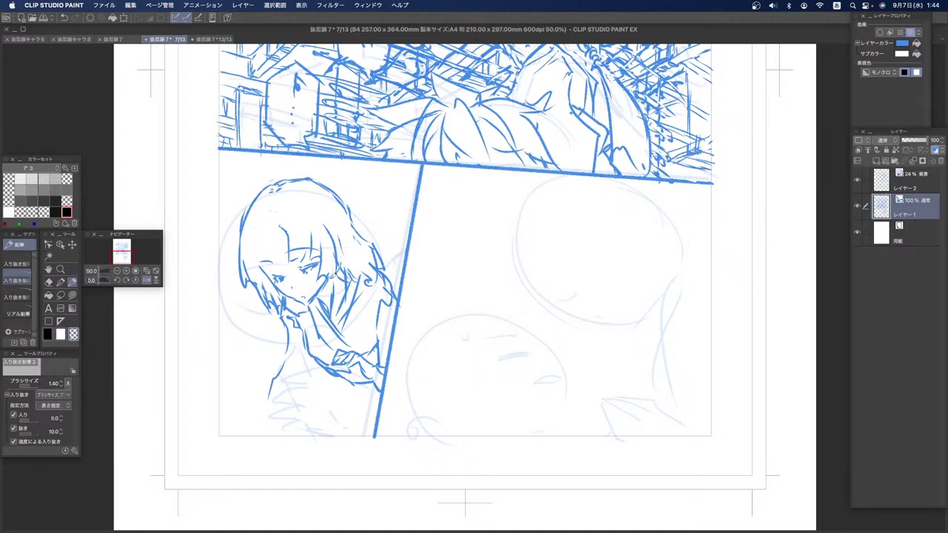
pyautogui.moveTo(271, 294); pyautogui.dragTo(279, 305)
pyautogui.moveTo(276, 234)
pyautogui.mouseDown()
pyautogui.moveTo(283, 225)
pyautogui.moveTo(259, 240)
pyautogui.moveTo(246, 279)
pyautogui.moveTo(263, 286)
pyautogui.mouseUp()
pyautogui.moveTo(337, 264); pyautogui.dragTo(337, 290)
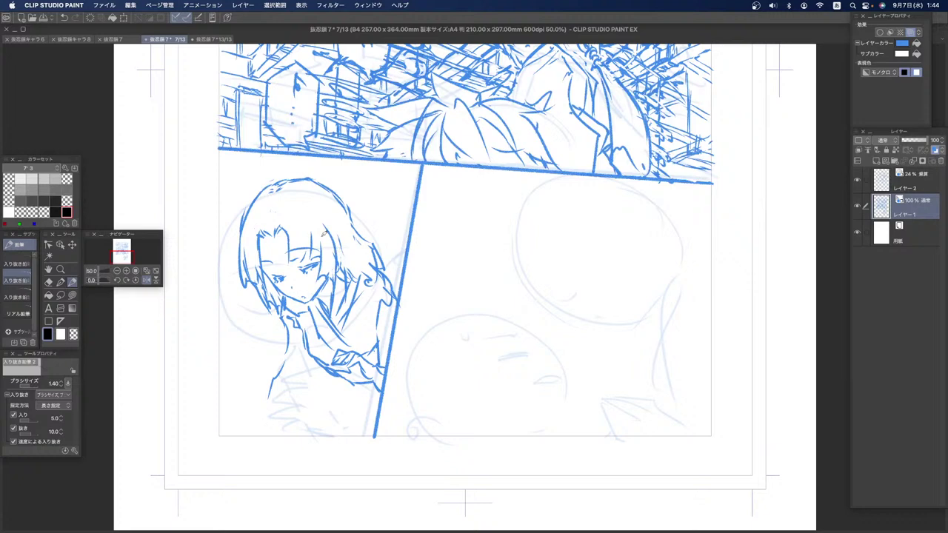
pyautogui.moveTo(318, 247); pyautogui.dragTo(312, 261)
pyautogui.moveTo(285, 254); pyautogui.dragTo(320, 245)
pyautogui.press('super+z')
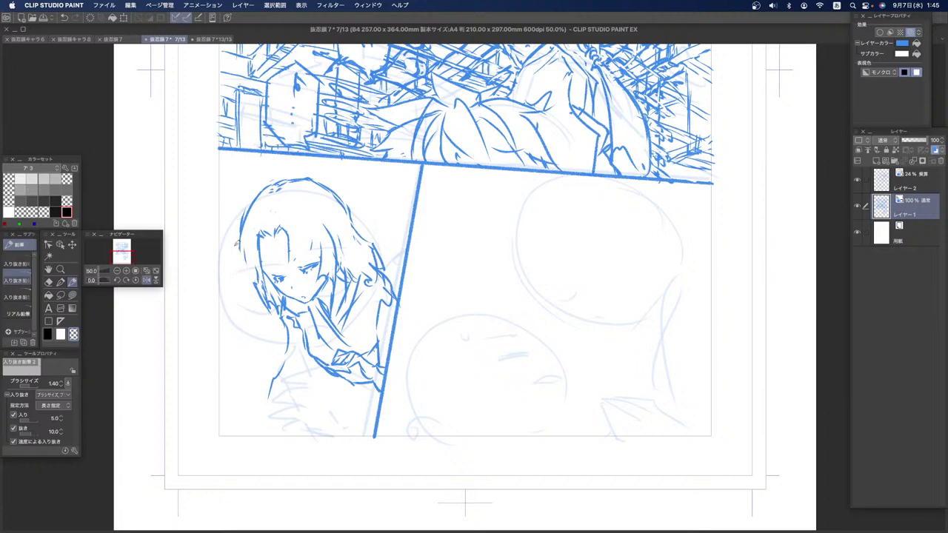
# Step: Try reworking the brows and eyes under the fringe by redrawing and erasing their lines
pyautogui.click(48, 334)
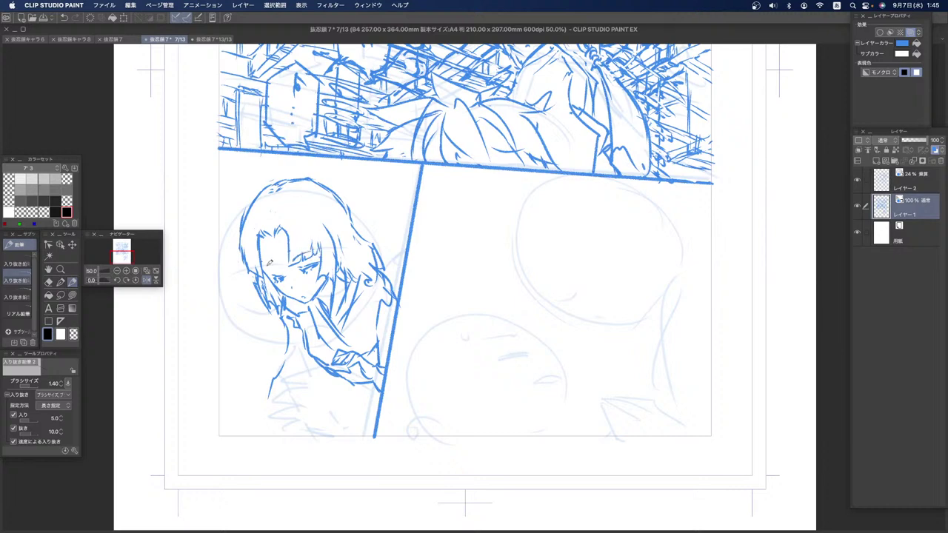
pyautogui.press('super+z')
pyautogui.press('super+z')
pyautogui.moveTo(262, 265); pyautogui.dragTo(278, 269)
pyautogui.click(73, 335)
pyautogui.press('c')
pyautogui.moveTo(311, 266)
pyautogui.mouseDown()
pyautogui.moveTo(301, 271)
pyautogui.moveTo(311, 296)
pyautogui.mouseUp()
pyautogui.press('super+z')
pyautogui.press('super+z')
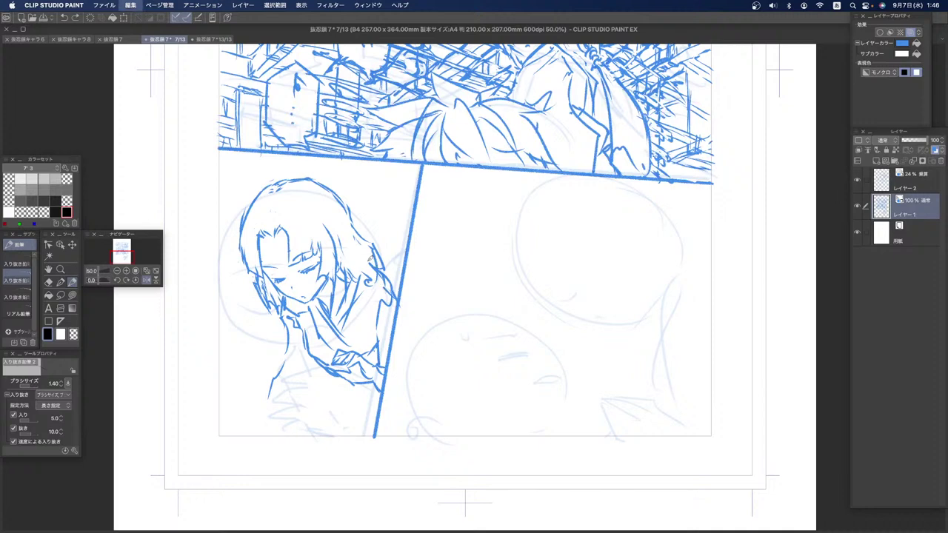
pyautogui.press('super+z')
pyautogui.press('super+z')
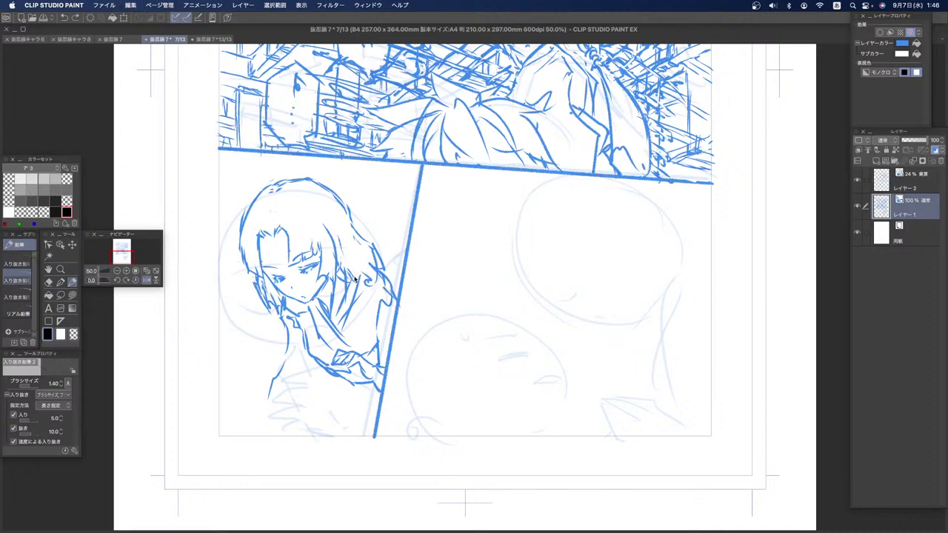
# Step: Undo the recent fringe, side hair, brow and eye changes back to the earlier version of the hair
pyautogui.press('super+z')
pyautogui.press('super+z')
pyautogui.press('super+z')
pyautogui.press('super+z')
pyautogui.press('super+z')
pyautogui.press('super+z')
pyautogui.press('super+z')
pyautogui.press('super+z')
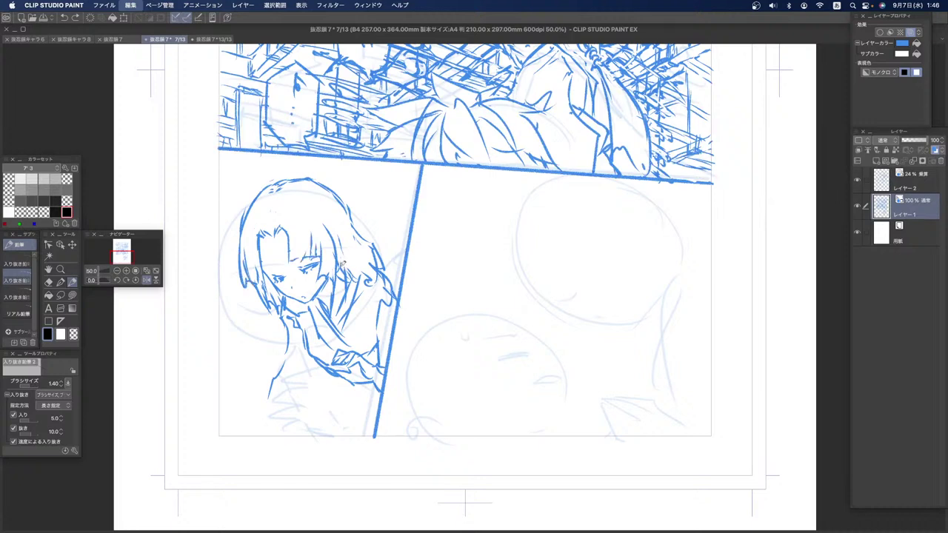
pyautogui.press('super+z')
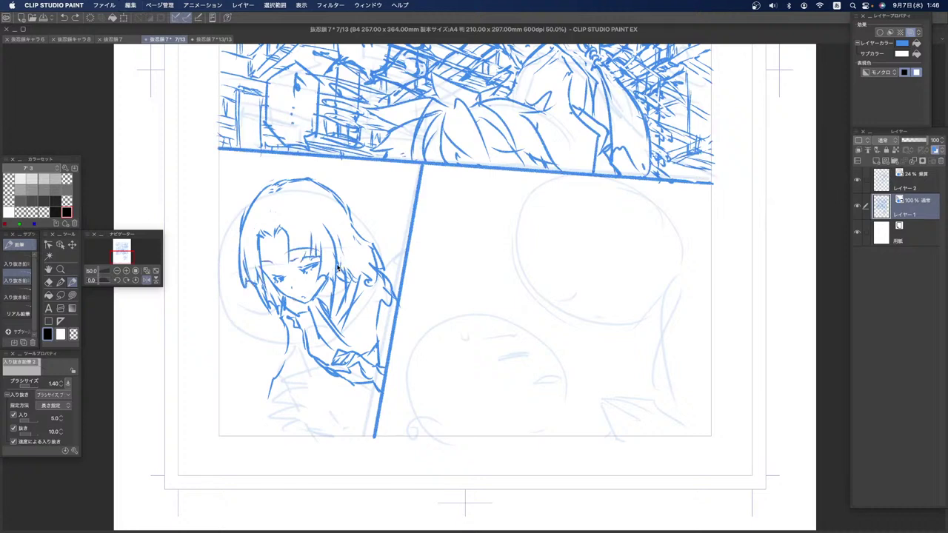
pyautogui.press('super+z')
pyautogui.press('super+z')
pyautogui.press('super+z')
pyautogui.press('super+z')
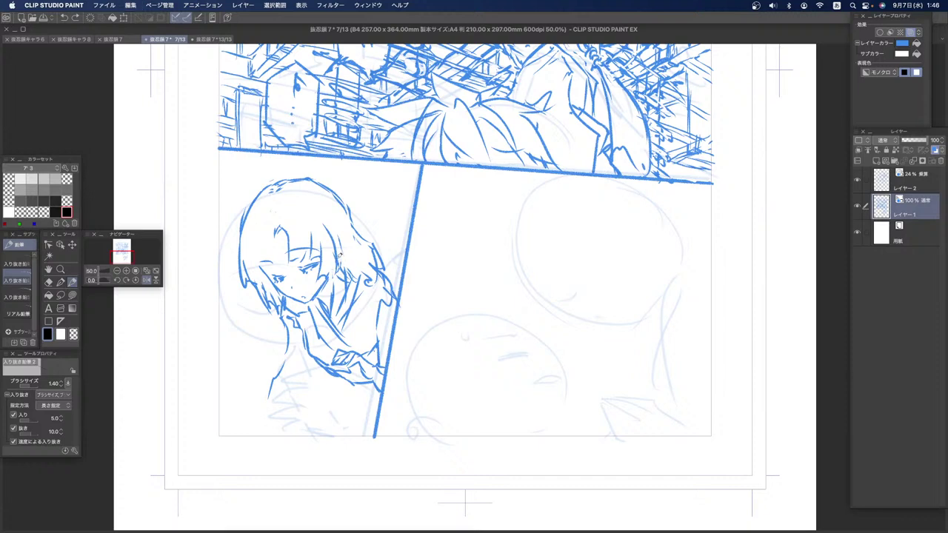
pyautogui.press('super+z')
pyautogui.press('super+z')
pyautogui.press('super+z')
pyautogui.press('super+z')
pyautogui.press('super+z')
pyautogui.press('super+z')
pyautogui.press('super+z')
pyautogui.press('super+z')
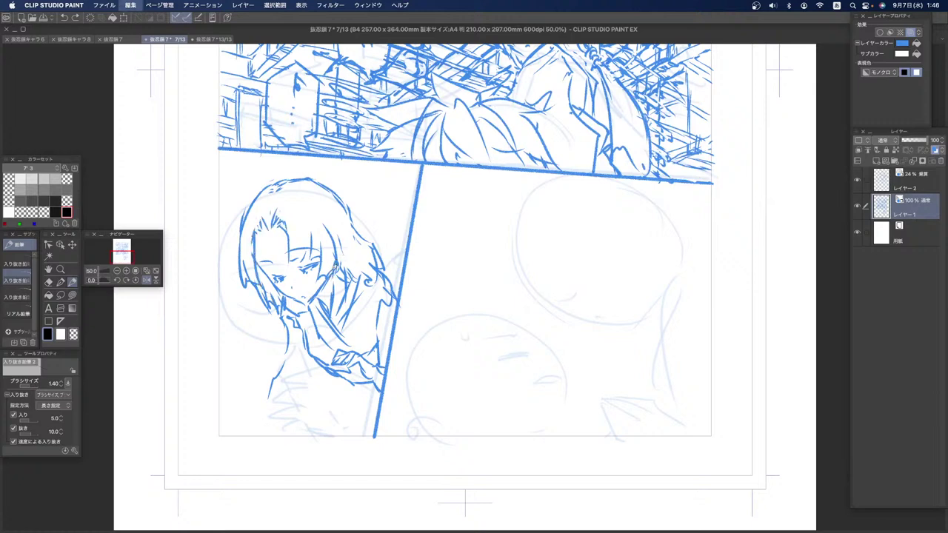
pyautogui.press('super+shift+z')
pyautogui.press('super+shift+z')
pyautogui.click(59, 282)
pyautogui.moveTo(256, 231); pyautogui.dragTo(251, 270)
pyautogui.press('super+z')
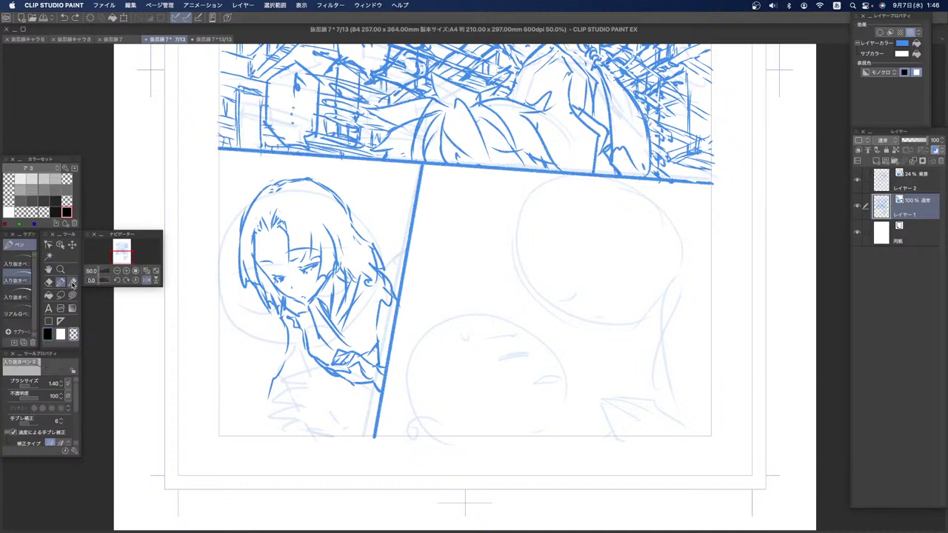
# Step: Erase the inner side lock and fringe edge with the pencil in transparent colour, and redraw a cleaner lock framing the face
pyautogui.click(72, 282)
pyautogui.moveTo(254, 234); pyautogui.dragTo(262, 285)
pyautogui.moveTo(265, 208); pyautogui.dragTo(260, 225)
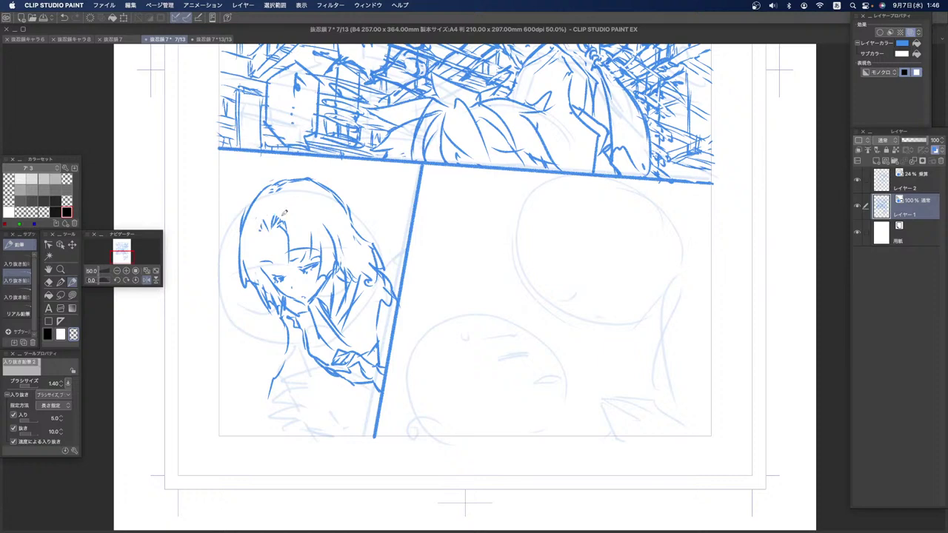
pyautogui.moveTo(337, 231)
pyautogui.mouseDown()
pyautogui.moveTo(355, 268)
pyautogui.moveTo(346, 274)
pyautogui.moveTo(338, 277)
pyautogui.mouseUp()
pyautogui.click(47, 334)
pyautogui.moveTo(259, 223); pyautogui.dragTo(264, 288)
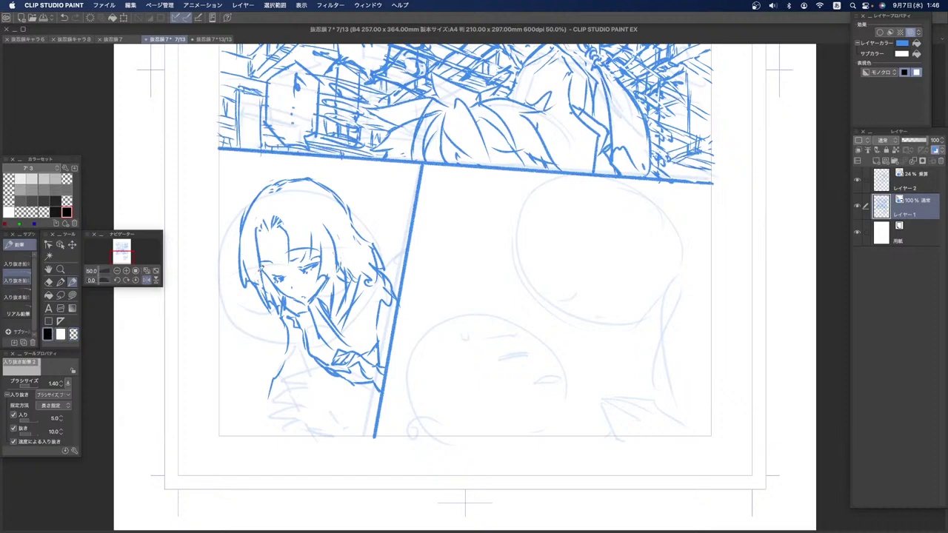
# Step: Erase the outer side outline of the hair and the upper part of the opposite contour
pyautogui.moveTo(243, 237); pyautogui.dragTo(246, 277)
pyautogui.click(73, 334)
pyautogui.moveTo(243, 270)
pyautogui.mouseDown()
pyautogui.moveTo(254, 293)
pyautogui.moveTo(260, 282)
pyautogui.moveTo(247, 290)
pyautogui.moveTo(267, 295)
pyautogui.moveTo(268, 284)
pyautogui.moveTo(272, 314)
pyautogui.moveTo(255, 282)
pyautogui.mouseUp()
pyautogui.moveTo(242, 222); pyautogui.dragTo(242, 277)
pyautogui.moveTo(241, 238); pyautogui.dragTo(248, 313)
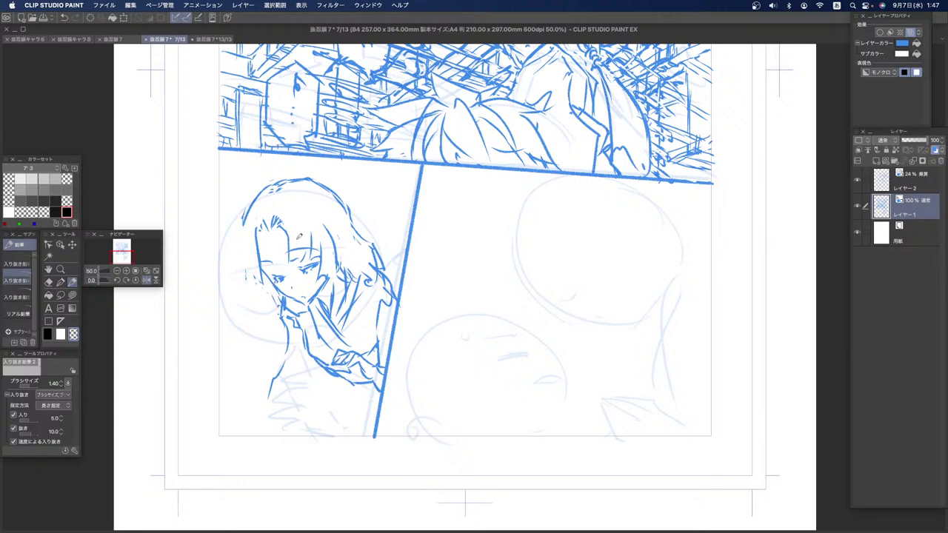
pyautogui.moveTo(331, 187)
pyautogui.mouseDown()
pyautogui.moveTo(351, 231)
pyautogui.moveTo(356, 213)
pyautogui.mouseUp()
# Step: Redraw both outer hair outlines closer to the head, and add looped shapes behind the hair beside the panel divider
pyautogui.click(51, 334)
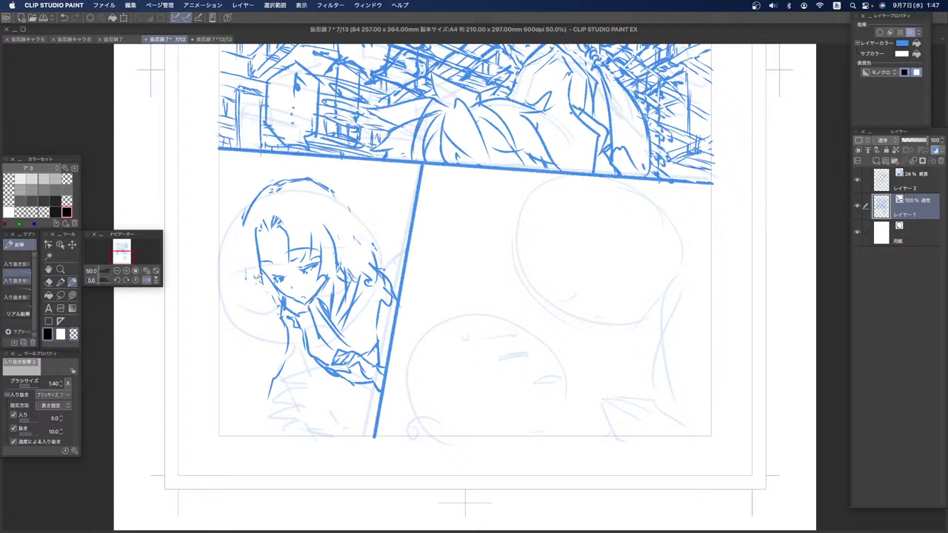
pyautogui.moveTo(244, 223); pyautogui.dragTo(252, 280)
pyautogui.moveTo(271, 302); pyautogui.dragTo(293, 307)
pyautogui.moveTo(336, 191)
pyautogui.mouseDown()
pyautogui.moveTo(367, 251)
pyautogui.moveTo(397, 255)
pyautogui.moveTo(396, 276)
pyautogui.moveTo(386, 272)
pyautogui.moveTo(403, 255)
pyautogui.moveTo(392, 265)
pyautogui.mouseUp()
pyautogui.moveTo(372, 207); pyautogui.dragTo(385, 246)
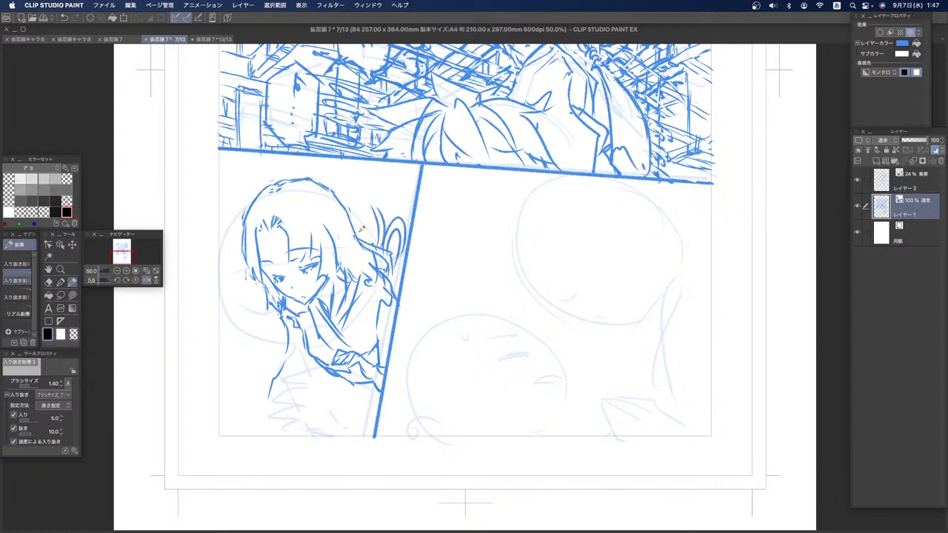
# Step: Add finishing strokes to the fringe, the brow and the lock beside the cheek
pyautogui.moveTo(259, 234); pyautogui.dragTo(271, 217)
pyautogui.moveTo(301, 256); pyautogui.dragTo(312, 259)
pyautogui.moveTo(265, 288); pyautogui.dragTo(271, 303)
# Step: Sketch a small closed hand below the collar in front of the chest, undoing the misplaced strokes
pyautogui.moveTo(302, 363); pyautogui.dragTo(314, 357)
pyautogui.press('super+z')
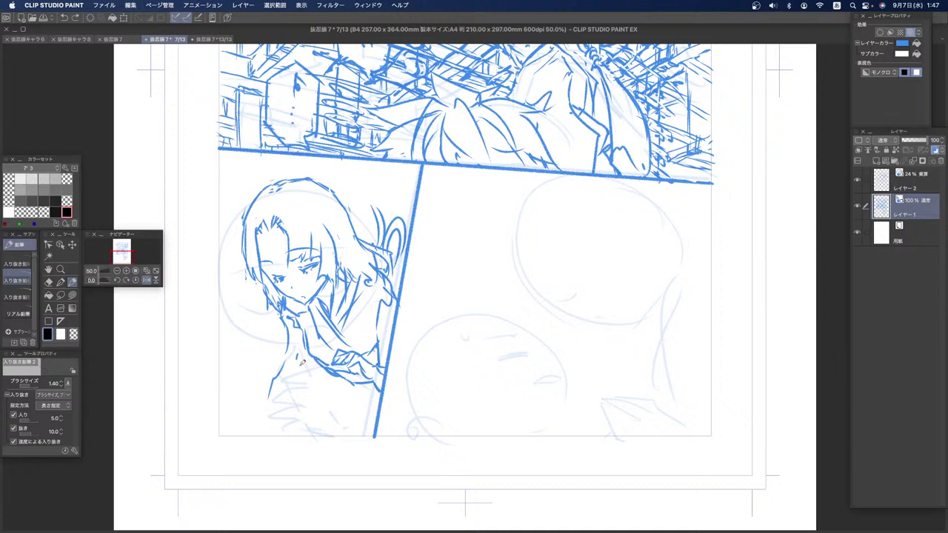
pyautogui.moveTo(322, 368)
pyautogui.mouseDown()
pyautogui.moveTo(310, 363)
pyautogui.moveTo(315, 375)
pyautogui.moveTo(292, 378)
pyautogui.moveTo(305, 388)
pyautogui.moveTo(323, 375)
pyautogui.moveTo(292, 397)
pyautogui.moveTo(307, 404)
pyautogui.mouseUp()
pyautogui.press('super+z')
pyautogui.press('super+z')
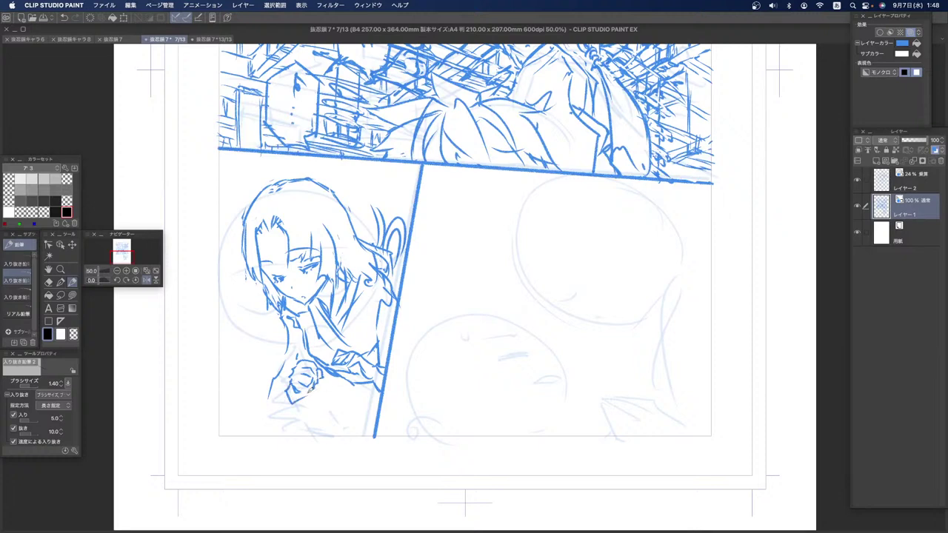
pyautogui.moveTo(285, 363)
pyautogui.mouseDown()
pyautogui.moveTo(251, 421)
pyautogui.moveTo(299, 412)
pyautogui.moveTo(323, 381)
pyautogui.moveTo(345, 382)
pyautogui.moveTo(368, 400)
pyautogui.moveTo(314, 438)
pyautogui.mouseUp()
pyautogui.moveTo(348, 390); pyautogui.dragTo(350, 438)
pyautogui.moveTo(348, 388)
pyautogui.mouseDown()
pyautogui.moveTo(285, 436)
pyautogui.moveTo(290, 425)
pyautogui.mouseUp()
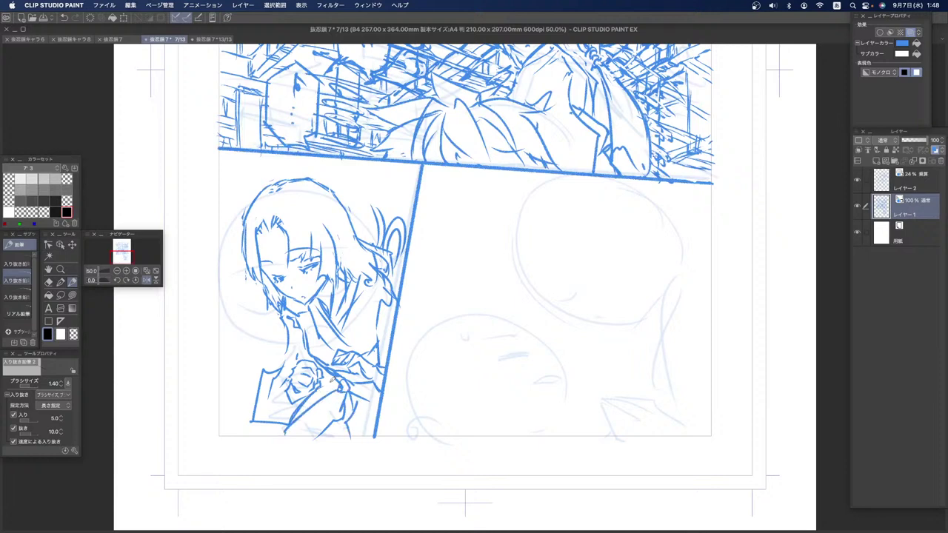
pyautogui.moveTo(326, 373); pyautogui.dragTo(308, 407)
pyautogui.press('super+z')
pyautogui.press('super+z')
pyautogui.press('super+z')
pyautogui.press('super+z')
pyautogui.press('super+z')
pyautogui.press('super+z')
pyautogui.press('super+z')
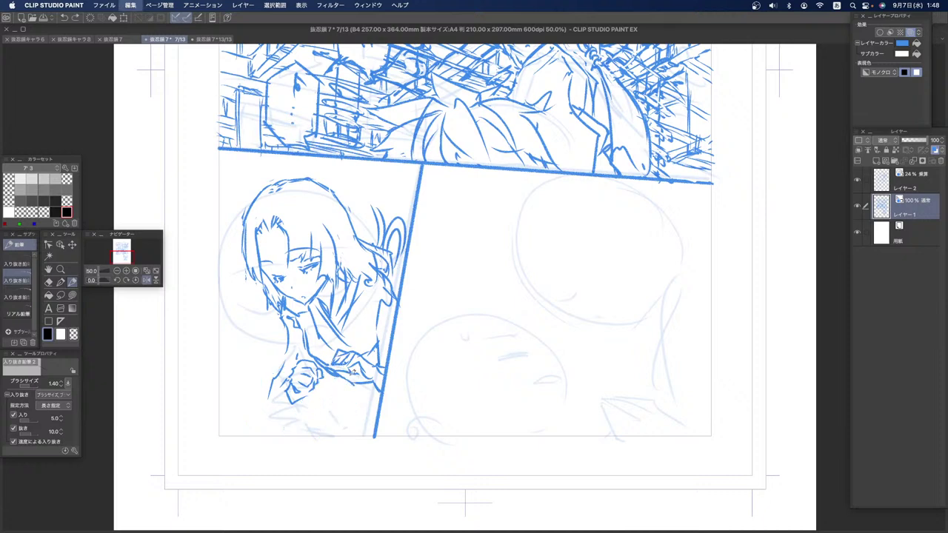
# Step: Sketch the sleeve hem, the arm outline and the garment folds below the closed hand, cleaning up stray marks near the sash
pyautogui.moveTo(264, 367); pyautogui.dragTo(323, 418)
pyautogui.moveTo(359, 376)
pyautogui.mouseDown()
pyautogui.moveTo(344, 384)
pyautogui.moveTo(370, 392)
pyautogui.mouseUp()
pyautogui.moveTo(328, 369); pyautogui.dragTo(313, 425)
pyautogui.moveTo(339, 379); pyautogui.dragTo(317, 431)
pyautogui.moveTo(340, 388); pyautogui.dragTo(358, 426)
pyautogui.moveTo(351, 403)
pyautogui.mouseDown()
pyautogui.moveTo(375, 401)
pyautogui.moveTo(370, 415)
pyautogui.mouseUp()
pyautogui.moveTo(329, 377); pyautogui.dragTo(305, 420)
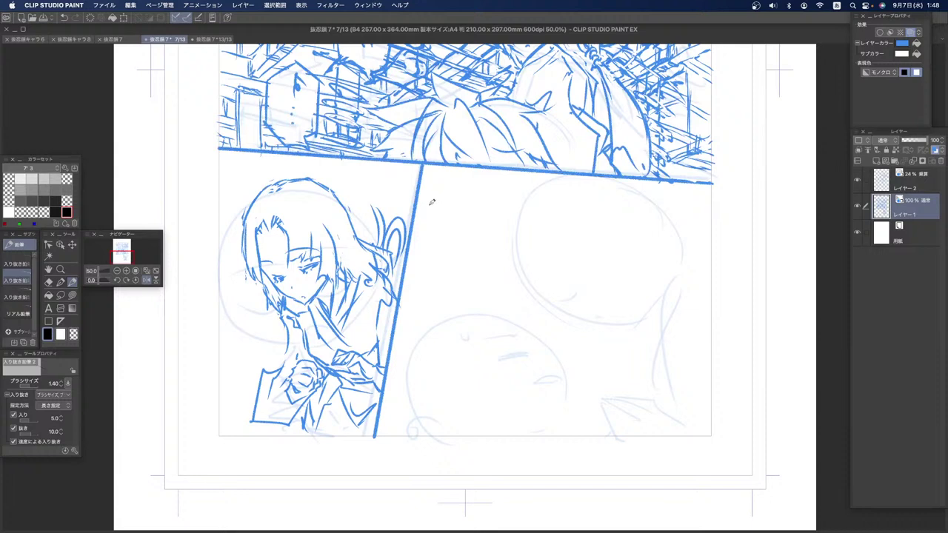
pyautogui.moveTo(287, 333); pyautogui.dragTo(270, 374)
pyautogui.press('c')
pyautogui.moveTo(336, 375); pyautogui.dragTo(347, 369)
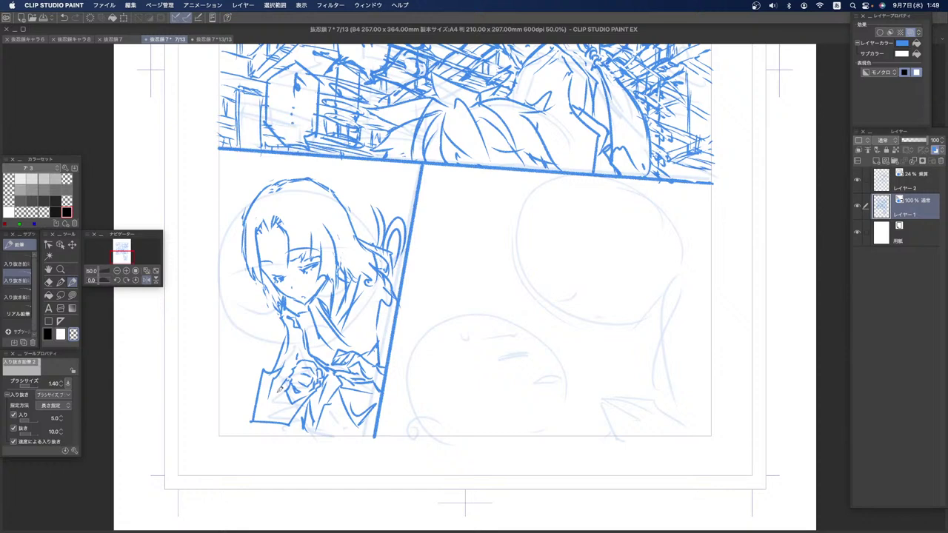
pyautogui.click(47, 334)
# Step: Erase the arm outline and the angular sleeve on the outer side of the closed hand
pyautogui.click(49, 270)
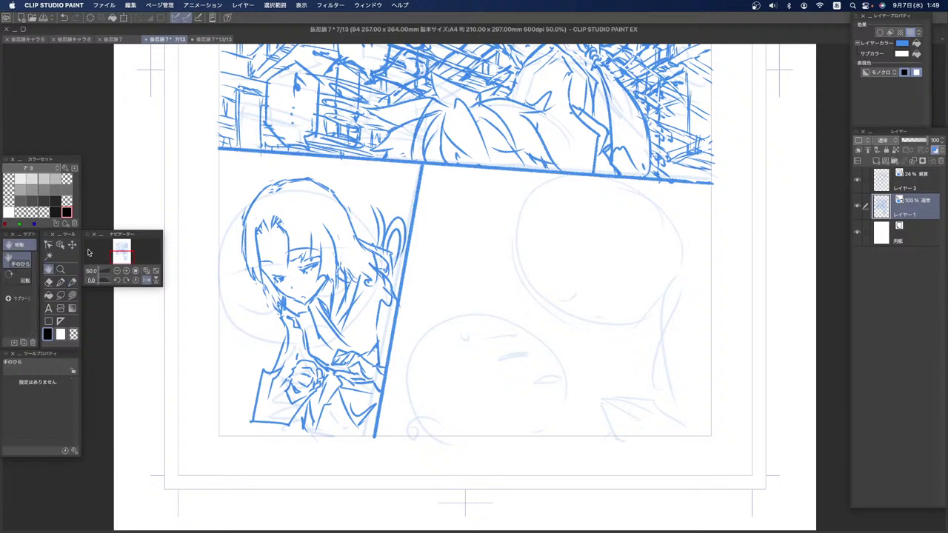
pyautogui.moveTo(386, 151); pyautogui.dragTo(375, 268)
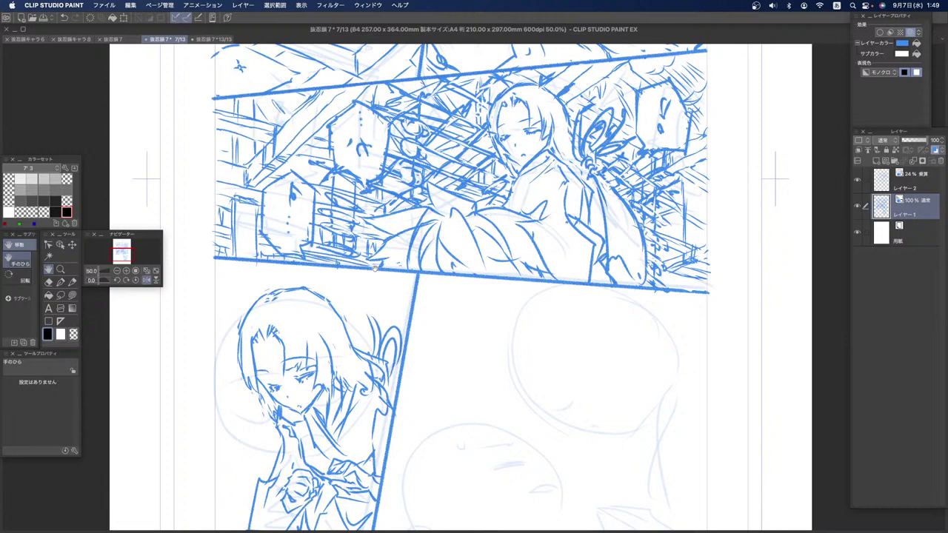
pyautogui.moveTo(375, 268); pyautogui.dragTo(369, 233)
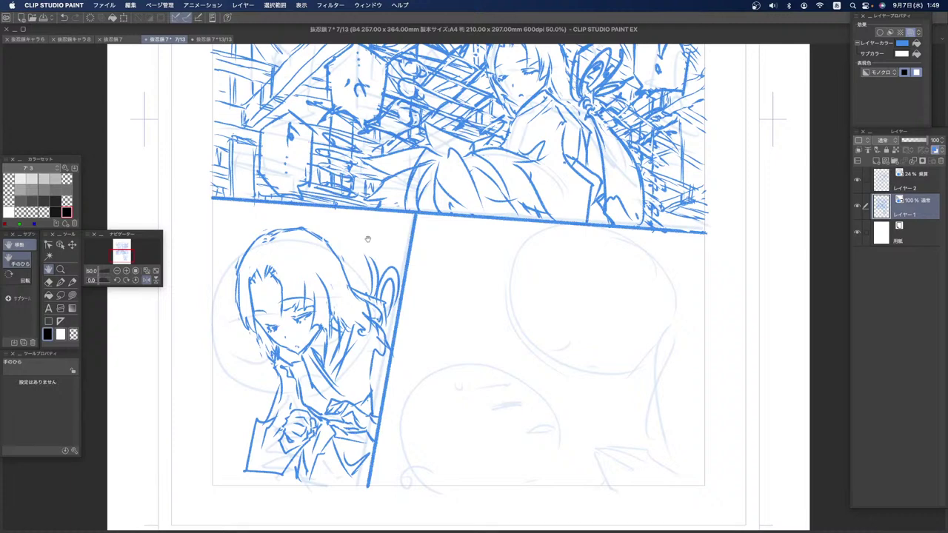
pyautogui.click(50, 284)
pyautogui.moveTo(252, 421)
pyautogui.mouseDown()
pyautogui.moveTo(253, 446)
pyautogui.moveTo(278, 391)
pyautogui.mouseUp()
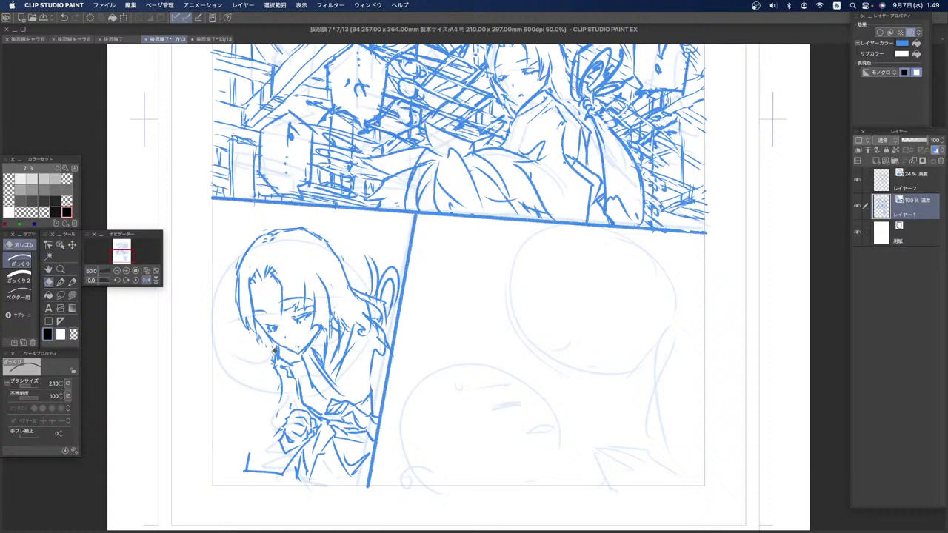
pyautogui.moveTo(247, 445)
pyautogui.mouseDown()
pyautogui.moveTo(248, 474)
pyautogui.moveTo(288, 472)
pyautogui.mouseUp()
# Step: Redraw the hair tip beside the cheek and the body's outer side line down to the panel's lower edge
pyautogui.click(72, 282)
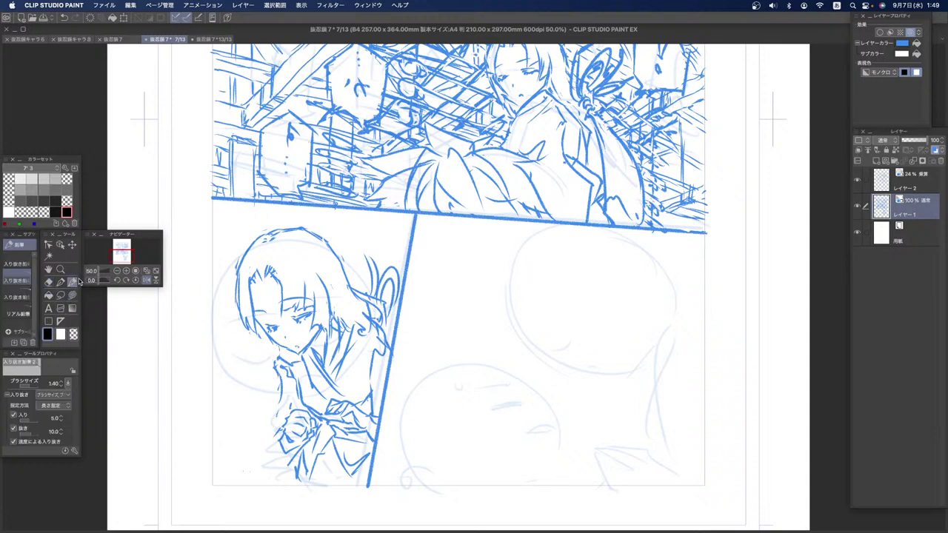
pyautogui.moveTo(258, 330)
pyautogui.mouseDown()
pyautogui.moveTo(269, 353)
pyautogui.moveTo(295, 346)
pyautogui.mouseUp()
pyautogui.moveTo(282, 400); pyautogui.dragTo(260, 484)
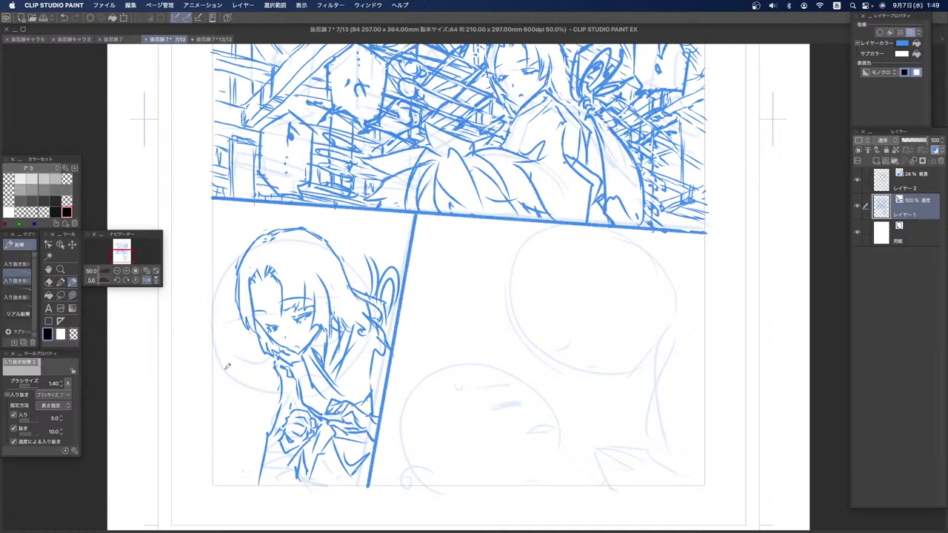
pyautogui.moveTo(216, 379)
pyautogui.mouseDown()
pyautogui.moveTo(250, 367)
pyautogui.moveTo(241, 351)
pyautogui.moveTo(262, 348)
pyautogui.mouseUp()
pyautogui.press('super+z')
pyautogui.press('super+z')
pyautogui.moveTo(217, 378); pyautogui.dragTo(274, 362)
pyautogui.moveTo(220, 385); pyautogui.dragTo(275, 367)
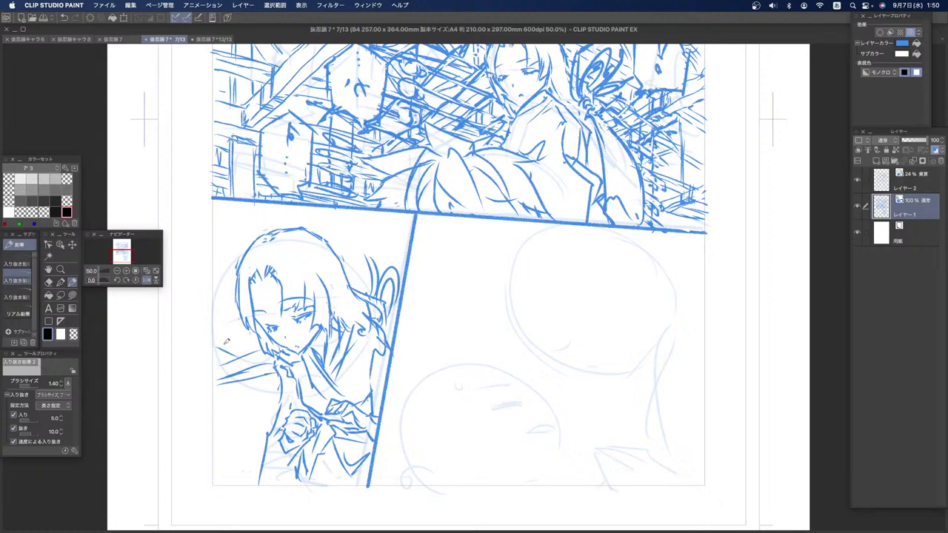
pyautogui.moveTo(214, 334); pyautogui.dragTo(251, 354)
pyautogui.moveTo(214, 317); pyautogui.dragTo(250, 341)
pyautogui.moveTo(355, 212); pyautogui.dragTo(390, 230)
pyautogui.press('super+z')
pyautogui.press('super+z')
pyautogui.press('super+z')
pyautogui.press('super+z')
pyautogui.press('super+z')
pyautogui.press('super+z')
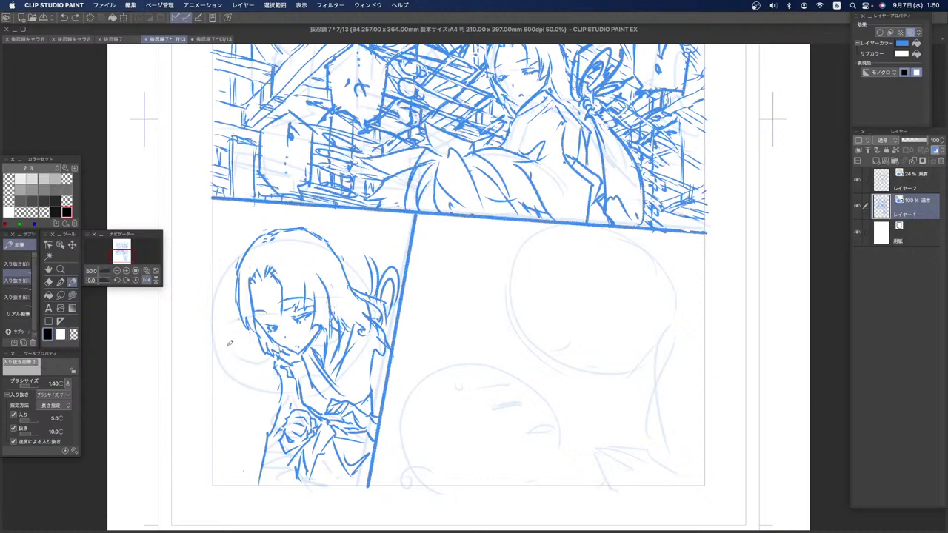
# Step: Erase the looped shapes behind the hair and the outline over the crown of the head
pyautogui.click(48, 281)
pyautogui.moveTo(380, 283)
pyautogui.mouseDown()
pyautogui.moveTo(359, 291)
pyautogui.moveTo(381, 320)
pyautogui.moveTo(362, 306)
pyautogui.moveTo(384, 331)
pyautogui.moveTo(396, 273)
pyautogui.moveTo(397, 294)
pyautogui.moveTo(393, 277)
pyautogui.moveTo(381, 313)
pyautogui.moveTo(371, 266)
pyautogui.mouseUp()
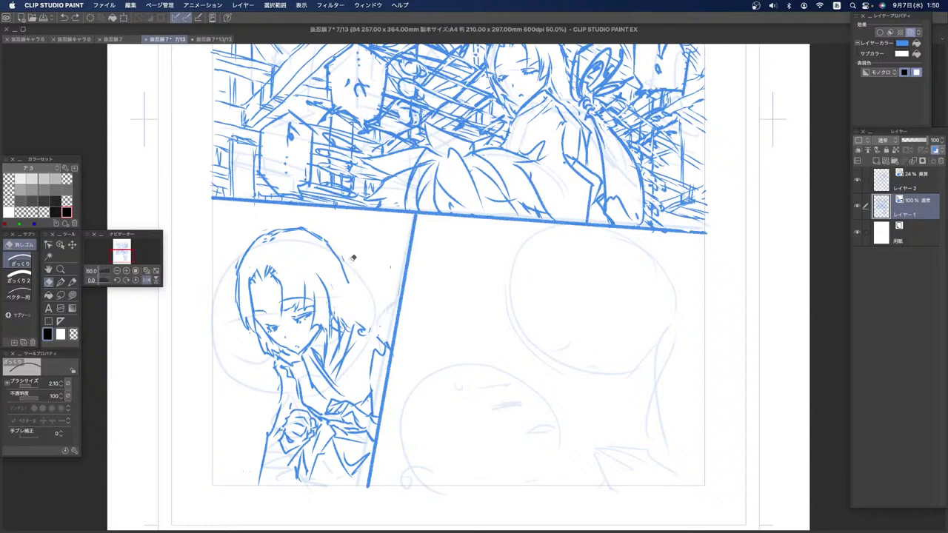
pyautogui.moveTo(250, 235)
pyautogui.mouseDown()
pyautogui.moveTo(231, 281)
pyautogui.moveTo(250, 249)
pyautogui.moveTo(300, 233)
pyautogui.moveTo(320, 240)
pyautogui.moveTo(351, 281)
pyautogui.moveTo(372, 273)
pyautogui.mouseUp()
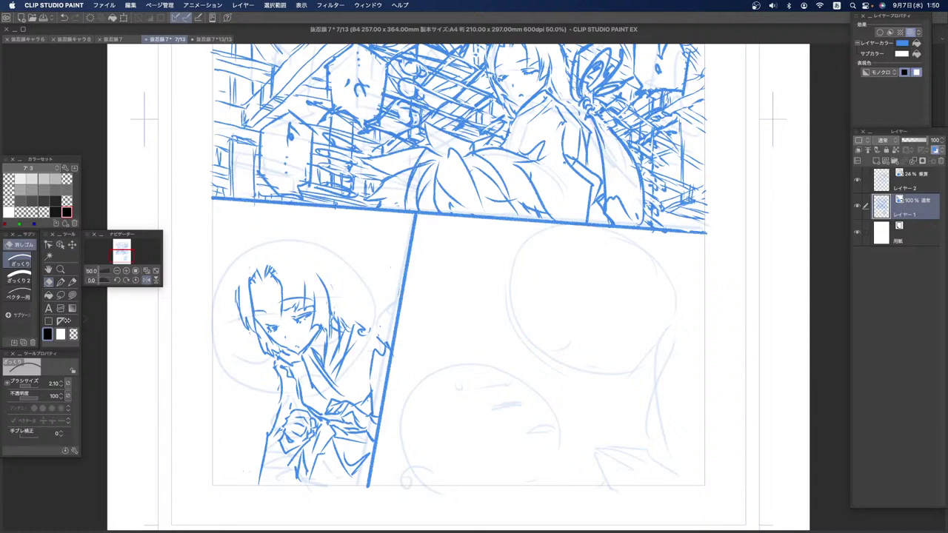
# Step: Redraw the head's hair outline in a lower, rounder shape, with smaller loops behind it next to the panel divider
pyautogui.click(72, 282)
pyautogui.moveTo(246, 269); pyautogui.dragTo(237, 289)
pyautogui.moveTo(263, 241)
pyautogui.mouseDown()
pyautogui.moveTo(246, 268)
pyautogui.moveTo(278, 231)
pyautogui.mouseUp()
pyautogui.press('super+z')
pyautogui.press('super+z')
pyautogui.press('super+z')
pyautogui.moveTo(240, 286); pyautogui.dragTo(278, 232)
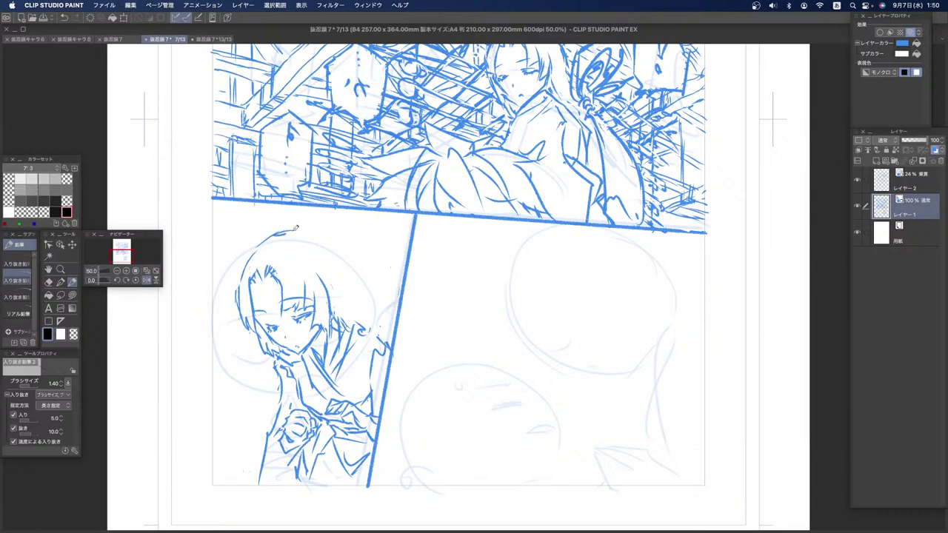
pyautogui.moveTo(253, 248)
pyautogui.mouseDown()
pyautogui.moveTo(314, 231)
pyautogui.moveTo(344, 265)
pyautogui.mouseUp()
pyautogui.moveTo(305, 236)
pyautogui.mouseDown()
pyautogui.moveTo(377, 305)
pyautogui.moveTo(367, 318)
pyautogui.moveTo(359, 304)
pyautogui.moveTo(373, 320)
pyautogui.moveTo(386, 292)
pyautogui.moveTo(376, 295)
pyautogui.moveTo(381, 322)
pyautogui.moveTo(379, 274)
pyautogui.moveTo(368, 300)
pyautogui.moveTo(374, 290)
pyautogui.mouseUp()
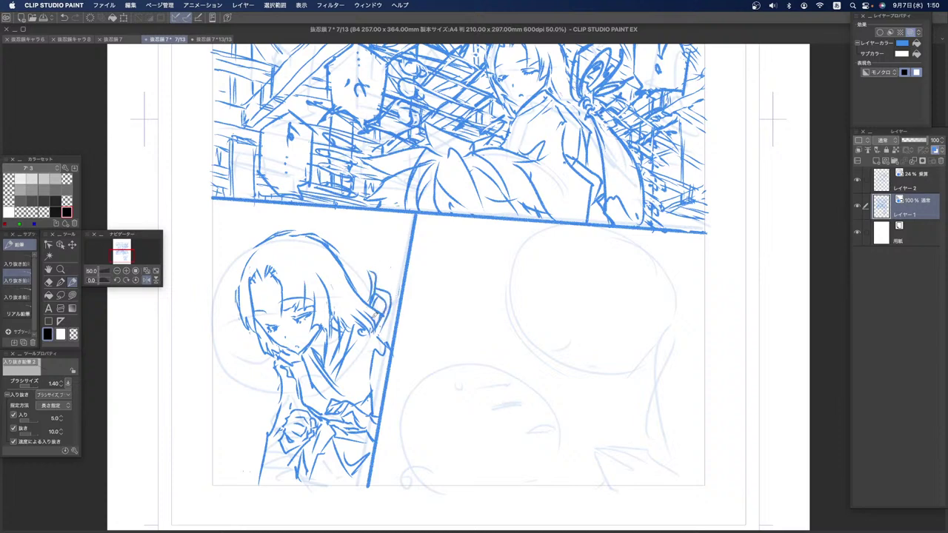
pyautogui.moveTo(245, 272); pyautogui.dragTo(245, 297)
pyautogui.moveTo(249, 259); pyautogui.dragTo(274, 235)
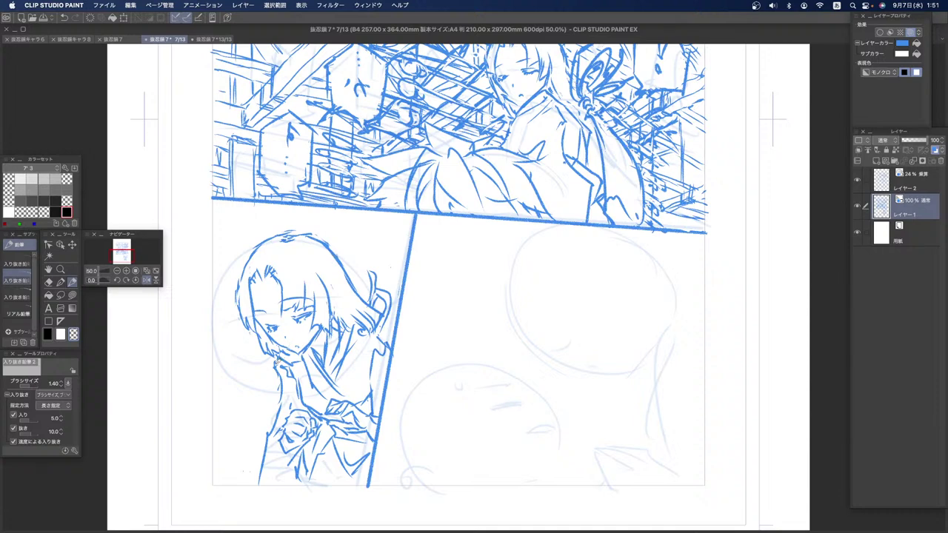
pyautogui.click(47, 335)
pyautogui.moveTo(216, 378); pyautogui.dragTo(233, 366)
pyautogui.moveTo(357, 275); pyautogui.dragTo(407, 228)
pyautogui.moveTo(217, 390); pyautogui.dragTo(233, 377)
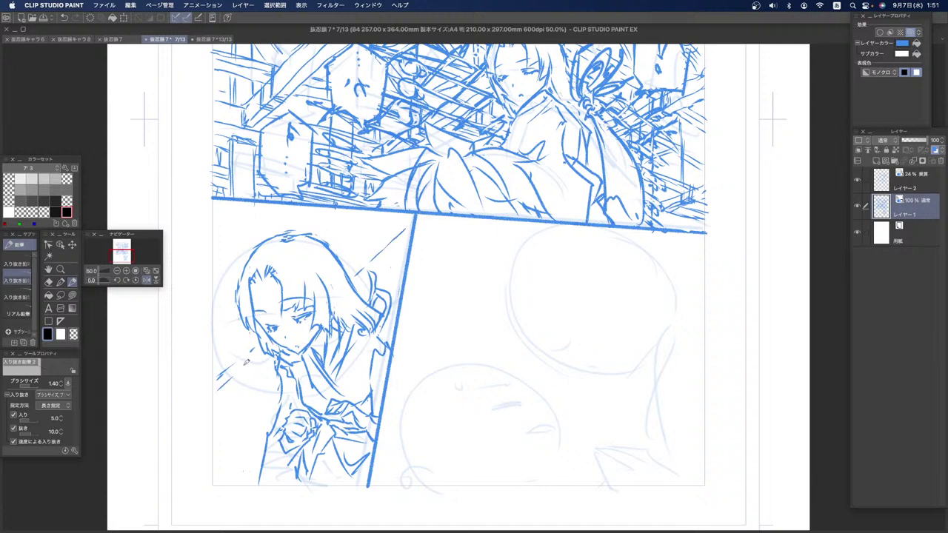
pyautogui.press('super+z')
pyautogui.press('super+z')
pyautogui.press('super+z')
pyautogui.press('super+z')
pyautogui.press('super+z')
pyautogui.press('super+z')
# Step: Sketch diagonal beams running behind the character from the panel's outer border up to the divider, undoing the misplaced strokes
pyautogui.moveTo(218, 369); pyautogui.dragTo(237, 357)
pyautogui.moveTo(380, 274); pyautogui.dragTo(407, 253)
pyautogui.press('super+z')
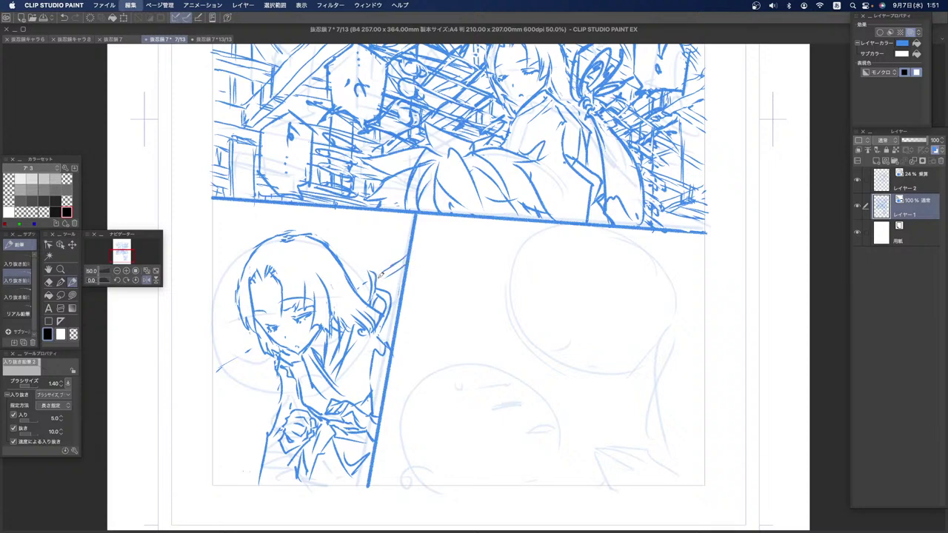
pyautogui.press('super+z')
pyautogui.moveTo(351, 289); pyautogui.dragTo(412, 235)
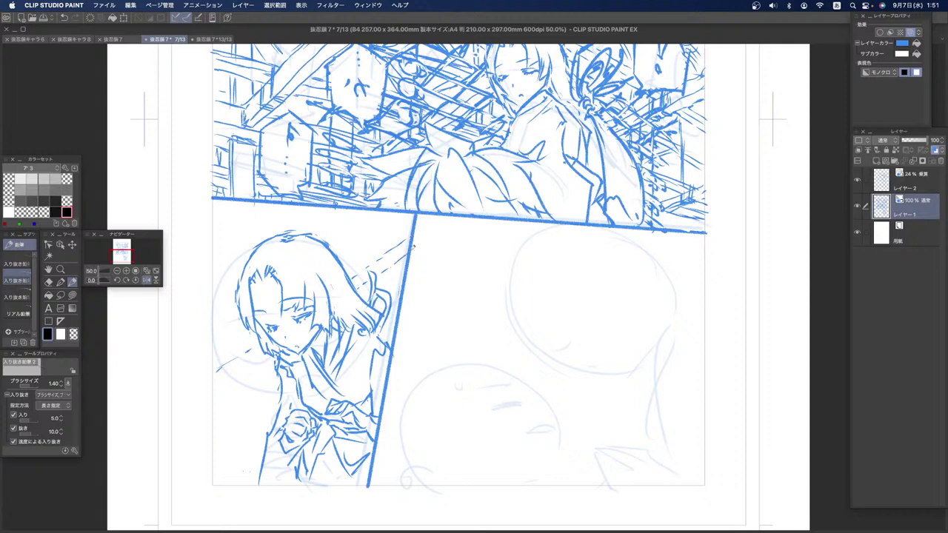
pyautogui.moveTo(359, 272); pyautogui.dragTo(397, 245)
pyautogui.moveTo(212, 388); pyautogui.dragTo(259, 354)
pyautogui.moveTo(252, 360)
pyautogui.mouseDown()
pyautogui.moveTo(264, 351)
pyautogui.moveTo(234, 343)
pyautogui.mouseUp()
pyautogui.press('super+z')
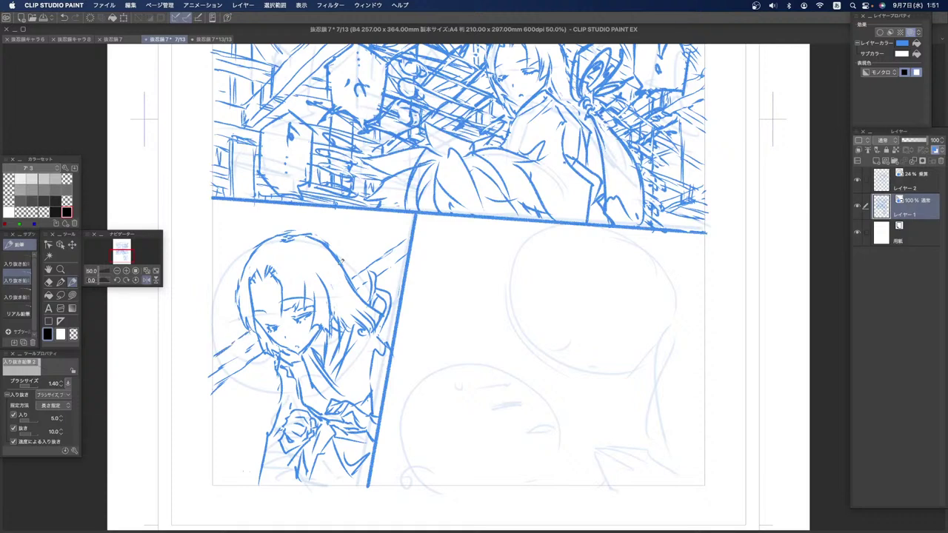
pyautogui.moveTo(348, 261); pyautogui.dragTo(409, 220)
pyautogui.moveTo(215, 332)
pyautogui.mouseDown()
pyautogui.moveTo(233, 343)
pyautogui.moveTo(226, 324)
pyautogui.moveTo(239, 334)
pyautogui.mouseUp()
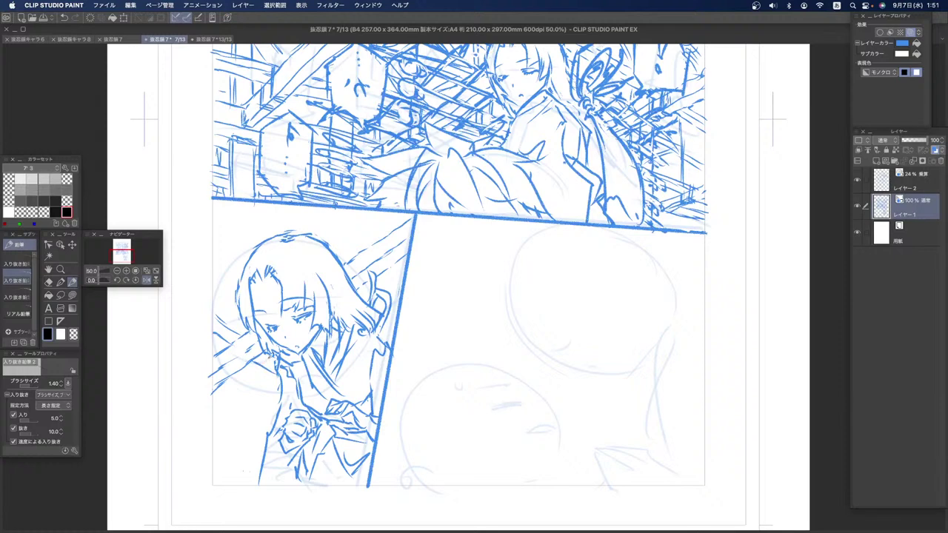
# Step: Add crossing beams and short detail strokes in the background near the panel's upper corner and beside the hair
pyautogui.moveTo(217, 299); pyautogui.dragTo(240, 315)
pyautogui.moveTo(339, 208); pyautogui.dragTo(374, 237)
pyautogui.press('super+z')
pyautogui.moveTo(333, 208); pyautogui.dragTo(374, 244)
pyautogui.moveTo(352, 210); pyautogui.dragTo(375, 235)
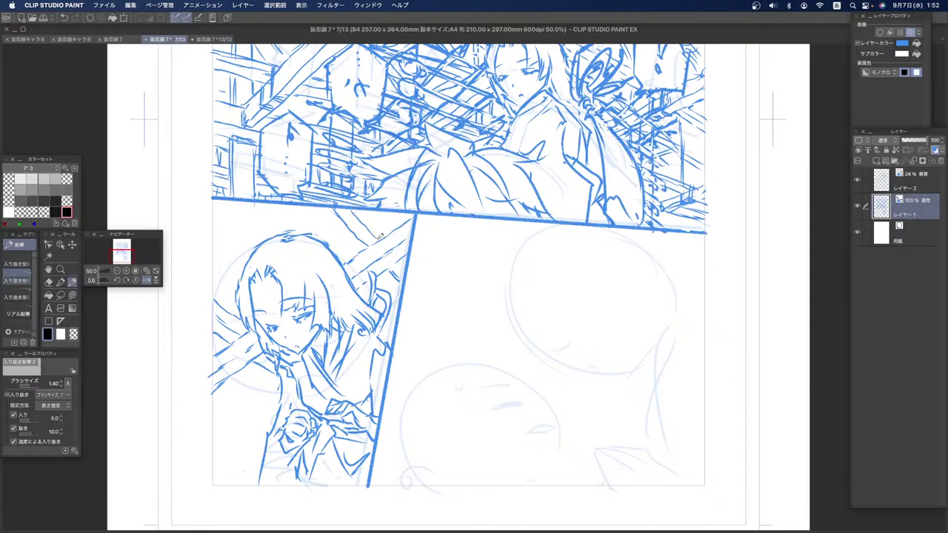
pyautogui.moveTo(330, 204)
pyautogui.mouseDown()
pyautogui.moveTo(366, 239)
pyautogui.moveTo(382, 222)
pyautogui.moveTo(390, 233)
pyautogui.mouseUp()
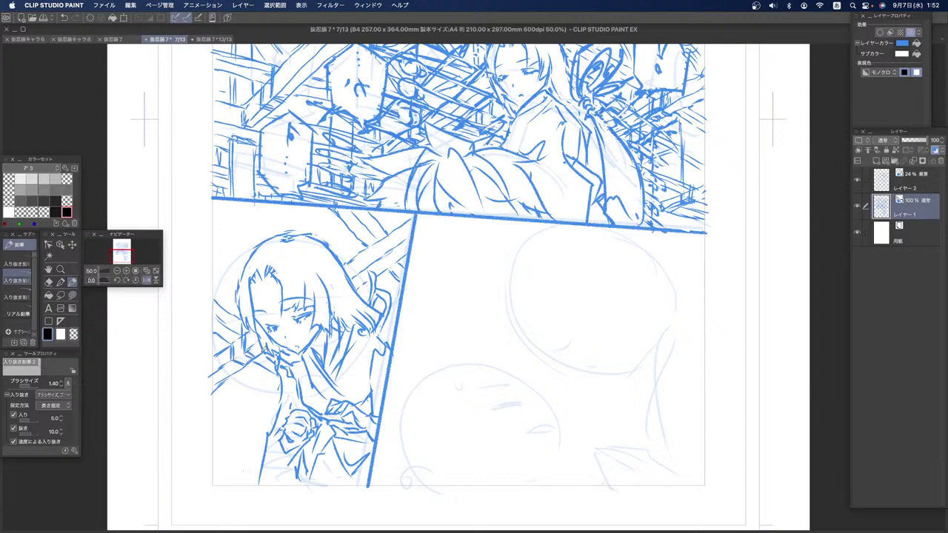
pyautogui.moveTo(380, 226)
pyautogui.mouseDown()
pyautogui.moveTo(381, 257)
pyautogui.moveTo(371, 264)
pyautogui.mouseUp()
pyautogui.moveTo(387, 222)
pyautogui.mouseDown()
pyautogui.moveTo(382, 256)
pyautogui.moveTo(366, 264)
pyautogui.mouseUp()
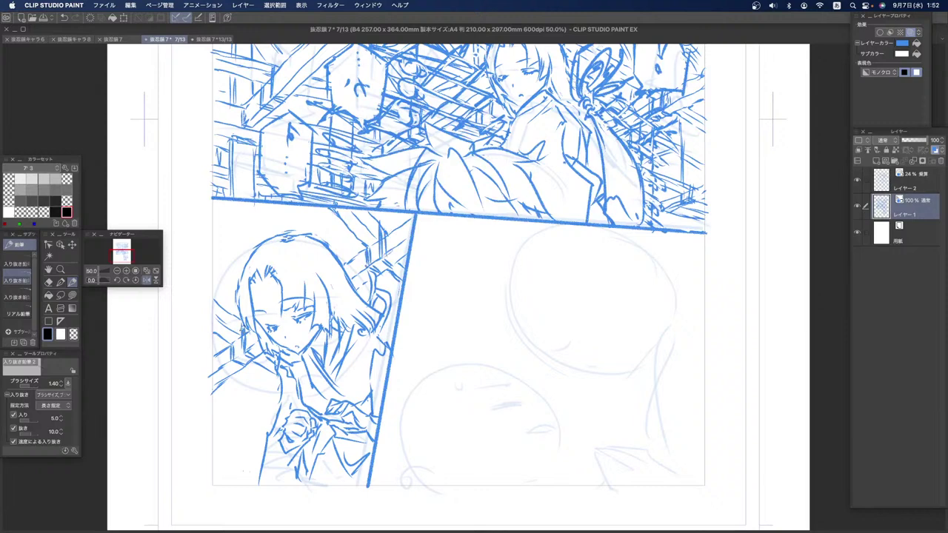
pyautogui.moveTo(233, 357); pyautogui.dragTo(240, 367)
pyautogui.moveTo(222, 237); pyautogui.dragTo(222, 291)
pyautogui.moveTo(227, 240); pyautogui.dragTo(227, 295)
pyautogui.moveTo(217, 237); pyautogui.dragTo(236, 207)
pyautogui.press('super+z')
pyautogui.press('super+z')
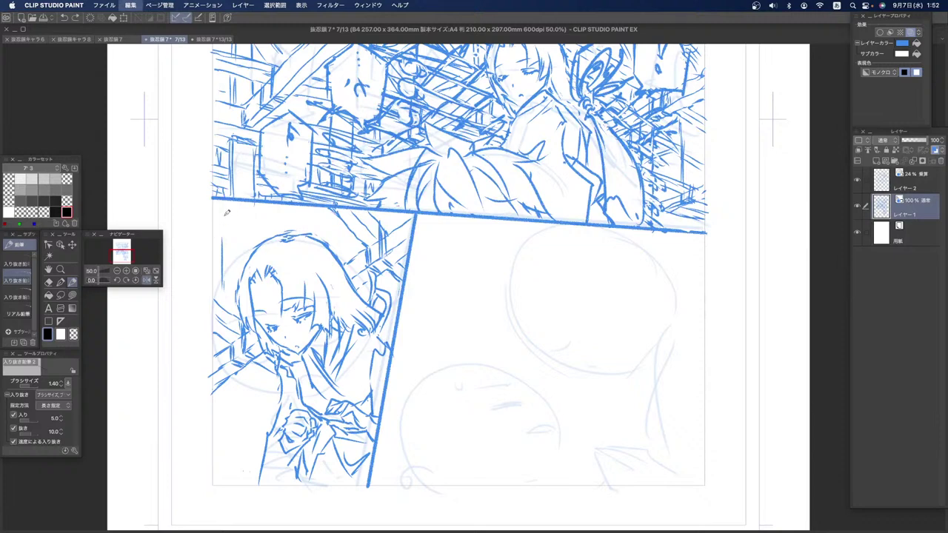
pyautogui.press('super+z')
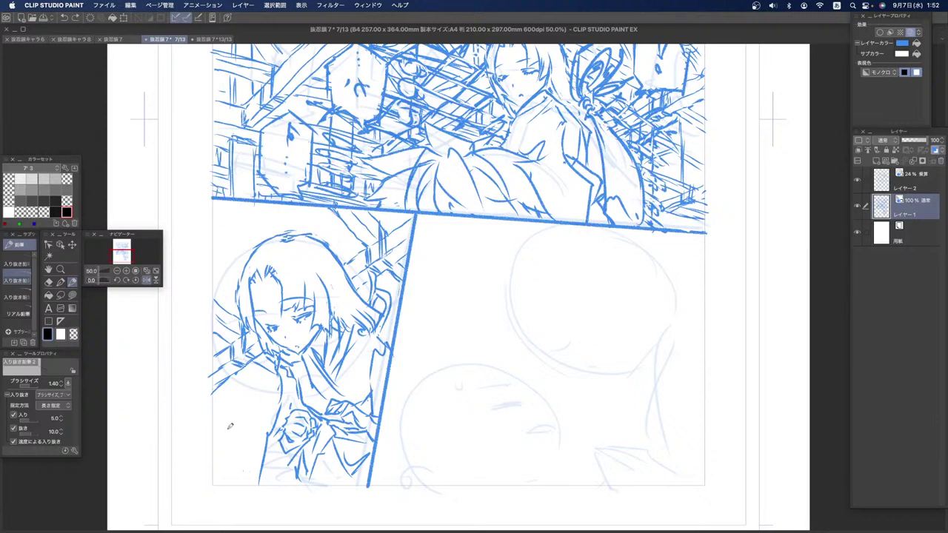
# Step: Sketch slanted lines in the lower corner and beside the character's arm, undoing misplaced strokes, and add strokes near the upper corner
pyautogui.moveTo(214, 439)
pyautogui.mouseDown()
pyautogui.moveTo(256, 466)
pyautogui.moveTo(239, 466)
pyautogui.moveTo(252, 475)
pyautogui.moveTo(234, 473)
pyautogui.moveTo(259, 485)
pyautogui.moveTo(250, 481)
pyautogui.mouseUp()
pyautogui.press('super+z')
pyautogui.press('super+z')
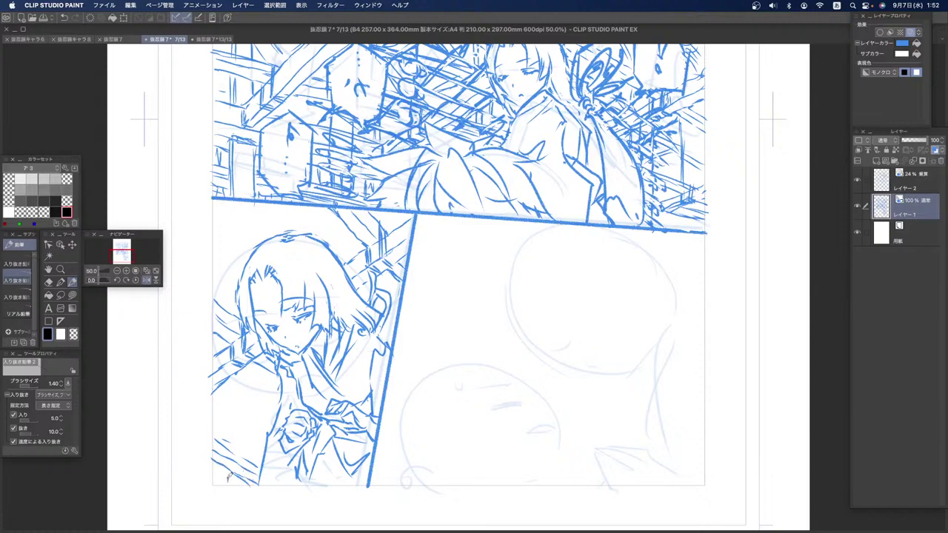
pyautogui.moveTo(225, 434); pyautogui.dragTo(266, 389)
pyautogui.press('super+z')
pyautogui.press('super+z')
pyautogui.moveTo(217, 426); pyautogui.dragTo(244, 394)
pyautogui.moveTo(221, 430); pyautogui.dragTo(265, 376)
pyautogui.moveTo(216, 240)
pyautogui.mouseDown()
pyautogui.moveTo(247, 208)
pyautogui.moveTo(238, 244)
pyautogui.mouseUp()
# Step: Try hatching the background surface beside the character's arm and the area above the head
pyautogui.moveTo(247, 391)
pyautogui.mouseDown()
pyautogui.moveTo(207, 362)
pyautogui.moveTo(274, 408)
pyautogui.moveTo(246, 411)
pyautogui.moveTo(245, 420)
pyautogui.moveTo(256, 411)
pyautogui.moveTo(237, 424)
pyautogui.moveTo(235, 416)
pyautogui.moveTo(255, 428)
pyautogui.moveTo(255, 406)
pyautogui.mouseUp()
pyautogui.moveTo(251, 421)
pyautogui.mouseDown()
pyautogui.moveTo(268, 412)
pyautogui.moveTo(243, 432)
pyautogui.moveTo(261, 432)
pyautogui.mouseUp()
pyautogui.moveTo(247, 451)
pyautogui.mouseDown()
pyautogui.moveTo(266, 432)
pyautogui.moveTo(253, 445)
pyautogui.mouseUp()
pyautogui.moveTo(215, 404)
pyautogui.mouseDown()
pyautogui.moveTo(251, 376)
pyautogui.moveTo(273, 382)
pyautogui.mouseUp()
pyautogui.moveTo(264, 395); pyautogui.dragTo(276, 388)
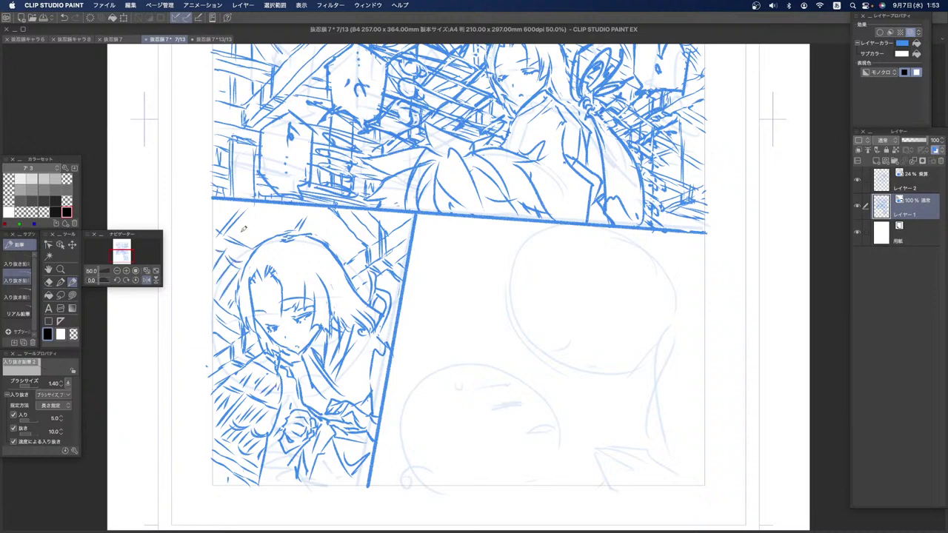
pyautogui.moveTo(268, 222); pyautogui.dragTo(290, 213)
pyautogui.moveTo(245, 234)
pyautogui.mouseDown()
pyautogui.moveTo(264, 215)
pyautogui.moveTo(271, 221)
pyautogui.moveTo(232, 205)
pyautogui.moveTo(301, 221)
pyautogui.mouseUp()
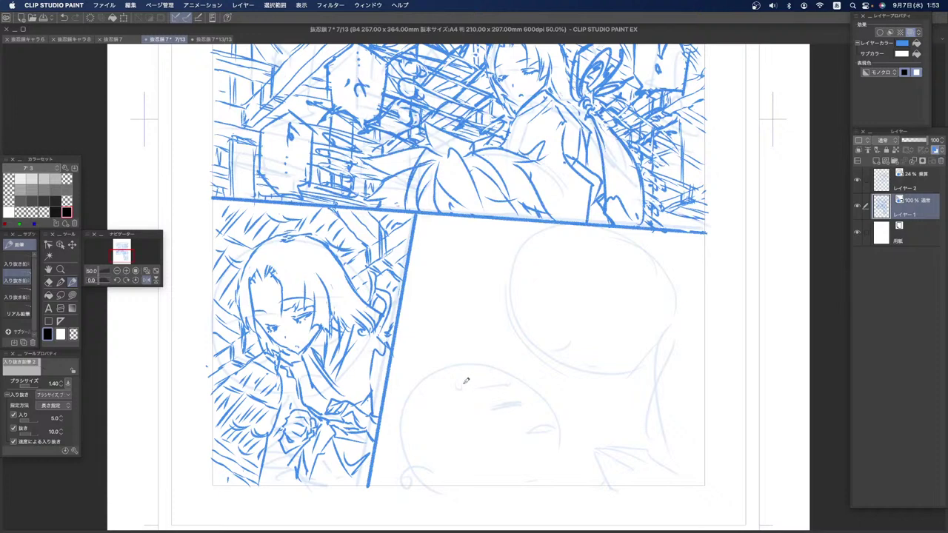
# Step: Undo the dense hatching above the head and on the surface beside the character's arm
pyautogui.press('super+z')
pyautogui.press('super+z')
pyautogui.press('super+z')
pyautogui.press('super+z')
pyautogui.press('super+z')
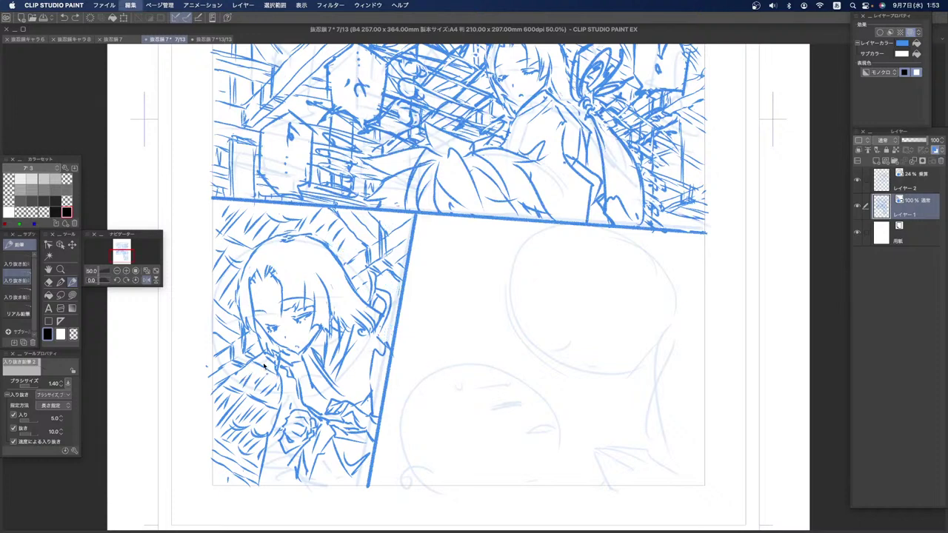
pyautogui.press('super+z')
pyautogui.press('super+z')
pyautogui.press('super+z')
pyautogui.press('super+z')
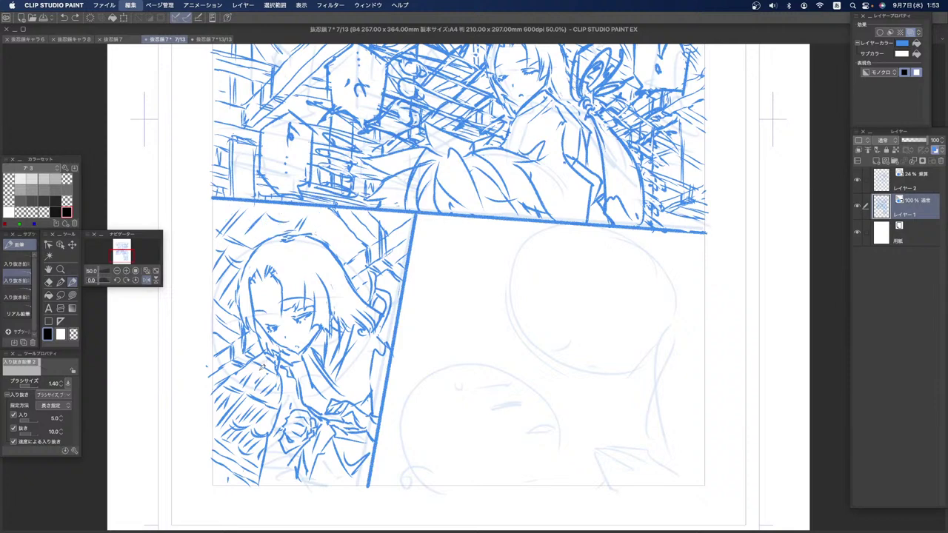
pyautogui.press('super+z')
pyautogui.press('super+z')
pyautogui.press('super+z')
pyautogui.press('super+z')
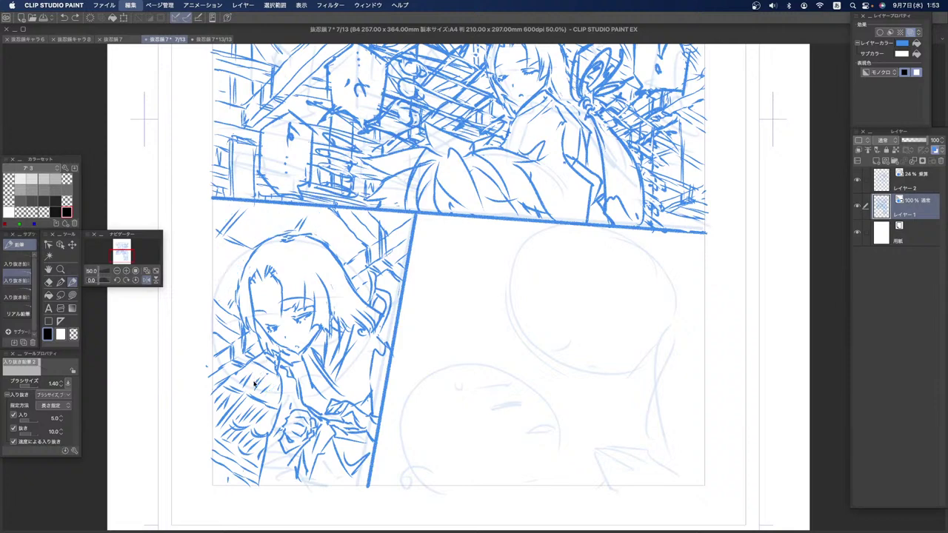
pyautogui.press('super+z')
pyautogui.press('super+z')
pyautogui.press('super+z')
pyautogui.press('super+z')
pyautogui.press('super+z')
pyautogui.press('super+z')
pyautogui.press('super+z')
pyautogui.press('super+z')
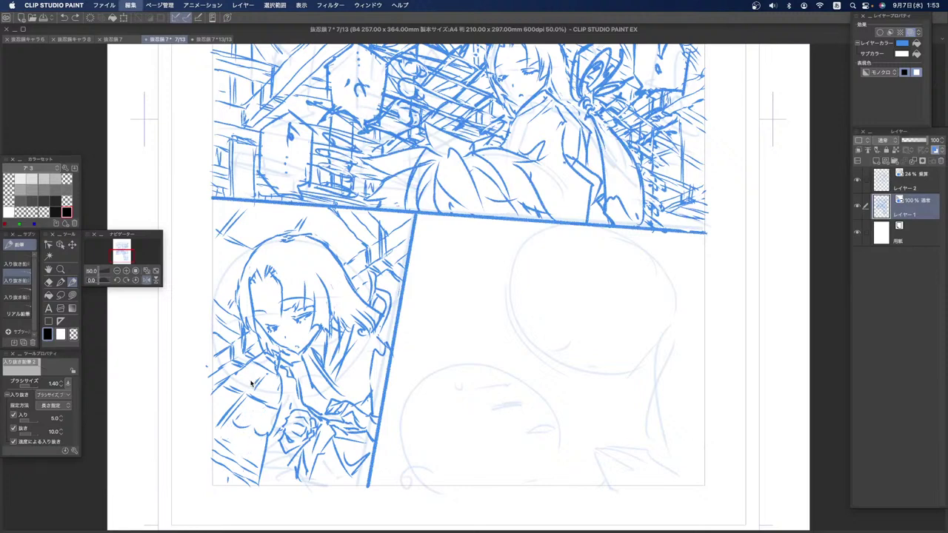
pyautogui.press('super+z')
pyautogui.press('super+z')
pyautogui.press('super+z')
pyautogui.press('super+z')
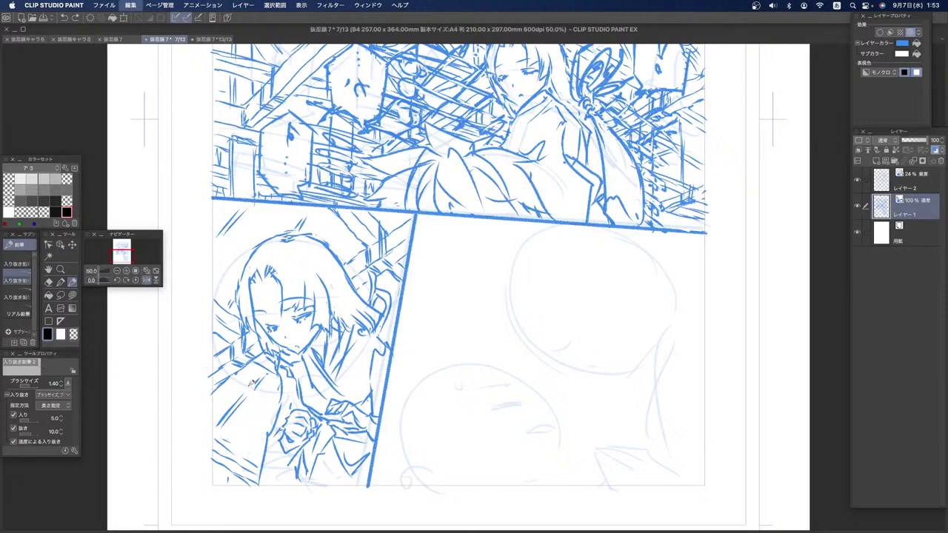
# Step: Undo the last slanted strokes on the surface beside the character's arm
pyautogui.press('super+z')
pyautogui.press('super+z')
pyautogui.press('super+z')
pyautogui.press('super+z')
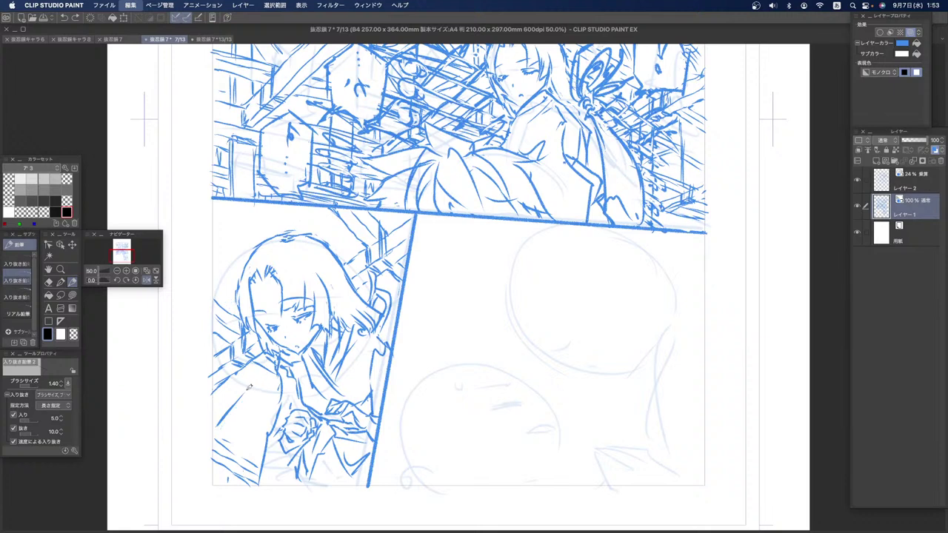
# Step: Try sketching short vertical hatching on the surface beside the character's arm, and undo it
pyautogui.moveTo(231, 447)
pyautogui.mouseDown()
pyautogui.moveTo(260, 467)
pyautogui.moveTo(255, 481)
pyautogui.mouseUp()
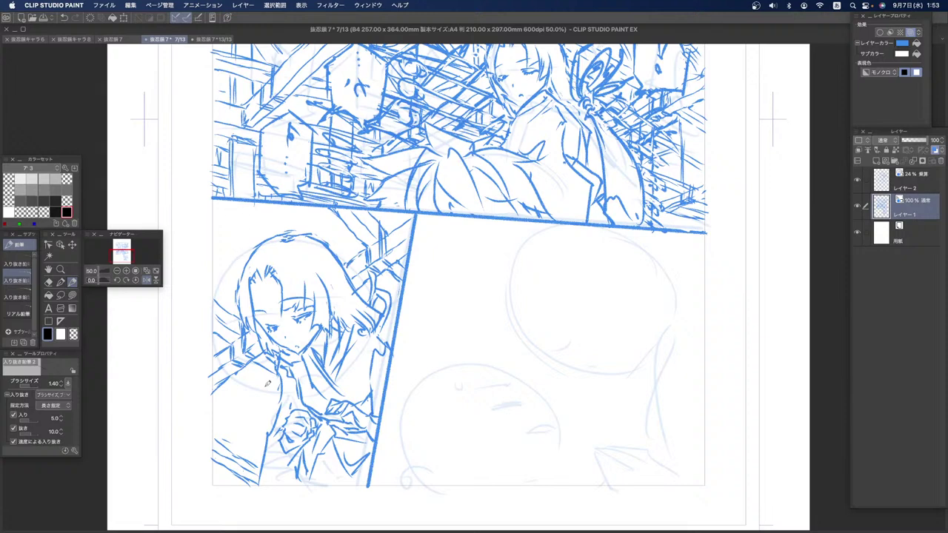
pyautogui.moveTo(233, 403)
pyautogui.mouseDown()
pyautogui.moveTo(230, 447)
pyautogui.moveTo(227, 397)
pyautogui.mouseUp()
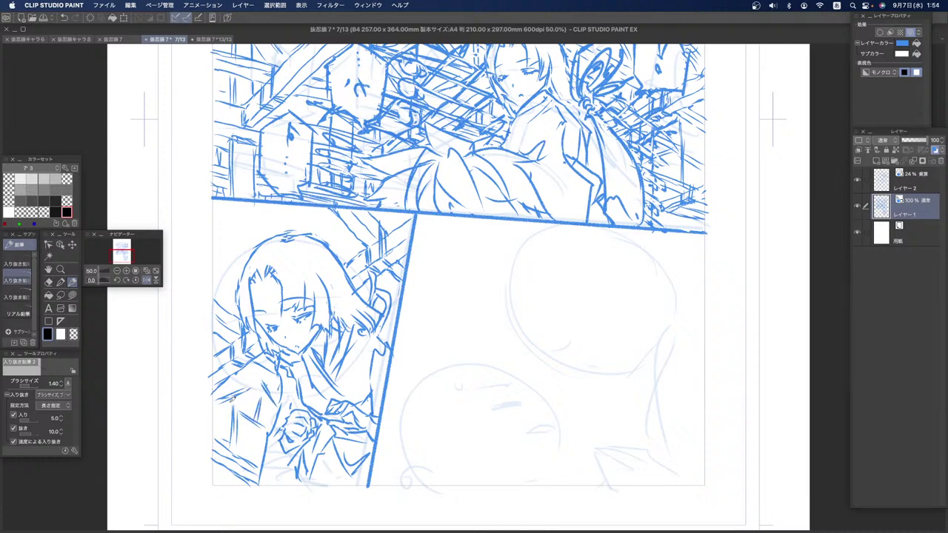
pyautogui.moveTo(256, 422); pyautogui.dragTo(252, 450)
pyautogui.press('super+z')
pyautogui.press('super+z')
pyautogui.press('super+z')
pyautogui.press('super+z')
pyautogui.press('super+z')
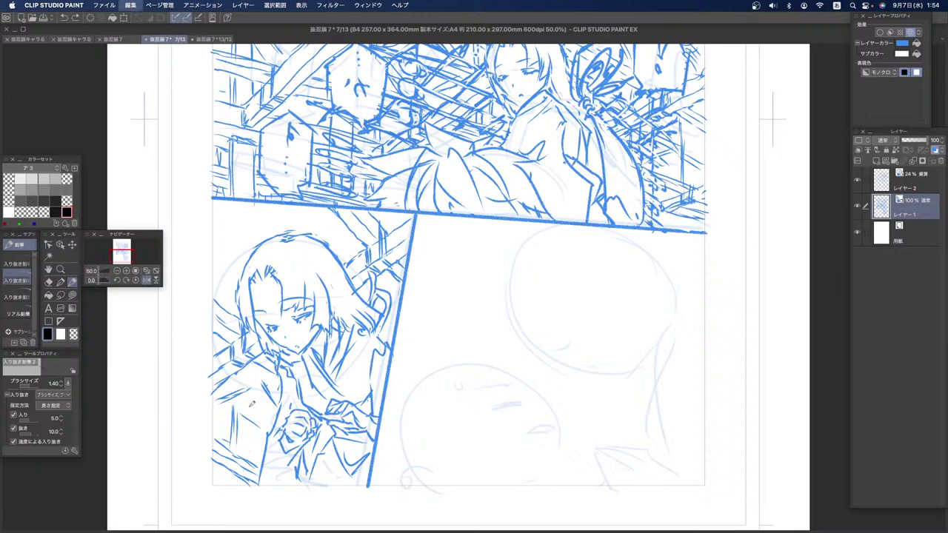
pyautogui.press('super+z')
pyautogui.press('super+z')
pyautogui.press('super+z')
pyautogui.press('super+z')
pyautogui.press('super+z')
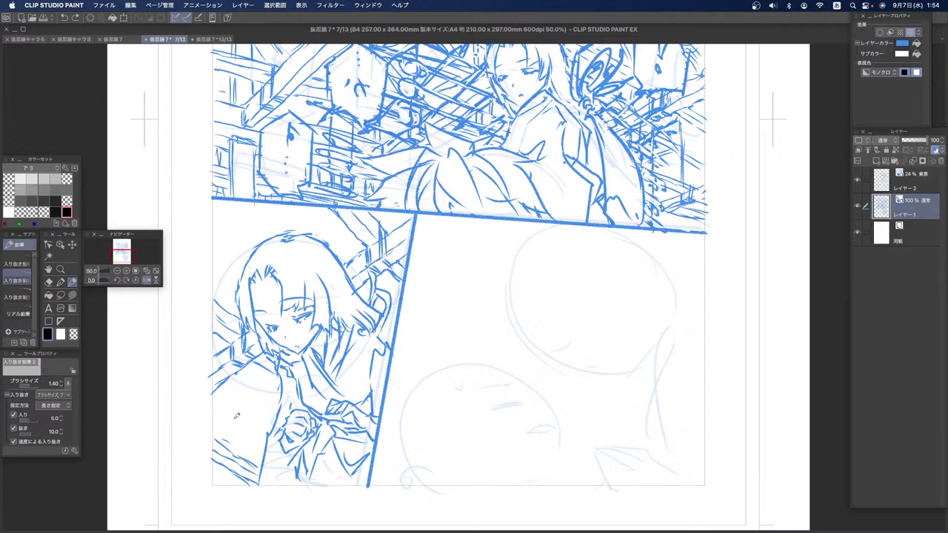
# Step: Erase the rough strokes in the panel's lower corner beside the arm and redraw them as long slanted parallel edges
pyautogui.click(49, 282)
pyautogui.moveTo(221, 436)
pyautogui.mouseDown()
pyautogui.moveTo(220, 471)
pyautogui.moveTo(234, 429)
pyautogui.moveTo(252, 468)
pyautogui.mouseUp()
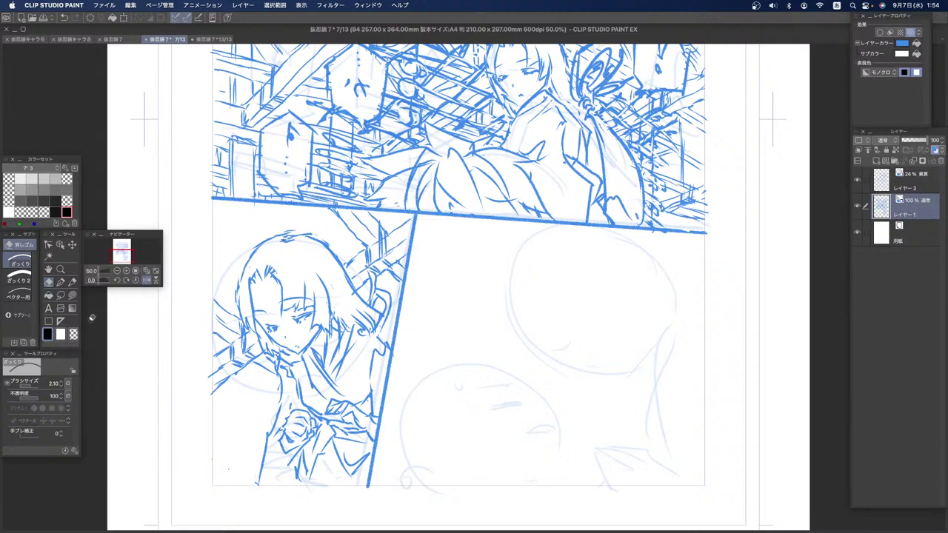
pyautogui.click(72, 282)
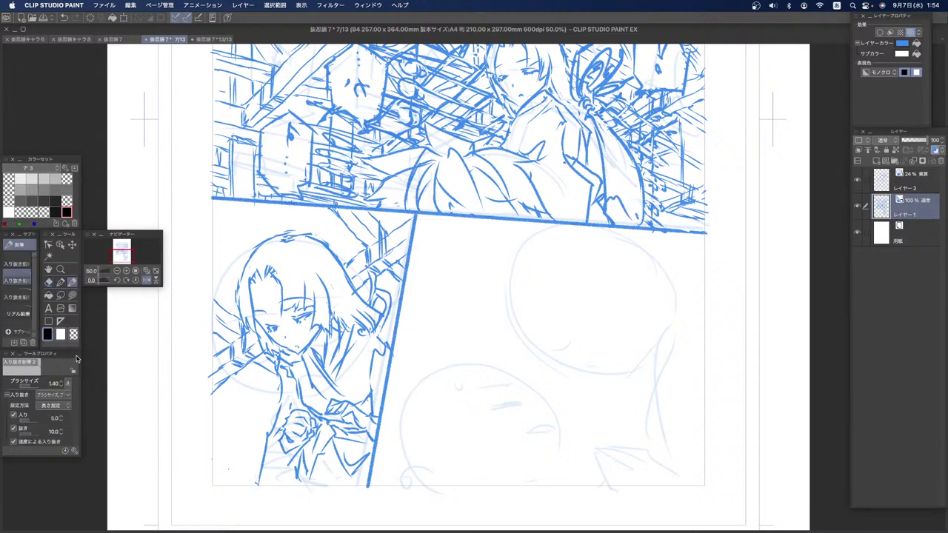
pyautogui.moveTo(216, 456); pyautogui.dragTo(259, 483)
pyautogui.moveTo(213, 447)
pyautogui.mouseDown()
pyautogui.moveTo(251, 467)
pyautogui.moveTo(235, 461)
pyautogui.moveTo(230, 479)
pyautogui.moveTo(217, 471)
pyautogui.moveTo(260, 487)
pyautogui.mouseUp()
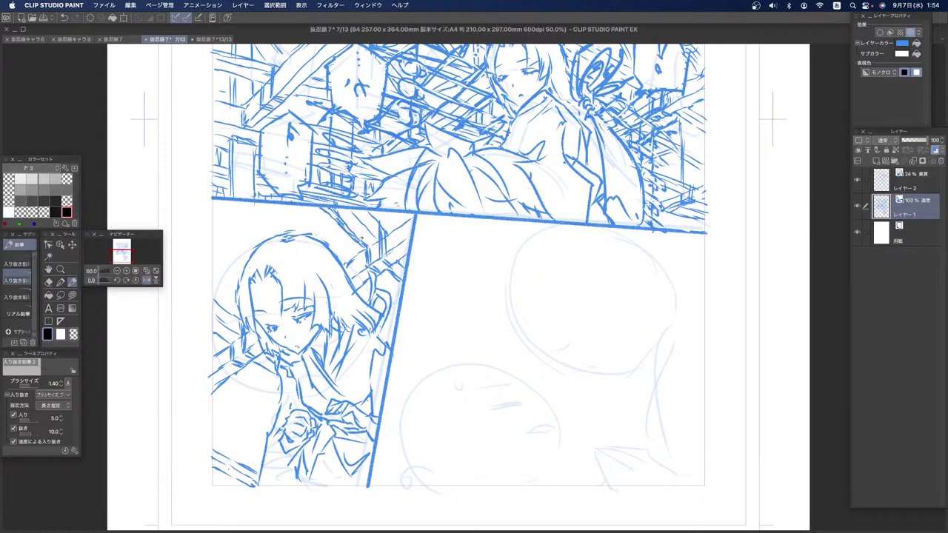
# Step: Try adding short detail strokes to the beams near the upper corner behind the hair, undoing misplaced ones
pyautogui.click(73, 334)
pyautogui.moveTo(379, 221)
pyautogui.mouseDown()
pyautogui.moveTo(370, 263)
pyautogui.moveTo(402, 260)
pyautogui.moveTo(404, 278)
pyautogui.mouseUp()
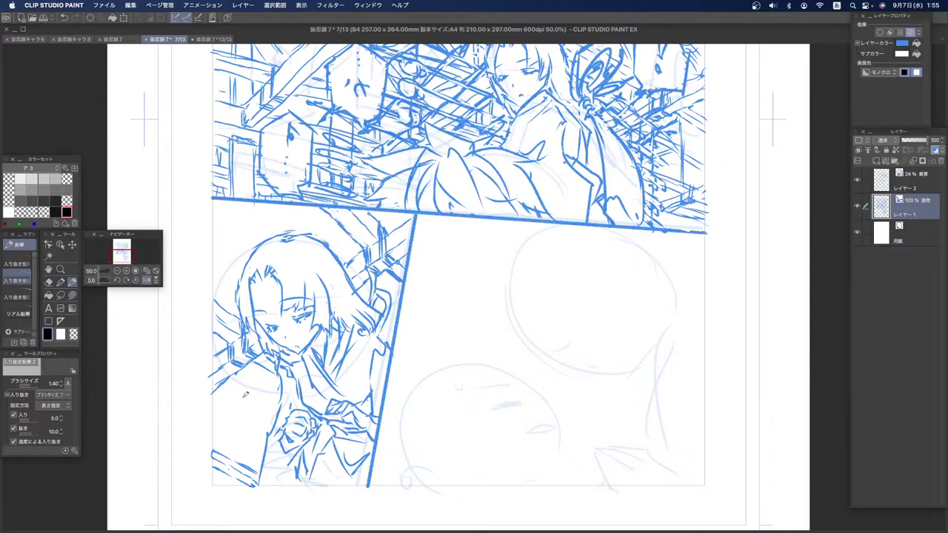
pyautogui.press('super+z')
pyautogui.press('super+z')
# Step: Try sketching long vertical plank lines across the surface beside the character's arm
pyautogui.moveTo(227, 411); pyautogui.dragTo(229, 450)
pyautogui.moveTo(229, 412)
pyautogui.mouseDown()
pyautogui.moveTo(256, 424)
pyautogui.moveTo(230, 413)
pyautogui.mouseUp()
pyautogui.moveTo(235, 376)
pyautogui.mouseDown()
pyautogui.moveTo(269, 396)
pyautogui.moveTo(267, 428)
pyautogui.mouseUp()
pyautogui.moveTo(265, 372)
pyautogui.mouseDown()
pyautogui.moveTo(273, 392)
pyautogui.moveTo(227, 406)
pyautogui.moveTo(234, 483)
pyautogui.mouseUp()
pyautogui.moveTo(266, 428); pyautogui.dragTo(263, 446)
pyautogui.moveTo(268, 400); pyautogui.dragTo(264, 413)
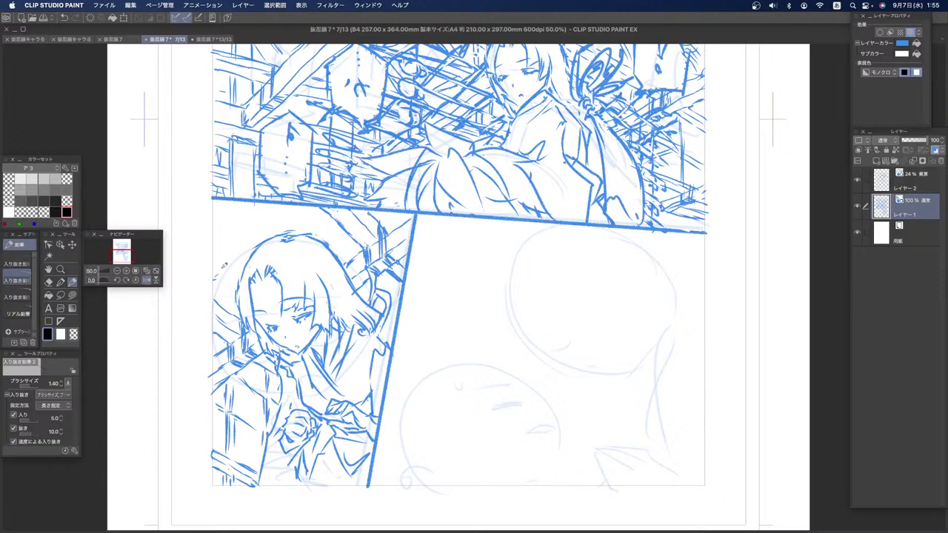
pyautogui.press('super+z')
pyautogui.moveTo(262, 365); pyautogui.dragTo(263, 379)
# Step: Try filling the background above the character's head with short slanted hatching strokes
pyautogui.moveTo(212, 251)
pyautogui.mouseDown()
pyautogui.moveTo(318, 210)
pyautogui.moveTo(262, 234)
pyautogui.mouseUp()
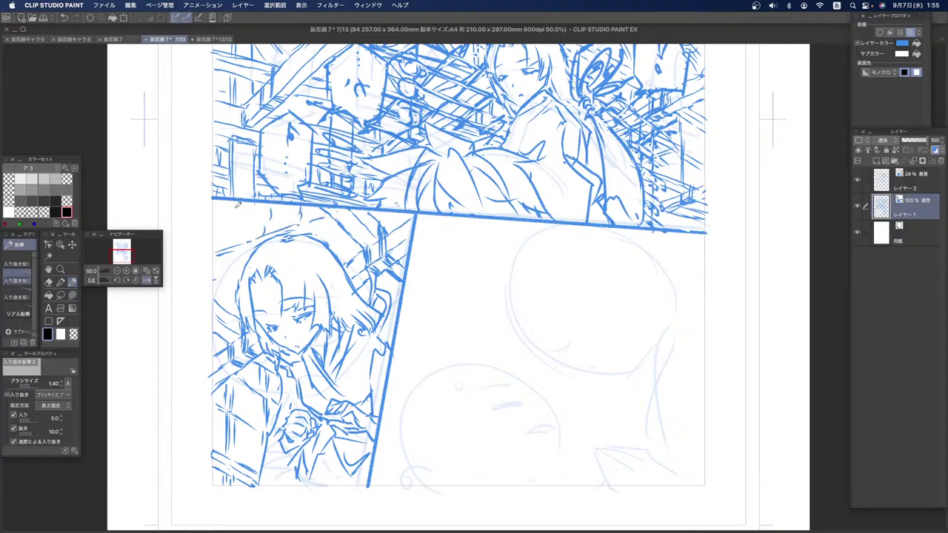
pyautogui.moveTo(273, 209)
pyautogui.mouseDown()
pyautogui.moveTo(270, 221)
pyautogui.moveTo(297, 216)
pyautogui.mouseUp()
pyautogui.moveTo(239, 229)
pyautogui.mouseDown()
pyautogui.moveTo(259, 221)
pyautogui.moveTo(232, 231)
pyautogui.moveTo(263, 208)
pyautogui.mouseUp()
pyautogui.moveTo(214, 211); pyautogui.dragTo(236, 207)
pyautogui.moveTo(217, 225)
pyautogui.mouseDown()
pyautogui.moveTo(228, 218)
pyautogui.moveTo(233, 231)
pyautogui.moveTo(216, 251)
pyautogui.mouseUp()
pyautogui.moveTo(262, 224); pyautogui.dragTo(245, 240)
pyautogui.moveTo(296, 219); pyautogui.dragTo(272, 228)
pyautogui.moveTo(300, 206); pyautogui.dragTo(277, 214)
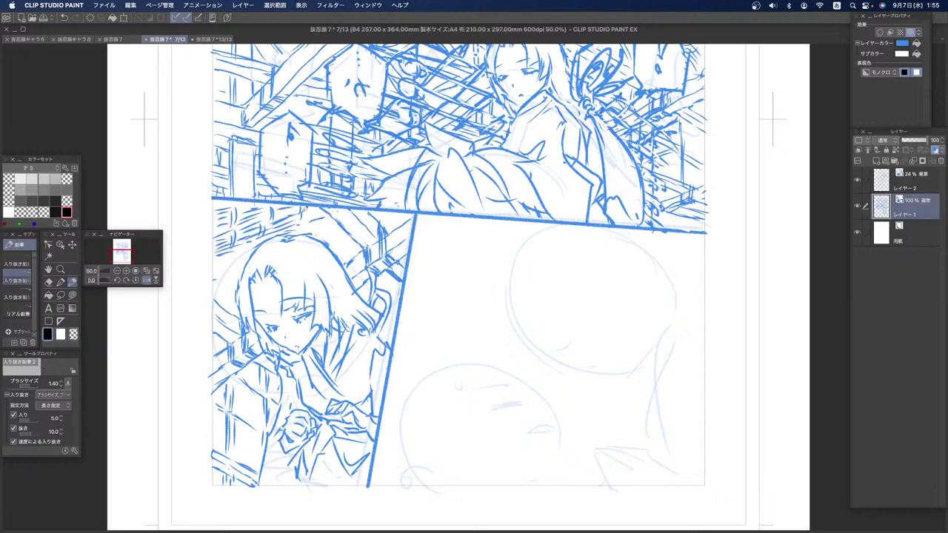
pyautogui.moveTo(234, 251); pyautogui.dragTo(217, 262)
pyautogui.moveTo(326, 215); pyautogui.dragTo(315, 226)
# Step: Undo the hatching above the head, the plank lines beside the arm and the beam details near the upper corner
pyautogui.press('super+z')
pyautogui.press('super+z')
pyautogui.press('super+z')
pyautogui.press('super+z')
pyautogui.press('super+z')
pyautogui.press('super+z')
pyautogui.press('super+z')
pyautogui.press('super+z')
pyautogui.press('super+z')
pyautogui.press('super+z')
pyautogui.press('super+z')
pyautogui.press('super+z')
pyautogui.press('super+z')
pyautogui.press('super+z')
pyautogui.press('super+z')
pyautogui.press('super+z')
pyautogui.press('super+z')
pyautogui.press('super+z')
pyautogui.press('super+z')
pyautogui.press('super+z')
pyautogui.press('super+z')
pyautogui.press('super+z')
pyautogui.press('super+z')
pyautogui.press('super+z')
pyautogui.press('super+z')
pyautogui.press('super+z')
pyautogui.press('super+z')
pyautogui.press('super+z')
pyautogui.press('super+z')
pyautogui.press('super+z')
pyautogui.press('super+z')
pyautogui.press('super+z')
pyautogui.press('super+z')
pyautogui.press('super+z')
pyautogui.press('super+z')
pyautogui.press('super+z')
pyautogui.press('super+z')
pyautogui.press('super+z')
pyautogui.press('super+z')
pyautogui.press('super+z')
pyautogui.press('super+z')
pyautogui.press('super+z')
pyautogui.press('super+z')
pyautogui.press('super+z')
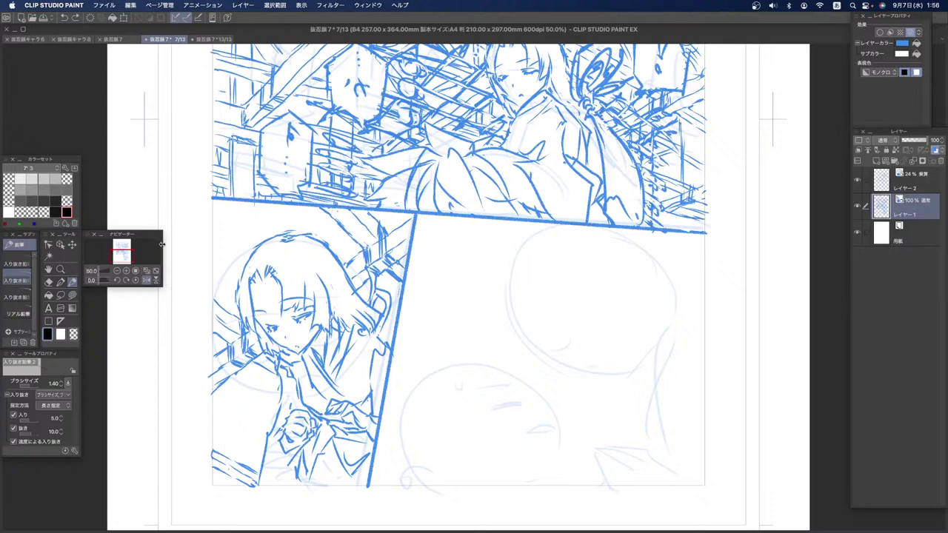
pyautogui.press('super+z')
# Step: Rework the beam details near the upper corner behind the hair, and sketch crossing beams with short strokes in the lower corner
pyautogui.click(74, 334)
pyautogui.moveTo(393, 268); pyautogui.dragTo(405, 270)
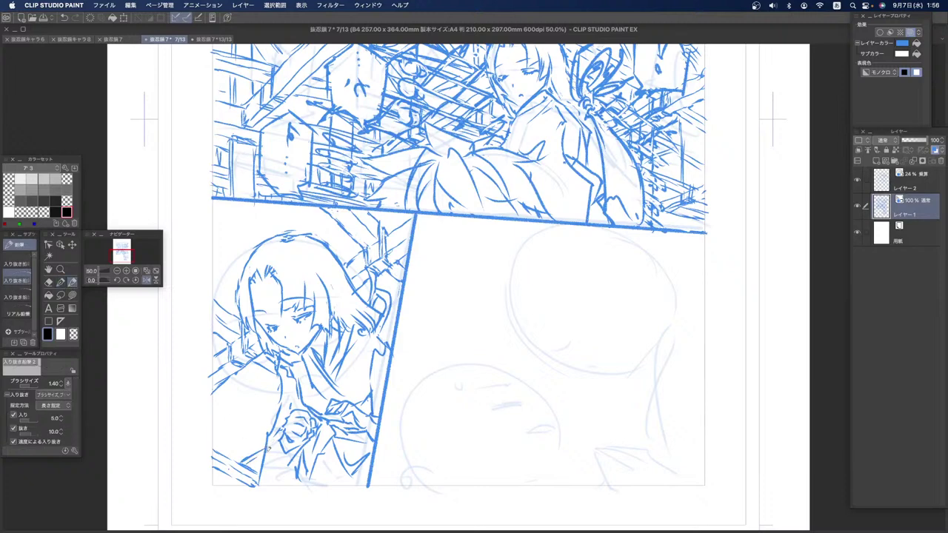
pyautogui.moveTo(251, 466)
pyautogui.mouseDown()
pyautogui.moveTo(265, 457)
pyautogui.moveTo(250, 474)
pyautogui.mouseUp()
pyautogui.press('super+z')
pyautogui.moveTo(229, 477); pyautogui.dragTo(211, 483)
pyautogui.moveTo(225, 472); pyautogui.dragTo(237, 480)
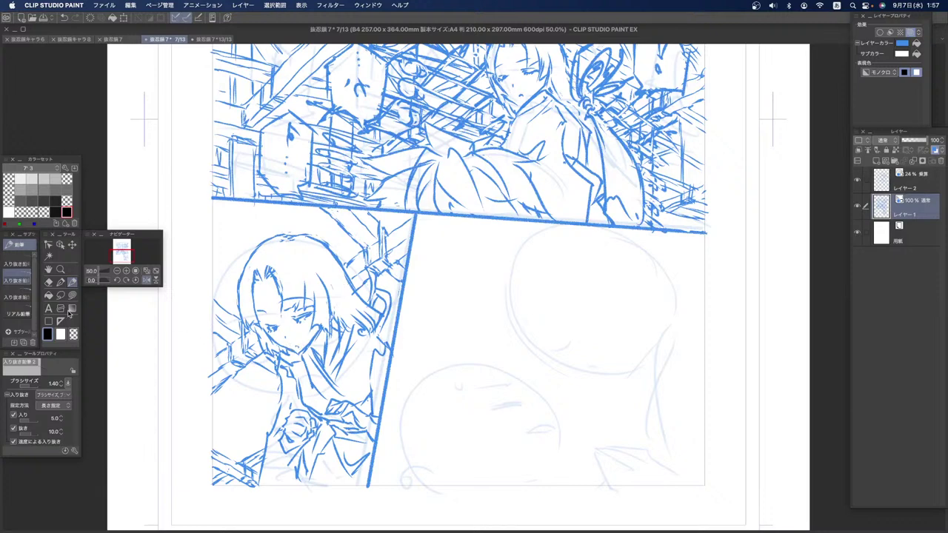
# Step: Select the character's eye on the far side of the nose from the hair ornament with the Lasso, shift it slightly down and inward, and deselect it
pyautogui.click(60, 295)
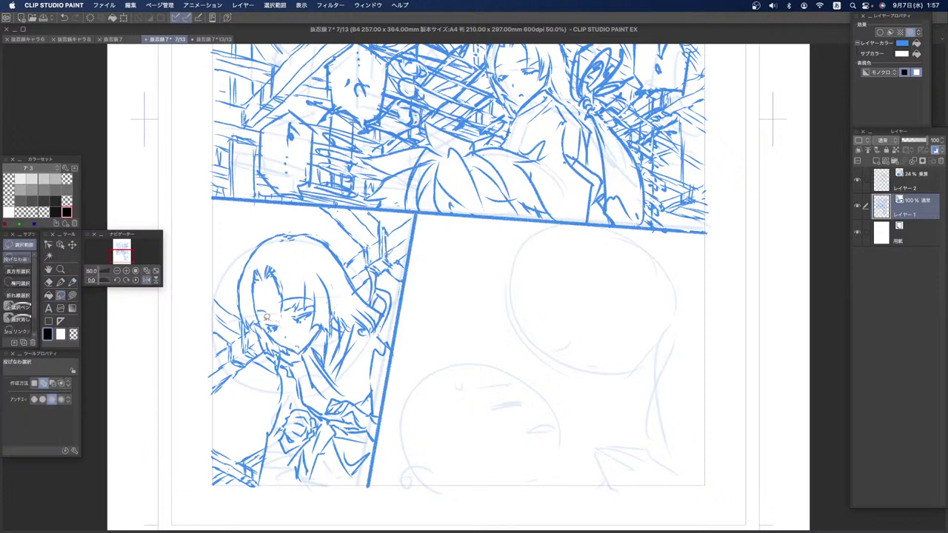
pyautogui.moveTo(271, 332)
pyautogui.mouseDown()
pyautogui.moveTo(285, 325)
pyautogui.moveTo(279, 321)
pyautogui.mouseUp()
pyautogui.click(257, 350)
pyautogui.click(272, 329)
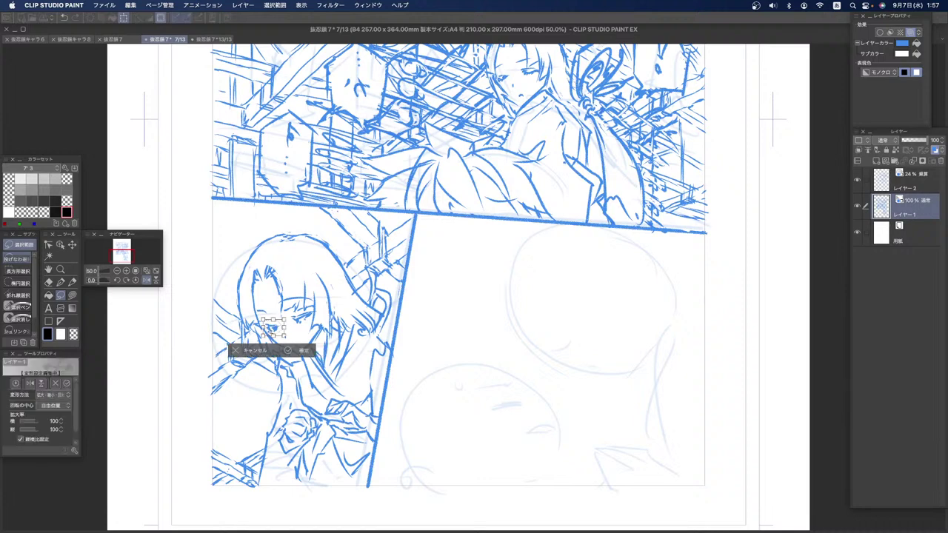
pyautogui.moveTo(272, 329); pyautogui.dragTo(274, 332)
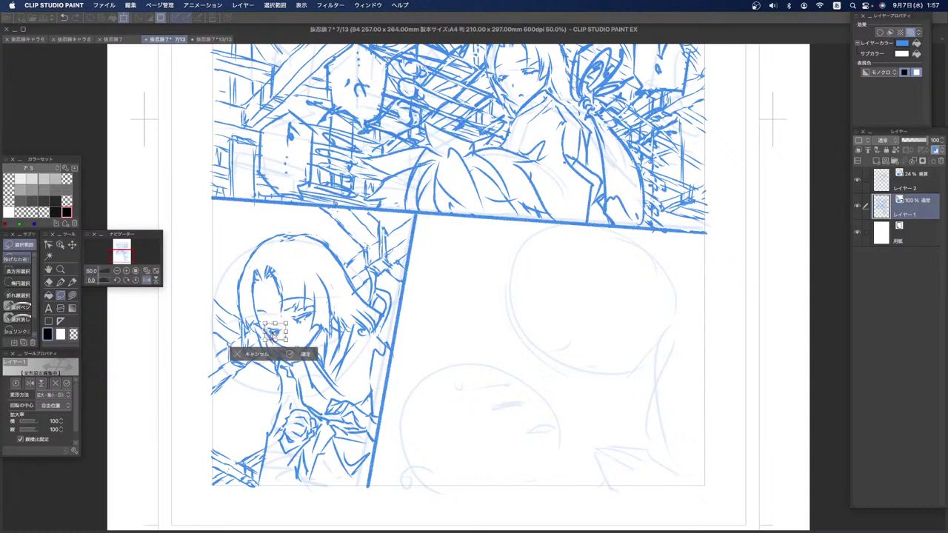
pyautogui.click(299, 354)
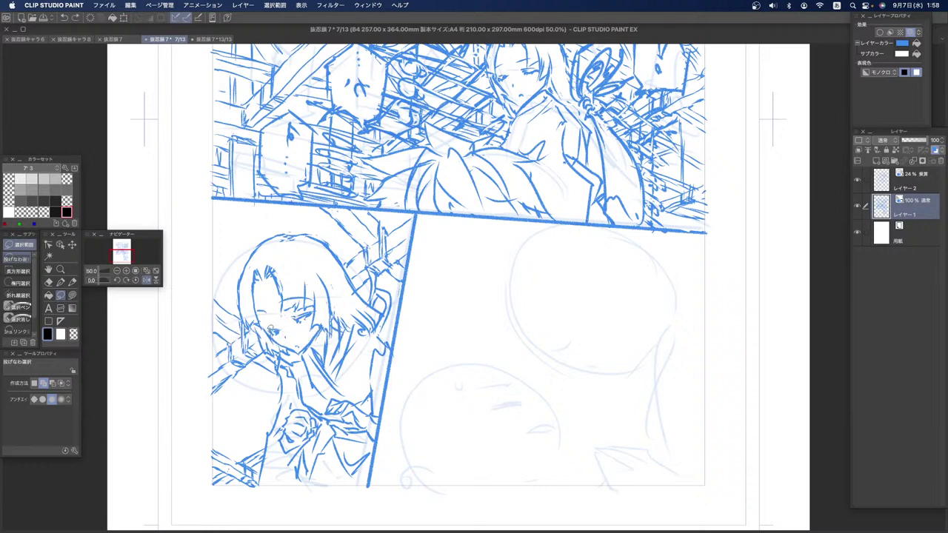
pyautogui.press('super+z')
pyautogui.press('super+z')
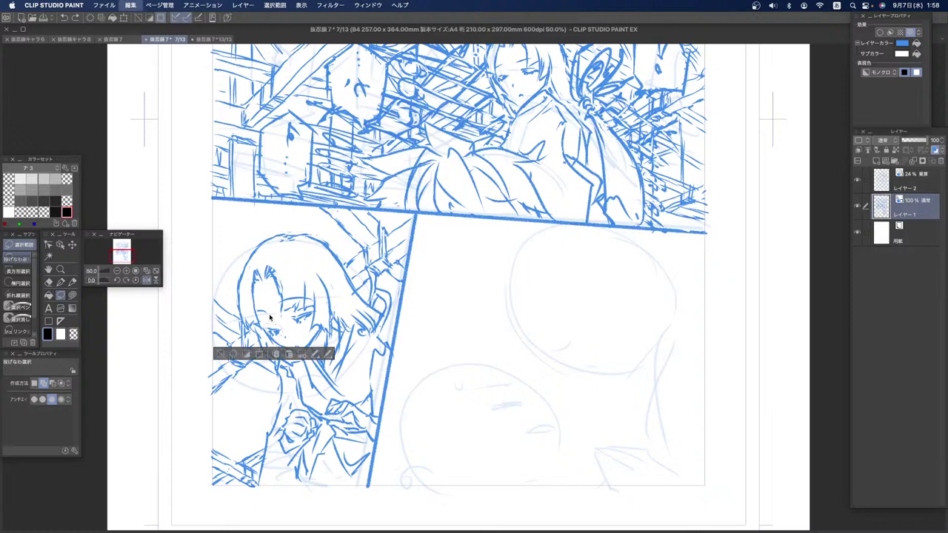
pyautogui.click(258, 351)
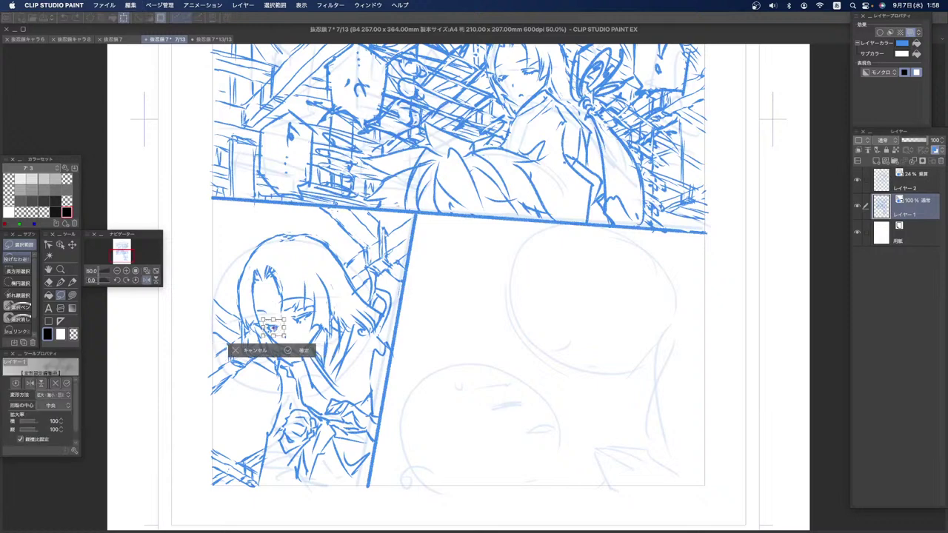
pyautogui.click(273, 328)
pyautogui.moveTo(276, 332); pyautogui.dragTo(276, 333)
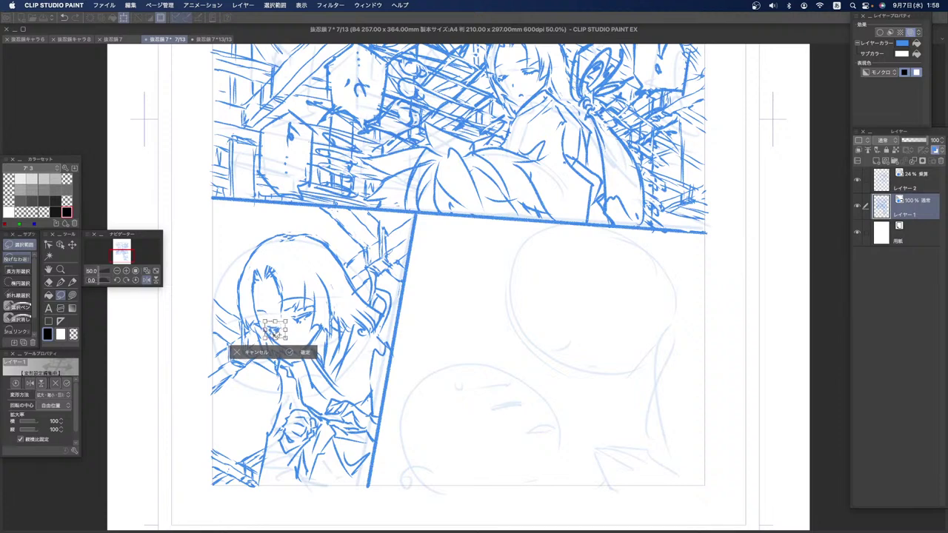
pyautogui.click(306, 351)
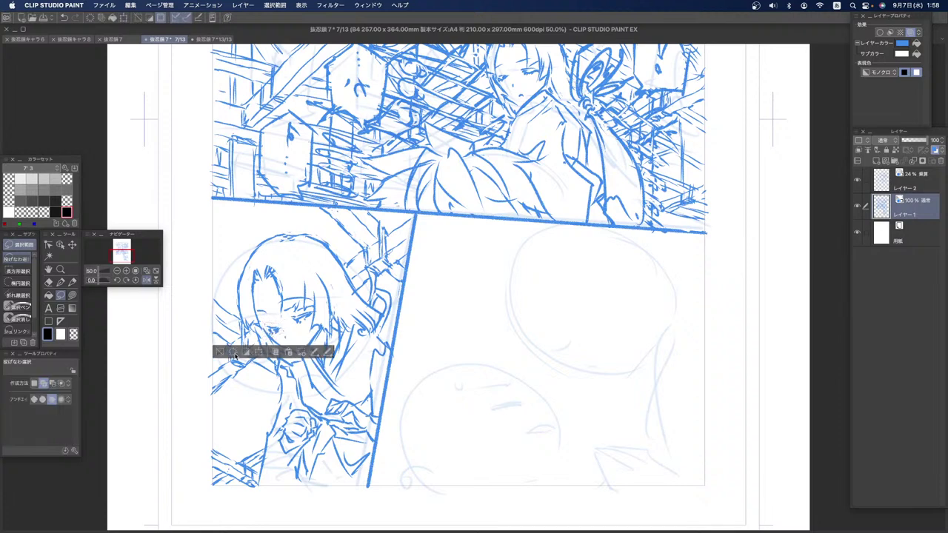
pyautogui.click(221, 353)
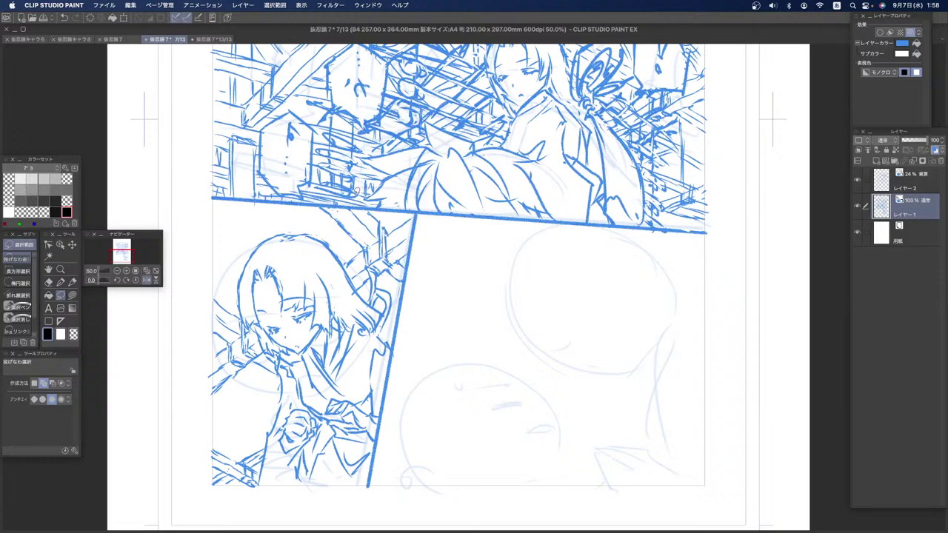
# Step: Sketch thin crossing lattice lines on the surface beside the character's arm with the 0.70 tapered pencil
pyautogui.click(72, 282)
pyautogui.click(28, 264)
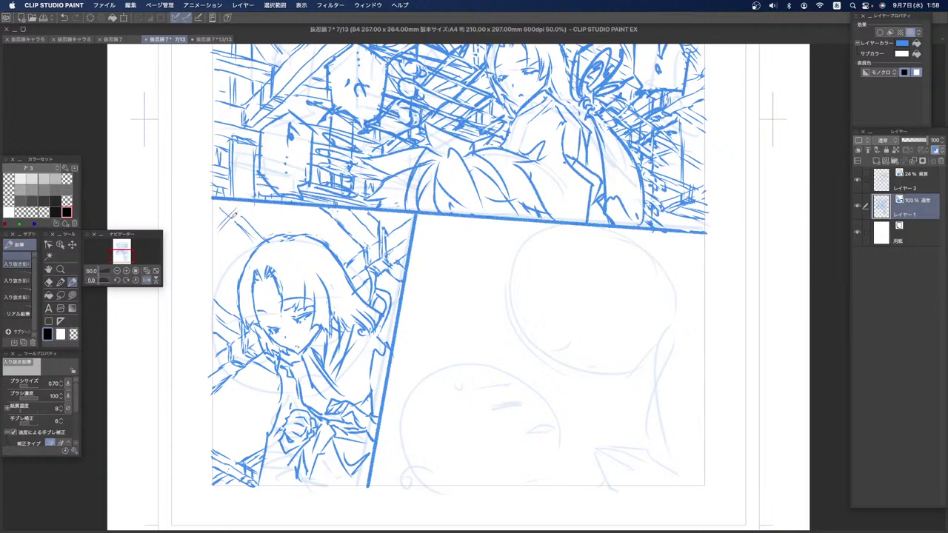
pyautogui.moveTo(221, 387)
pyautogui.mouseDown()
pyautogui.moveTo(268, 418)
pyautogui.moveTo(278, 411)
pyautogui.mouseUp()
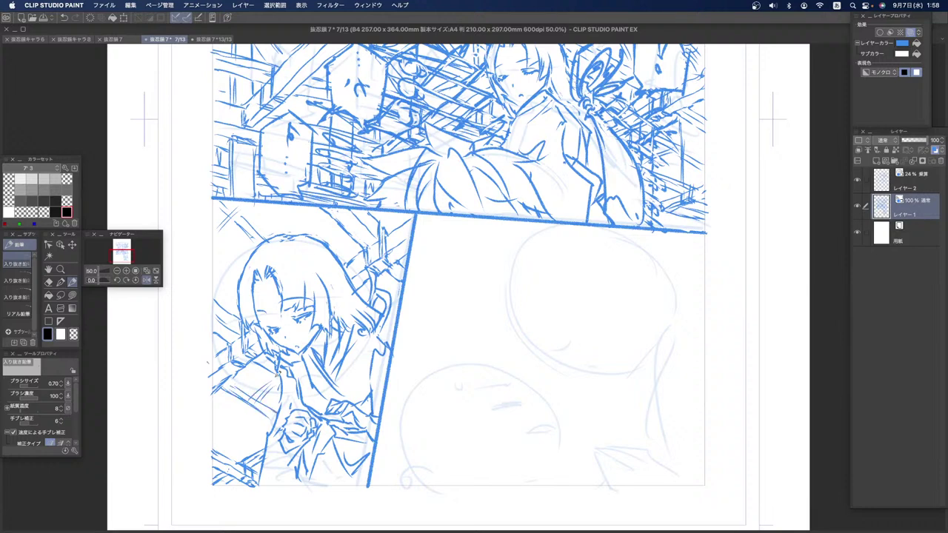
pyautogui.moveTo(216, 431)
pyautogui.mouseDown()
pyautogui.moveTo(248, 407)
pyautogui.moveTo(246, 395)
pyautogui.mouseUp()
pyautogui.moveTo(232, 381)
pyautogui.mouseDown()
pyautogui.moveTo(260, 393)
pyautogui.moveTo(270, 426)
pyautogui.mouseUp()
pyautogui.moveTo(213, 441); pyautogui.dragTo(246, 419)
pyautogui.moveTo(213, 431); pyautogui.dragTo(233, 414)
# Step: Add thin crossing lines and short strokes to the background in the corner above the head and beside the hair
pyautogui.moveTo(218, 241)
pyautogui.mouseDown()
pyautogui.moveTo(234, 222)
pyautogui.moveTo(228, 209)
pyautogui.mouseUp()
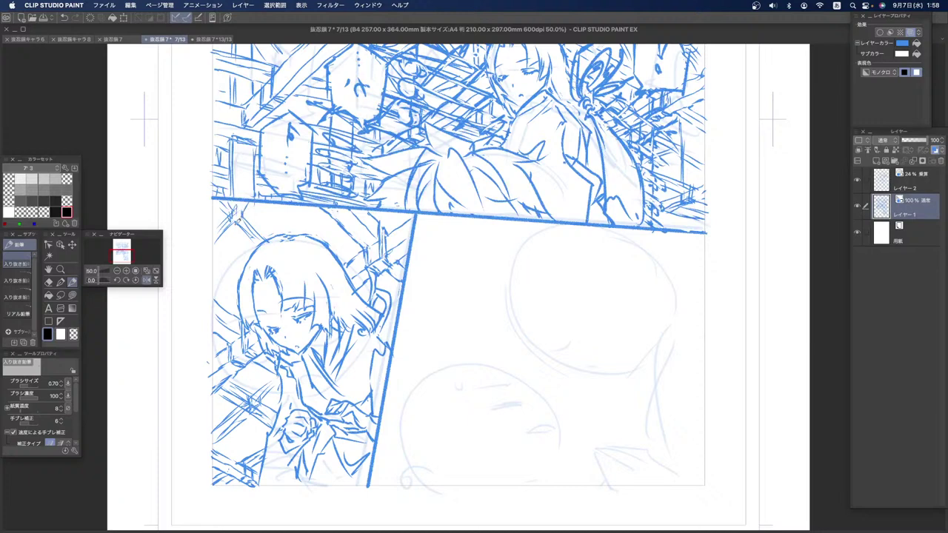
pyautogui.moveTo(219, 248); pyautogui.dragTo(230, 227)
pyautogui.moveTo(235, 291); pyautogui.dragTo(225, 304)
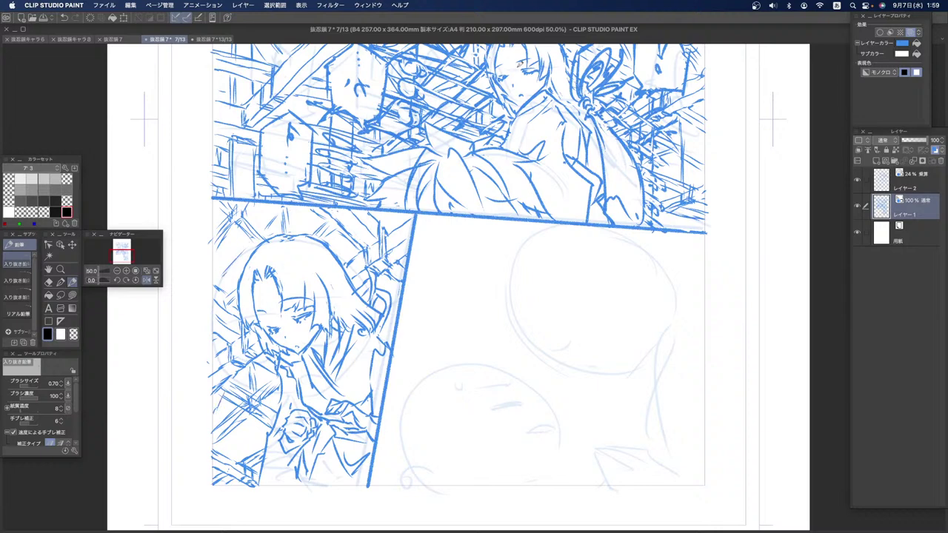
# Step: Set up the second tapered pencil at brush size 1.40 for sketching the empty panel beside the long-haired character
pyautogui.click(48, 270)
pyautogui.moveTo(339, 171); pyautogui.dragTo(284, 120)
pyautogui.moveTo(328, 210); pyautogui.dragTo(261, 154)
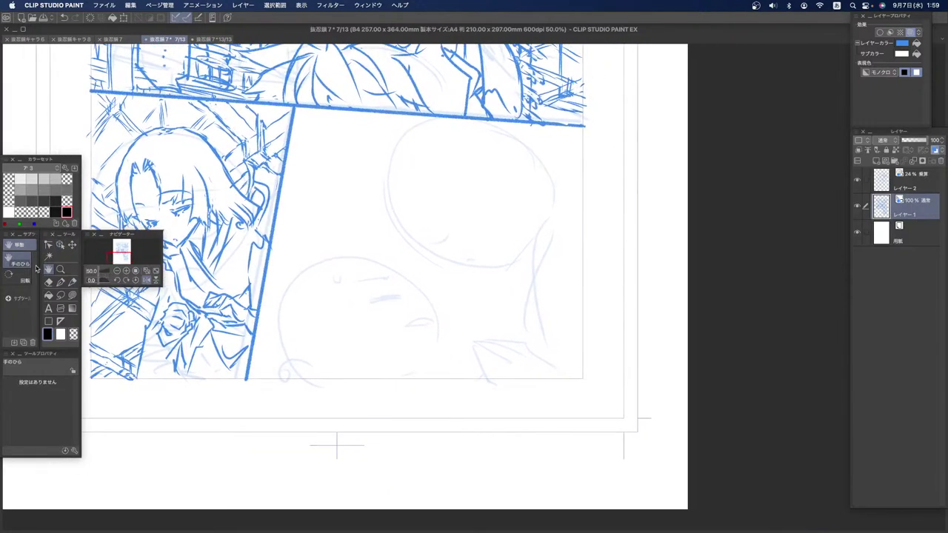
pyautogui.click(71, 284)
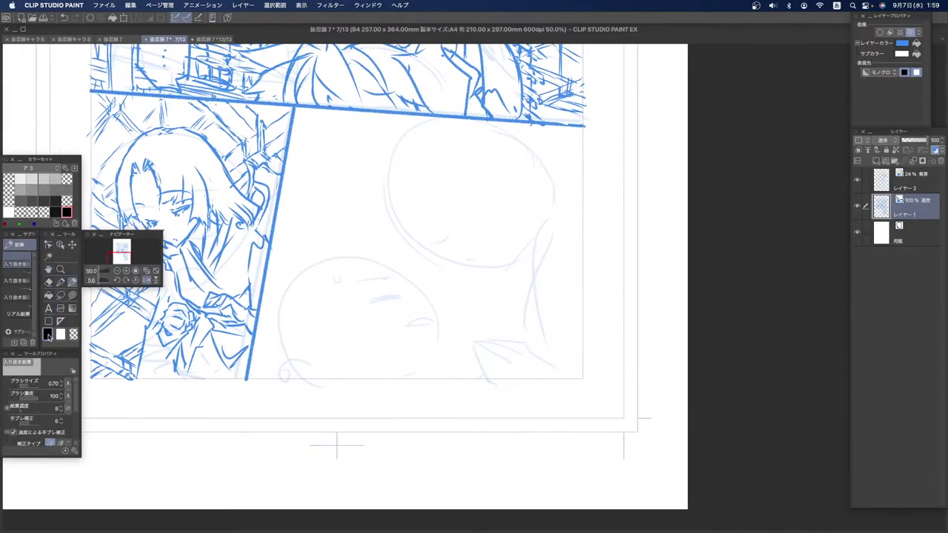
pyautogui.click(17, 280)
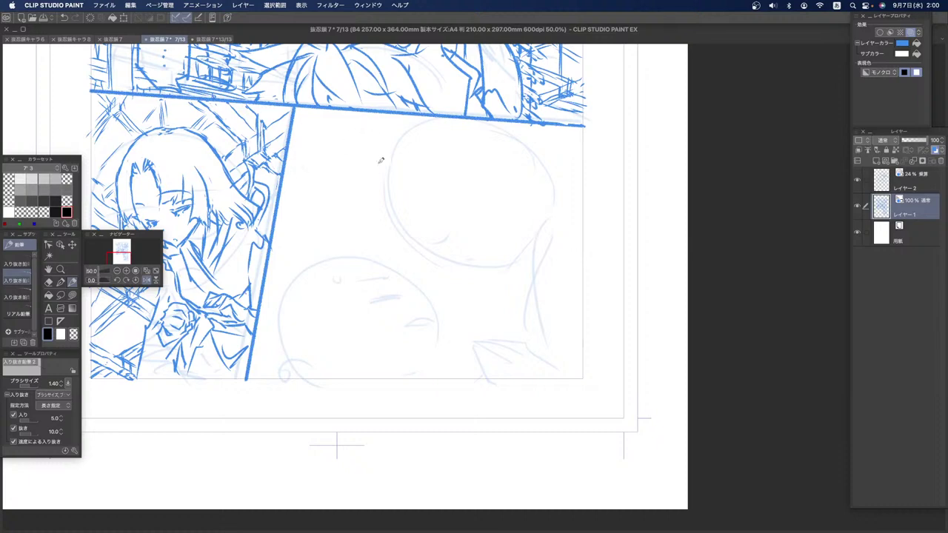
# Step: Switch to OBS, change the media source's local file to full-moon-wisanga-main-version-02-47-20579.mp3, and return to Clip Studio Paint
pyautogui.moveTo(434, 530)
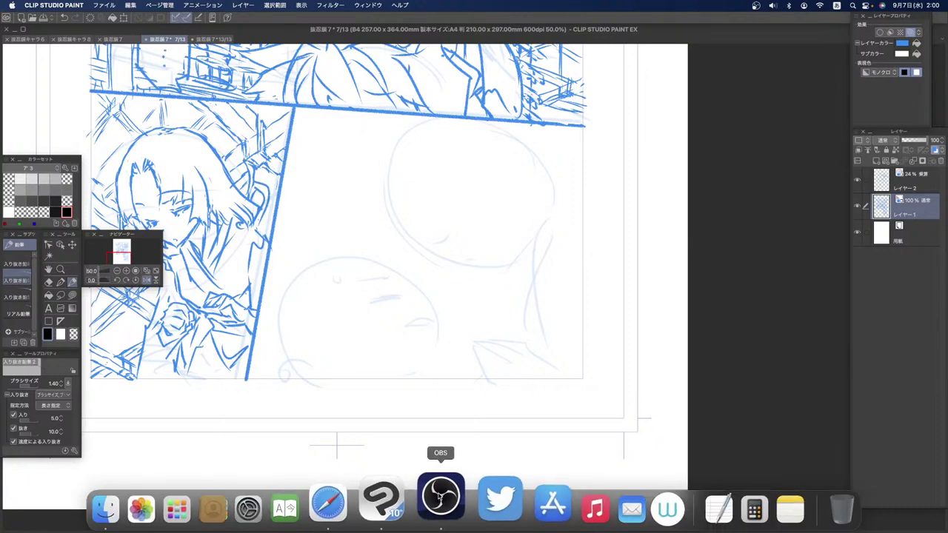
pyautogui.click(438, 497)
pyautogui.doubleClick(654, 322)
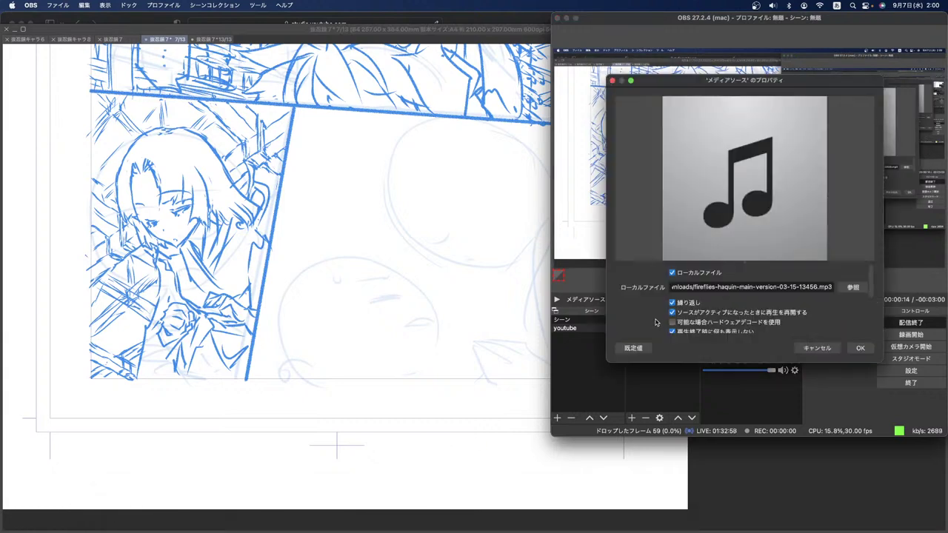
pyautogui.click(852, 286)
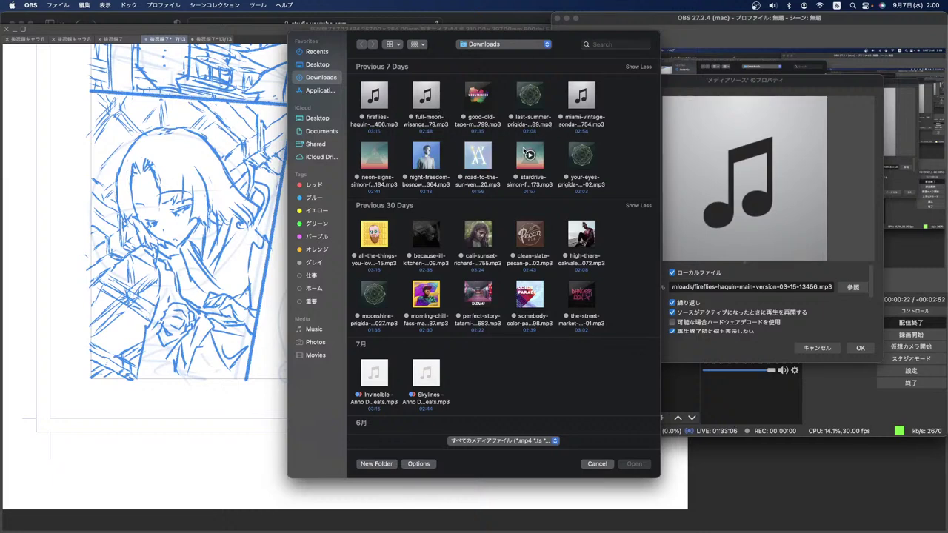
pyautogui.click(425, 96)
pyautogui.click(426, 96)
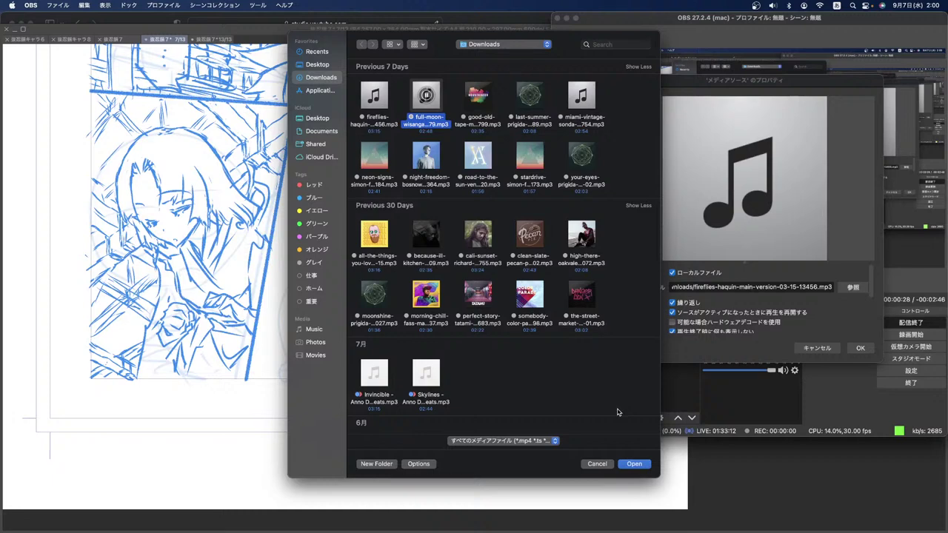
pyautogui.click(635, 464)
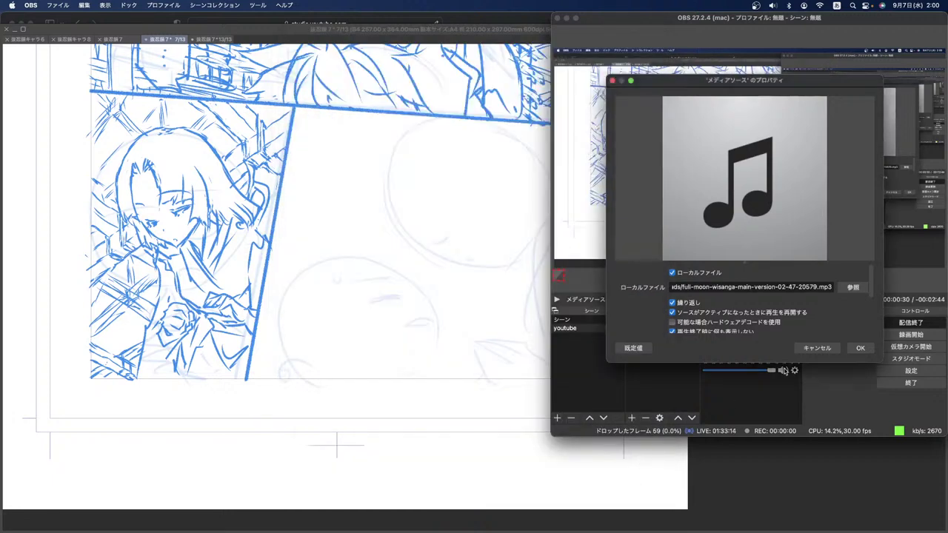
pyautogui.click(859, 348)
pyautogui.click(467, 308)
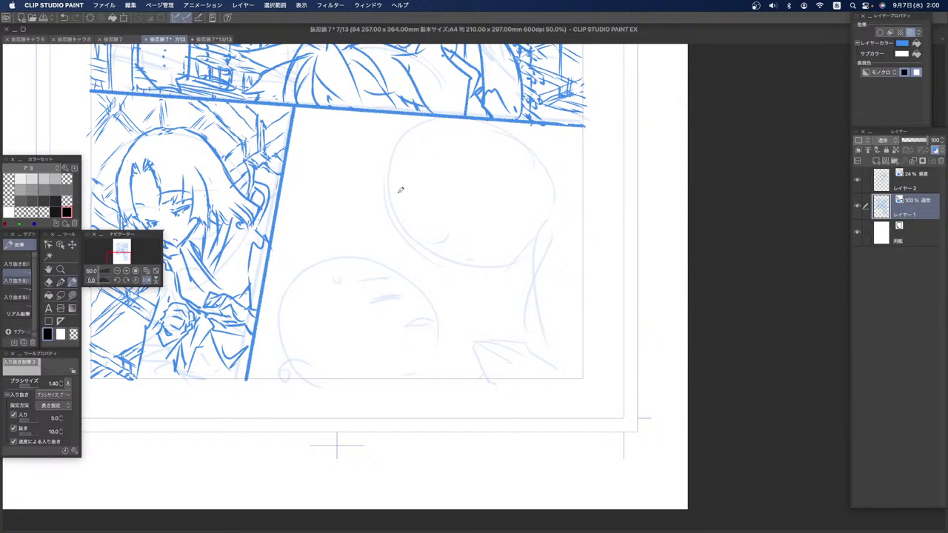
# Step: Sketch a downcast face in profile with eye and nose over the upper rough head circle of the empty panel
pyautogui.click(102, 280)
pyautogui.moveTo(103, 280); pyautogui.dragTo(104, 281)
pyautogui.click(103, 282)
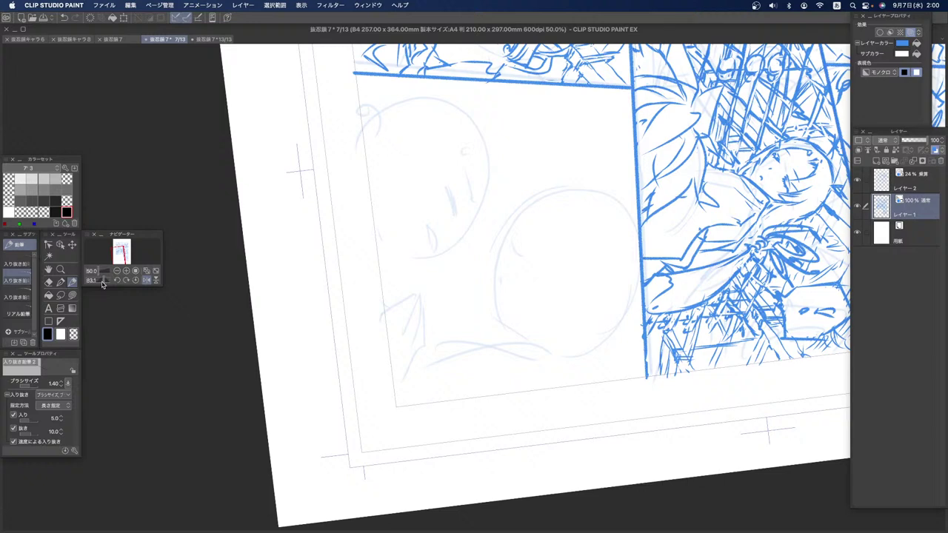
pyautogui.press('super+z')
pyautogui.moveTo(530, 197)
pyautogui.mouseDown()
pyautogui.moveTo(556, 176)
pyautogui.moveTo(532, 224)
pyautogui.moveTo(495, 252)
pyautogui.moveTo(497, 297)
pyautogui.moveTo(525, 305)
pyautogui.moveTo(524, 339)
pyautogui.mouseUp()
pyautogui.press('super+z')
pyautogui.moveTo(530, 242)
pyautogui.mouseDown()
pyautogui.moveTo(537, 247)
pyautogui.moveTo(528, 250)
pyautogui.mouseUp()
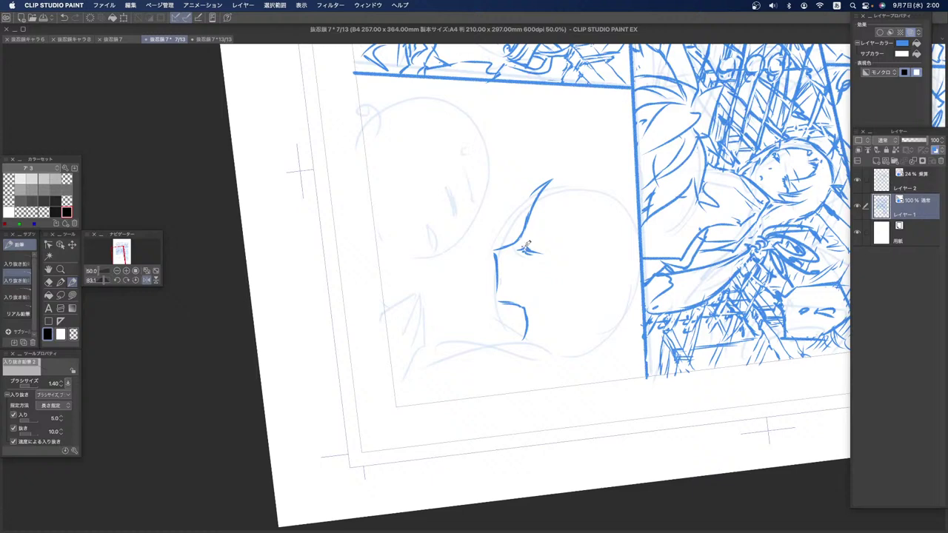
pyautogui.moveTo(534, 220); pyautogui.dragTo(552, 235)
pyautogui.moveTo(503, 269); pyautogui.dragTo(501, 280)
# Step: Sketch the same character's fringe, the locks beside the eye and the curved outline over the crown
pyautogui.moveTo(559, 176); pyautogui.dragTo(549, 190)
pyautogui.moveTo(539, 222); pyautogui.dragTo(534, 256)
pyautogui.press('super+z')
pyautogui.moveTo(532, 193); pyautogui.dragTo(514, 224)
pyautogui.moveTo(514, 224)
pyautogui.mouseDown()
pyautogui.moveTo(523, 218)
pyautogui.moveTo(535, 231)
pyautogui.mouseUp()
pyautogui.moveTo(538, 229)
pyautogui.mouseDown()
pyautogui.moveTo(554, 248)
pyautogui.moveTo(560, 234)
pyautogui.moveTo(536, 272)
pyautogui.moveTo(553, 273)
pyautogui.moveTo(547, 307)
pyautogui.mouseUp()
pyautogui.moveTo(566, 286)
pyautogui.mouseDown()
pyautogui.moveTo(547, 309)
pyautogui.moveTo(554, 304)
pyautogui.mouseUp()
pyautogui.moveTo(509, 210)
pyautogui.mouseDown()
pyautogui.moveTo(596, 169)
pyautogui.moveTo(635, 188)
pyautogui.mouseUp()
pyautogui.moveTo(579, 174); pyautogui.dragTo(633, 189)
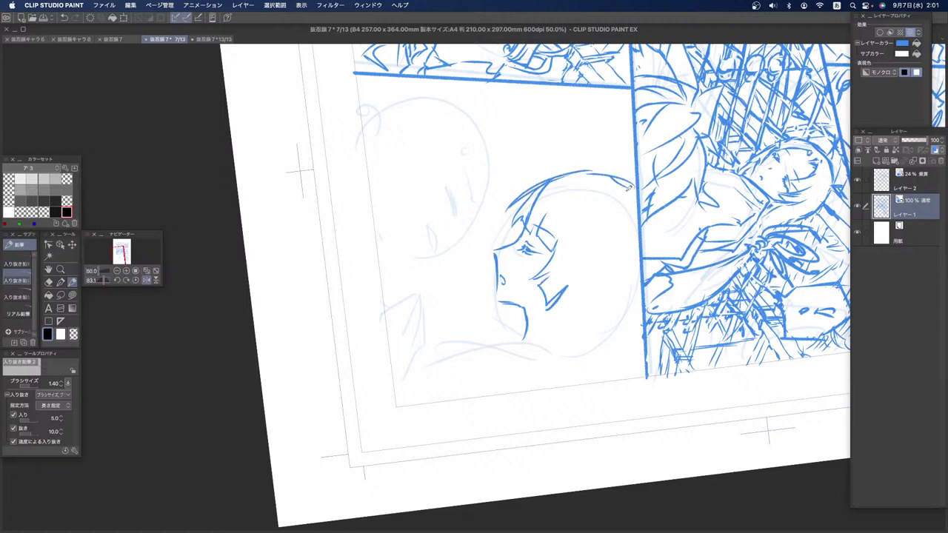
# Step: Draw the long hair strands flowing from beside the cheek and the back of the head to tapered ends
pyautogui.moveTo(510, 211)
pyautogui.mouseDown()
pyautogui.moveTo(510, 240)
pyautogui.moveTo(485, 288)
pyautogui.moveTo(490, 303)
pyautogui.moveTo(587, 263)
pyautogui.moveTo(538, 316)
pyautogui.moveTo(549, 321)
pyautogui.mouseUp()
pyautogui.moveTo(576, 292); pyautogui.dragTo(555, 379)
pyautogui.moveTo(575, 328); pyautogui.dragTo(567, 383)
pyautogui.moveTo(641, 302)
pyautogui.mouseDown()
pyautogui.moveTo(622, 337)
pyautogui.moveTo(631, 367)
pyautogui.mouseUp()
pyautogui.moveTo(580, 351)
pyautogui.mouseDown()
pyautogui.moveTo(585, 381)
pyautogui.moveTo(594, 379)
pyautogui.mouseUp()
pyautogui.moveTo(624, 333); pyautogui.dragTo(619, 371)
pyautogui.moveTo(616, 360); pyautogui.dragTo(609, 374)
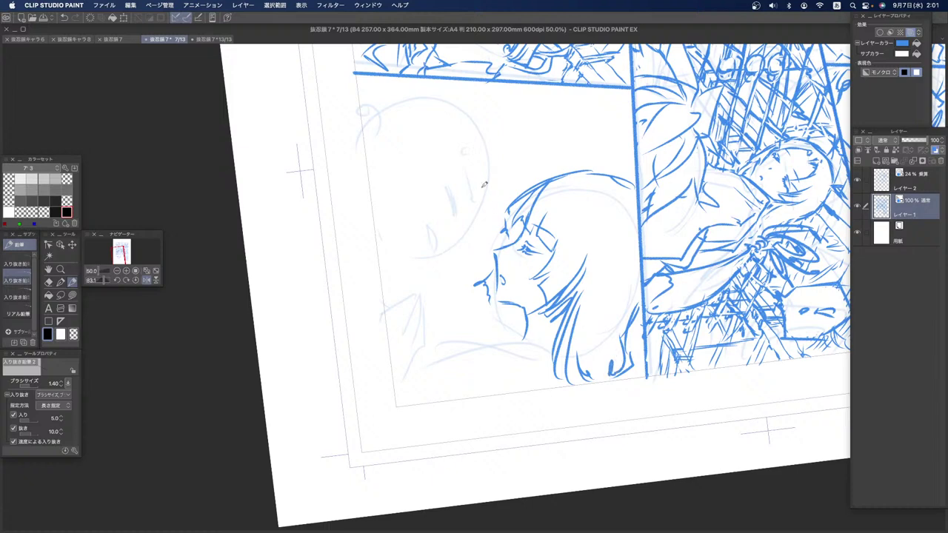
# Step: Sketch the second character's face contour, eye and mouth over the other rough head circle
pyautogui.click(147, 280)
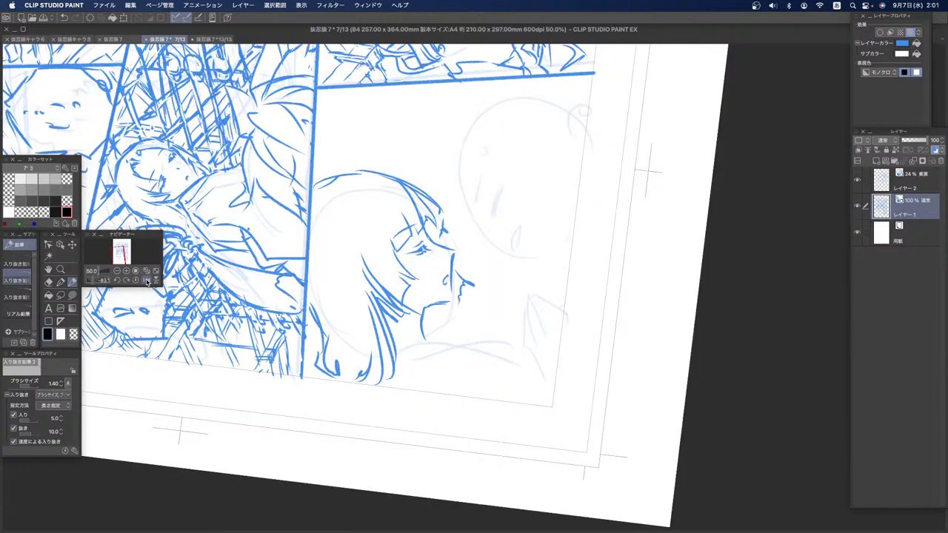
pyautogui.moveTo(473, 145)
pyautogui.mouseDown()
pyautogui.moveTo(473, 188)
pyautogui.moveTo(492, 225)
pyautogui.moveTo(484, 246)
pyautogui.moveTo(524, 273)
pyautogui.moveTo(551, 256)
pyautogui.moveTo(553, 278)
pyautogui.mouseUp()
pyautogui.press('super+z')
pyautogui.press('super+z')
pyautogui.moveTo(501, 210)
pyautogui.mouseDown()
pyautogui.moveTo(500, 220)
pyautogui.moveTo(488, 166)
pyautogui.mouseUp()
pyautogui.moveTo(520, 239); pyautogui.dragTo(517, 255)
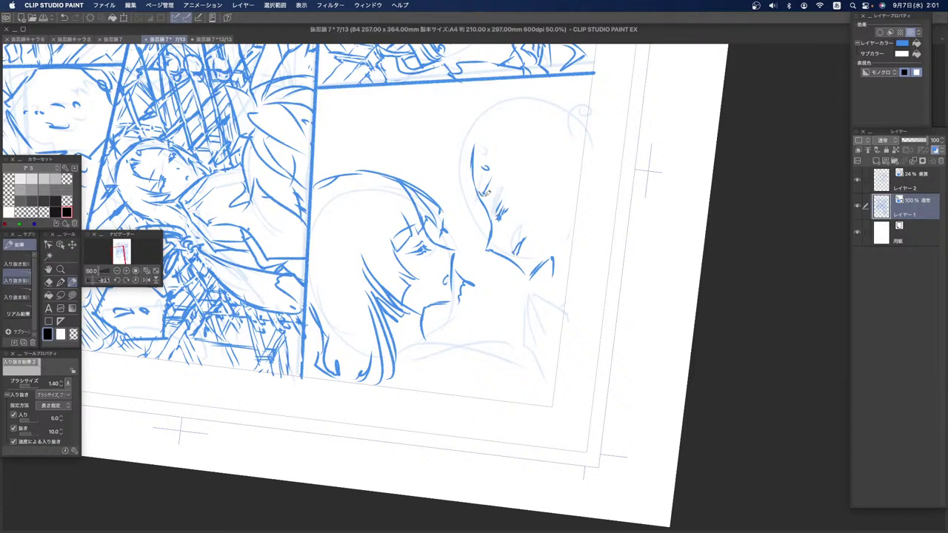
# Step: Sketch the second character's side locks, ear and long pointed fringe around the face
pyautogui.moveTo(459, 154)
pyautogui.mouseDown()
pyautogui.moveTo(454, 219)
pyautogui.moveTo(510, 246)
pyautogui.mouseUp()
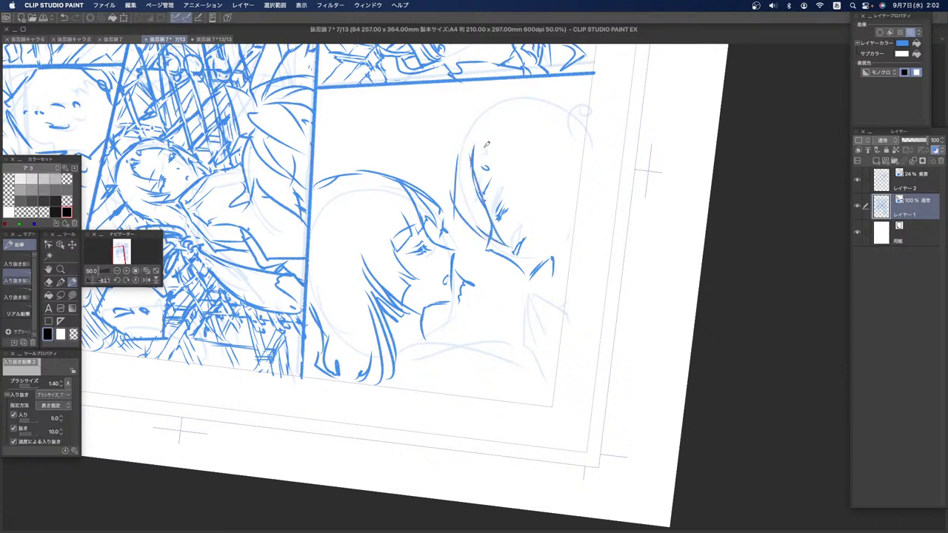
pyautogui.moveTo(480, 185); pyautogui.dragTo(549, 201)
pyautogui.moveTo(487, 146)
pyautogui.mouseDown()
pyautogui.moveTo(553, 199)
pyautogui.moveTo(529, 211)
pyautogui.moveTo(503, 197)
pyautogui.moveTo(555, 213)
pyautogui.moveTo(515, 252)
pyautogui.moveTo(544, 213)
pyautogui.moveTo(556, 227)
pyautogui.moveTo(544, 221)
pyautogui.moveTo(545, 187)
pyautogui.moveTo(557, 222)
pyautogui.moveTo(551, 191)
pyautogui.moveTo(581, 215)
pyautogui.mouseUp()
pyautogui.moveTo(465, 121); pyautogui.dragTo(526, 175)
pyautogui.moveTo(539, 125); pyautogui.dragTo(571, 146)
pyautogui.moveTo(457, 137)
pyautogui.mouseDown()
pyautogui.moveTo(446, 207)
pyautogui.moveTo(500, 268)
pyautogui.mouseUp()
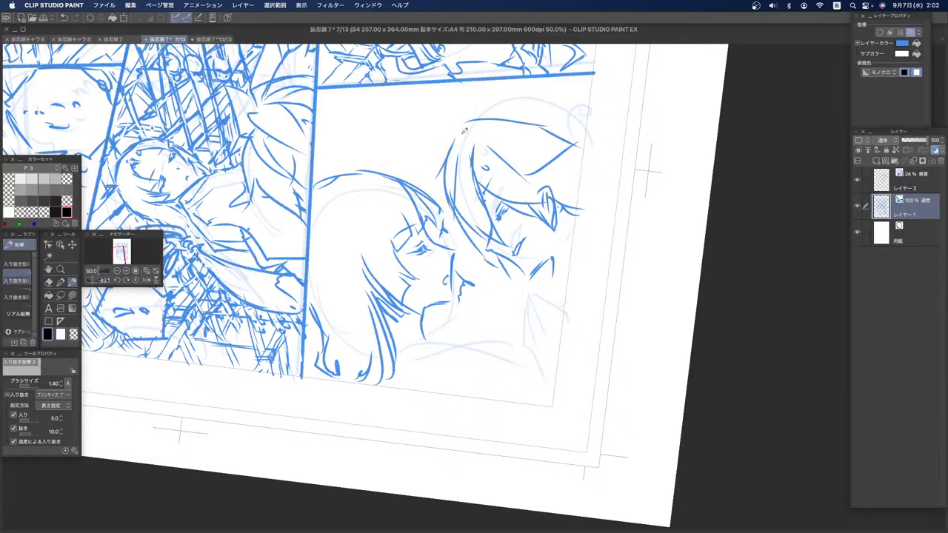
# Step: Add spiky hair tufts above the second character's head, reaching the panel borders
pyautogui.moveTo(443, 141); pyautogui.dragTo(474, 83)
pyautogui.moveTo(468, 117)
pyautogui.mouseDown()
pyautogui.moveTo(471, 72)
pyautogui.moveTo(471, 115)
pyautogui.mouseUp()
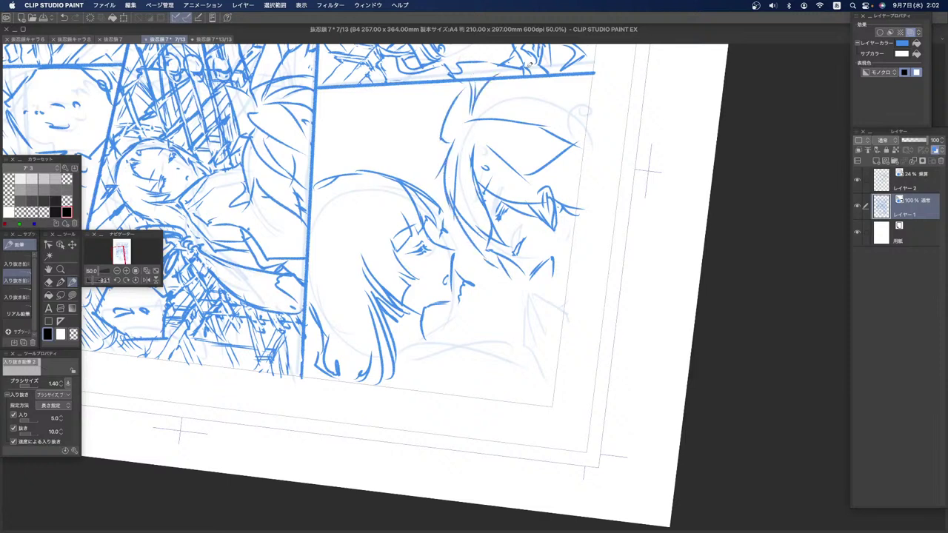
pyautogui.moveTo(521, 78); pyautogui.dragTo(494, 98)
pyautogui.moveTo(562, 89)
pyautogui.mouseDown()
pyautogui.moveTo(589, 92)
pyautogui.moveTo(594, 115)
pyautogui.mouseUp()
# Step: Sketch the second character's shoulder and clothing folds beyond the jaw, running to the panel edge
pyautogui.moveTo(561, 266)
pyautogui.mouseDown()
pyautogui.moveTo(530, 315)
pyautogui.moveTo(566, 274)
pyautogui.mouseUp()
pyautogui.press('super+z')
pyautogui.press('super+z')
pyautogui.moveTo(523, 328); pyautogui.dragTo(519, 363)
pyautogui.moveTo(546, 322)
pyautogui.mouseDown()
pyautogui.moveTo(548, 357)
pyautogui.moveTo(520, 324)
pyautogui.moveTo(533, 297)
pyautogui.moveTo(535, 321)
pyautogui.moveTo(545, 290)
pyautogui.moveTo(547, 310)
pyautogui.moveTo(525, 323)
pyautogui.moveTo(548, 283)
pyautogui.moveTo(521, 323)
pyautogui.moveTo(528, 303)
pyautogui.moveTo(518, 316)
pyautogui.moveTo(523, 339)
pyautogui.mouseUp()
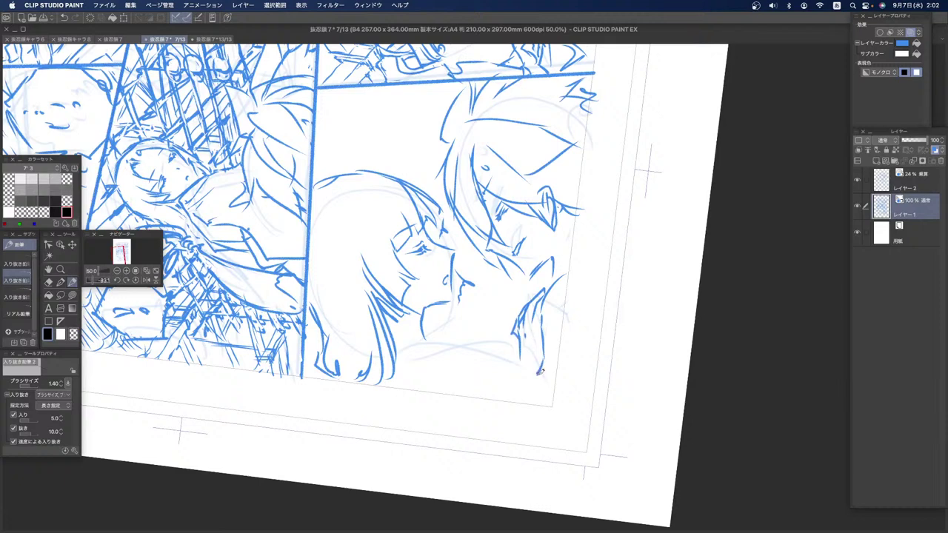
pyautogui.moveTo(518, 362)
pyautogui.mouseDown()
pyautogui.moveTo(524, 392)
pyautogui.moveTo(545, 388)
pyautogui.moveTo(542, 373)
pyautogui.moveTo(551, 404)
pyautogui.mouseUp()
pyautogui.moveTo(561, 285)
pyautogui.mouseDown()
pyautogui.moveTo(558, 313)
pyautogui.moveTo(567, 288)
pyautogui.mouseUp()
pyautogui.moveTo(549, 293); pyautogui.dragTo(575, 250)
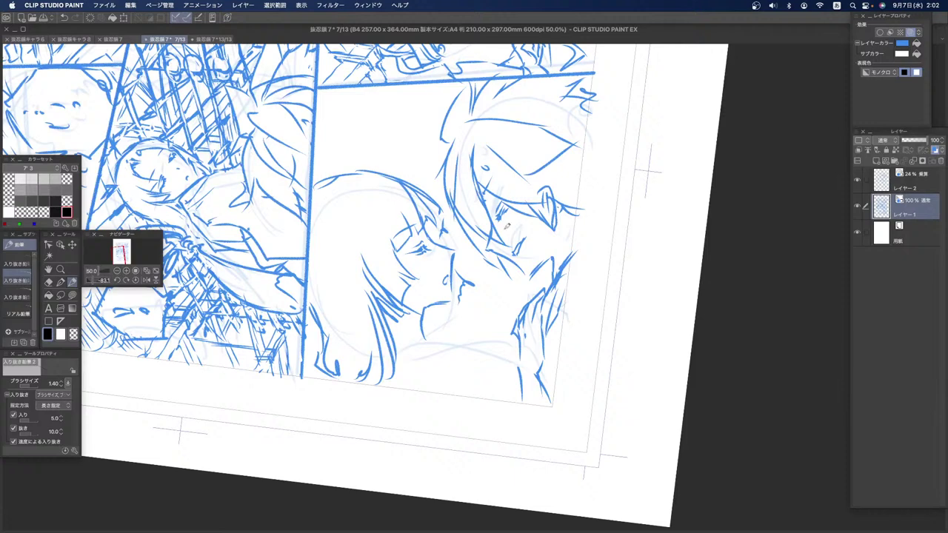
# Step: Sketch the first character's neck, shoulder and collar with short crossing strokes below the chin
pyautogui.moveTo(420, 322)
pyautogui.mouseDown()
pyautogui.moveTo(397, 353)
pyautogui.moveTo(439, 325)
pyautogui.moveTo(396, 379)
pyautogui.mouseUp()
pyautogui.moveTo(447, 332); pyautogui.dragTo(400, 376)
pyautogui.moveTo(438, 326)
pyautogui.mouseDown()
pyautogui.moveTo(446, 339)
pyautogui.moveTo(468, 338)
pyautogui.moveTo(475, 356)
pyautogui.moveTo(413, 394)
pyautogui.mouseUp()
pyautogui.moveTo(447, 355)
pyautogui.mouseDown()
pyautogui.moveTo(457, 351)
pyautogui.moveTo(446, 370)
pyautogui.mouseUp()
pyautogui.moveTo(456, 342); pyautogui.dragTo(498, 392)
# Step: Erase overlapping lines of the first character's hair using the transparent colour, and redraw the hair gathered at the panel's corner
pyautogui.click(73, 334)
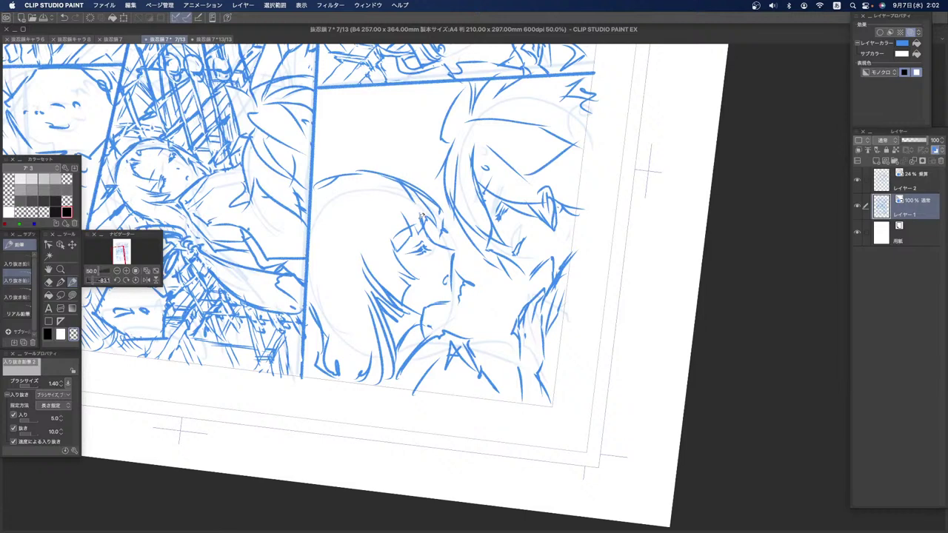
pyautogui.moveTo(416, 200)
pyautogui.mouseDown()
pyautogui.moveTo(389, 179)
pyautogui.moveTo(427, 198)
pyautogui.mouseUp()
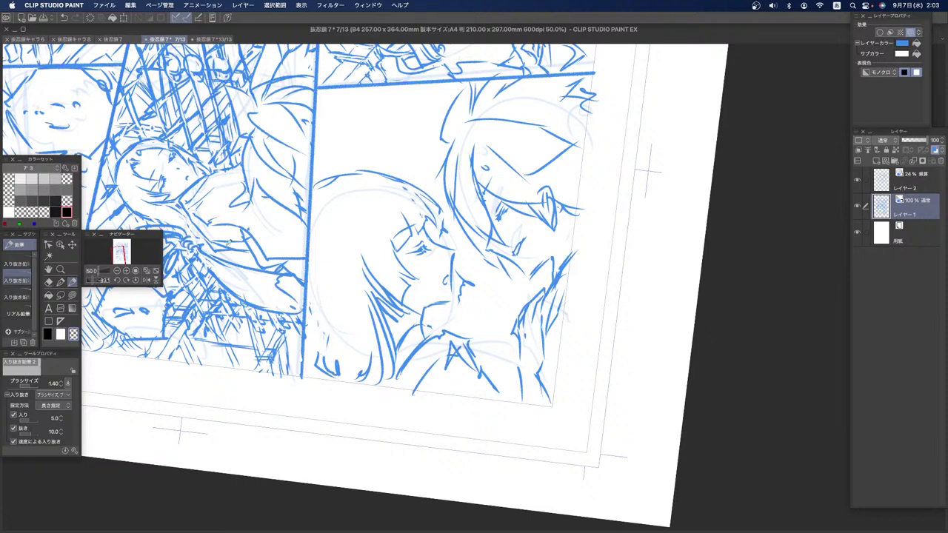
pyautogui.click(135, 280)
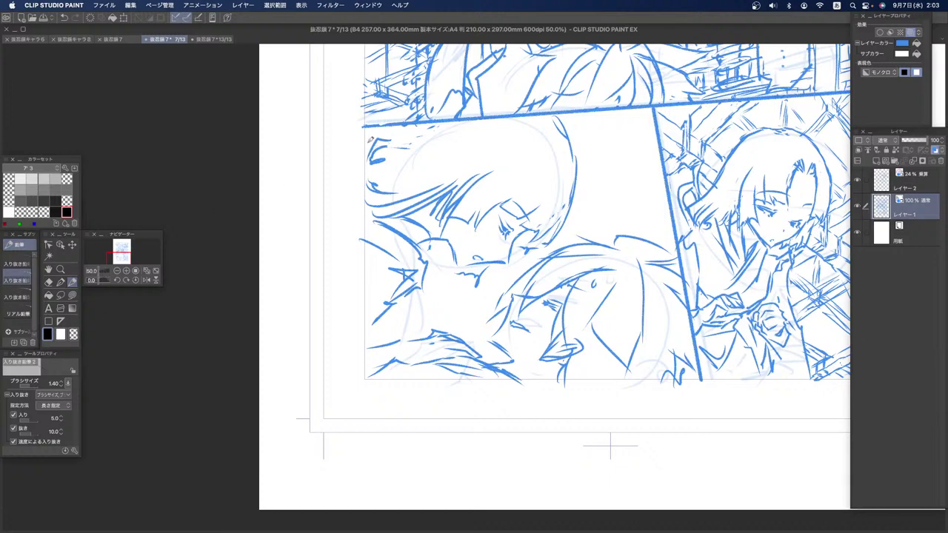
pyautogui.moveTo(369, 137)
pyautogui.mouseDown()
pyautogui.moveTo(426, 122)
pyautogui.moveTo(400, 127)
pyautogui.mouseUp()
pyautogui.moveTo(454, 255)
pyautogui.mouseDown()
pyautogui.moveTo(440, 259)
pyautogui.moveTo(445, 245)
pyautogui.moveTo(433, 252)
pyautogui.moveTo(445, 253)
pyautogui.moveTo(437, 270)
pyautogui.moveTo(432, 256)
pyautogui.moveTo(450, 272)
pyautogui.moveTo(455, 263)
pyautogui.mouseUp()
pyautogui.press('super+z')
pyautogui.press('super+z')
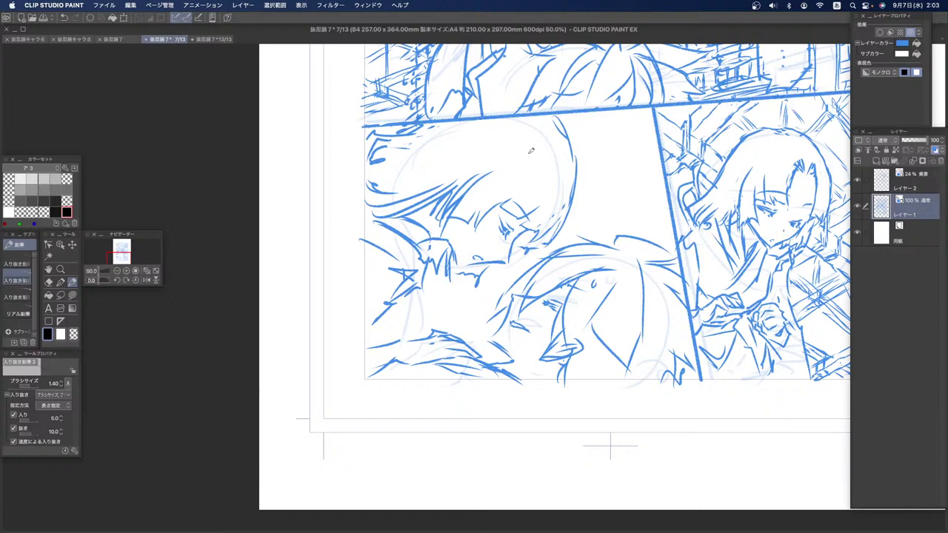
# Step: Add strands to the first character's fringe and to the side hair falling past the cheek
pyautogui.moveTo(524, 242); pyautogui.dragTo(533, 230)
pyautogui.moveTo(562, 172); pyautogui.dragTo(544, 233)
pyautogui.moveTo(567, 194); pyautogui.dragTo(542, 243)
pyautogui.moveTo(548, 181); pyautogui.dragTo(546, 198)
pyautogui.moveTo(547, 197)
pyautogui.mouseDown()
pyautogui.moveTo(526, 224)
pyautogui.moveTo(530, 212)
pyautogui.moveTo(518, 209)
pyautogui.moveTo(474, 234)
pyautogui.moveTo(479, 241)
pyautogui.moveTo(472, 234)
pyautogui.mouseUp()
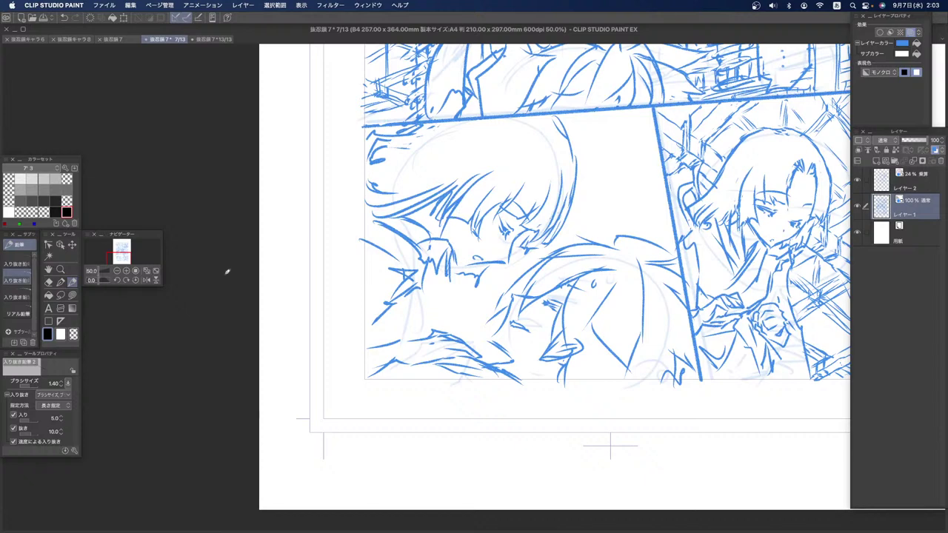
# Step: Draw strands sweeping over the first character's crown and long curved locks in the tied bundle at the panel edge
pyautogui.click(72, 334)
pyautogui.click(47, 334)
pyautogui.moveTo(449, 182); pyautogui.dragTo(531, 143)
pyautogui.press('super+z')
pyautogui.moveTo(442, 189); pyautogui.dragTo(482, 152)
pyautogui.moveTo(367, 173); pyautogui.dragTo(376, 181)
pyautogui.moveTo(395, 136)
pyautogui.mouseDown()
pyautogui.moveTo(365, 158)
pyautogui.moveTo(382, 131)
pyautogui.moveTo(377, 123)
pyautogui.moveTo(441, 146)
pyautogui.mouseUp()
pyautogui.moveTo(371, 171); pyautogui.dragTo(446, 157)
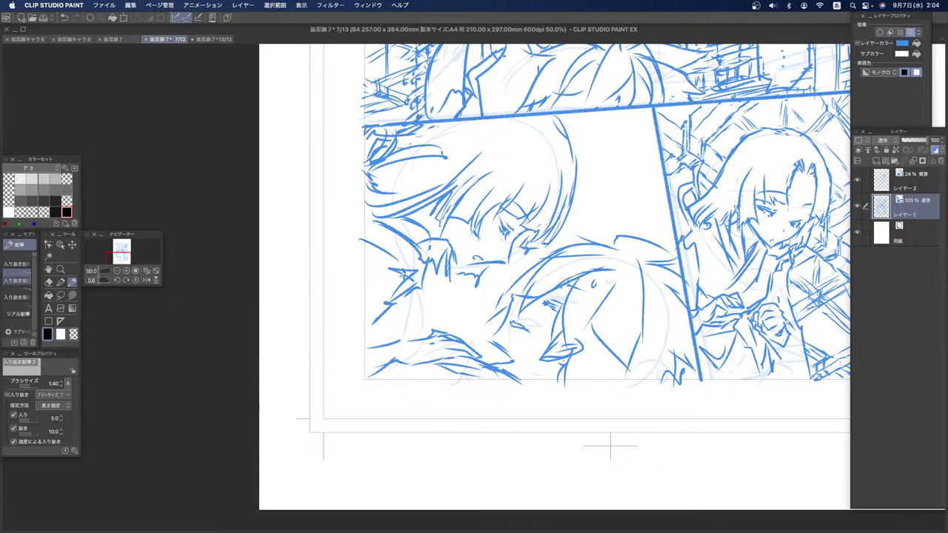
pyautogui.moveTo(373, 276); pyautogui.dragTo(395, 275)
pyautogui.moveTo(366, 256); pyautogui.dragTo(402, 274)
pyautogui.moveTo(390, 275); pyautogui.dragTo(379, 290)
pyautogui.press('super+z')
pyautogui.press('super+z')
pyautogui.press('super+z')
pyautogui.press('super+z')
pyautogui.press('super+z')
pyautogui.press('super+shift+z')
# Step: Erase the first character's shoulder and collar lines and the excess side hair strands with the rough eraser at size 2.10
pyautogui.moveTo(101, 282); pyautogui.dragTo(99, 284)
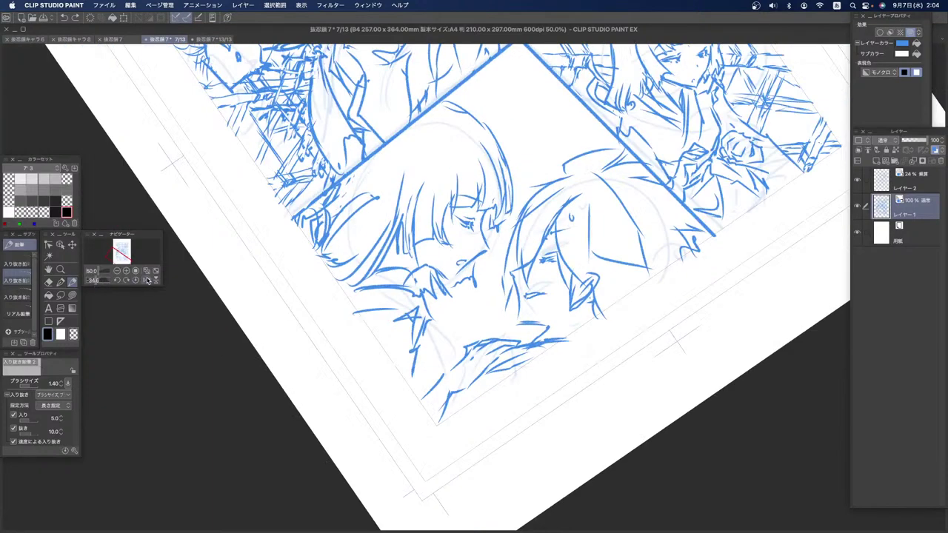
pyautogui.click(145, 281)
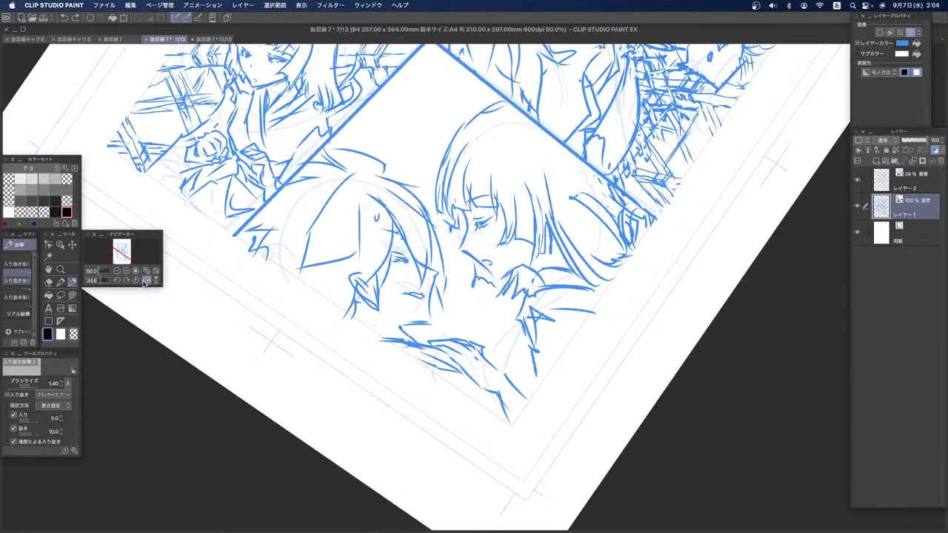
pyautogui.click(48, 281)
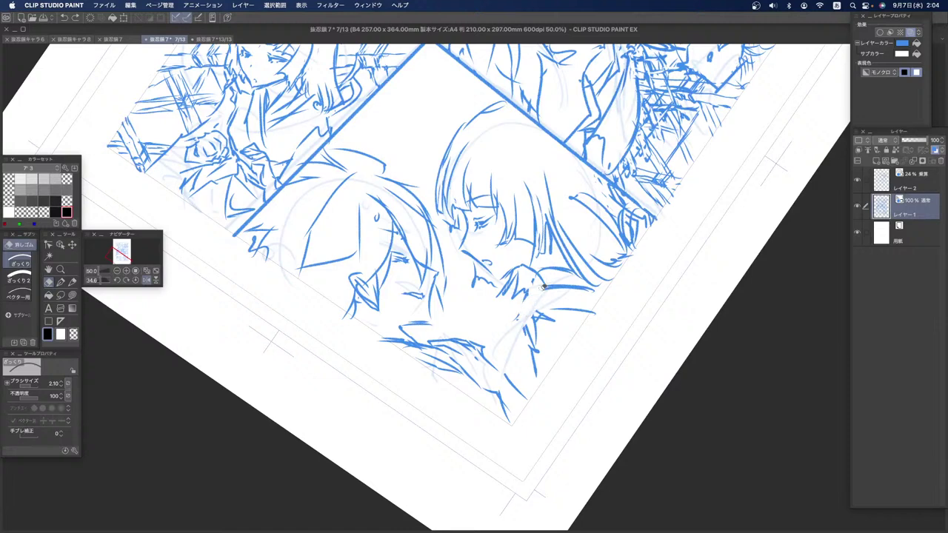
pyautogui.moveTo(559, 276)
pyautogui.mouseDown()
pyautogui.moveTo(538, 325)
pyautogui.moveTo(546, 299)
pyautogui.moveTo(536, 295)
pyautogui.moveTo(518, 322)
pyautogui.moveTo(556, 284)
pyautogui.moveTo(593, 331)
pyautogui.moveTo(579, 281)
pyautogui.moveTo(548, 332)
pyautogui.moveTo(544, 310)
pyautogui.moveTo(543, 358)
pyautogui.mouseUp()
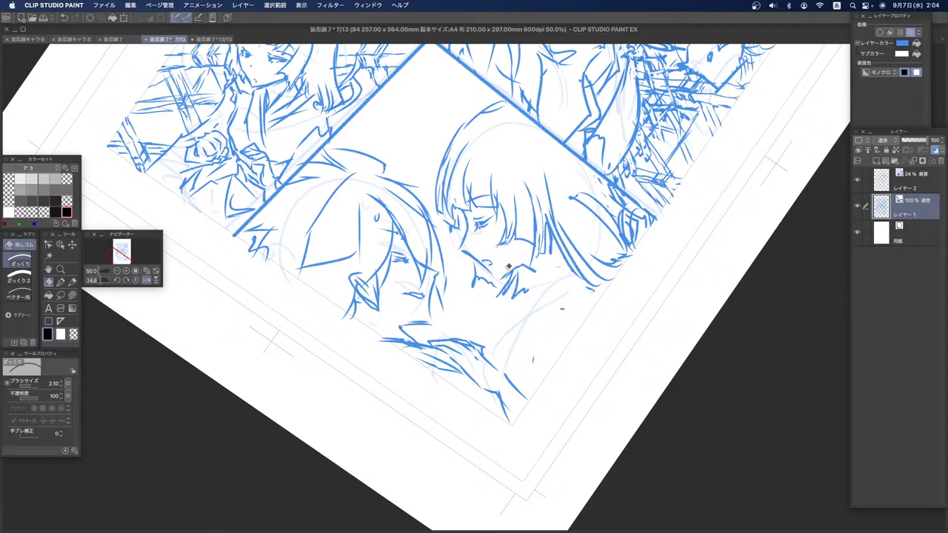
pyautogui.moveTo(522, 256); pyautogui.dragTo(533, 268)
pyautogui.moveTo(541, 209)
pyautogui.mouseDown()
pyautogui.moveTo(565, 267)
pyautogui.moveTo(552, 214)
pyautogui.moveTo(553, 242)
pyautogui.mouseUp()
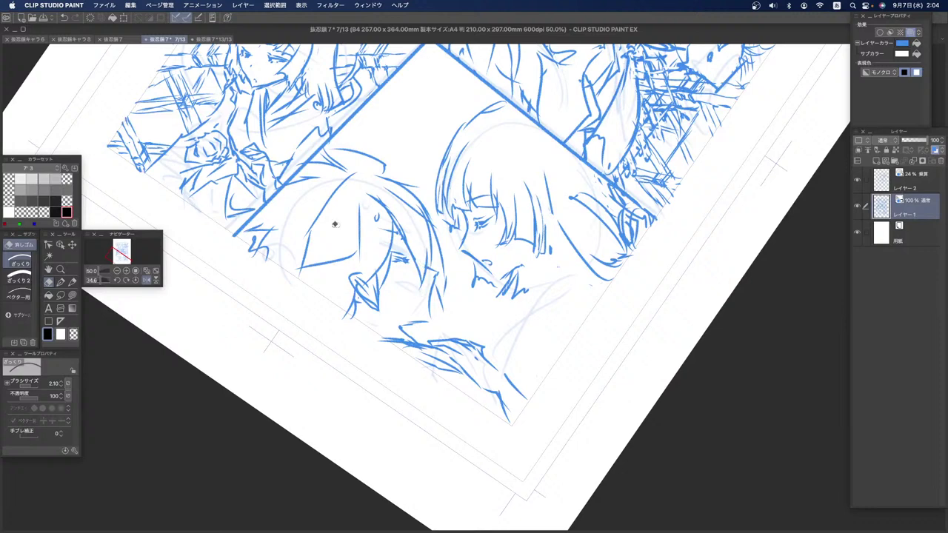
# Step: Redraw the first character's collar, rounded shoulder, sleeve folds and upper arm with the 1.40 tapered pencil
pyautogui.click(72, 281)
pyautogui.moveTo(501, 281)
pyautogui.mouseDown()
pyautogui.moveTo(532, 258)
pyautogui.moveTo(519, 265)
pyautogui.moveTo(533, 282)
pyautogui.mouseUp()
pyautogui.moveTo(527, 325)
pyautogui.mouseDown()
pyautogui.moveTo(539, 277)
pyautogui.moveTo(564, 260)
pyautogui.moveTo(528, 326)
pyautogui.mouseUp()
pyautogui.moveTo(555, 287)
pyautogui.mouseDown()
pyautogui.moveTo(600, 273)
pyautogui.moveTo(554, 268)
pyautogui.mouseUp()
pyautogui.moveTo(531, 327)
pyautogui.mouseDown()
pyautogui.moveTo(547, 311)
pyautogui.moveTo(534, 335)
pyautogui.moveTo(574, 306)
pyautogui.moveTo(548, 345)
pyautogui.mouseUp()
pyautogui.moveTo(555, 339); pyautogui.dragTo(592, 309)
pyautogui.moveTo(532, 326)
pyautogui.mouseDown()
pyautogui.moveTo(547, 381)
pyautogui.moveTo(544, 368)
pyautogui.moveTo(514, 420)
pyautogui.mouseUp()
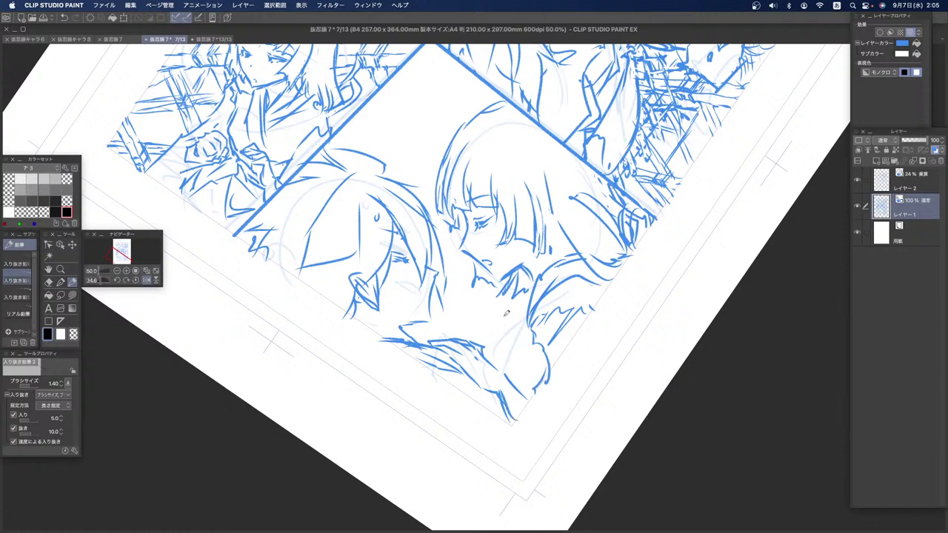
# Step: Sketch the first character's hand and bent forearm against the other's shoulder, and add strands to the tied hair
pyautogui.moveTo(492, 323)
pyautogui.mouseDown()
pyautogui.moveTo(521, 321)
pyautogui.moveTo(518, 335)
pyautogui.mouseUp()
pyautogui.moveTo(485, 321)
pyautogui.mouseDown()
pyautogui.moveTo(453, 334)
pyautogui.moveTo(518, 338)
pyautogui.moveTo(505, 339)
pyautogui.moveTo(536, 356)
pyautogui.moveTo(534, 382)
pyautogui.mouseUp()
pyautogui.press('super+z')
pyautogui.moveTo(537, 349)
pyautogui.mouseDown()
pyautogui.moveTo(511, 389)
pyautogui.moveTo(536, 357)
pyautogui.mouseUp()
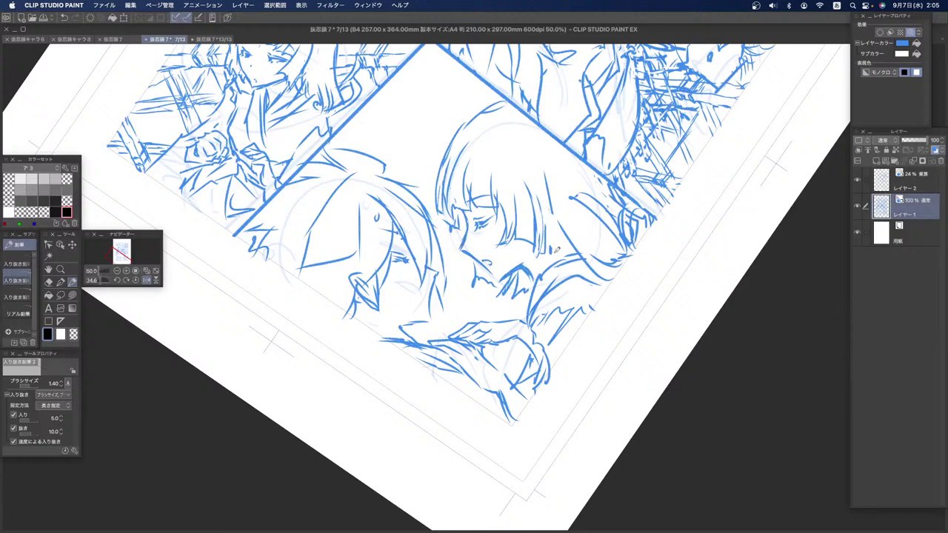
pyautogui.moveTo(574, 258); pyautogui.dragTo(609, 283)
pyautogui.moveTo(582, 209)
pyautogui.mouseDown()
pyautogui.moveTo(635, 259)
pyautogui.moveTo(613, 256)
pyautogui.mouseUp()
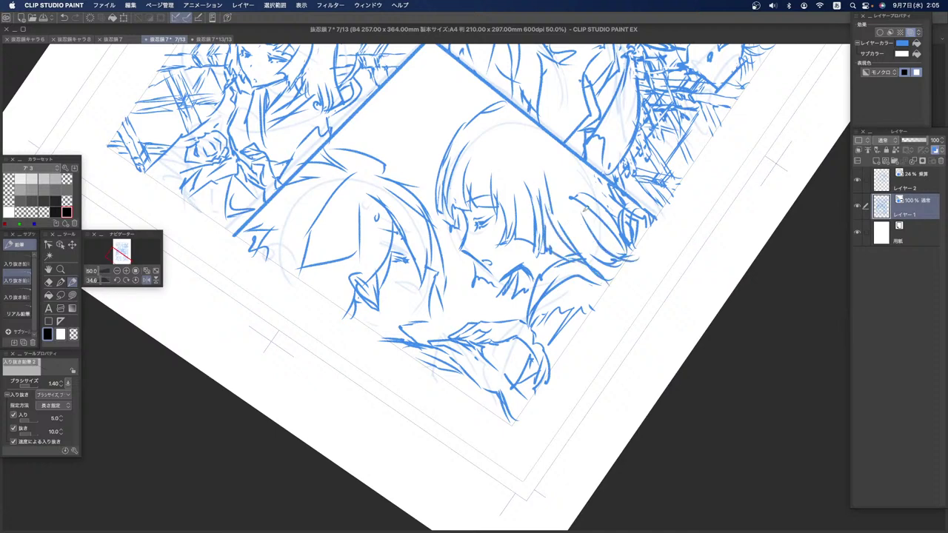
pyautogui.moveTo(399, 326); pyautogui.dragTo(433, 316)
# Step: Draw the second character's small open mouth and an extra sweat drop on the face
pyautogui.click(147, 281)
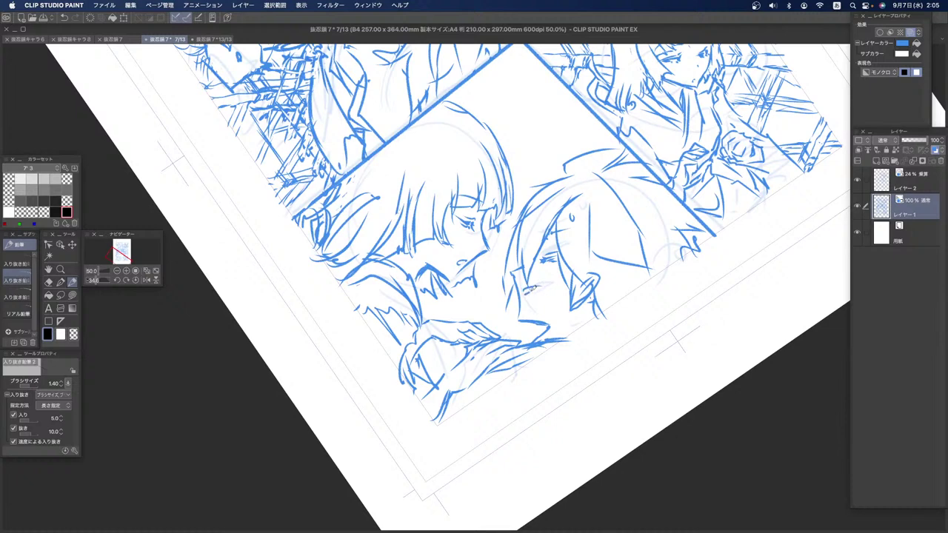
pyautogui.press('super+z')
pyautogui.press('super+z')
pyautogui.moveTo(560, 282); pyautogui.dragTo(547, 281)
pyautogui.press('super+z')
pyautogui.press('super+z')
pyautogui.moveTo(539, 226); pyautogui.dragTo(547, 236)
pyautogui.moveTo(573, 235)
pyautogui.mouseDown()
pyautogui.moveTo(575, 248)
pyautogui.moveTo(576, 234)
pyautogui.mouseUp()
# Step: Add short broken tremble marks around the second character, and pointed hair strands behind the ear and along the panel edge
pyautogui.moveTo(529, 327); pyautogui.dragTo(530, 330)
pyautogui.moveTo(519, 330); pyautogui.dragTo(521, 333)
pyautogui.moveTo(590, 301); pyautogui.dragTo(592, 329)
pyautogui.moveTo(567, 277); pyautogui.dragTo(575, 331)
pyautogui.moveTo(603, 295)
pyautogui.mouseDown()
pyautogui.moveTo(630, 287)
pyautogui.moveTo(645, 268)
pyautogui.mouseUp()
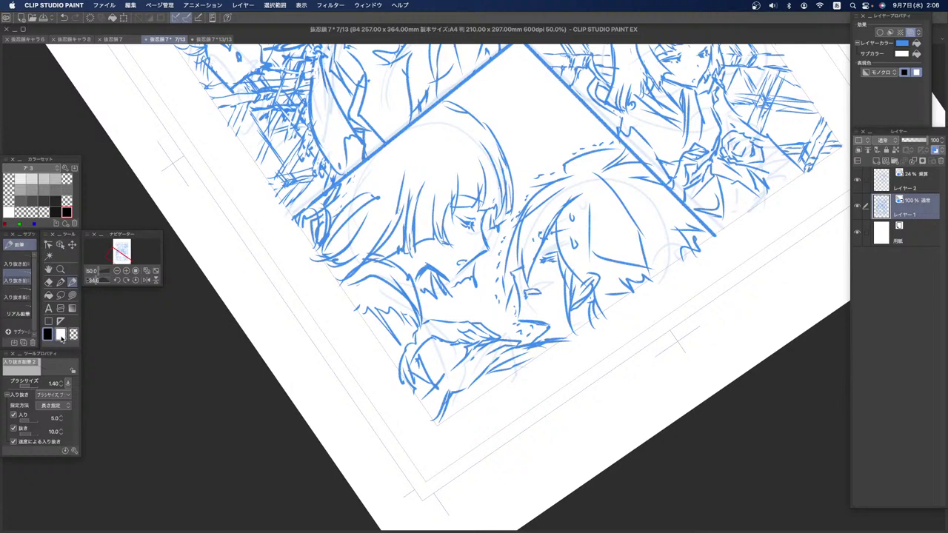
# Step: Show the whole page upright and make the 24% multiply layer レイヤー 2 active
pyautogui.click(136, 280)
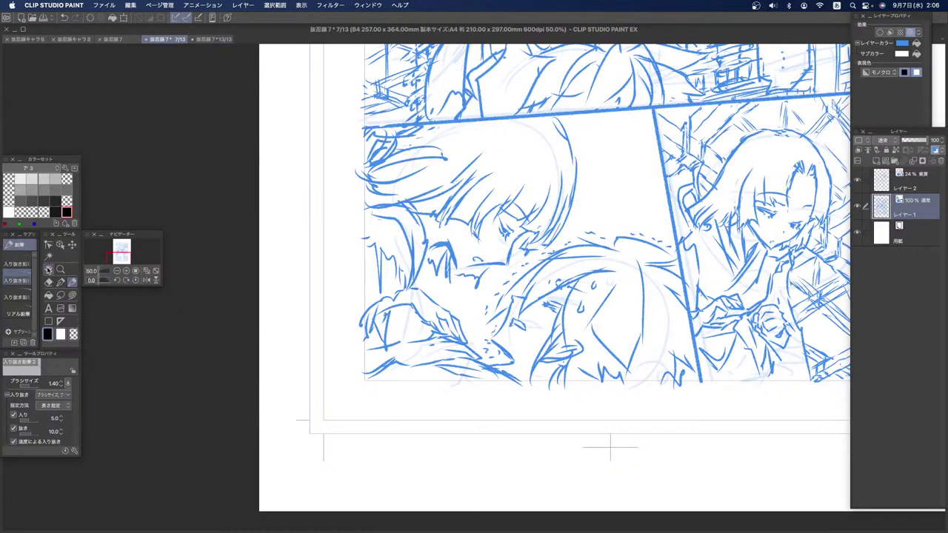
pyautogui.doubleClick(48, 269)
pyautogui.click(883, 175)
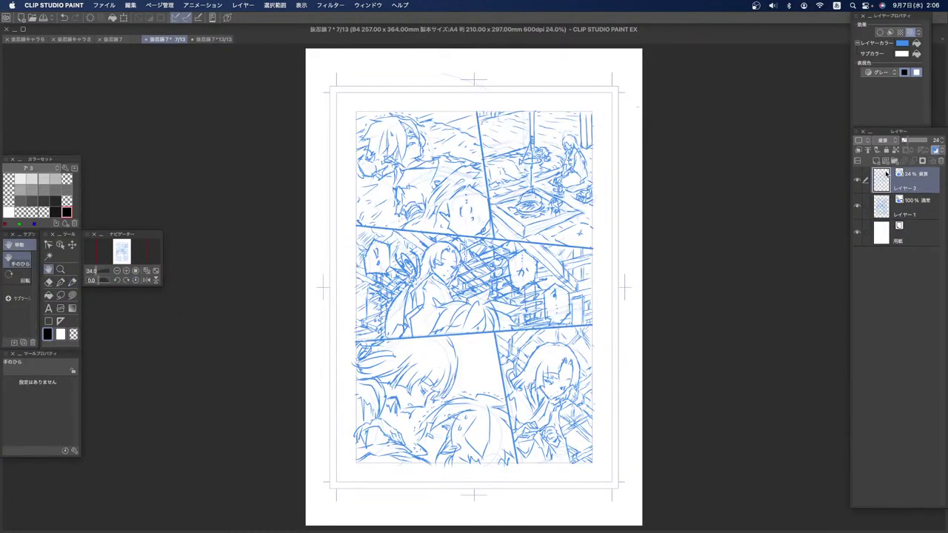
# Step: Set レイヤー 2 to 100% opacity and clear the old rough drawing from it
pyautogui.click(911, 140)
pyautogui.moveTo(911, 141); pyautogui.dragTo(940, 143)
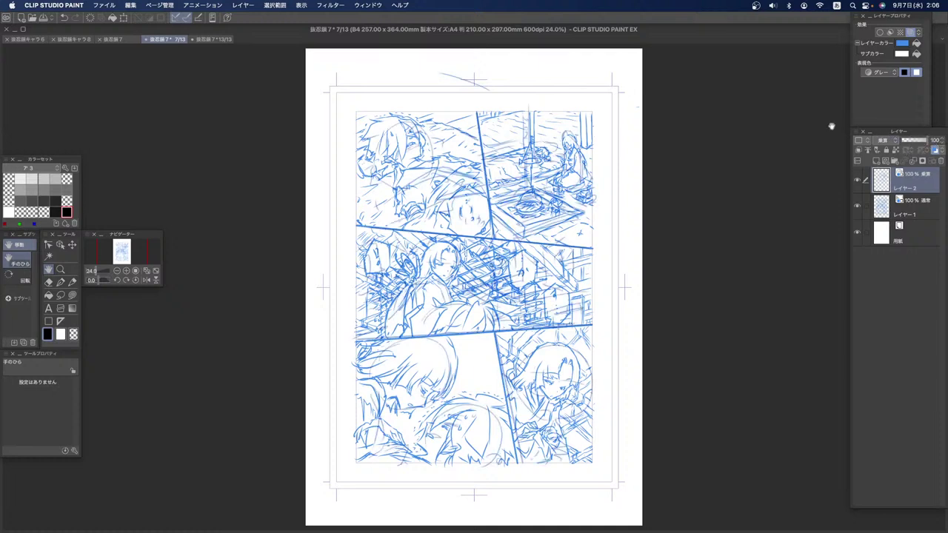
pyautogui.click(90, 17)
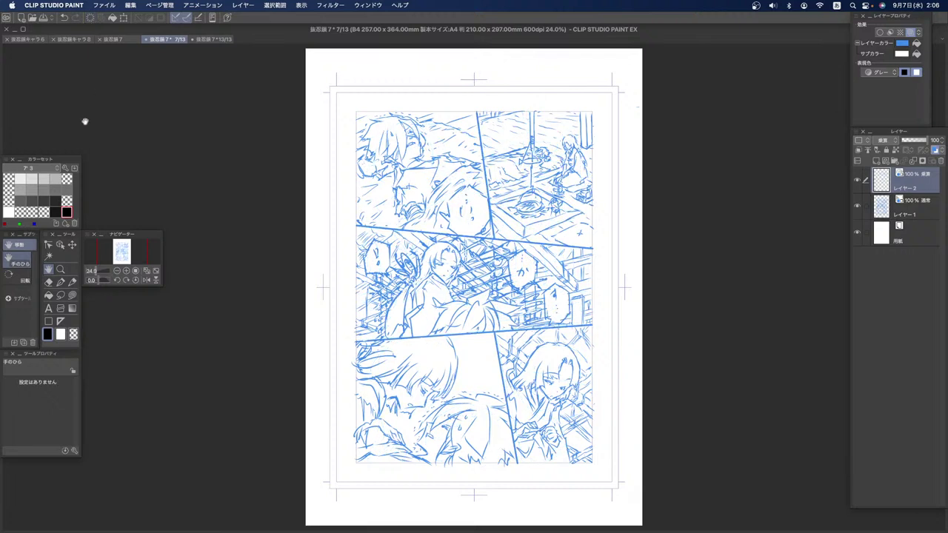
# Step: Fill the whole panel area on レイヤー 2 with the palest grey using the 投げなわ塗り lasso fill
pyautogui.click(71, 294)
pyautogui.click(20, 178)
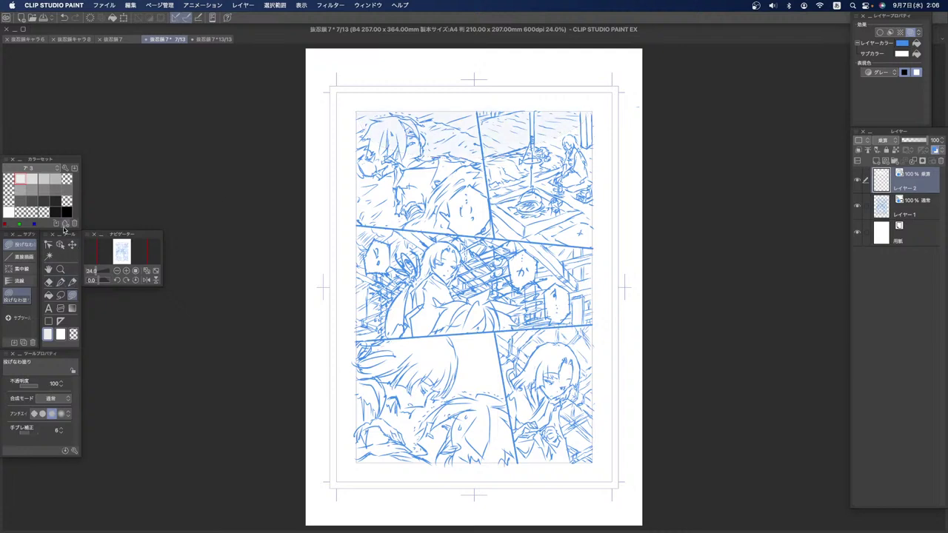
pyautogui.click(97, 272)
pyautogui.moveTo(98, 272); pyautogui.dragTo(96, 273)
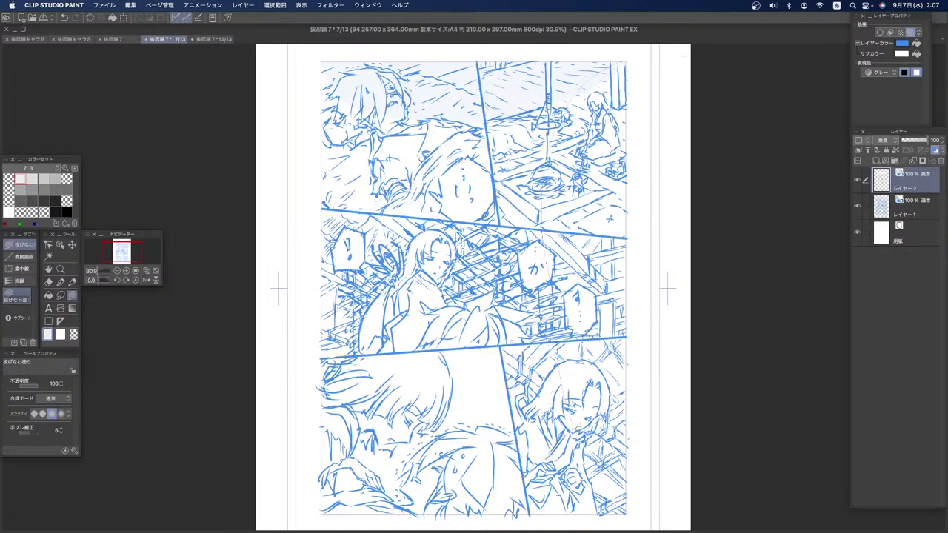
pyautogui.moveTo(628, 510)
pyautogui.mouseDown()
pyautogui.moveTo(501, 431)
pyautogui.moveTo(379, 459)
pyautogui.moveTo(324, 511)
pyautogui.moveTo(347, 503)
pyautogui.moveTo(410, 428)
pyautogui.moveTo(392, 116)
pyautogui.moveTo(347, 106)
pyautogui.moveTo(323, 62)
pyautogui.mouseUp()
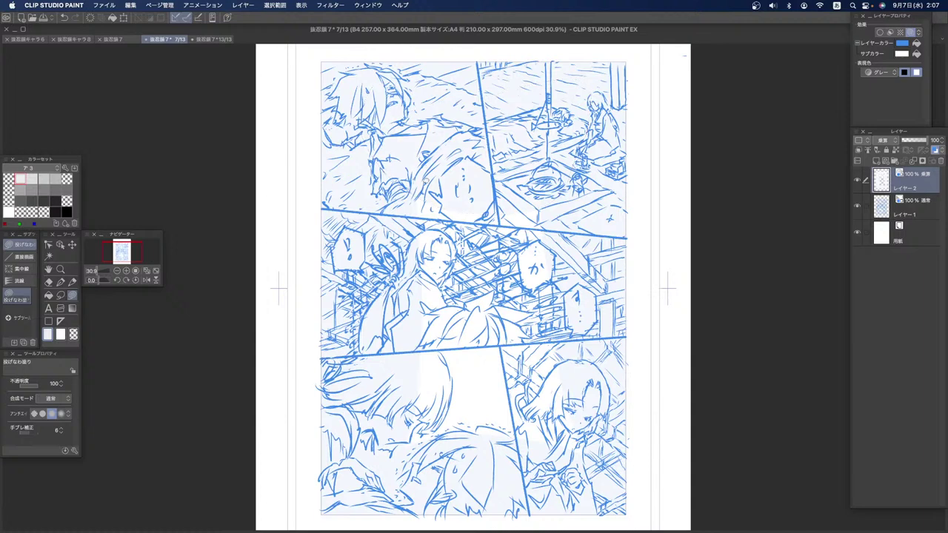
pyautogui.moveTo(414, 391)
pyautogui.mouseDown()
pyautogui.moveTo(582, 318)
pyautogui.moveTo(491, 251)
pyautogui.mouseUp()
pyautogui.moveTo(524, 481); pyautogui.dragTo(514, 297)
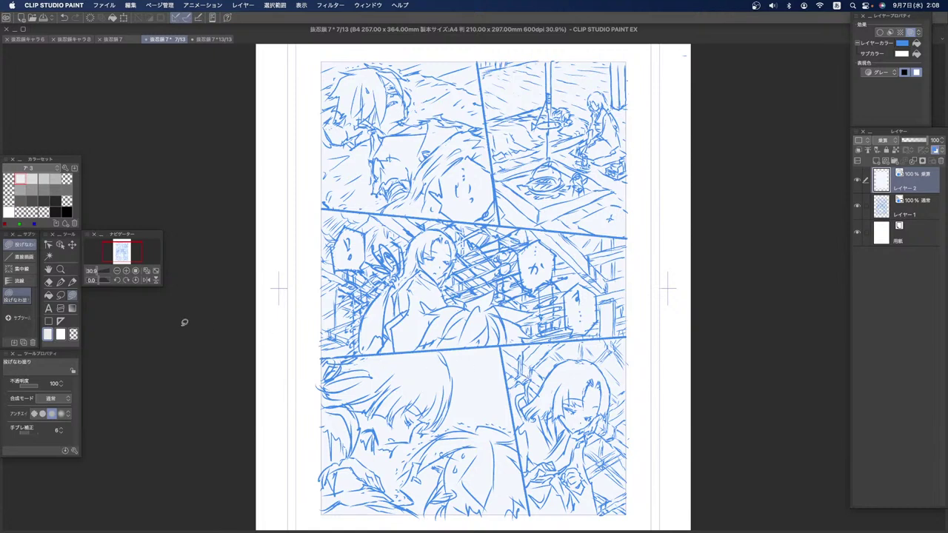
# Step: Lasso the two faces in the last panel on レイヤー 1, scale them to 90%, tilt them slightly clockwise and reposition them inside the frame
pyautogui.click(61, 294)
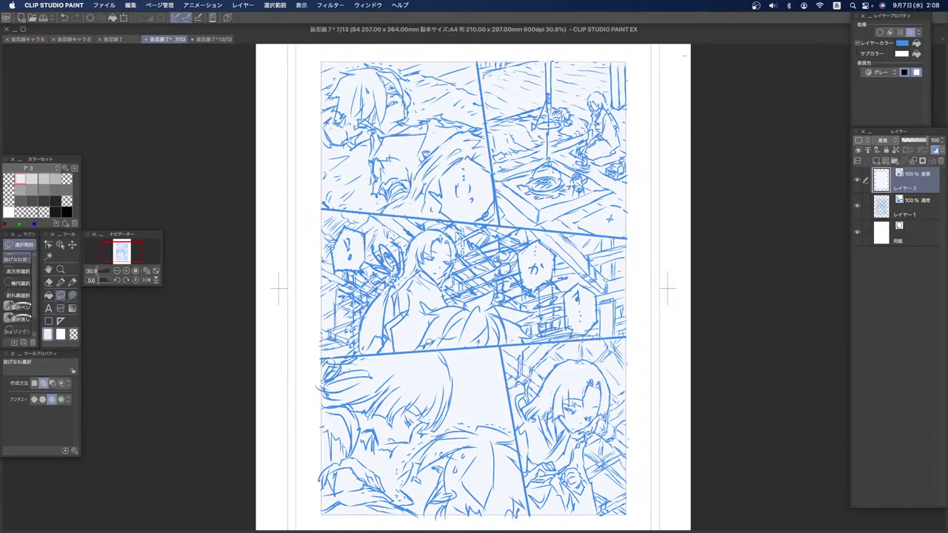
pyautogui.click(880, 208)
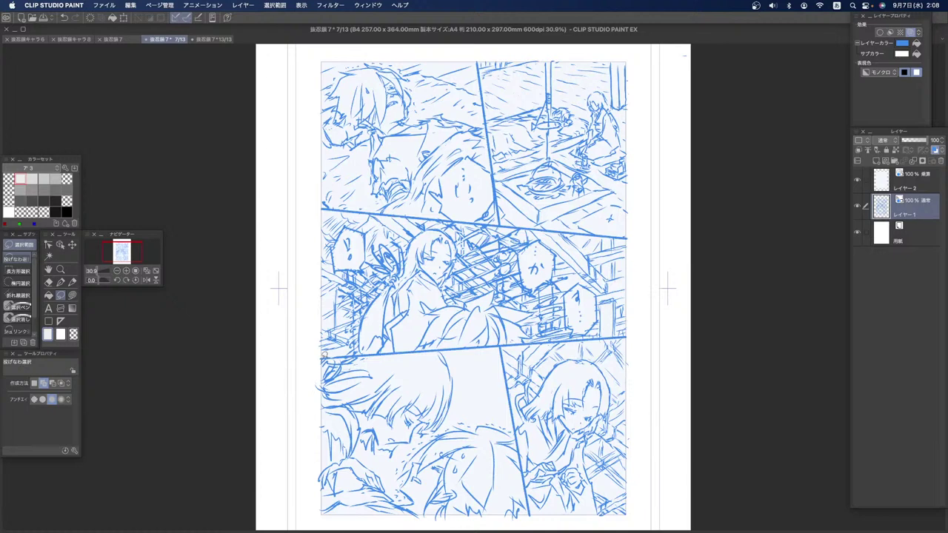
pyautogui.moveTo(323, 357)
pyautogui.mouseDown()
pyautogui.moveTo(298, 418)
pyautogui.moveTo(295, 496)
pyautogui.moveTo(318, 517)
pyautogui.moveTo(526, 523)
pyautogui.moveTo(496, 416)
pyautogui.moveTo(477, 376)
pyautogui.moveTo(445, 347)
pyautogui.mouseUp()
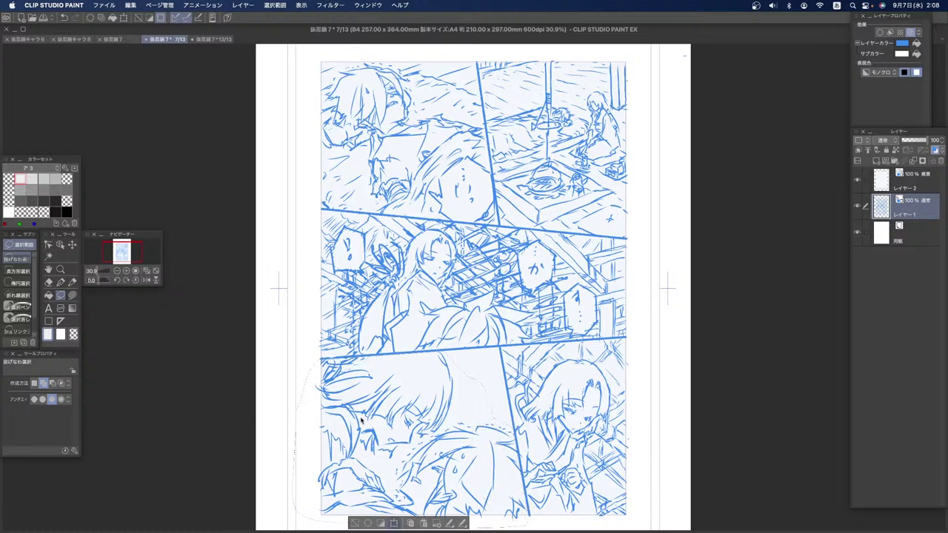
pyautogui.click(394, 523)
pyautogui.moveTo(292, 351); pyautogui.dragTo(322, 367)
pyautogui.moveTo(392, 411); pyautogui.dragTo(388, 402)
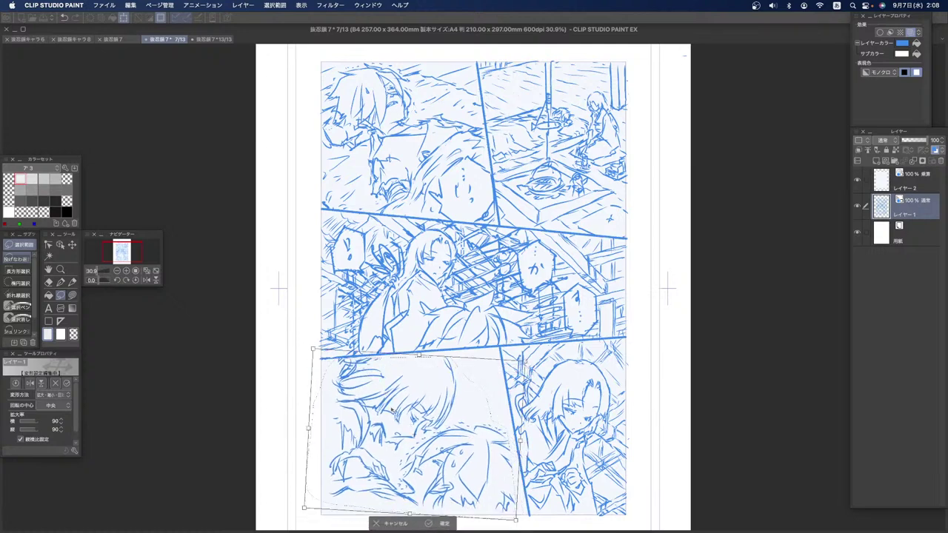
pyautogui.moveTo(391, 411); pyautogui.dragTo(399, 419)
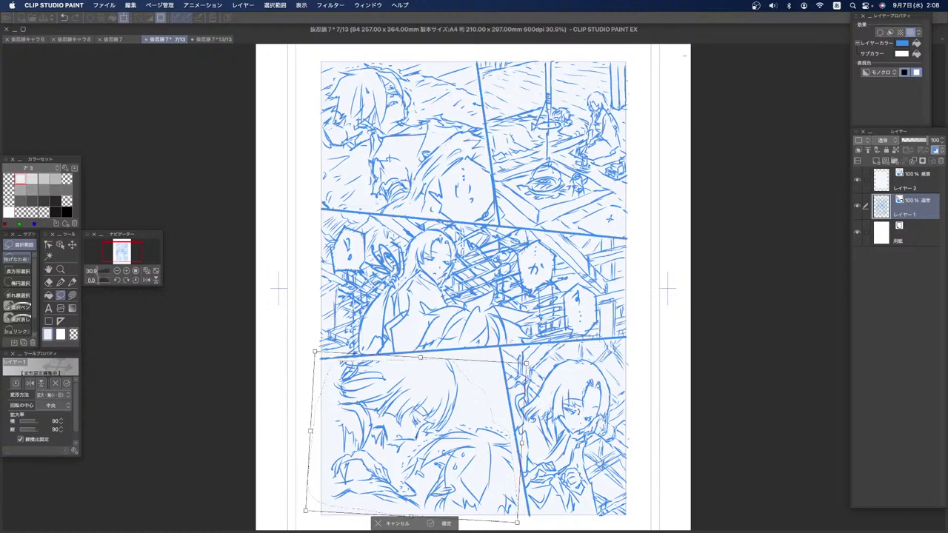
pyautogui.moveTo(526, 364); pyautogui.dragTo(530, 370)
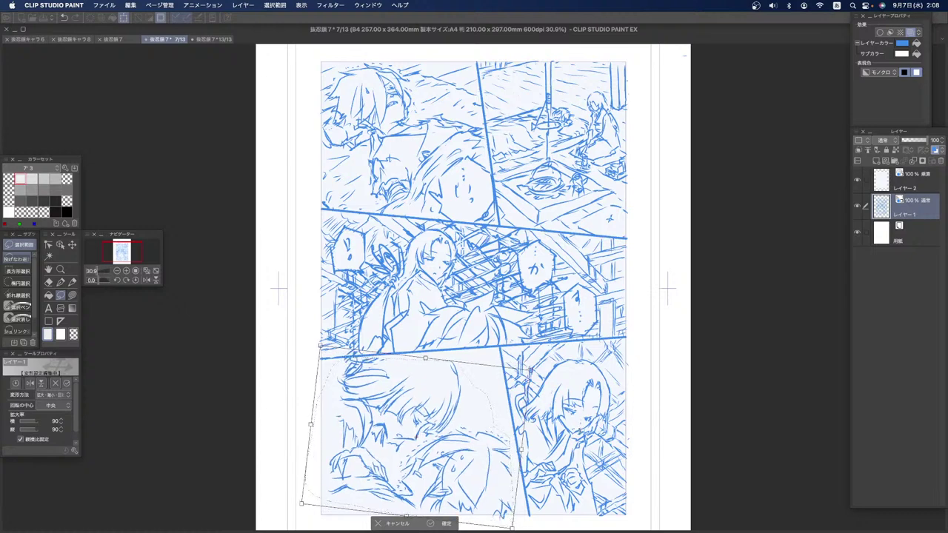
pyautogui.moveTo(575, 429); pyautogui.dragTo(576, 421)
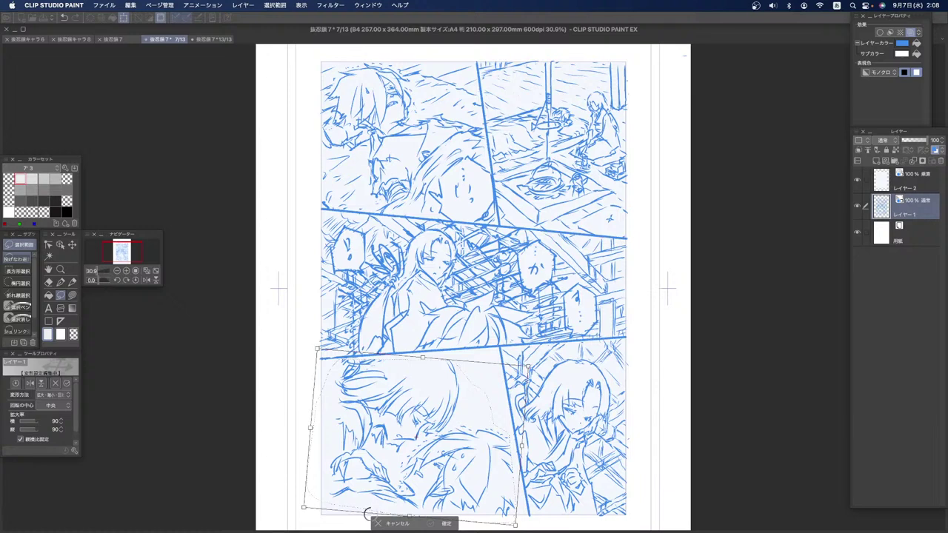
pyautogui.press('Return')
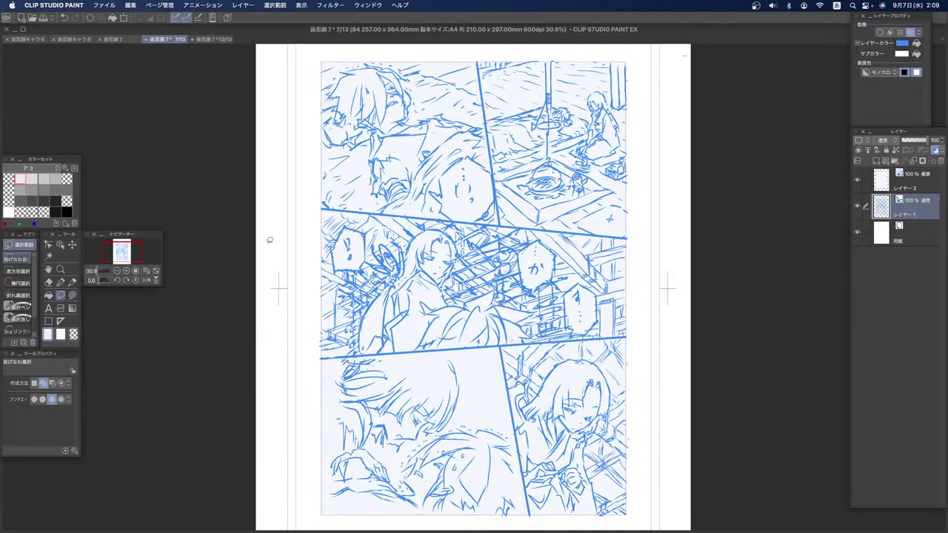
# Step: Extend the second character's hair from the crown toward the panel's bottom edge and add strands around the ear with the black pencil
pyautogui.moveTo(100, 282); pyautogui.dragTo(97, 288)
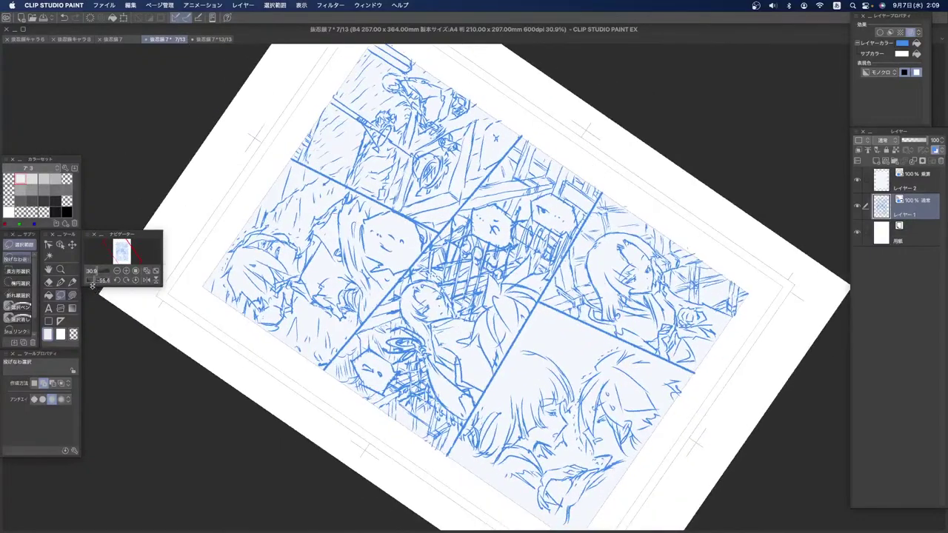
pyautogui.moveTo(125, 251); pyautogui.dragTo(126, 259)
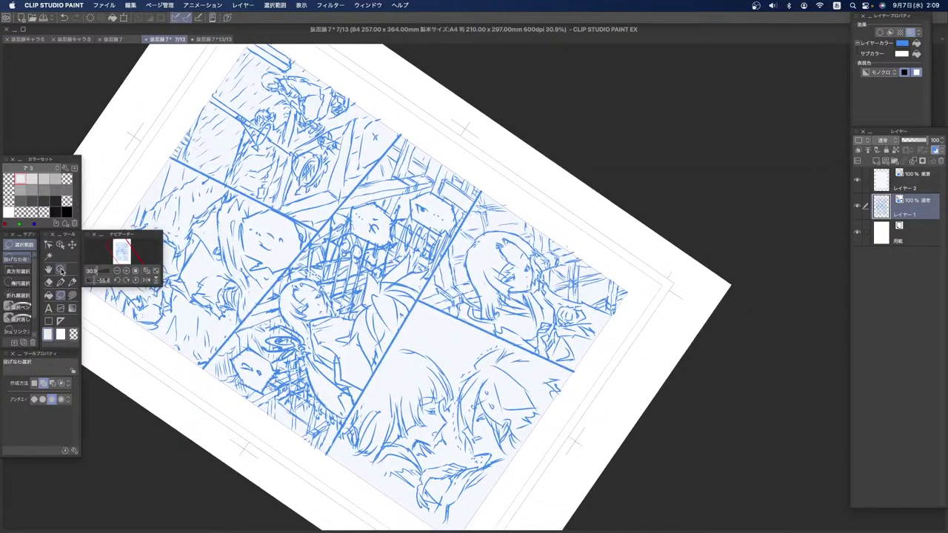
pyautogui.click(61, 269)
pyautogui.click(453, 432)
pyautogui.click(454, 438)
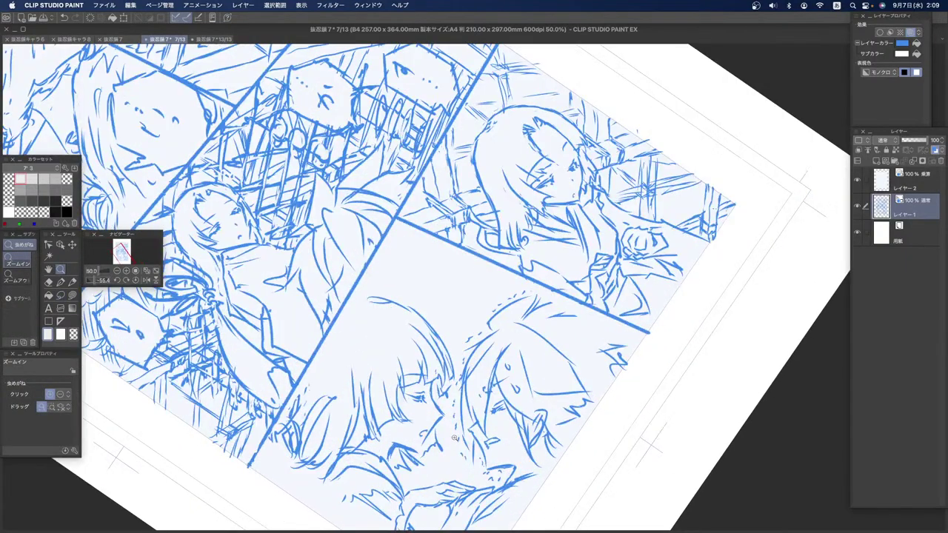
pyautogui.click(48, 269)
pyautogui.moveTo(393, 322); pyautogui.dragTo(350, 224)
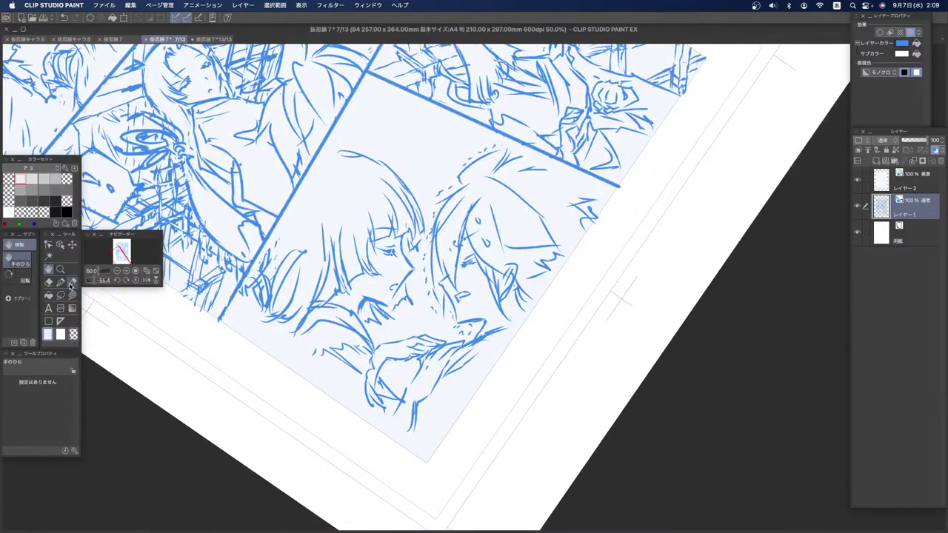
pyautogui.click(71, 282)
pyautogui.click(67, 211)
pyautogui.moveTo(504, 144)
pyautogui.mouseDown()
pyautogui.moveTo(557, 174)
pyautogui.moveTo(590, 169)
pyautogui.moveTo(575, 180)
pyautogui.moveTo(589, 196)
pyautogui.moveTo(585, 221)
pyautogui.mouseUp()
pyautogui.moveTo(542, 271)
pyautogui.mouseDown()
pyautogui.moveTo(574, 250)
pyautogui.moveTo(562, 246)
pyautogui.moveTo(576, 239)
pyautogui.moveTo(486, 251)
pyautogui.moveTo(539, 289)
pyautogui.moveTo(542, 265)
pyautogui.moveTo(534, 268)
pyautogui.moveTo(562, 248)
pyautogui.moveTo(535, 296)
pyautogui.mouseUp()
# Step: Rework the tremble marks between the two faces and extend the hair outline at the top of the first character's head
pyautogui.click(48, 281)
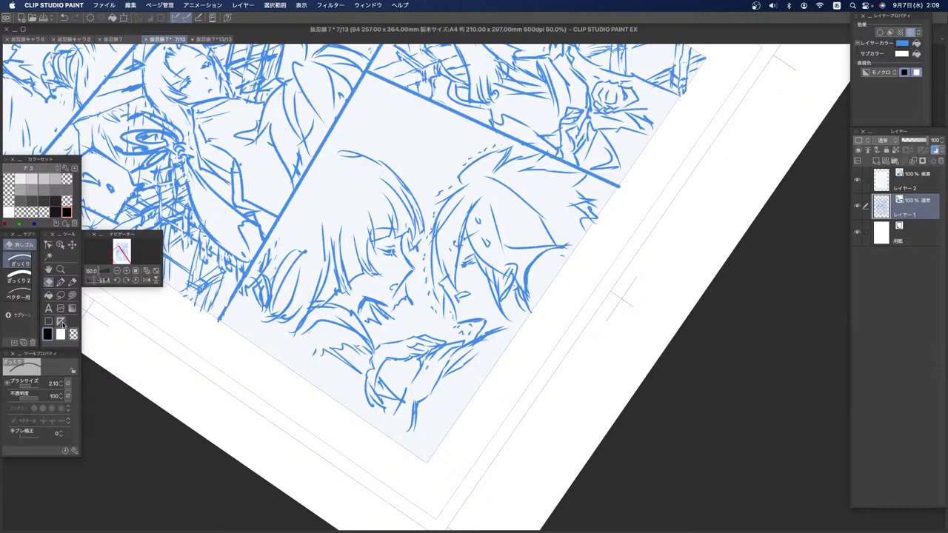
pyautogui.click(71, 282)
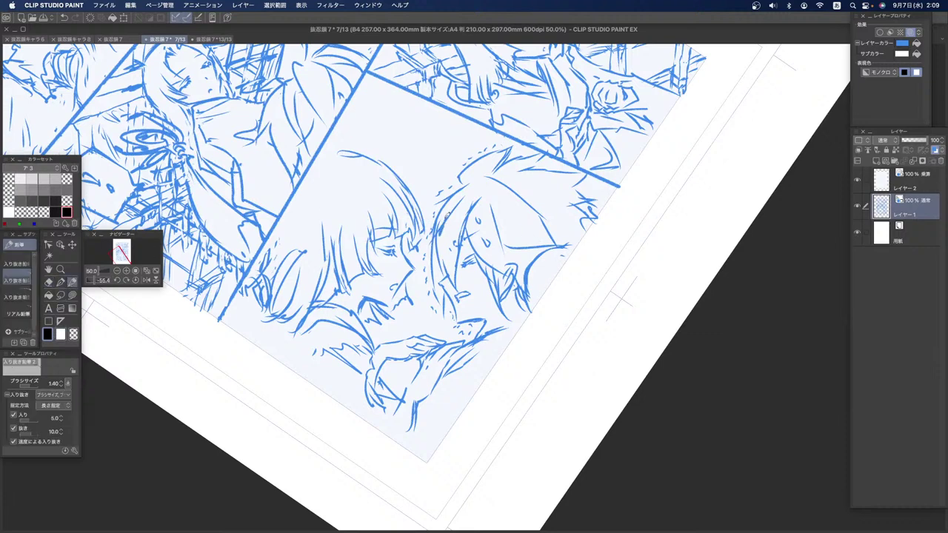
pyautogui.click(73, 333)
pyautogui.moveTo(437, 229); pyautogui.dragTo(436, 245)
pyautogui.click(48, 335)
pyautogui.moveTo(432, 208); pyautogui.dragTo(428, 239)
pyautogui.moveTo(340, 154); pyautogui.dragTo(319, 156)
# Step: Erase the first character's tied hair and redraw it as a looped bunch with a hair tie at the panel's edge
pyautogui.click(48, 282)
pyautogui.moveTo(263, 254)
pyautogui.mouseDown()
pyautogui.moveTo(261, 313)
pyautogui.moveTo(311, 240)
pyautogui.moveTo(300, 294)
pyautogui.moveTo(322, 261)
pyautogui.moveTo(309, 290)
pyautogui.moveTo(274, 324)
pyautogui.moveTo(284, 303)
pyautogui.moveTo(291, 328)
pyautogui.mouseUp()
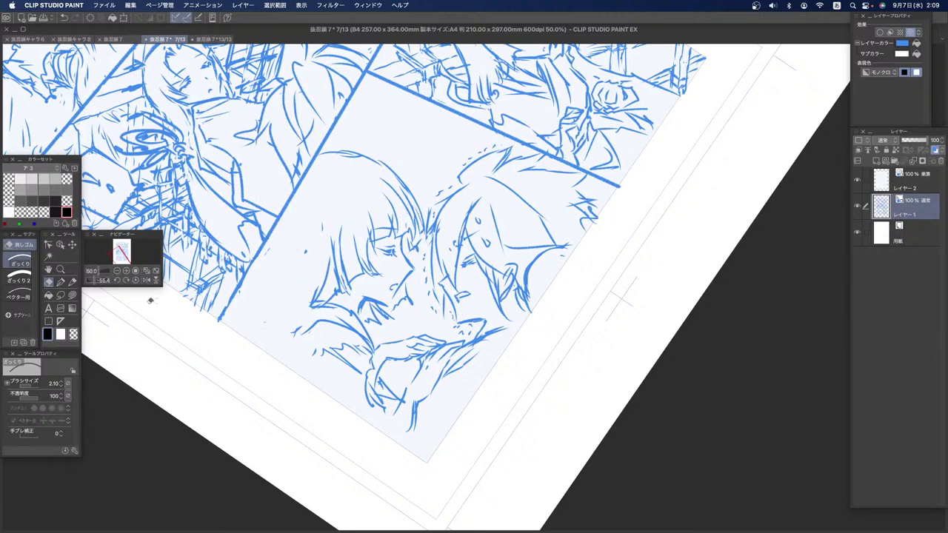
pyautogui.click(73, 282)
pyautogui.moveTo(322, 222); pyautogui.dragTo(274, 314)
pyautogui.moveTo(314, 281); pyautogui.dragTo(269, 333)
pyautogui.moveTo(279, 234); pyautogui.dragTo(247, 317)
pyautogui.moveTo(289, 263)
pyautogui.mouseDown()
pyautogui.moveTo(255, 291)
pyautogui.moveTo(259, 321)
pyautogui.moveTo(271, 328)
pyautogui.moveTo(259, 317)
pyautogui.moveTo(241, 322)
pyautogui.moveTo(260, 314)
pyautogui.moveTo(250, 325)
pyautogui.mouseUp()
pyautogui.press('super+z')
pyautogui.press('super+z')
pyautogui.moveTo(259, 262)
pyautogui.mouseDown()
pyautogui.moveTo(271, 309)
pyautogui.moveTo(260, 264)
pyautogui.moveTo(262, 294)
pyautogui.moveTo(239, 297)
pyautogui.moveTo(259, 324)
pyautogui.mouseUp()
pyautogui.moveTo(239, 290); pyautogui.dragTo(256, 323)
pyautogui.moveTo(256, 270); pyautogui.dragTo(260, 321)
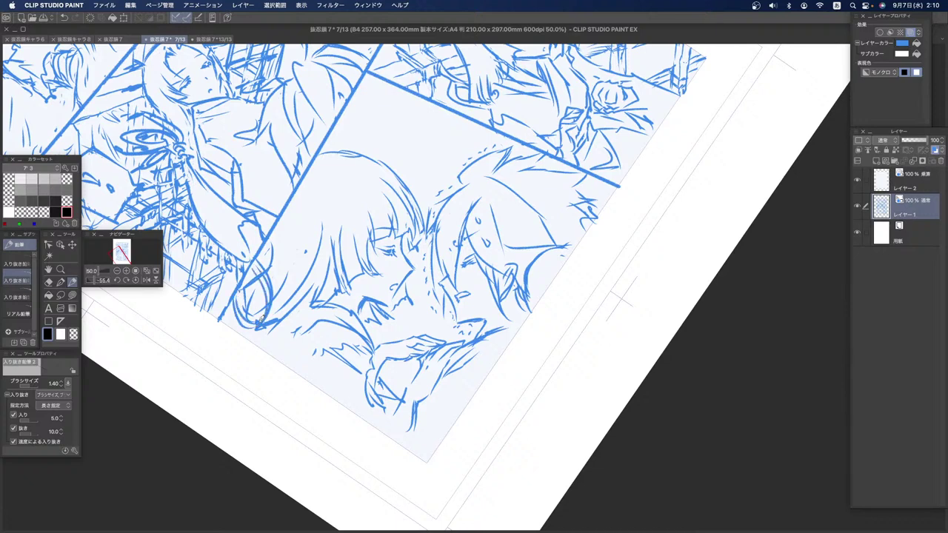
# Step: Draw long strands sweeping back into the first character's hair tie and erase the overlapping lines there
pyautogui.moveTo(298, 219); pyautogui.dragTo(271, 319)
pyautogui.press('super+z')
pyautogui.moveTo(296, 215); pyautogui.dragTo(259, 319)
pyautogui.moveTo(273, 288)
pyautogui.mouseDown()
pyautogui.moveTo(310, 217)
pyautogui.moveTo(307, 226)
pyautogui.mouseUp()
pyautogui.click(73, 335)
pyautogui.moveTo(263, 271)
pyautogui.mouseDown()
pyautogui.moveTo(271, 298)
pyautogui.moveTo(246, 320)
pyautogui.mouseUp()
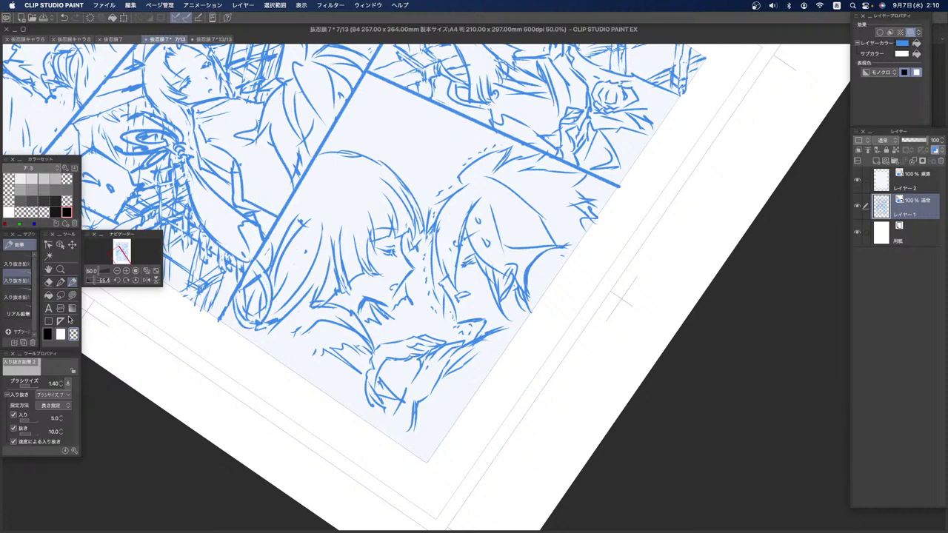
# Step: Extend the first character's shoulder and sleeve lines out to the panel's edge
pyautogui.click(47, 334)
pyautogui.moveTo(249, 324)
pyautogui.mouseDown()
pyautogui.moveTo(258, 337)
pyautogui.moveTo(307, 305)
pyautogui.moveTo(271, 361)
pyautogui.moveTo(310, 367)
pyautogui.mouseUp()
pyautogui.moveTo(373, 409)
pyautogui.mouseDown()
pyautogui.moveTo(386, 402)
pyautogui.moveTo(429, 443)
pyautogui.mouseUp()
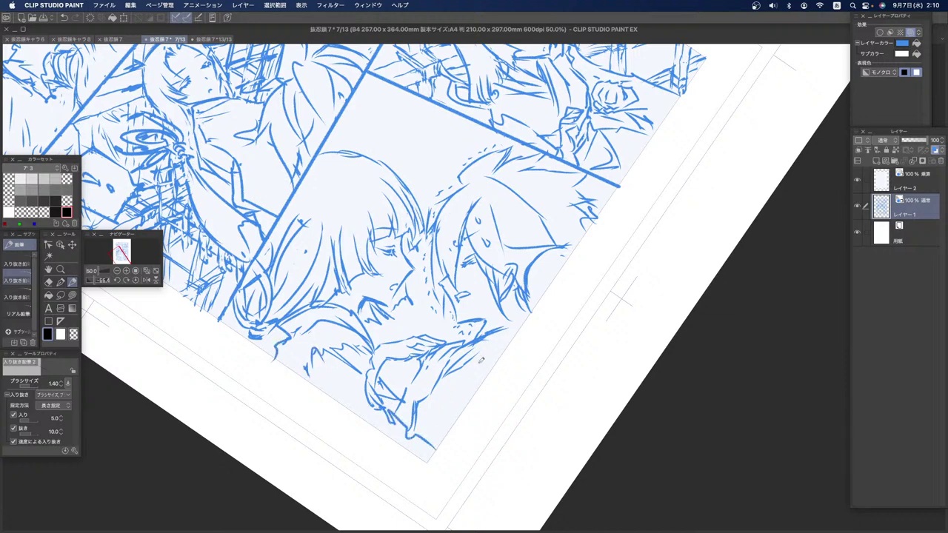
# Step: Draw the second character's collar and the clothing folds on the back down to the panel's bottom edge
pyautogui.moveTo(456, 376); pyautogui.dragTo(498, 337)
pyautogui.moveTo(490, 342); pyautogui.dragTo(518, 329)
pyautogui.moveTo(474, 374); pyautogui.dragTo(478, 352)
pyautogui.moveTo(479, 356)
pyautogui.mouseDown()
pyautogui.moveTo(524, 329)
pyautogui.moveTo(438, 416)
pyautogui.moveTo(436, 441)
pyautogui.moveTo(481, 399)
pyautogui.mouseUp()
pyautogui.moveTo(432, 431)
pyautogui.mouseDown()
pyautogui.moveTo(448, 421)
pyautogui.moveTo(440, 440)
pyautogui.mouseUp()
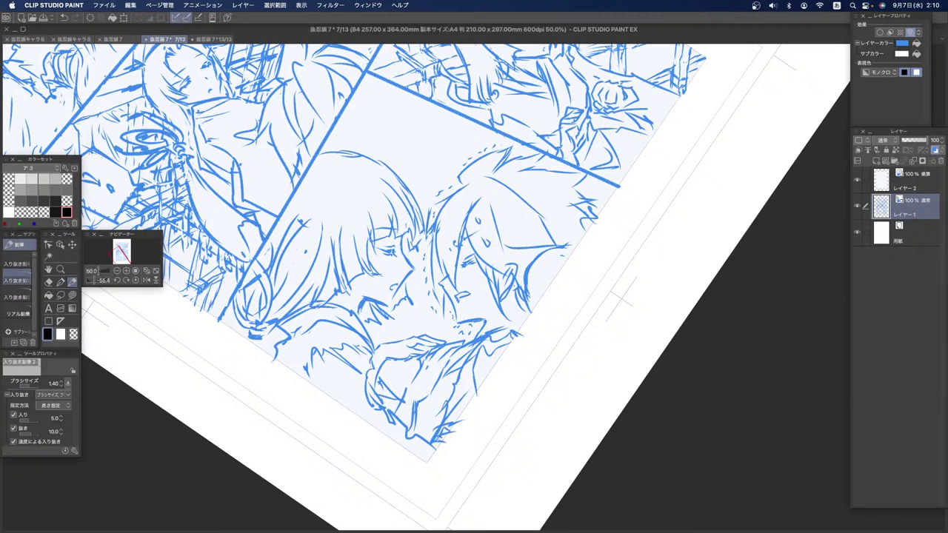
# Step: Undo the latest fold strokes and redraw the clothing folds below the first character's hand toward the panel's corner
pyautogui.press('super+z')
pyautogui.press('super+z')
pyautogui.press('super+z')
pyautogui.press('super+z')
pyautogui.press('super+z')
pyautogui.press('super+z')
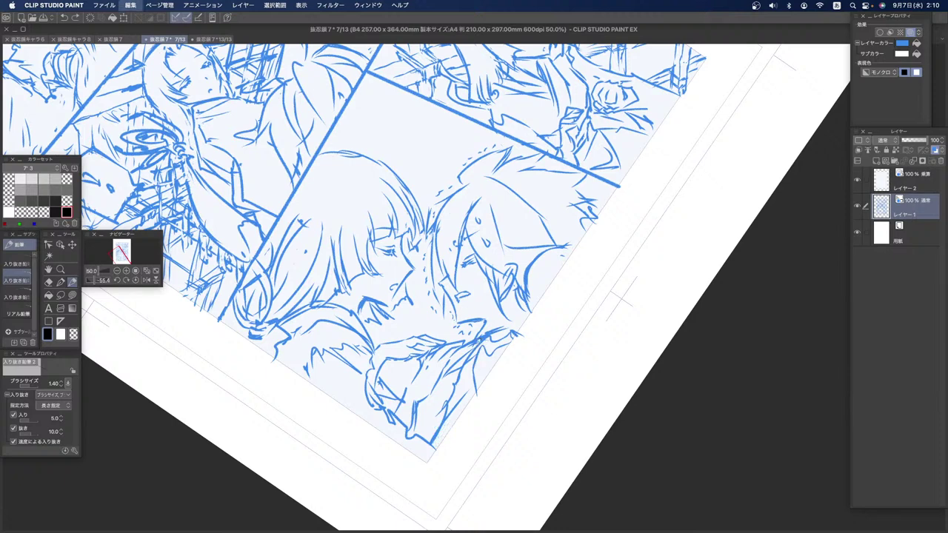
pyautogui.press('super+z')
pyautogui.moveTo(465, 367)
pyautogui.mouseDown()
pyautogui.moveTo(445, 393)
pyautogui.moveTo(450, 405)
pyautogui.moveTo(469, 408)
pyautogui.moveTo(429, 421)
pyautogui.mouseUp()
pyautogui.moveTo(436, 420); pyautogui.dragTo(429, 440)
pyautogui.moveTo(462, 409)
pyautogui.mouseDown()
pyautogui.moveTo(444, 421)
pyautogui.moveTo(473, 384)
pyautogui.mouseUp()
pyautogui.moveTo(478, 383); pyautogui.dragTo(464, 407)
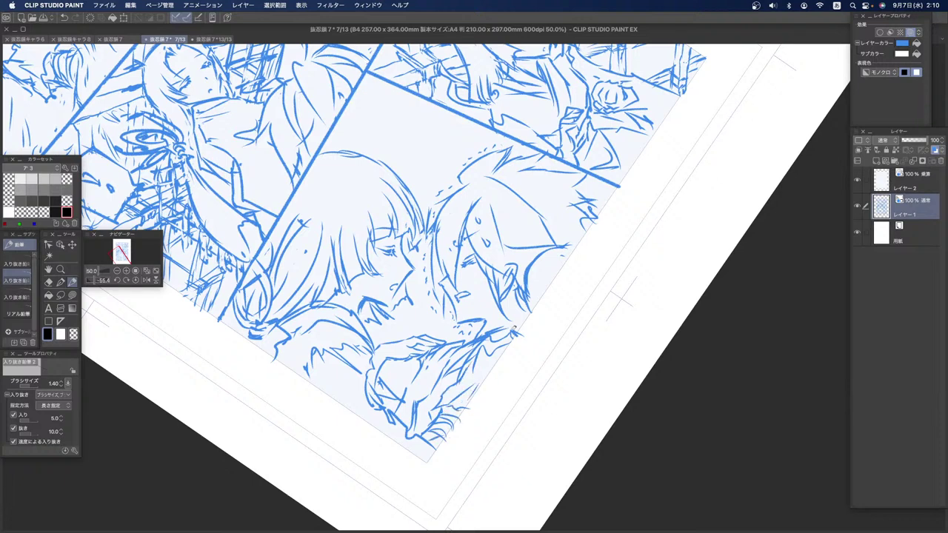
# Step: Add lines at the second character's nape, extra hair strands behind the ear and on the crown, and marks beside the face
pyautogui.moveTo(529, 315); pyautogui.dragTo(522, 323)
pyautogui.moveTo(516, 268); pyautogui.dragTo(540, 250)
pyautogui.moveTo(510, 180); pyautogui.dragTo(558, 191)
pyautogui.moveTo(538, 189)
pyautogui.mouseDown()
pyautogui.moveTo(567, 200)
pyautogui.moveTo(550, 152)
pyautogui.mouseUp()
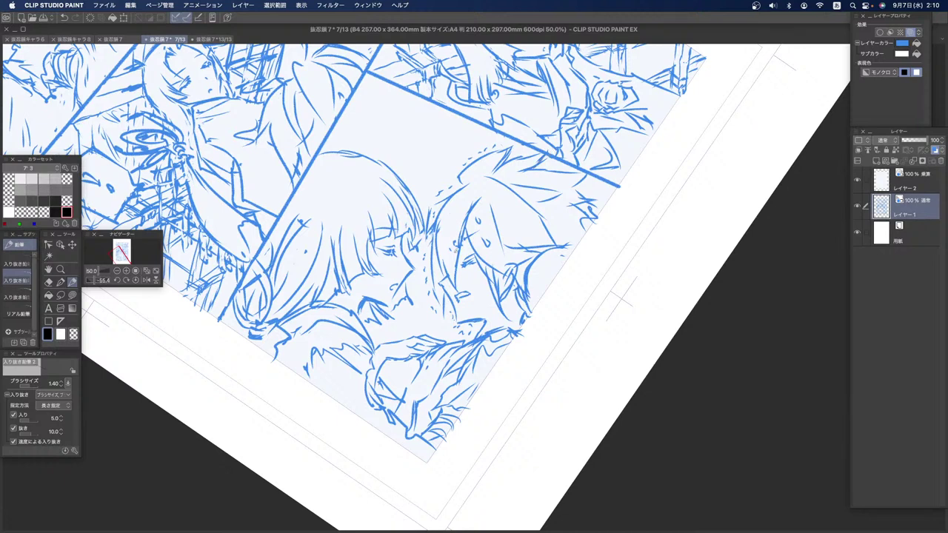
pyautogui.moveTo(431, 275); pyautogui.dragTo(440, 307)
pyautogui.moveTo(442, 282); pyautogui.dragTo(451, 299)
# Step: Erase stray marks in the first character's hair and add detail to the hair tie at the panel's edge
pyautogui.click(73, 335)
pyautogui.click(47, 335)
pyautogui.click(49, 282)
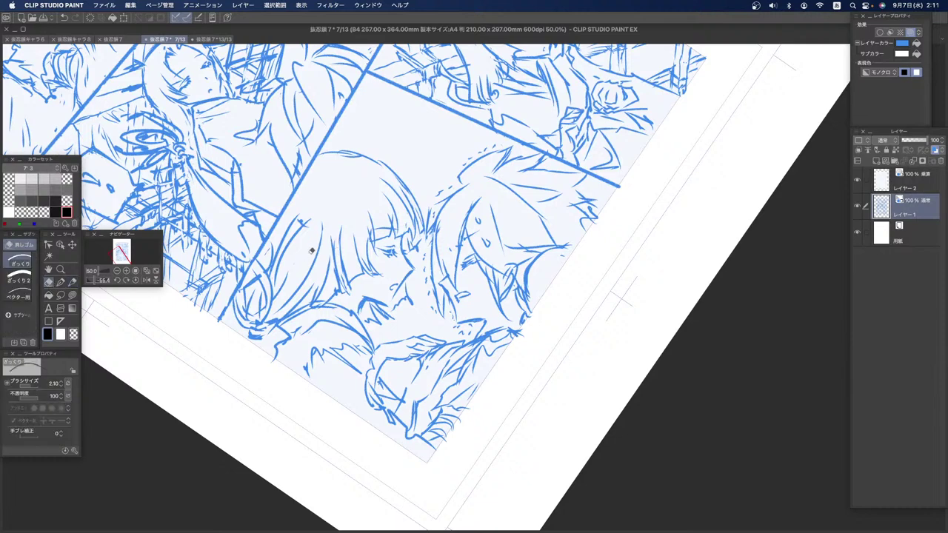
pyautogui.click(145, 281)
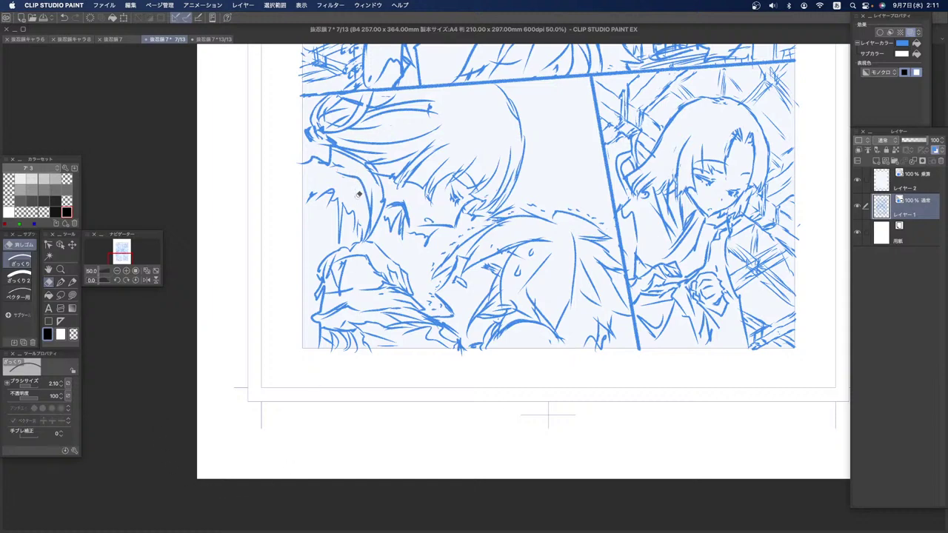
pyautogui.click(72, 281)
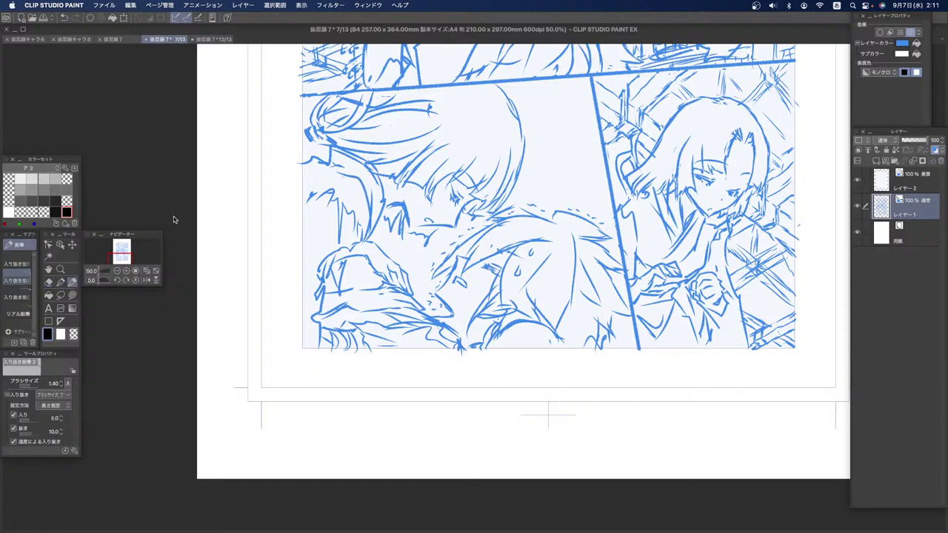
pyautogui.moveTo(315, 141)
pyautogui.mouseDown()
pyautogui.moveTo(305, 158)
pyautogui.moveTo(316, 154)
pyautogui.mouseUp()
pyautogui.moveTo(312, 117); pyautogui.dragTo(302, 130)
pyautogui.click(72, 334)
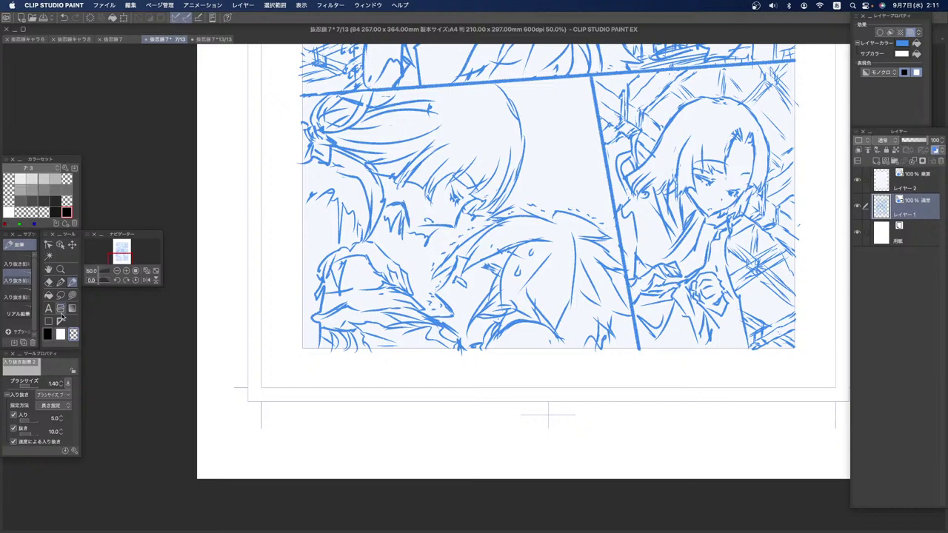
# Step: Draw a rectangular standing lantern with the pencil behind the seated figure in the page's upper-right hearth panel
pyautogui.click(49, 268)
pyautogui.moveTo(454, 184); pyautogui.dragTo(415, 354)
pyautogui.moveTo(436, 91); pyautogui.dragTo(404, 234)
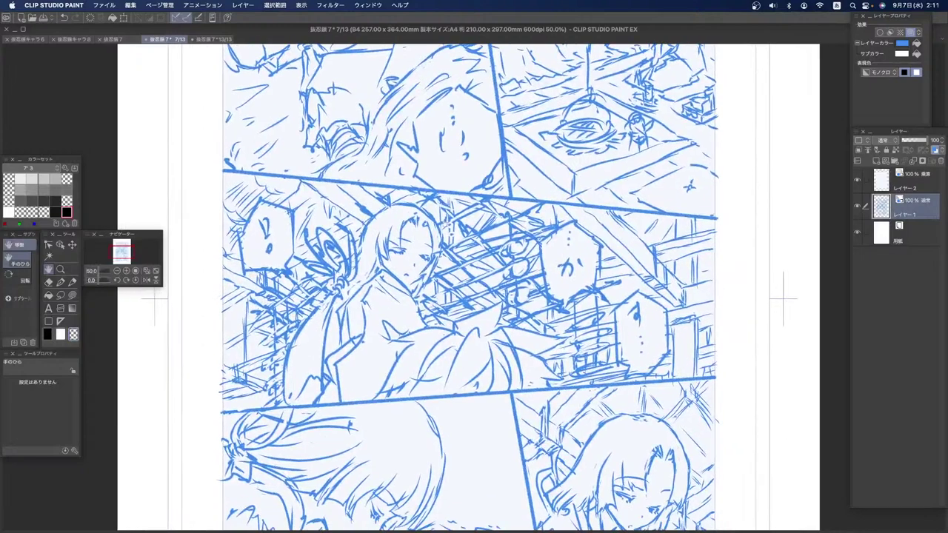
pyautogui.moveTo(519, 75); pyautogui.dragTo(486, 251)
pyautogui.click(48, 282)
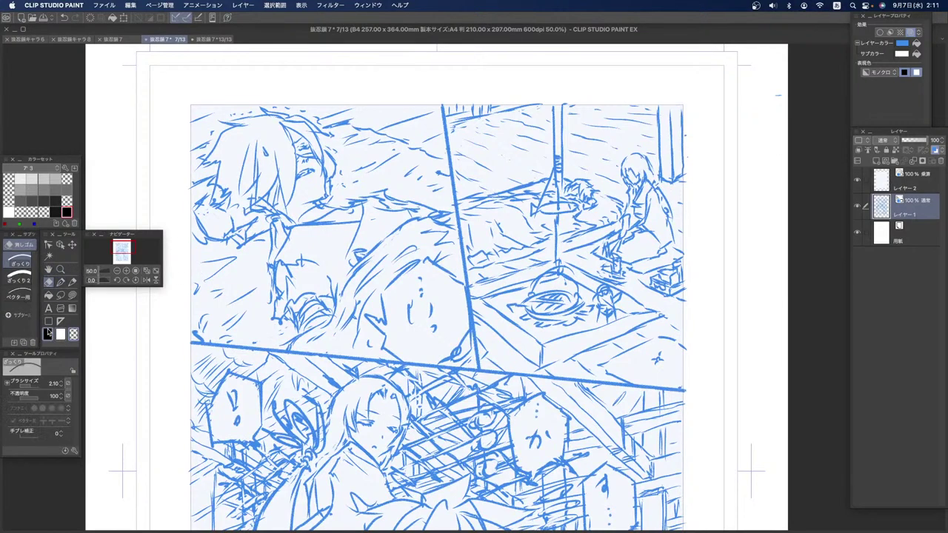
pyautogui.click(71, 282)
pyautogui.click(49, 334)
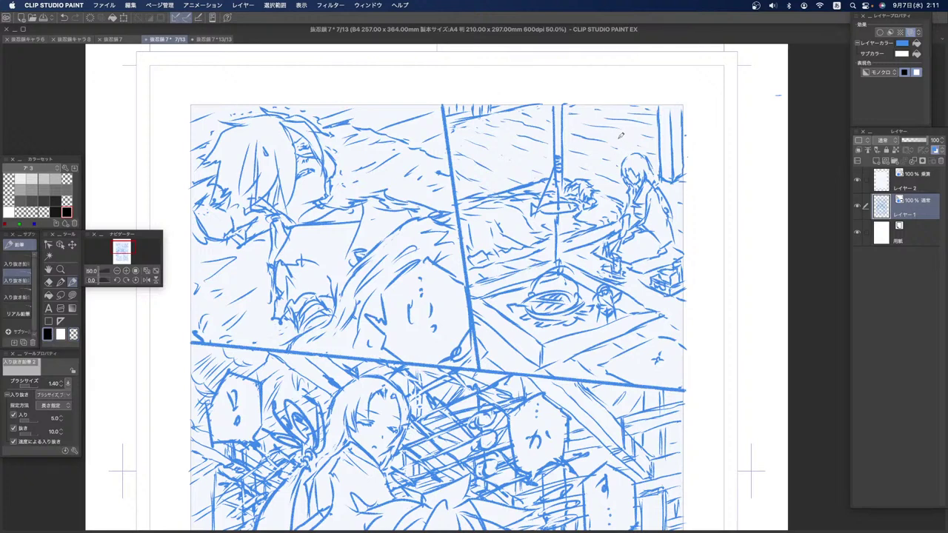
pyautogui.moveTo(606, 131); pyautogui.dragTo(607, 172)
pyautogui.moveTo(607, 126)
pyautogui.mouseDown()
pyautogui.moveTo(640, 117)
pyautogui.moveTo(644, 152)
pyautogui.moveTo(626, 171)
pyautogui.mouseUp()
pyautogui.moveTo(615, 134)
pyautogui.mouseDown()
pyautogui.moveTo(624, 130)
pyautogui.moveTo(635, 153)
pyautogui.moveTo(643, 139)
pyautogui.moveTo(636, 146)
pyautogui.moveTo(631, 127)
pyautogui.moveTo(612, 127)
pyautogui.moveTo(633, 113)
pyautogui.moveTo(610, 116)
pyautogui.mouseUp()
pyautogui.moveTo(622, 172)
pyautogui.mouseDown()
pyautogui.moveTo(609, 193)
pyautogui.moveTo(618, 191)
pyautogui.mouseUp()
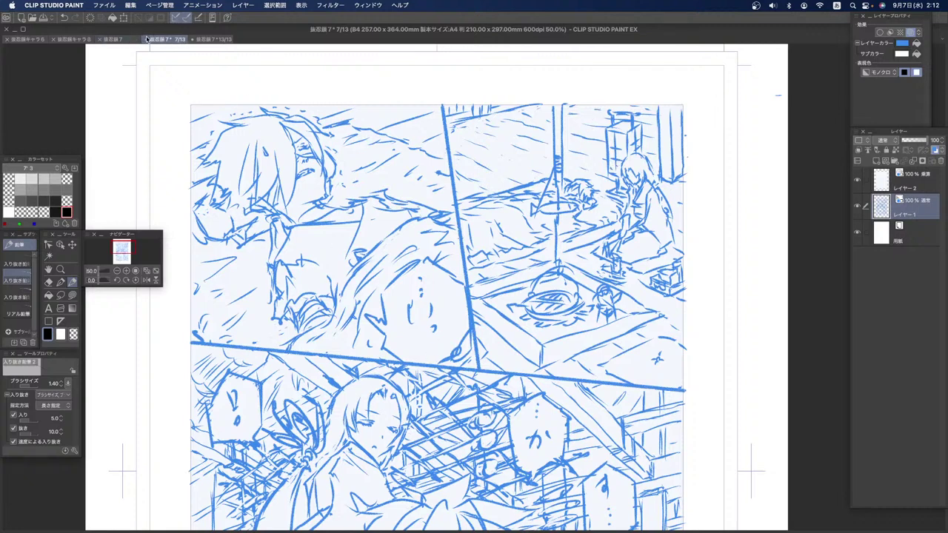
# Step: Close pages 13 and 7, saving the changes to both
pyautogui.click(200, 39)
pyautogui.click(193, 39)
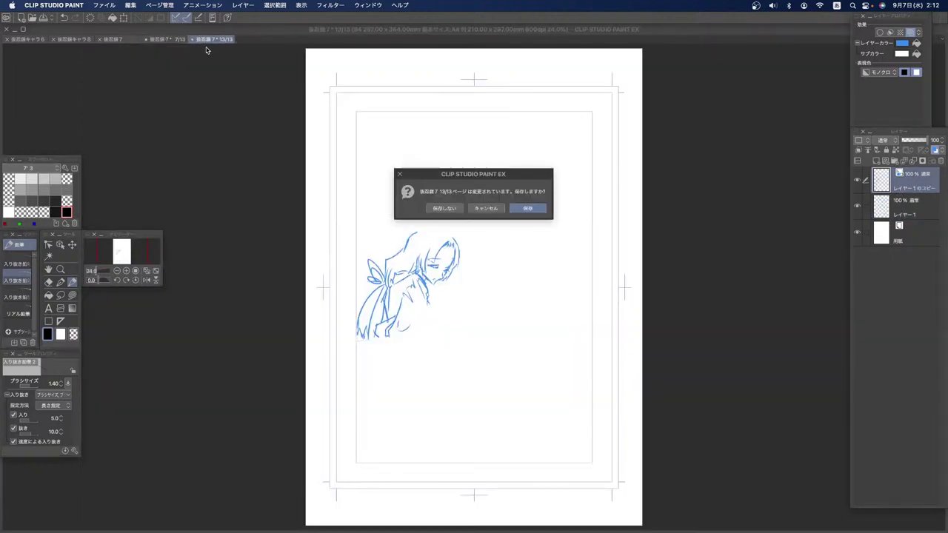
pyautogui.press('Return')
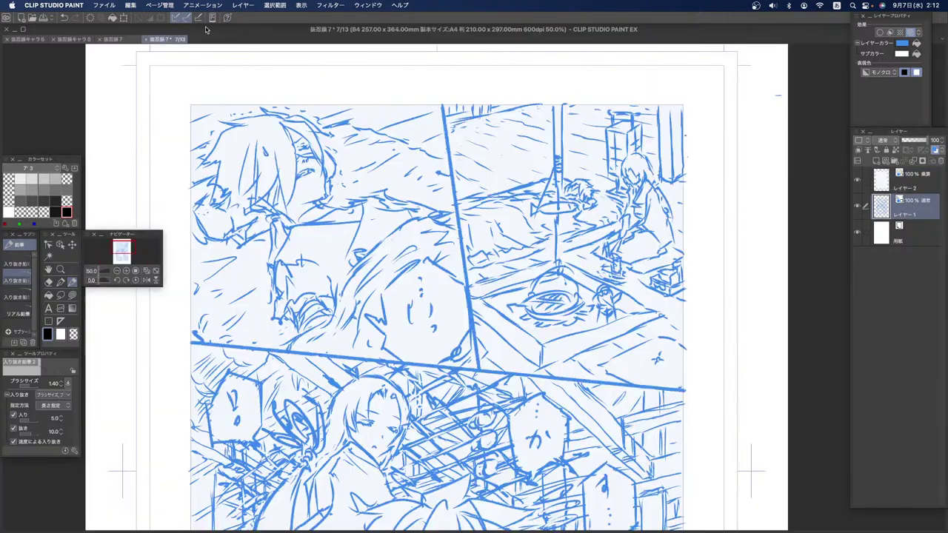
pyautogui.click(147, 40)
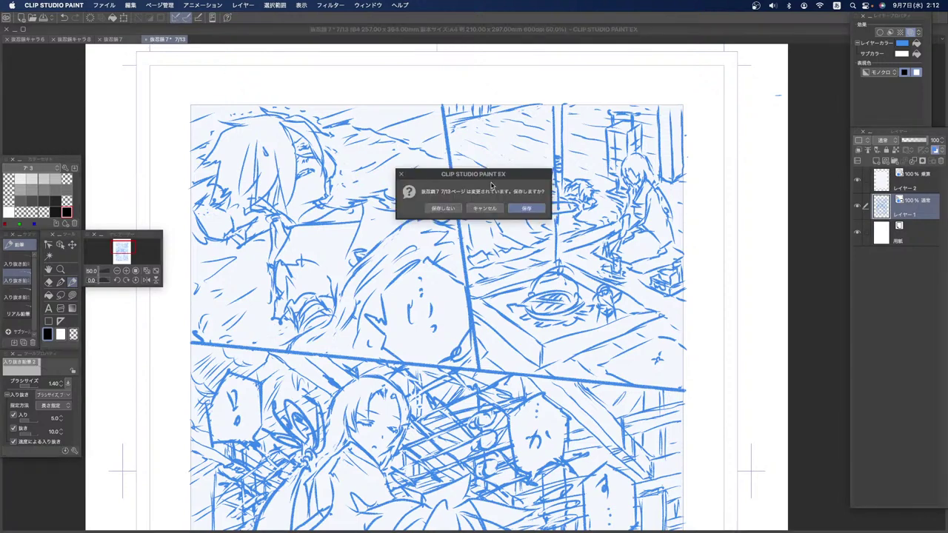
pyautogui.click(527, 207)
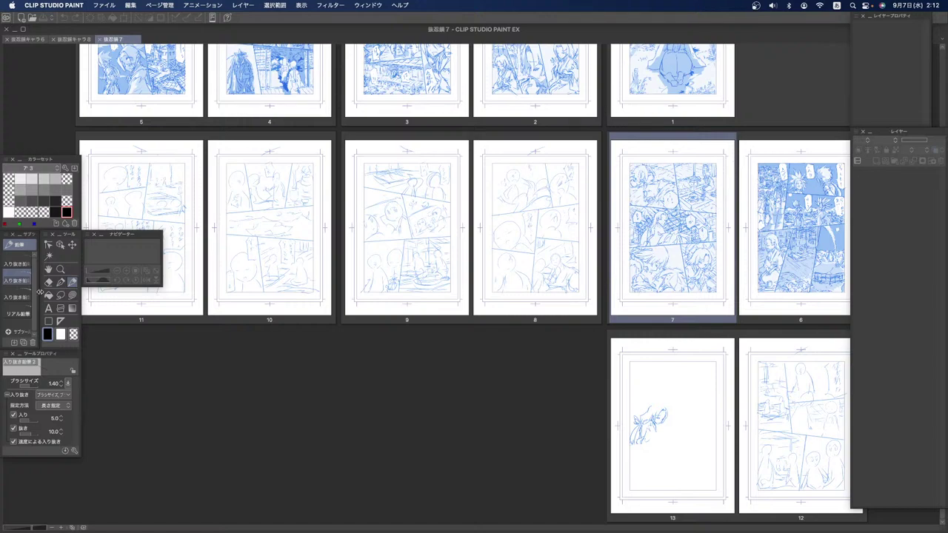
# Step: Open page 6 and erase the floor lines beside the seated figure in the lower middle room panel
pyautogui.click(48, 269)
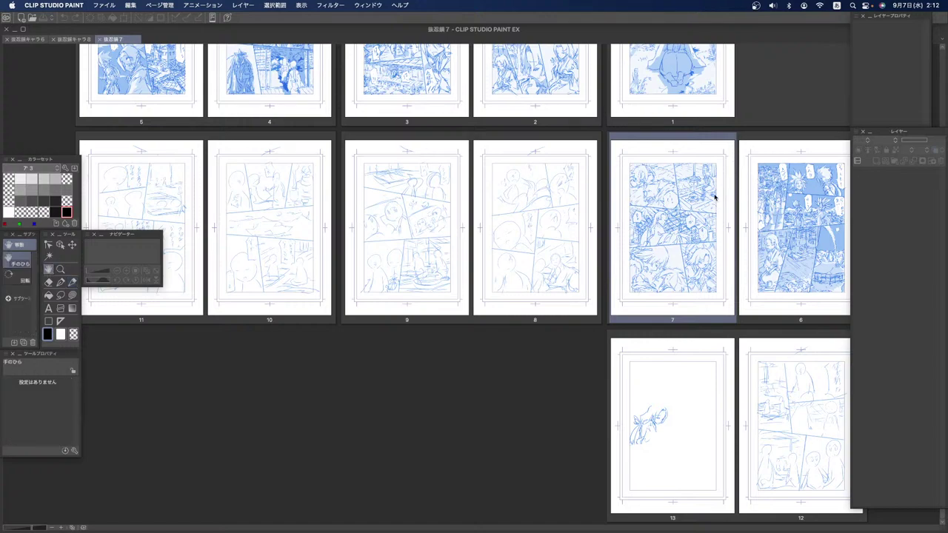
pyautogui.scroll(3, 564, 158)
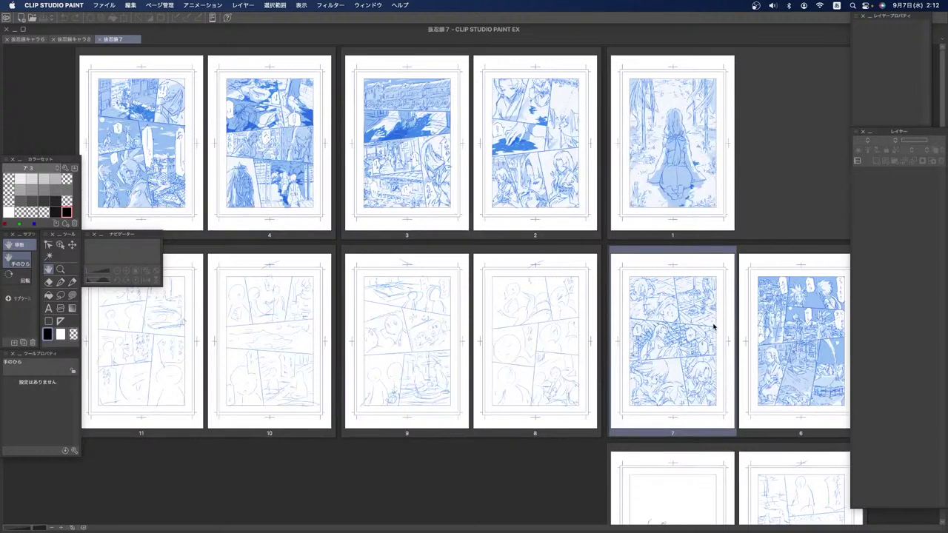
pyautogui.doubleClick(801, 373)
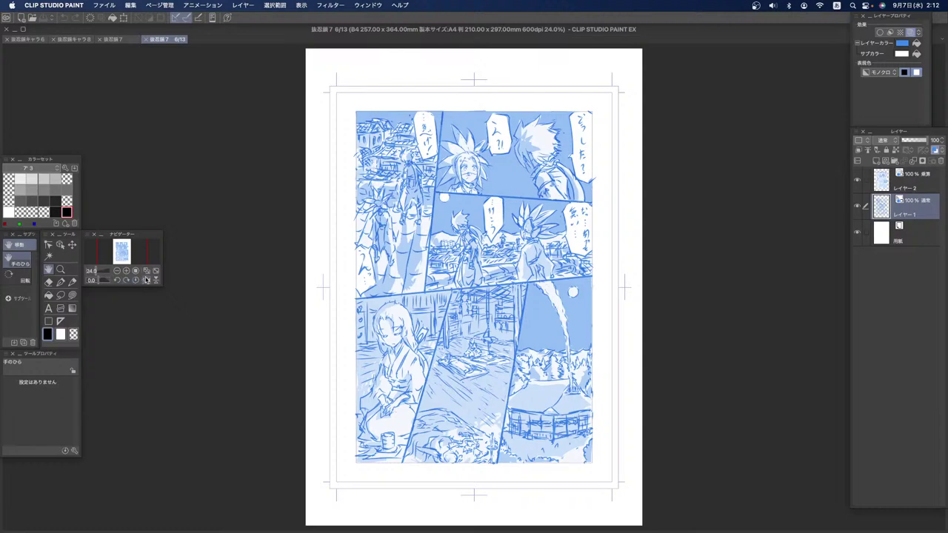
pyautogui.doubleClick(57, 271)
pyautogui.click(49, 270)
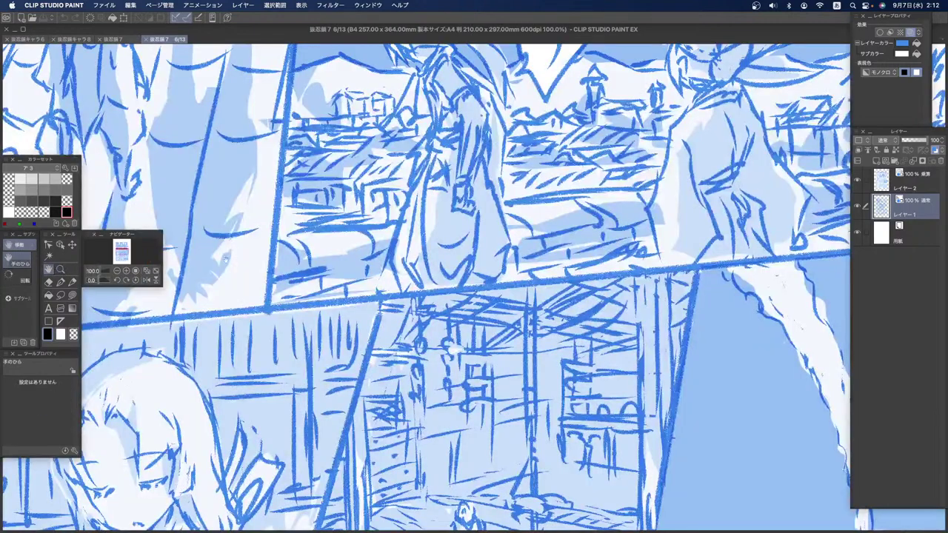
pyautogui.moveTo(343, 321); pyautogui.dragTo(334, 241)
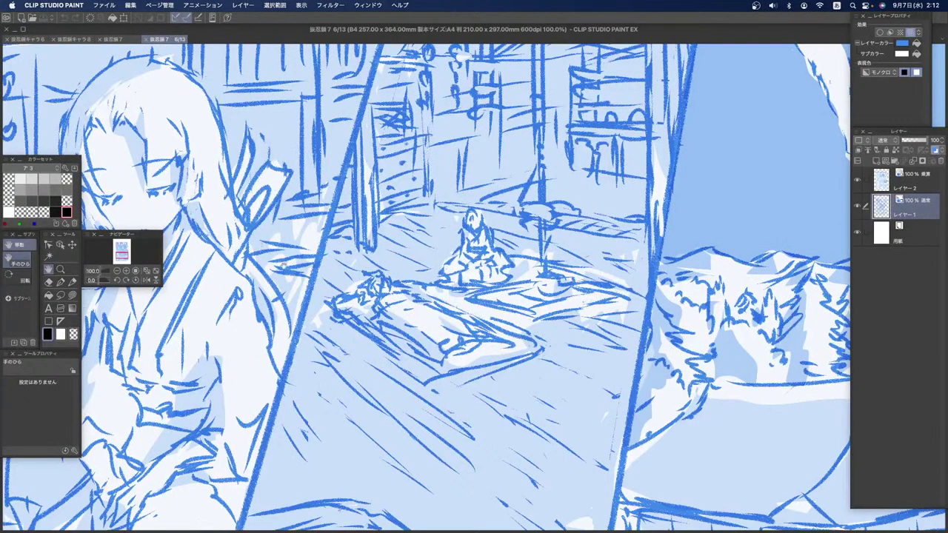
pyautogui.click(49, 282)
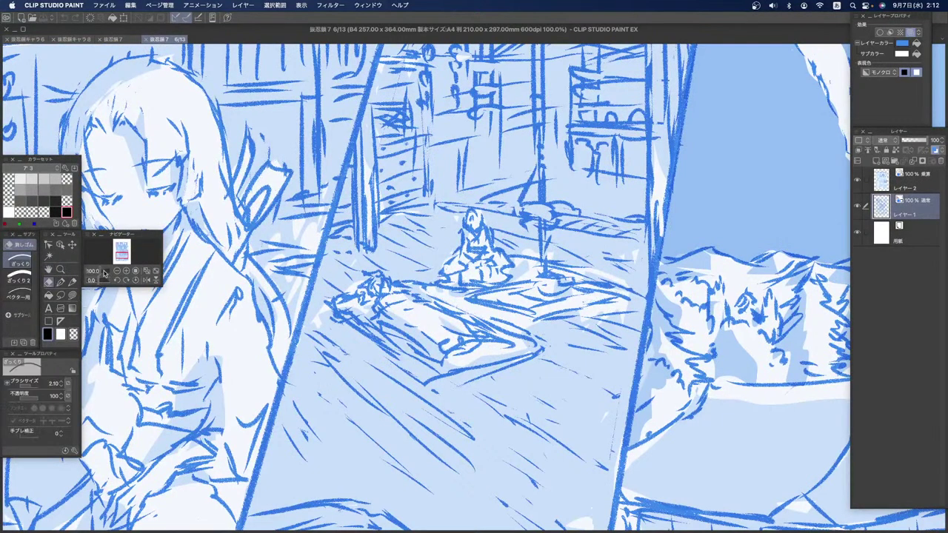
pyautogui.moveTo(420, 221)
pyautogui.mouseDown()
pyautogui.moveTo(413, 243)
pyautogui.moveTo(399, 231)
pyautogui.mouseUp()
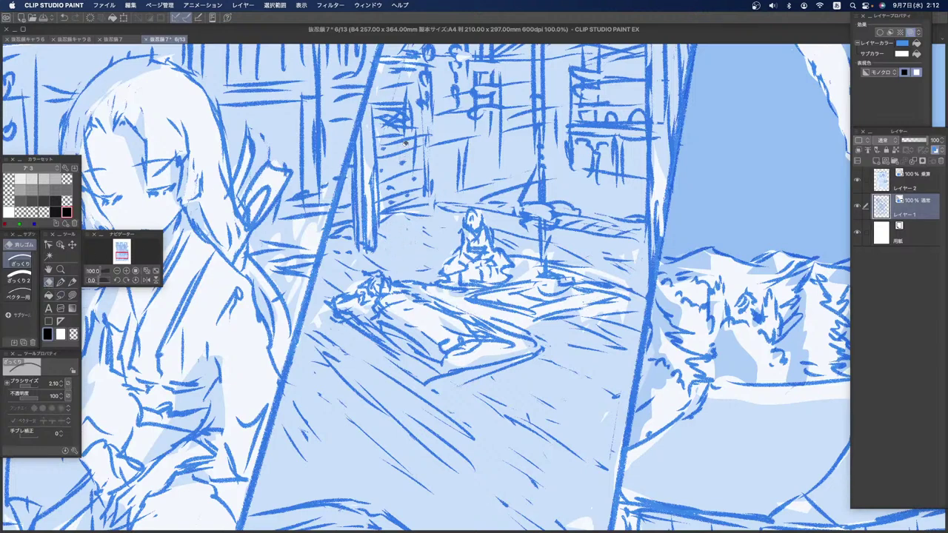
# Step: Draw a small standing lantern with the pencil on the cleared floor between the drawers and the seated figure
pyautogui.click(72, 282)
pyautogui.moveTo(388, 224)
pyautogui.mouseDown()
pyautogui.moveTo(388, 261)
pyautogui.moveTo(404, 213)
pyautogui.moveTo(427, 214)
pyautogui.mouseUp()
pyautogui.moveTo(424, 216); pyautogui.dragTo(421, 256)
pyautogui.moveTo(407, 221); pyautogui.dragTo(401, 264)
pyautogui.moveTo(406, 223); pyautogui.dragTo(419, 234)
pyautogui.moveTo(407, 242)
pyautogui.mouseDown()
pyautogui.moveTo(418, 214)
pyautogui.moveTo(407, 235)
pyautogui.mouseUp()
pyautogui.moveTo(389, 243)
pyautogui.mouseDown()
pyautogui.moveTo(402, 249)
pyautogui.moveTo(396, 256)
pyautogui.mouseUp()
pyautogui.moveTo(392, 189)
pyautogui.mouseDown()
pyautogui.moveTo(419, 216)
pyautogui.moveTo(416, 196)
pyautogui.mouseUp()
pyautogui.moveTo(402, 273); pyautogui.dragTo(416, 270)
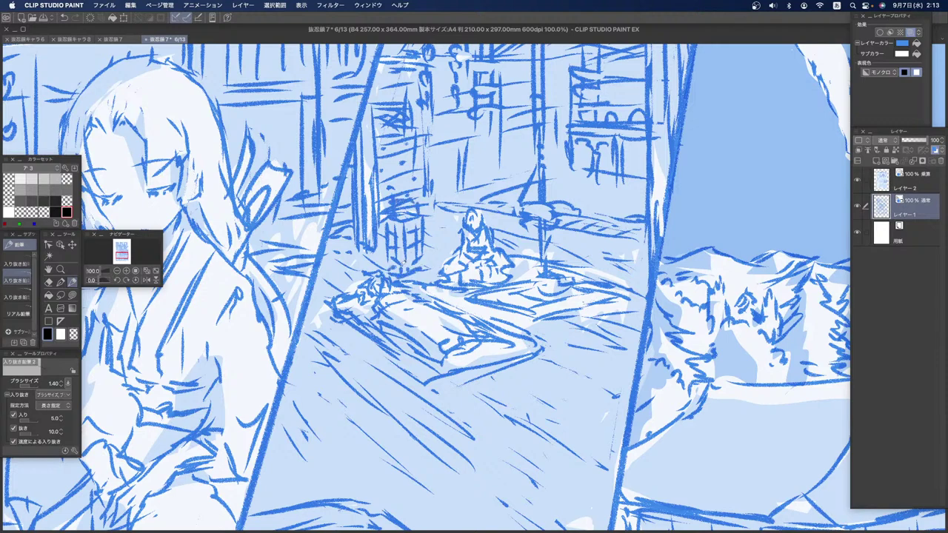
# Step: Fill the new lantern with the palest grey on レイヤー 2 using lasso fill
pyautogui.click(20, 178)
pyautogui.click(61, 269)
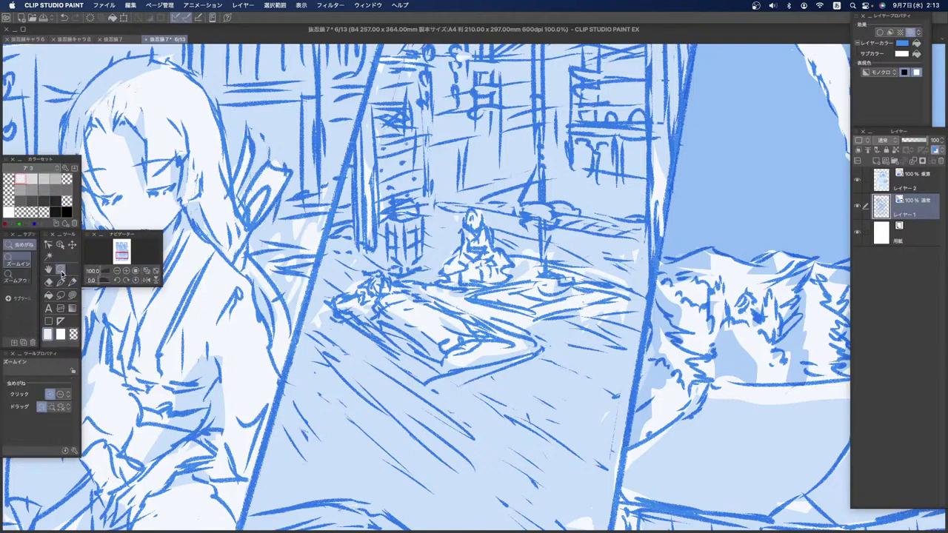
pyautogui.click(72, 294)
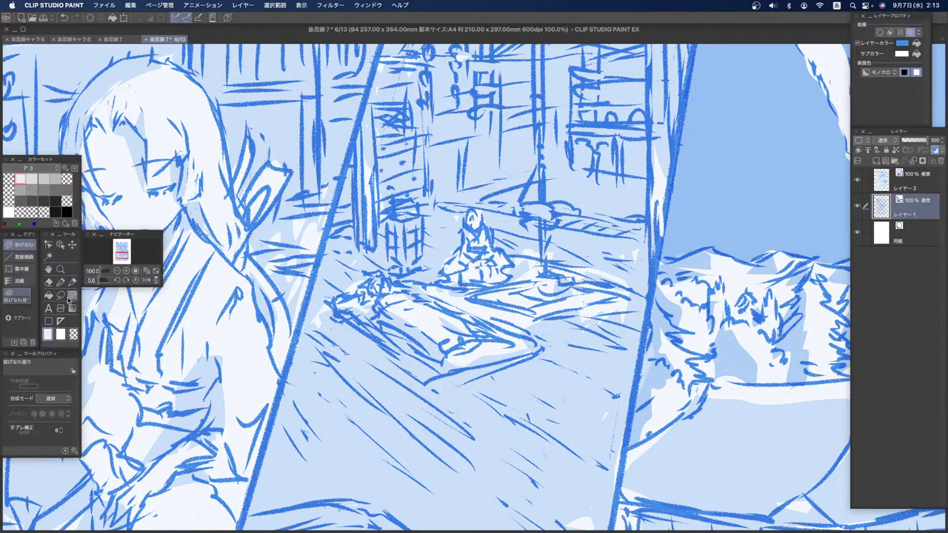
pyautogui.click(879, 185)
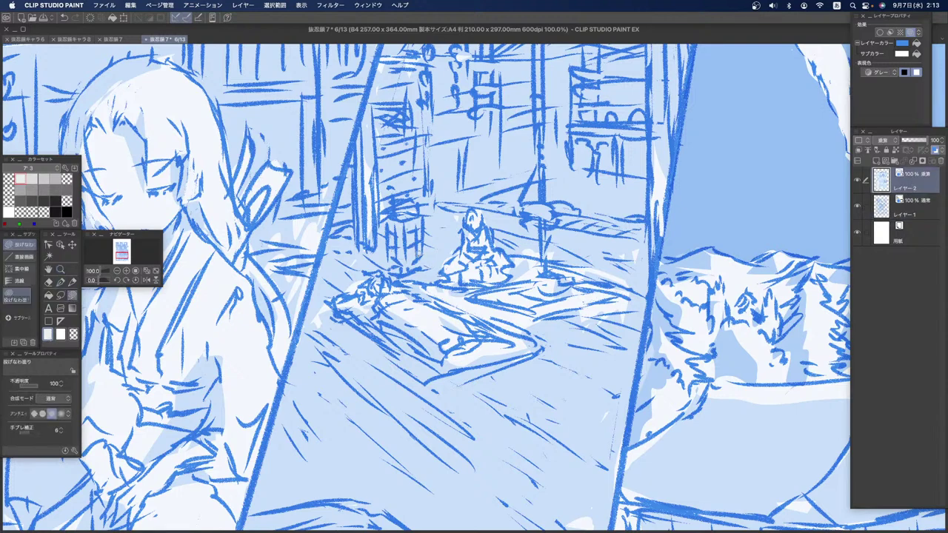
pyautogui.moveTo(416, 224); pyautogui.dragTo(412, 222)
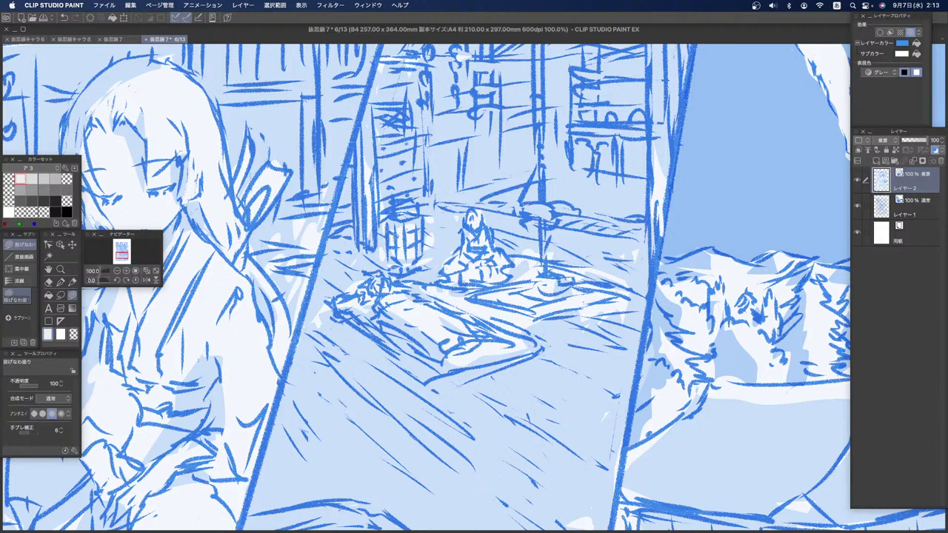
# Step: Save and close page 6, and reopen page 7
pyautogui.click(146, 39)
pyautogui.click(527, 209)
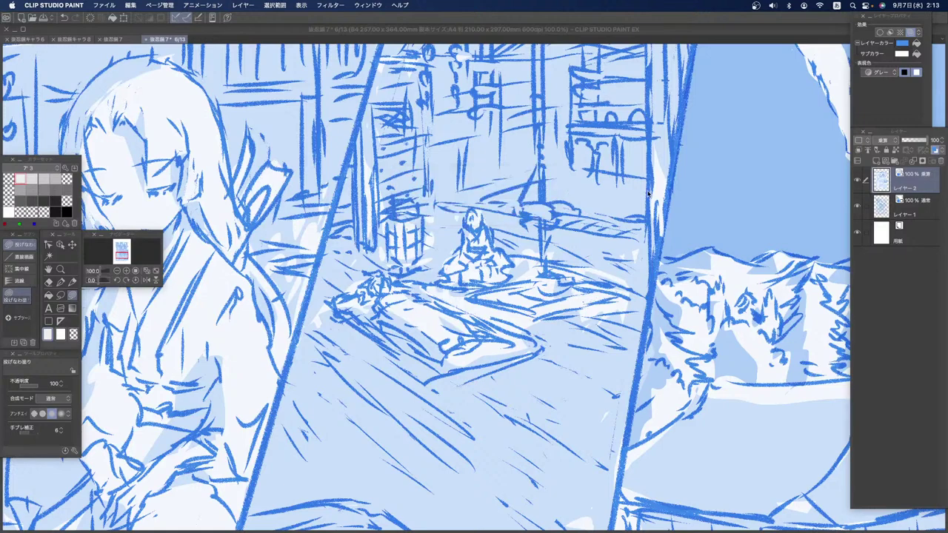
pyautogui.doubleClick(687, 334)
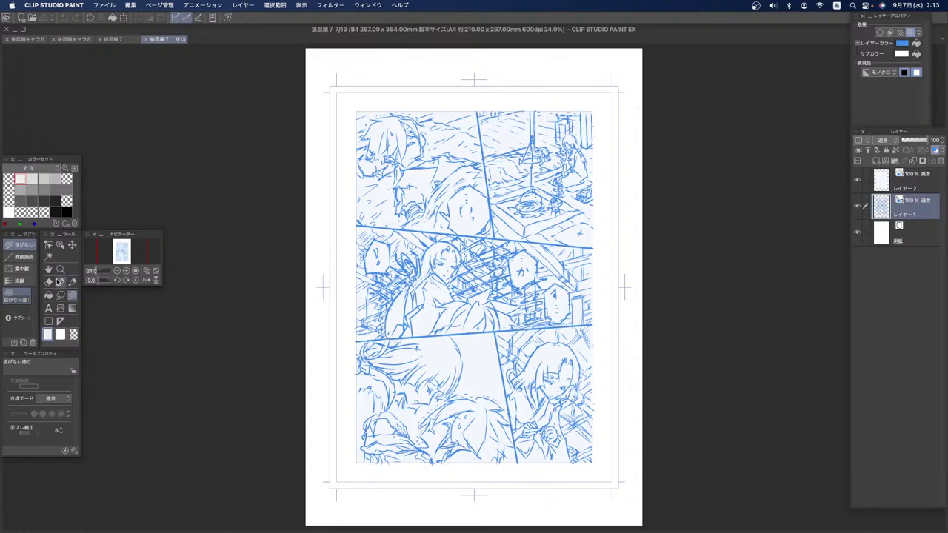
# Step: Cover the whole middle panel of page 7 with mid-grey lasso fills on レイヤー 2, up to its borders
pyautogui.click(61, 269)
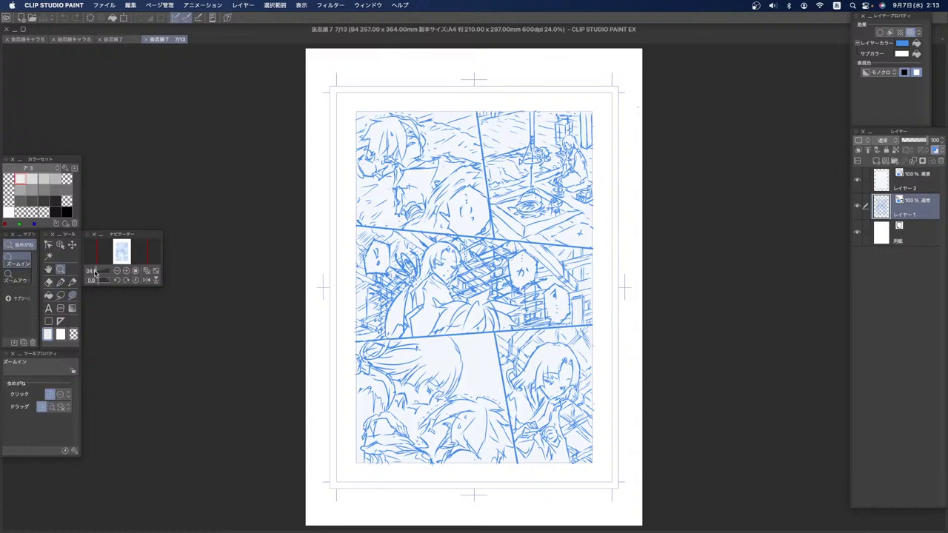
pyautogui.click(478, 282)
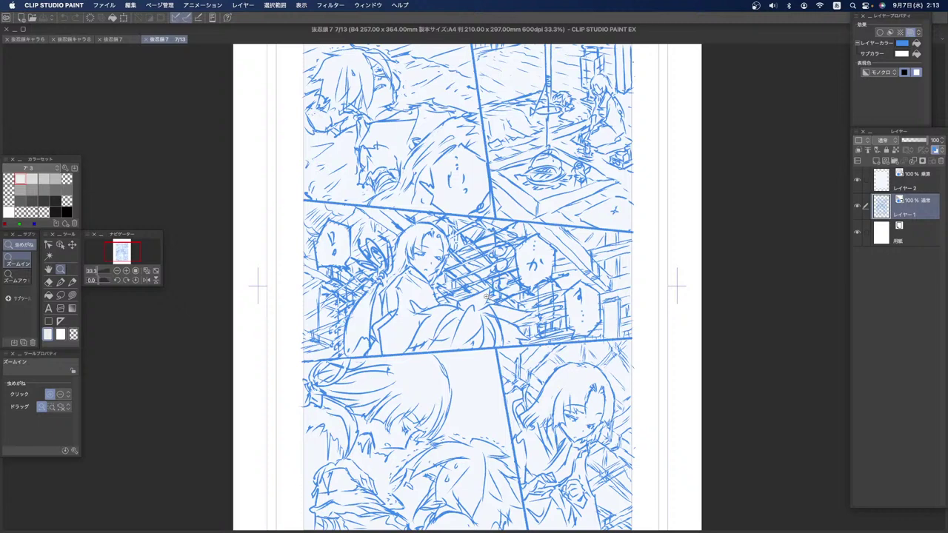
pyautogui.click(487, 297)
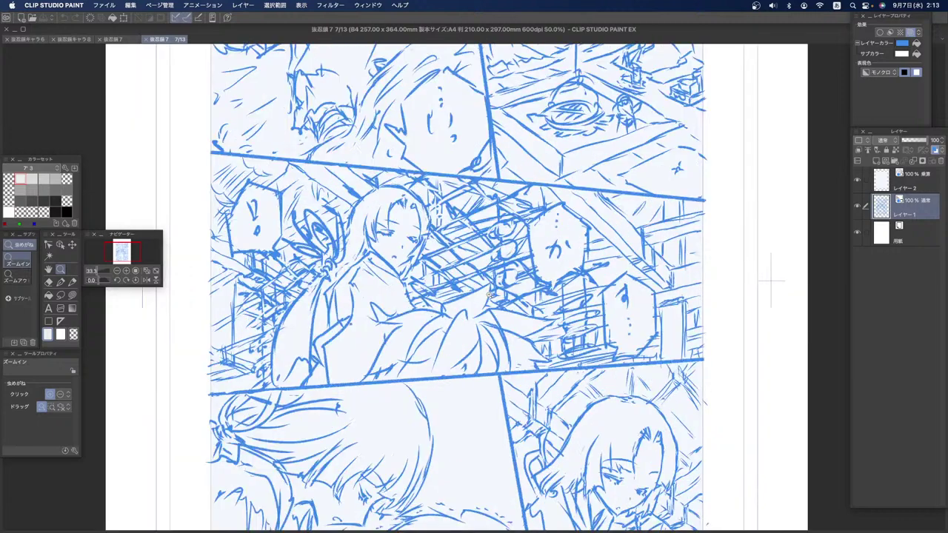
pyautogui.click(67, 191)
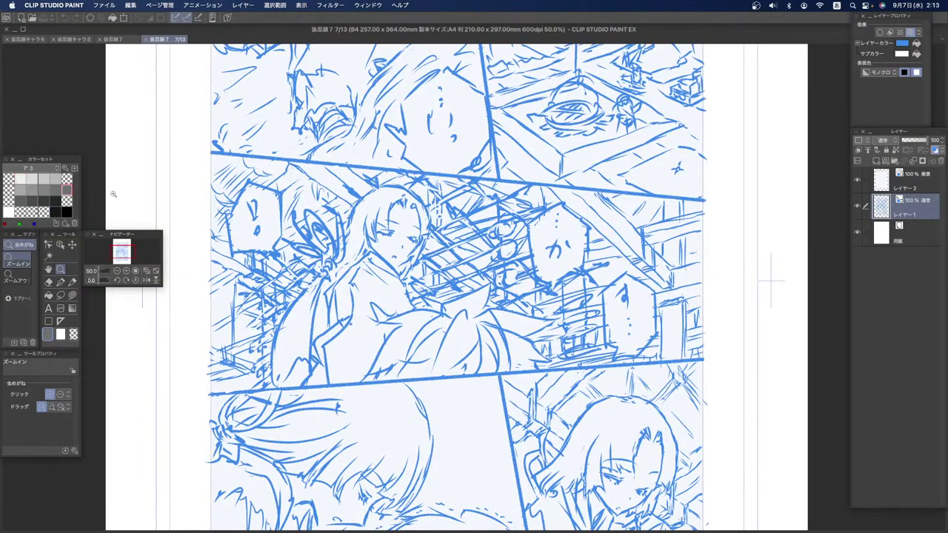
pyautogui.click(71, 295)
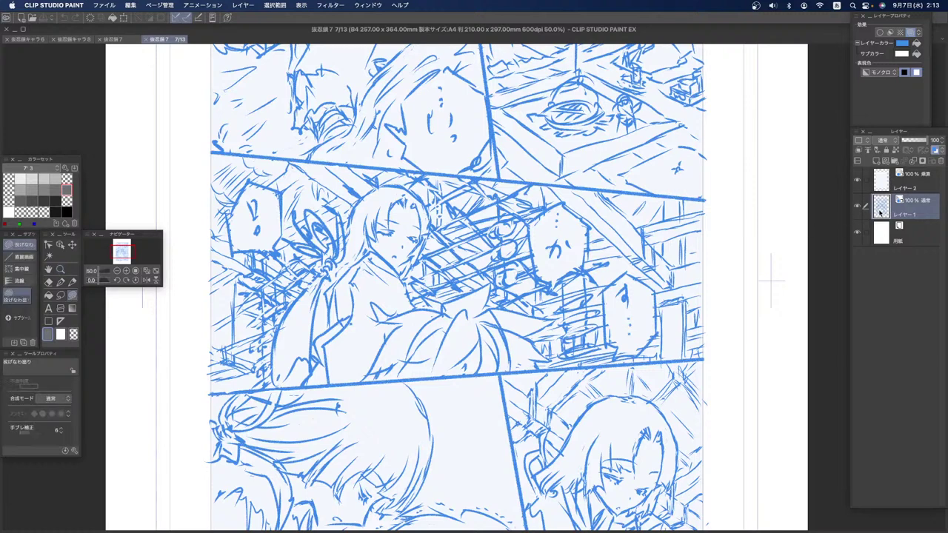
pyautogui.click(881, 176)
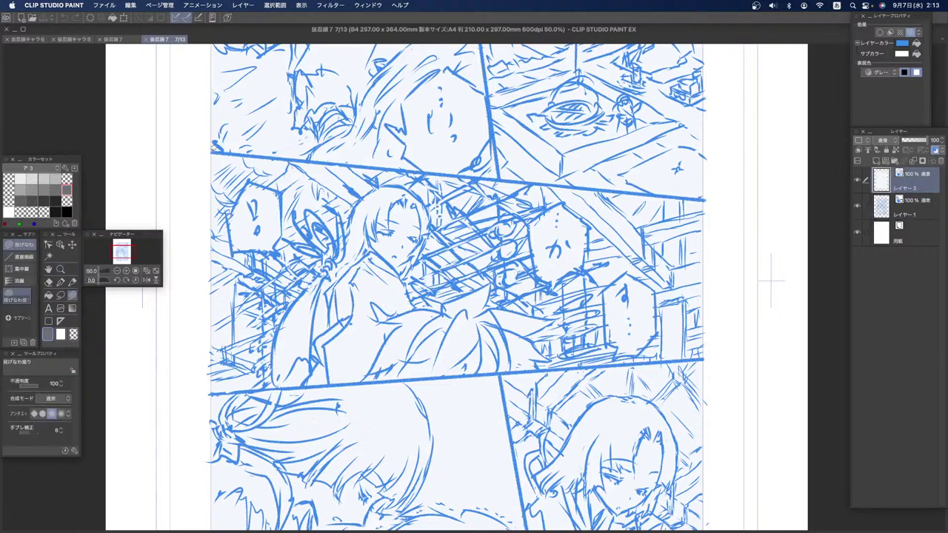
pyautogui.moveTo(675, 252)
pyautogui.mouseDown()
pyautogui.moveTo(702, 199)
pyautogui.moveTo(368, 264)
pyautogui.mouseUp()
pyautogui.press('super+z')
pyautogui.moveTo(247, 187); pyautogui.dragTo(215, 150)
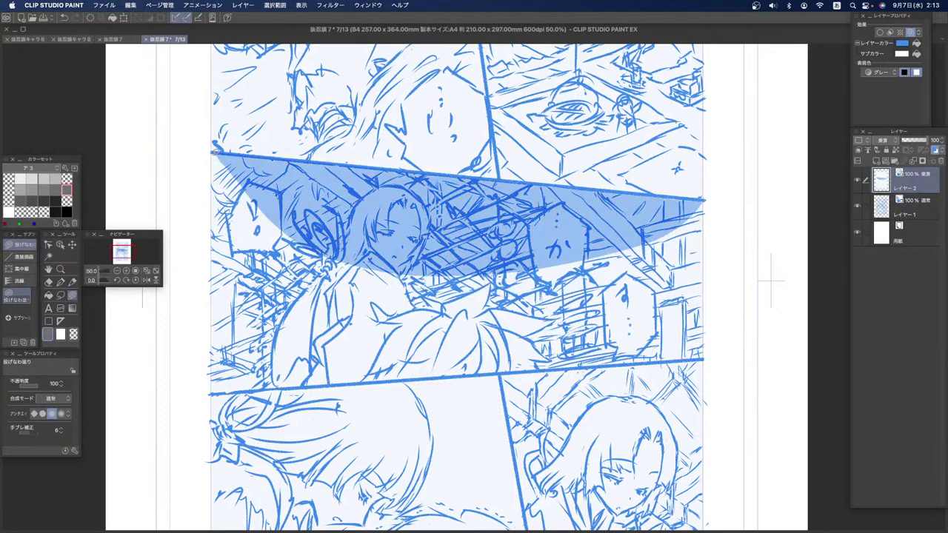
pyautogui.moveTo(213, 388); pyautogui.dragTo(213, 390)
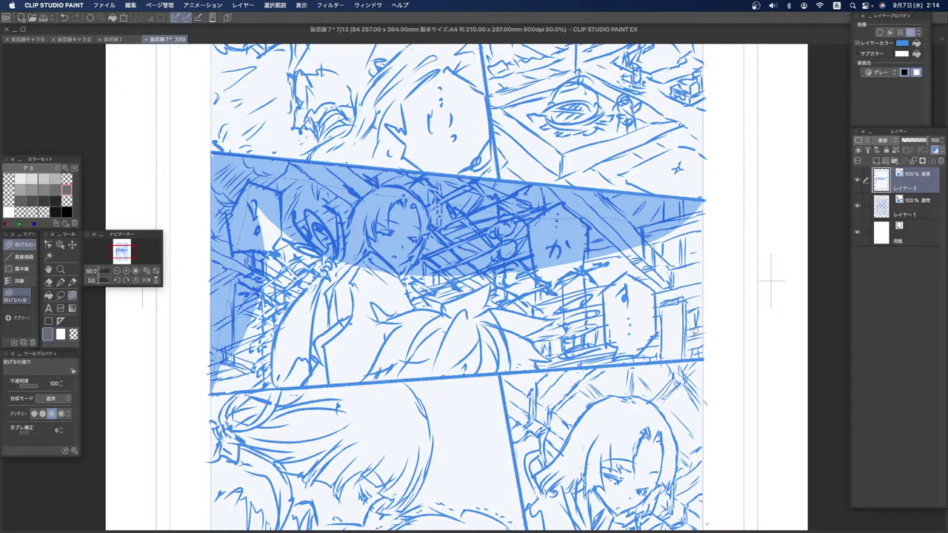
pyautogui.moveTo(704, 356); pyautogui.dragTo(705, 356)
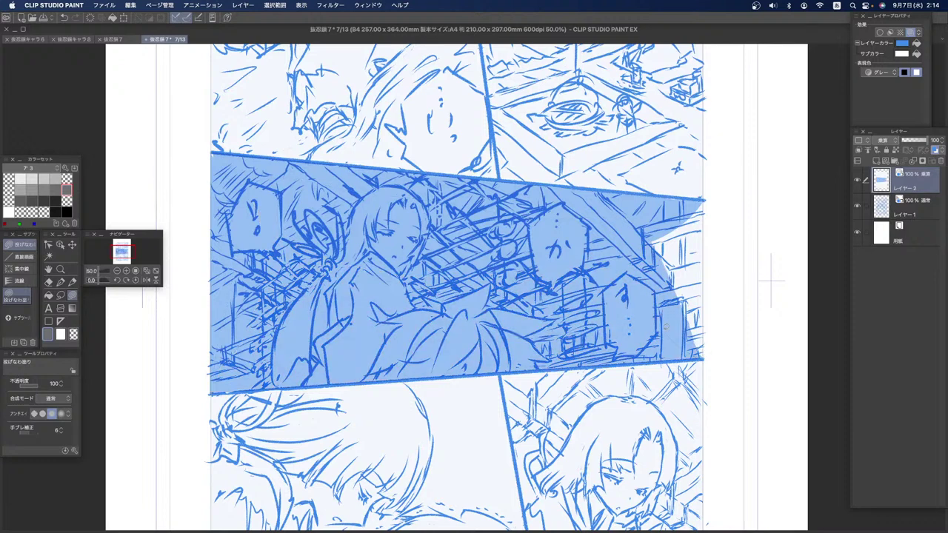
pyautogui.moveTo(704, 196); pyautogui.dragTo(705, 198)
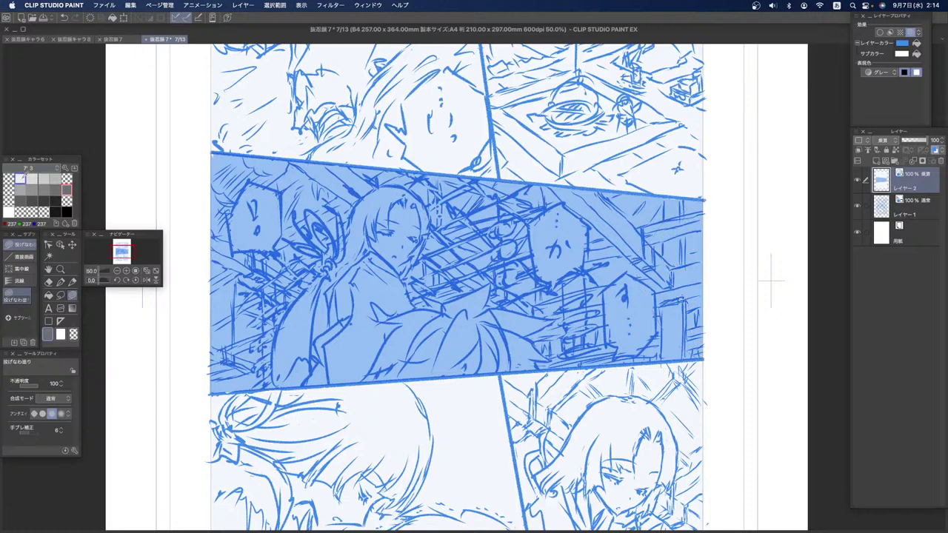
# Step: Clear the tone from the middle panel's three speech balloons with transparent lasso fills on レイヤー 2
pyautogui.click(67, 178)
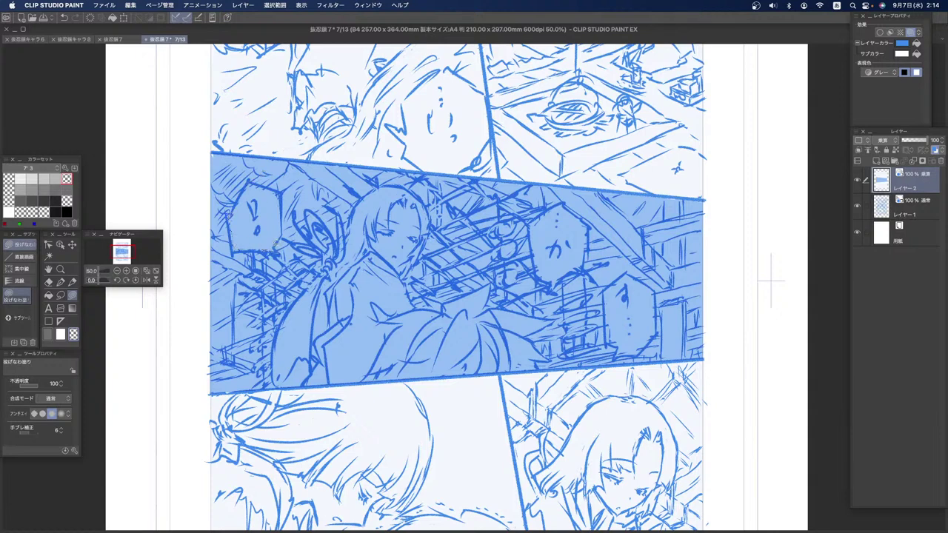
pyautogui.moveTo(252, 178); pyautogui.dragTo(252, 178)
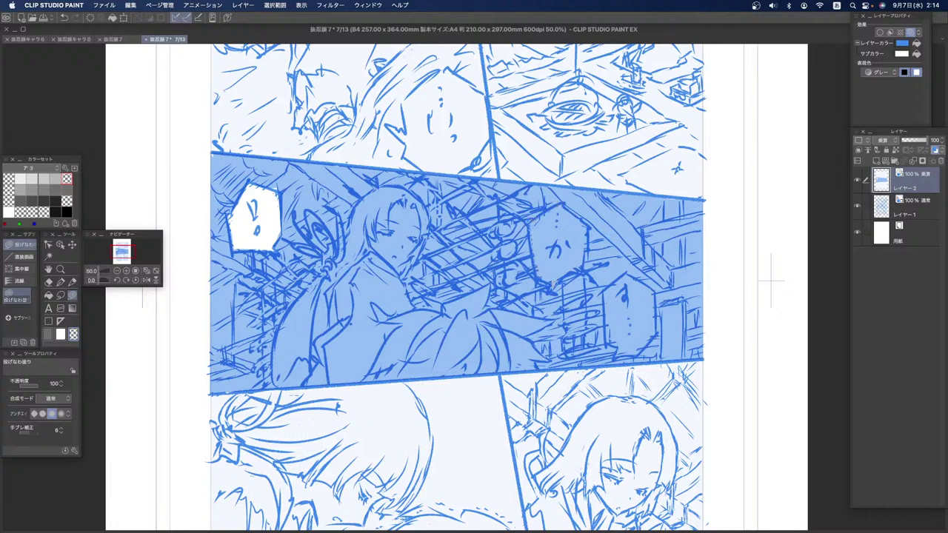
pyautogui.moveTo(566, 199); pyautogui.dragTo(567, 201)
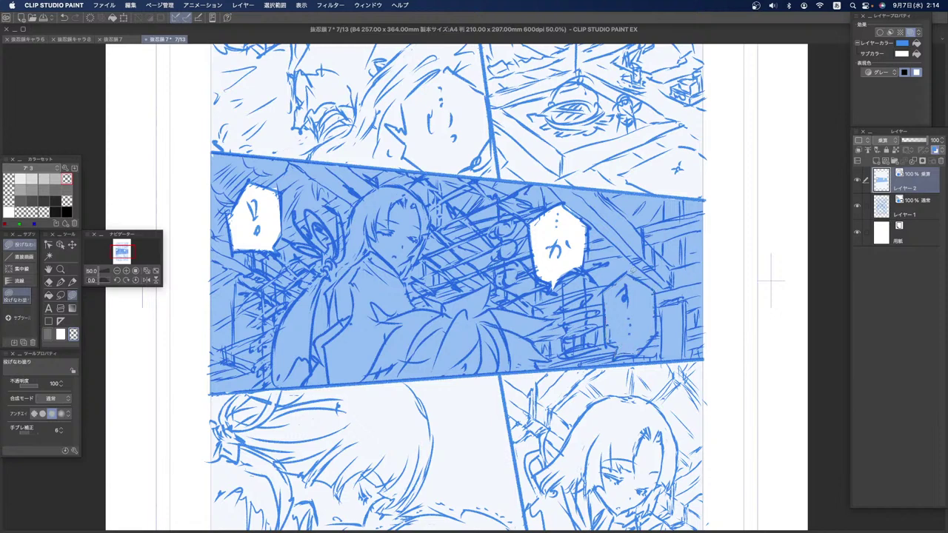
pyautogui.moveTo(634, 273); pyautogui.dragTo(631, 274)
# Step: Fill both figures in the middle panel, including the hair ribbon and sleeve, with the palest grey using lasso fill
pyautogui.click(20, 179)
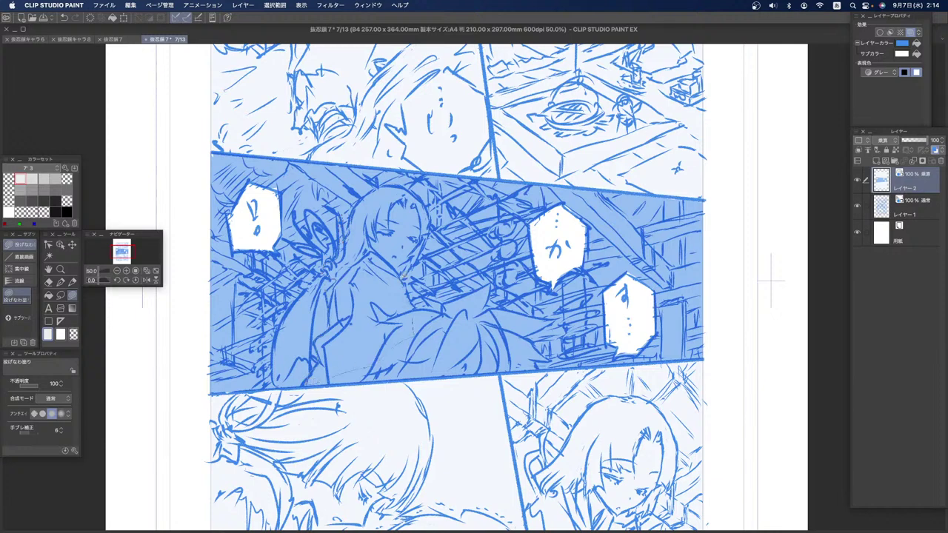
pyautogui.moveTo(412, 192); pyautogui.dragTo(375, 191)
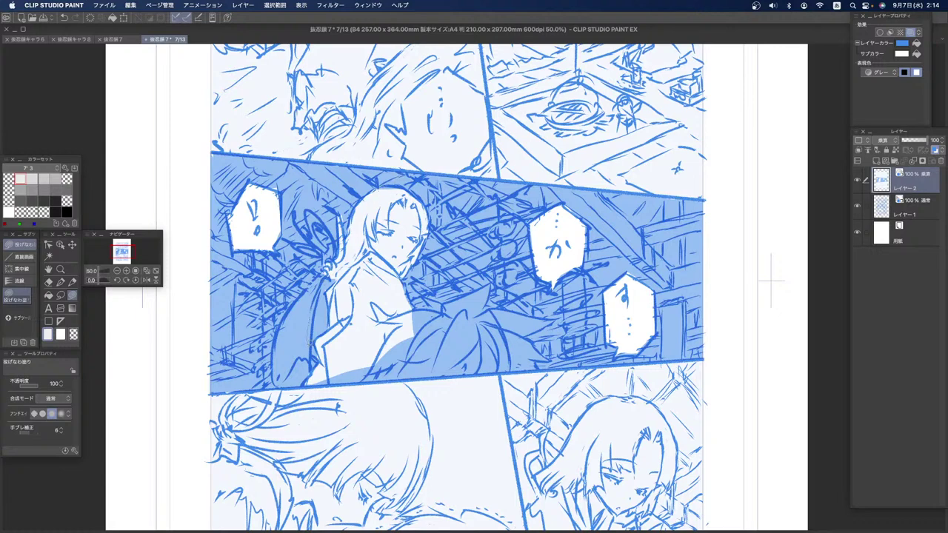
pyautogui.moveTo(311, 309); pyautogui.dragTo(322, 279)
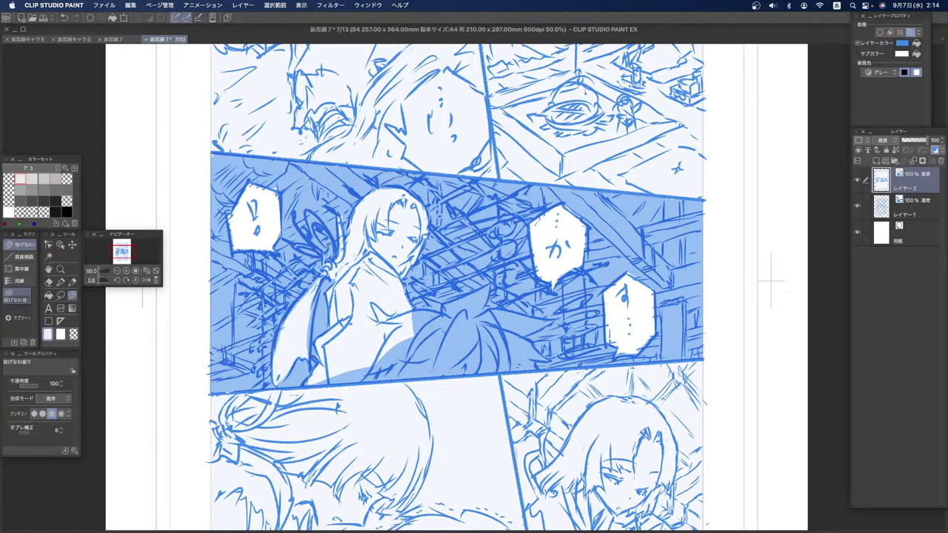
pyautogui.moveTo(315, 218)
pyautogui.mouseDown()
pyautogui.moveTo(322, 248)
pyautogui.moveTo(333, 251)
pyautogui.mouseUp()
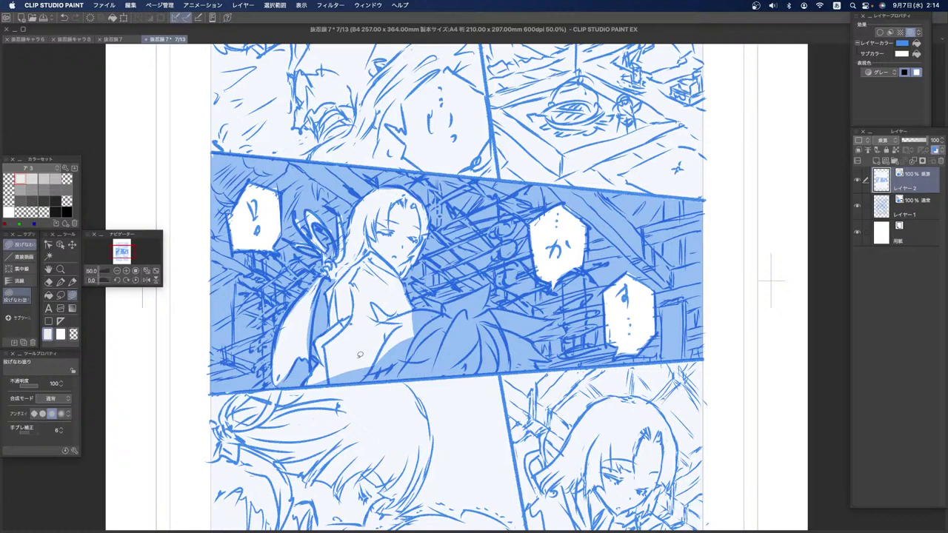
pyautogui.moveTo(314, 382); pyautogui.dragTo(453, 332)
pyautogui.moveTo(539, 364); pyautogui.dragTo(532, 356)
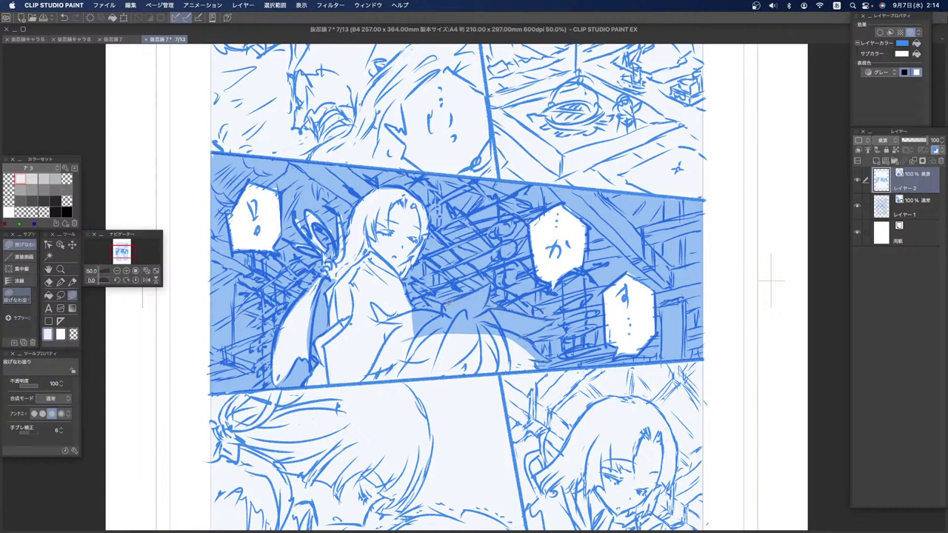
pyautogui.moveTo(434, 305)
pyautogui.mouseDown()
pyautogui.moveTo(390, 343)
pyautogui.moveTo(478, 322)
pyautogui.mouseUp()
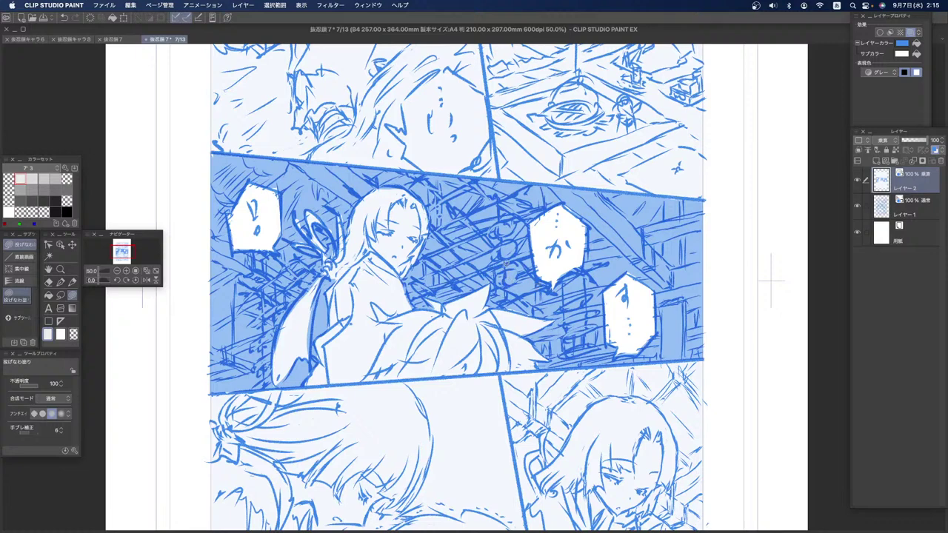
pyautogui.moveTo(314, 335); pyautogui.dragTo(306, 311)
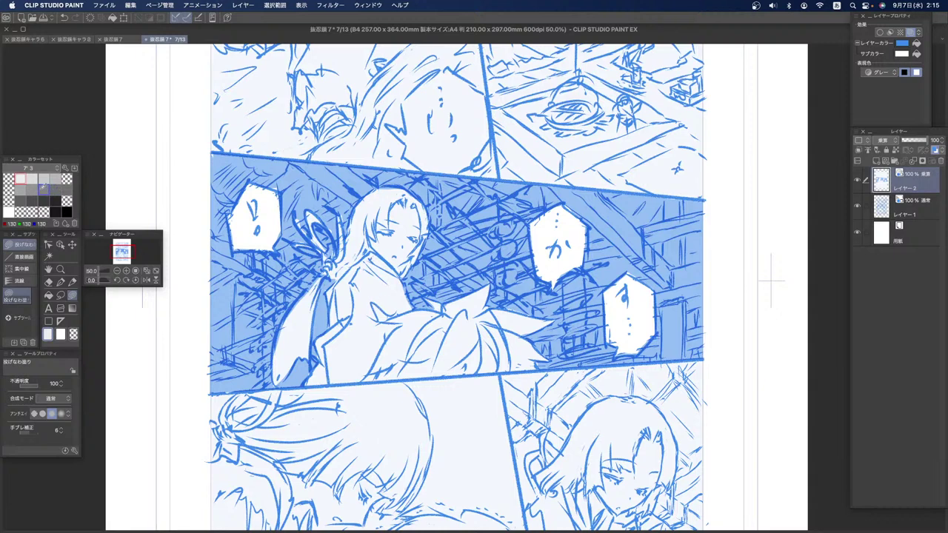
# Step: Add mid-grey lasso-fill shadows to the long-haired figure's hair, sleeve and the back of the robe
pyautogui.click(32, 190)
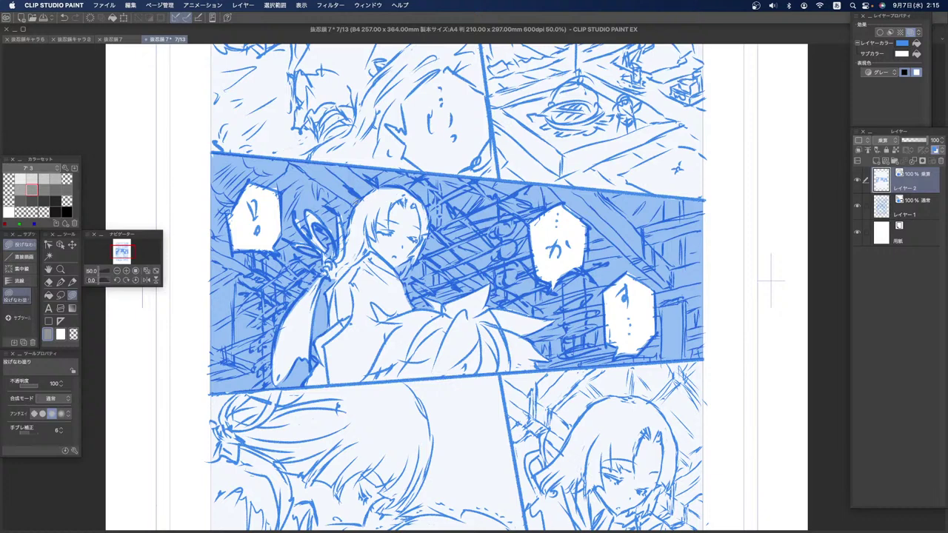
pyautogui.moveTo(372, 220)
pyautogui.mouseDown()
pyautogui.moveTo(328, 272)
pyautogui.moveTo(277, 372)
pyautogui.mouseUp()
pyautogui.moveTo(369, 195); pyautogui.dragTo(370, 194)
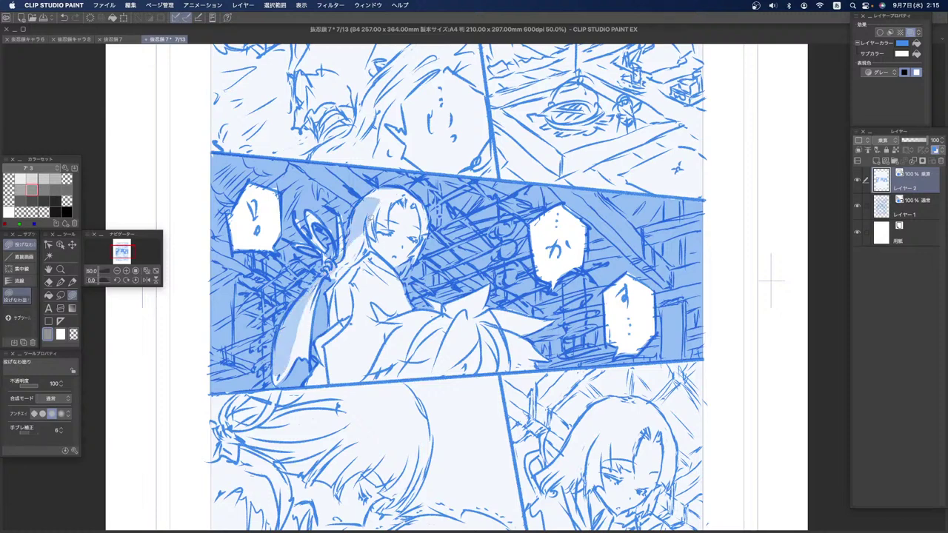
pyautogui.moveTo(341, 280)
pyautogui.mouseDown()
pyautogui.moveTo(333, 292)
pyautogui.moveTo(343, 322)
pyautogui.moveTo(334, 318)
pyautogui.moveTo(320, 358)
pyautogui.moveTo(350, 365)
pyautogui.moveTo(318, 384)
pyautogui.moveTo(312, 369)
pyautogui.mouseUp()
# Step: Shade the lower robe folds and the foreground figure's spiky hair in the middle panel with the same mid-grey
pyautogui.moveTo(372, 369)
pyautogui.mouseDown()
pyautogui.moveTo(399, 338)
pyautogui.moveTo(407, 362)
pyautogui.moveTo(393, 377)
pyautogui.moveTo(424, 369)
pyautogui.moveTo(401, 374)
pyautogui.mouseUp()
pyautogui.moveTo(448, 353)
pyautogui.mouseDown()
pyautogui.moveTo(458, 371)
pyautogui.moveTo(437, 356)
pyautogui.mouseUp()
pyautogui.moveTo(391, 383); pyautogui.dragTo(381, 373)
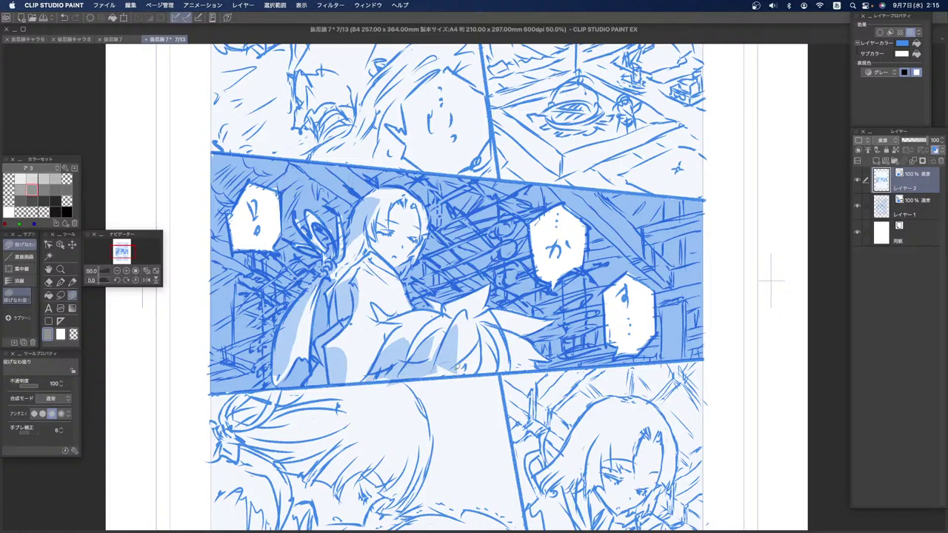
pyautogui.moveTo(480, 331)
pyautogui.mouseDown()
pyautogui.moveTo(486, 360)
pyautogui.moveTo(531, 367)
pyautogui.moveTo(511, 348)
pyautogui.moveTo(546, 327)
pyautogui.mouseUp()
pyautogui.moveTo(463, 315)
pyautogui.mouseDown()
pyautogui.moveTo(486, 315)
pyautogui.moveTo(463, 315)
pyautogui.mouseUp()
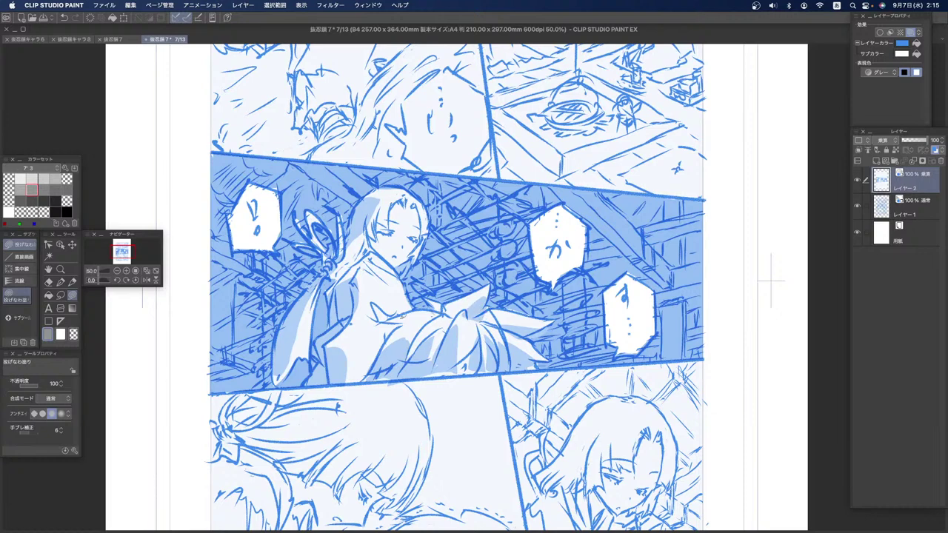
# Step: Add mid-grey shadows to the long-haired figure's sleeve fold, front hair, hair ribbon and face
pyautogui.moveTo(377, 310); pyautogui.dragTo(377, 323)
pyautogui.moveTo(384, 213)
pyautogui.mouseDown()
pyautogui.moveTo(375, 193)
pyautogui.moveTo(338, 278)
pyautogui.moveTo(335, 265)
pyautogui.moveTo(359, 218)
pyautogui.mouseUp()
pyautogui.moveTo(344, 253)
pyautogui.mouseDown()
pyautogui.moveTo(336, 214)
pyautogui.moveTo(325, 250)
pyautogui.moveTo(318, 224)
pyautogui.moveTo(302, 221)
pyautogui.moveTo(321, 248)
pyautogui.mouseUp()
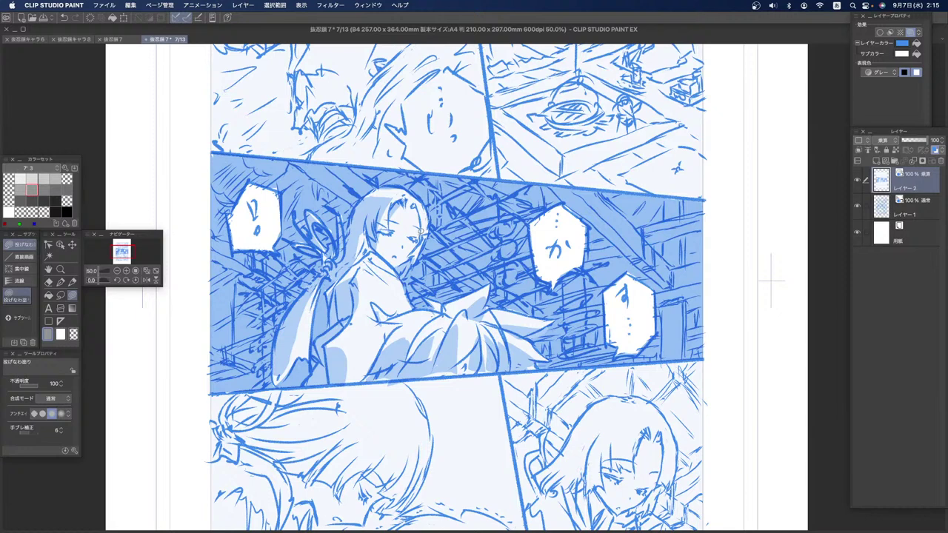
pyautogui.moveTo(415, 200)
pyautogui.mouseDown()
pyautogui.moveTo(418, 241)
pyautogui.moveTo(423, 212)
pyautogui.mouseUp()
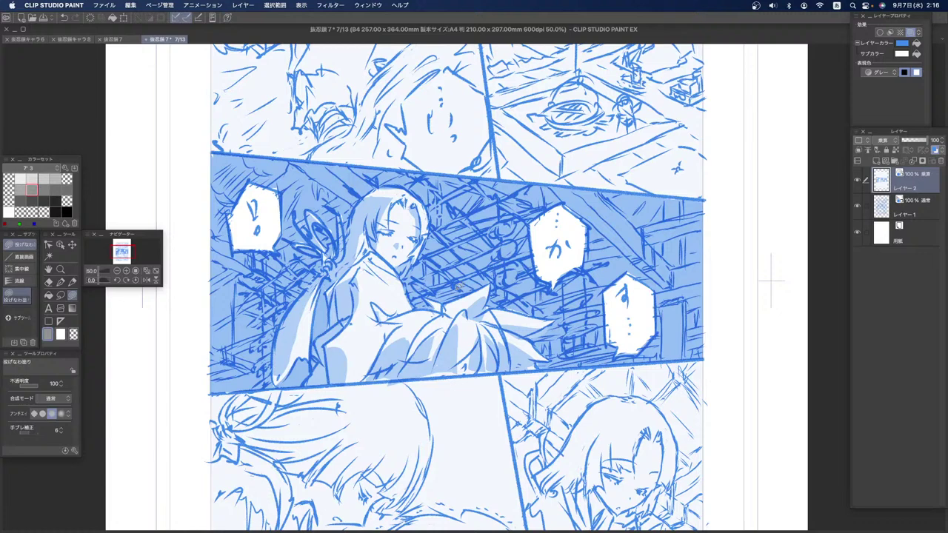
# Step: Cover the whole top-left panel with light-grey lasso fills on レイヤー 2
pyautogui.click(49, 269)
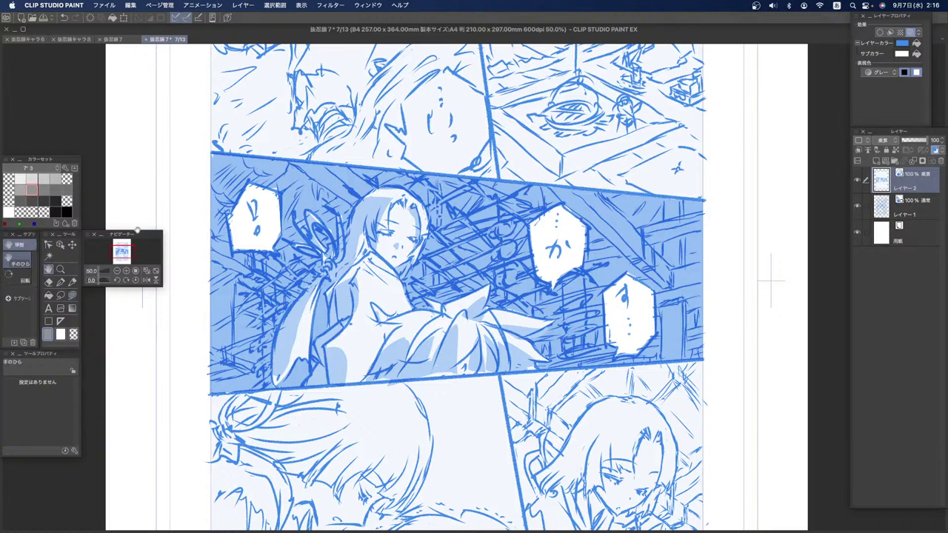
pyautogui.moveTo(369, 248); pyautogui.dragTo(362, 370)
pyautogui.moveTo(359, 271); pyautogui.dragTo(358, 316)
pyautogui.click(55, 177)
pyautogui.click(71, 294)
pyautogui.moveTo(208, 92)
pyautogui.mouseDown()
pyautogui.moveTo(217, 113)
pyautogui.moveTo(423, 133)
pyautogui.moveTo(456, 94)
pyautogui.moveTo(375, 256)
pyautogui.moveTo(434, 327)
pyautogui.moveTo(494, 352)
pyautogui.moveTo(300, 260)
pyautogui.moveTo(214, 313)
pyautogui.moveTo(210, 326)
pyautogui.mouseUp()
pyautogui.moveTo(258, 125); pyautogui.dragTo(210, 90)
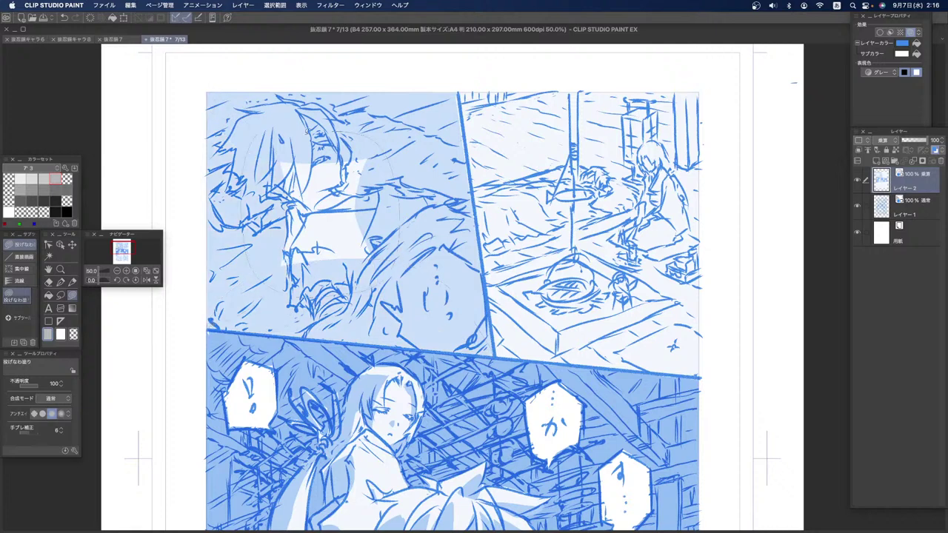
# Step: Fill the lit areas of the lying figure's face, front hair and the cloth edge below it with the palest grey
pyautogui.click(21, 178)
pyautogui.click(20, 178)
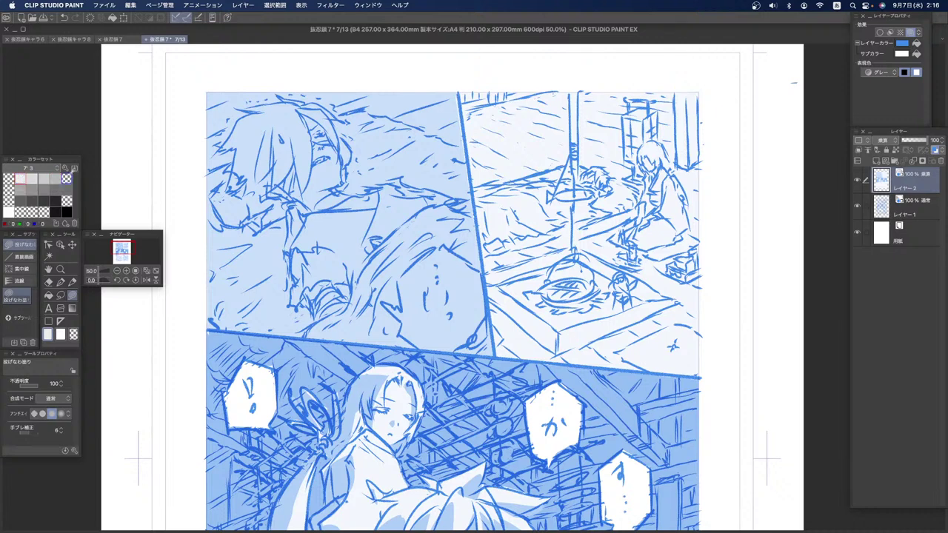
pyautogui.moveTo(266, 105)
pyautogui.mouseDown()
pyautogui.moveTo(298, 139)
pyautogui.moveTo(303, 178)
pyautogui.mouseUp()
pyautogui.moveTo(293, 95); pyautogui.dragTo(298, 96)
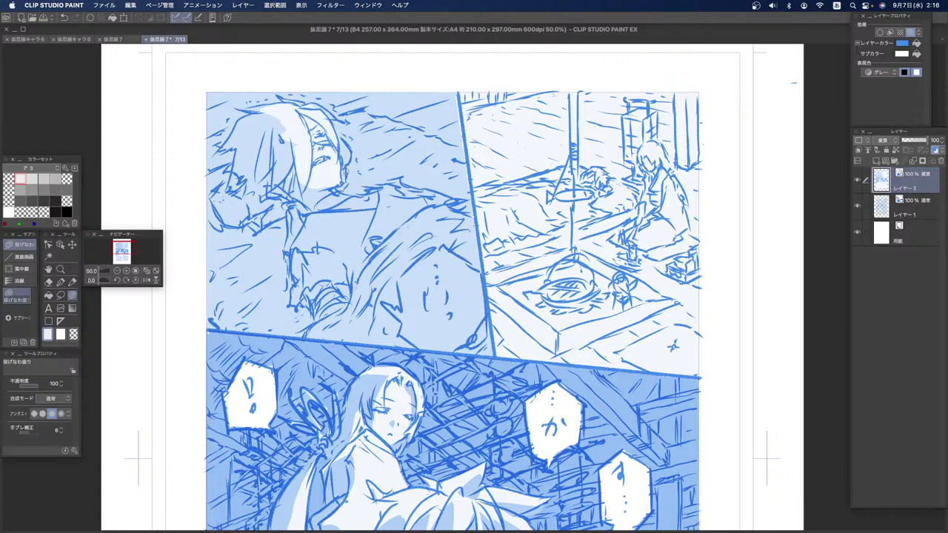
pyautogui.moveTo(349, 186)
pyautogui.mouseDown()
pyautogui.moveTo(339, 199)
pyautogui.moveTo(358, 197)
pyautogui.mouseUp()
pyautogui.moveTo(430, 193)
pyautogui.mouseDown()
pyautogui.moveTo(418, 208)
pyautogui.moveTo(357, 203)
pyautogui.mouseUp()
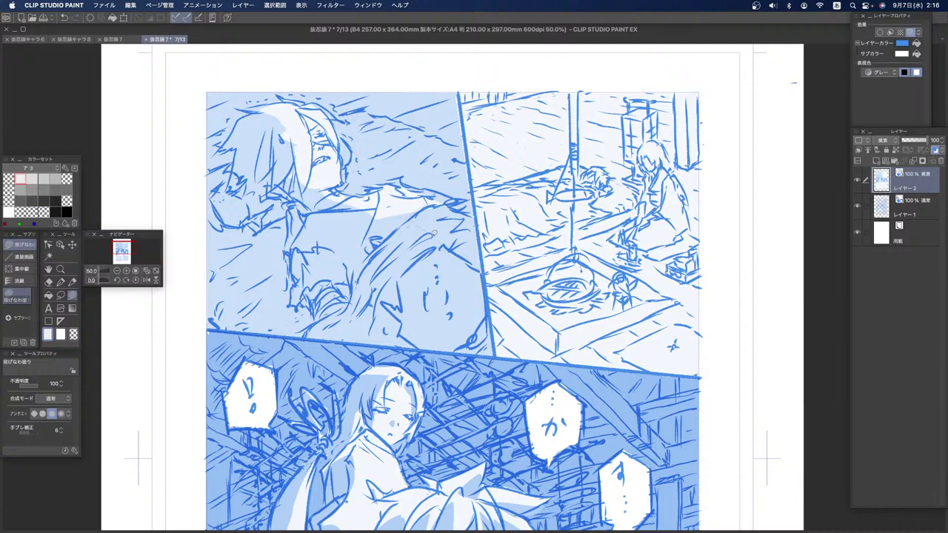
pyautogui.moveTo(471, 222); pyautogui.dragTo(442, 207)
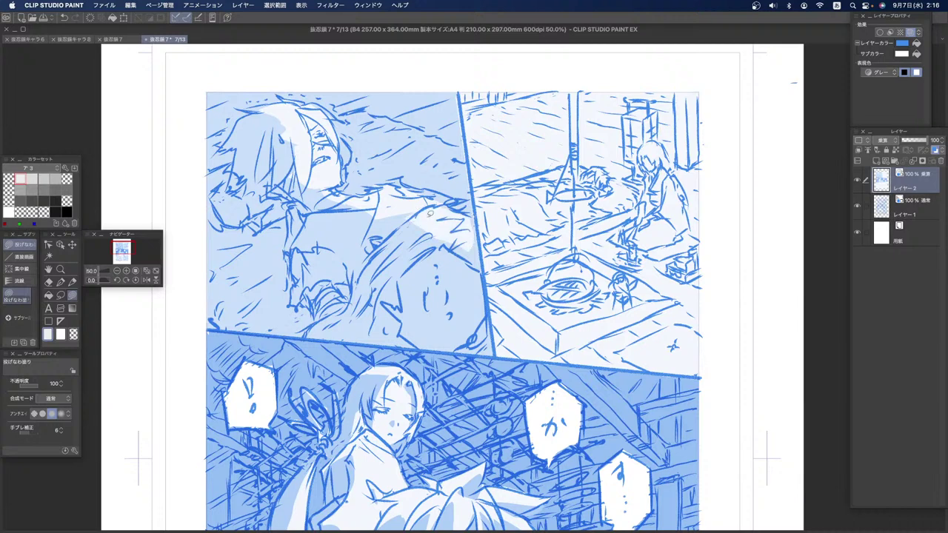
# Step: Add palest-grey highlight streaks to the quilt, the lying figure's hair and the foreground hair in the top-left panel
pyautogui.moveTo(343, 119)
pyautogui.mouseDown()
pyautogui.moveTo(382, 115)
pyautogui.moveTo(375, 132)
pyautogui.moveTo(349, 131)
pyautogui.moveTo(381, 130)
pyautogui.moveTo(419, 152)
pyautogui.moveTo(443, 152)
pyautogui.mouseUp()
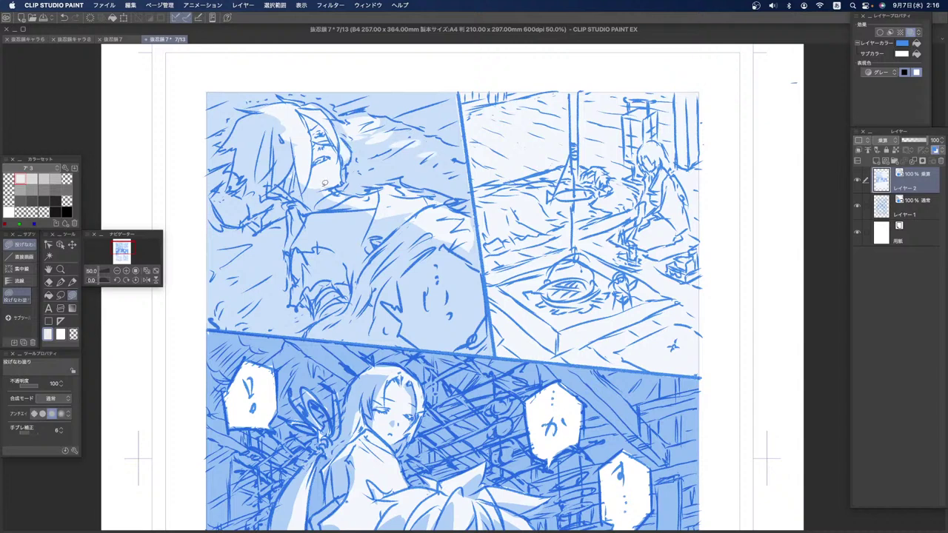
pyautogui.moveTo(258, 131); pyautogui.dragTo(275, 128)
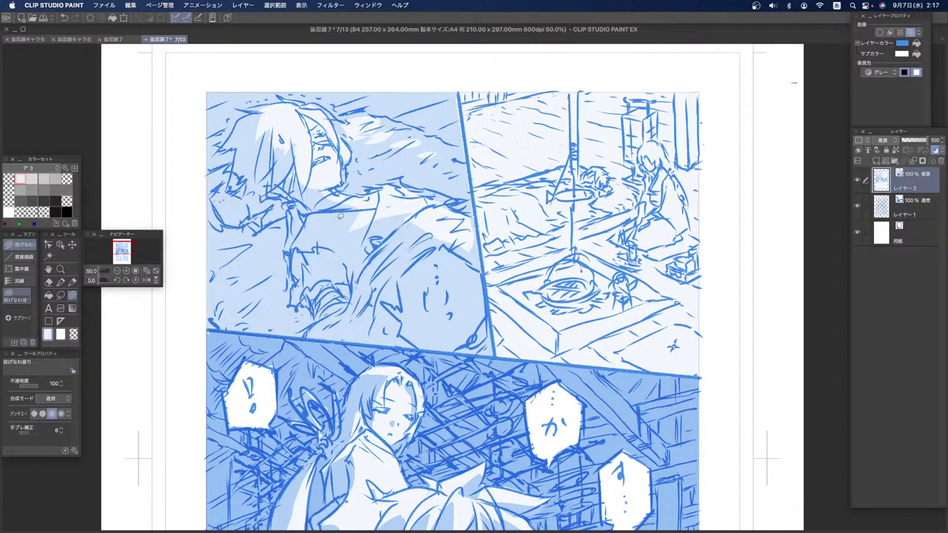
pyautogui.moveTo(385, 211)
pyautogui.mouseDown()
pyautogui.moveTo(356, 244)
pyautogui.moveTo(417, 220)
pyautogui.moveTo(395, 239)
pyautogui.moveTo(411, 229)
pyautogui.moveTo(439, 237)
pyautogui.moveTo(408, 256)
pyautogui.mouseUp()
pyautogui.moveTo(421, 213); pyautogui.dragTo(400, 228)
pyautogui.moveTo(404, 260); pyautogui.dragTo(452, 237)
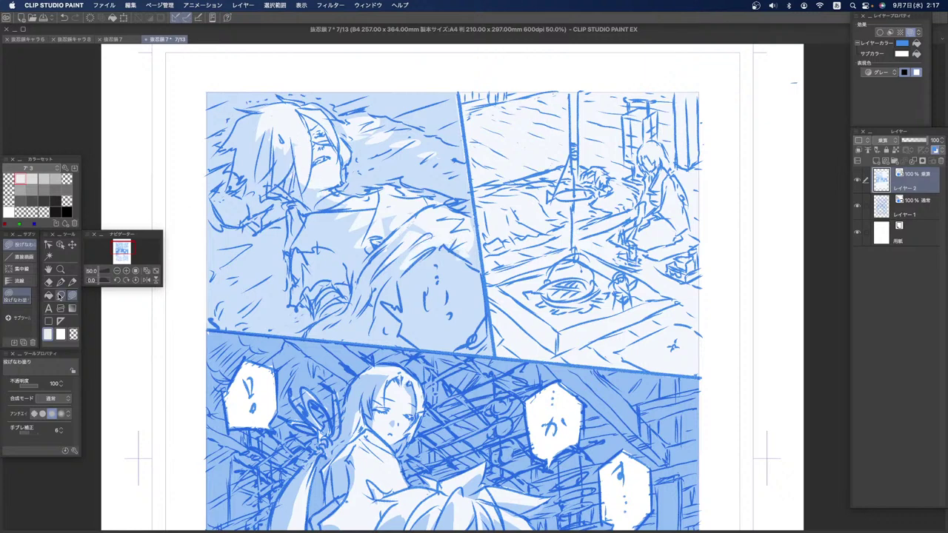
pyautogui.click(44, 179)
pyautogui.click(56, 179)
pyautogui.press('super+z')
# Step: Add palest-grey streaks to the top-left panel's lower-left bedding and lighten the part of the quilt beside the face
pyautogui.click(20, 179)
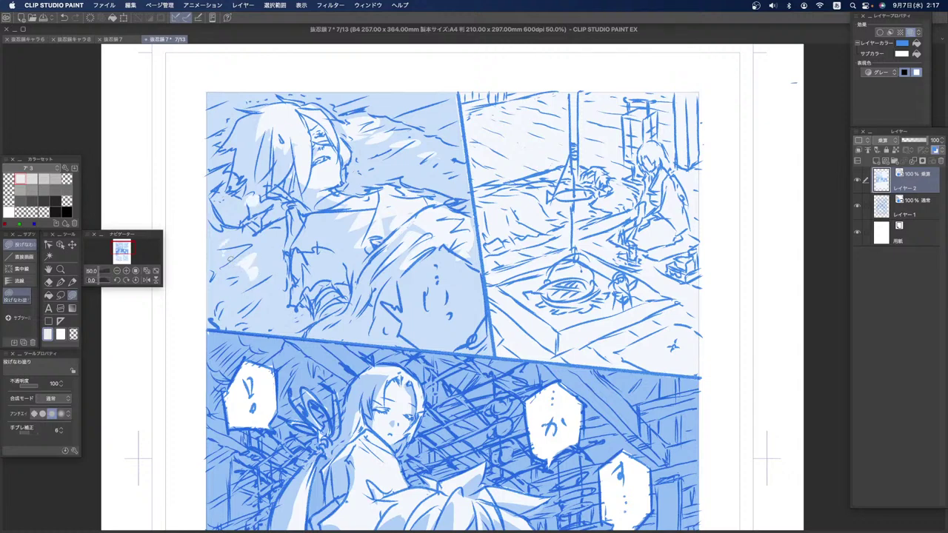
pyautogui.moveTo(225, 264)
pyautogui.mouseDown()
pyautogui.moveTo(260, 244)
pyautogui.moveTo(210, 258)
pyautogui.moveTo(251, 269)
pyautogui.moveTo(275, 298)
pyautogui.moveTo(268, 312)
pyautogui.moveTo(240, 291)
pyautogui.moveTo(221, 252)
pyautogui.mouseUp()
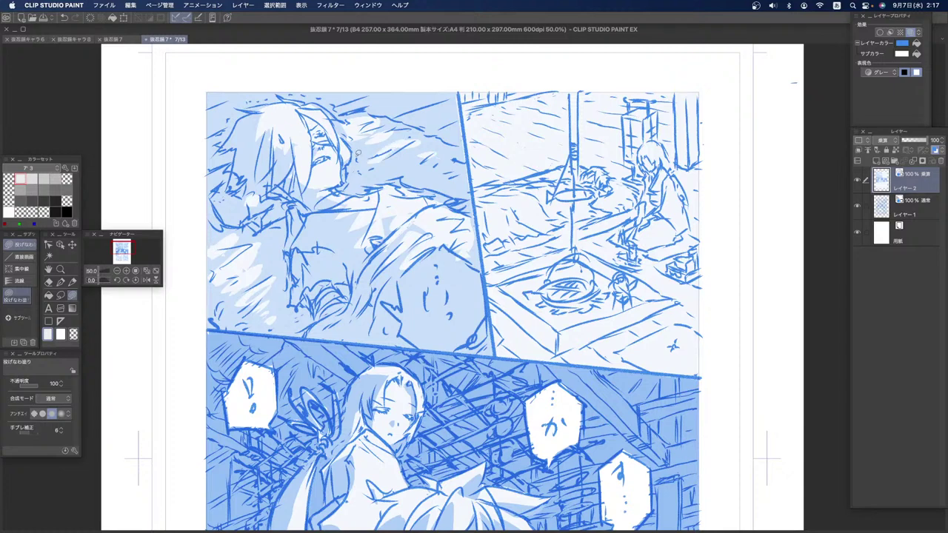
pyautogui.moveTo(378, 170)
pyautogui.mouseDown()
pyautogui.moveTo(417, 157)
pyautogui.moveTo(437, 173)
pyautogui.mouseUp()
pyautogui.moveTo(359, 173); pyautogui.dragTo(367, 162)
pyautogui.moveTo(359, 185)
pyautogui.mouseDown()
pyautogui.moveTo(376, 175)
pyautogui.moveTo(369, 180)
pyautogui.moveTo(375, 151)
pyautogui.mouseUp()
# Step: Lighten the rest of the quilt with the palest grey and add highlight streaks to the background above it
pyautogui.moveTo(408, 129); pyautogui.dragTo(417, 135)
pyautogui.moveTo(390, 121)
pyautogui.mouseDown()
pyautogui.moveTo(379, 125)
pyautogui.moveTo(436, 145)
pyautogui.moveTo(465, 169)
pyautogui.mouseUp()
pyautogui.moveTo(396, 137)
pyautogui.mouseDown()
pyautogui.moveTo(468, 162)
pyautogui.moveTo(442, 159)
pyautogui.mouseUp()
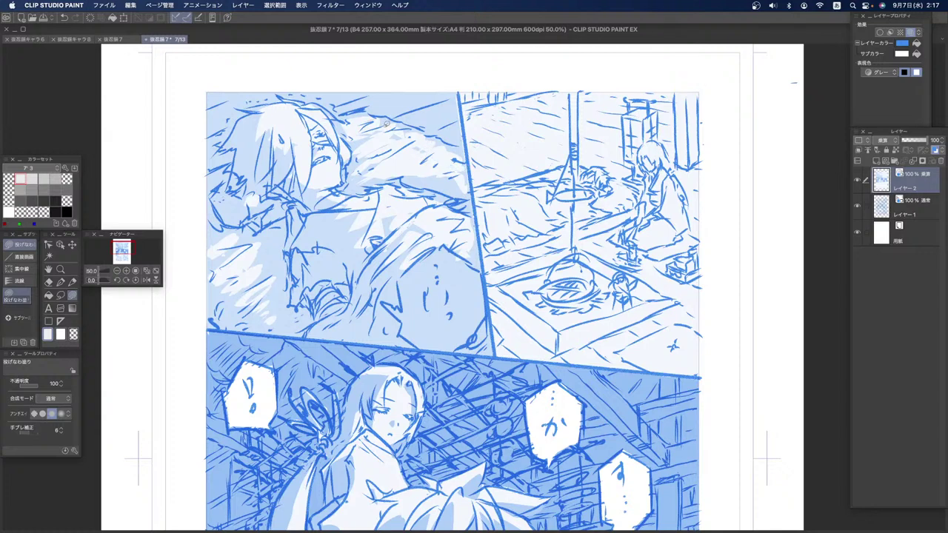
pyautogui.moveTo(362, 107); pyautogui.dragTo(349, 113)
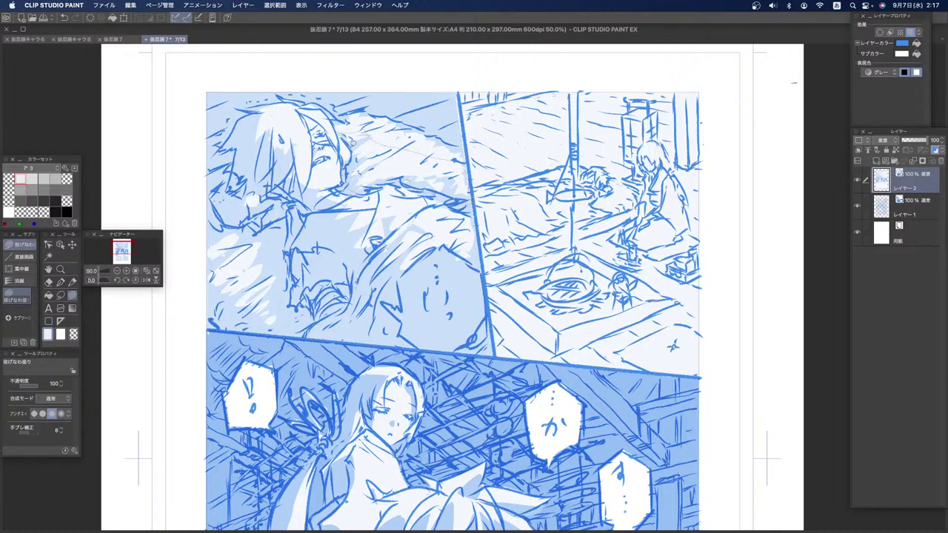
pyautogui.moveTo(356, 159)
pyautogui.mouseDown()
pyautogui.moveTo(350, 184)
pyautogui.moveTo(466, 202)
pyautogui.mouseUp()
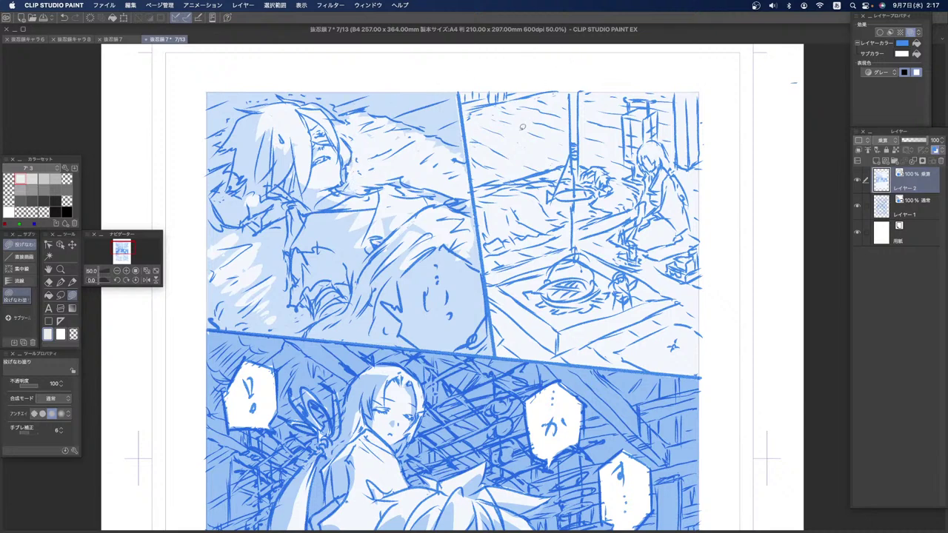
pyautogui.moveTo(422, 105)
pyautogui.mouseDown()
pyautogui.moveTo(402, 114)
pyautogui.moveTo(430, 132)
pyautogui.mouseUp()
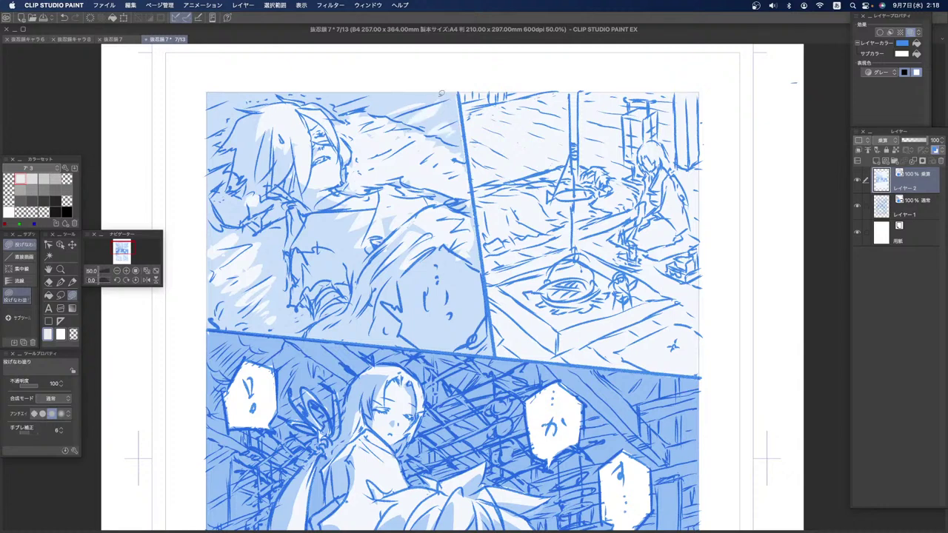
# Step: Fill the whole top-right panel, from the back wall to the hearth and floor, with the mid grey
pyautogui.click(31, 189)
pyautogui.moveTo(692, 126); pyautogui.dragTo(699, 91)
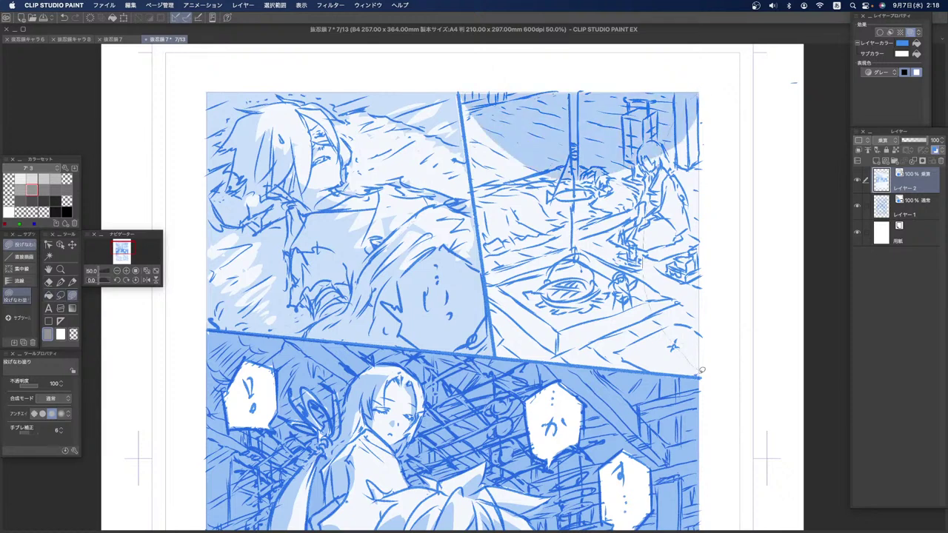
pyautogui.moveTo(701, 370); pyautogui.dragTo(701, 372)
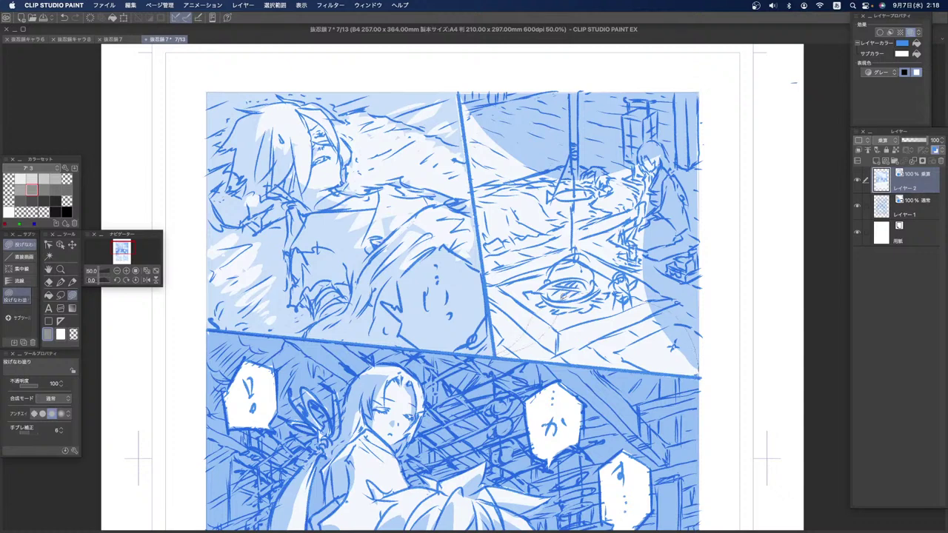
pyautogui.moveTo(459, 90); pyautogui.dragTo(461, 91)
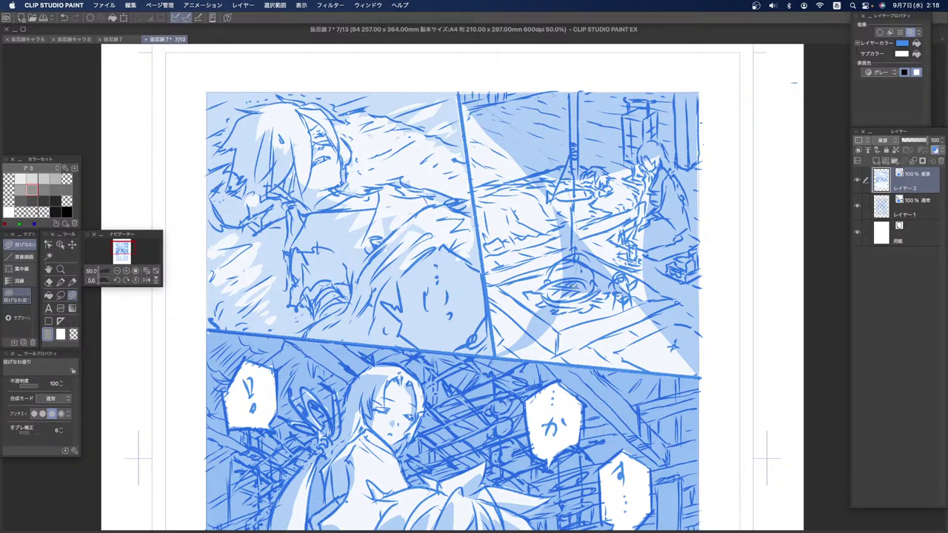
pyautogui.moveTo(502, 348); pyautogui.dragTo(498, 352)
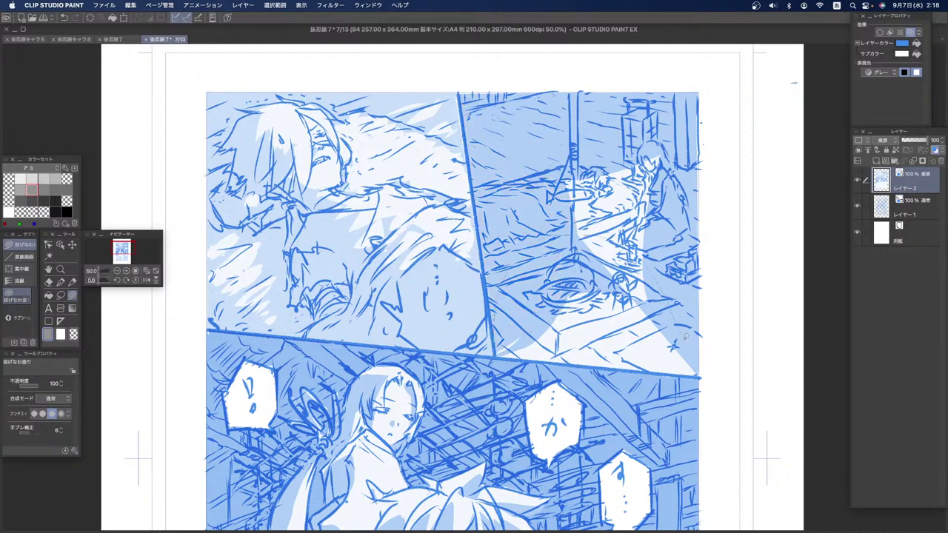
pyautogui.moveTo(697, 368); pyautogui.dragTo(669, 333)
pyautogui.moveTo(548, 171); pyautogui.dragTo(690, 170)
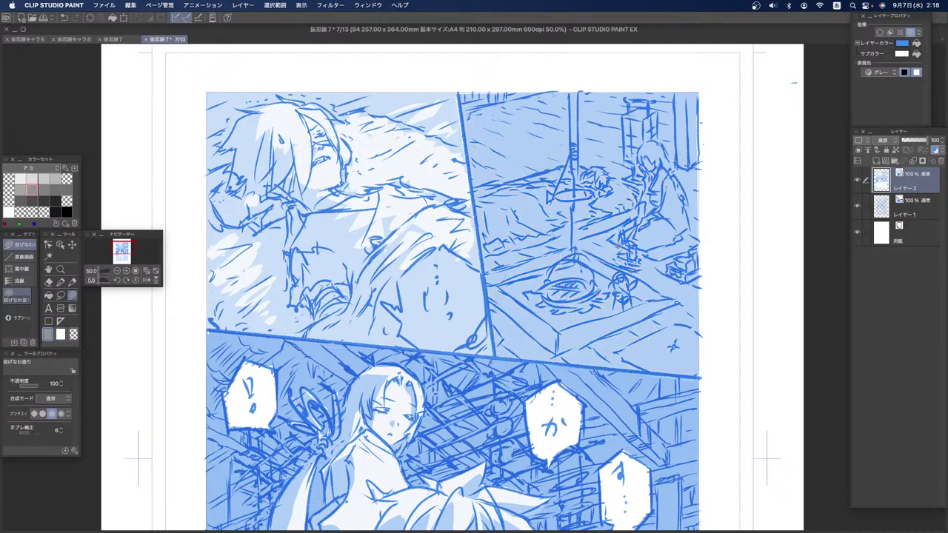
# Step: Fill the top-right panel's lantern, lying figure with quilt, seated figure and hearth surface with the palest grey
pyautogui.click(19, 178)
pyautogui.moveTo(643, 128)
pyautogui.mouseDown()
pyautogui.moveTo(632, 133)
pyautogui.moveTo(648, 139)
pyautogui.mouseUp()
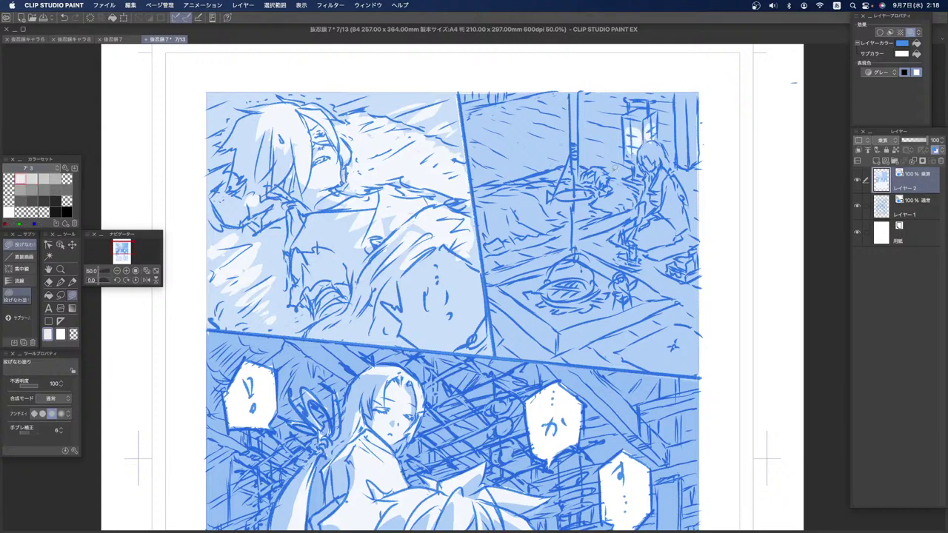
pyautogui.moveTo(602, 178)
pyautogui.mouseDown()
pyautogui.moveTo(589, 213)
pyautogui.moveTo(575, 214)
pyautogui.moveTo(575, 187)
pyautogui.moveTo(558, 191)
pyautogui.mouseUp()
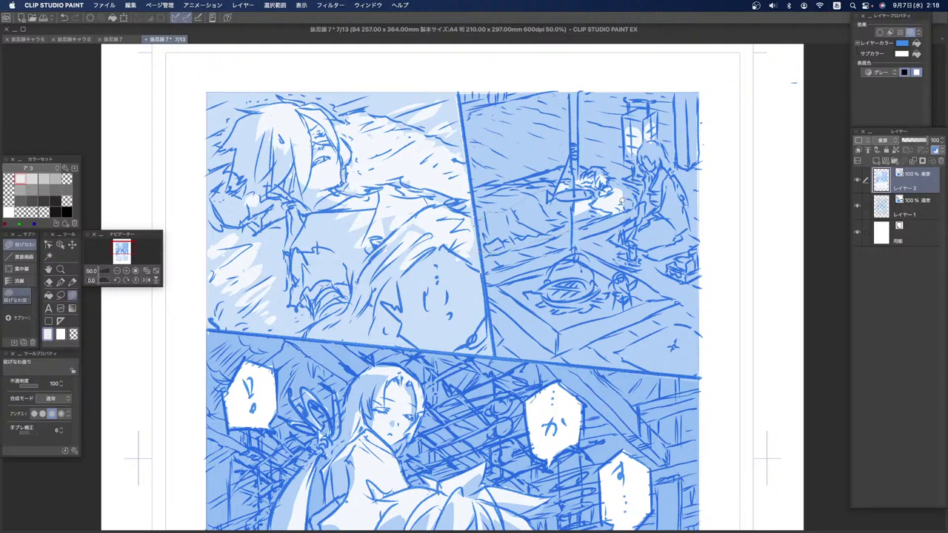
pyautogui.moveTo(570, 181); pyautogui.dragTo(588, 191)
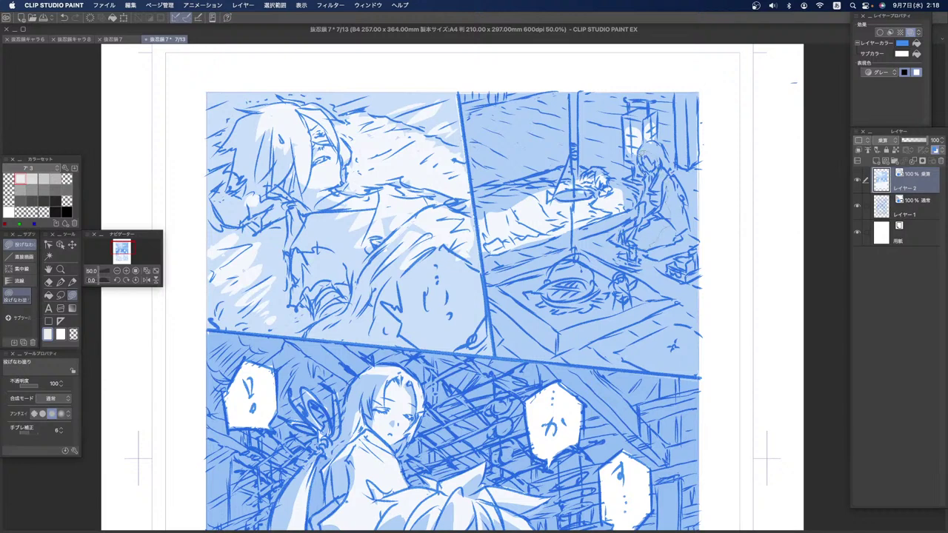
pyautogui.moveTo(640, 162); pyautogui.dragTo(620, 207)
pyautogui.moveTo(533, 298)
pyautogui.mouseDown()
pyautogui.moveTo(618, 294)
pyautogui.moveTo(609, 299)
pyautogui.mouseUp()
pyautogui.moveTo(531, 305); pyautogui.dragTo(533, 299)
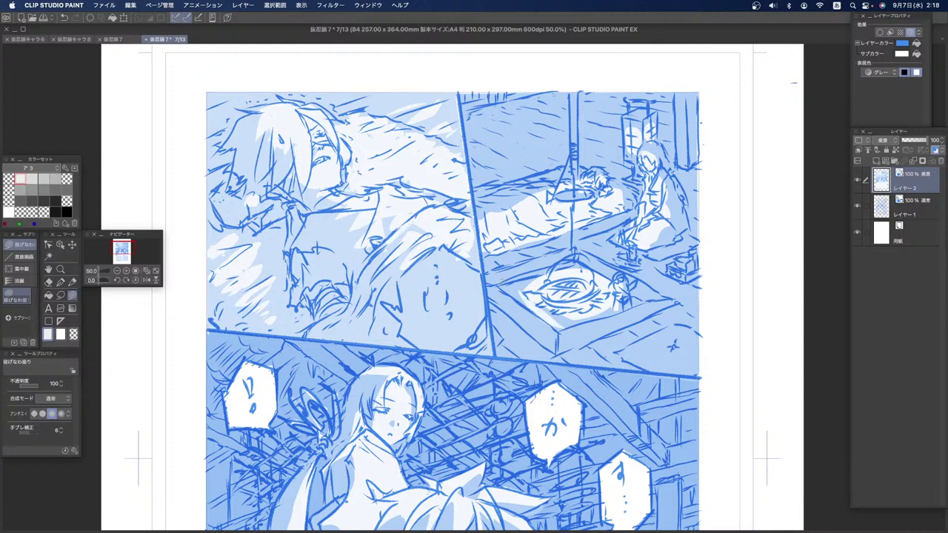
# Step: Add palest-grey highlights to the hearth frame, the surrounding floorboards and the small box in the top-right panel
pyautogui.moveTo(537, 262)
pyautogui.mouseDown()
pyautogui.moveTo(524, 248)
pyautogui.moveTo(566, 235)
pyautogui.moveTo(622, 256)
pyautogui.moveTo(585, 248)
pyautogui.moveTo(602, 224)
pyautogui.moveTo(625, 226)
pyautogui.moveTo(614, 215)
pyautogui.moveTo(591, 237)
pyautogui.mouseUp()
pyautogui.moveTo(650, 266)
pyautogui.mouseDown()
pyautogui.moveTo(625, 264)
pyautogui.moveTo(634, 250)
pyautogui.moveTo(673, 288)
pyautogui.moveTo(676, 259)
pyautogui.moveTo(689, 266)
pyautogui.moveTo(680, 252)
pyautogui.moveTo(659, 257)
pyautogui.moveTo(668, 250)
pyautogui.moveTo(679, 261)
pyautogui.moveTo(670, 286)
pyautogui.moveTo(619, 325)
pyautogui.moveTo(630, 325)
pyautogui.moveTo(551, 342)
pyautogui.moveTo(509, 303)
pyautogui.moveTo(494, 261)
pyautogui.mouseUp()
pyautogui.moveTo(505, 343)
pyautogui.mouseDown()
pyautogui.moveTo(570, 358)
pyautogui.moveTo(620, 343)
pyautogui.moveTo(644, 355)
pyautogui.moveTo(652, 318)
pyautogui.moveTo(688, 306)
pyautogui.moveTo(690, 289)
pyautogui.mouseUp()
pyautogui.moveTo(695, 282); pyautogui.dragTo(696, 320)
pyautogui.moveTo(684, 237)
pyautogui.mouseDown()
pyautogui.moveTo(675, 246)
pyautogui.moveTo(662, 232)
pyautogui.mouseUp()
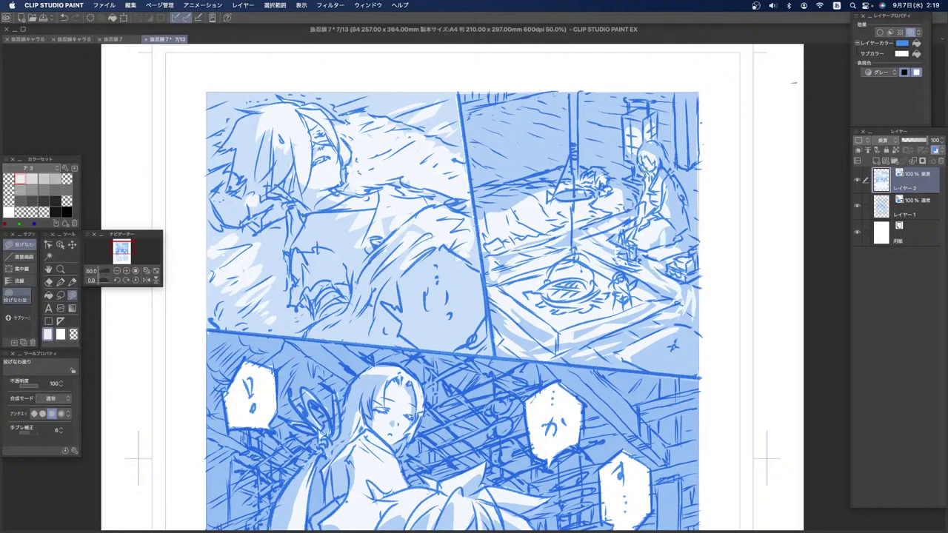
# Step: Add palest-grey streaks around the seated figure, the quilt and the wall posts beside the lantern in the top-right panel
pyautogui.moveTo(637, 171); pyautogui.dragTo(626, 191)
pyautogui.moveTo(522, 204)
pyautogui.mouseDown()
pyautogui.moveTo(546, 194)
pyautogui.moveTo(483, 212)
pyautogui.mouseUp()
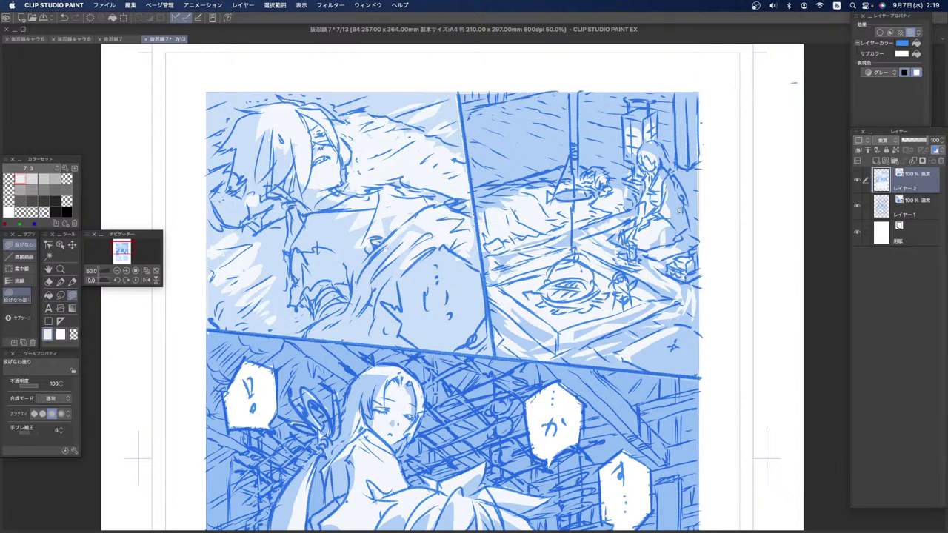
pyautogui.moveTo(680, 224); pyautogui.dragTo(680, 200)
pyautogui.moveTo(681, 131)
pyautogui.mouseDown()
pyautogui.moveTo(683, 108)
pyautogui.moveTo(694, 111)
pyautogui.mouseUp()
pyautogui.press('super+z')
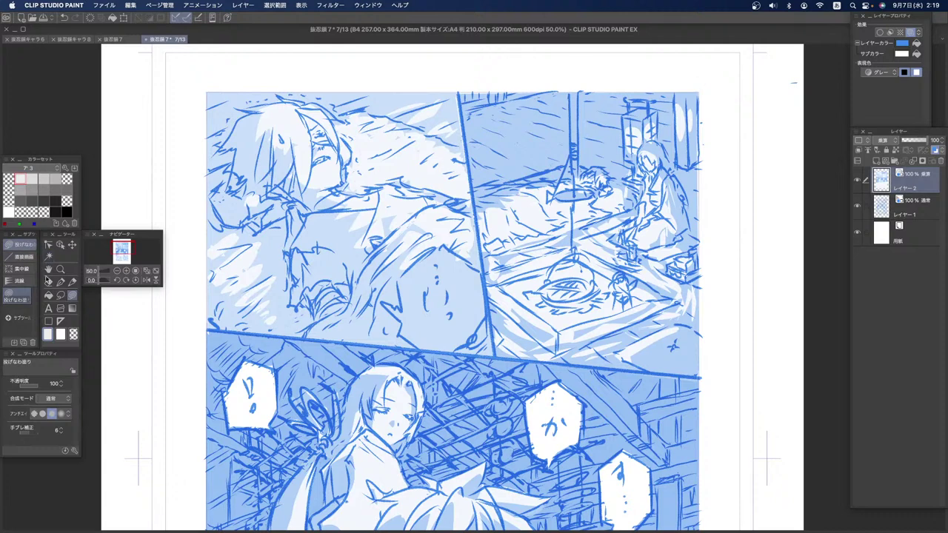
# Step: Clear the tone from the speech balloon in the top-left panel with the transparent colour
pyautogui.click(48, 269)
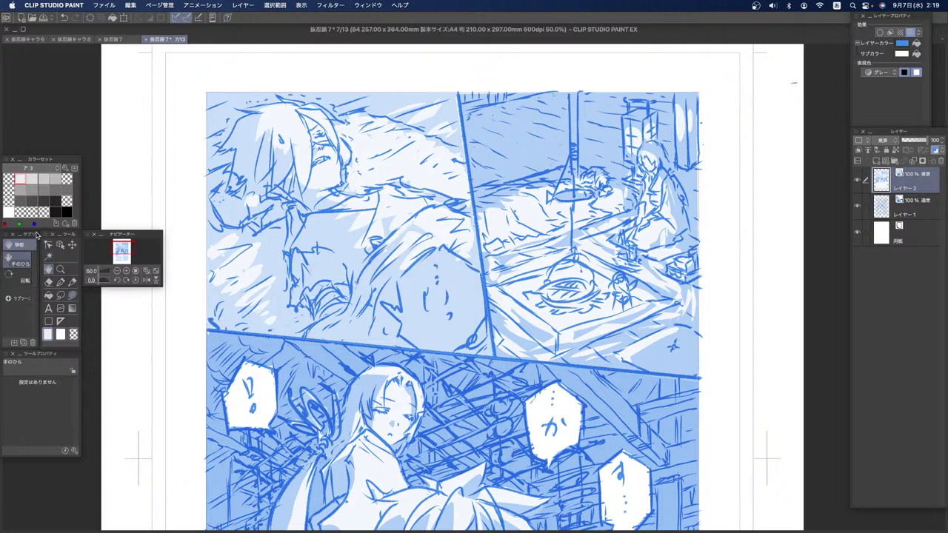
pyautogui.click(66, 179)
pyautogui.click(72, 295)
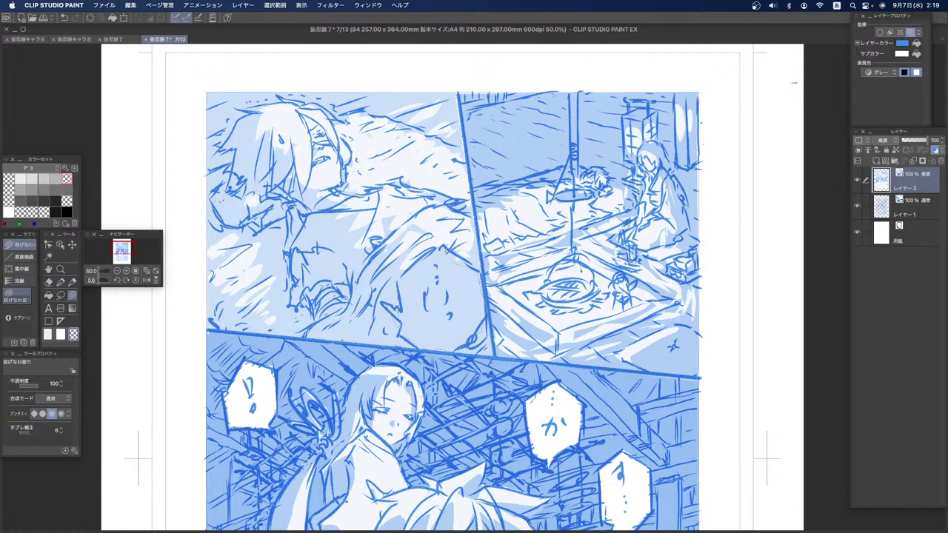
pyautogui.moveTo(407, 272); pyautogui.dragTo(402, 266)
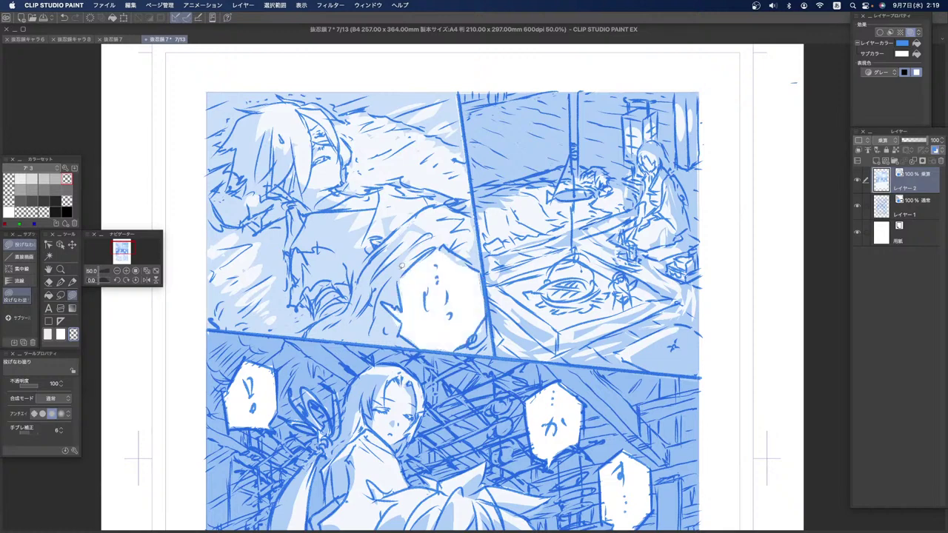
# Step: Fill the whole bottom-right panel, including the figure, with the mid grey (RGB 148)
pyautogui.click(49, 270)
pyautogui.scroll(-5, 370, 428)
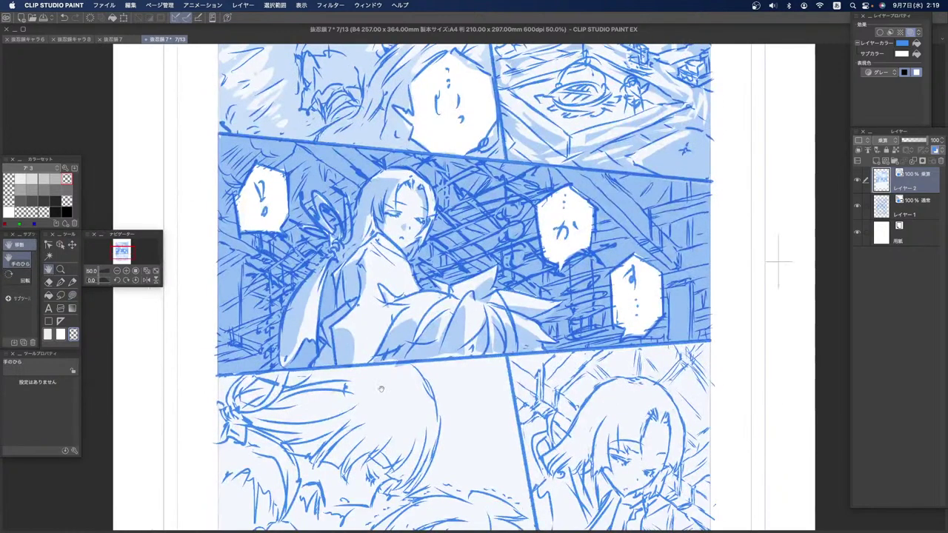
pyautogui.scroll(-5, 358, 331)
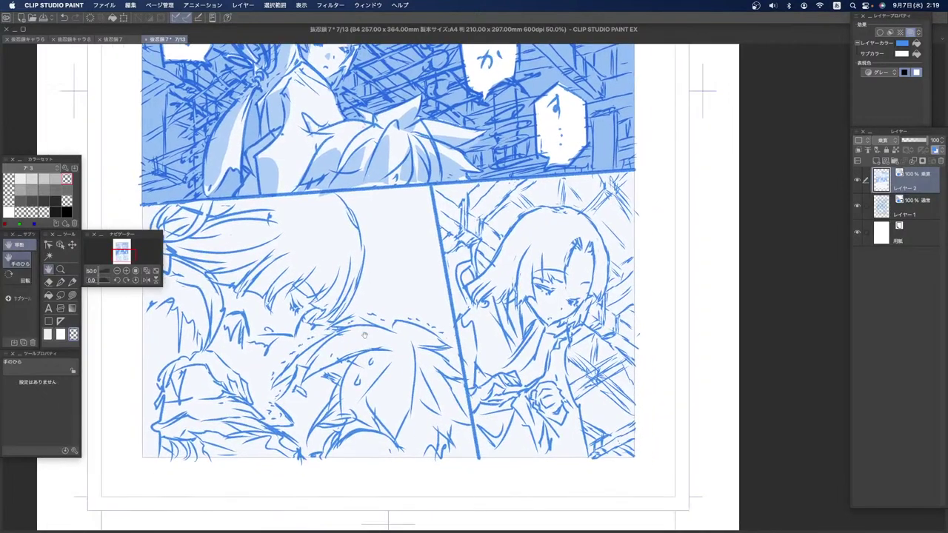
pyautogui.hscroll(-2, 406, 359)
pyautogui.moveTo(260, 278); pyautogui.dragTo(258, 284)
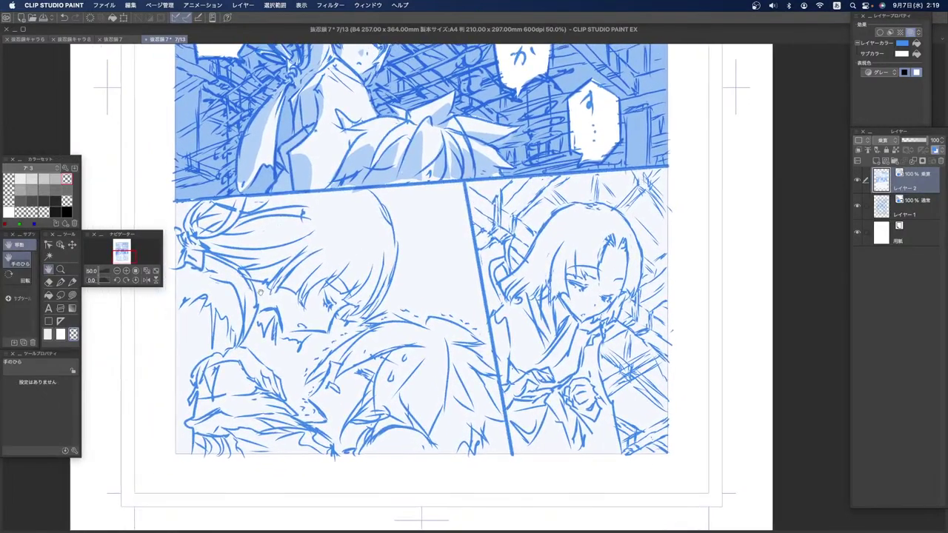
pyautogui.click(56, 190)
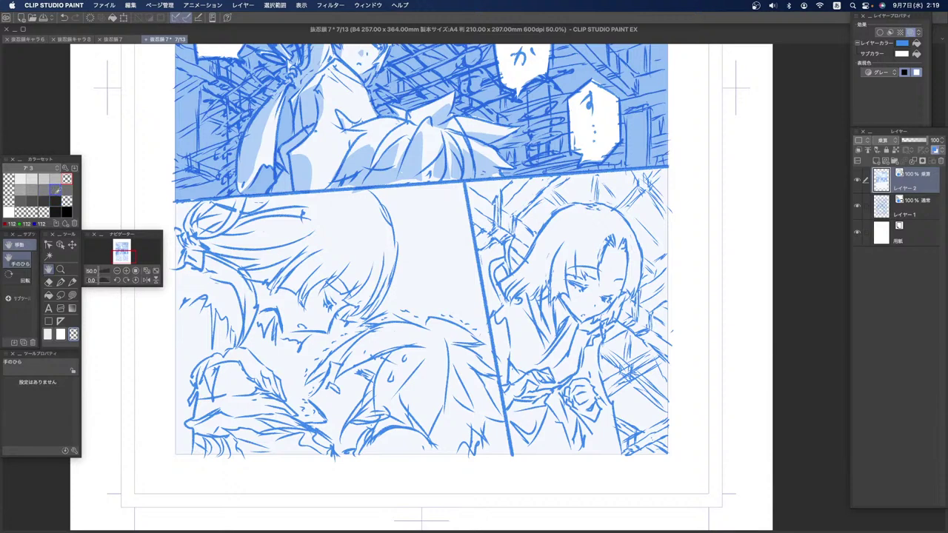
pyautogui.click(33, 188)
pyautogui.click(32, 189)
pyautogui.click(43, 188)
pyautogui.click(34, 188)
pyautogui.click(44, 188)
pyautogui.click(55, 189)
pyautogui.click(33, 190)
pyautogui.click(33, 190)
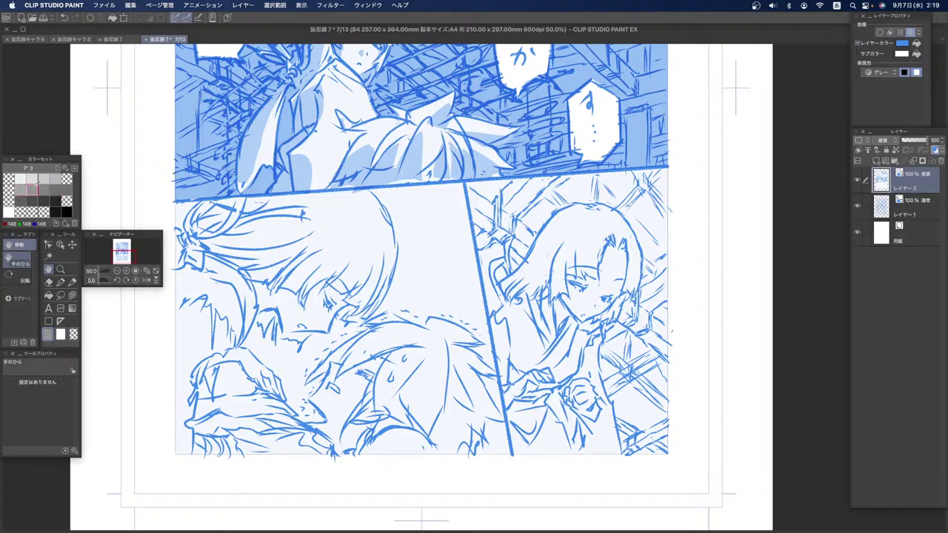
pyautogui.click(72, 295)
pyautogui.moveTo(469, 180)
pyautogui.mouseDown()
pyautogui.moveTo(494, 229)
pyautogui.moveTo(646, 193)
pyautogui.moveTo(669, 164)
pyautogui.mouseUp()
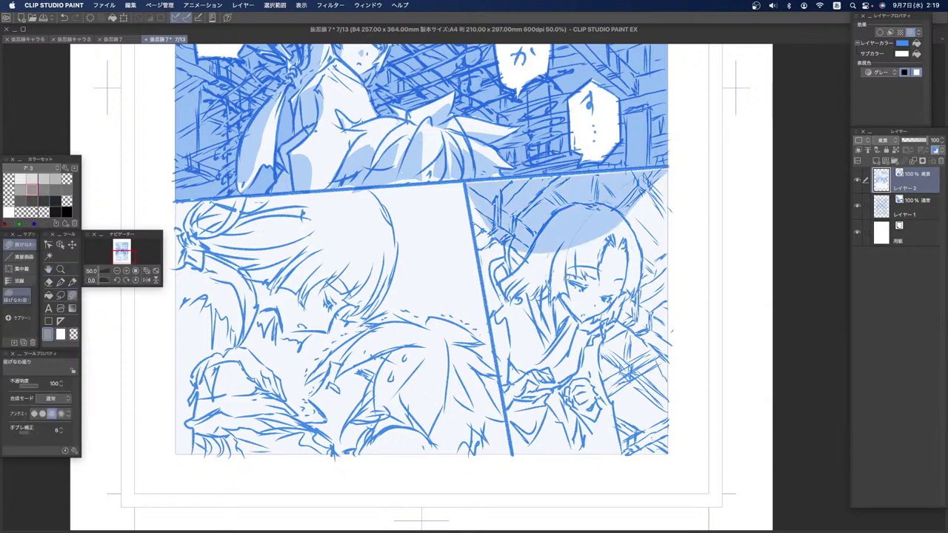
pyautogui.moveTo(669, 449); pyautogui.dragTo(668, 449)
pyautogui.moveTo(669, 449)
pyautogui.mouseDown()
pyautogui.moveTo(663, 410)
pyautogui.moveTo(529, 404)
pyautogui.moveTo(518, 449)
pyautogui.mouseUp()
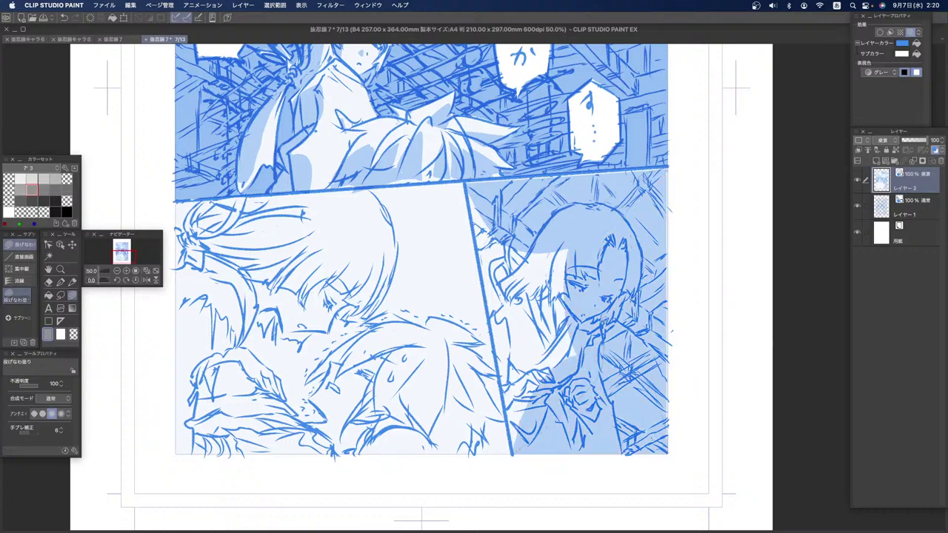
pyautogui.moveTo(469, 181); pyautogui.dragTo(468, 179)
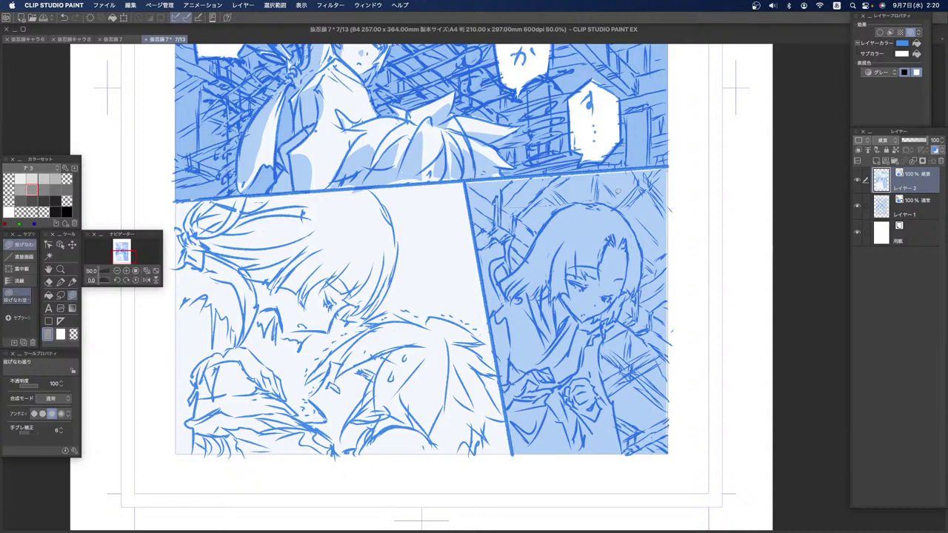
pyautogui.moveTo(670, 163); pyautogui.dragTo(667, 169)
# Step: Add palest-grey rim light to the bottom-right figure's hair, hair tie, shoulder, collar and coat edge
pyautogui.click(20, 178)
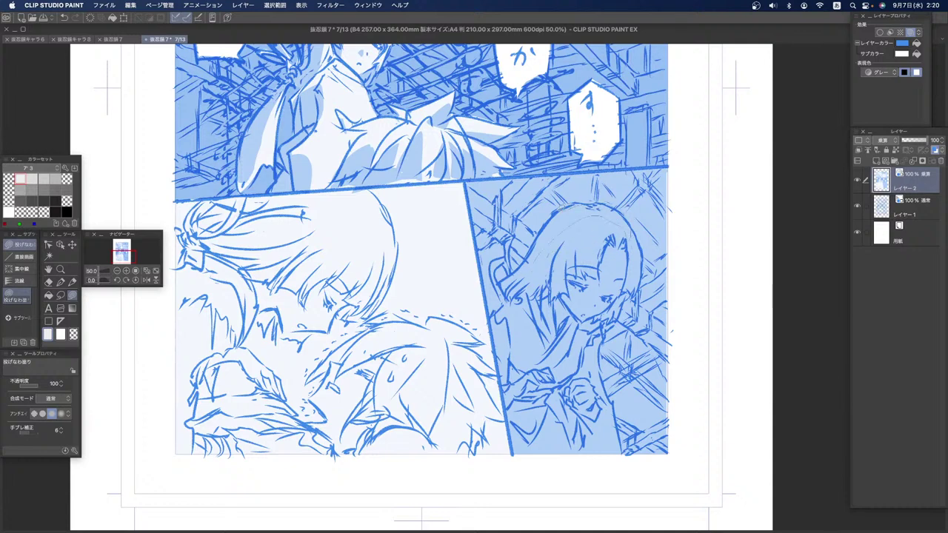
pyautogui.moveTo(523, 289)
pyautogui.mouseDown()
pyautogui.moveTo(548, 252)
pyautogui.moveTo(497, 305)
pyautogui.moveTo(493, 327)
pyautogui.moveTo(522, 293)
pyautogui.mouseUp()
pyautogui.moveTo(497, 262)
pyautogui.mouseDown()
pyautogui.moveTo(507, 250)
pyautogui.moveTo(534, 279)
pyautogui.mouseUp()
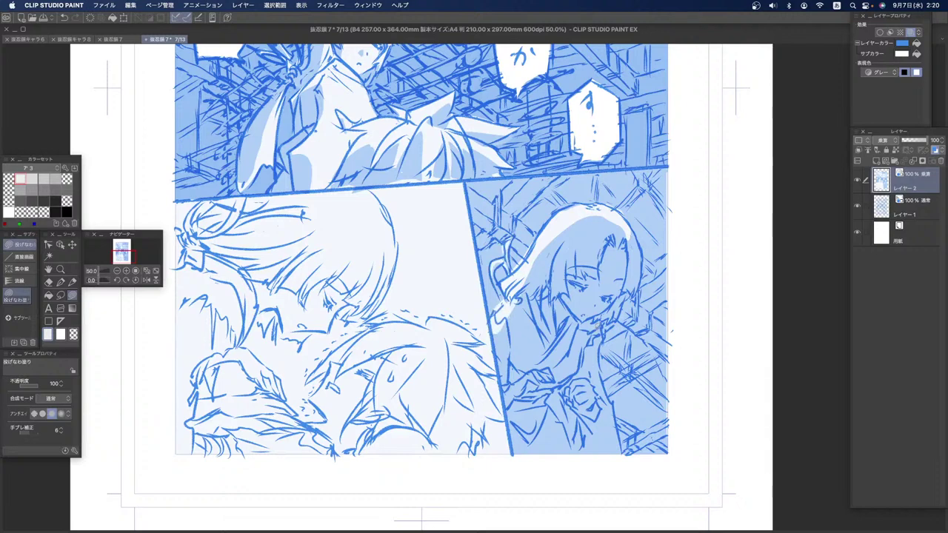
pyautogui.moveTo(587, 320); pyautogui.dragTo(603, 314)
pyautogui.moveTo(616, 450); pyautogui.dragTo(602, 331)
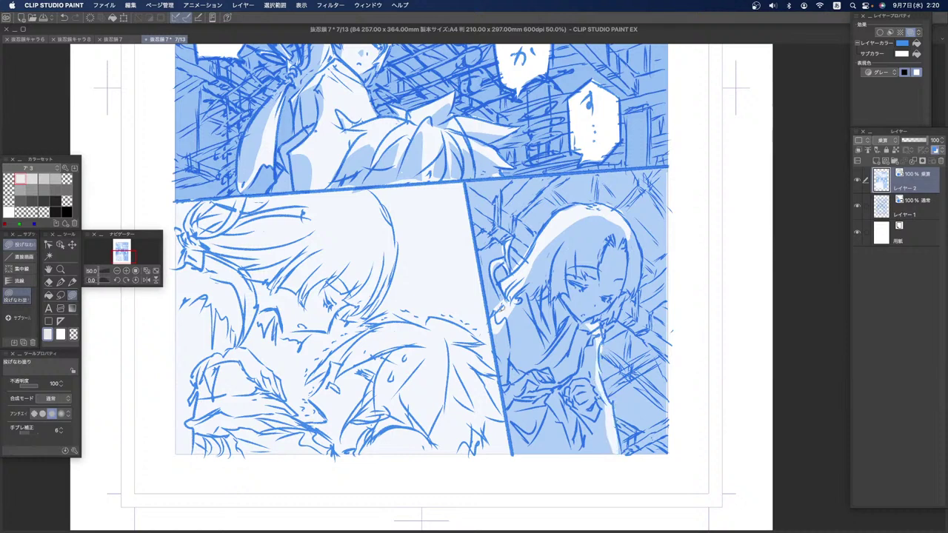
pyautogui.moveTo(520, 297)
pyautogui.mouseDown()
pyautogui.moveTo(546, 245)
pyautogui.moveTo(597, 220)
pyautogui.moveTo(628, 232)
pyautogui.moveTo(626, 215)
pyautogui.mouseUp()
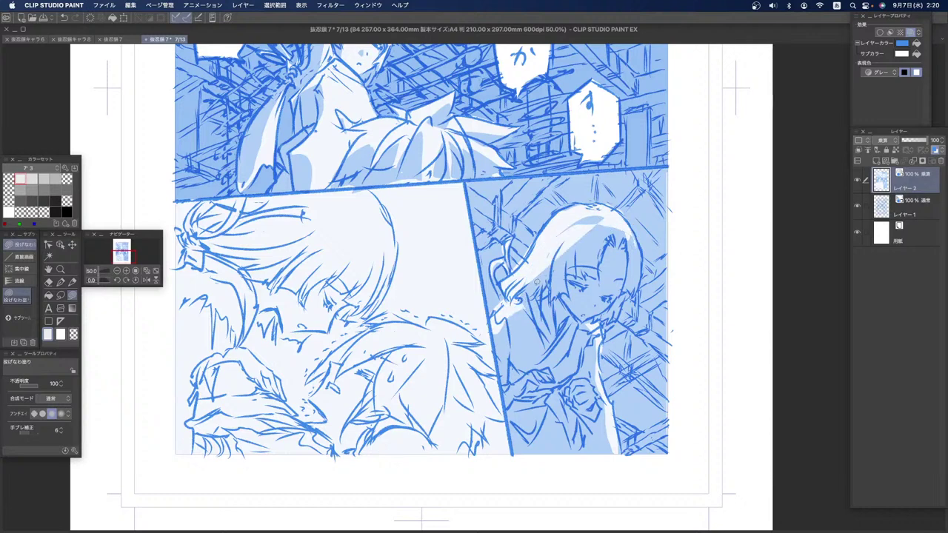
pyautogui.press('super+z')
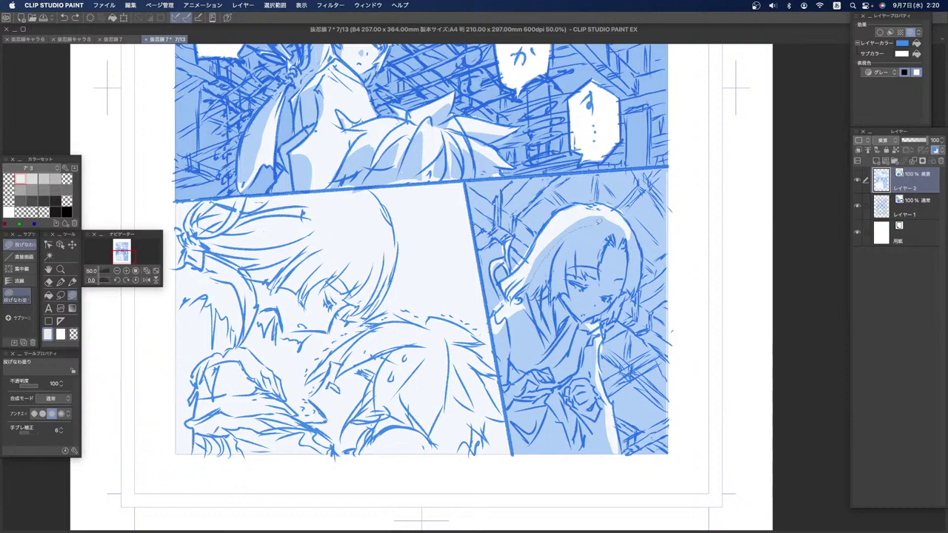
pyautogui.moveTo(641, 264)
pyautogui.mouseDown()
pyautogui.moveTo(633, 229)
pyautogui.moveTo(555, 230)
pyautogui.moveTo(520, 288)
pyautogui.moveTo(540, 292)
pyautogui.mouseUp()
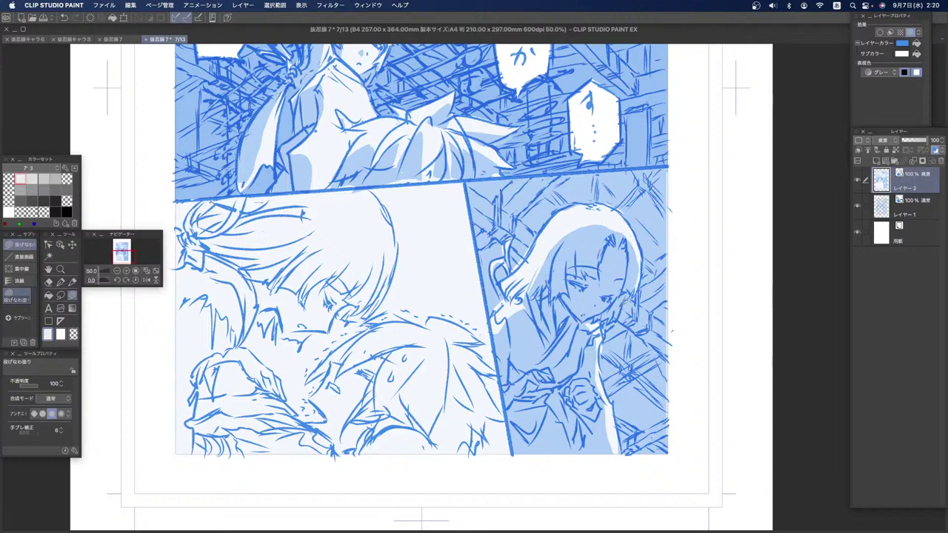
pyautogui.moveTo(631, 294)
pyautogui.mouseDown()
pyautogui.moveTo(614, 317)
pyautogui.moveTo(624, 299)
pyautogui.mouseUp()
pyautogui.press('super+z')
pyautogui.press('super+z')
pyautogui.press('super+z')
# Step: Extend the palest-grey light over the bottom-right figure's crown, side hair and shoulder, and onto the clothing below the hands
pyautogui.moveTo(638, 259)
pyautogui.mouseDown()
pyautogui.moveTo(582, 218)
pyautogui.moveTo(539, 256)
pyautogui.mouseUp()
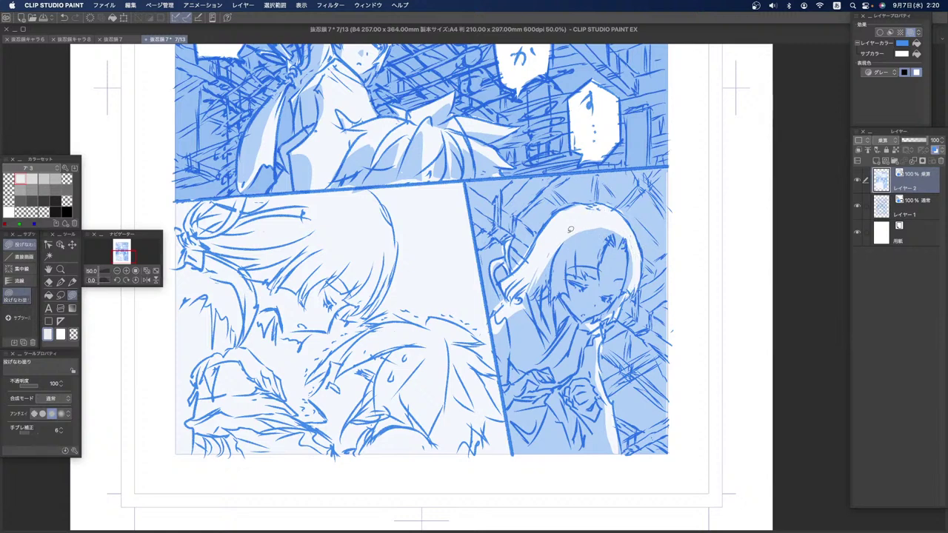
pyautogui.moveTo(534, 272)
pyautogui.mouseDown()
pyautogui.moveTo(527, 307)
pyautogui.moveTo(494, 331)
pyautogui.moveTo(495, 314)
pyautogui.mouseUp()
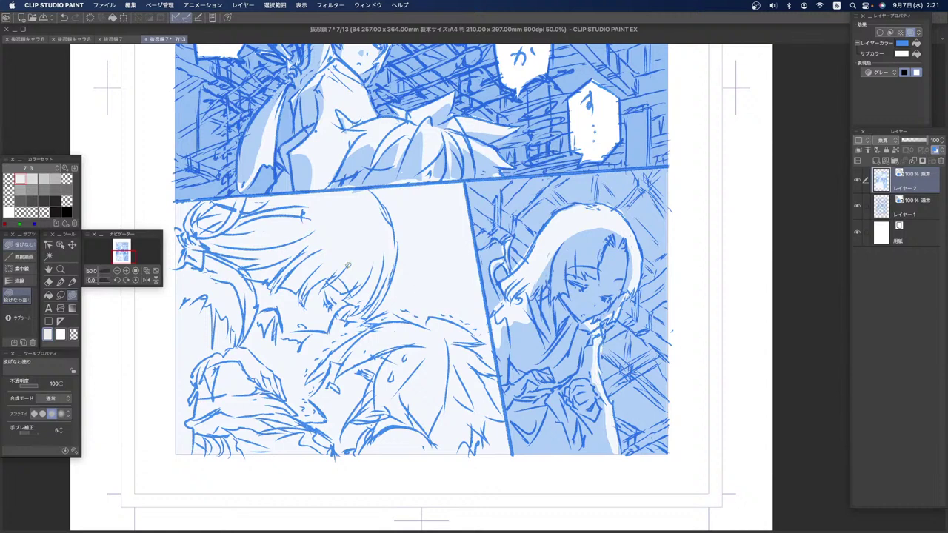
pyautogui.click(43, 189)
pyautogui.click(31, 190)
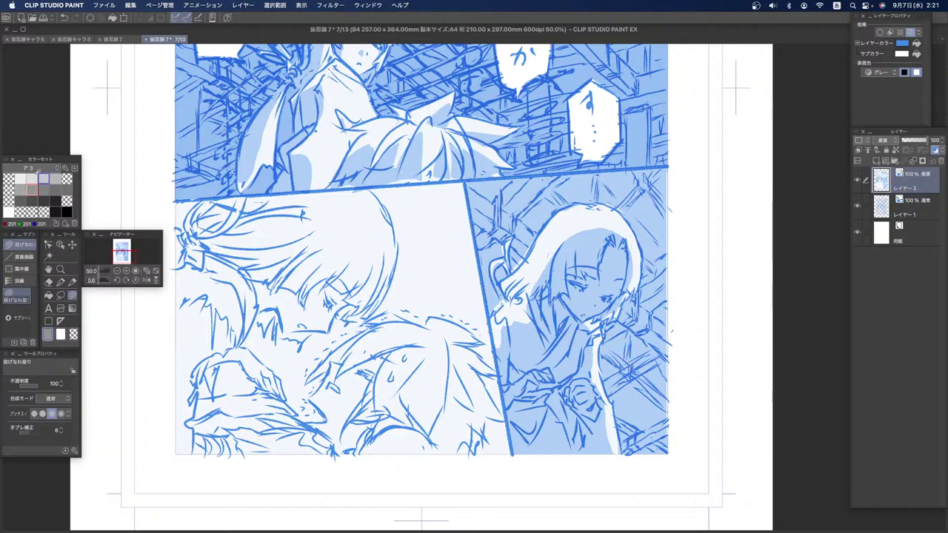
pyautogui.click(20, 178)
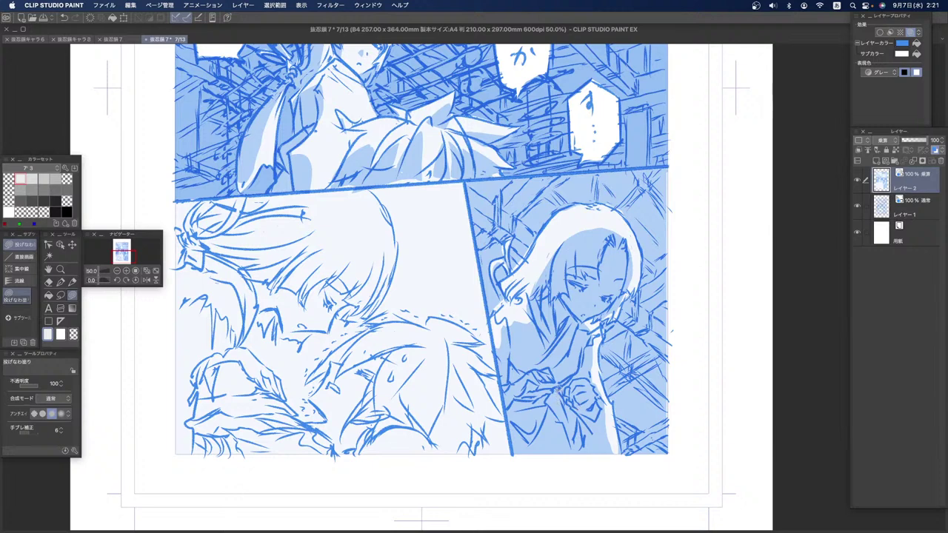
pyautogui.moveTo(559, 421)
pyautogui.mouseDown()
pyautogui.moveTo(557, 401)
pyautogui.moveTo(566, 427)
pyautogui.mouseUp()
# Step: Fill the bottom-left panel's background above the ponytail and between the two heads and the slanted border with light grey
pyautogui.click(55, 178)
pyautogui.moveTo(178, 198)
pyautogui.mouseDown()
pyautogui.moveTo(214, 249)
pyautogui.moveTo(430, 236)
pyautogui.mouseUp()
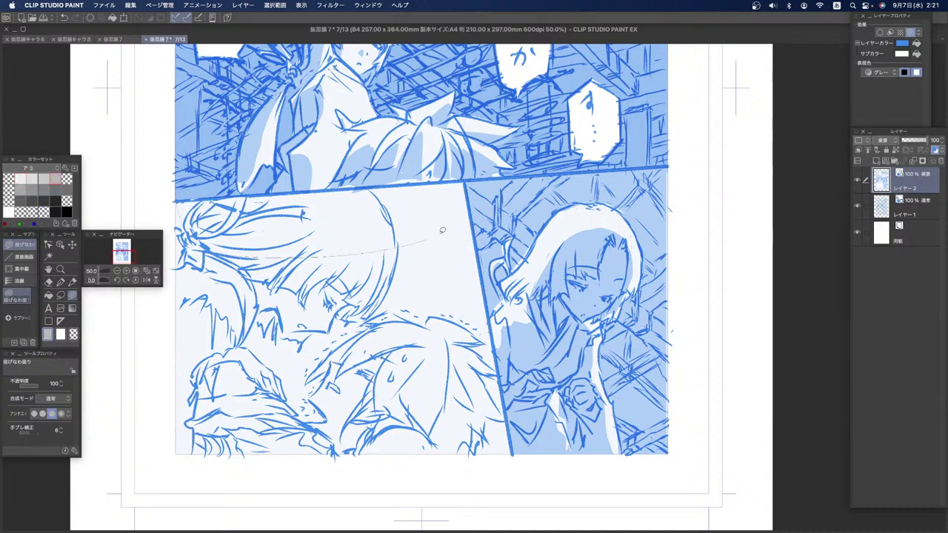
pyautogui.press('super+z')
pyautogui.moveTo(181, 230)
pyautogui.mouseDown()
pyautogui.moveTo(208, 196)
pyautogui.moveTo(240, 206)
pyautogui.moveTo(272, 192)
pyautogui.moveTo(250, 208)
pyautogui.mouseUp()
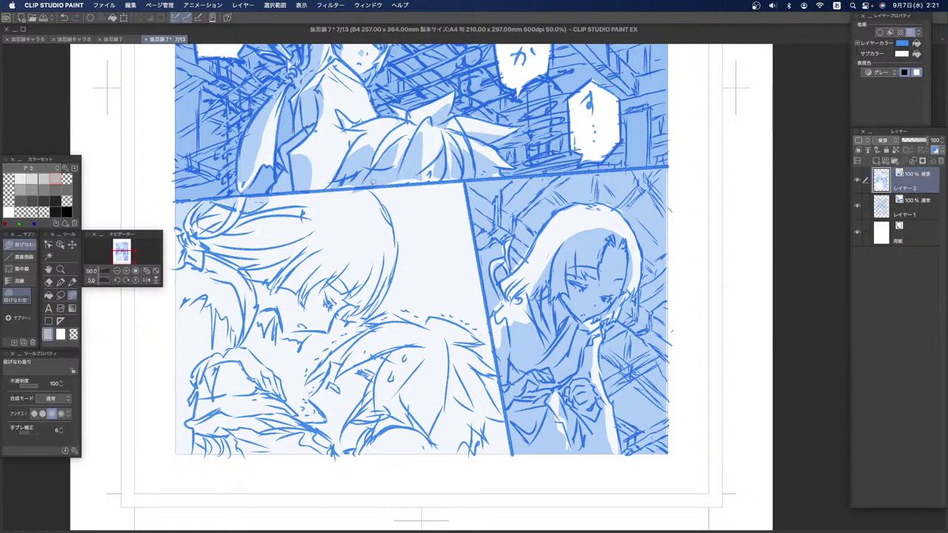
pyautogui.moveTo(394, 205)
pyautogui.mouseDown()
pyautogui.moveTo(447, 198)
pyautogui.moveTo(463, 182)
pyautogui.moveTo(452, 275)
pyautogui.moveTo(497, 350)
pyautogui.moveTo(463, 185)
pyautogui.mouseUp()
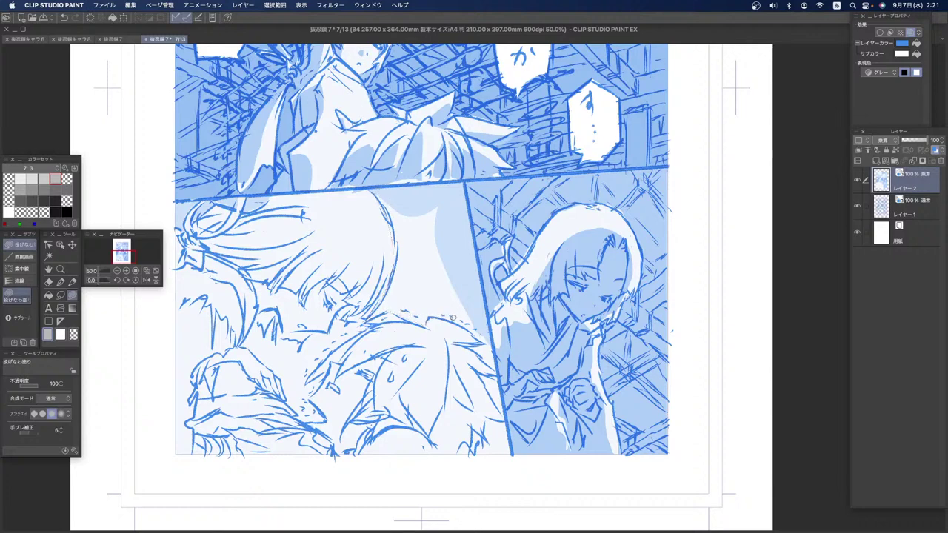
pyautogui.moveTo(444, 192); pyautogui.dragTo(391, 190)
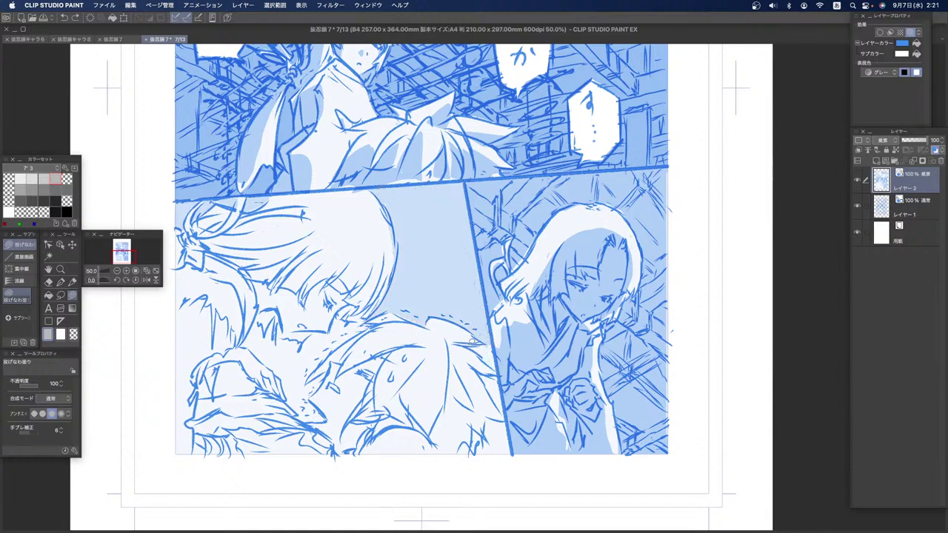
pyautogui.moveTo(500, 372); pyautogui.dragTo(510, 449)
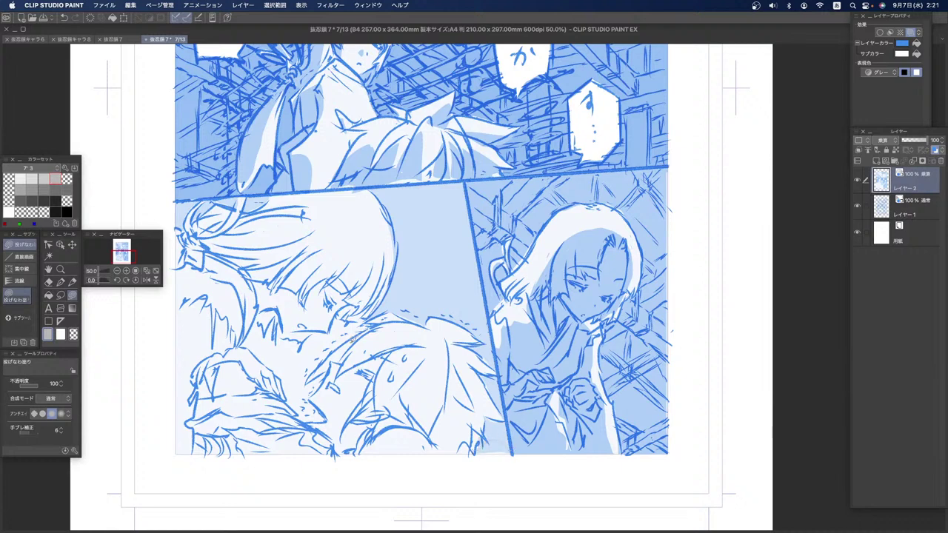
# Step: Extend the light grey background into the gap between the two faces and the opening within the raised hand
pyautogui.moveTo(364, 320)
pyautogui.mouseDown()
pyautogui.moveTo(318, 331)
pyautogui.moveTo(309, 357)
pyautogui.moveTo(357, 334)
pyautogui.moveTo(358, 321)
pyautogui.moveTo(315, 331)
pyautogui.moveTo(299, 357)
pyautogui.moveTo(334, 339)
pyautogui.mouseUp()
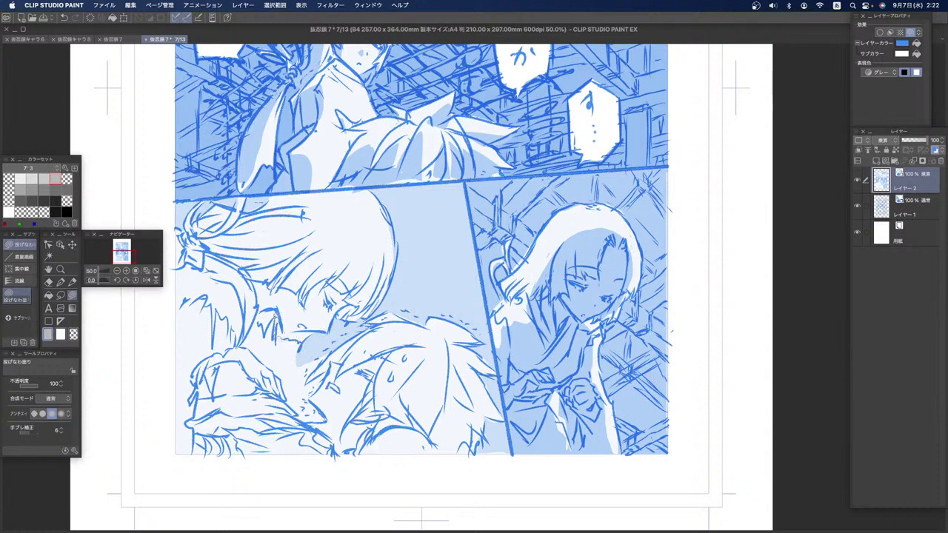
pyautogui.moveTo(253, 353)
pyautogui.mouseDown()
pyautogui.moveTo(276, 367)
pyautogui.moveTo(316, 355)
pyautogui.moveTo(319, 344)
pyautogui.mouseUp()
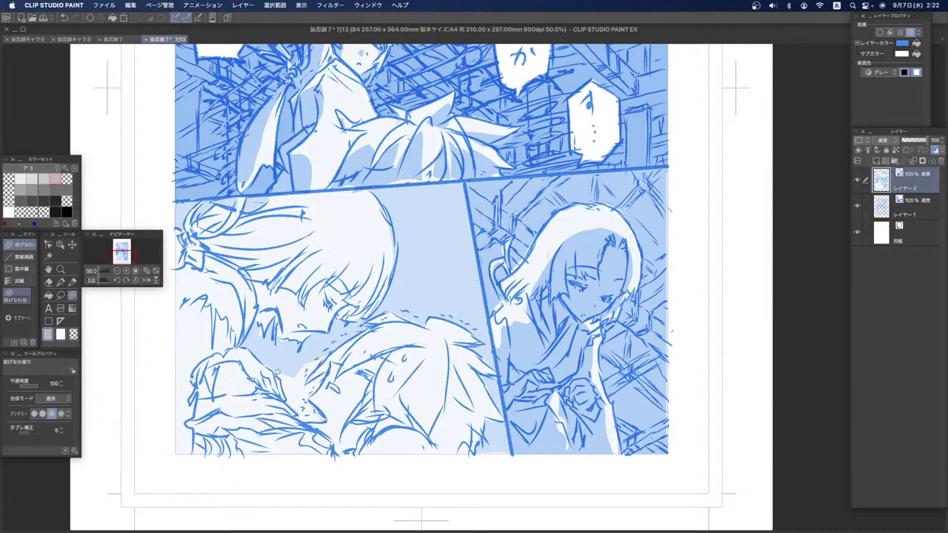
pyautogui.moveTo(311, 347); pyautogui.dragTo(325, 343)
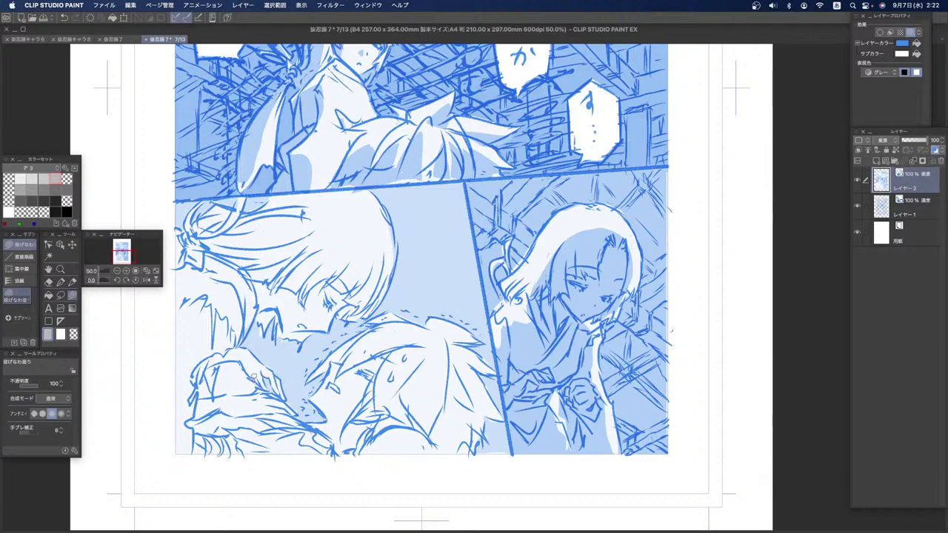
pyautogui.moveTo(239, 360)
pyautogui.mouseDown()
pyautogui.moveTo(217, 370)
pyautogui.moveTo(222, 391)
pyautogui.moveTo(259, 382)
pyautogui.mouseUp()
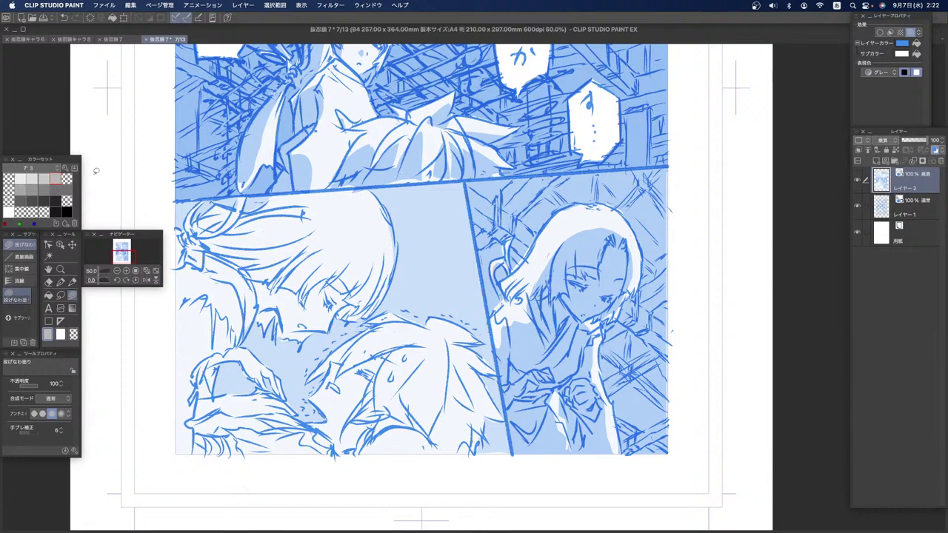
# Step: Clear the stray tone along the bottom-left panel's outer edge with the transparent colour
pyautogui.click(21, 179)
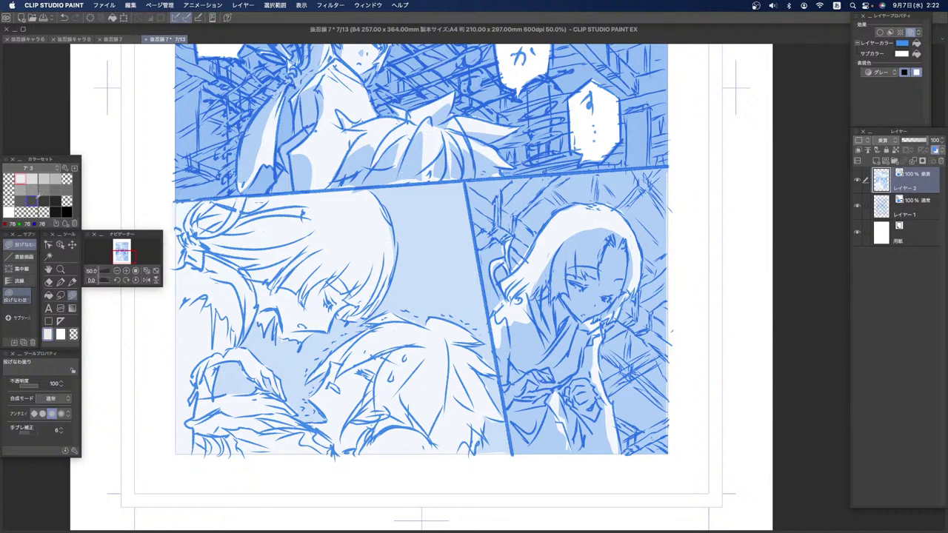
pyautogui.click(67, 179)
pyautogui.moveTo(168, 189)
pyautogui.mouseDown()
pyautogui.moveTo(157, 302)
pyautogui.moveTo(179, 289)
pyautogui.mouseUp()
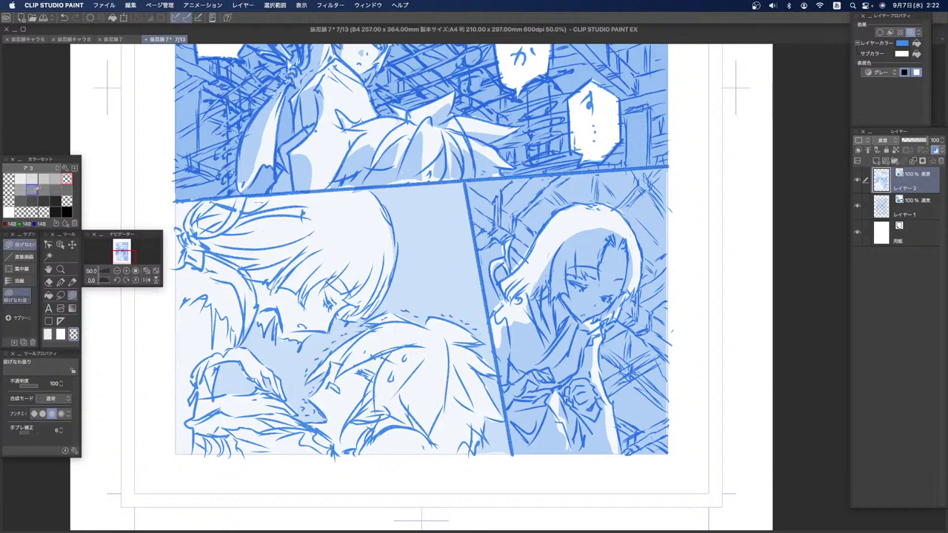
# Step: Shade the ponytailed figure's fringe, face, clothing and raised hand in the bottom-left panel with mid grey (RGB 148)
pyautogui.click(33, 189)
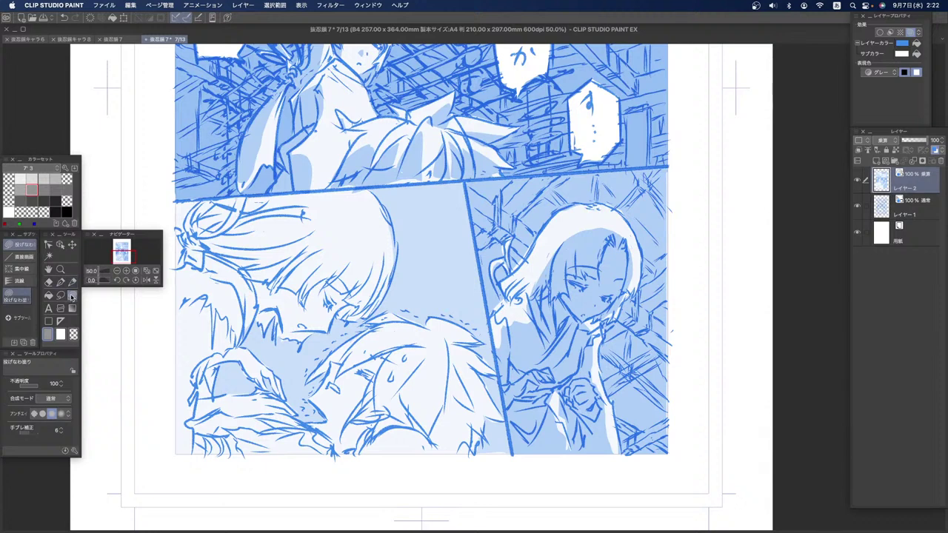
pyautogui.moveTo(179, 345)
pyautogui.mouseDown()
pyautogui.moveTo(230, 288)
pyautogui.moveTo(342, 241)
pyautogui.moveTo(389, 254)
pyautogui.moveTo(379, 300)
pyautogui.moveTo(354, 316)
pyautogui.moveTo(285, 339)
pyautogui.moveTo(279, 312)
pyautogui.moveTo(240, 342)
pyautogui.mouseUp()
pyautogui.moveTo(281, 377)
pyautogui.mouseDown()
pyautogui.moveTo(288, 393)
pyautogui.moveTo(221, 359)
pyautogui.mouseUp()
pyautogui.moveTo(216, 397)
pyautogui.mouseDown()
pyautogui.moveTo(200, 398)
pyautogui.moveTo(189, 446)
pyautogui.moveTo(177, 450)
pyautogui.mouseUp()
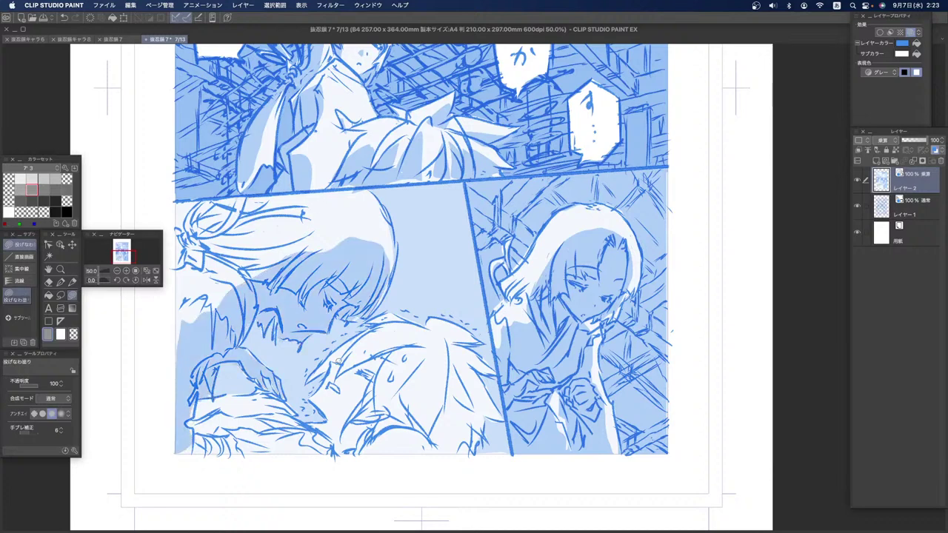
# Step: Extend the mid grey shading over the lower hand and sleeve and onto the spiky-haired figure's fringe and face
pyautogui.moveTo(396, 312)
pyautogui.mouseDown()
pyautogui.moveTo(424, 345)
pyautogui.moveTo(380, 408)
pyautogui.moveTo(338, 438)
pyautogui.moveTo(254, 450)
pyautogui.mouseUp()
pyautogui.moveTo(183, 451)
pyautogui.mouseDown()
pyautogui.moveTo(192, 411)
pyautogui.moveTo(256, 391)
pyautogui.moveTo(314, 422)
pyautogui.moveTo(327, 419)
pyautogui.mouseUp()
pyautogui.moveTo(326, 383); pyautogui.dragTo(348, 341)
pyautogui.moveTo(385, 314); pyautogui.dragTo(421, 312)
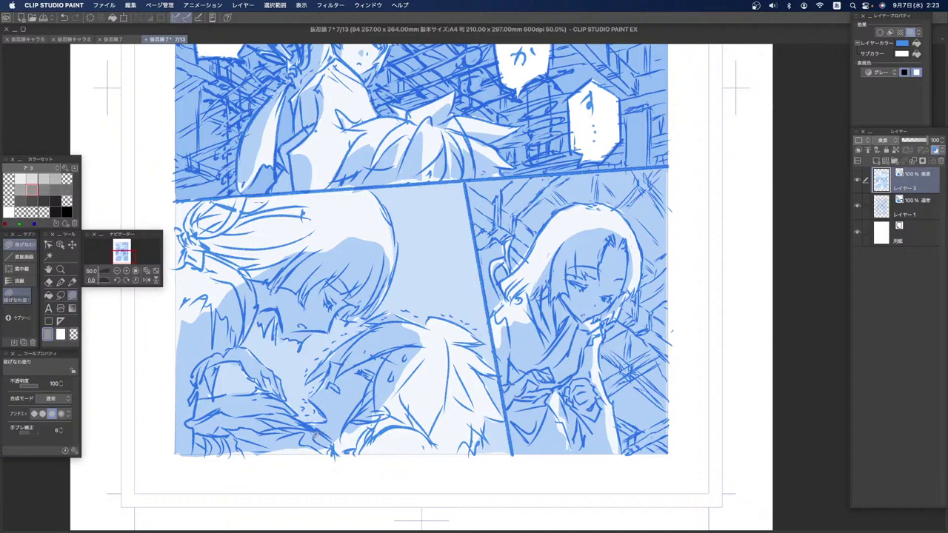
# Step: Refill the shaded areas of both figures in the bottom-left panel with a darker grey using the Fill tool
pyautogui.click(67, 189)
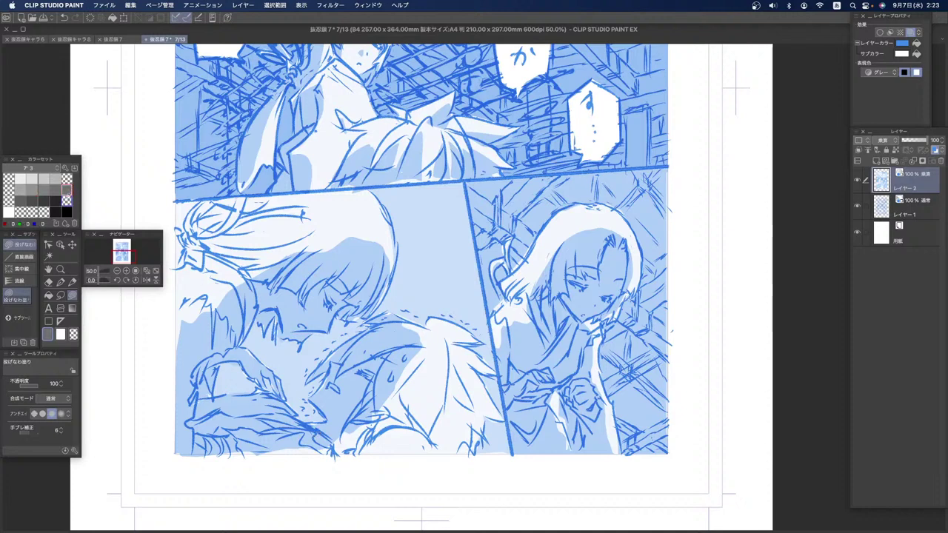
pyautogui.click(48, 295)
pyautogui.click(348, 377)
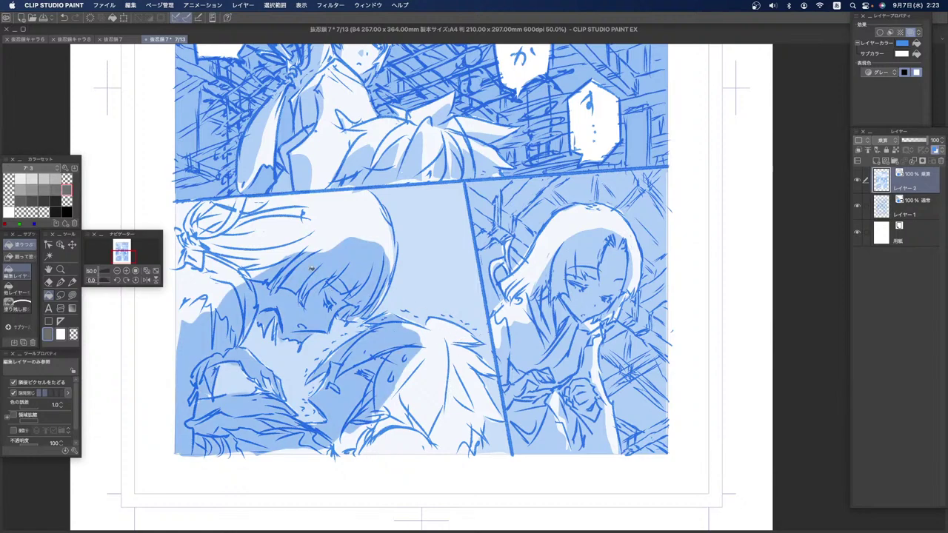
# Step: Fit the whole page in view and save the document
pyautogui.doubleClick(49, 270)
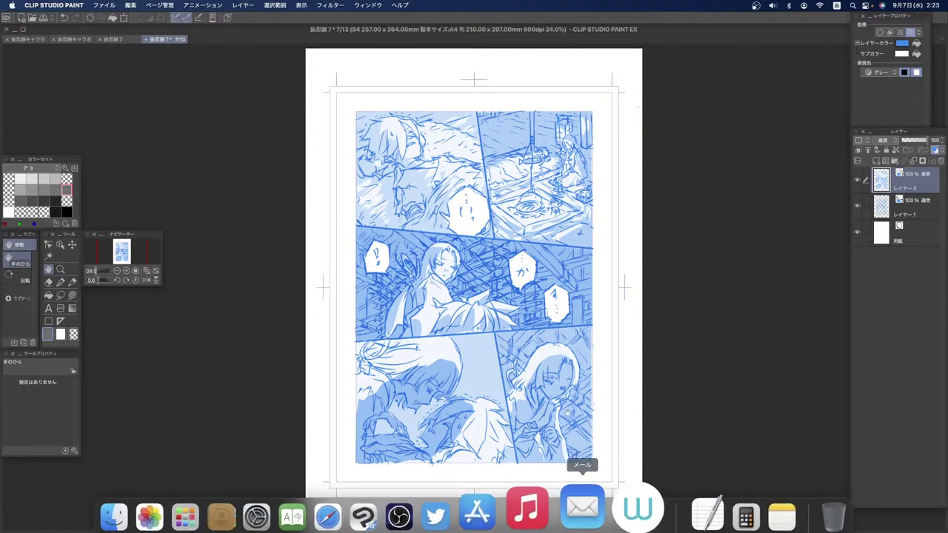
pyautogui.click(104, 6)
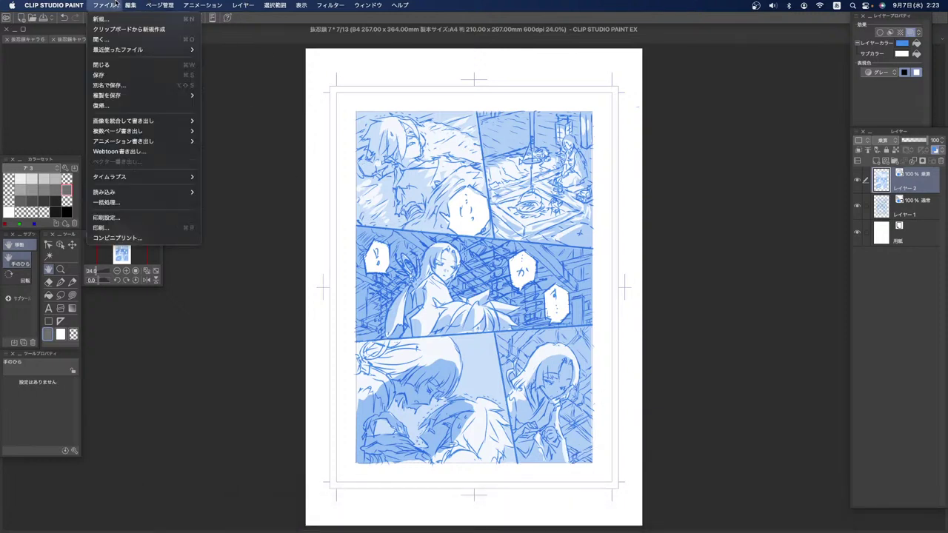
pyautogui.click(152, 75)
# Step: Switch to the YouTube Studio live stream page in Safari and translate the chat message "good eve greetings from Philippines" into Japanese
pyautogui.moveTo(440, 530)
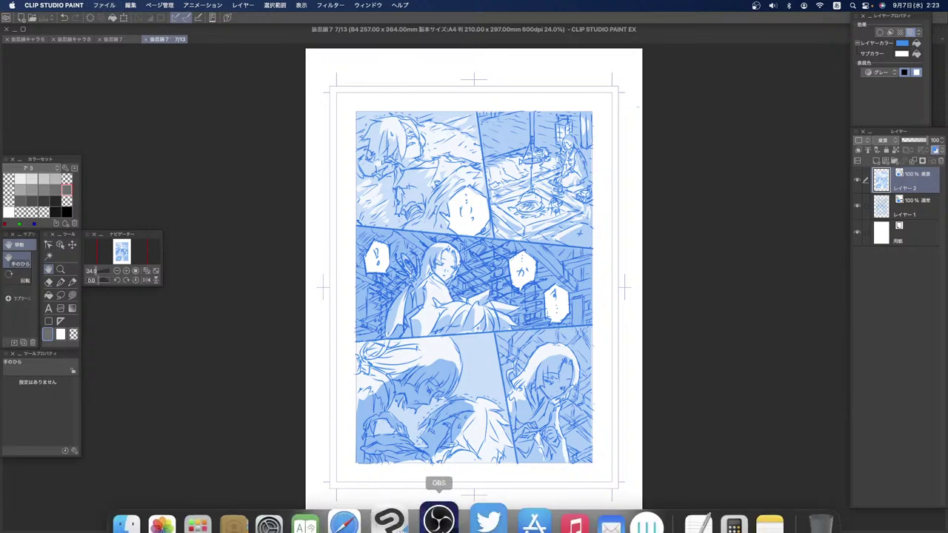
pyautogui.click(378, 489)
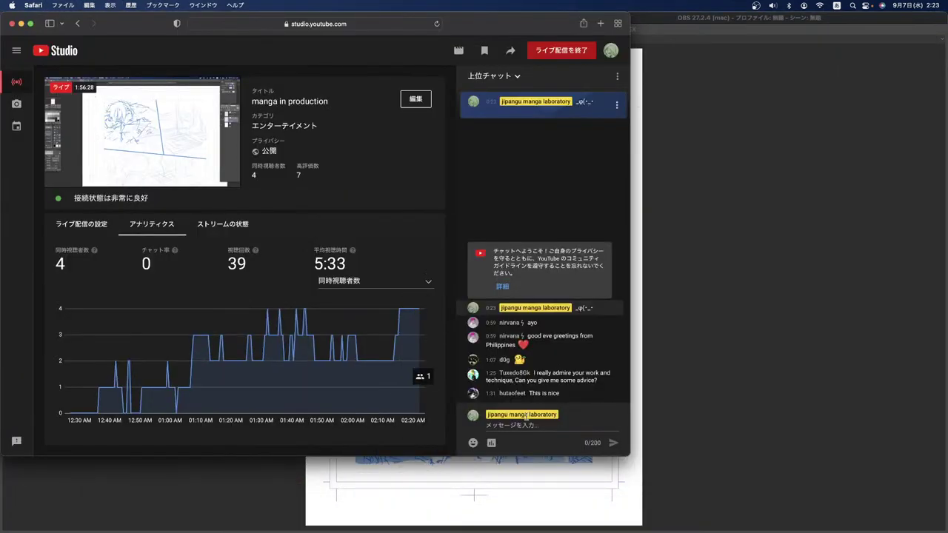
pyautogui.tripleClick(525, 342)
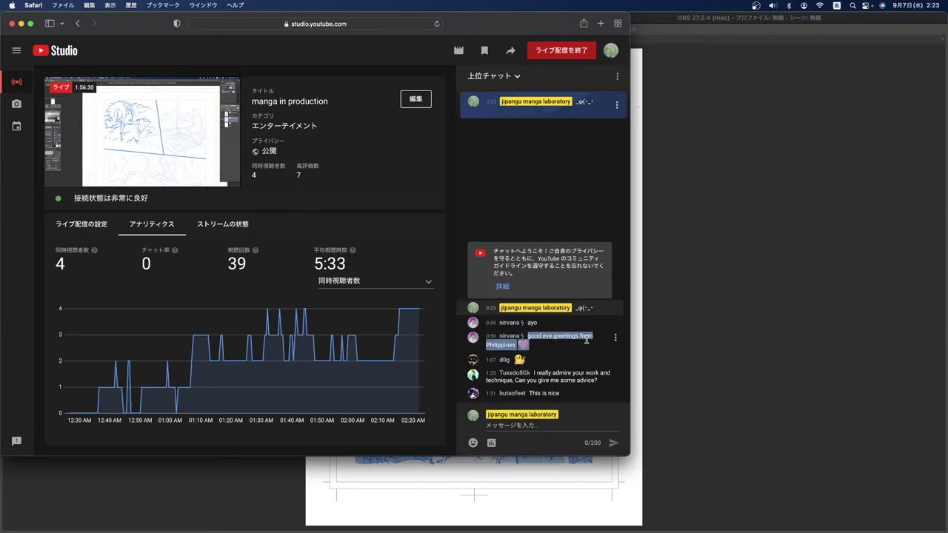
pyautogui.rightClick(525, 345)
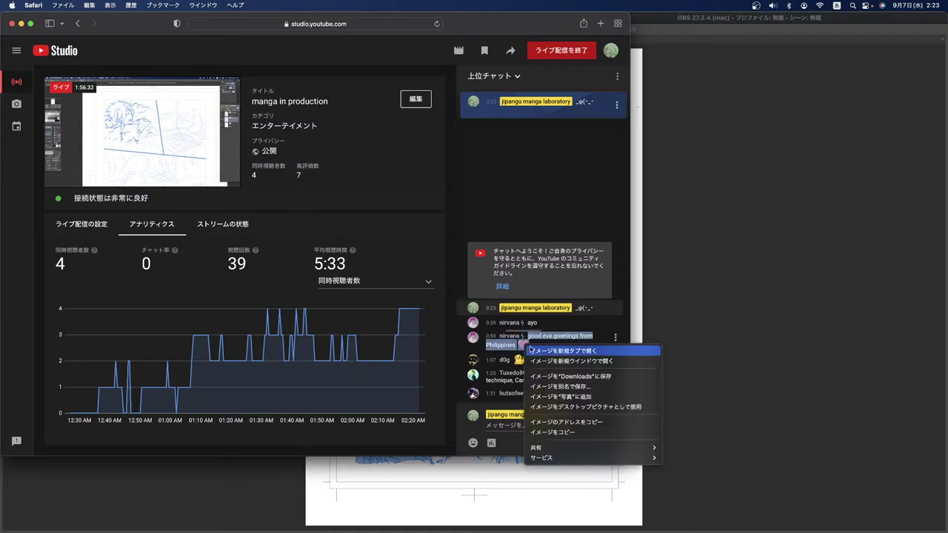
pyautogui.click(510, 344)
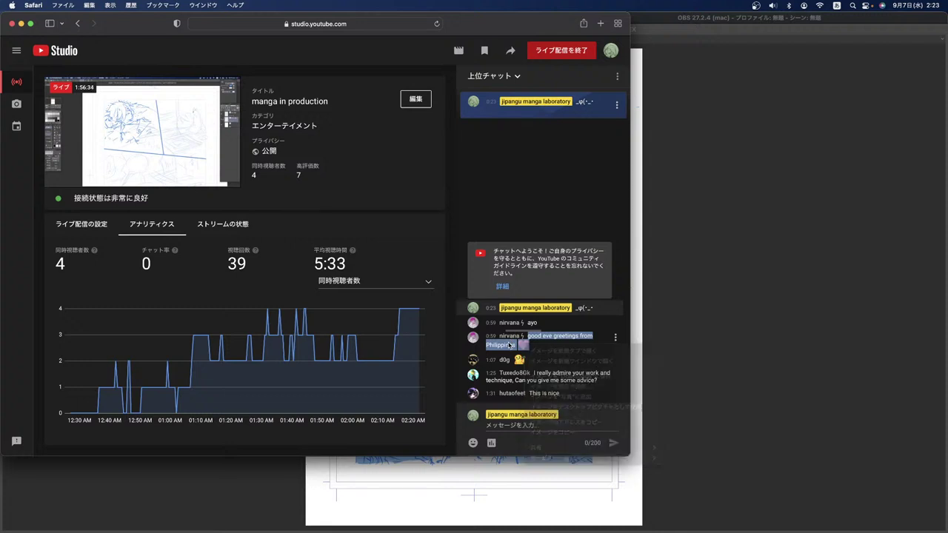
pyautogui.rightClick(508, 344)
pyautogui.click(520, 358)
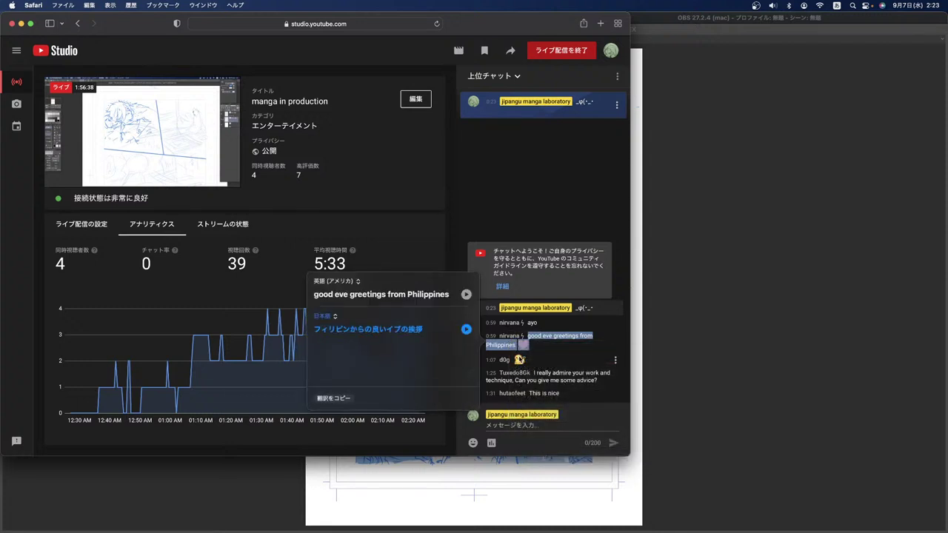
# Step: Translate the chat message "I really admire your work and technique, Can you give me some advice?" into Japanese
pyautogui.click(554, 368)
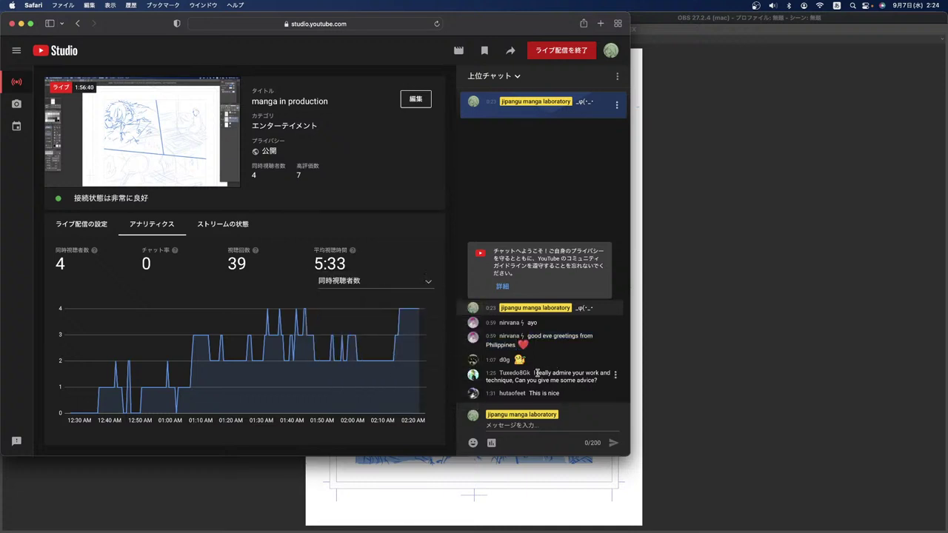
pyautogui.moveTo(533, 373); pyautogui.dragTo(599, 380)
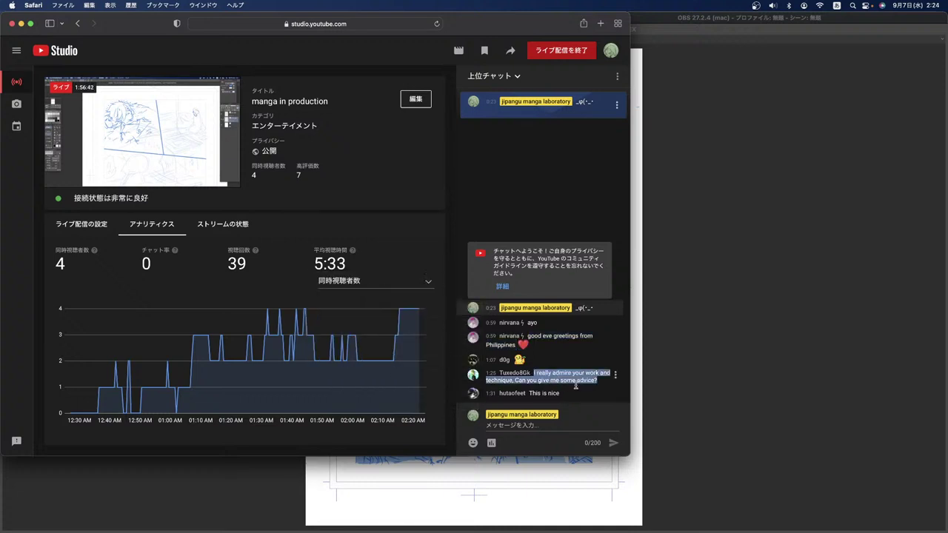
pyautogui.rightClick(570, 379)
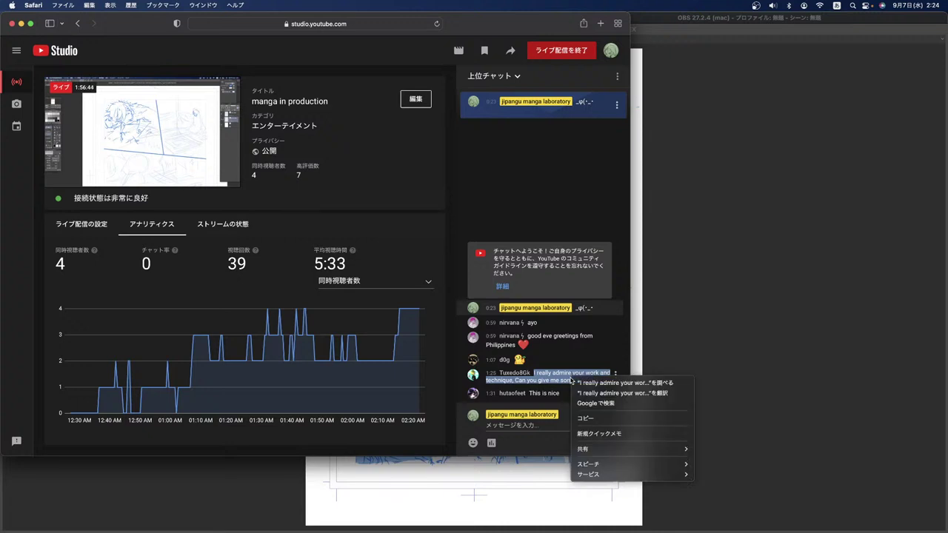
pyautogui.click(592, 393)
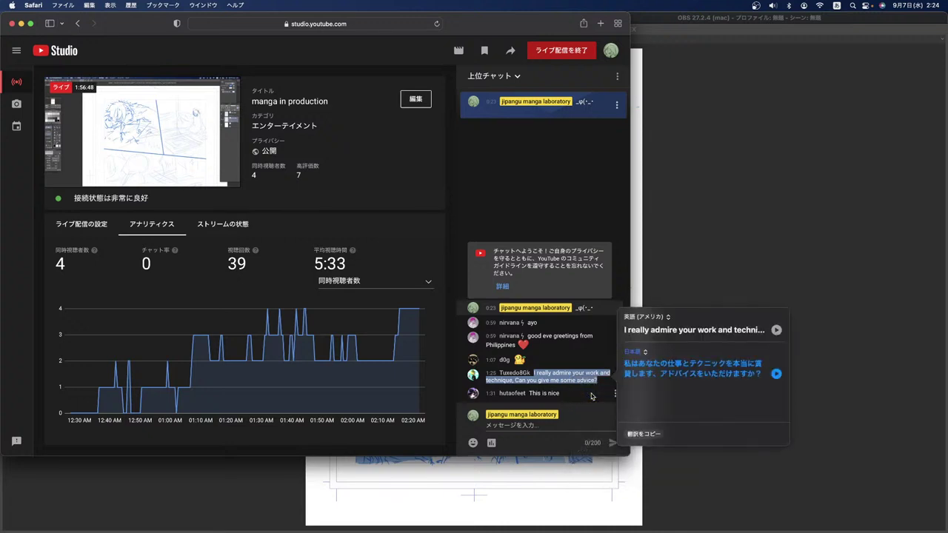
pyautogui.click(572, 396)
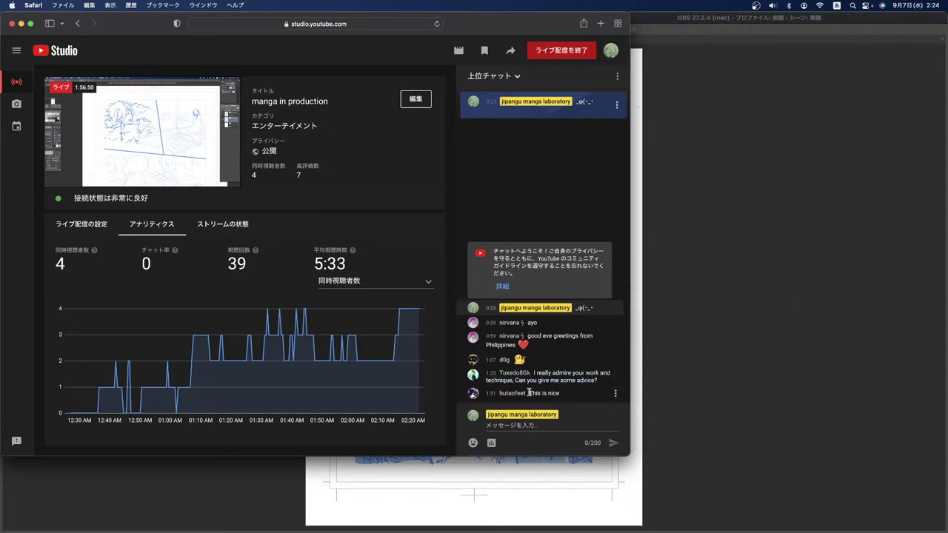
# Step: Translate the chat message "This is nice" into Japanese and dismiss the translation
pyautogui.moveTo(528, 393); pyautogui.dragTo(566, 394)
pyautogui.rightClick(541, 396)
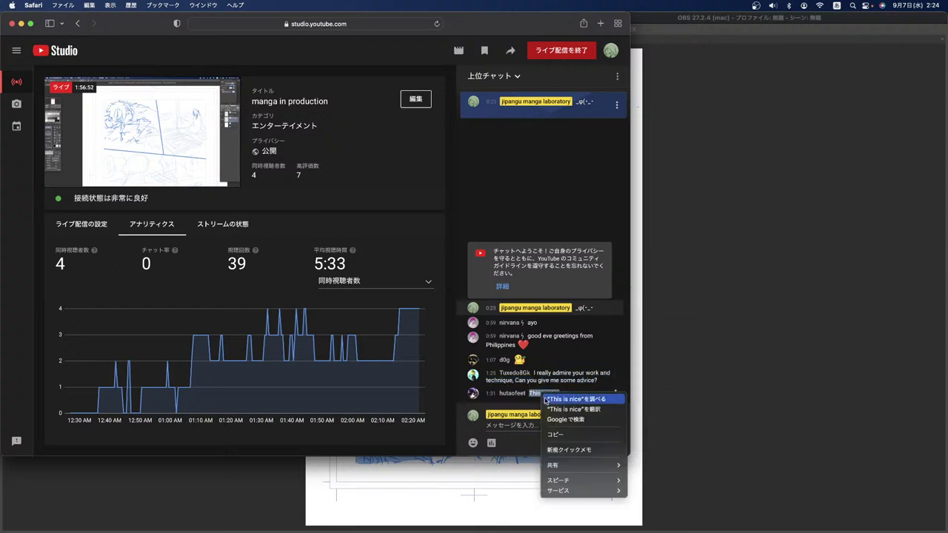
pyautogui.click(556, 410)
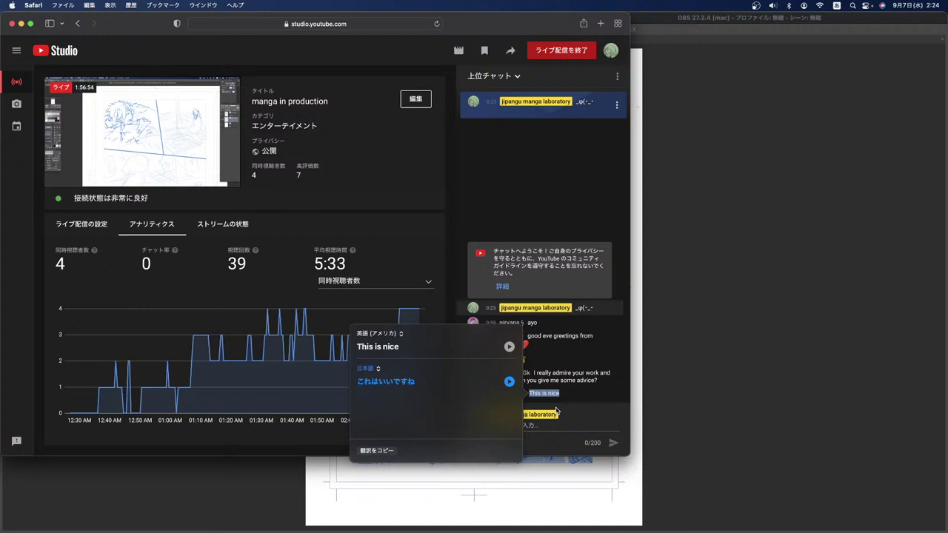
pyautogui.click(542, 406)
# Step: Start a live chat message with the kaomoji ヾ(๑╹◡╹)ﾉ", converted from "kaomoji"
pyautogui.click(533, 424)
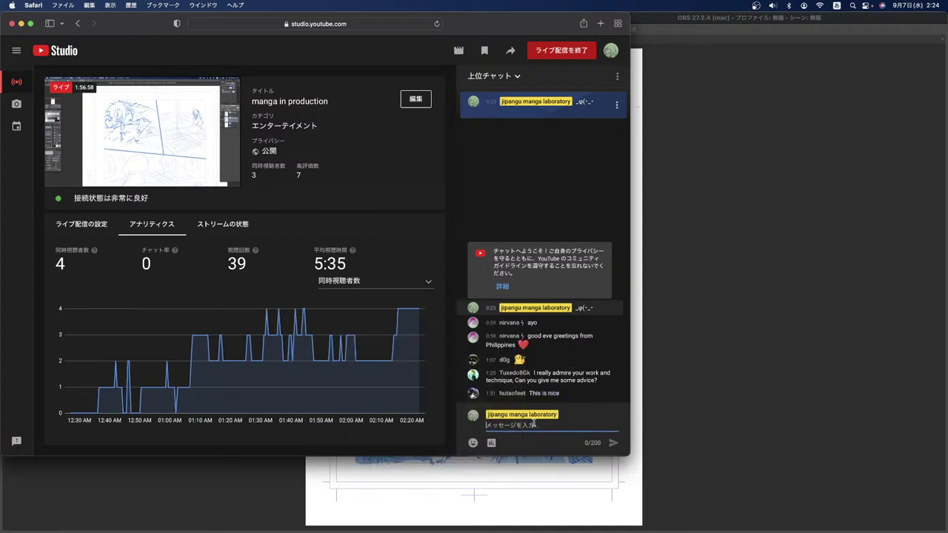
pyautogui.write('kaomoji')
pyautogui.press('space')
pyautogui.press('space')
pyautogui.press('space')
pyautogui.press('space')
pyautogui.press('space')
pyautogui.press('Return')
pyautogui.write('a')
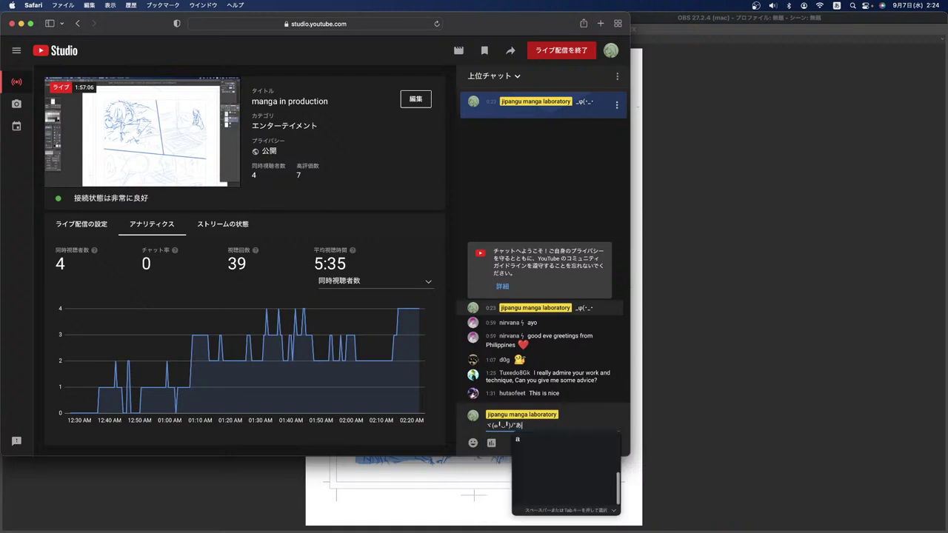
pyautogui.press('BackSpace')
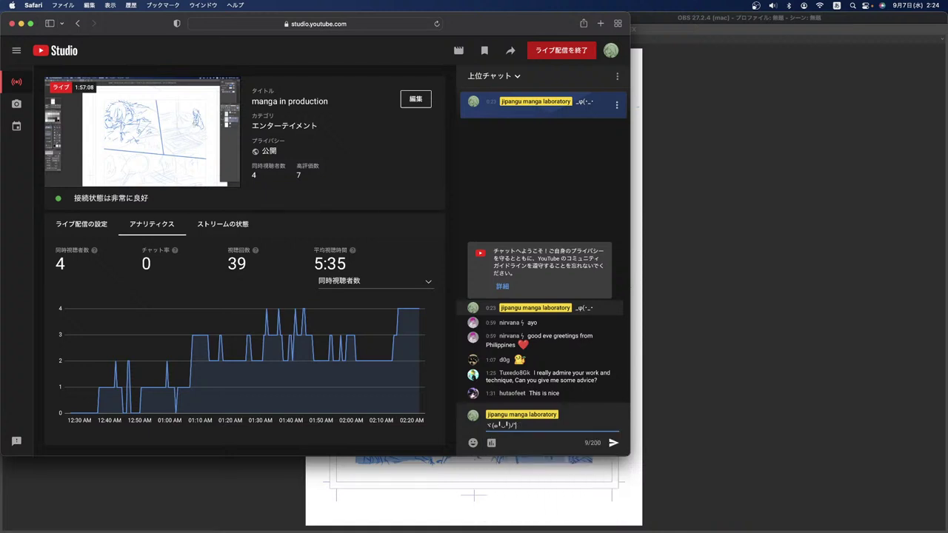
# Step: Add "arigatou☆" after the kaomoji in the chat message
pyautogui.hotkey('ctrl', 'space')
pyautogui.write('ari')
pyautogui.write('gato')
pyautogui.write('uhoshi')
pyautogui.press('space')
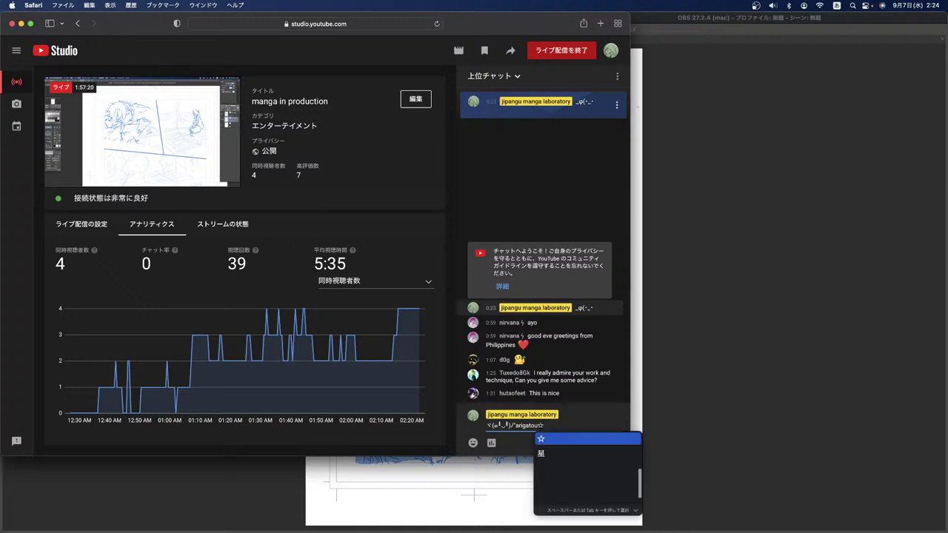
pyautogui.press('Return')
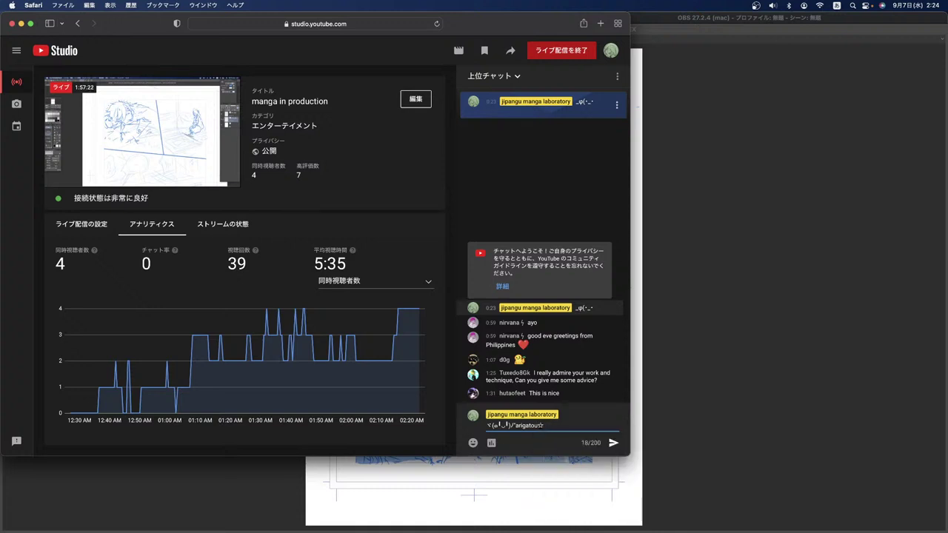
# Step: Replace the kaomoji before "arigatou☆" with 顔文字 and go through its conversion candidates for a different kaomoji
pyautogui.moveTo(516, 425); pyautogui.dragTo(482, 425)
pyautogui.write('顔も')
pyautogui.press('Return')
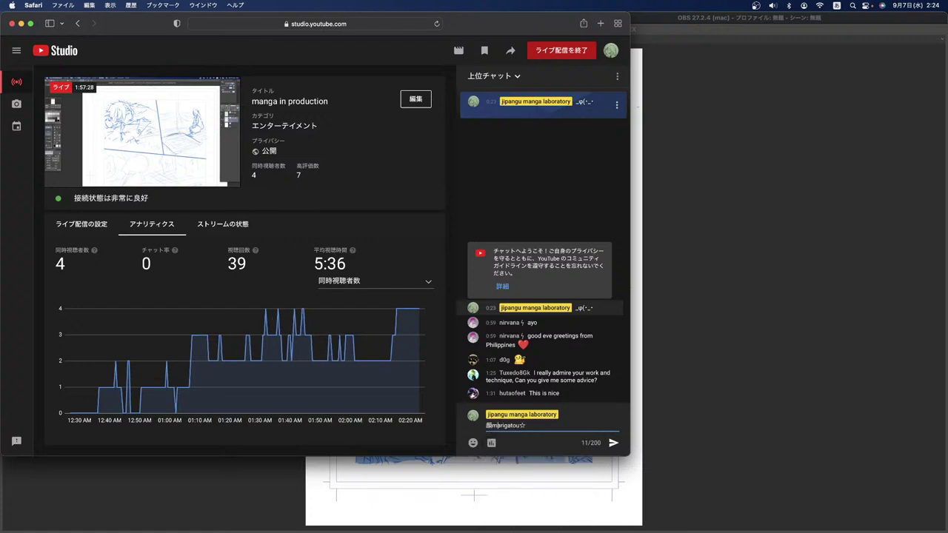
pyautogui.press('BackSpace')
pyautogui.write('文字')
pyautogui.press('space')
pyautogui.press('space')
pyautogui.press('space')
pyautogui.press('space')
pyautogui.press('space')
pyautogui.press('space')
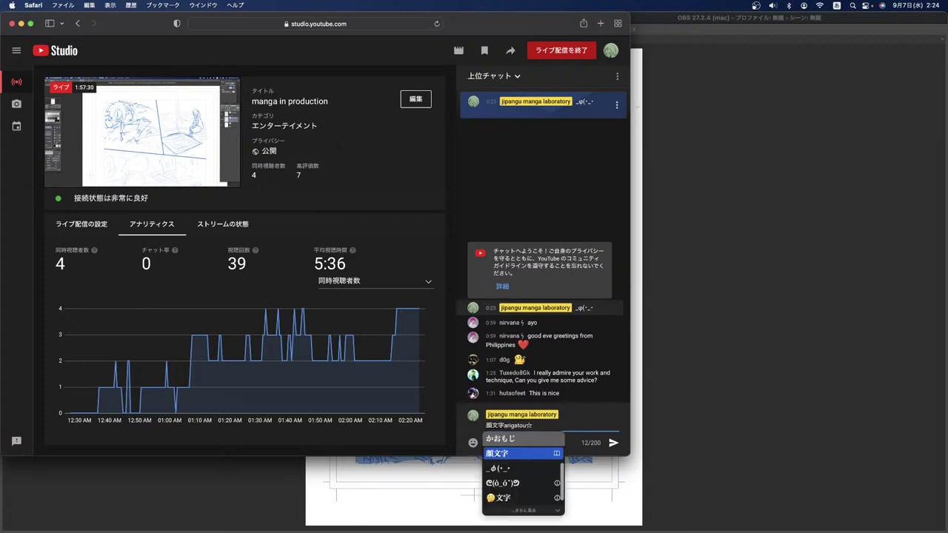